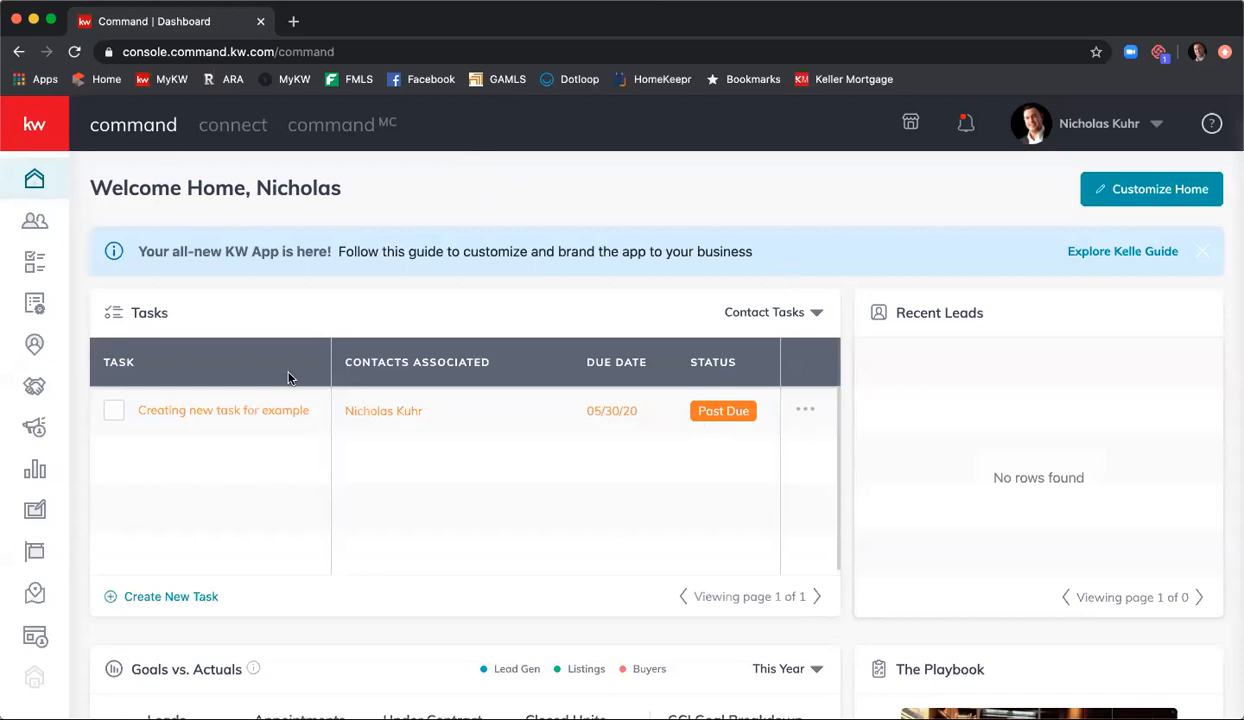
Step: Go to the full list of opportunities and open the last Active listing in it
click(46, 388)
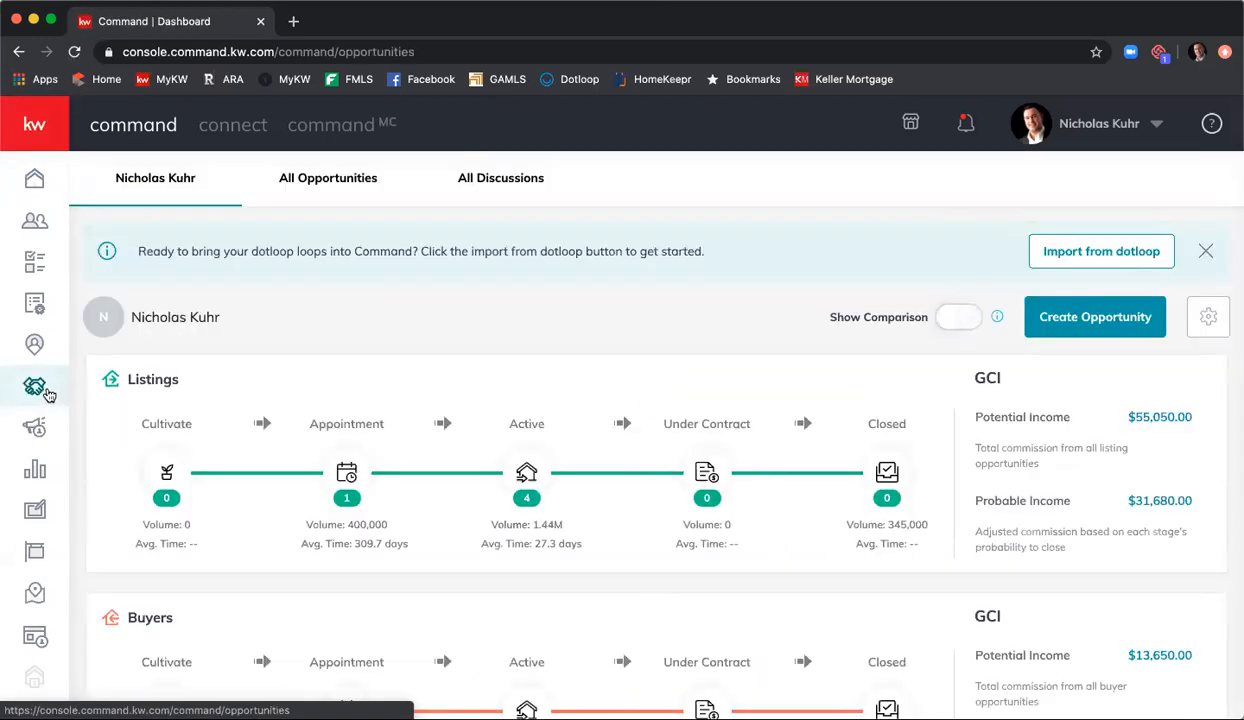
click(312, 189)
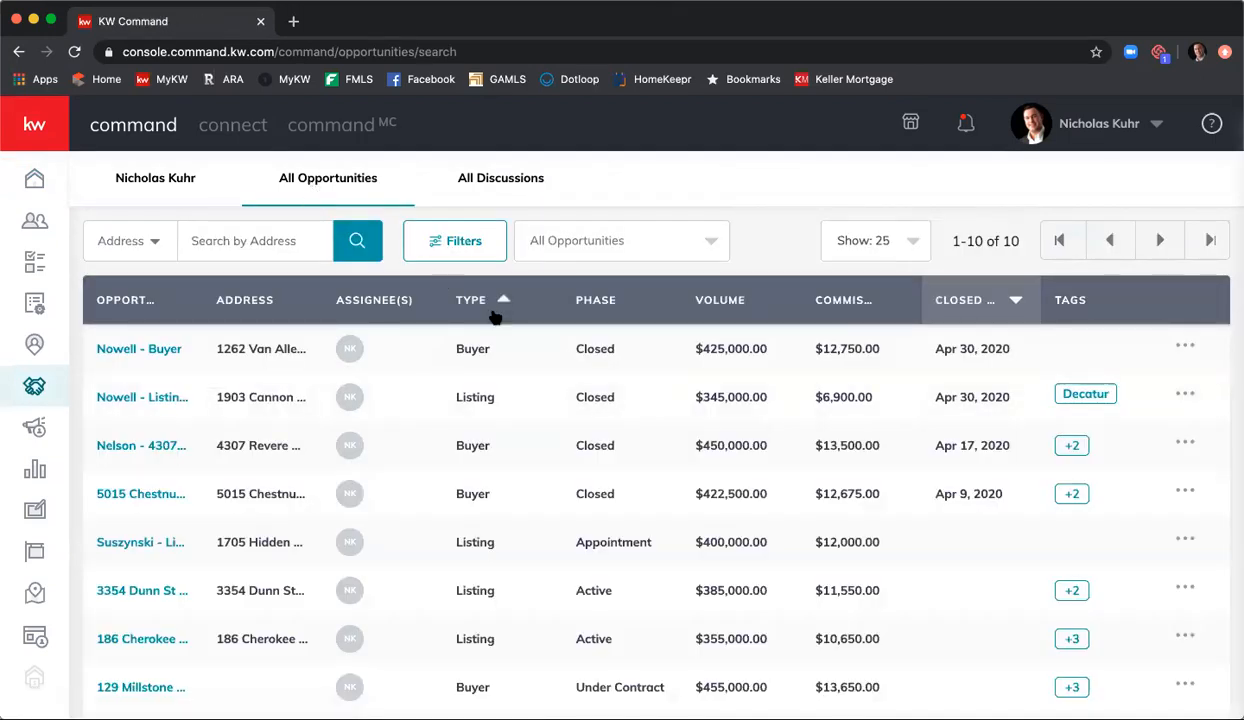
scroll(494, 316, down, 3)
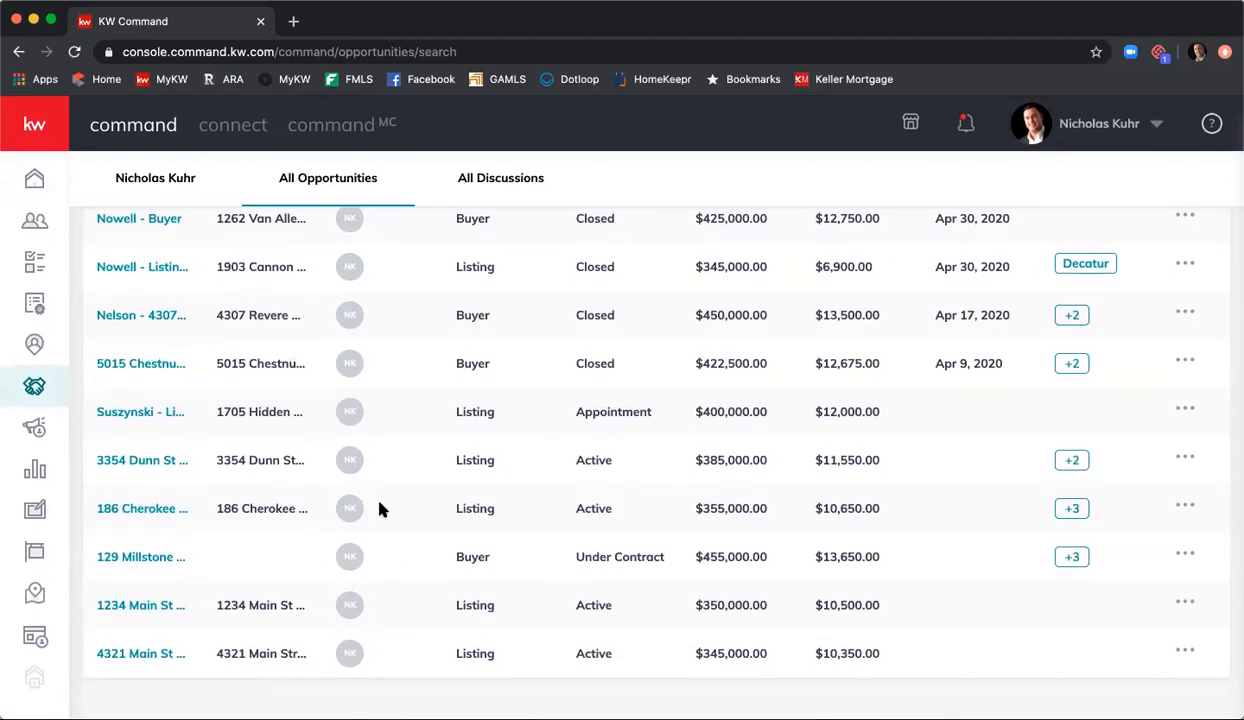
click(139, 653)
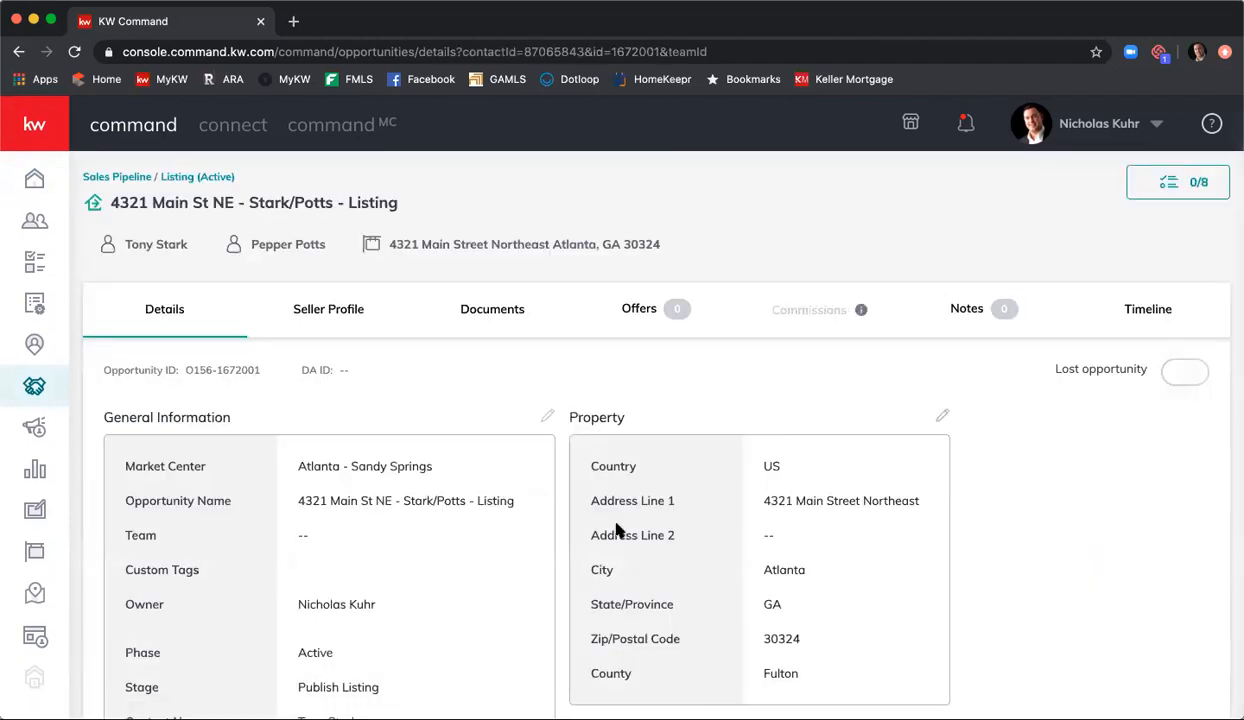
Step: Review the listing's general information, property, commission and seller worksheet details
scroll(445, 491, down, 2)
scroll(445, 491, down, 1)
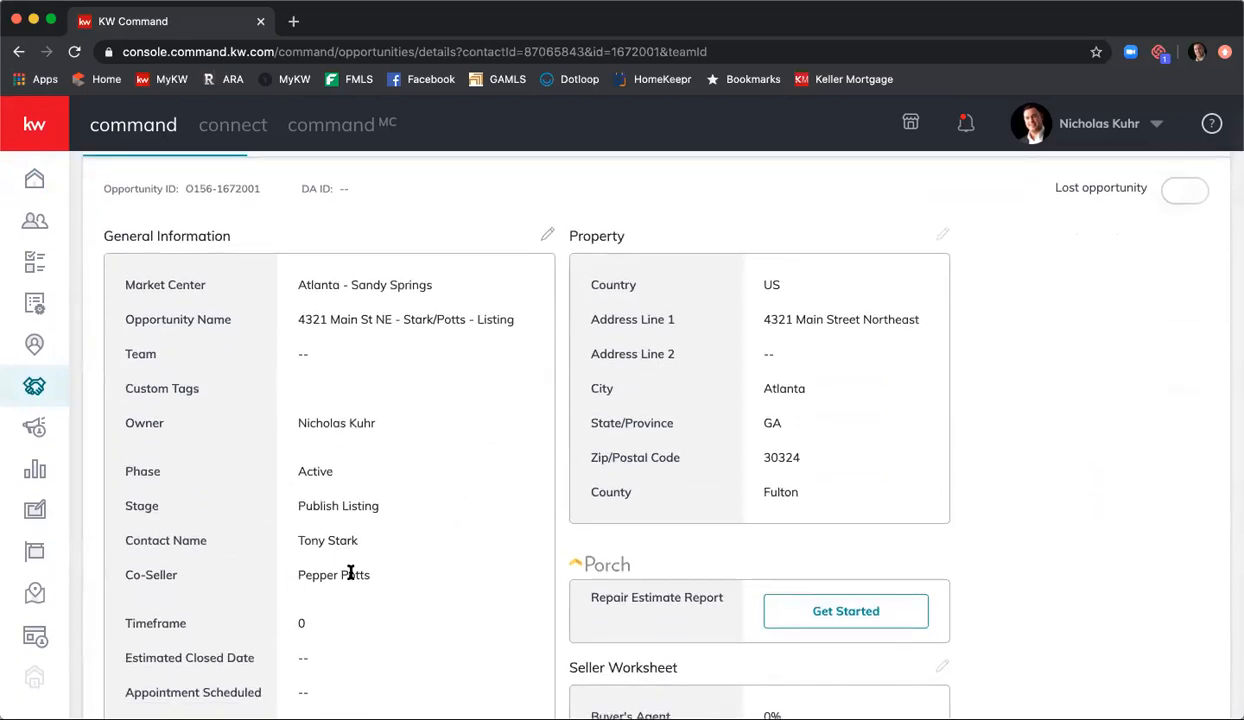
scroll(388, 563, down, 5)
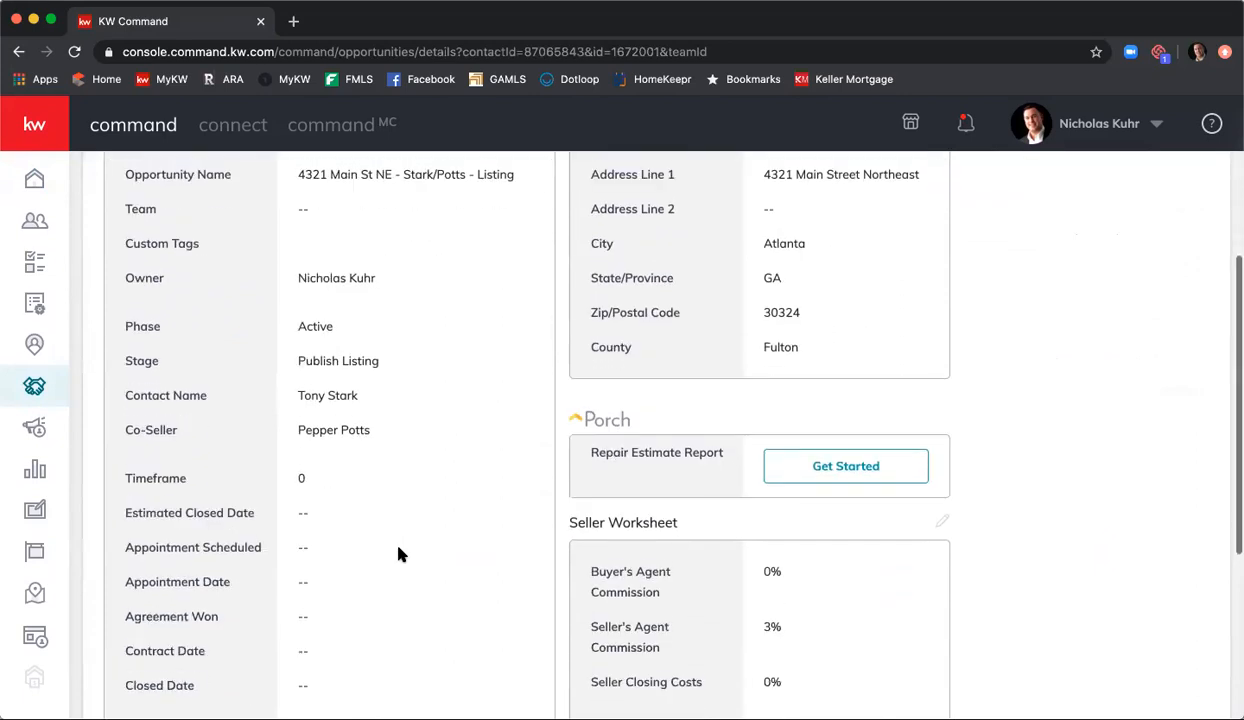
scroll(398, 555, down, 2)
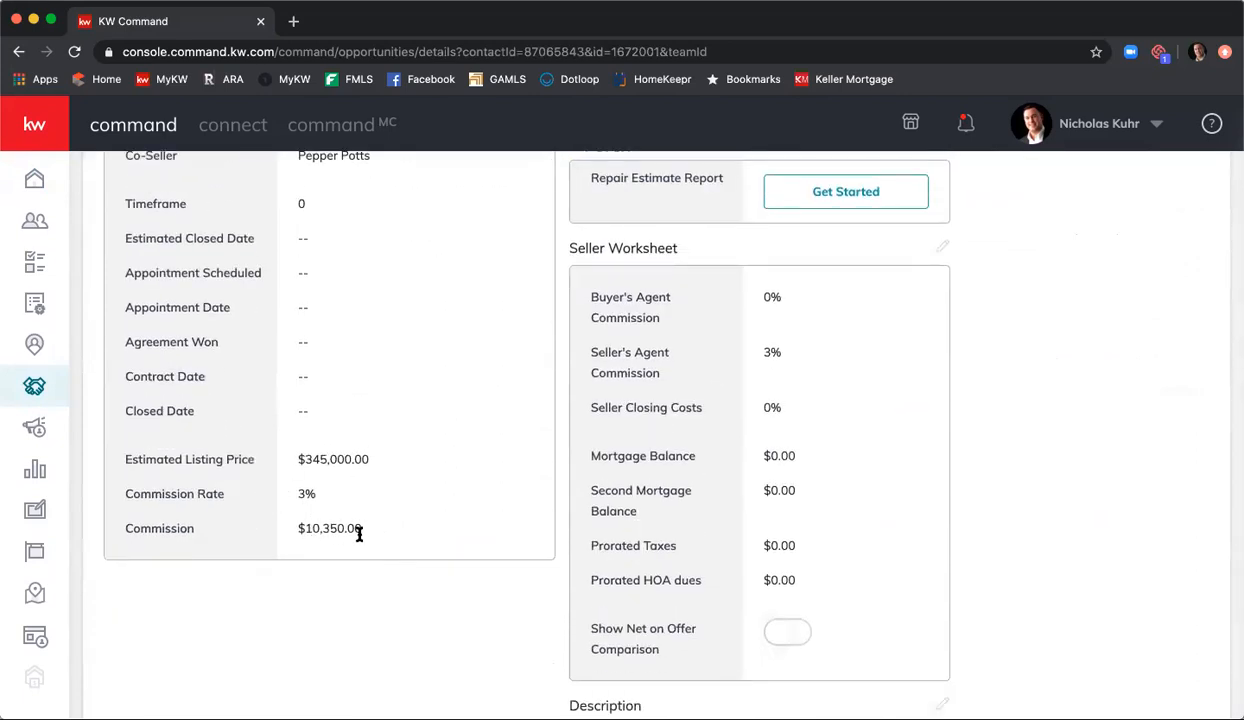
scroll(351, 512, up, 7)
scroll(420, 488, up, 1)
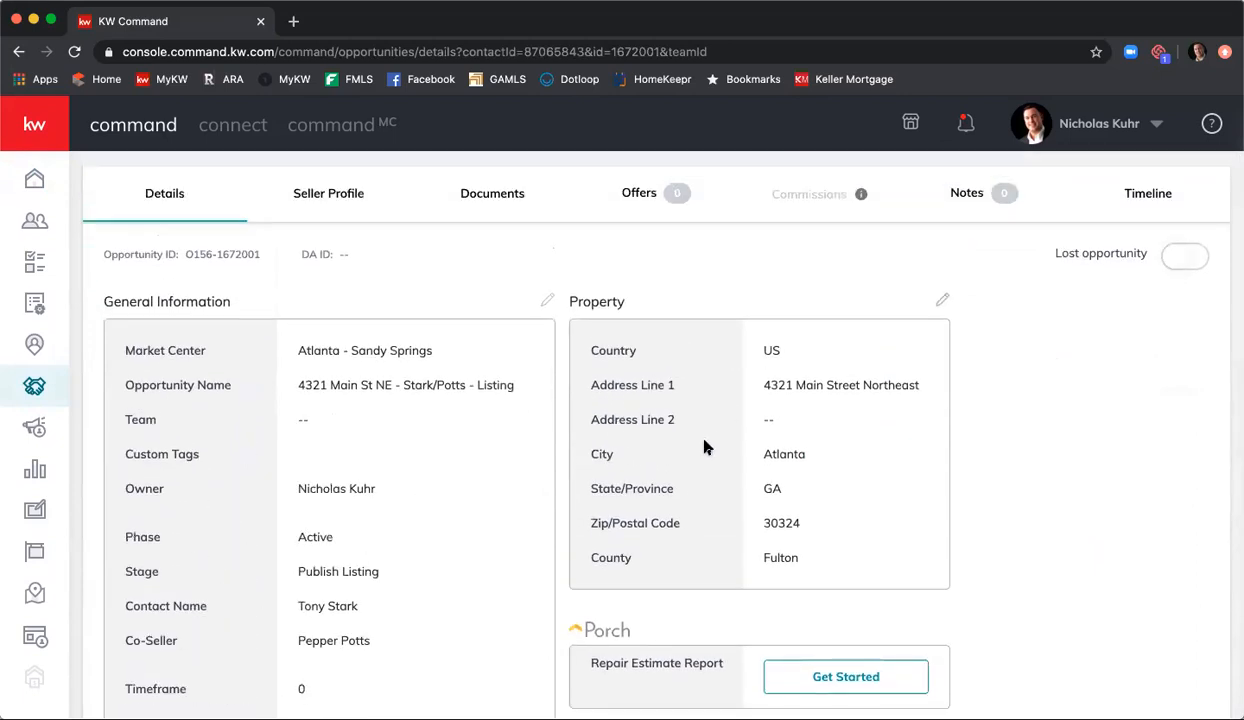
scroll(697, 440, up, 2)
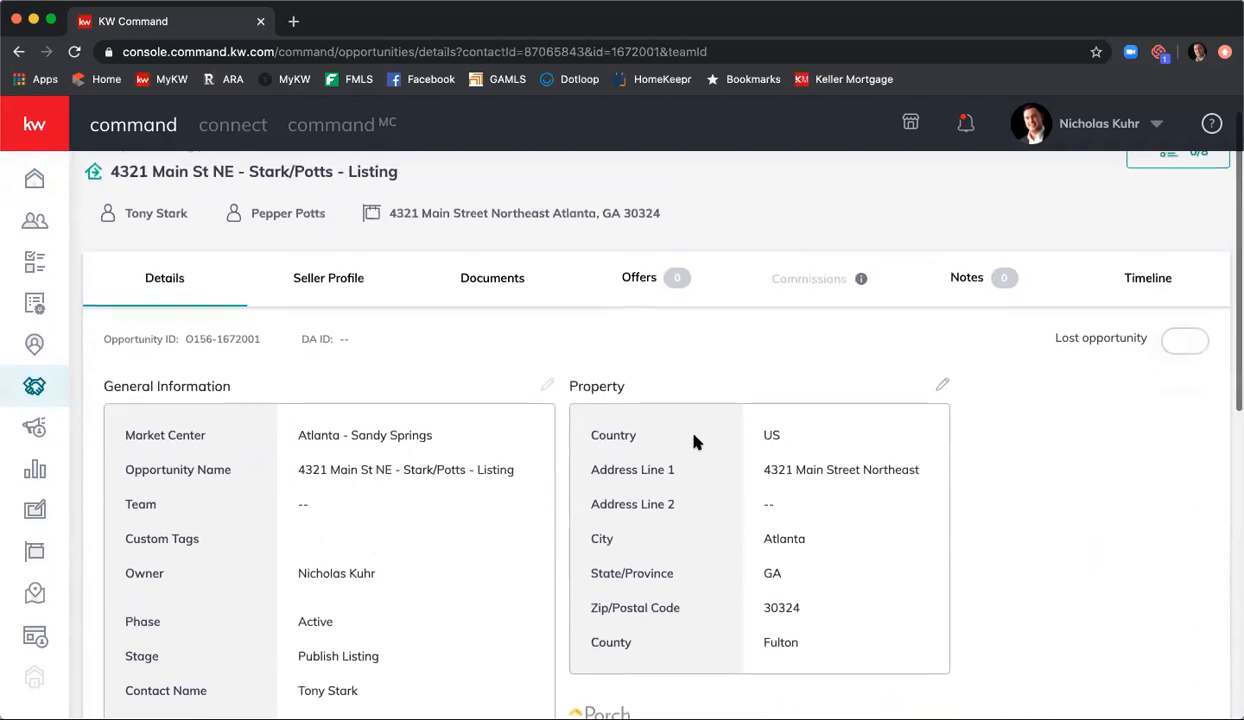
scroll(690, 440, up, 1)
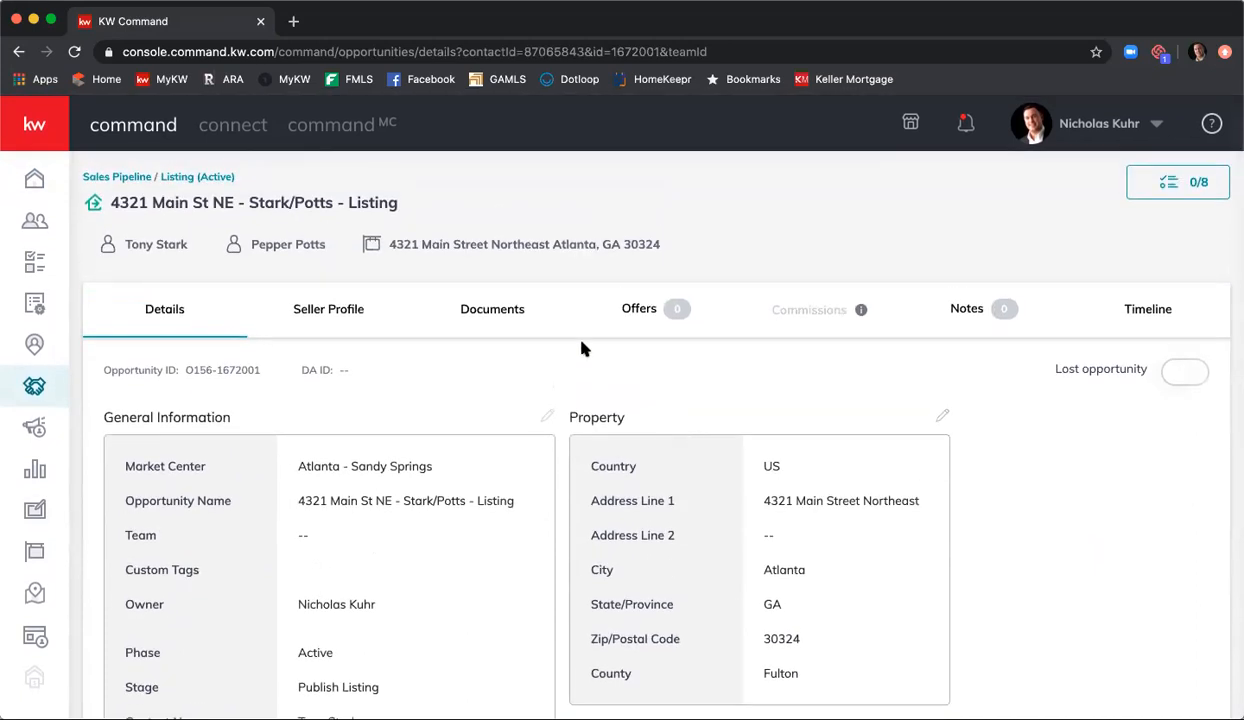
Step: Start a transaction from the listing's documents, retry it once and reload the page
click(493, 314)
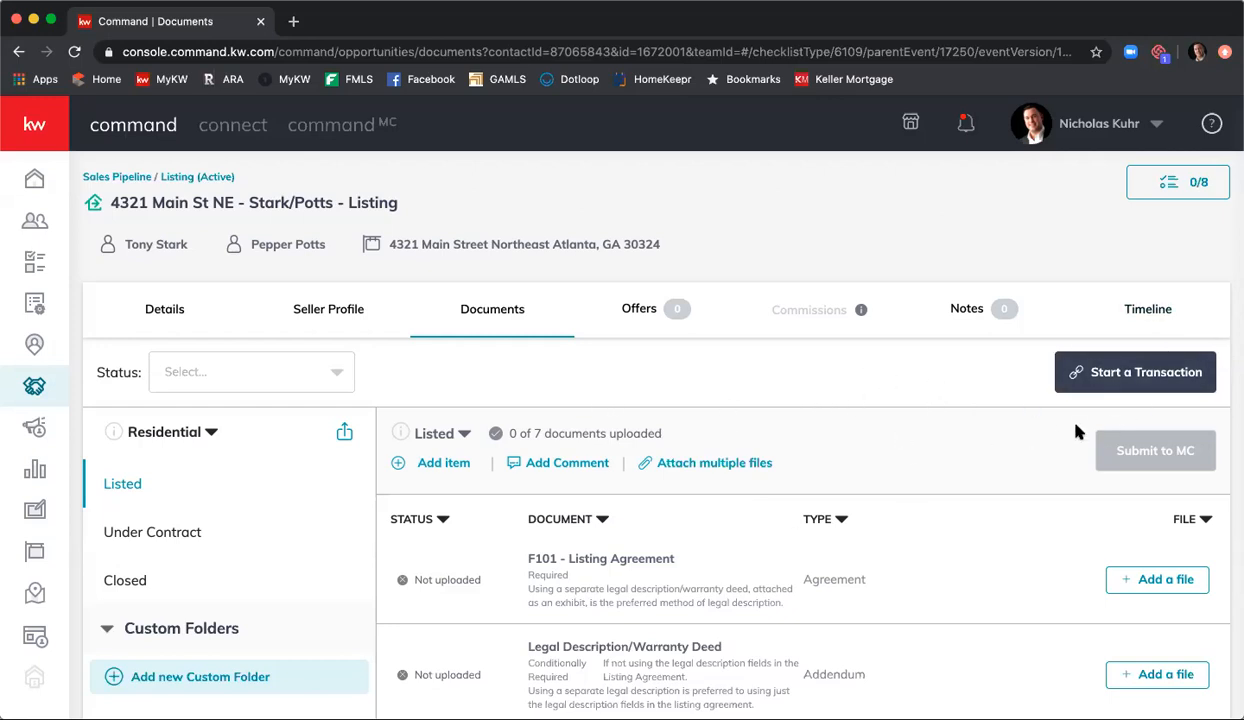
click(1101, 370)
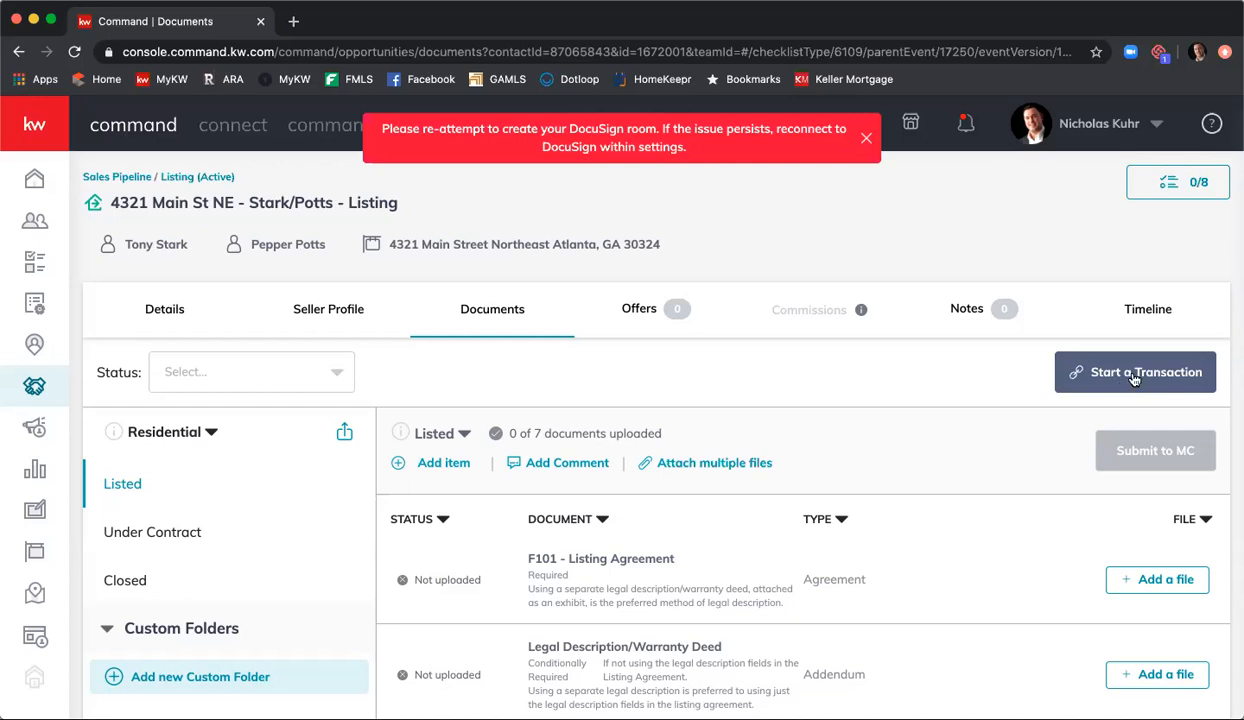
click(1134, 378)
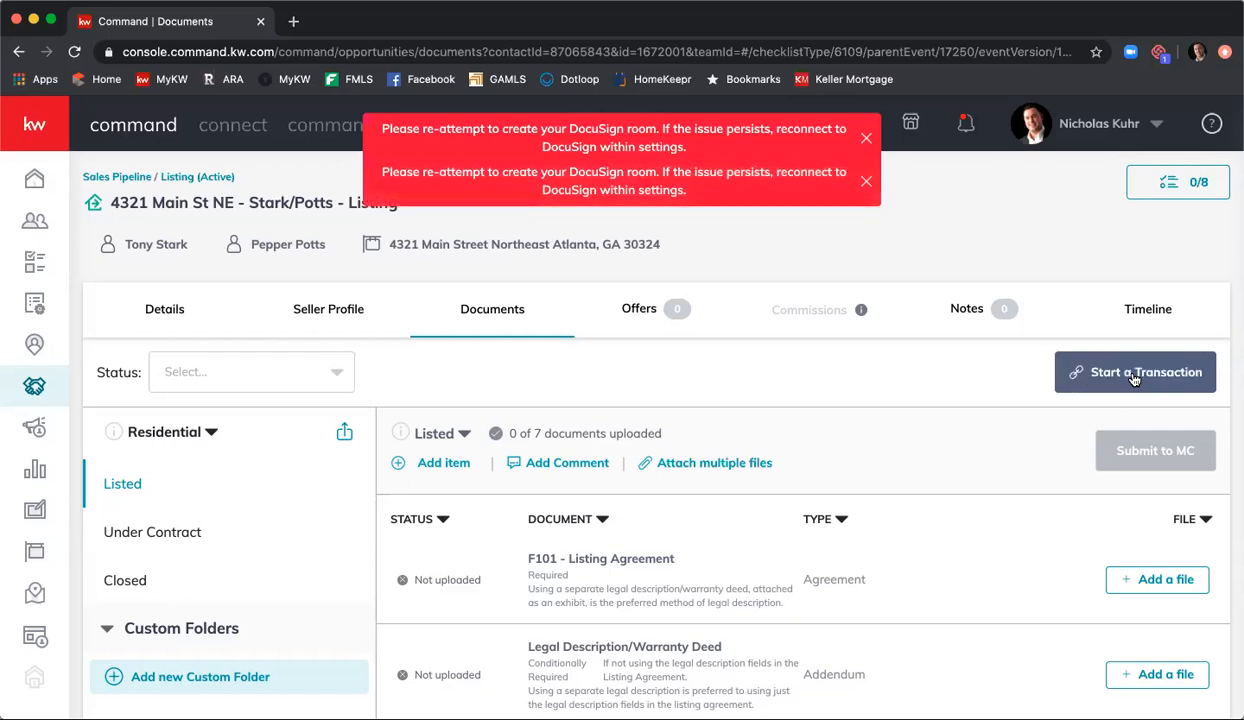
click(74, 51)
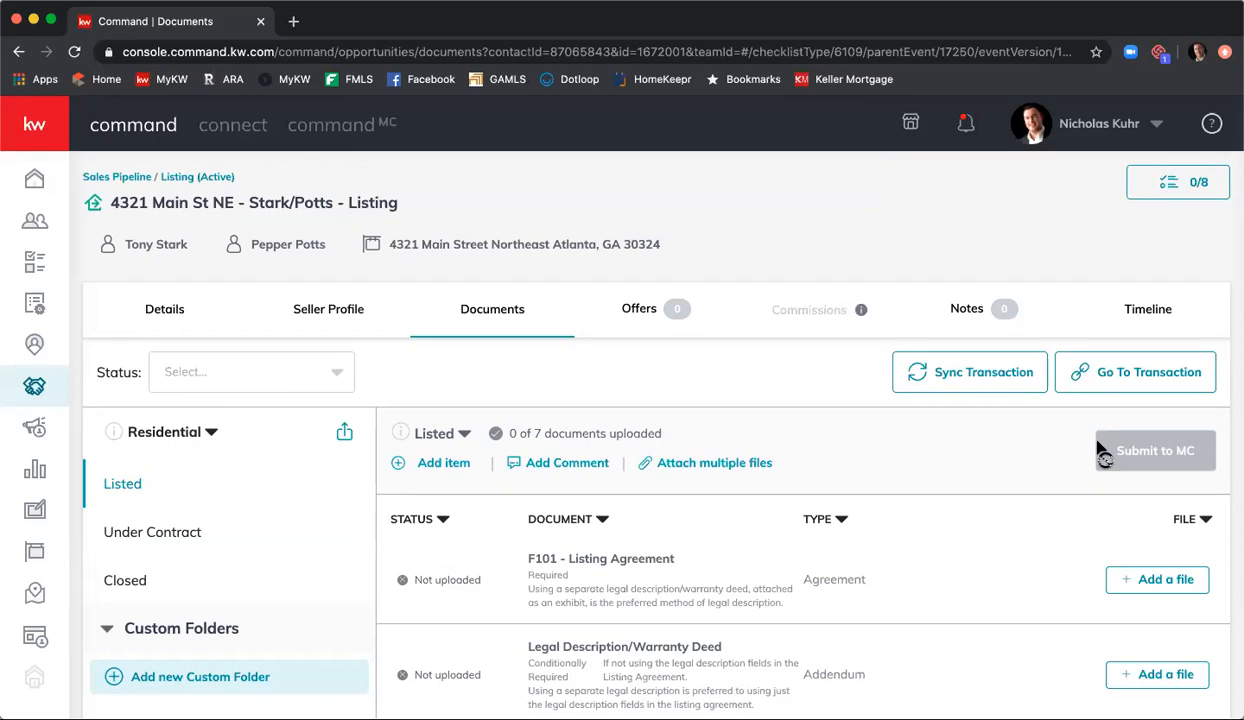
Step: Go to the listing's transaction in DocuSign Rooms, signing in with the prefilled e-mail and password
click(1124, 377)
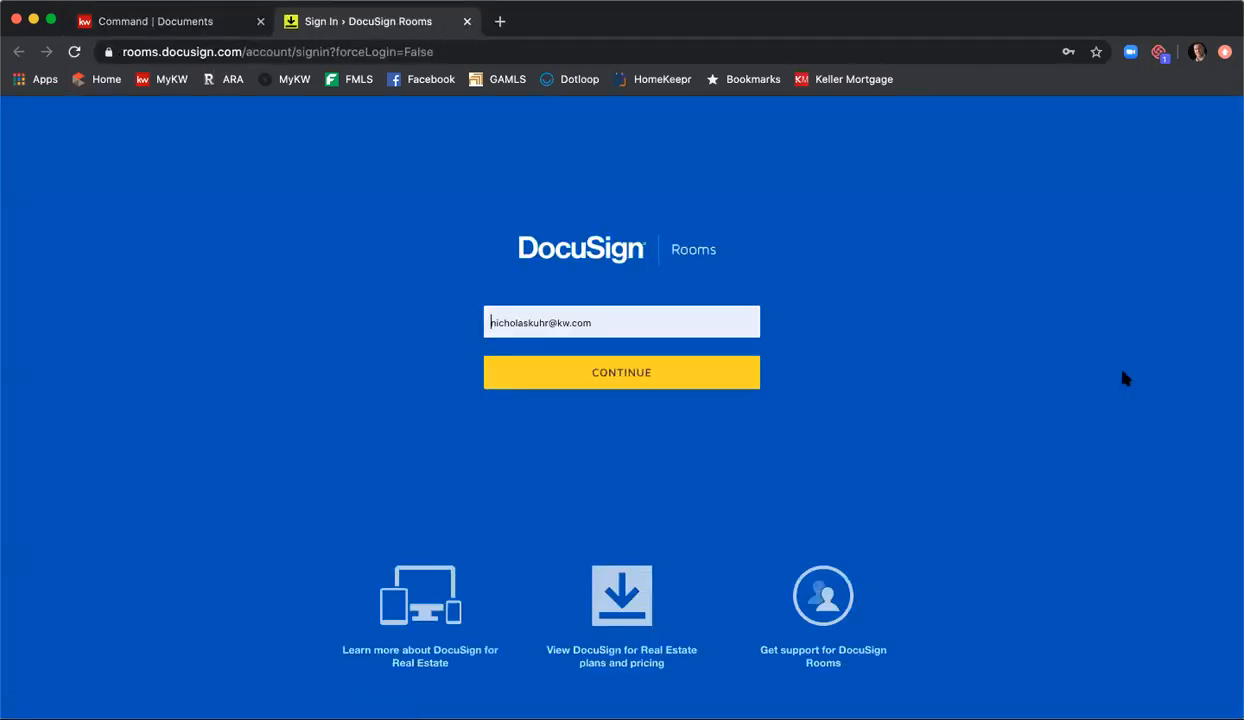
click(657, 380)
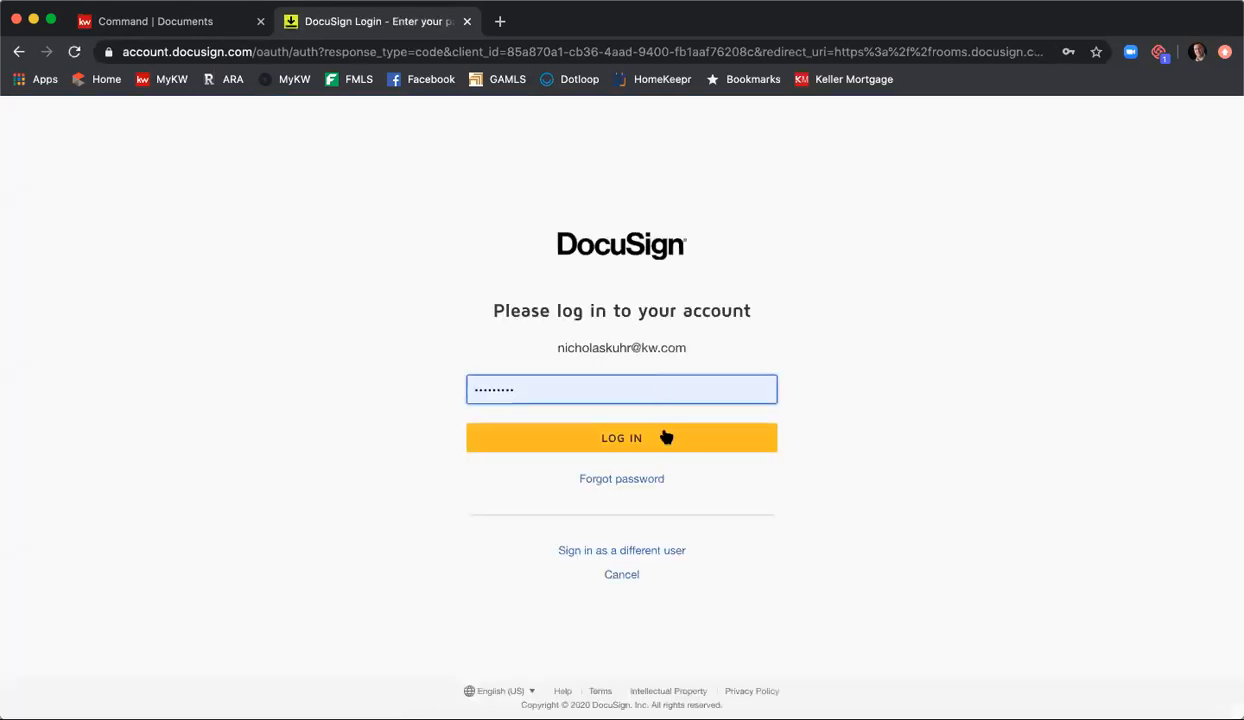
click(666, 437)
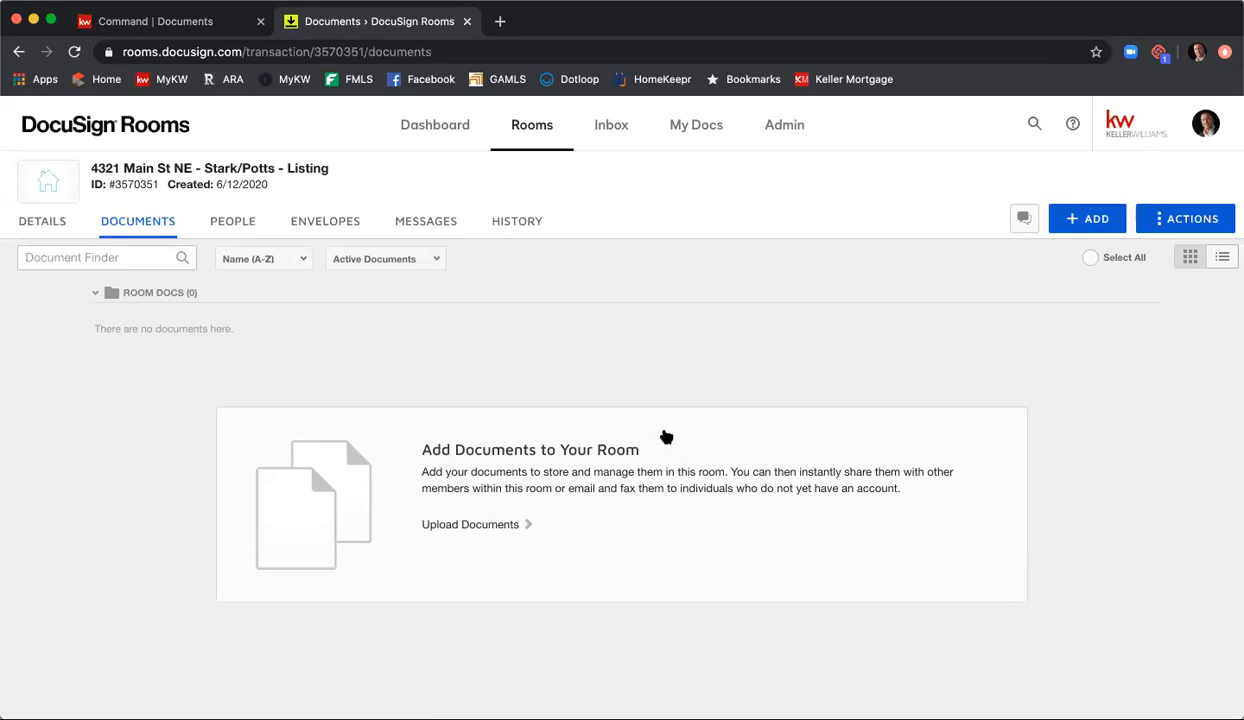
Step: Look over the sources available for adding documents to the room without choosing one
click(1068, 218)
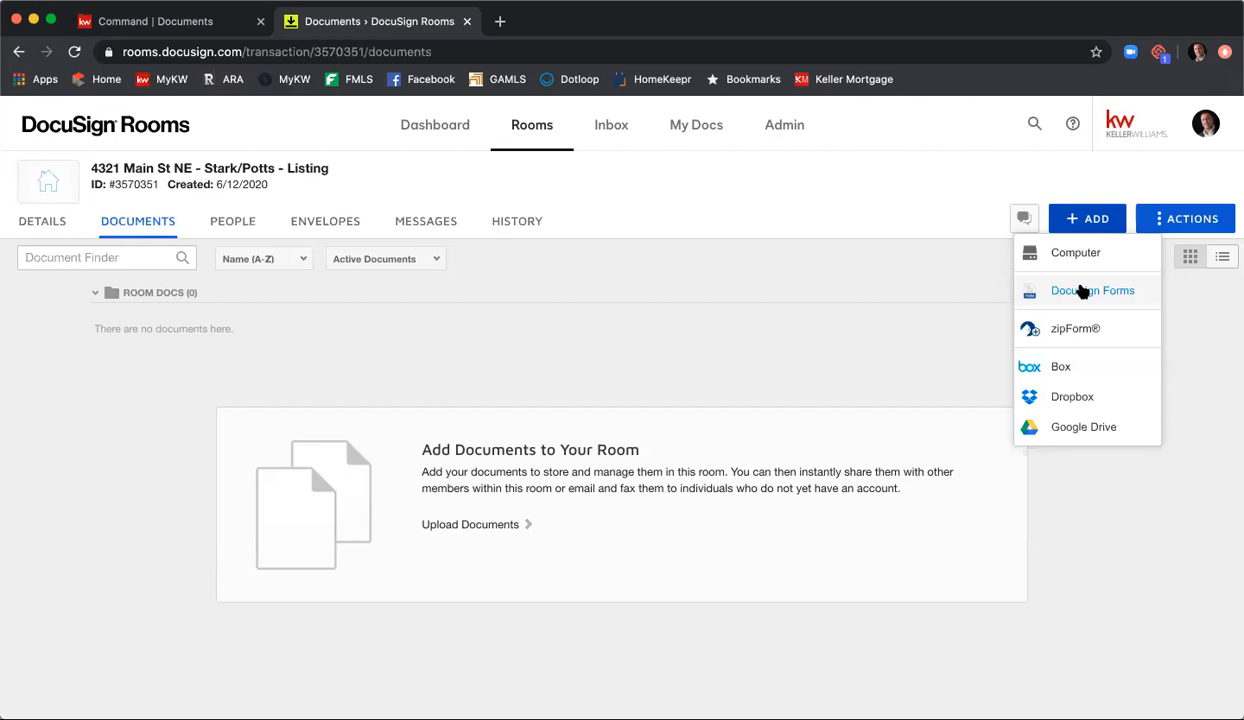
click(849, 333)
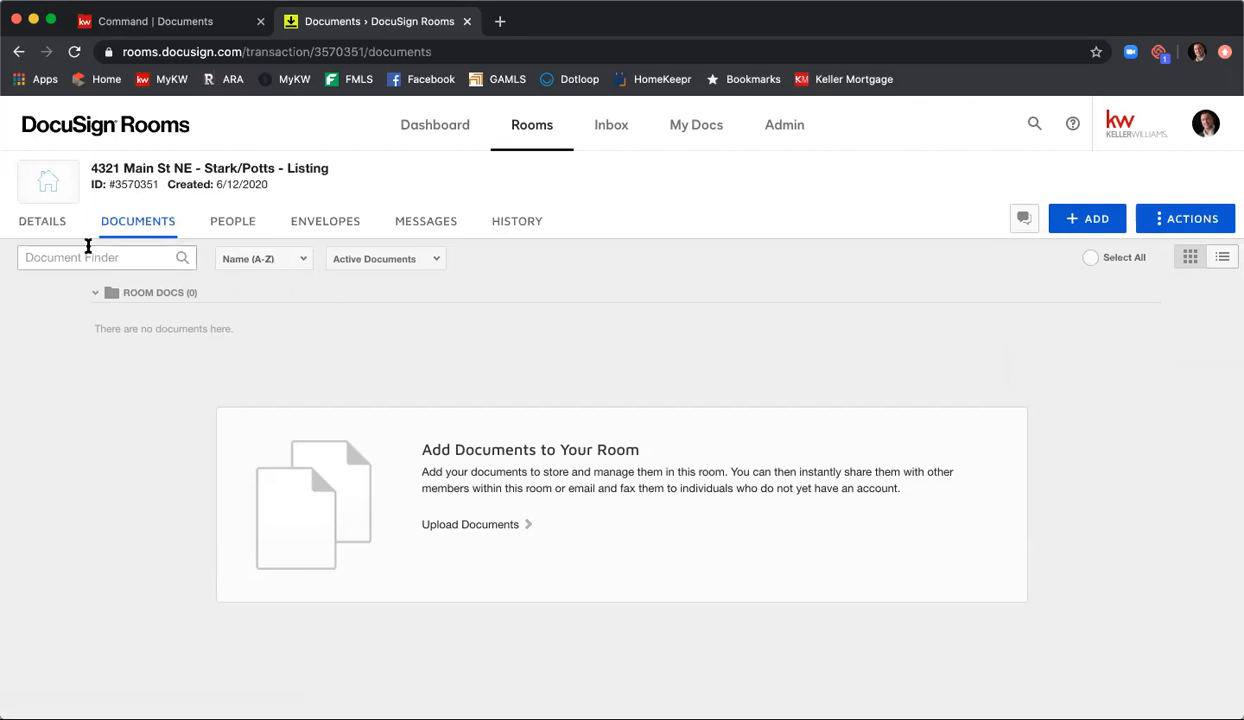
Step: Edit the room's details, setting the local currency to USD - United States Dollar and the origin of lead to Other Online
click(50, 229)
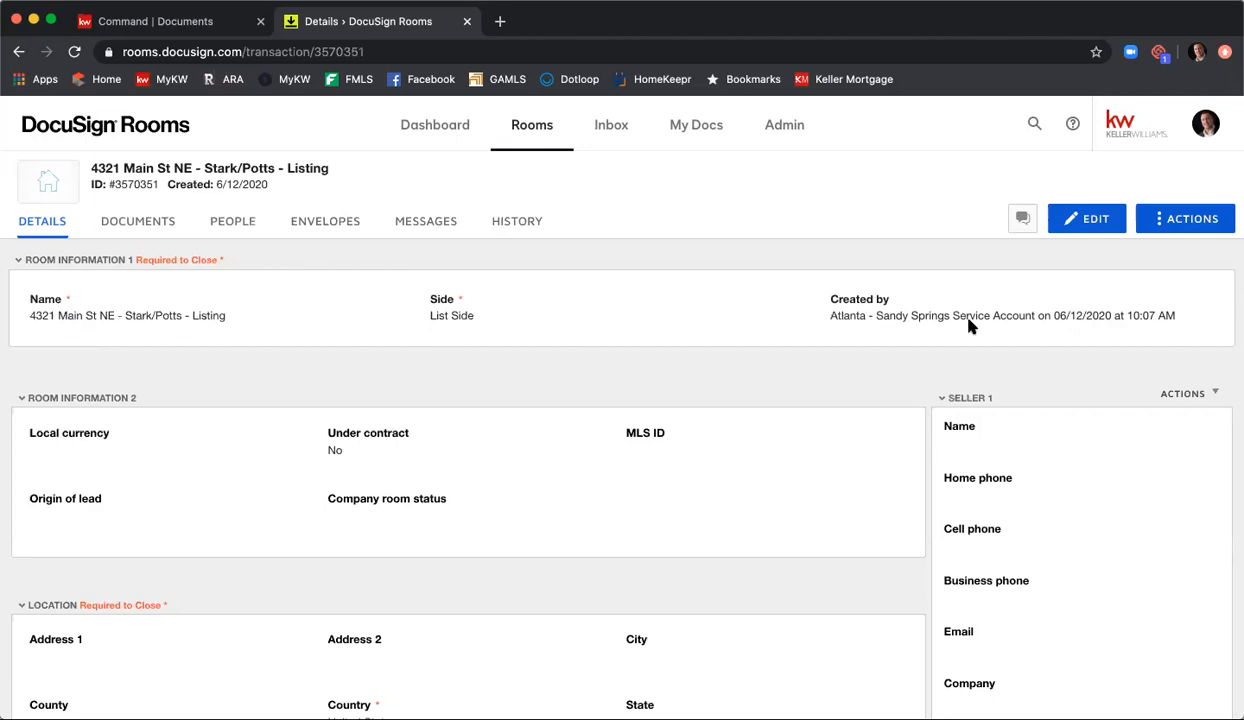
scroll(968, 326, down, 3)
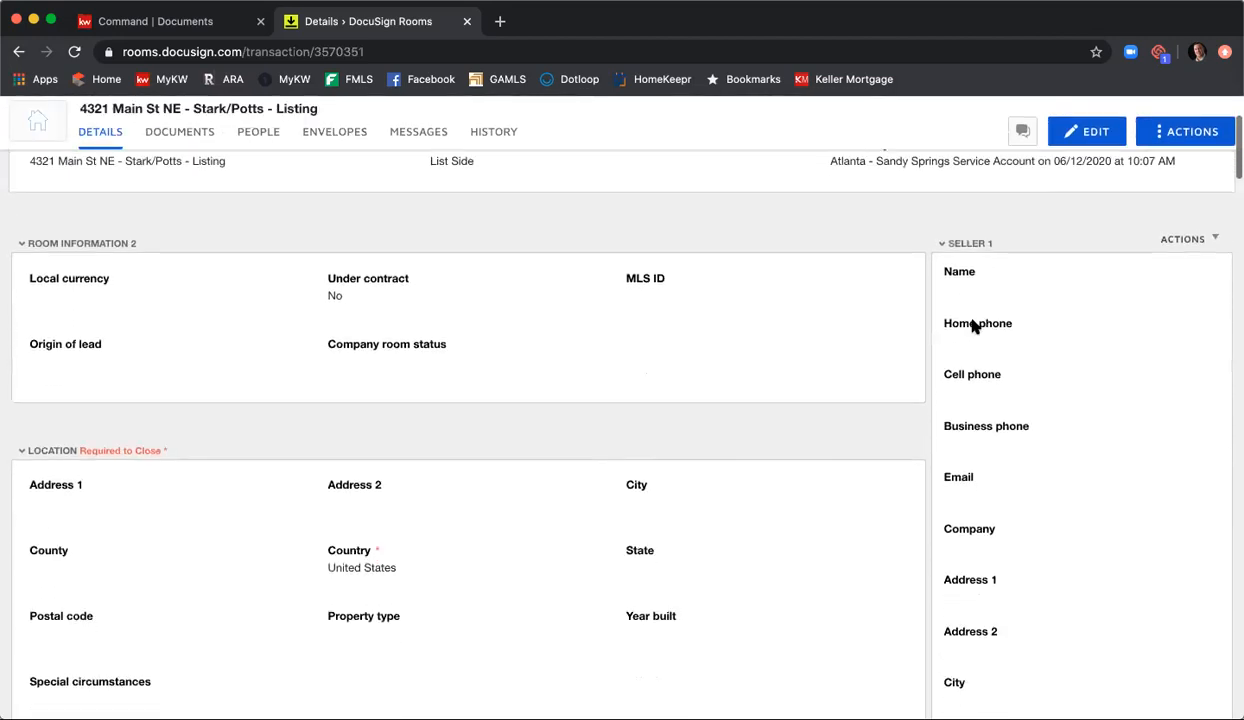
scroll(973, 325, down, 1)
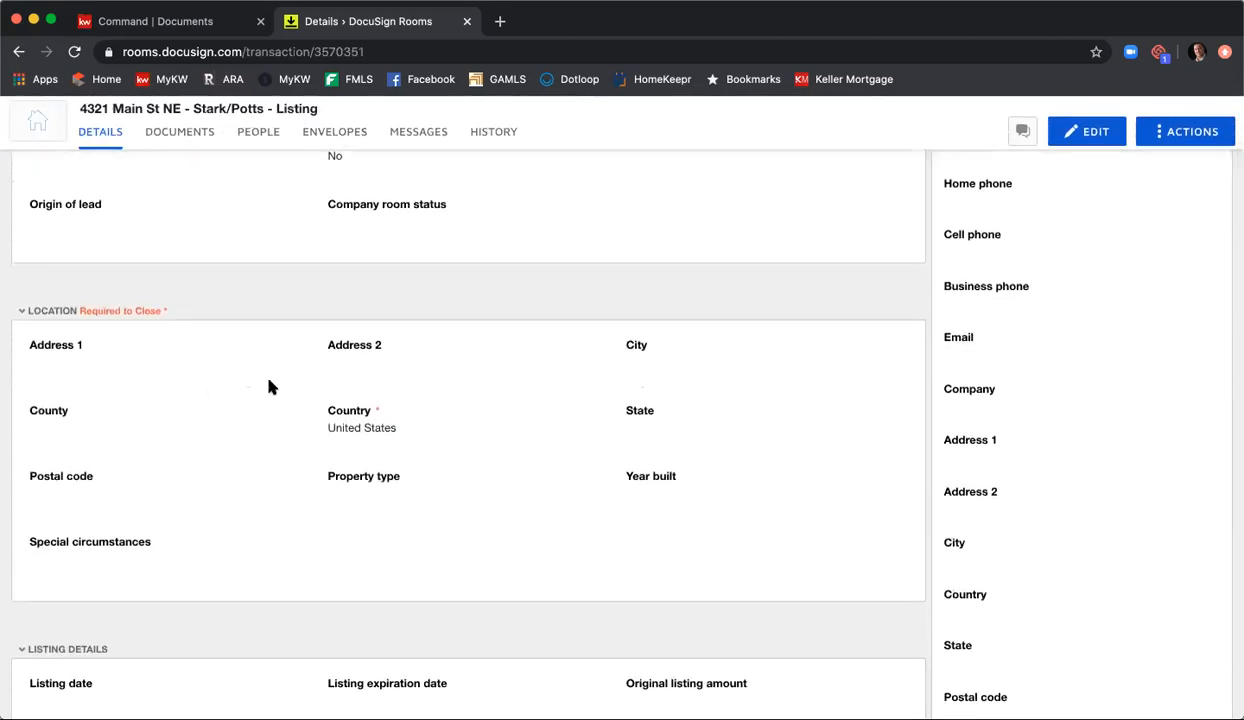
scroll(395, 466, up, 2)
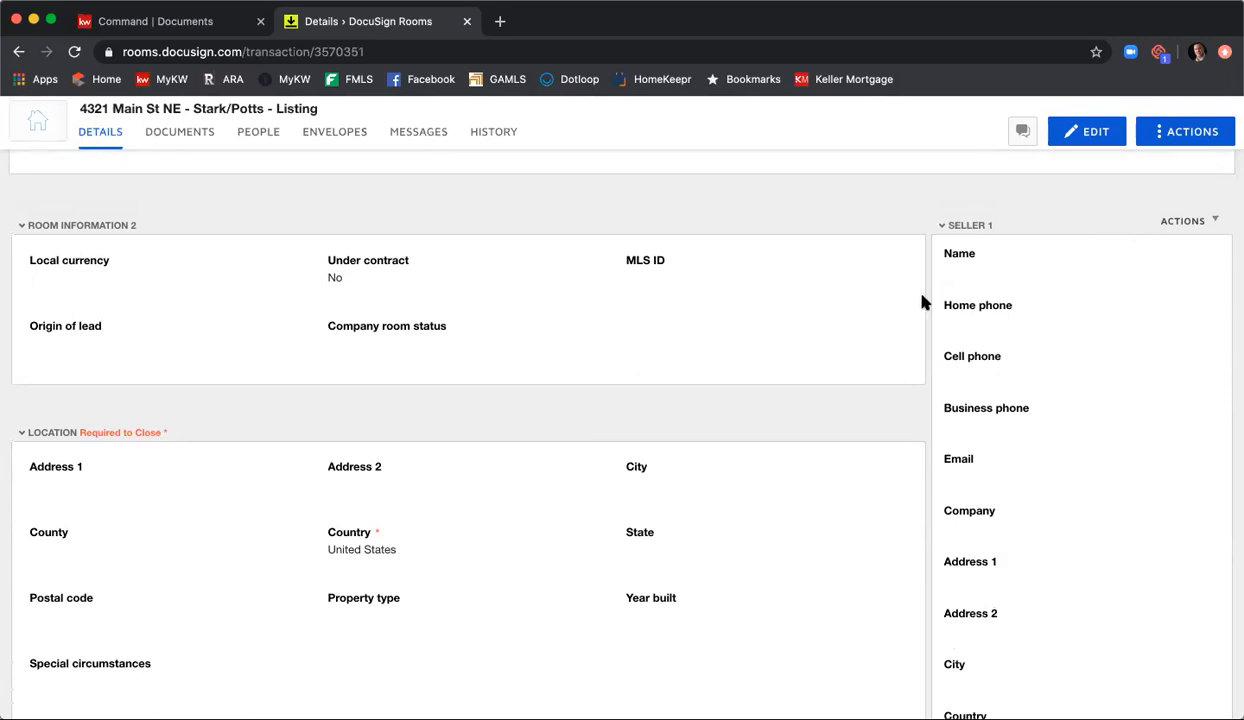
click(1096, 134)
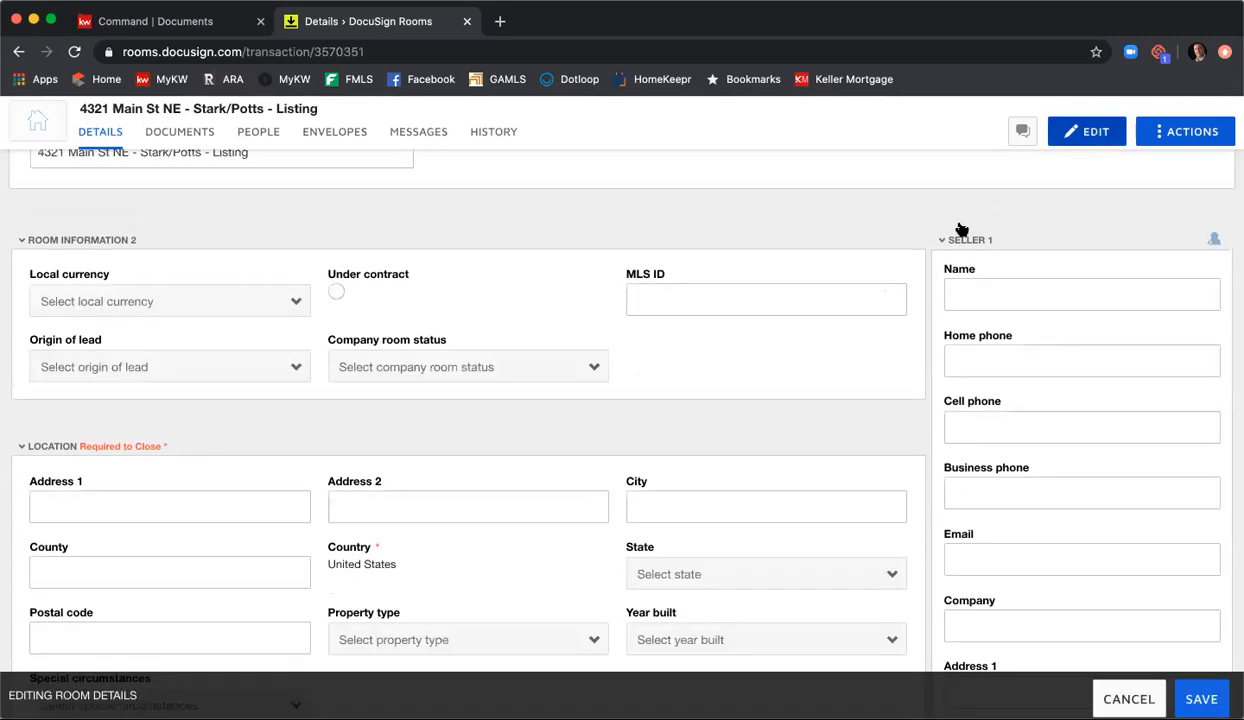
scroll(650, 280, down, 1)
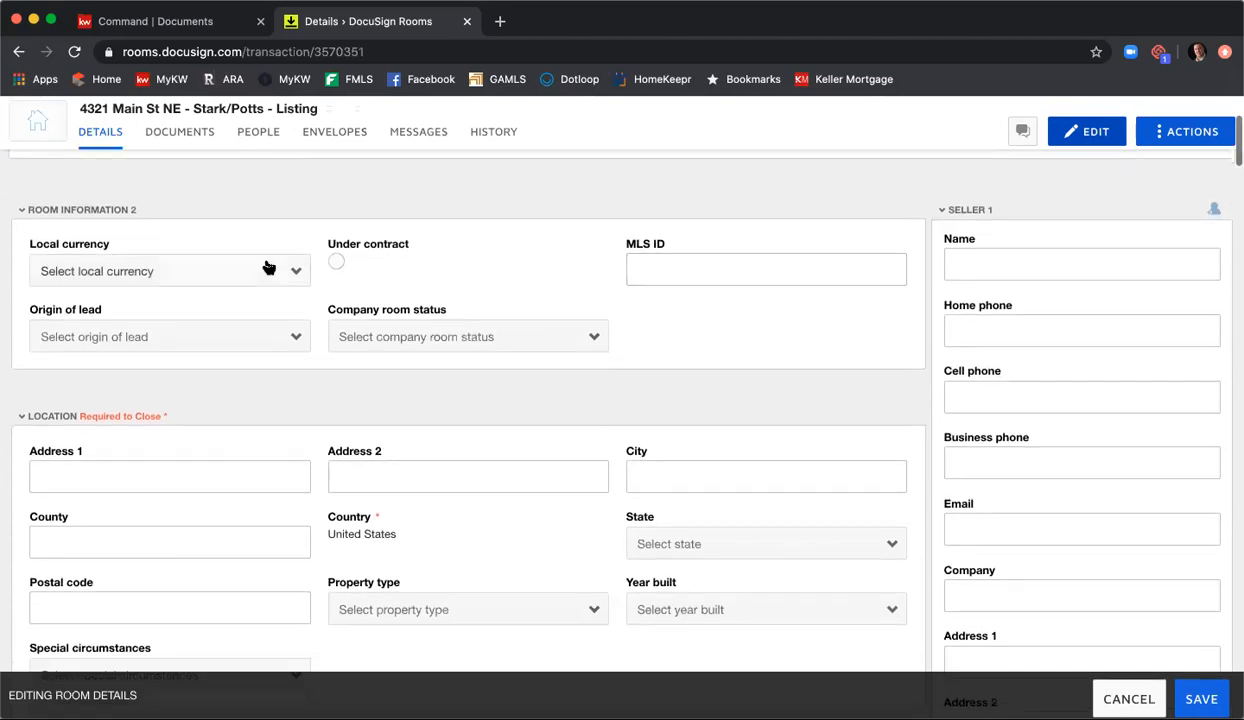
click(256, 271)
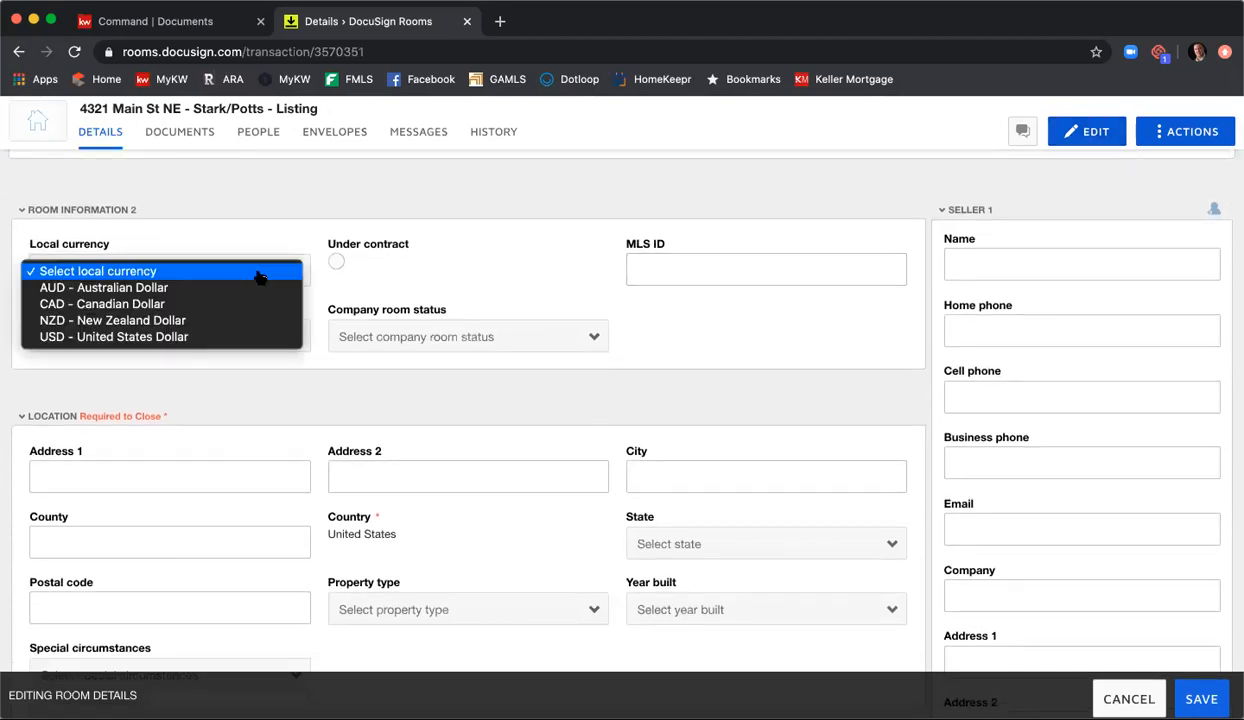
click(250, 337)
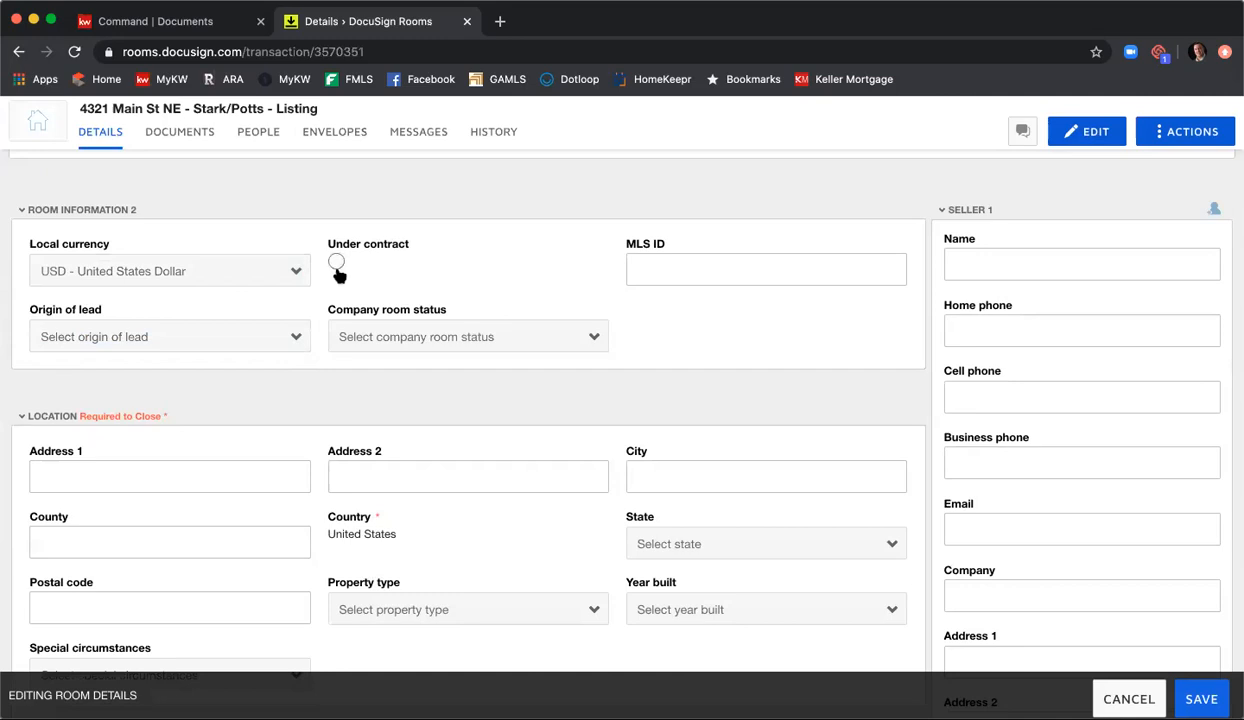
click(224, 338)
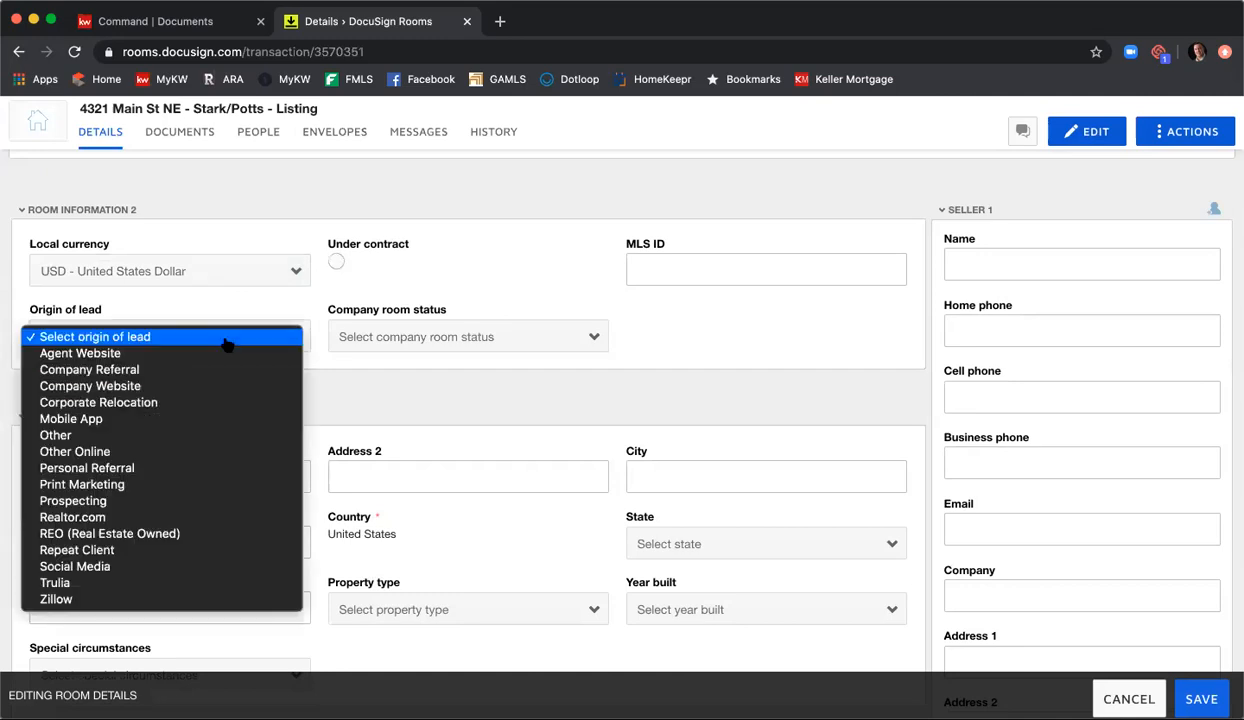
click(253, 453)
Step: Fill in the property's street address, the city Atlanta and the county Fulton in the room's location
scroll(447, 340, down, 2)
click(228, 411)
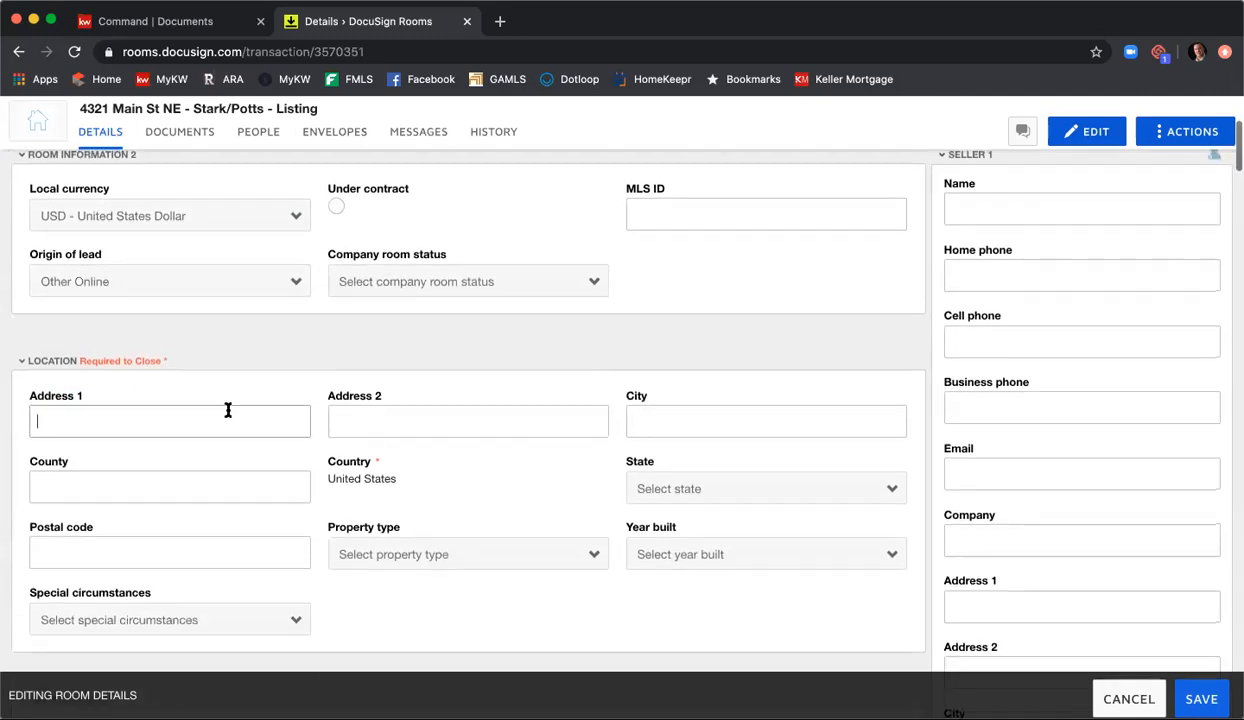
text(4321 Main St NE)
key(Tab)
key(Tab)
text(Atlanta)
key(Tab)
text(Fulton)
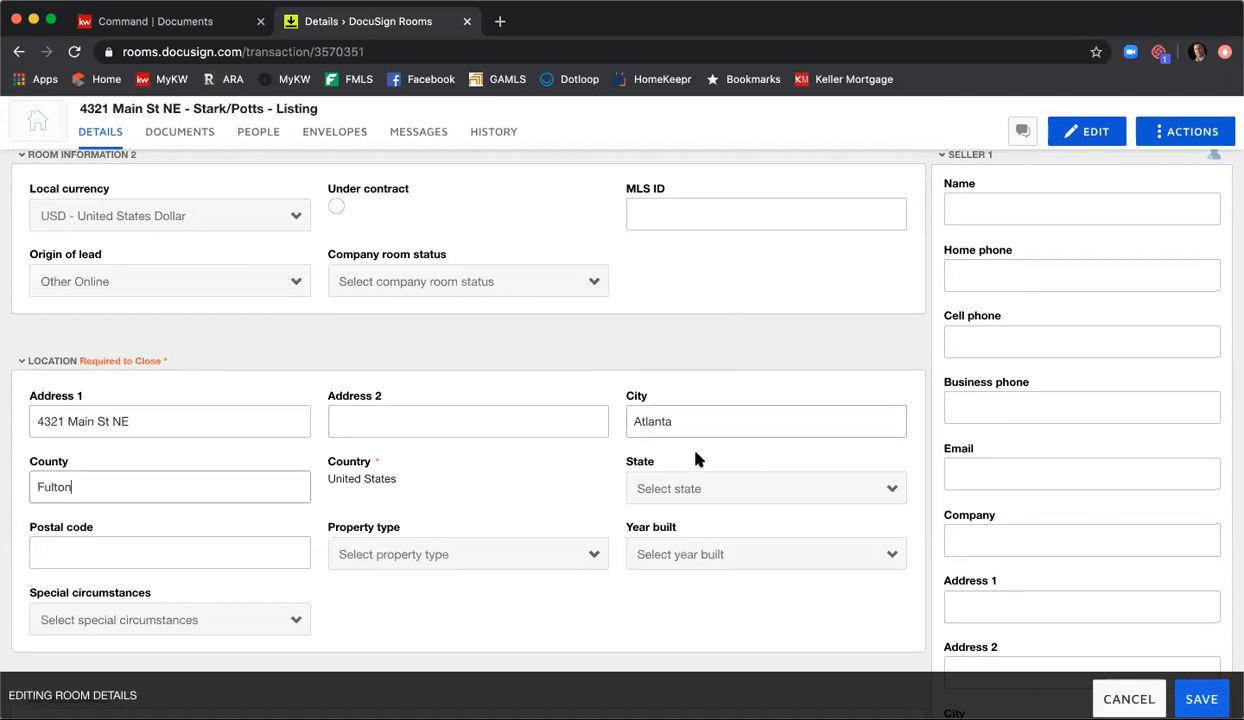
Step: Set the location's state to Georgia and enter the property's postal code
click(705, 488)
scroll(712, 510, down, 5)
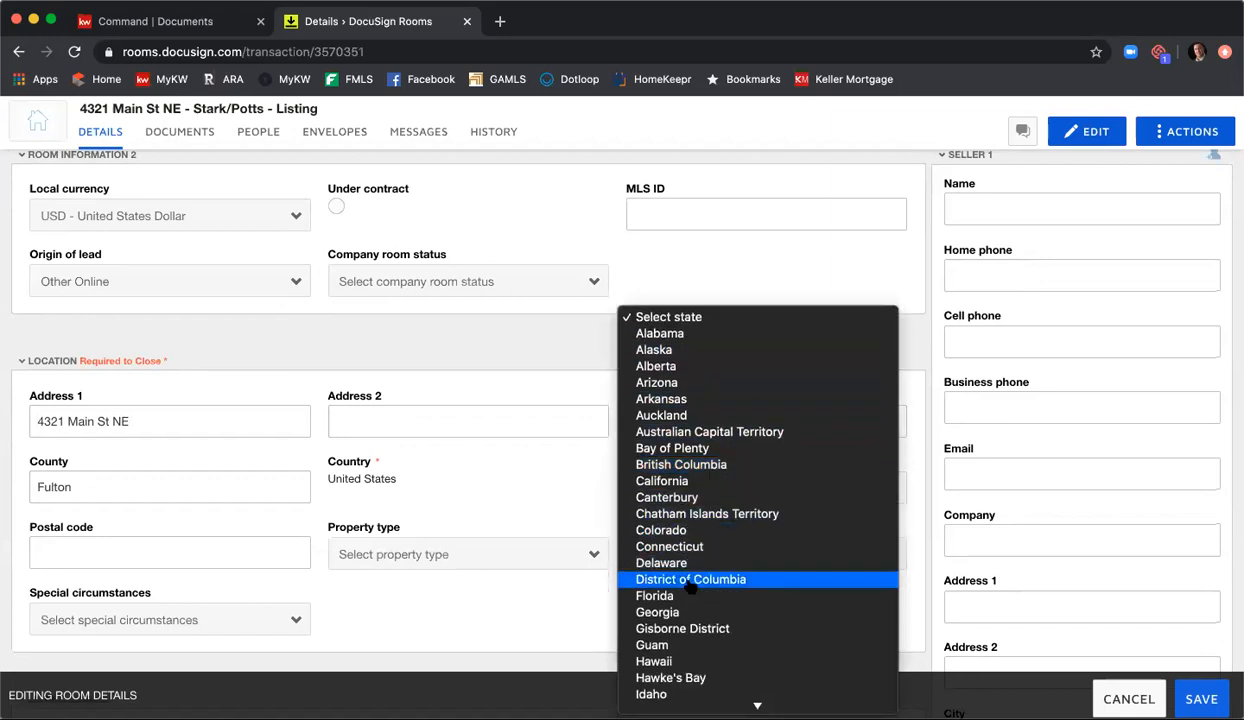
click(668, 610)
click(226, 548)
text(30342)
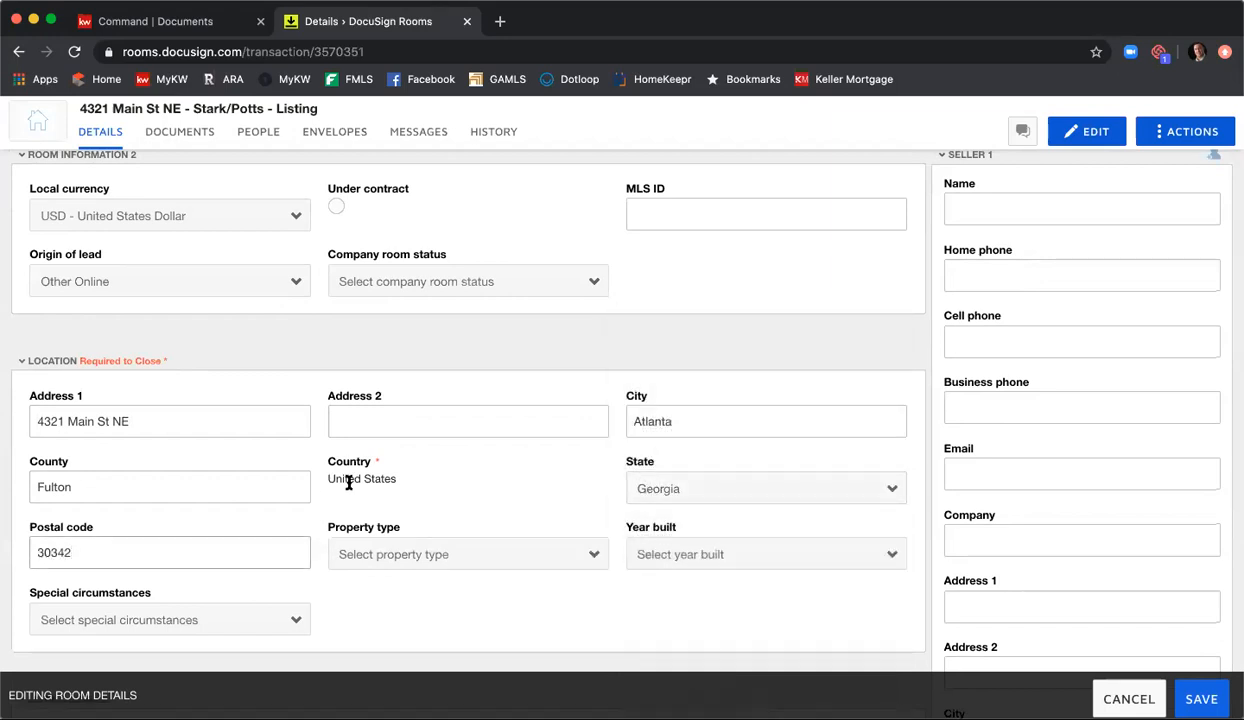
Step: Set the location's property type to Residential Detached and year built to 2003, leaving the special circumstances unselected
scroll(350, 478, down, 1)
click(387, 506)
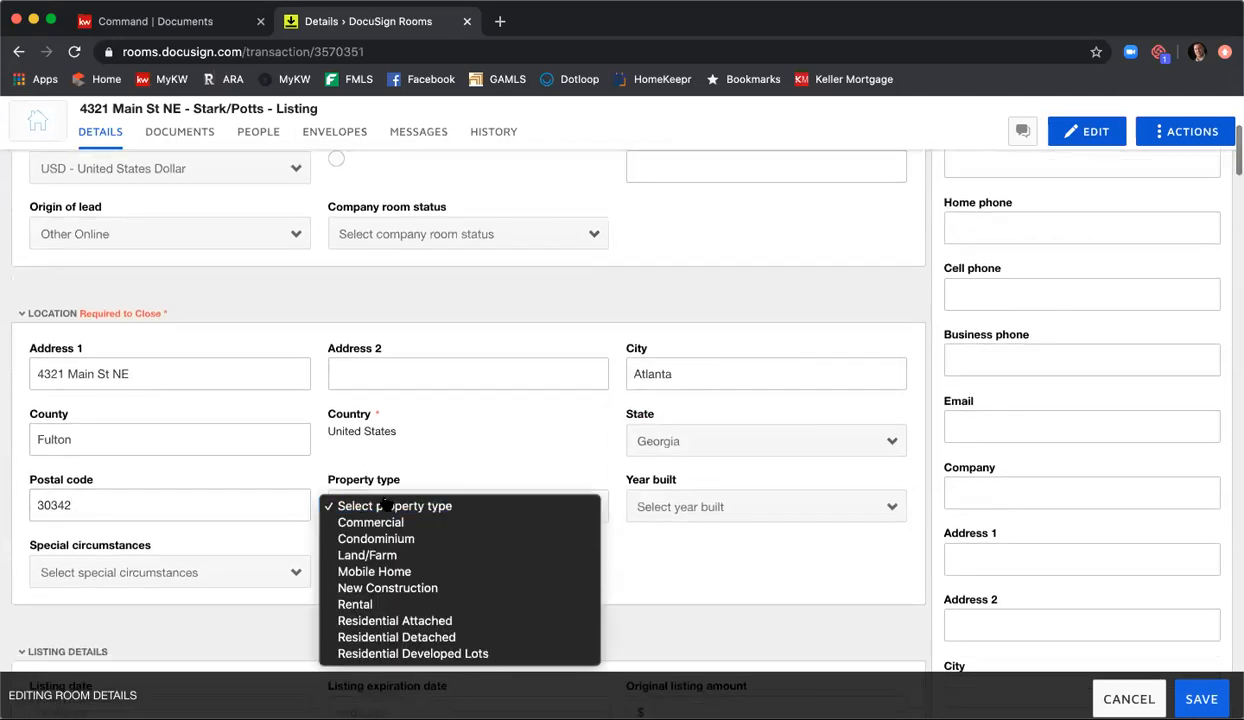
click(414, 637)
click(730, 506)
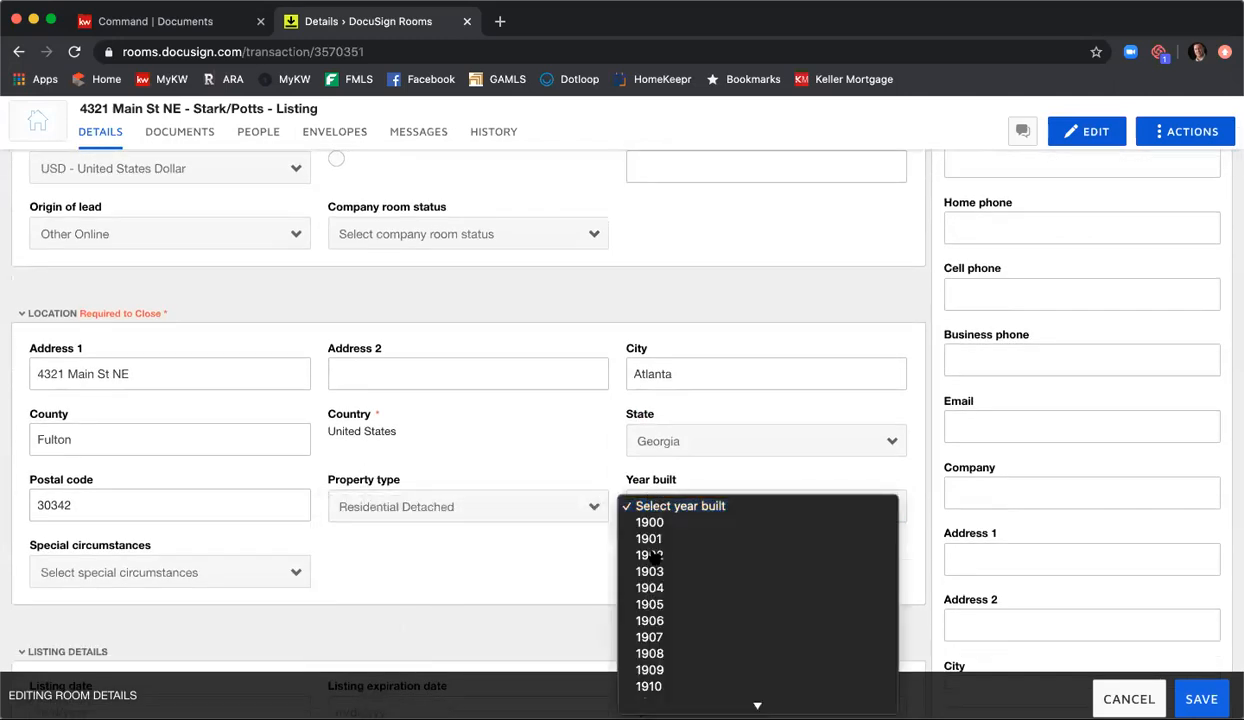
scroll(650, 553, down, 10)
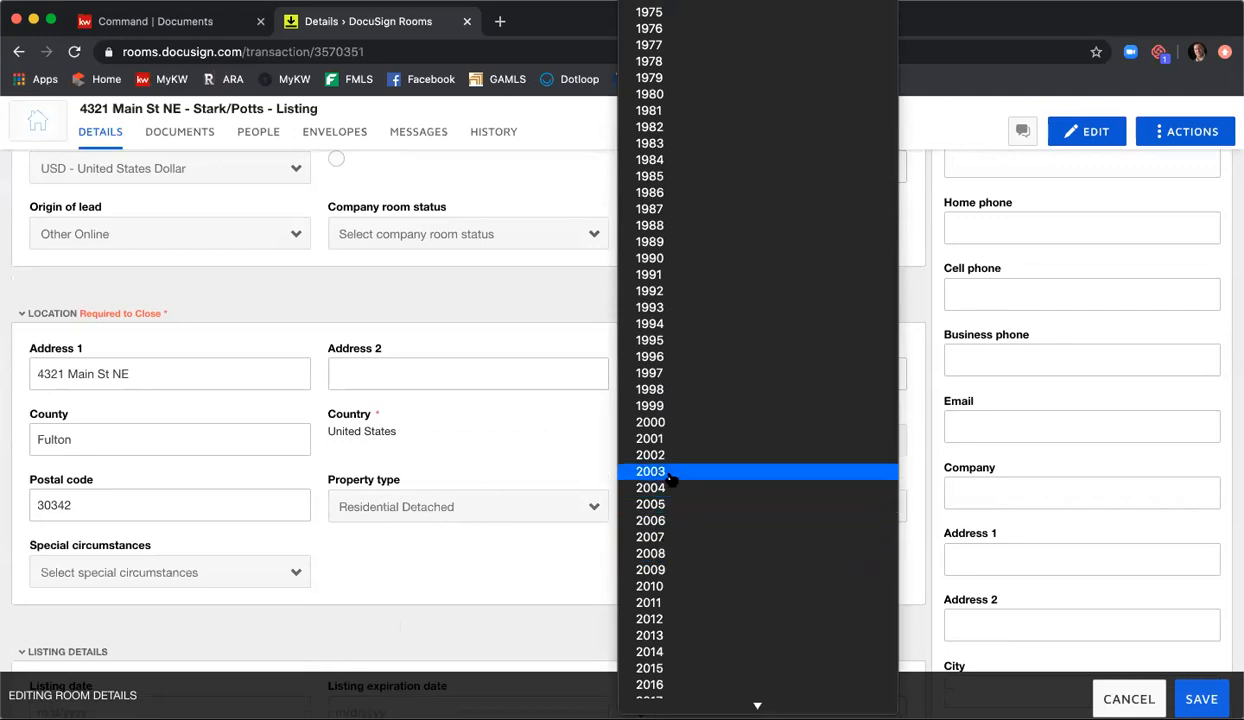
click(645, 472)
click(290, 572)
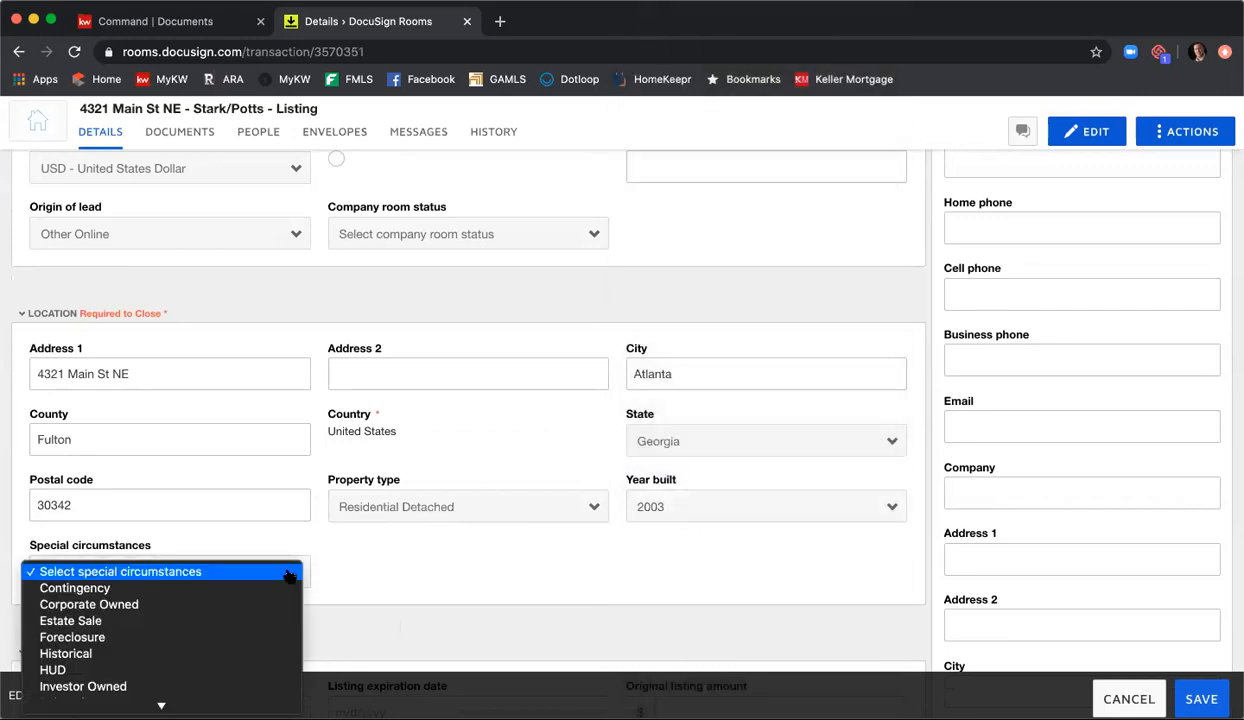
click(418, 565)
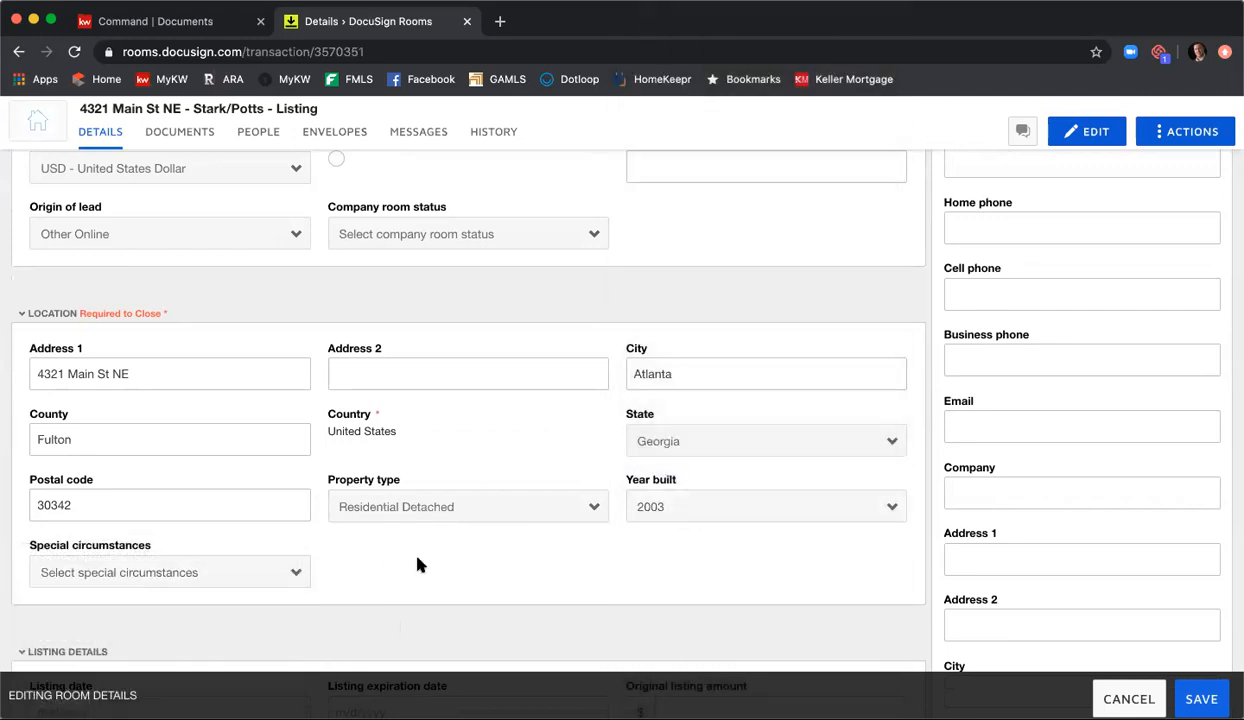
Step: Set the listing date to 6/12/2020 and the listing expiration date to 7/17/2020 in the listing details
scroll(438, 550, down, 2)
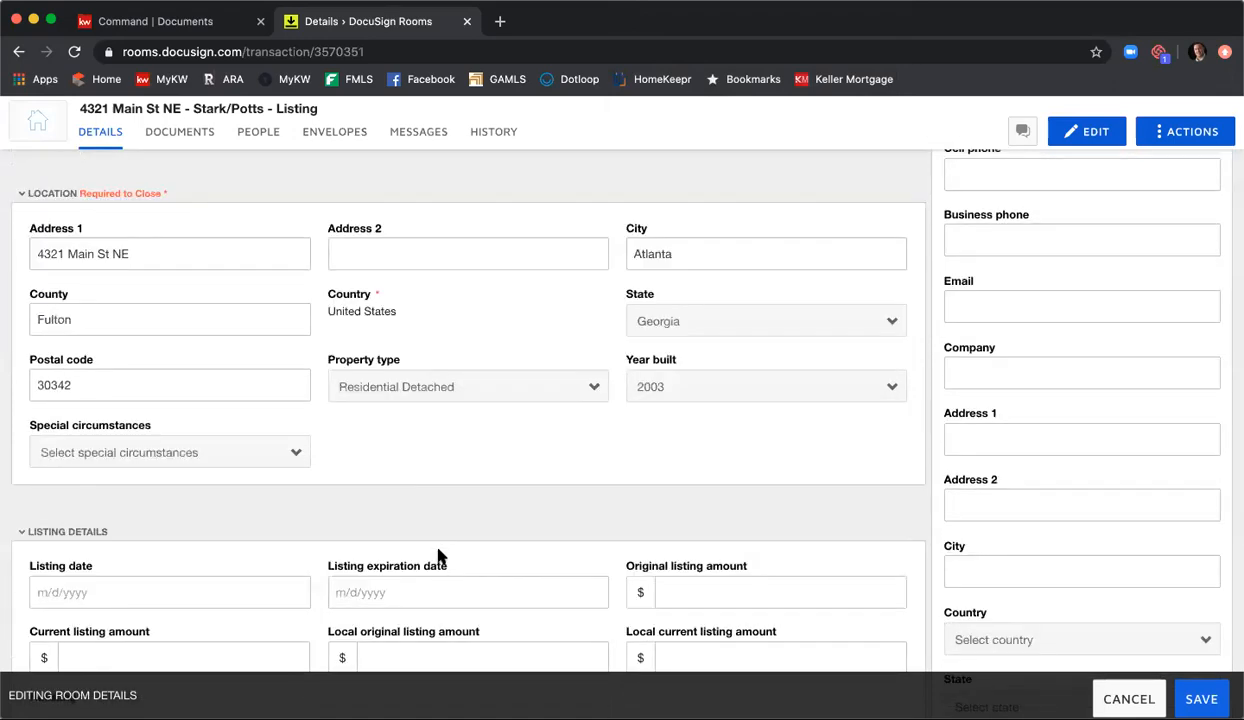
scroll(438, 555, down, 2)
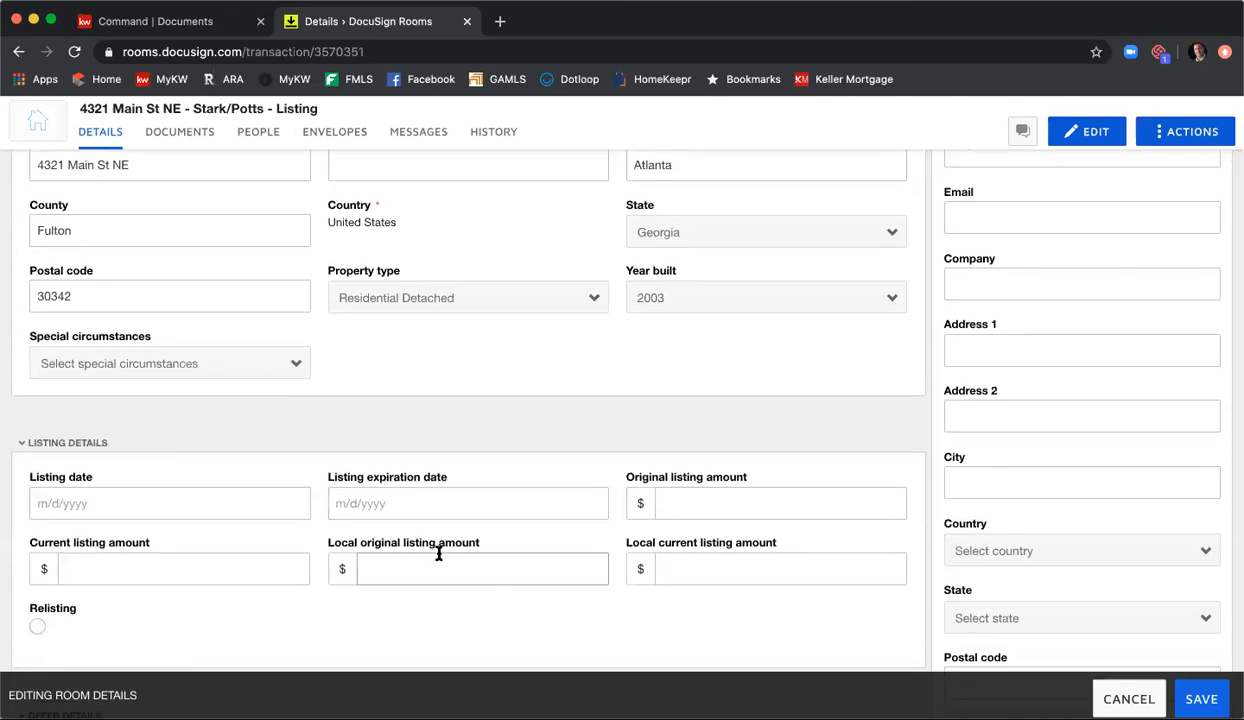
scroll(438, 556, down, 3)
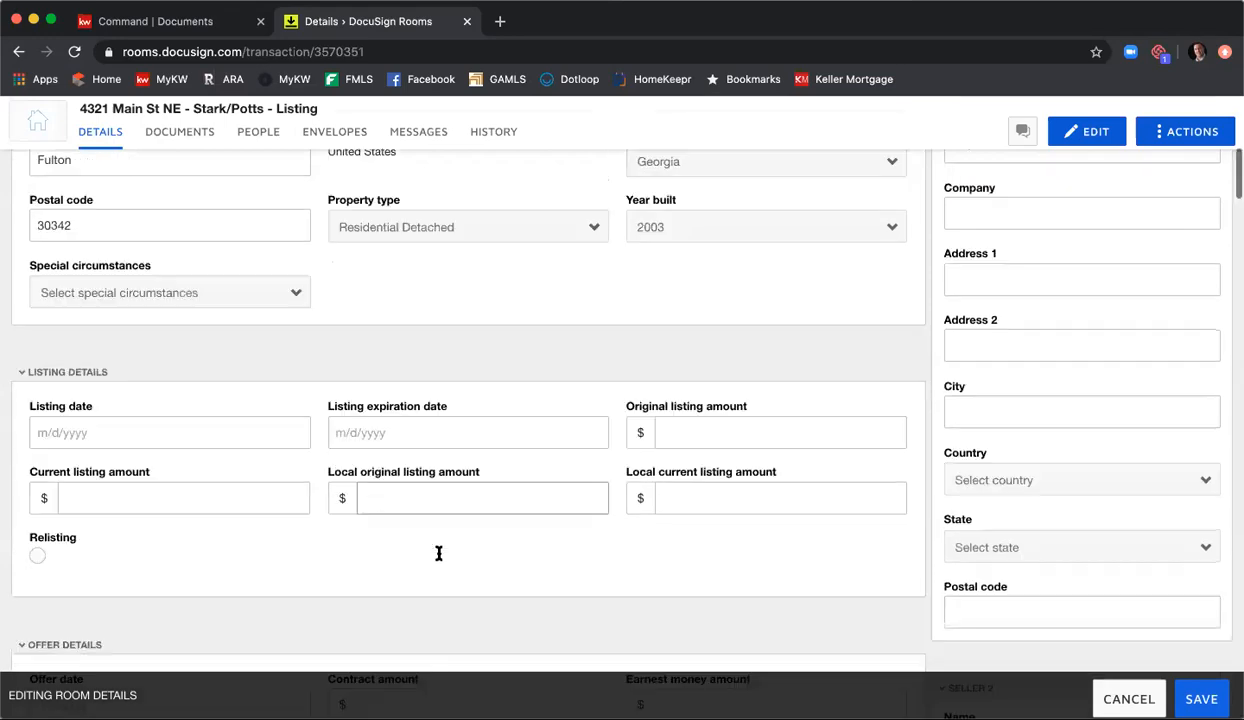
click(200, 360)
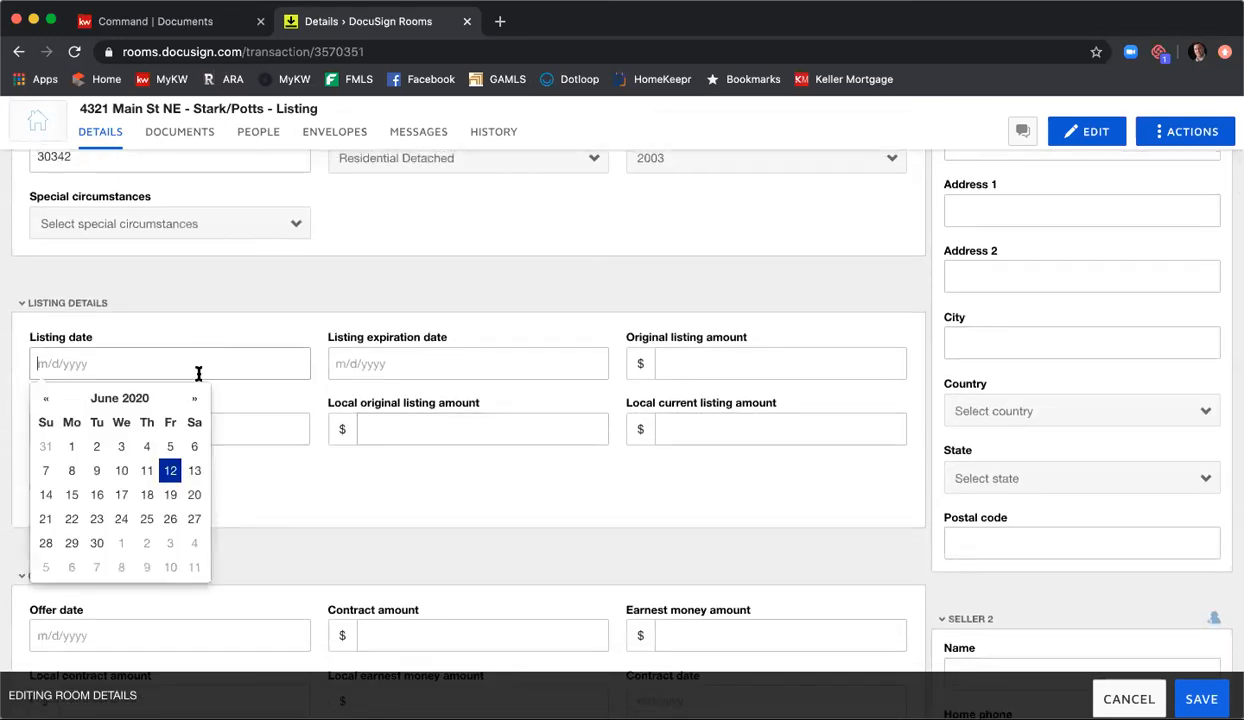
click(170, 470)
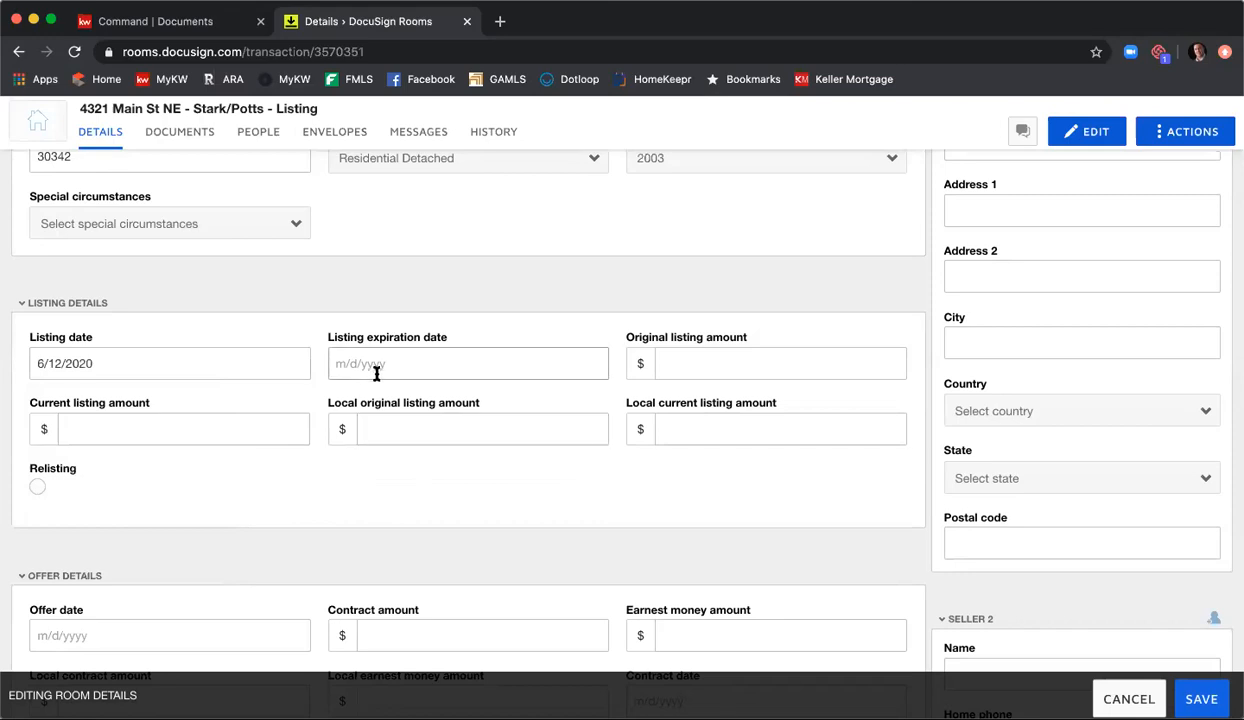
click(450, 368)
click(492, 400)
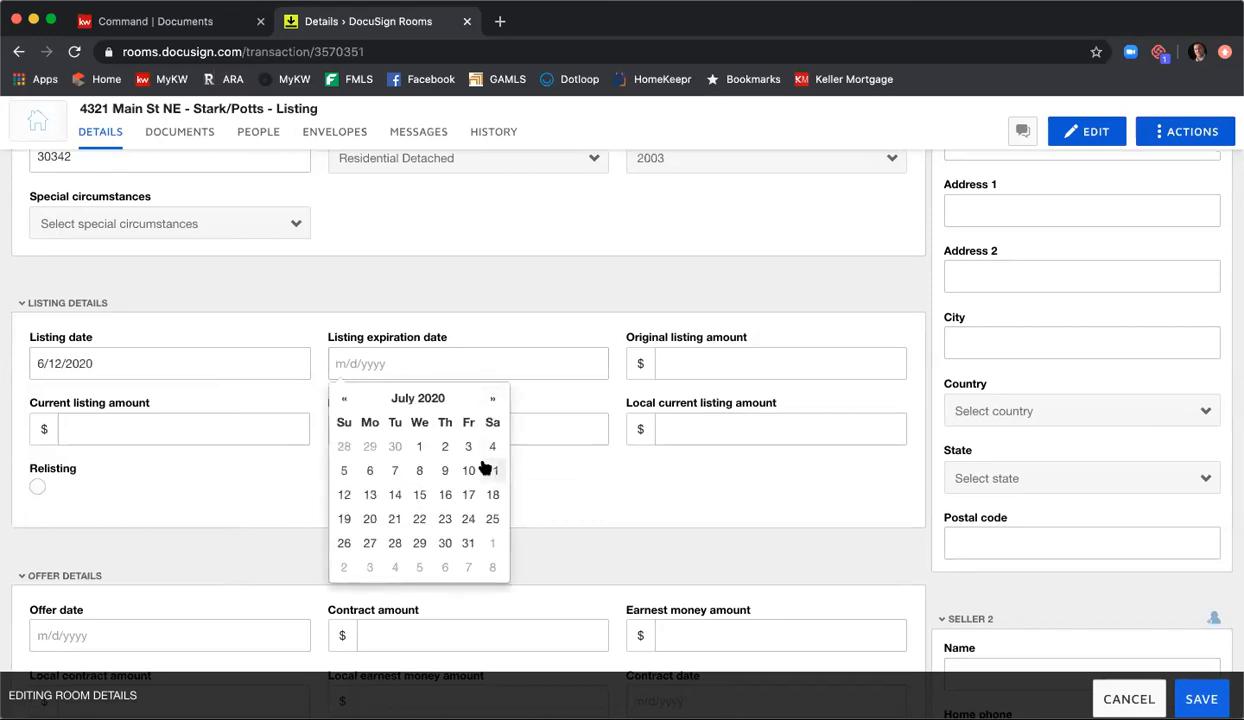
click(466, 498)
Step: Enter 3450000 as the original listing amount and 345000 as the current listing amount
click(708, 365)
text(3450000)
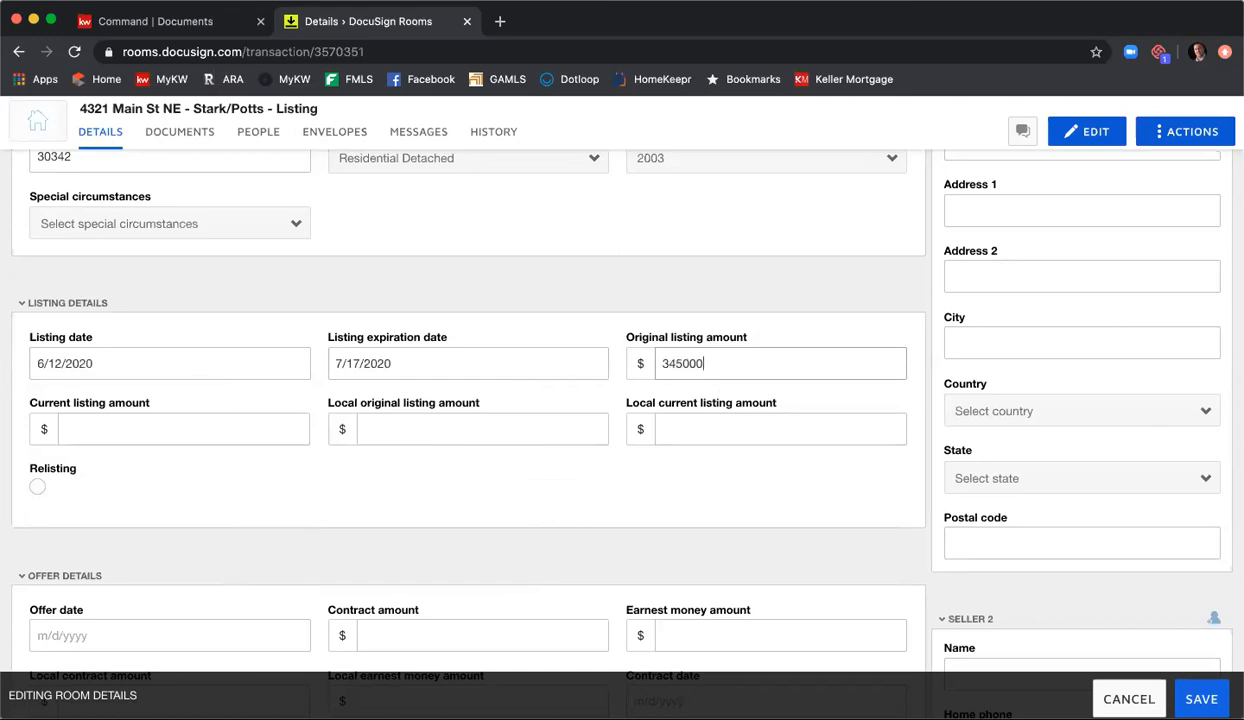
key(Tab)
text(3)
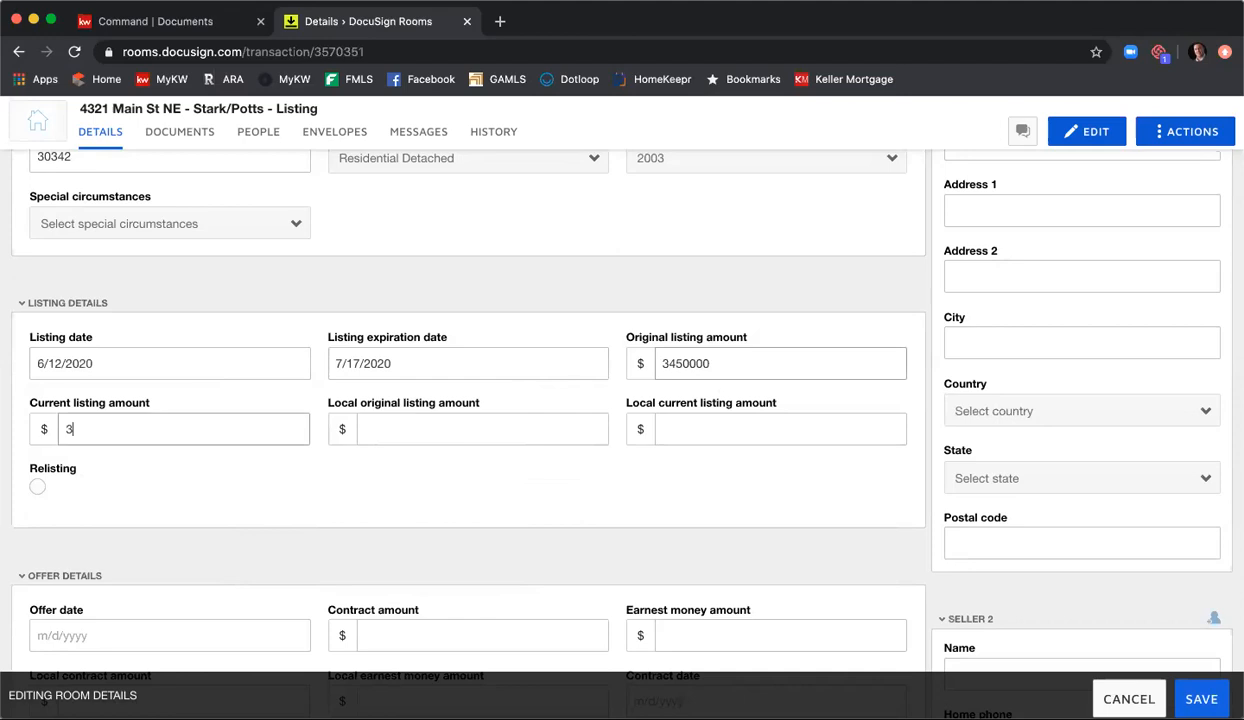
text(54000)
Step: Enter 345000 for both the local original listing amount and the local current listing amount
key(Tab)
text(345000)
key(Tab)
text(345000)
Step: Set the list side commission and the buyer side commission to 3% each in the additional information
scroll(616, 353, down, 5)
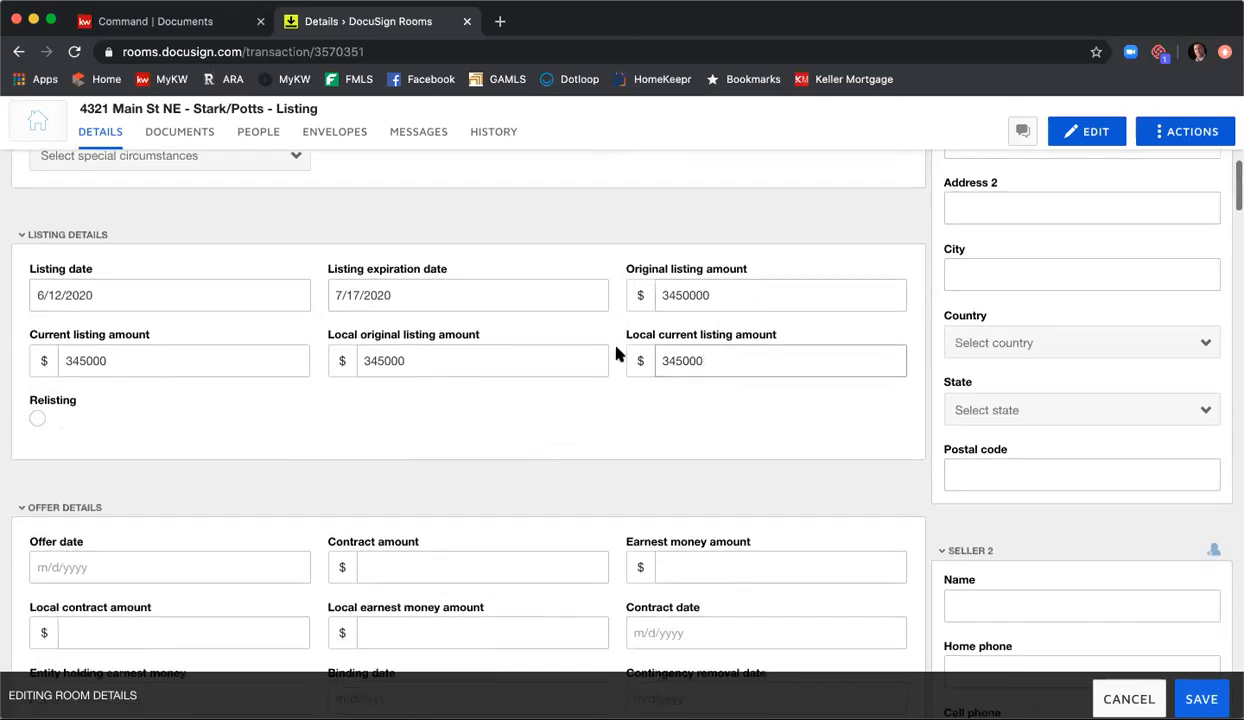
scroll(616, 353, down, 9)
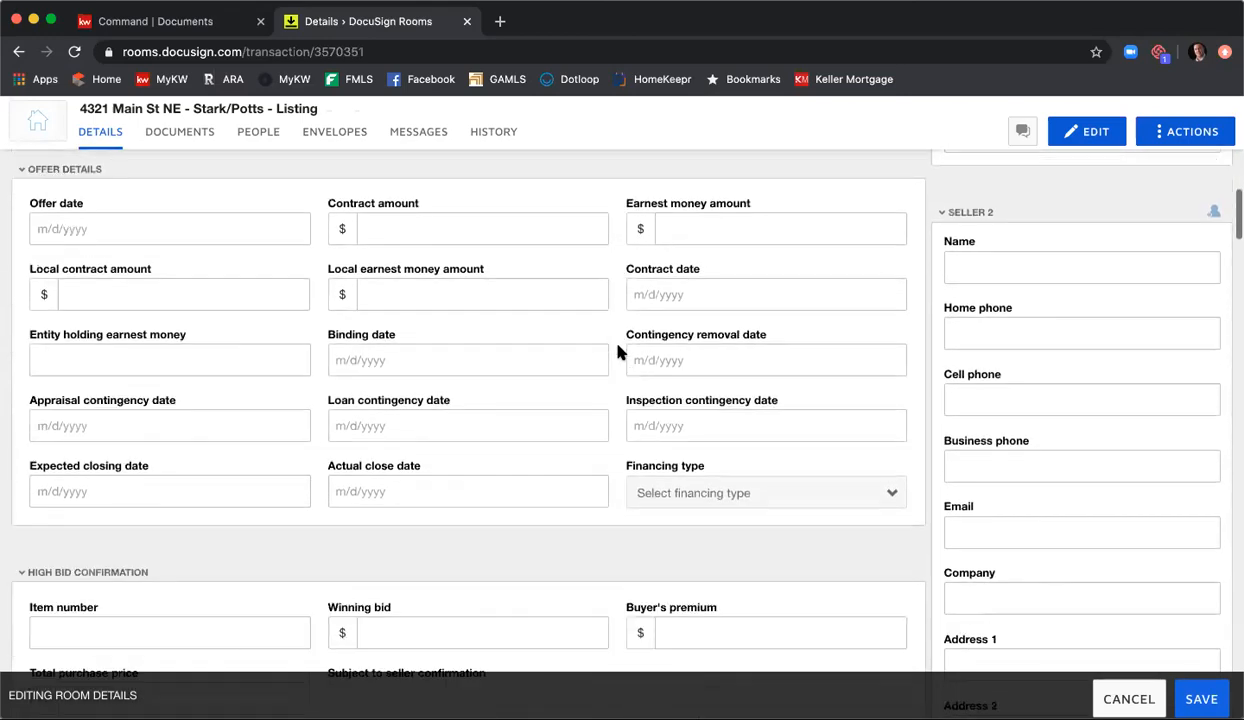
scroll(618, 352, down, 9)
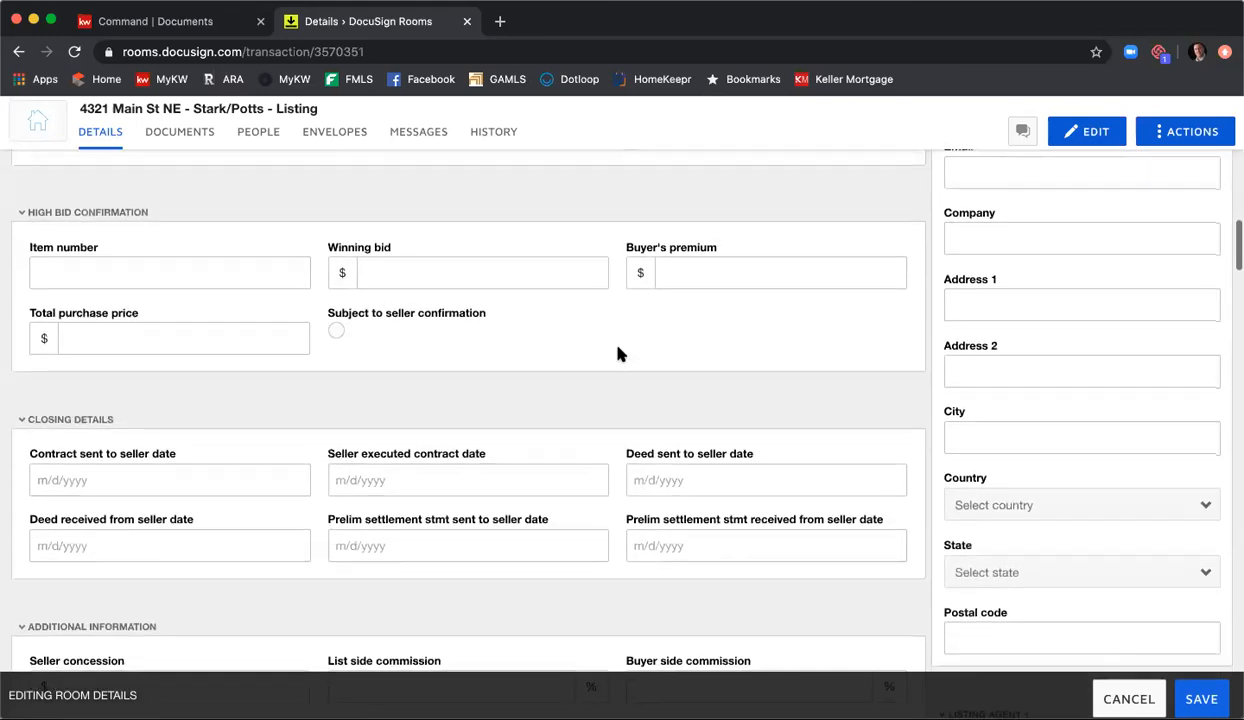
scroll(618, 352, down, 1)
scroll(600, 360, up, 2)
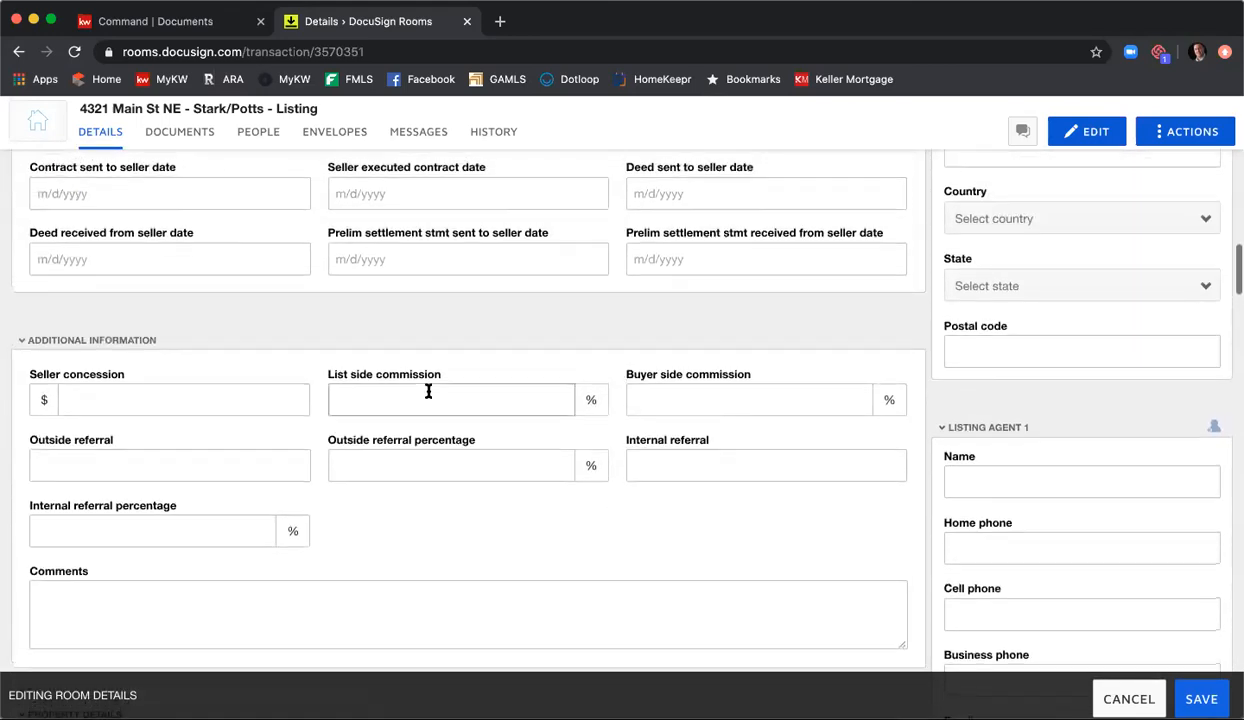
click(275, 397)
click(447, 400)
key(Tab)
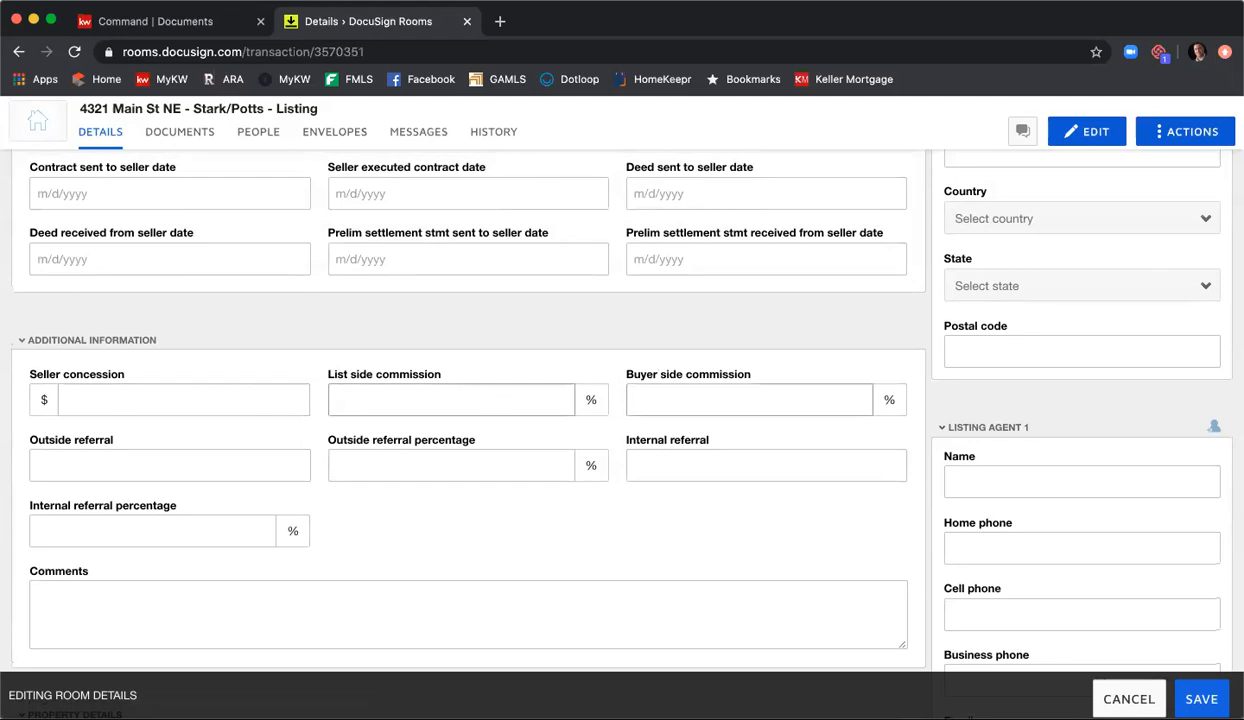
key(shift+Tab)
text(3)
key(Tab)
text(3)
Step: Enter the first seller's full name in the Seller 1 details
scroll(600, 470, down, 3)
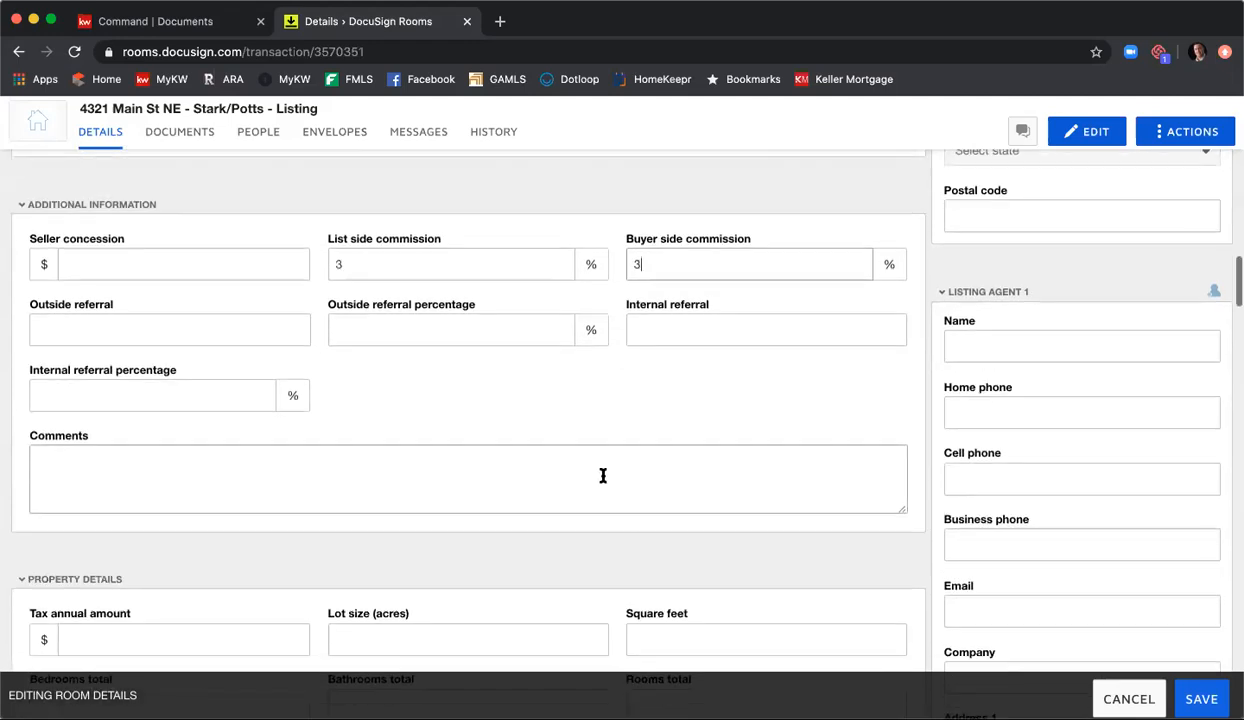
scroll(605, 470, down, 5)
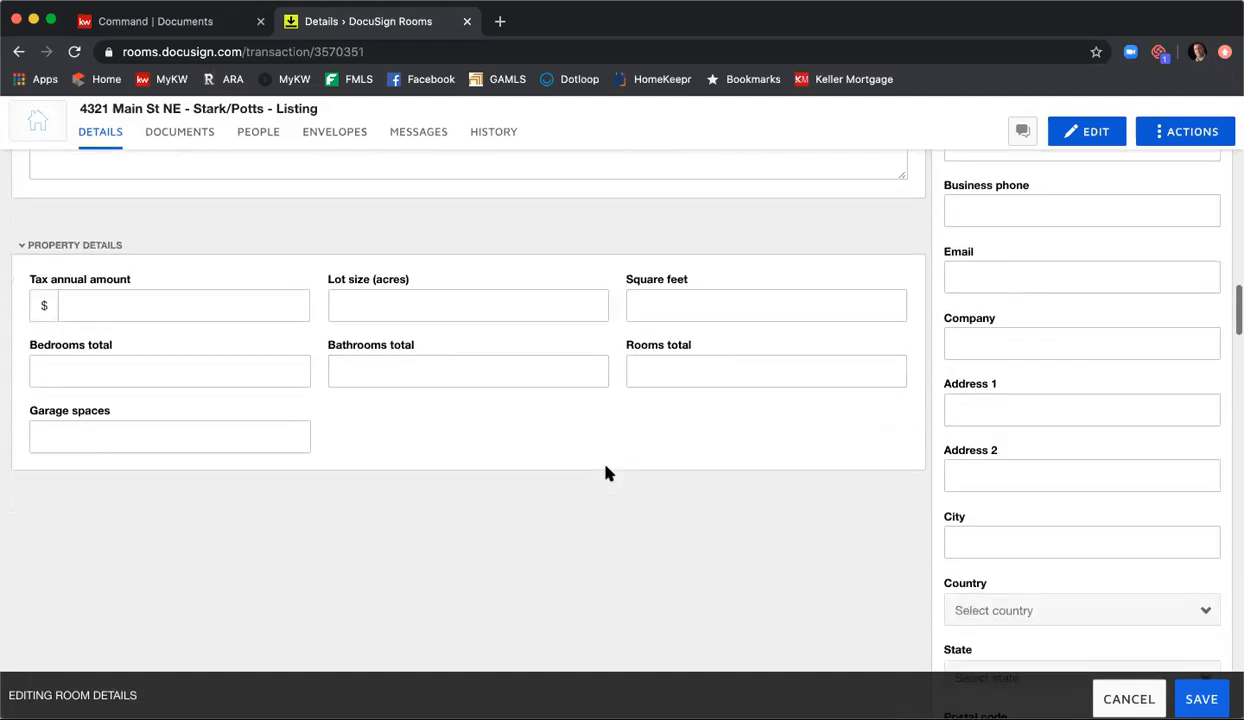
scroll(608, 472, up, 15)
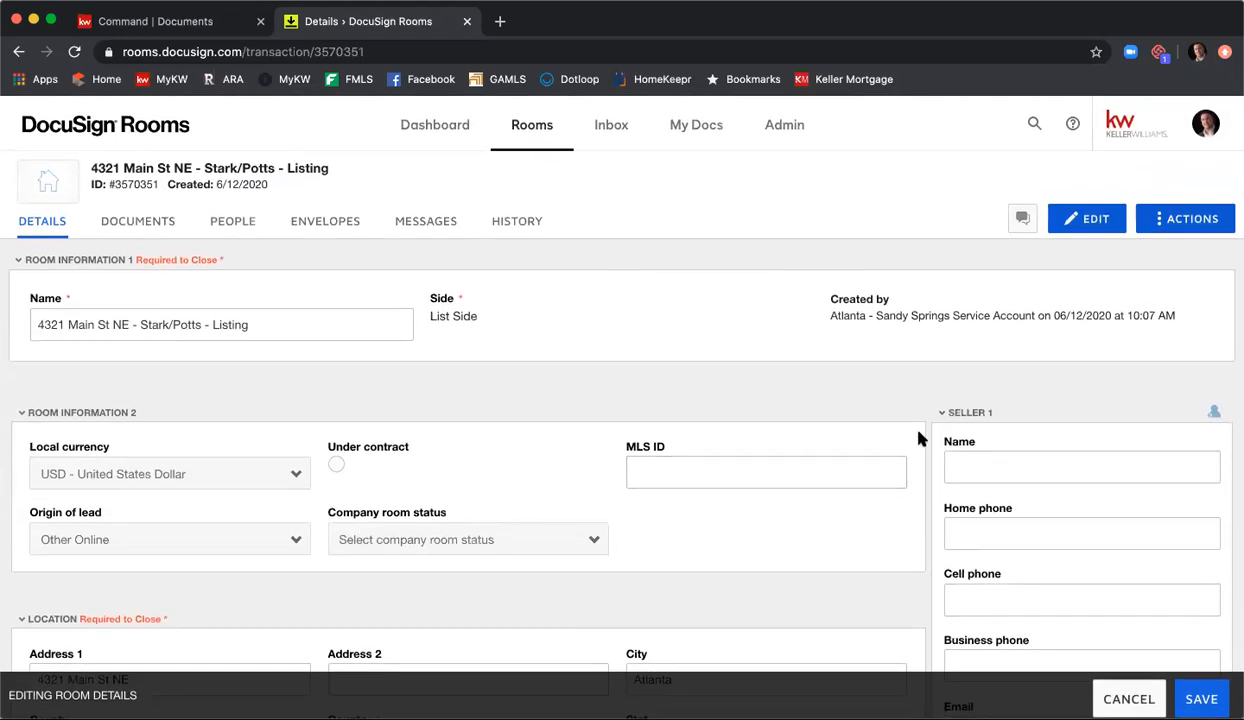
scroll(918, 437, down, 2)
scroll(918, 437, up, 2)
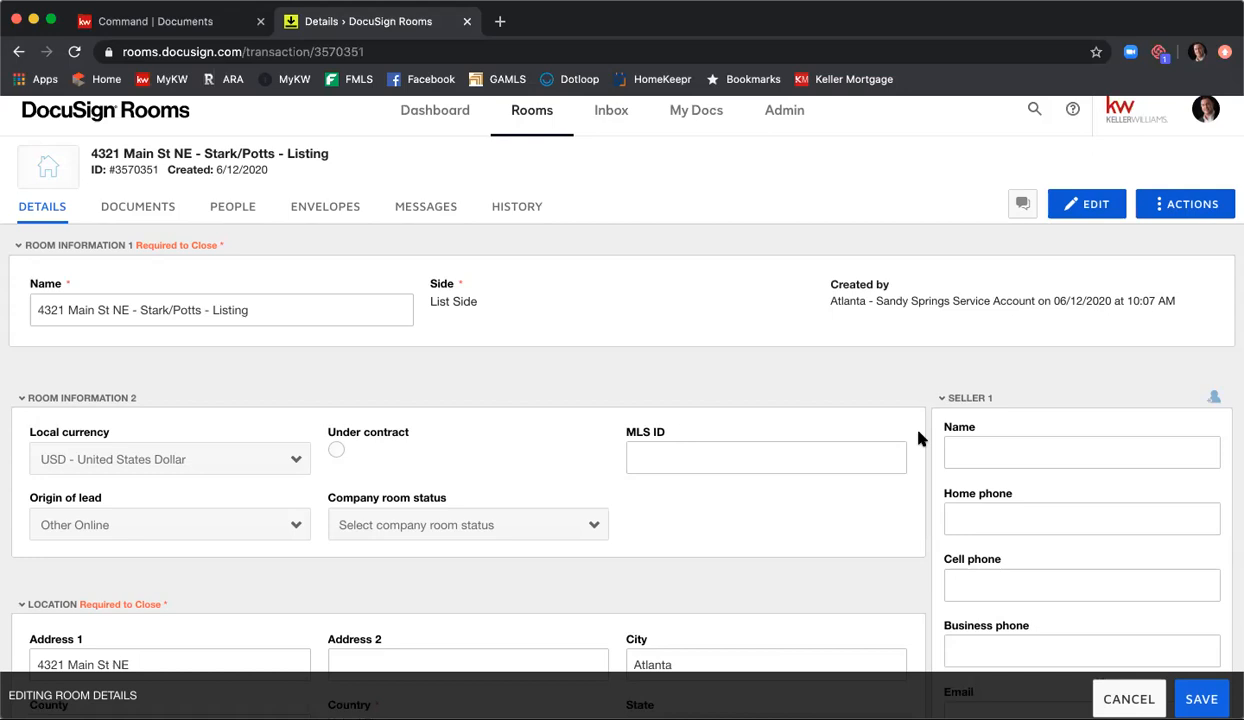
click(993, 443)
text(To)
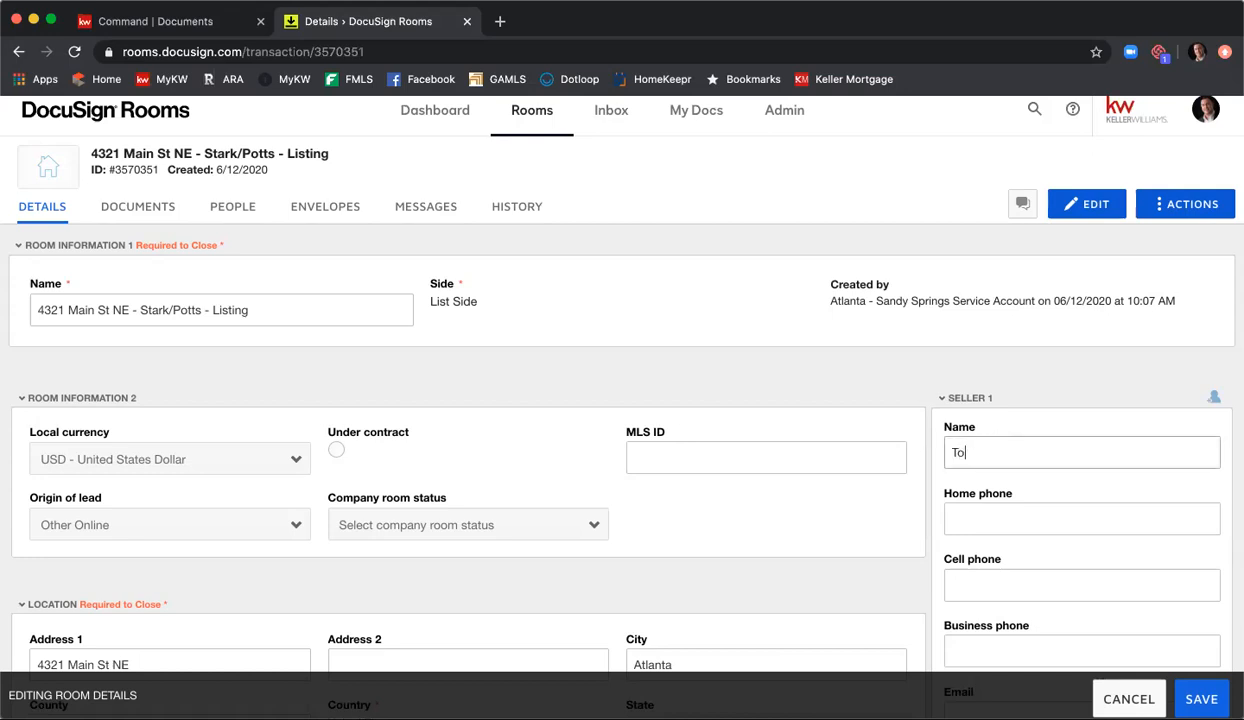
text(ny Stark)
Step: Fill in the first seller's email address, leaving the phone numbers blank
key(Tab)
key(Tab)
key(Tab)
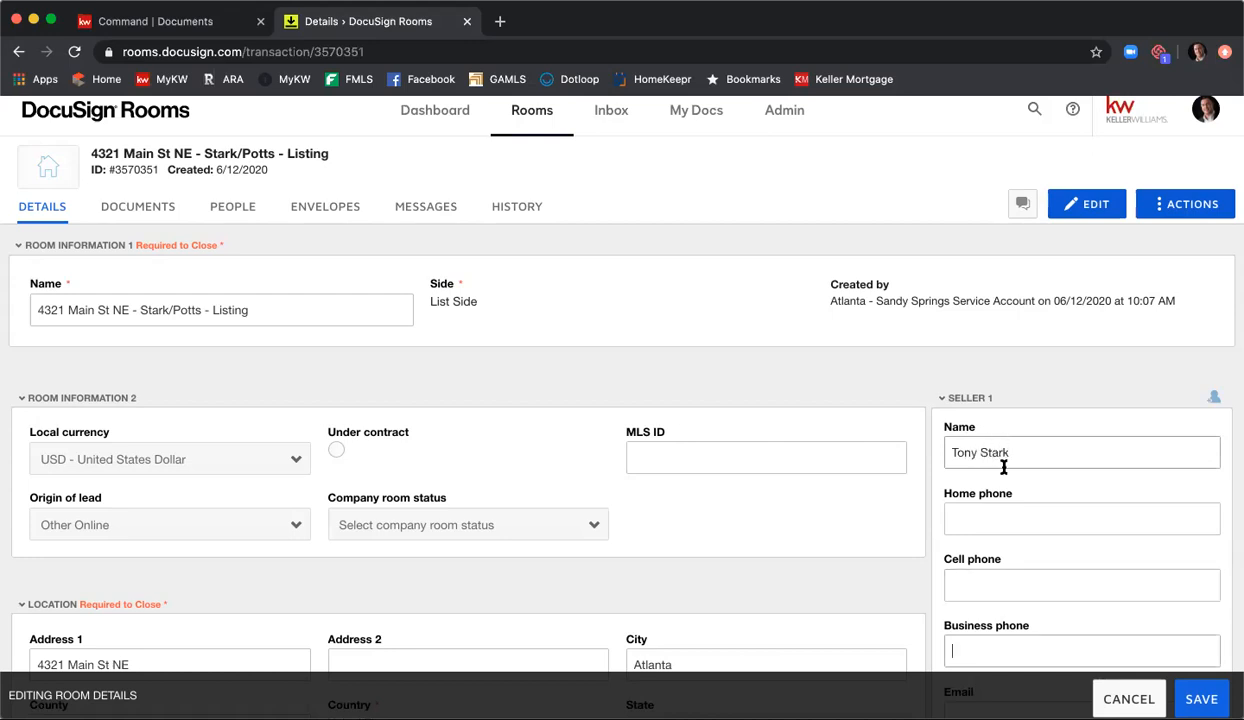
scroll(1005, 430, down, 4)
click(1004, 516)
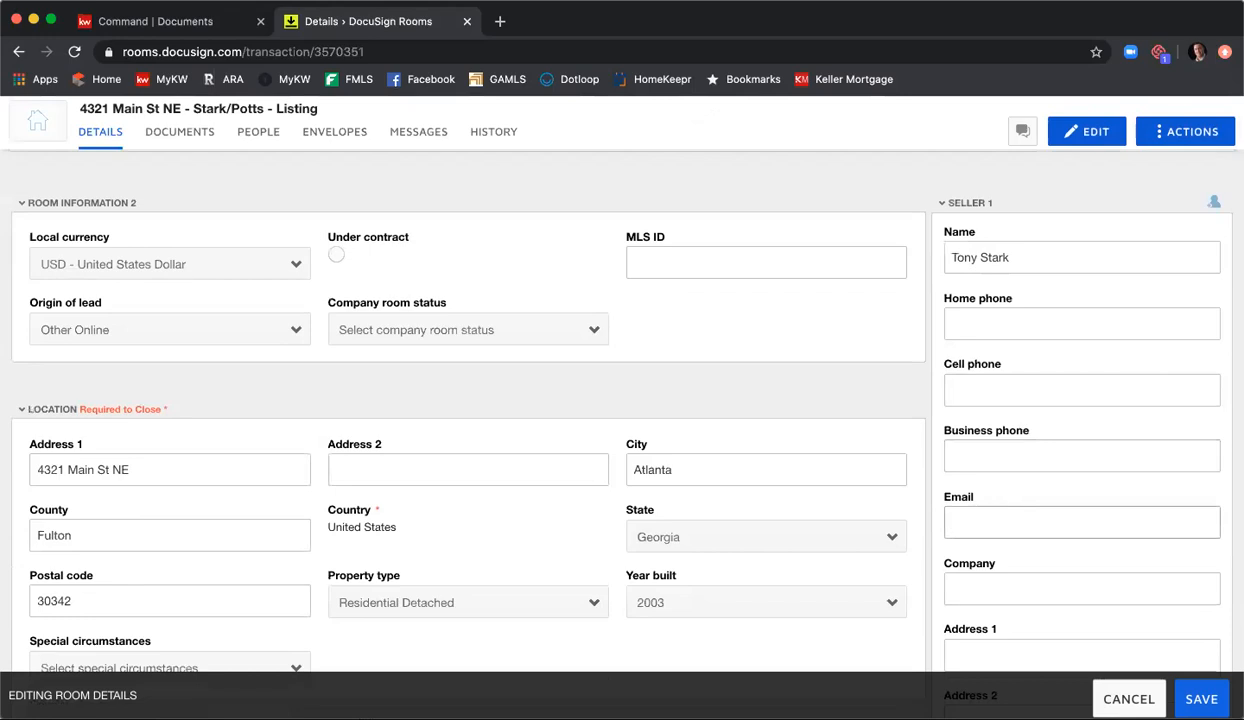
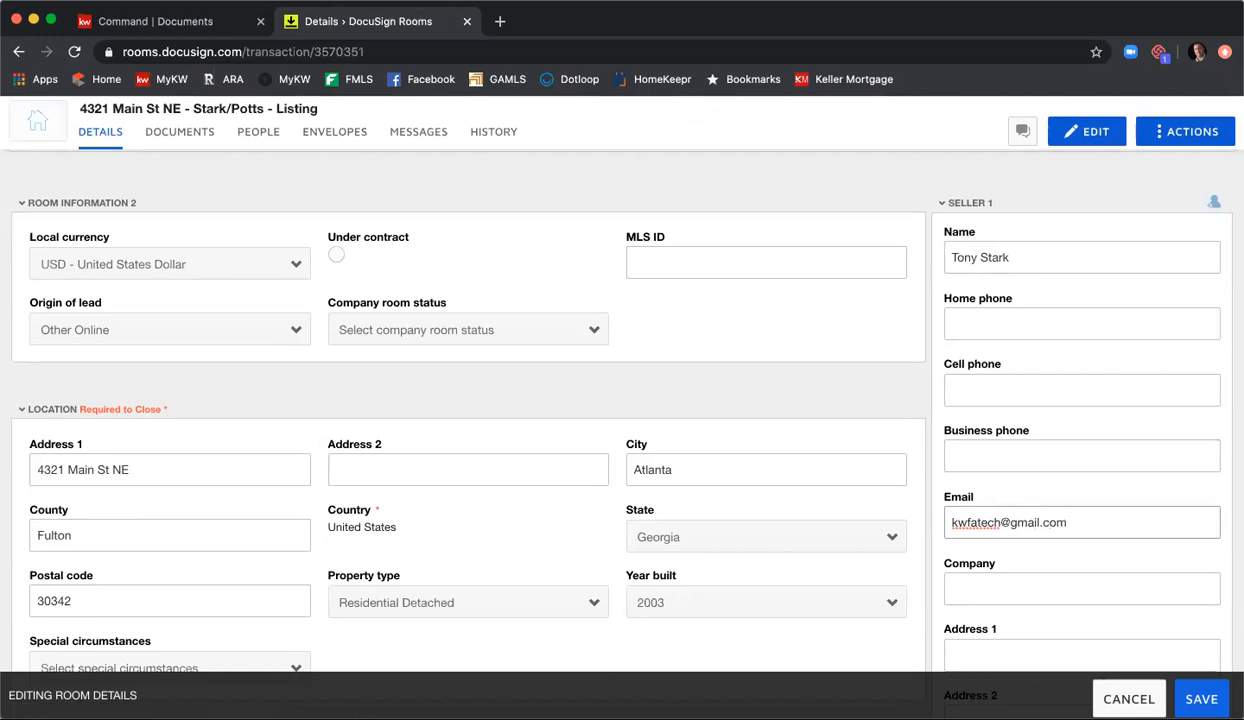
Step: Enter the second seller's full name in the Seller 2 details
scroll(1005, 520, down, 1)
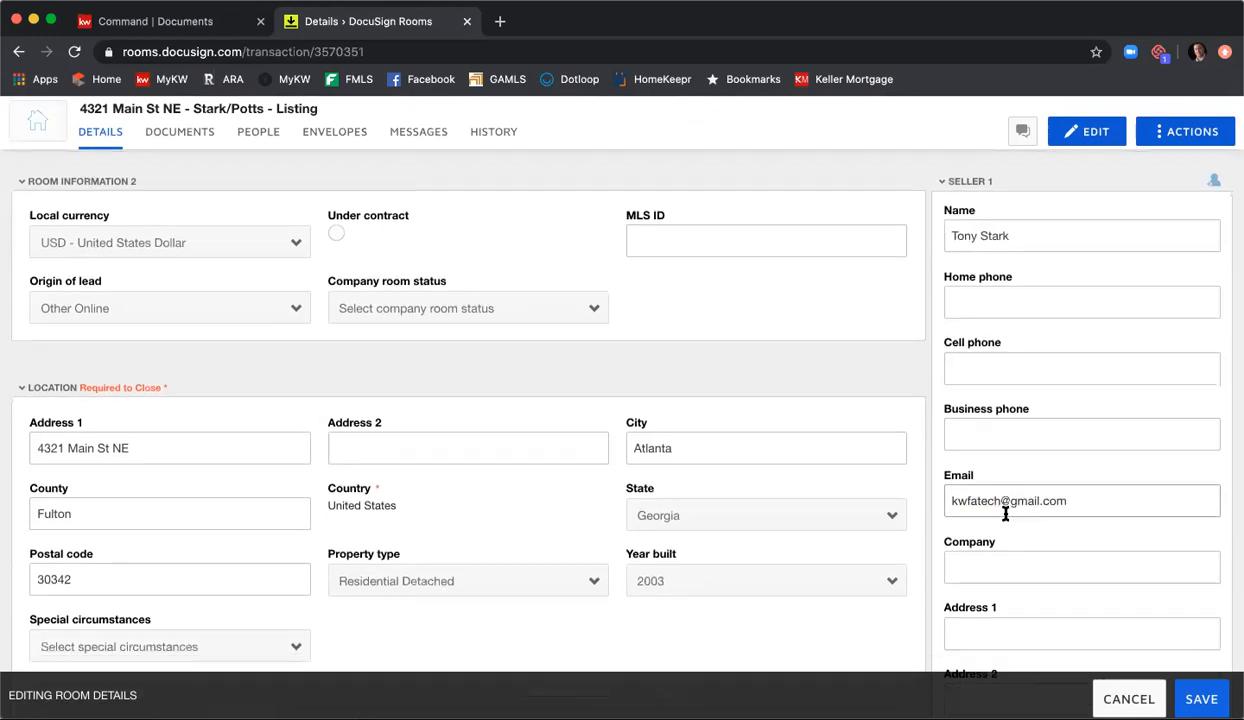
scroll(1005, 513, down, 10)
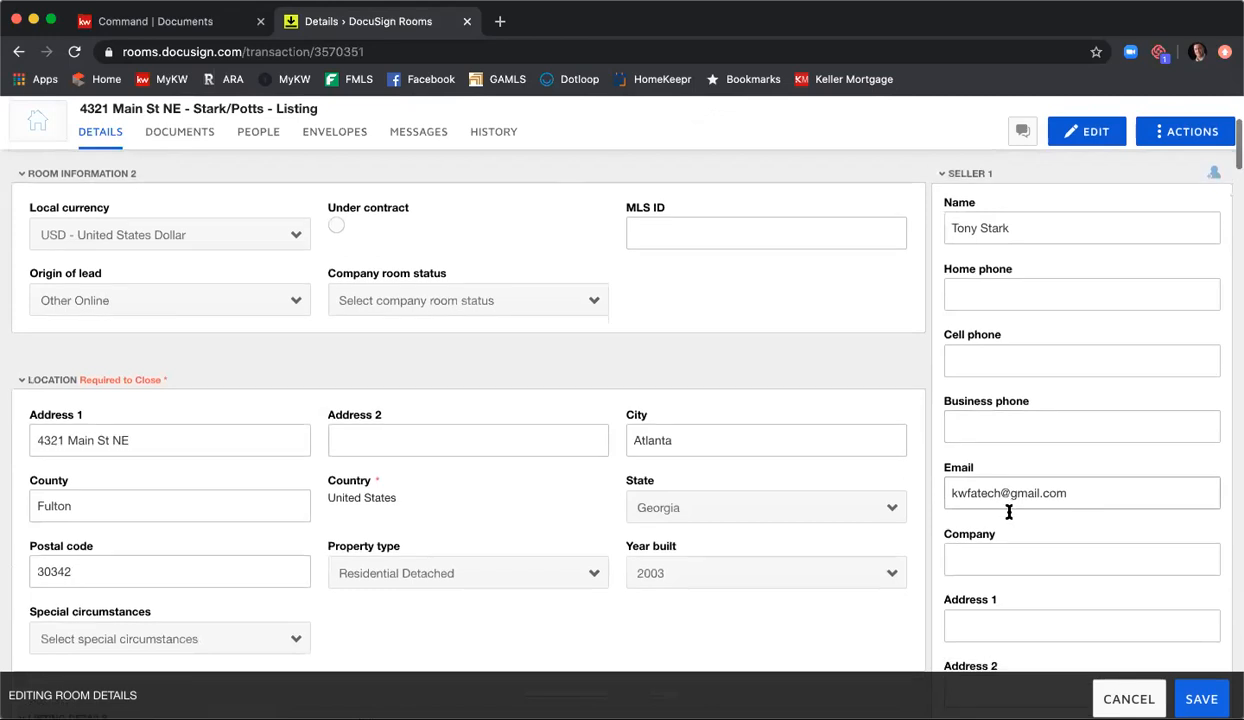
scroll(1009, 515, down, 14)
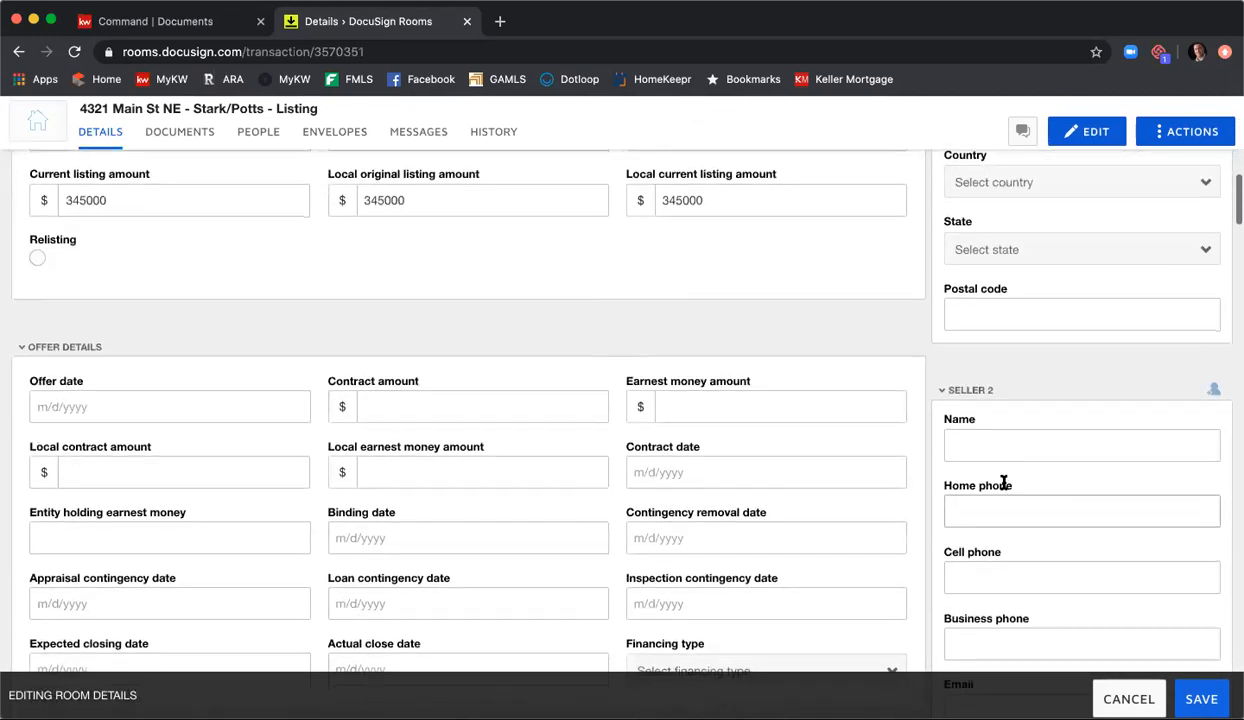
scroll(1004, 483, down, 5)
click(1007, 300)
text(Pepper )
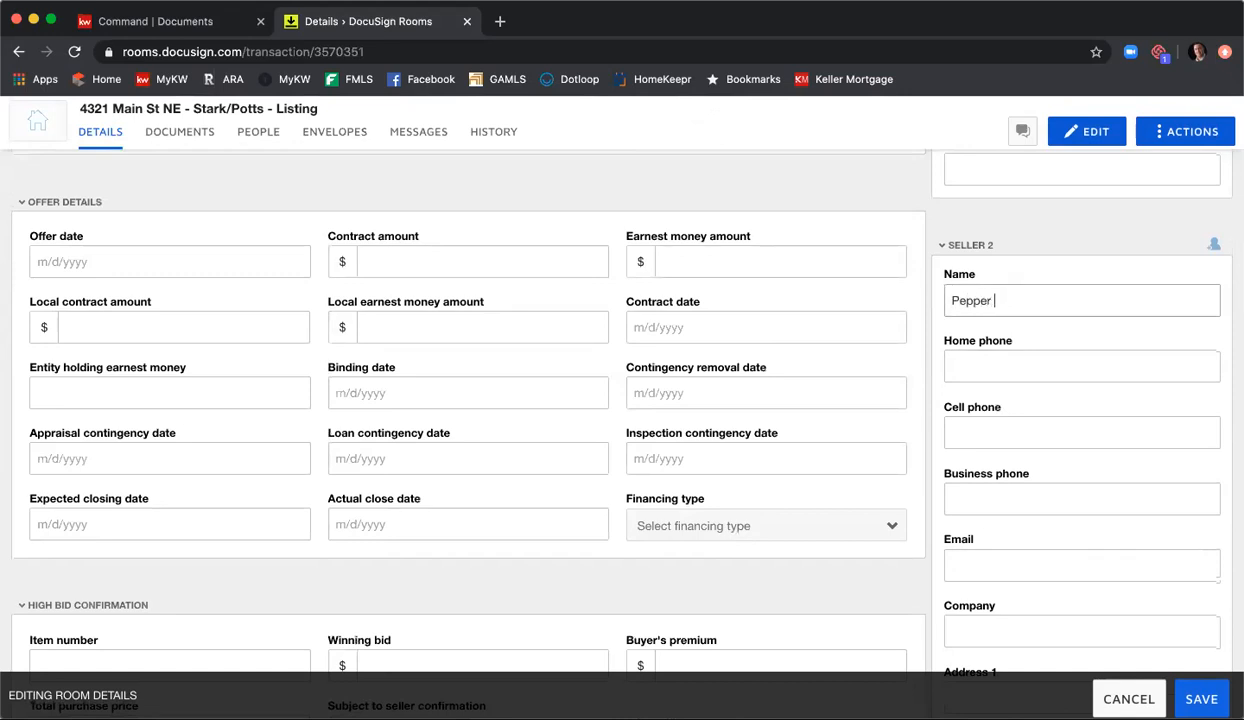
text(Potts)
Step: Fill in the second seller's email address, leaving the phone numbers blank
key(Tab)
key(Tab)
key(Tab)
key(Tab)
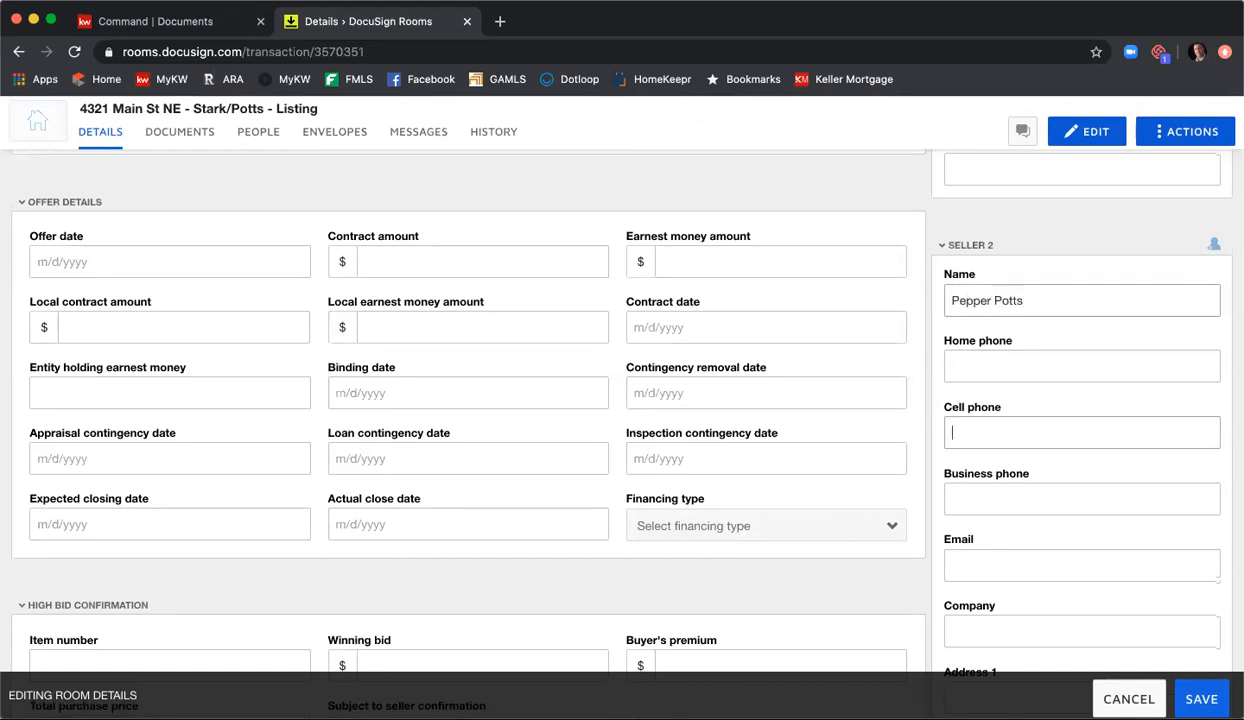
text(c)
key(BackSpace)
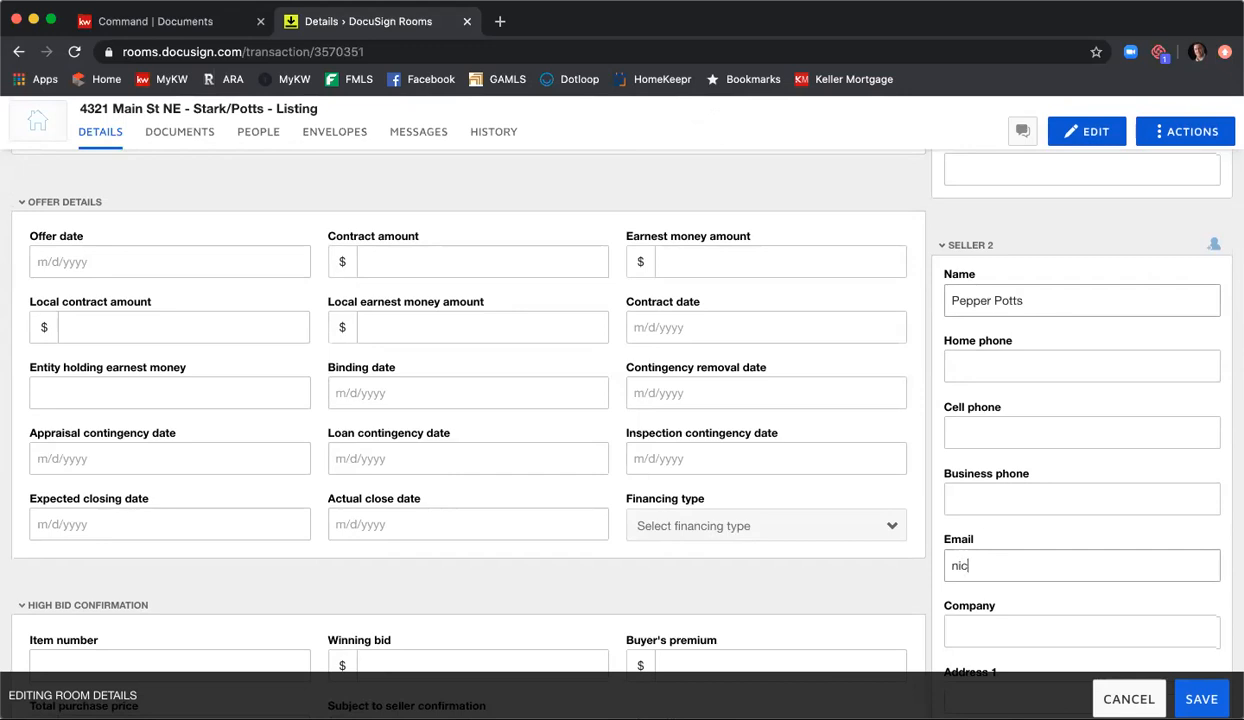
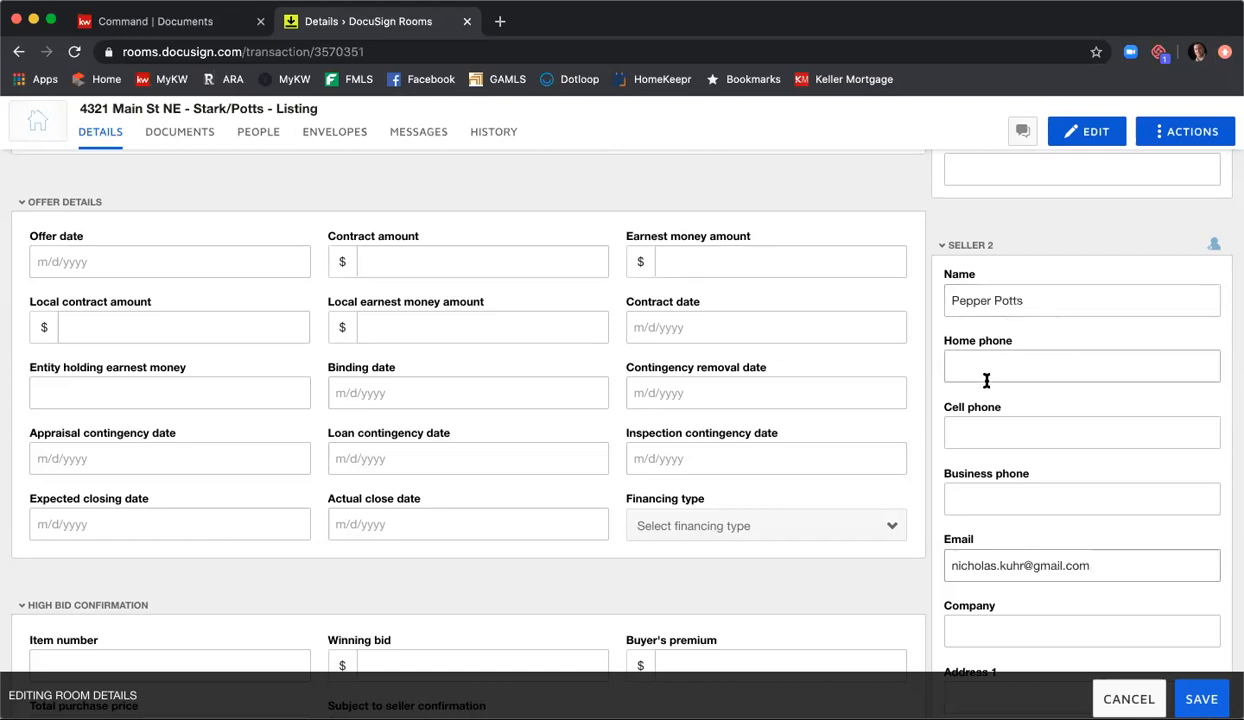
Step: Enter the listing agent's full name in the Listing Agent 1 details
scroll(986, 380, down, 5)
scroll(988, 380, down, 10)
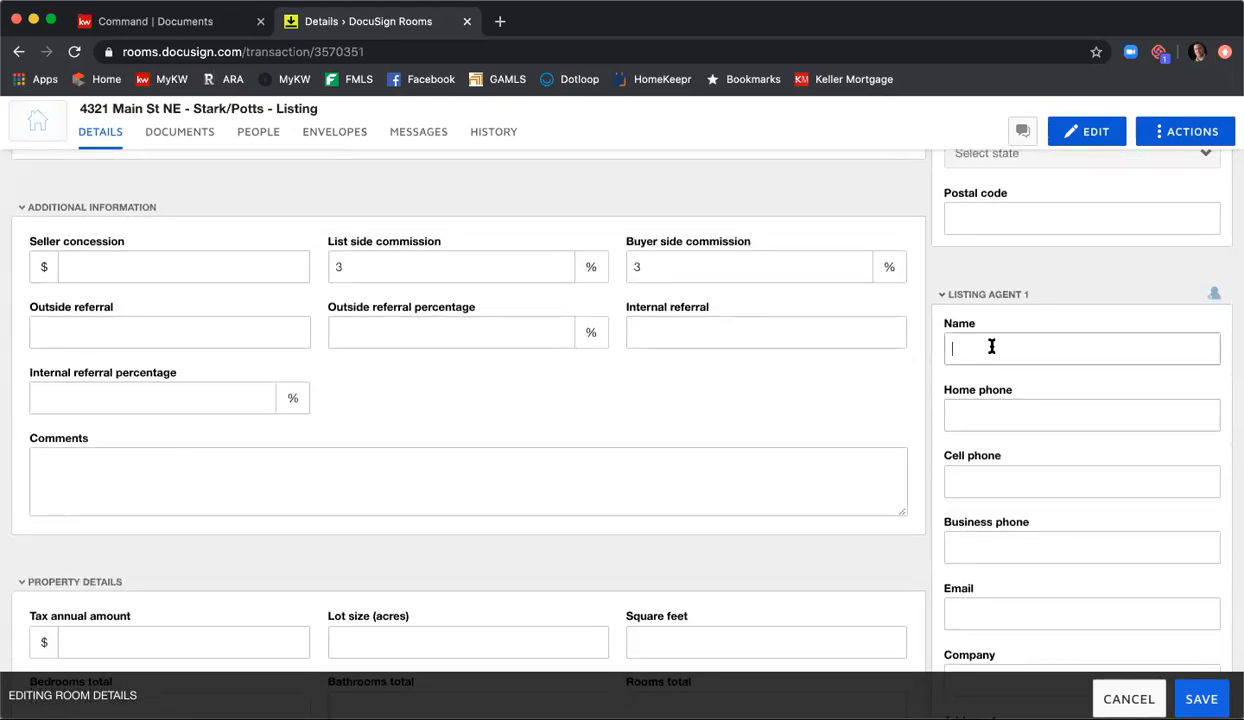
click(991, 346)
text(Nicholas Kuhr)
Step: Fill in the first listing agent's business phone number and email address, leaving the home and cell phones blank
key(Tab)
key(Tab)
key(Tab)
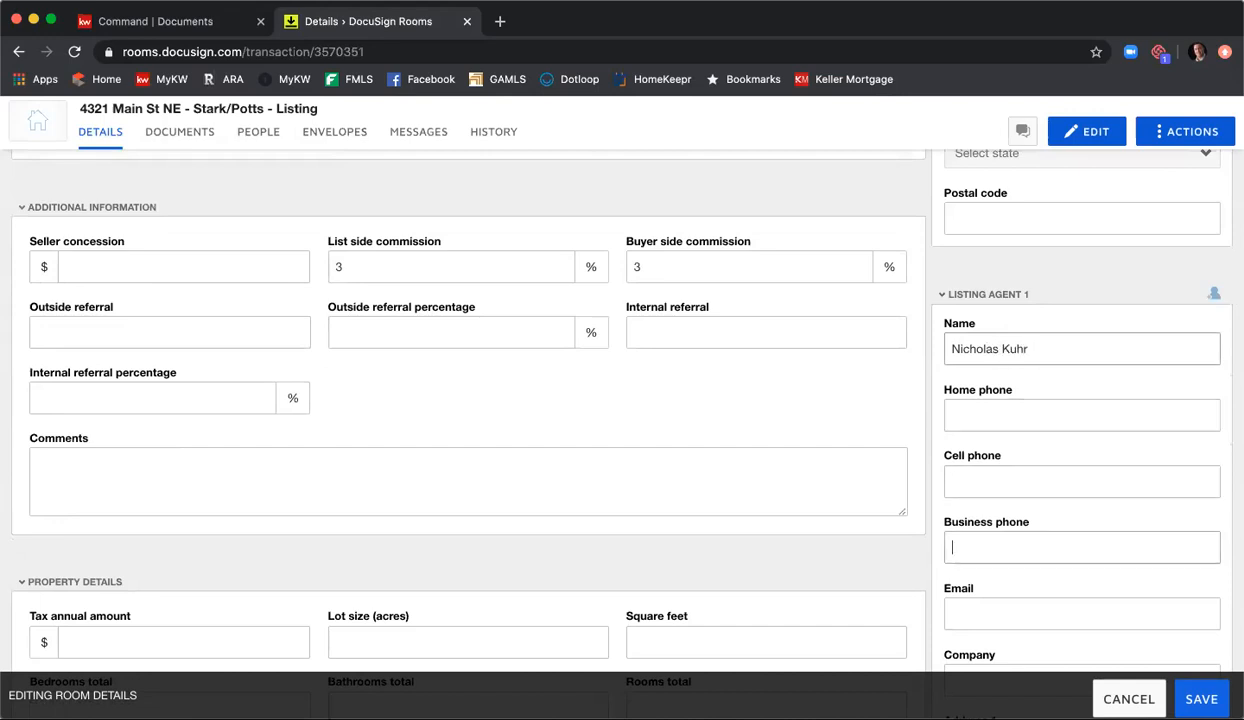
key(Tab)
key(Tab)
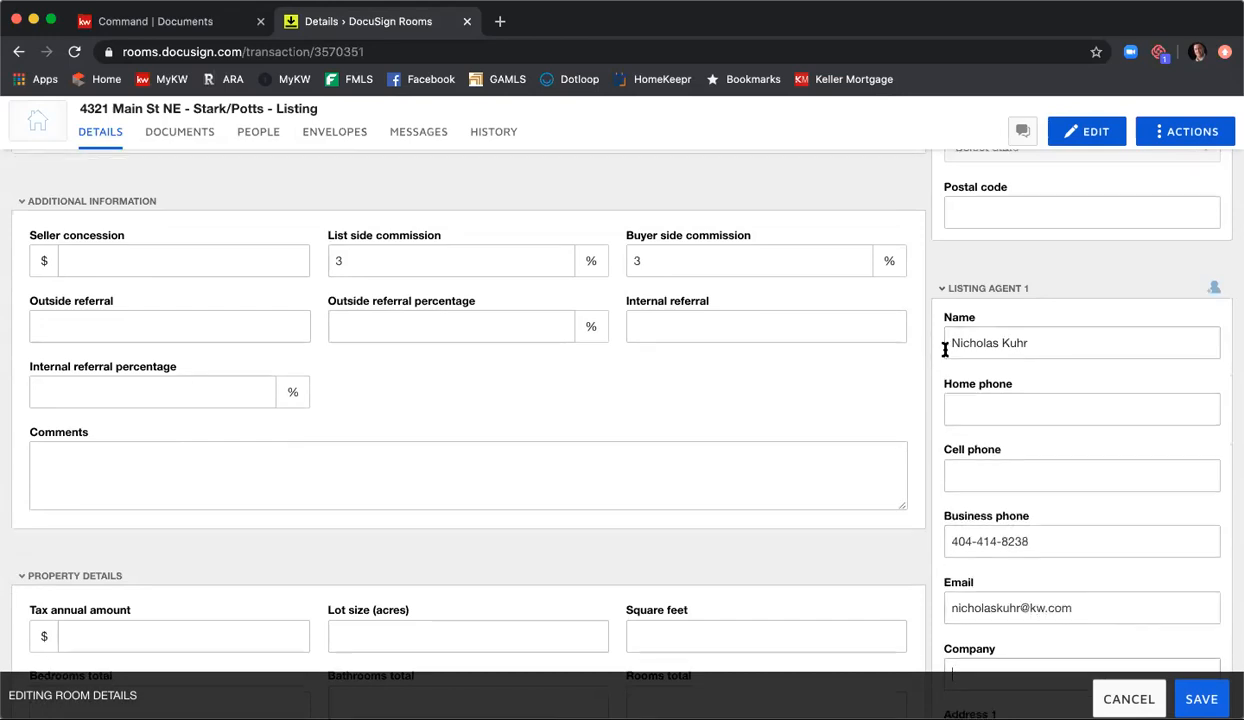
Step: Set the first listing agent's company to Keller Williams First Atlanta
scroll(939, 353, down, 5)
text(Keller )
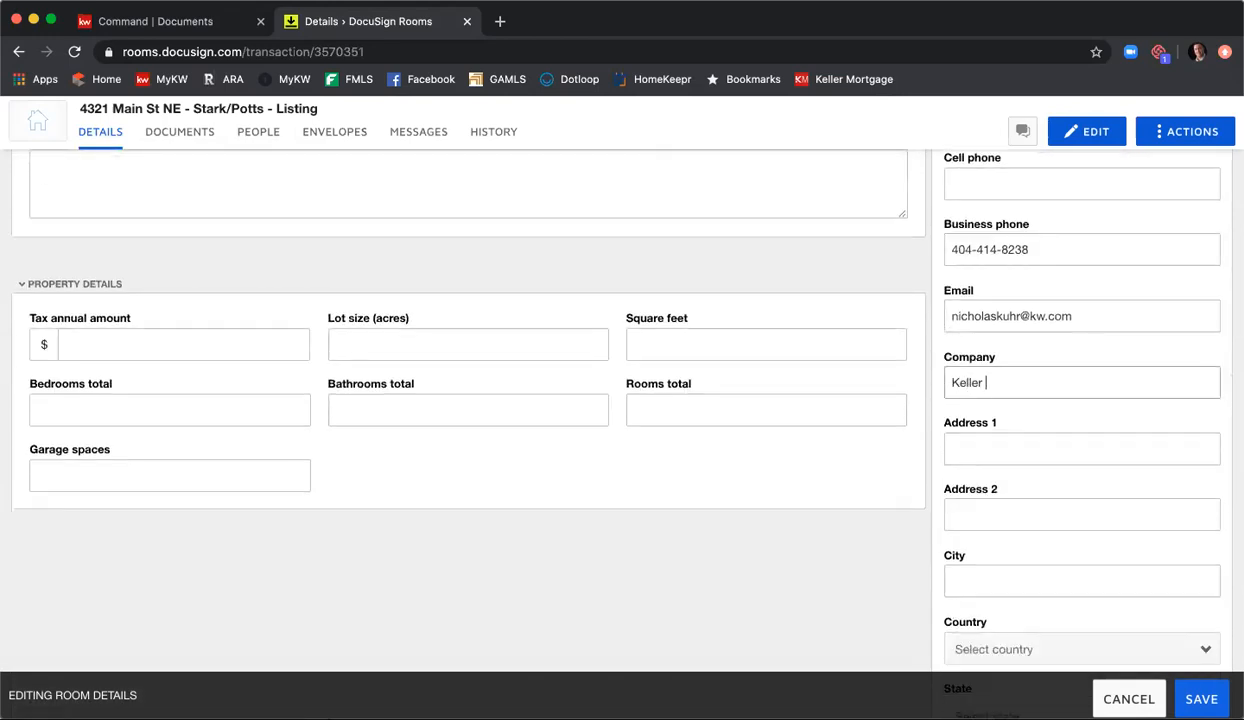
text(Williams First Atlanta)
key(Tab)
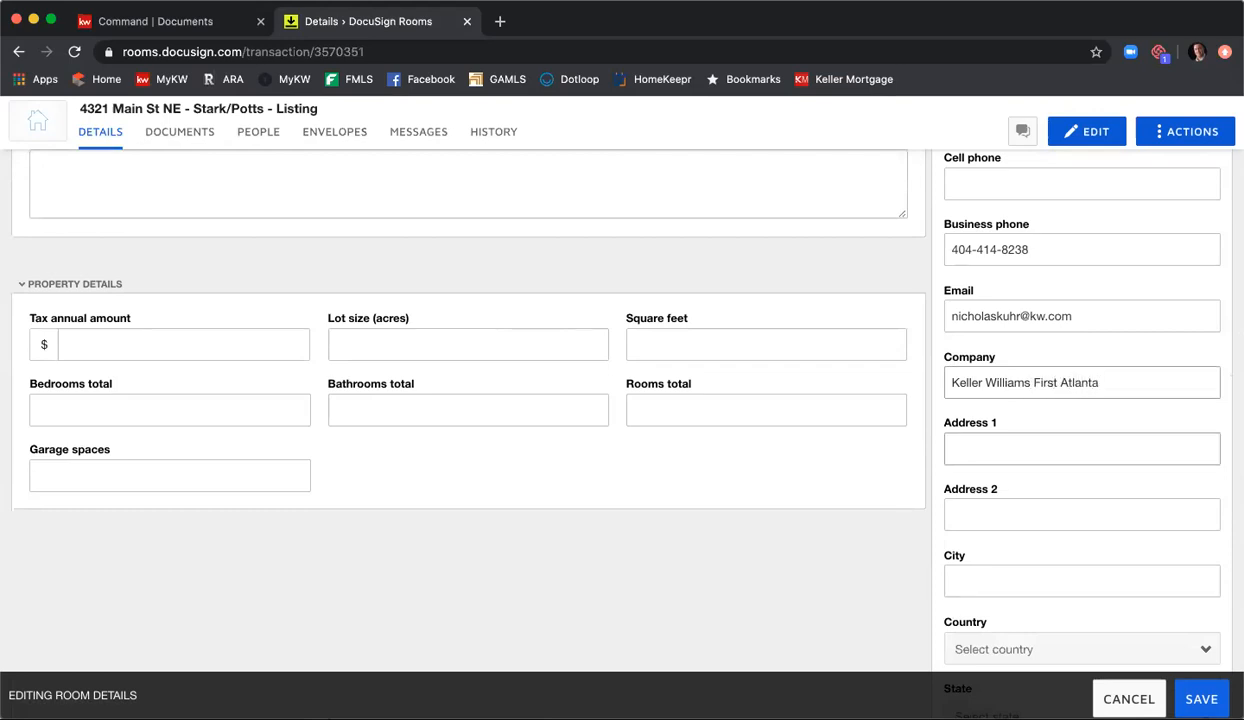
Step: Fill in the first listing agent's street address, suite number and city
text(200 Glenride Pt Pkwy)
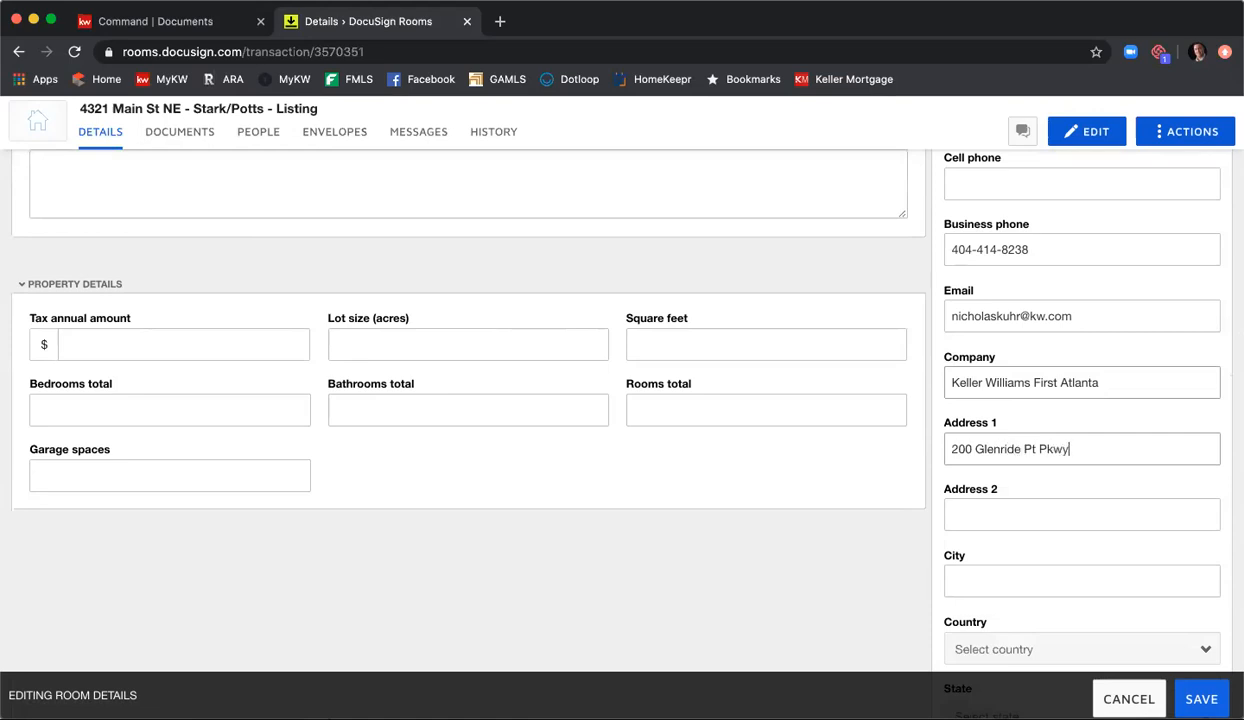
key(Tab)
text(Suite 100)
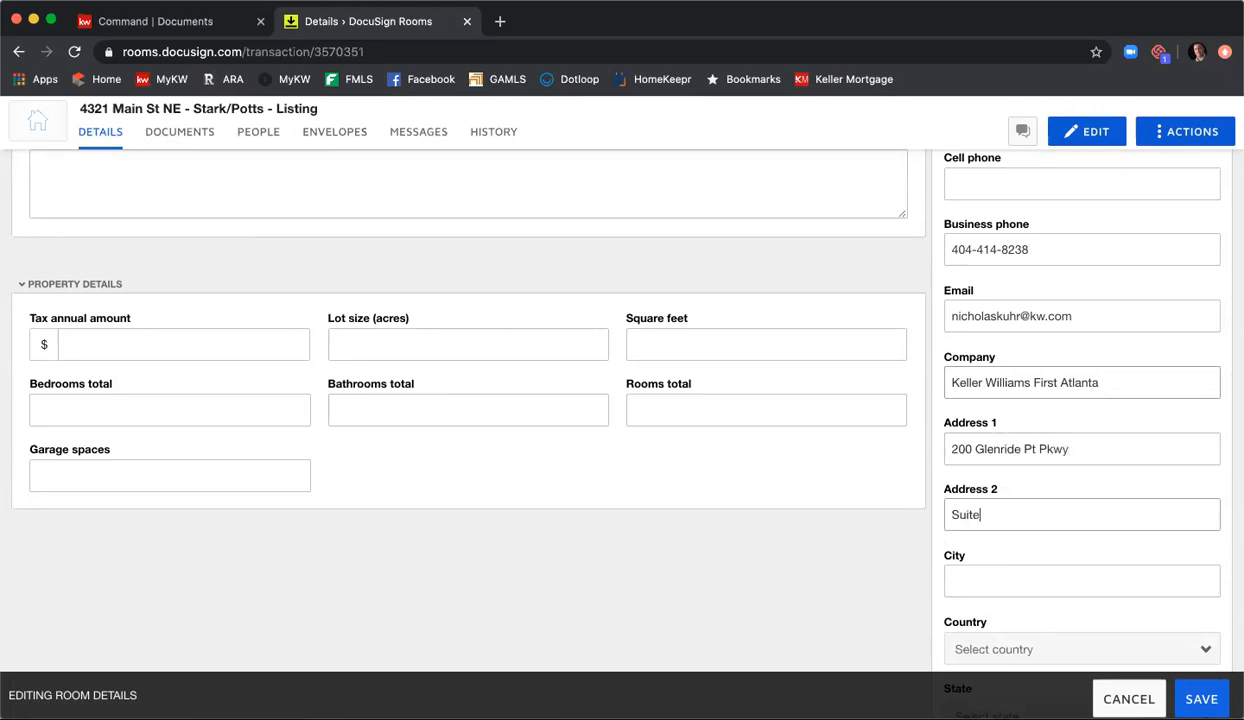
key(Tab)
text(Atlanta)
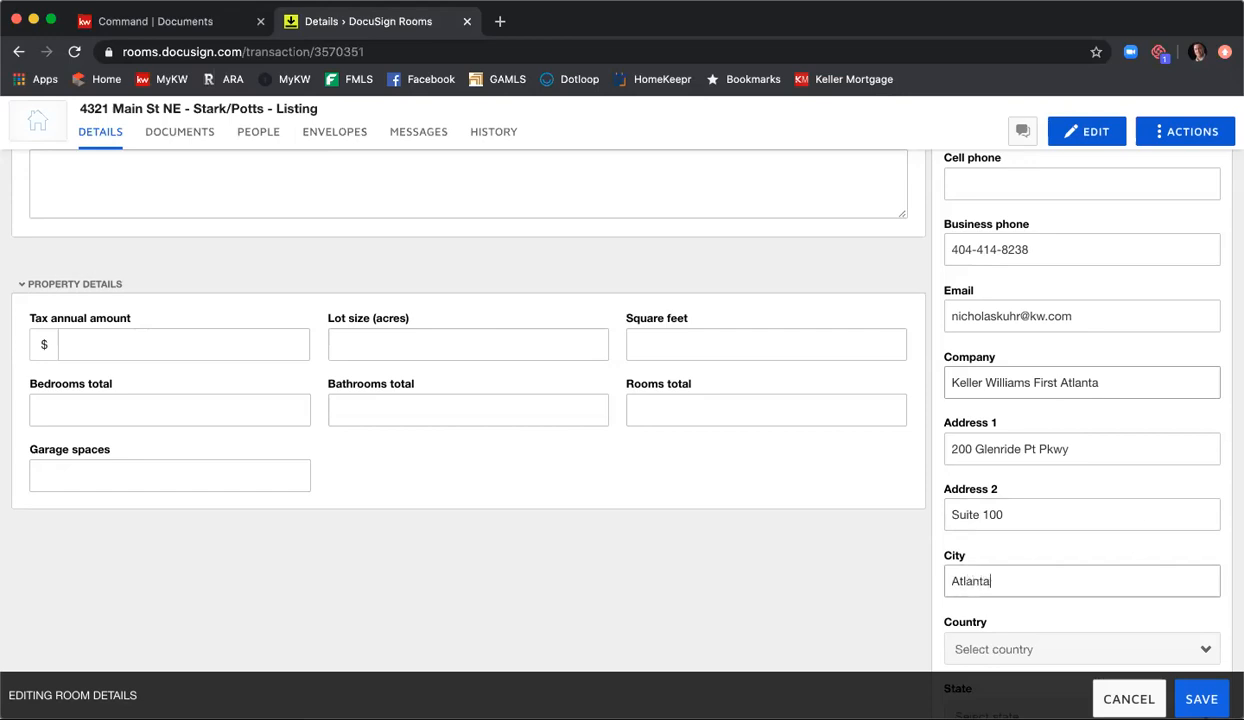
Step: Set the first listing agent's country to United States and state to Georgia, and enter the postal code
scroll(980, 362, down, 5)
click(1041, 387)
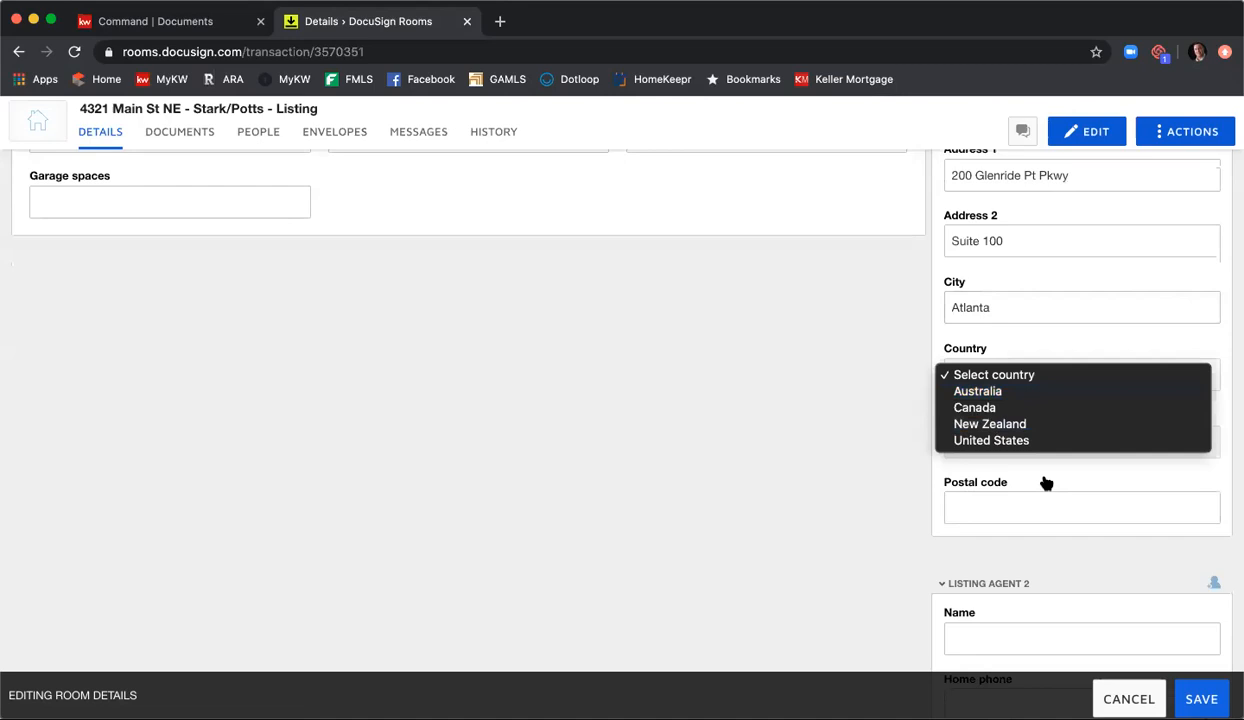
click(1019, 446)
click(1016, 446)
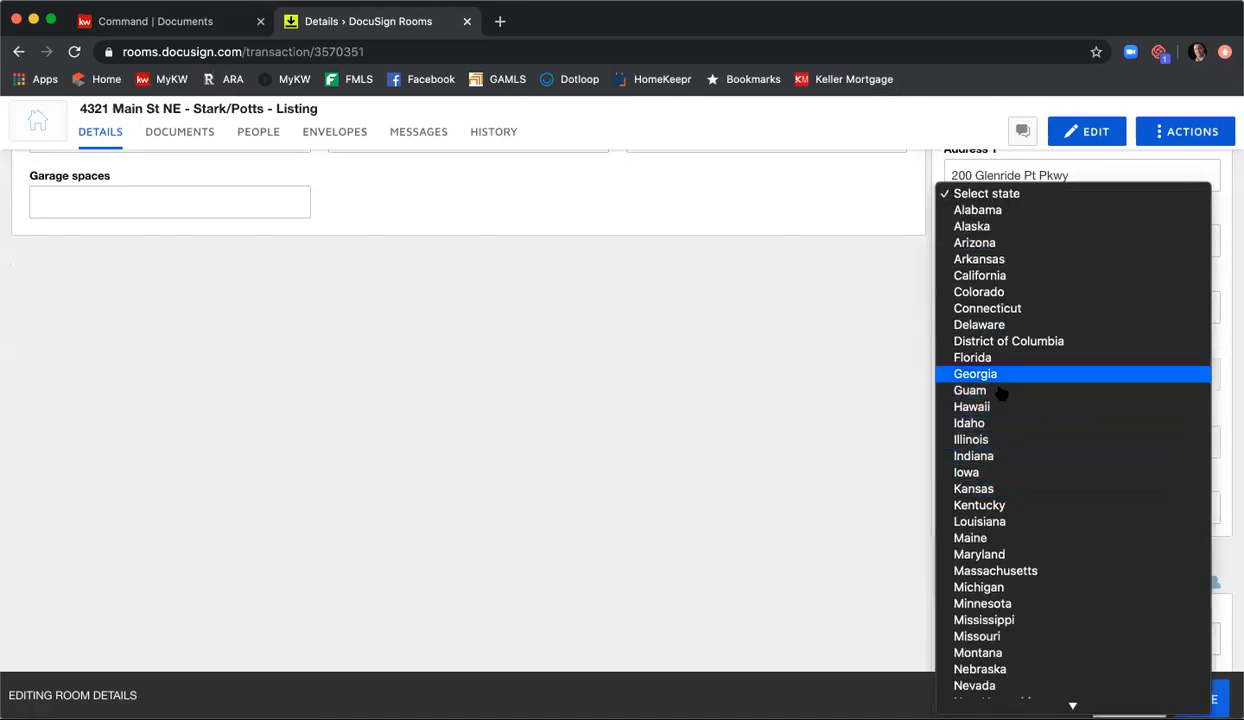
click(1000, 375)
click(1030, 500)
text(30)
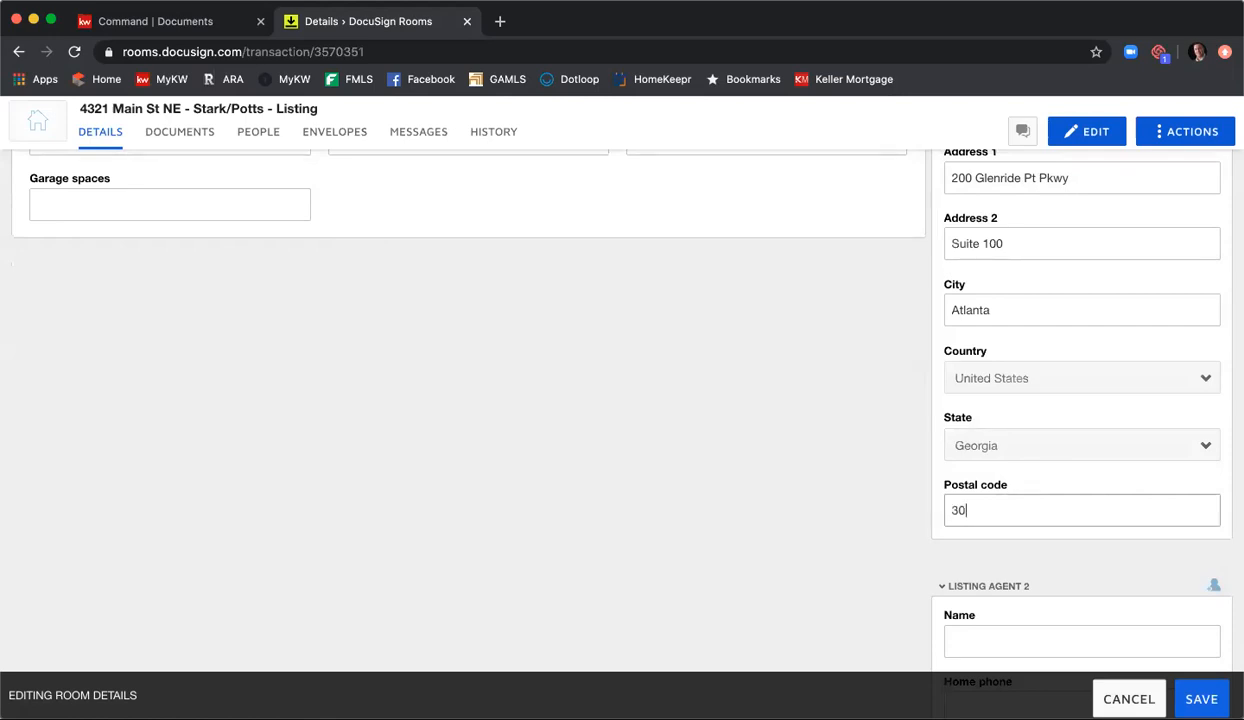
text(342)
Step: Look through the remaining contact sections for Listing Agent 2, the buyers and the buyer agents
scroll(912, 389, down, 3)
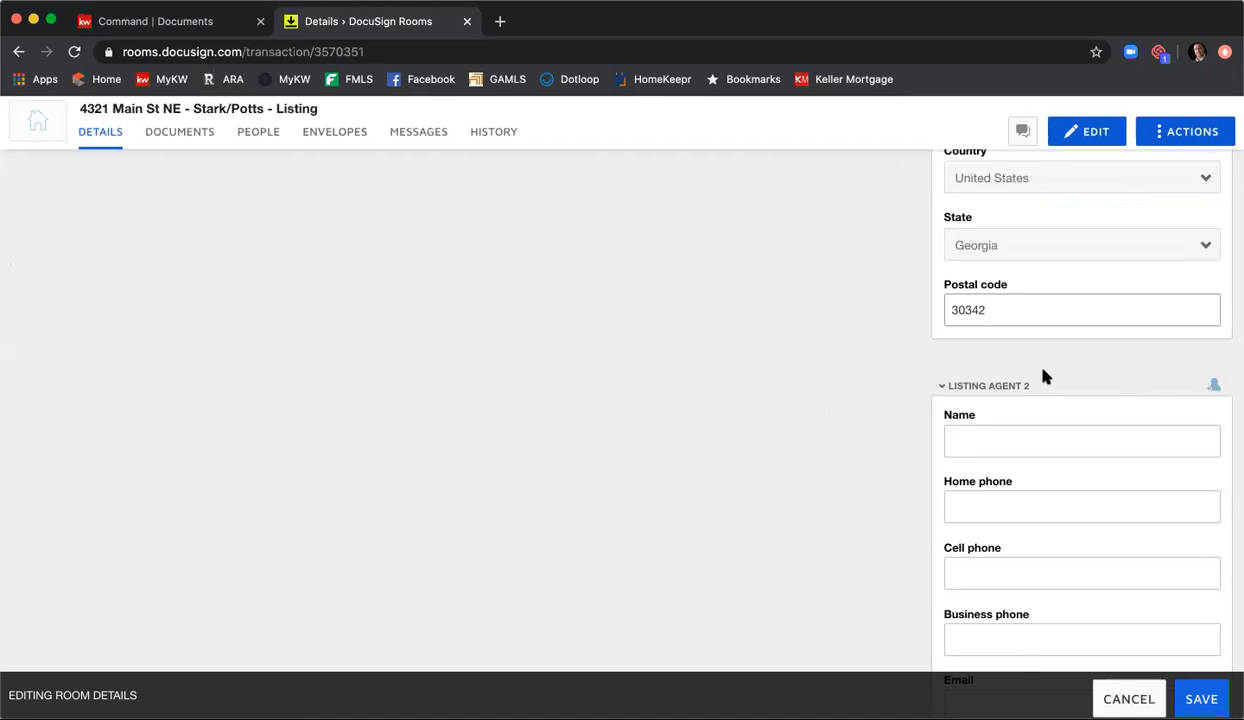
scroll(945, 352, down, 10)
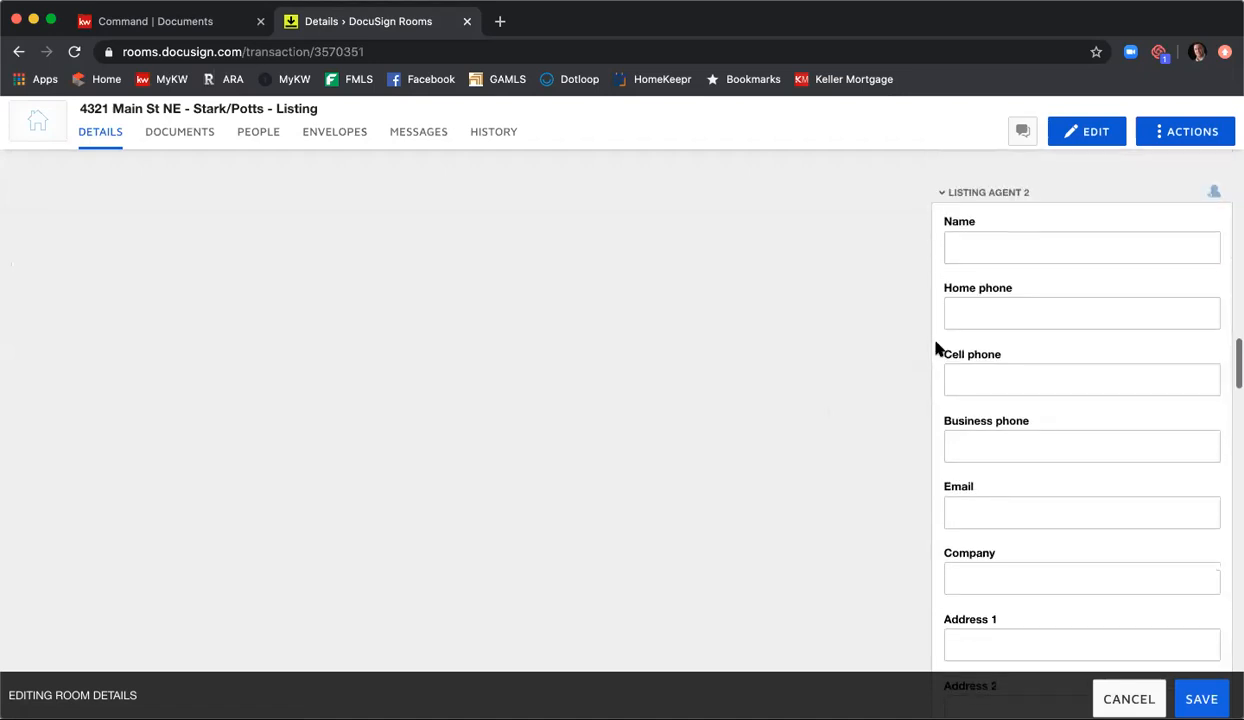
scroll(937, 348, down, 10)
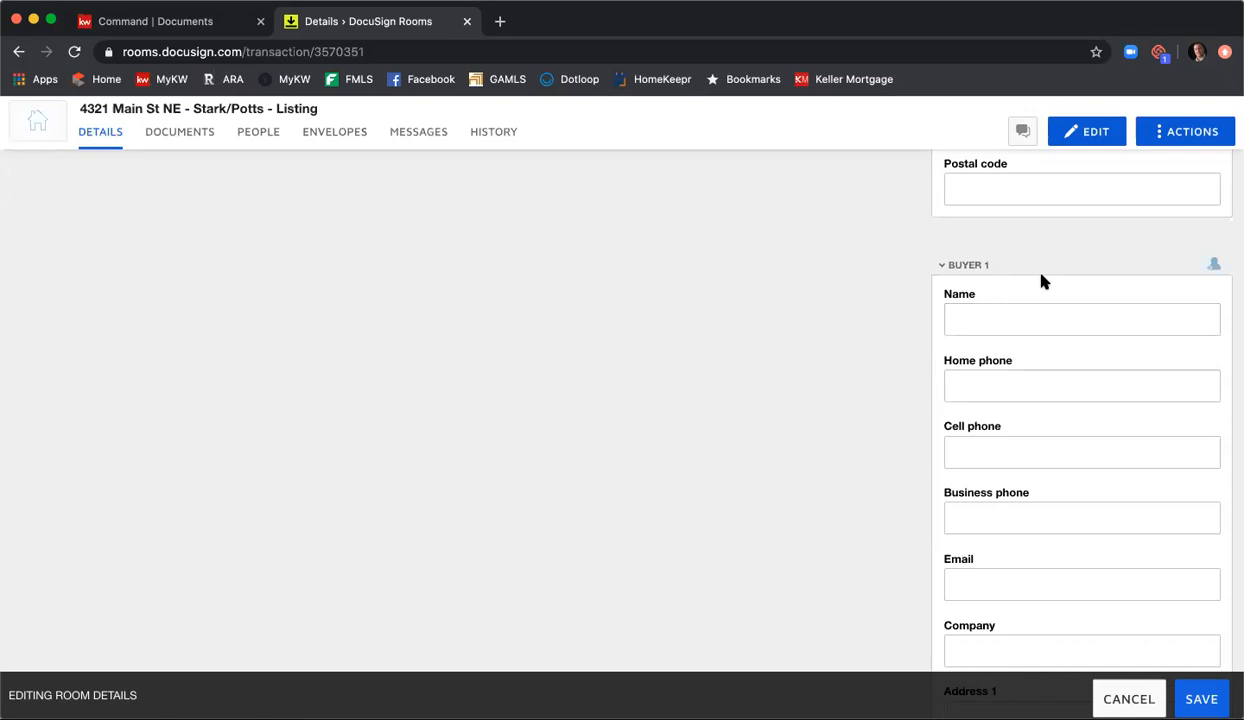
scroll(1039, 261, down, 7)
scroll(1046, 281, down, 3)
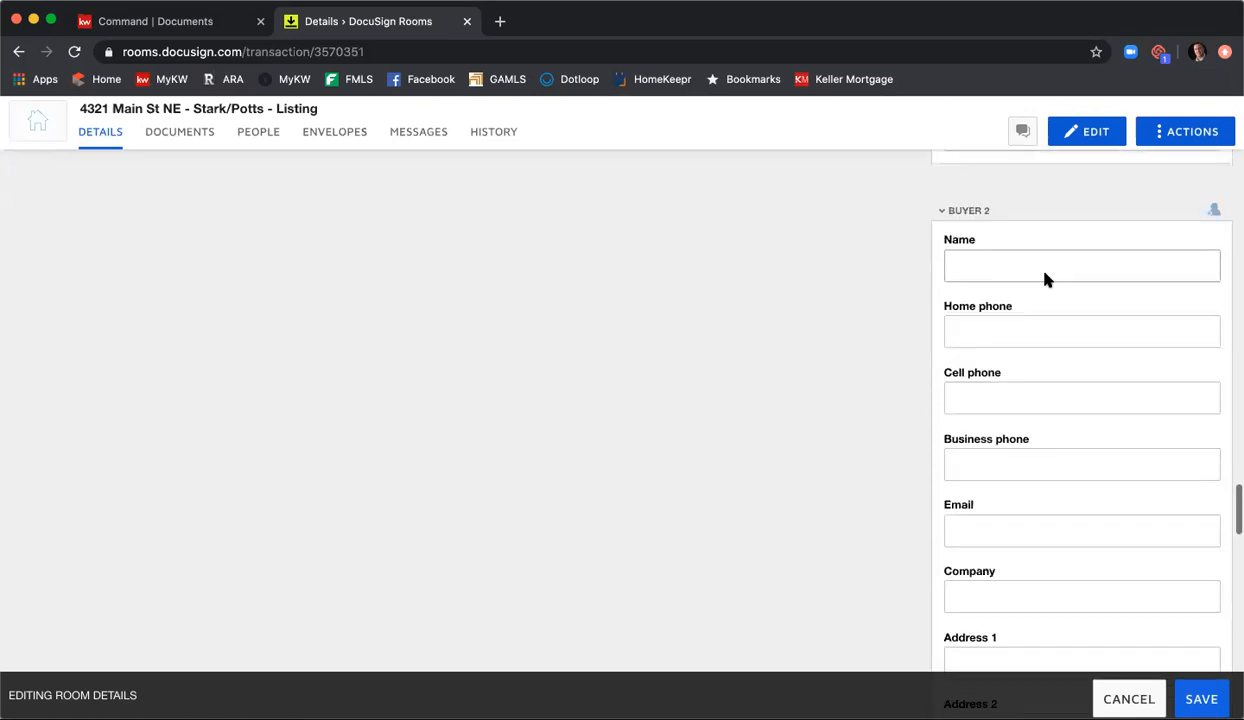
scroll(1013, 231, up, 1)
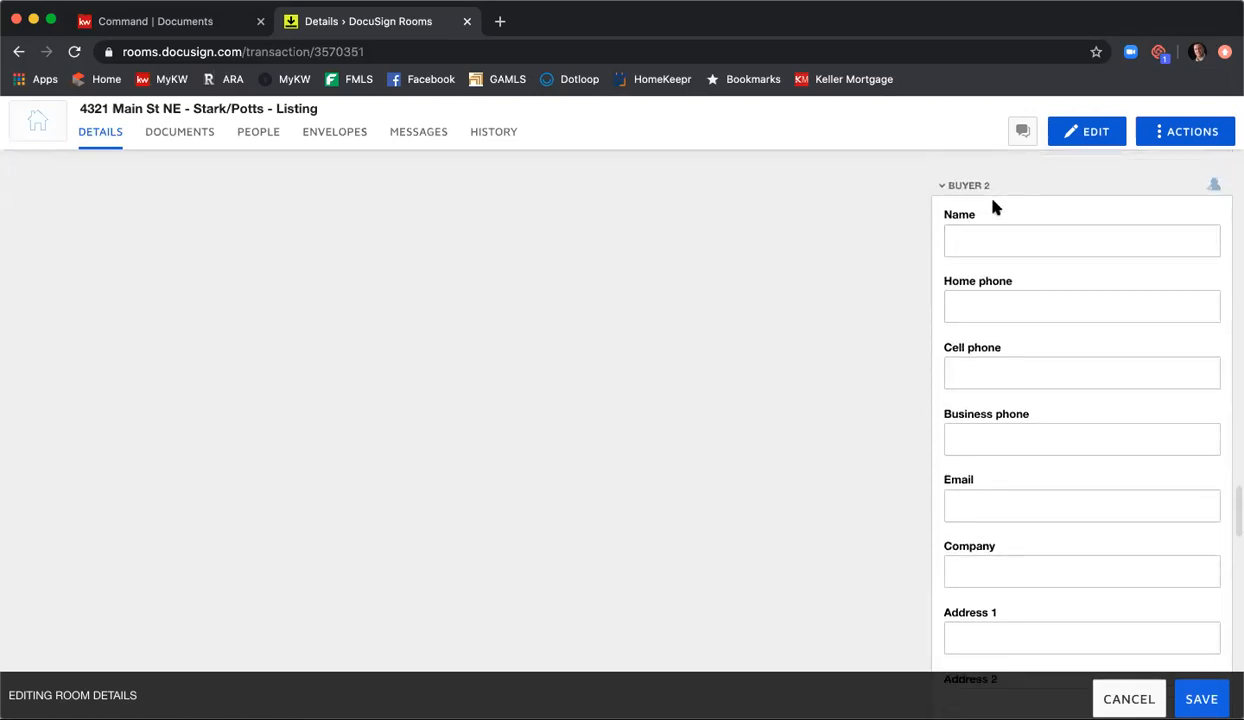
scroll(1047, 261, down, 6)
scroll(1048, 259, down, 2)
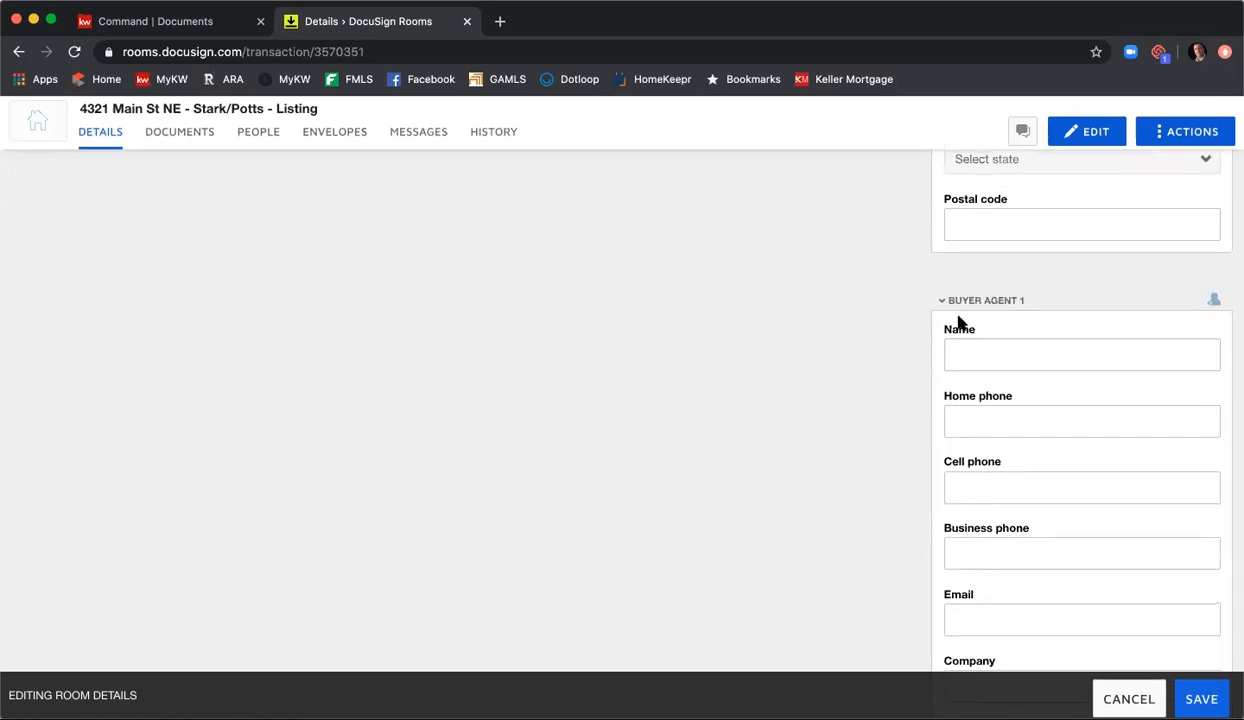
scroll(960, 322, down, 8)
scroll(990, 360, up, 1)
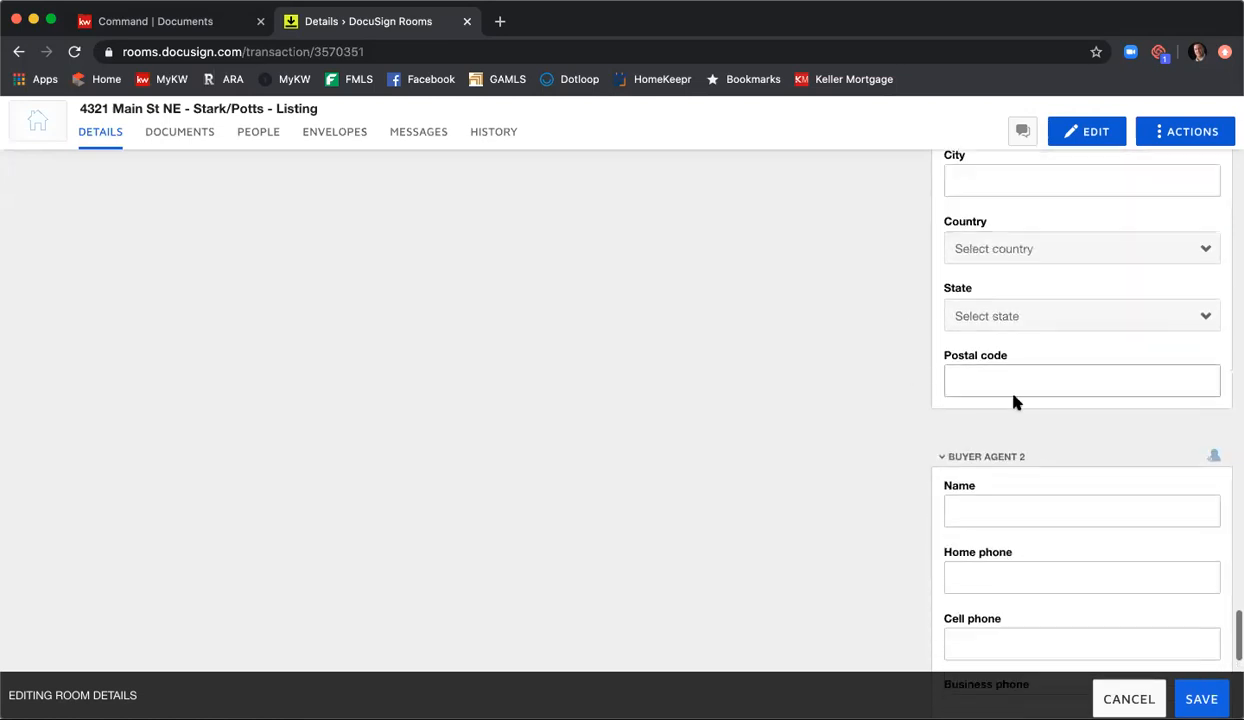
scroll(1013, 400, down, 7)
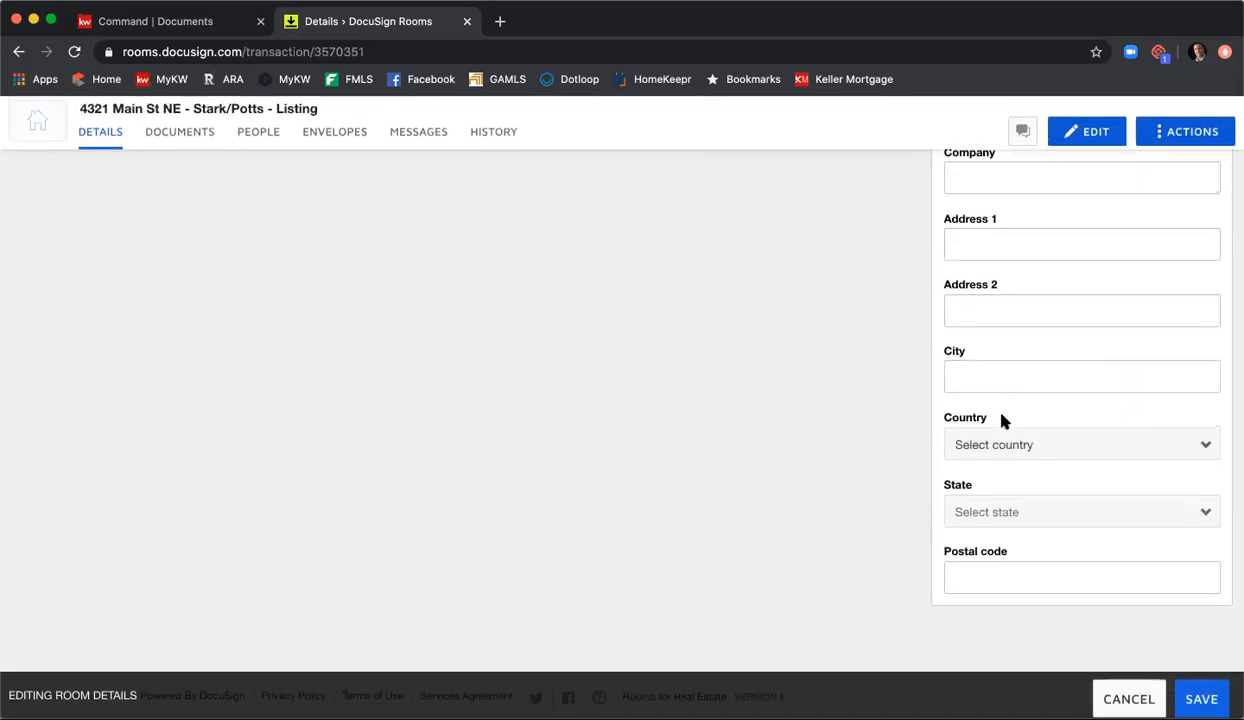
Step: Review the completed room details from the room information down to the Listing Agent 1 entries
scroll(1002, 420, up, 6)
scroll(1002, 422, up, 15)
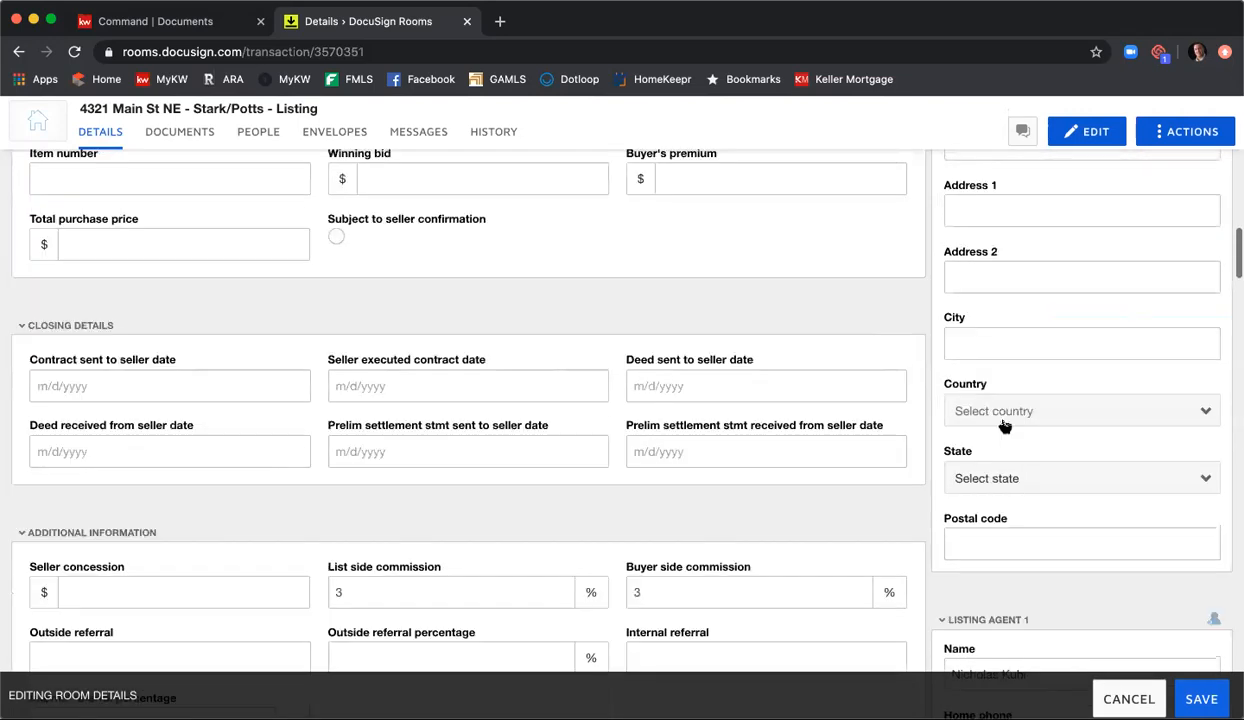
scroll(1002, 422, up, 6)
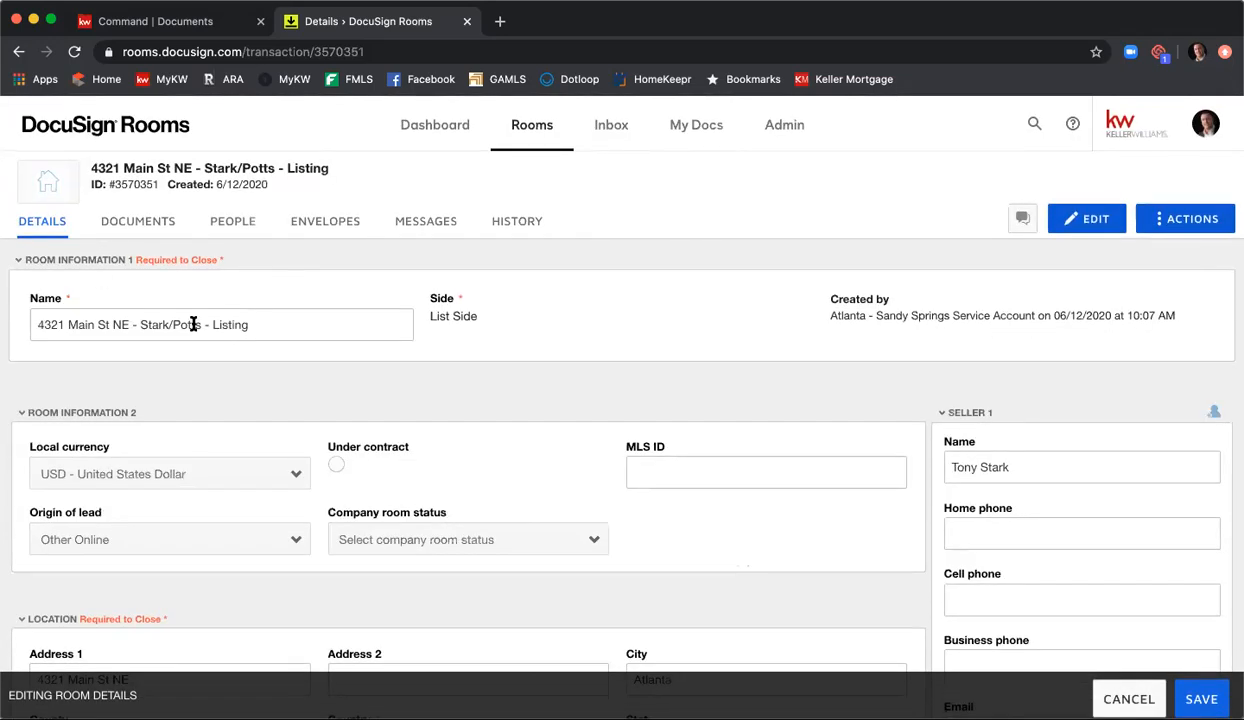
scroll(479, 350, down, 5)
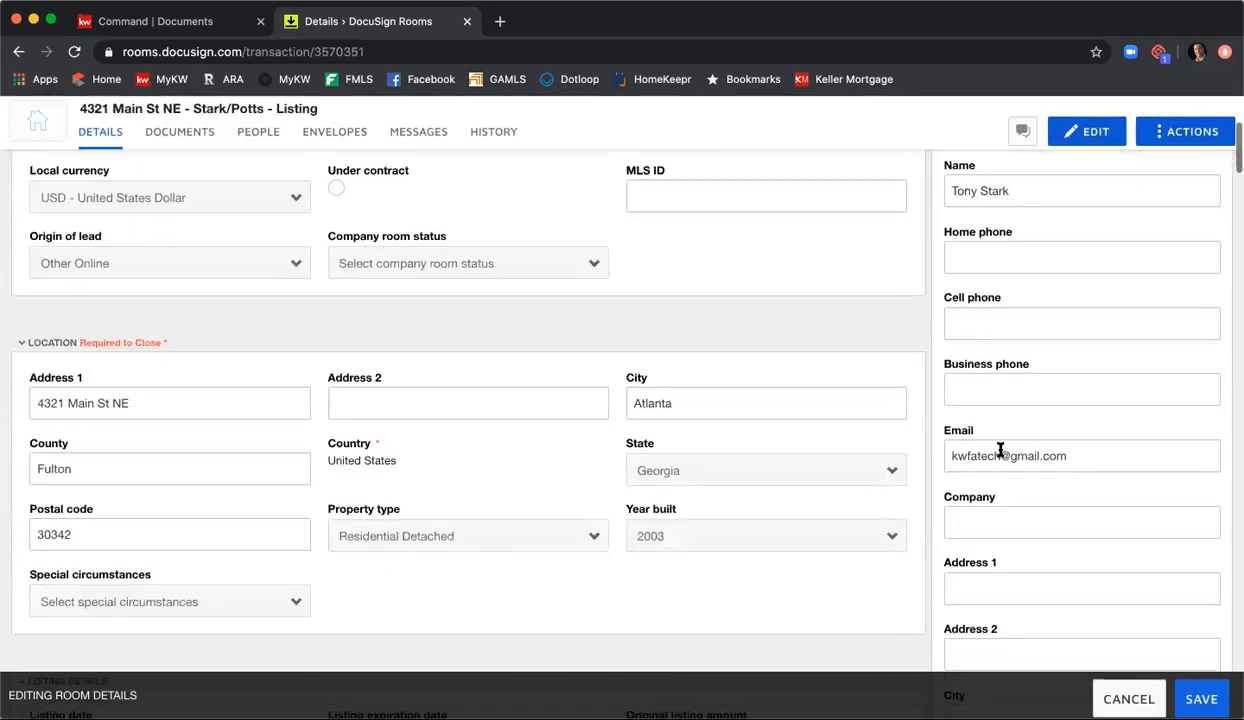
scroll(852, 336, down, 3)
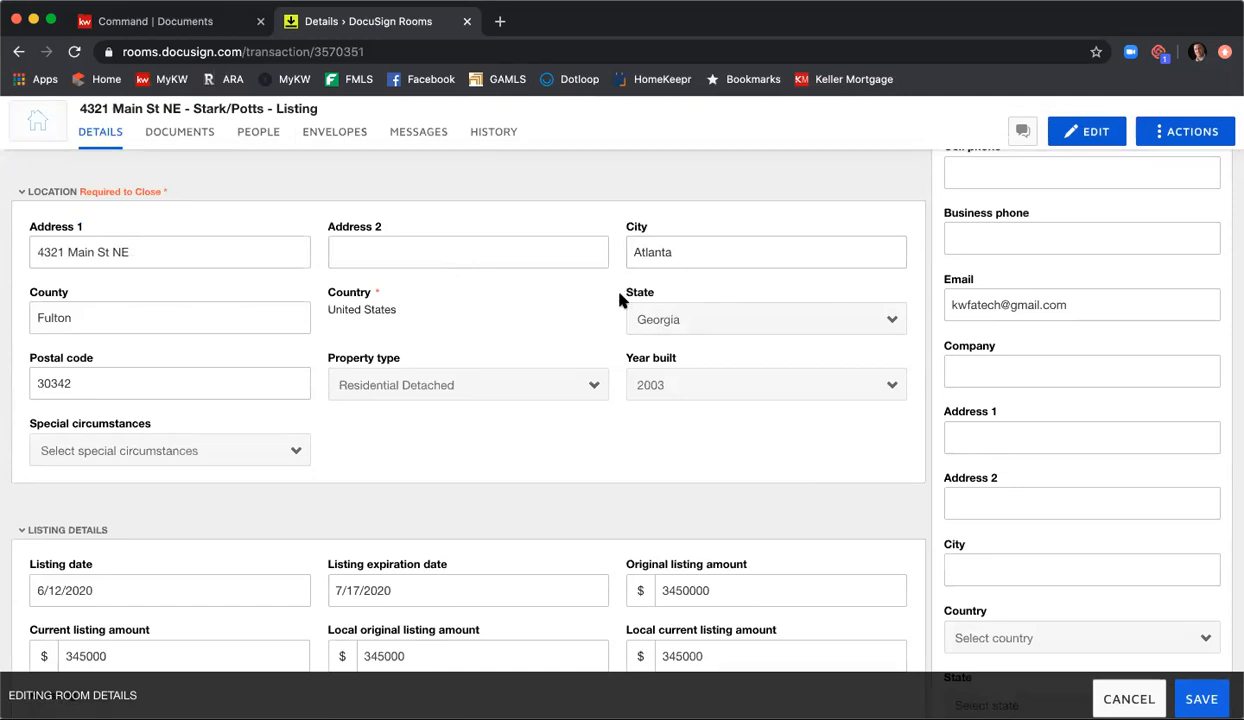
scroll(1060, 305, down, 3)
scroll(1062, 310, down, 6)
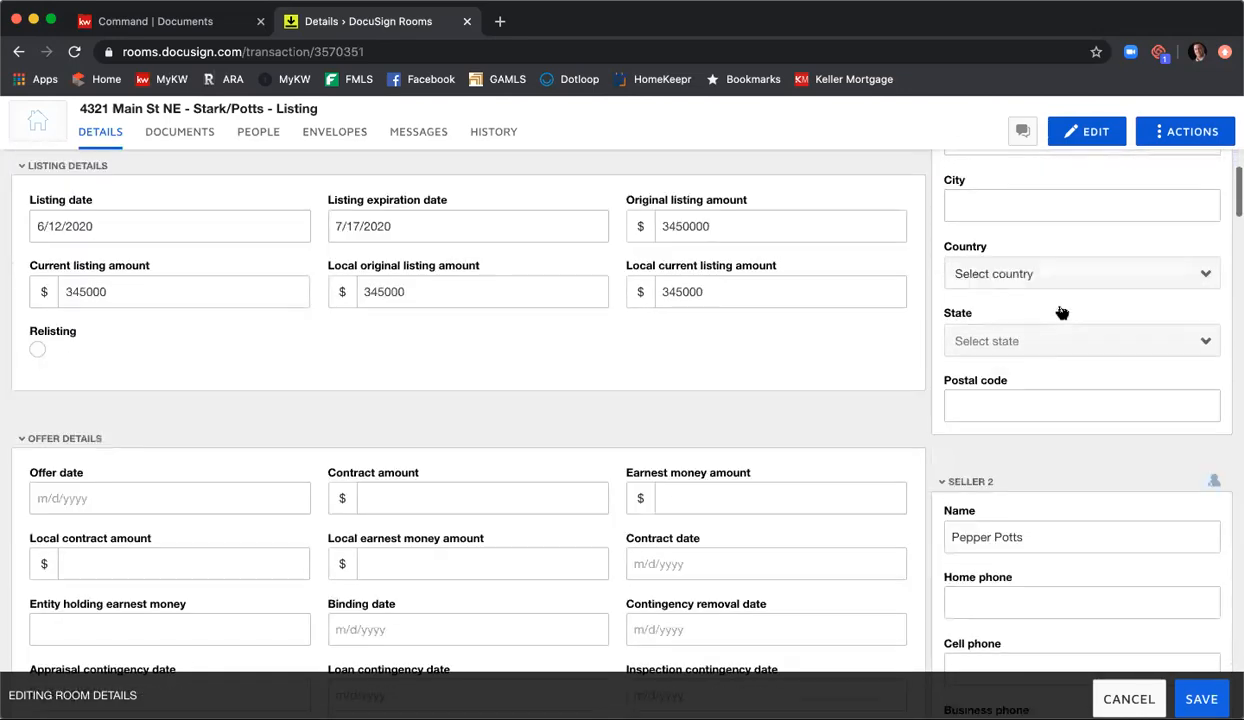
scroll(1061, 306, down, 5)
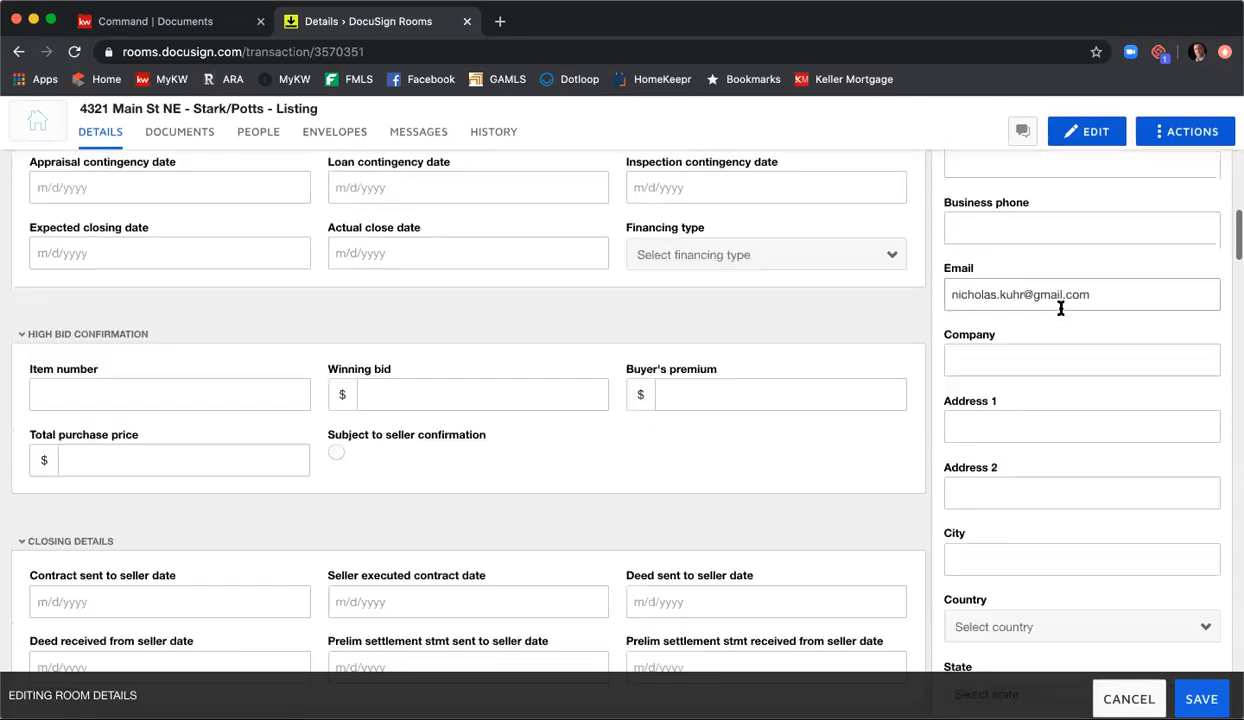
scroll(1063, 314, down, 3)
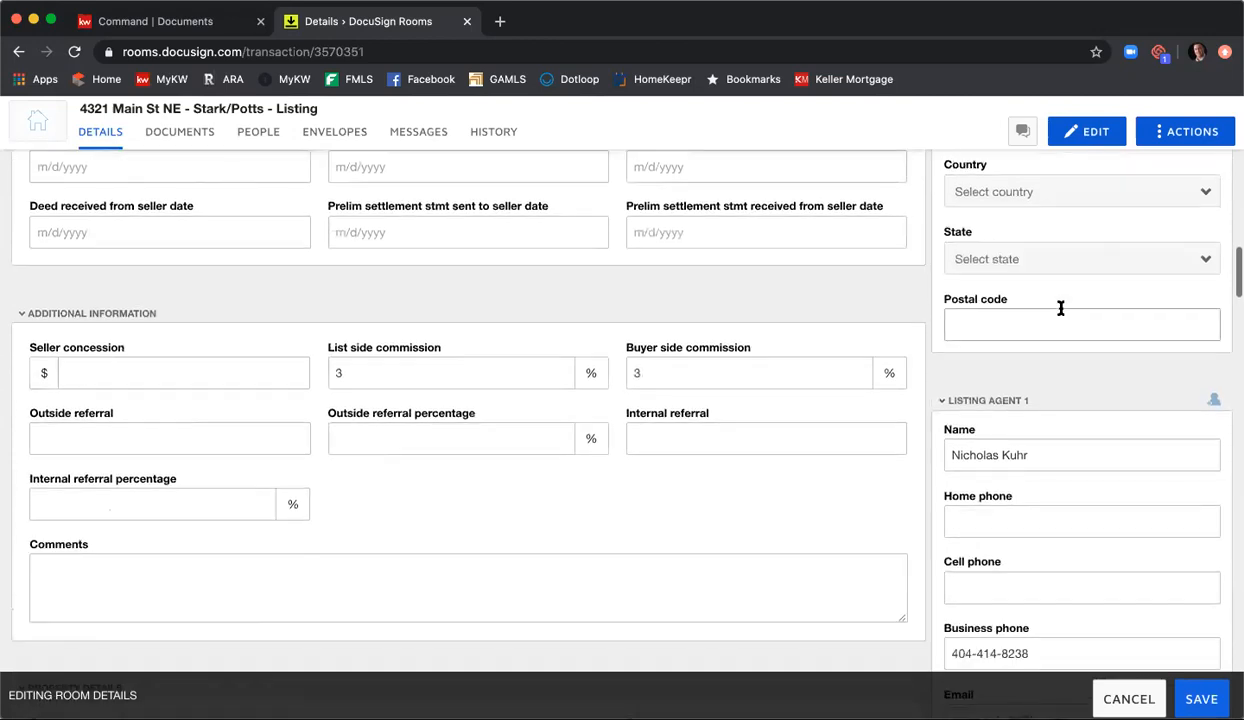
scroll(1062, 314, down, 2)
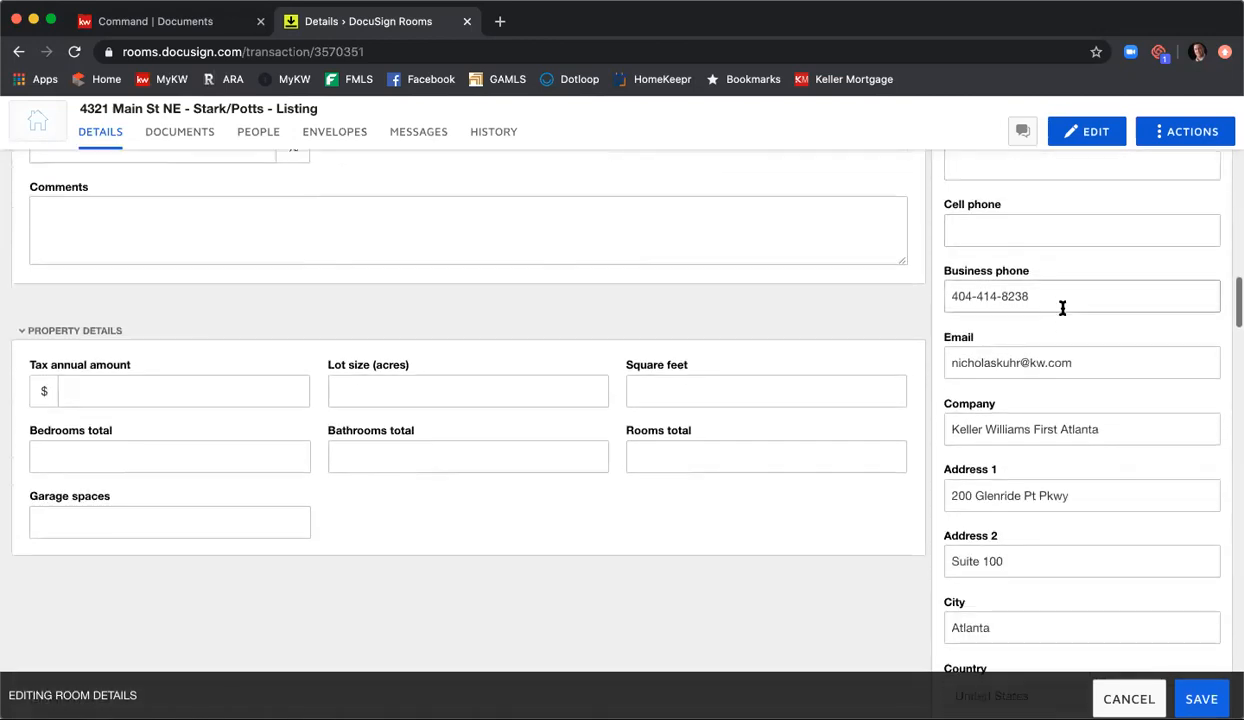
scroll(1062, 314, down, 1)
scroll(1062, 313, down, 2)
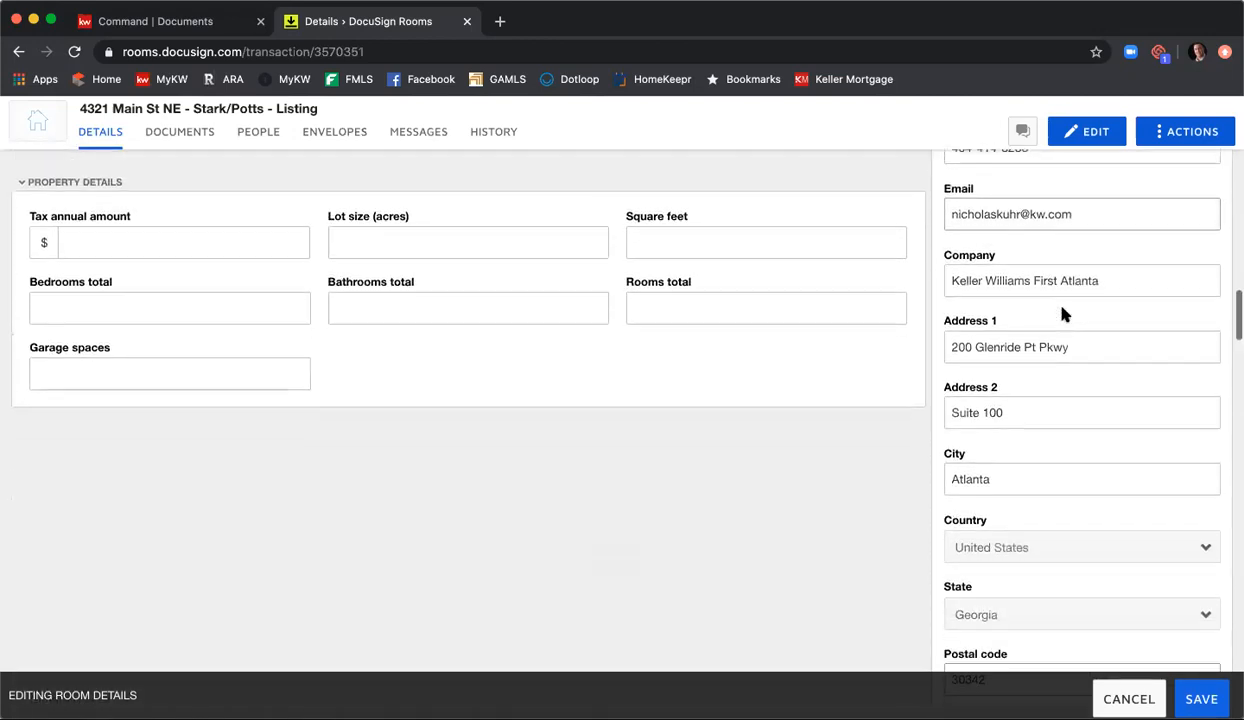
scroll(1061, 311, down, 1)
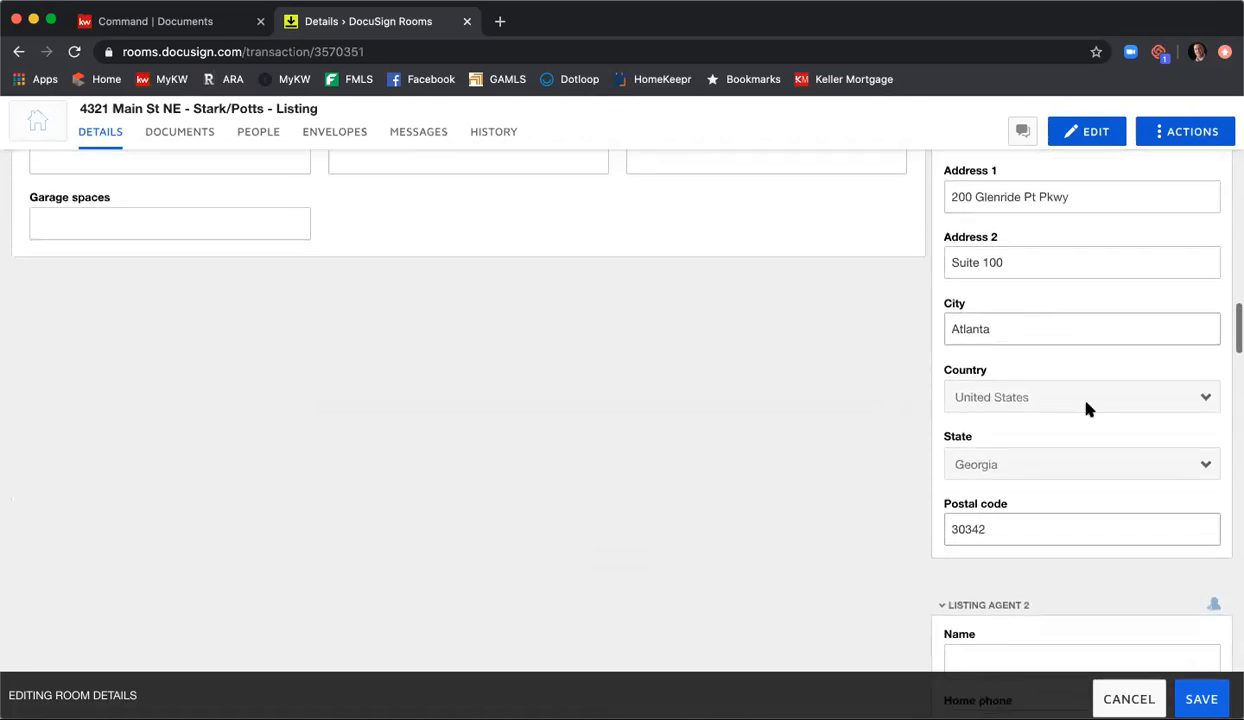
Step: Save the edited room details
click(1204, 699)
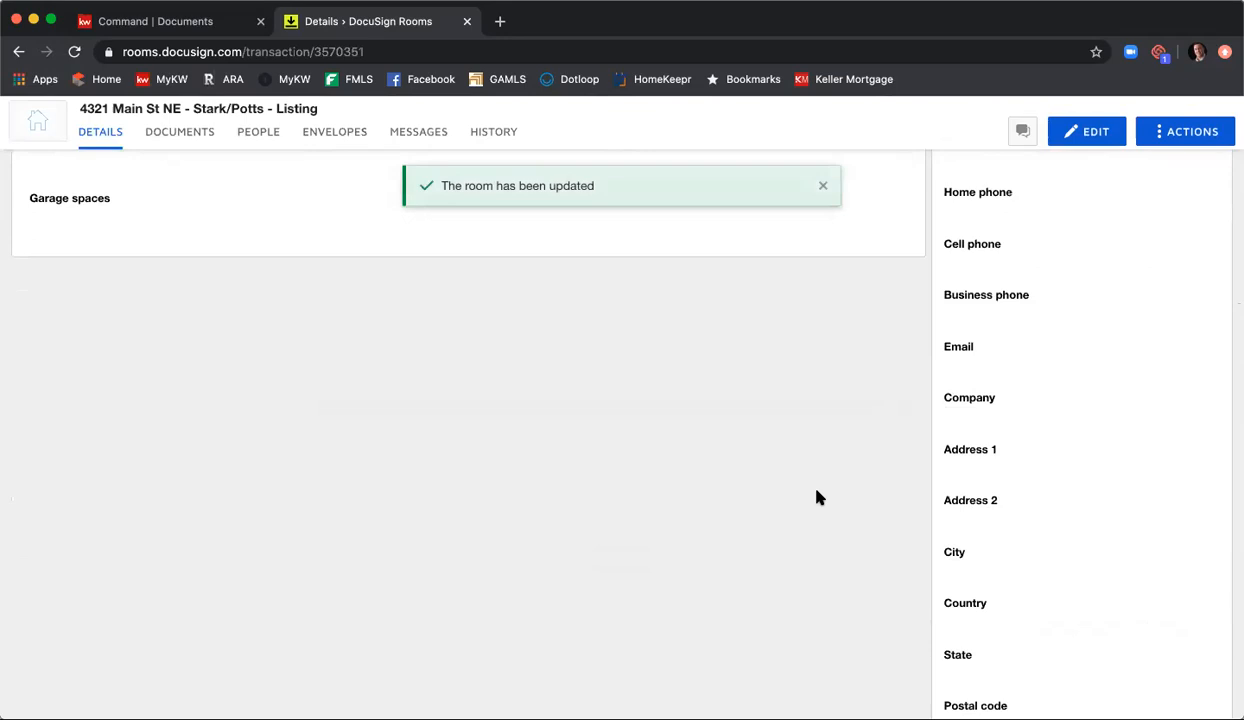
scroll(725, 489, up, 8)
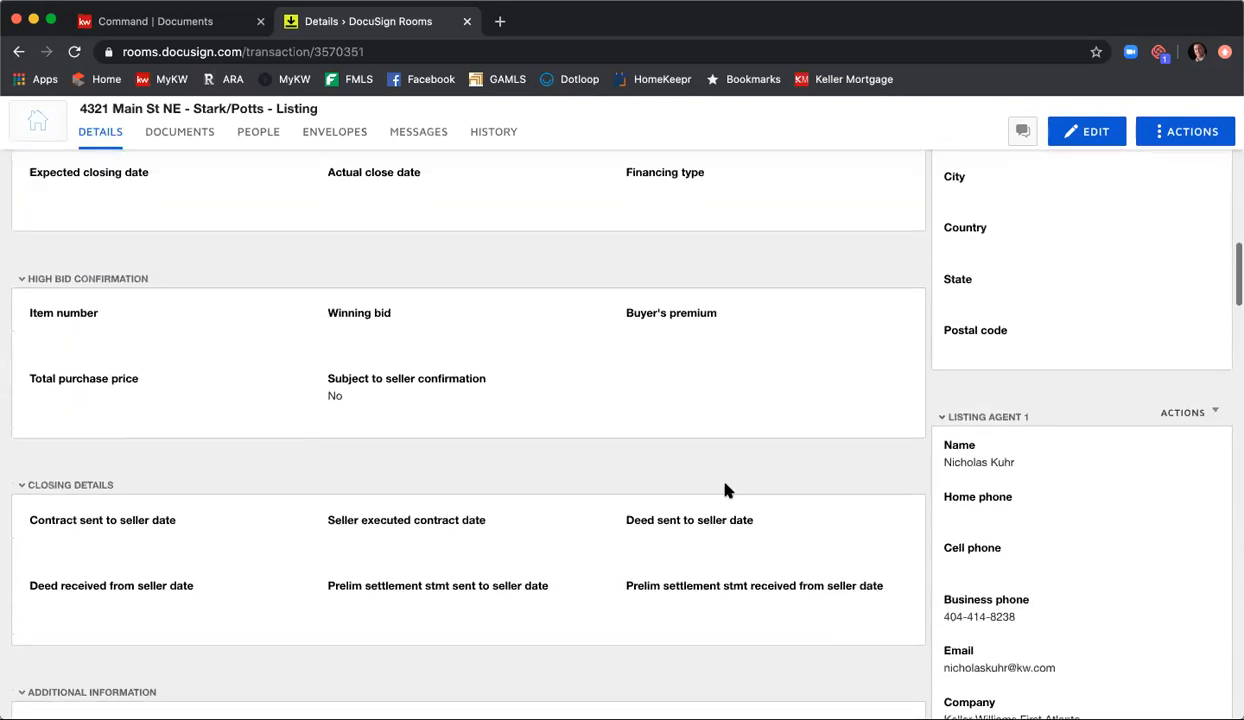
scroll(727, 489, up, 10)
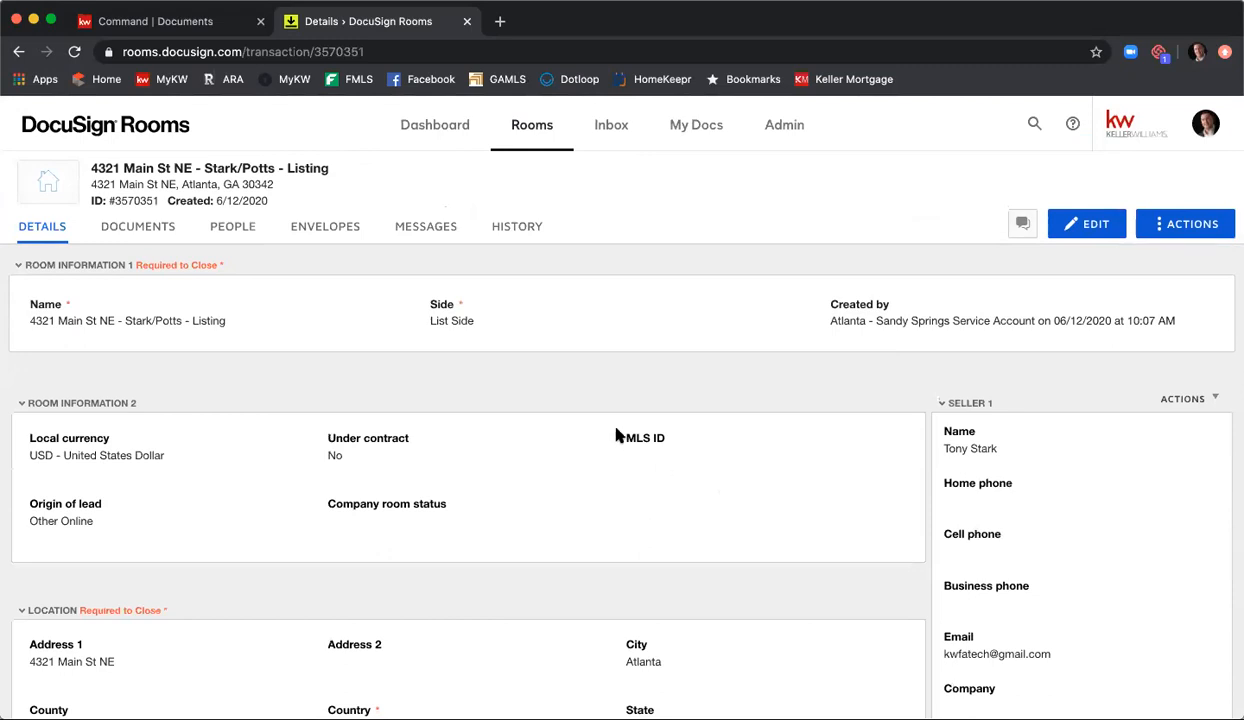
Step: Create a folder named Listing Agreement in the room's documents
click(133, 228)
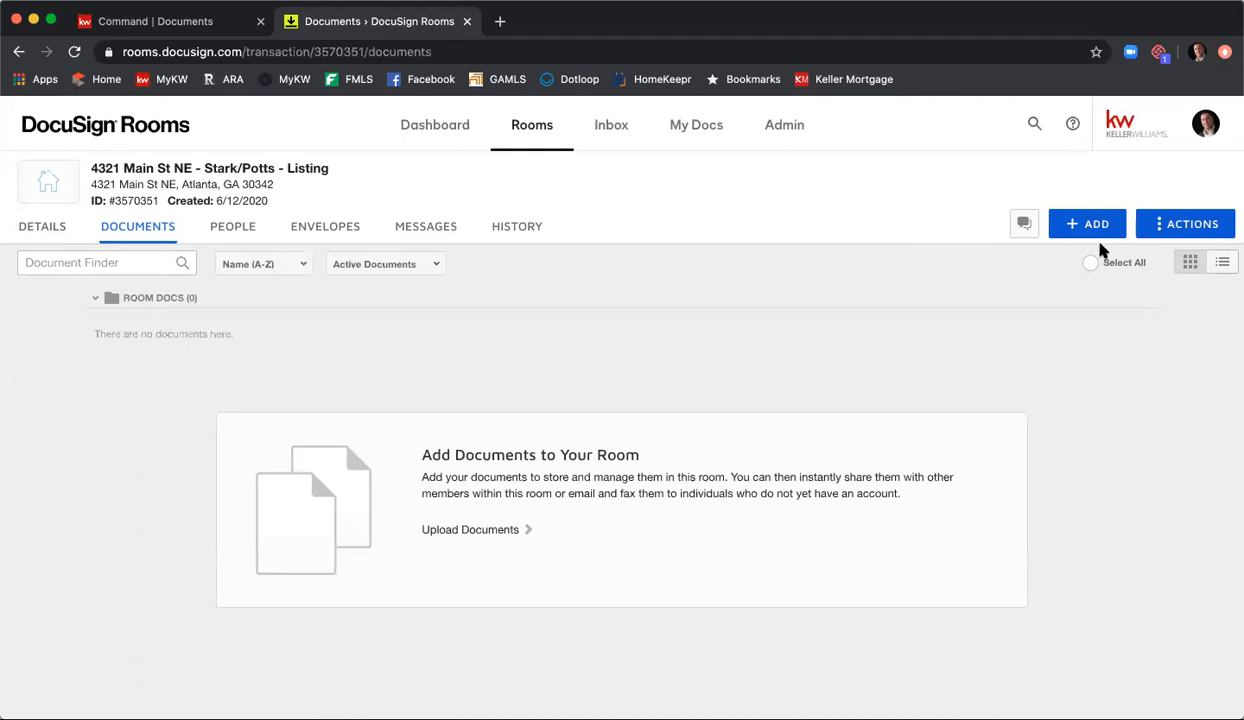
click(1195, 229)
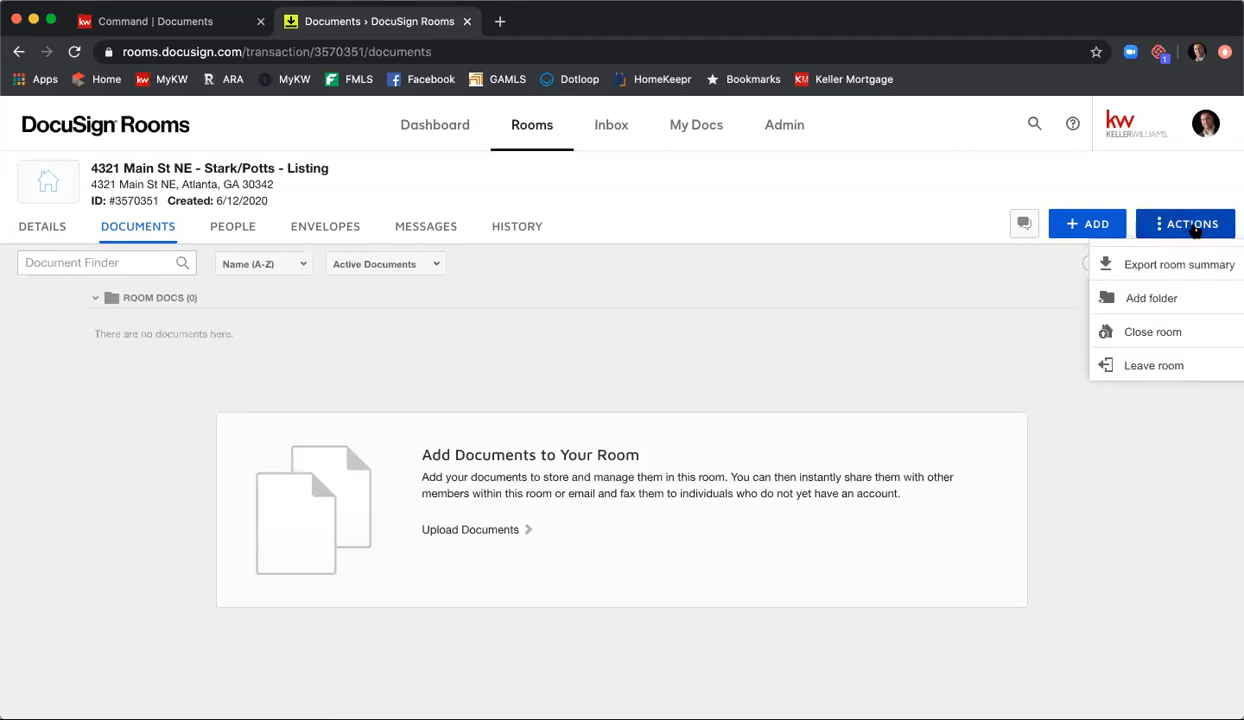
click(1163, 297)
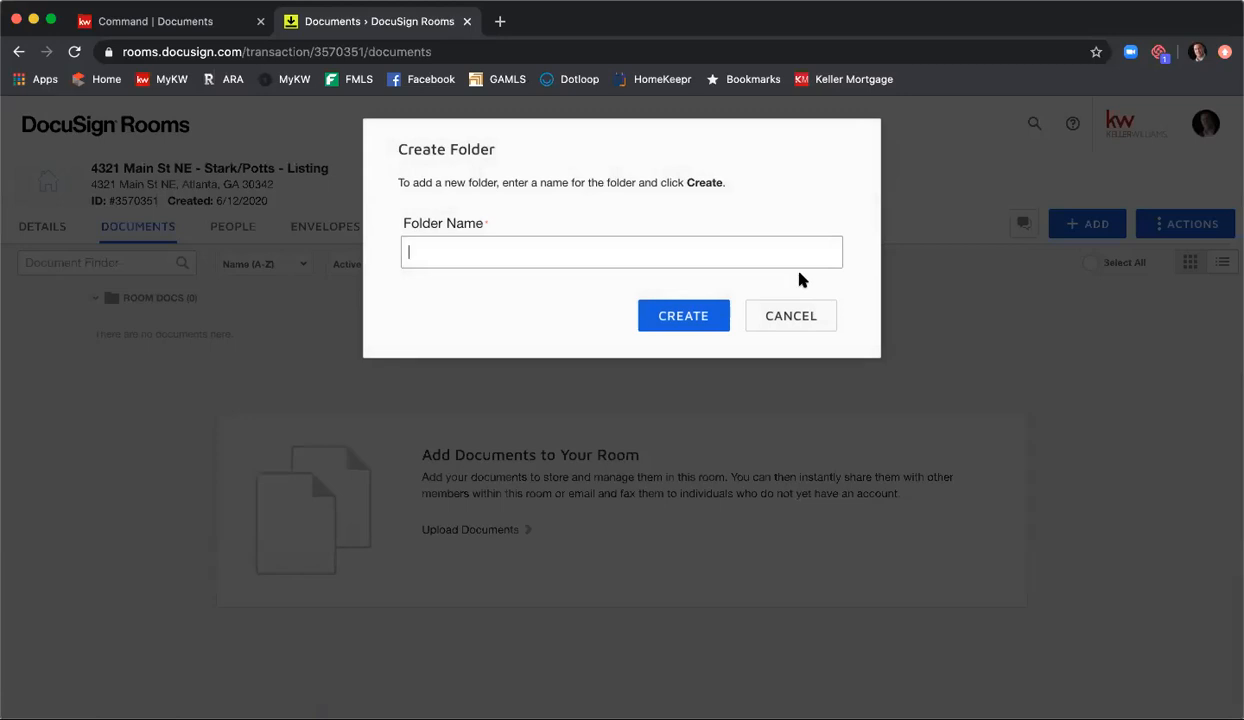
text(Listing Agreement)
click(651, 328)
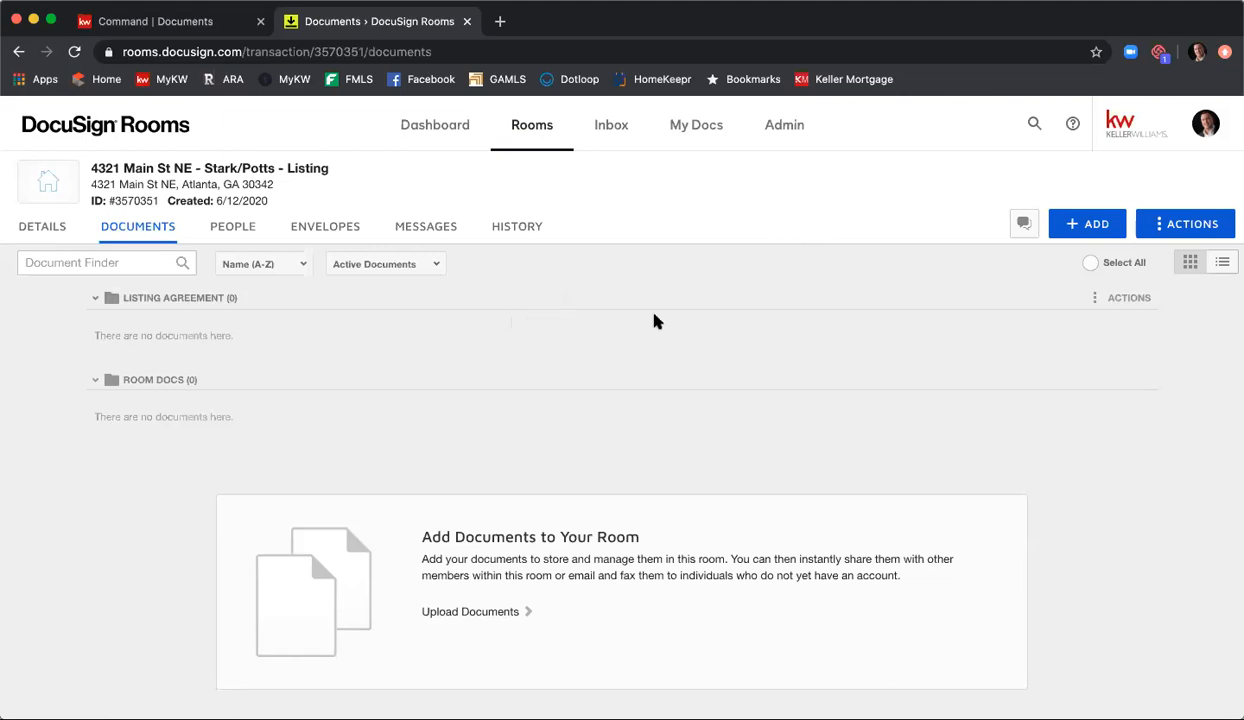
Step: Start adding DocuSign Forms to the room and choose the GAR - Georgia Association of Realtors library
click(1085, 227)
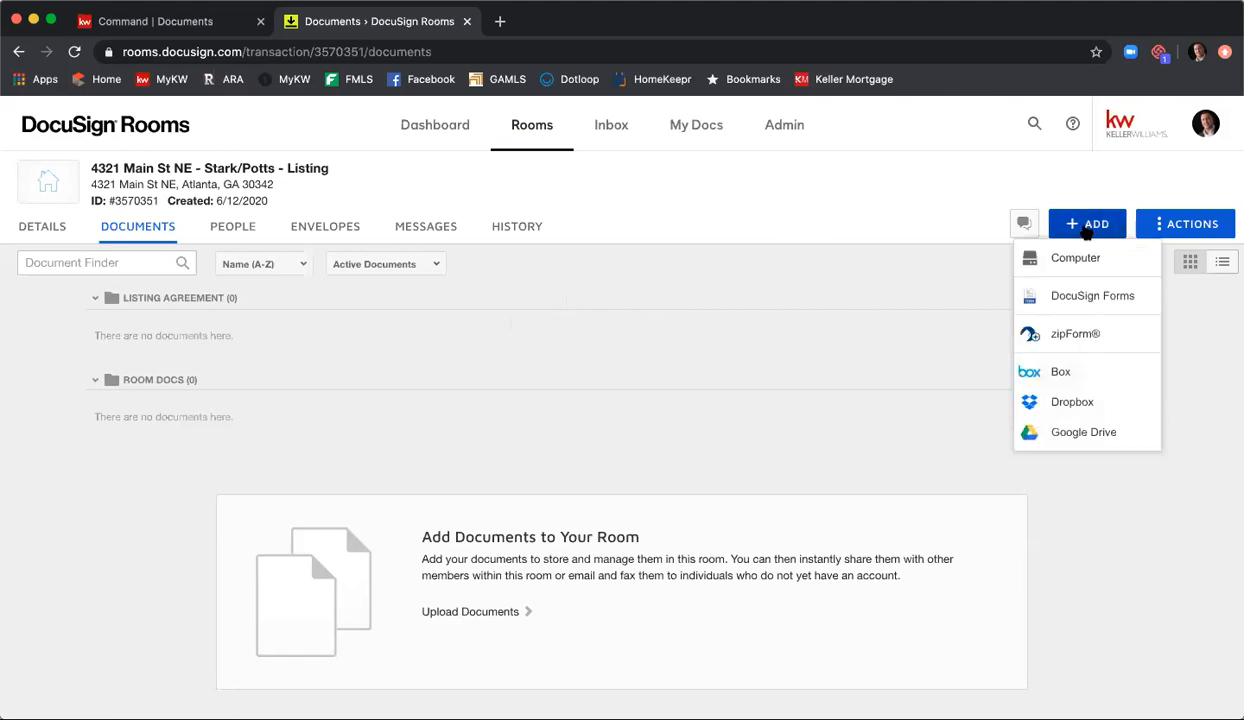
click(1092, 296)
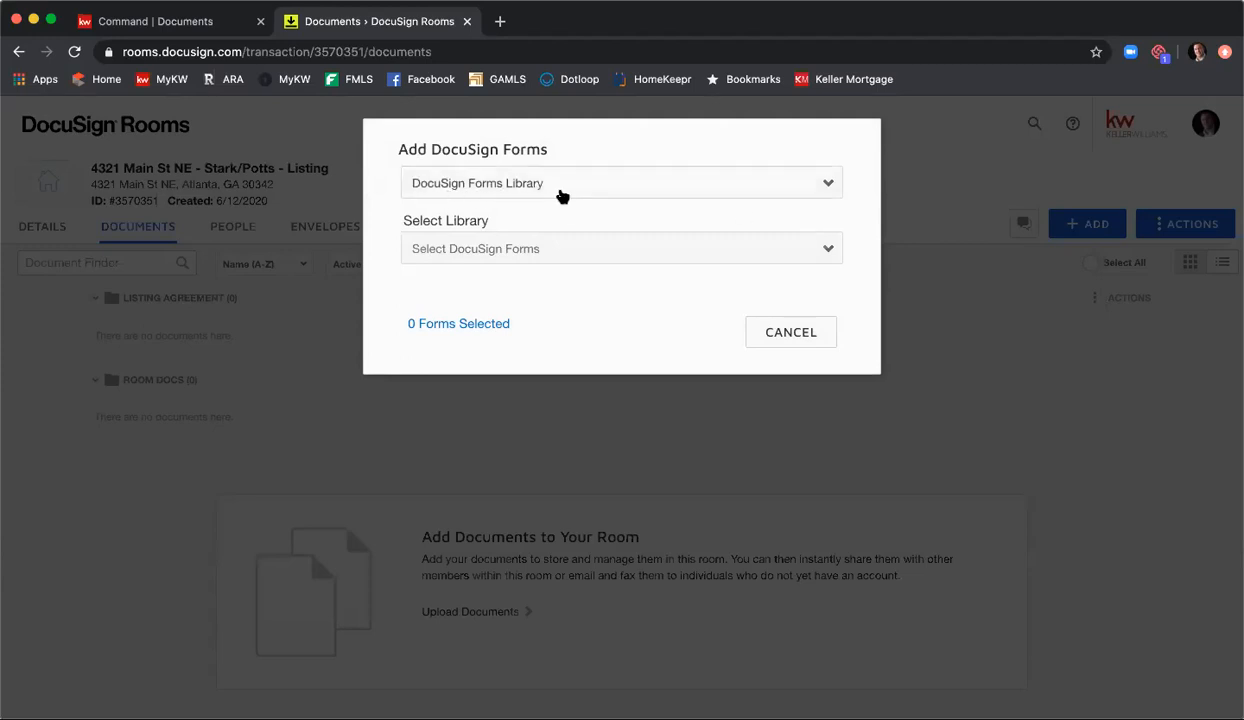
click(594, 195)
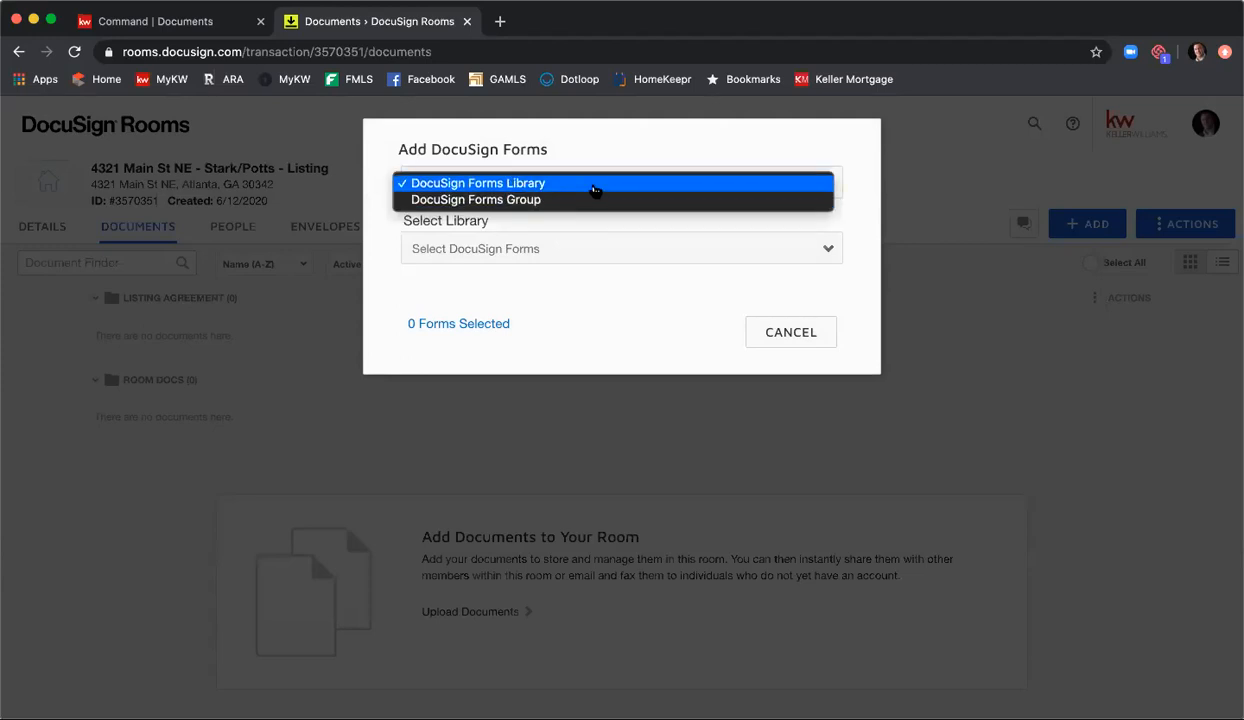
click(592, 191)
click(598, 246)
click(590, 246)
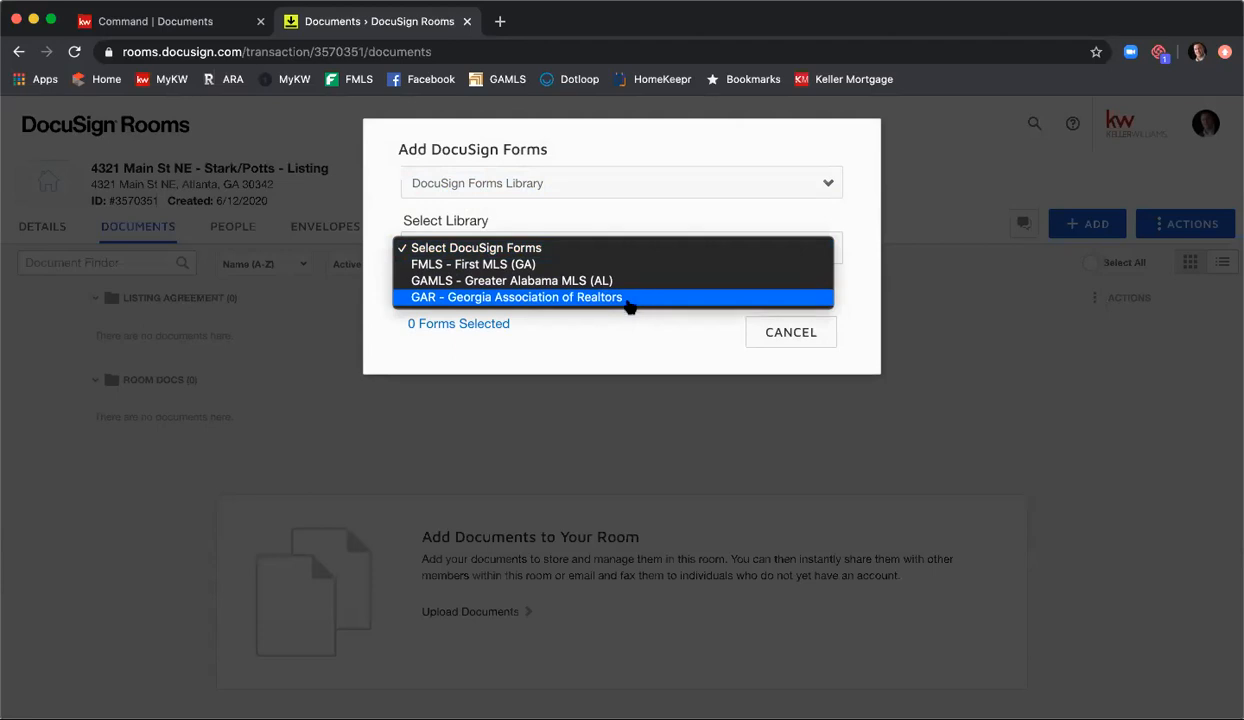
click(630, 298)
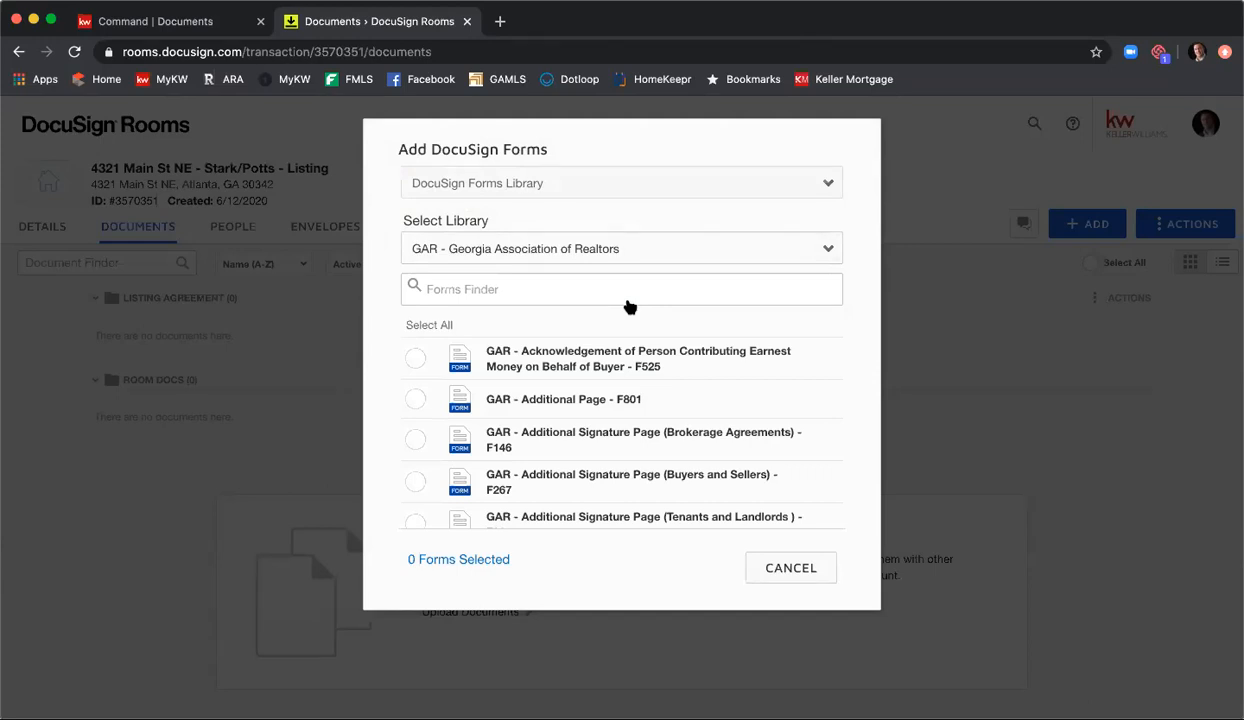
Step: Search the GAR forms for Listing Agreement and select Exclusive Seller Listing Agreement - F101
click(630, 295)
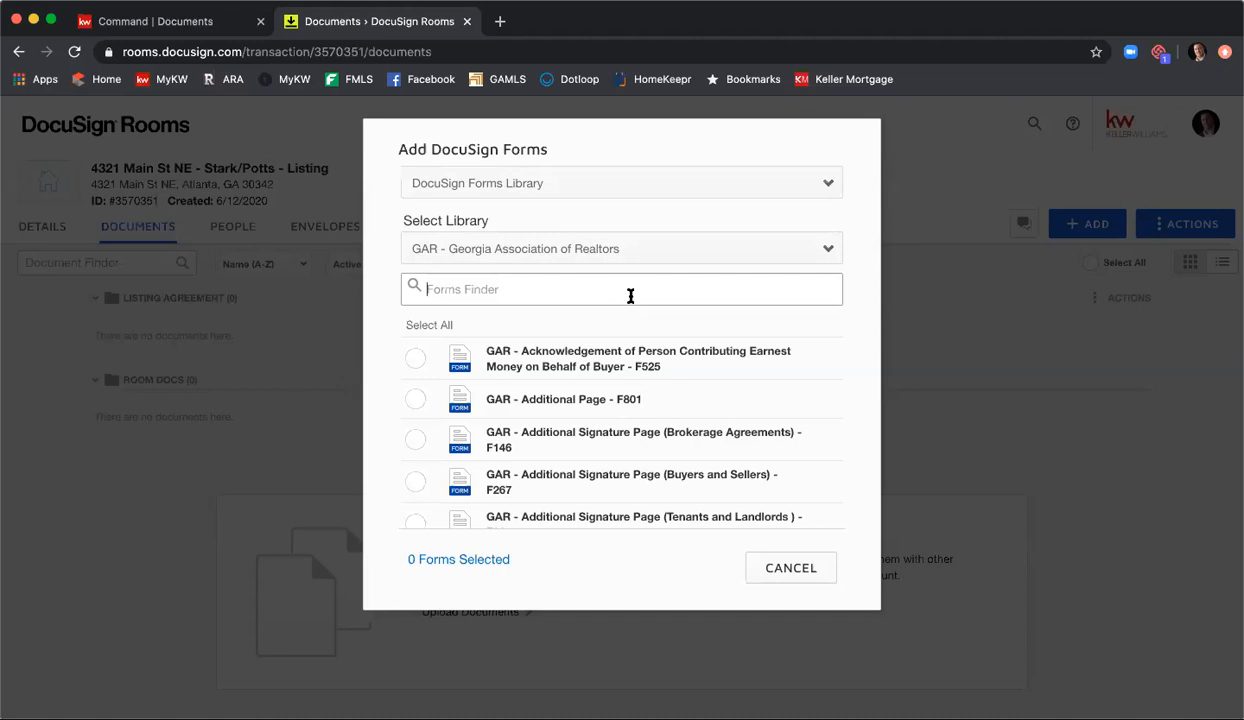
text(Listing Agreement)
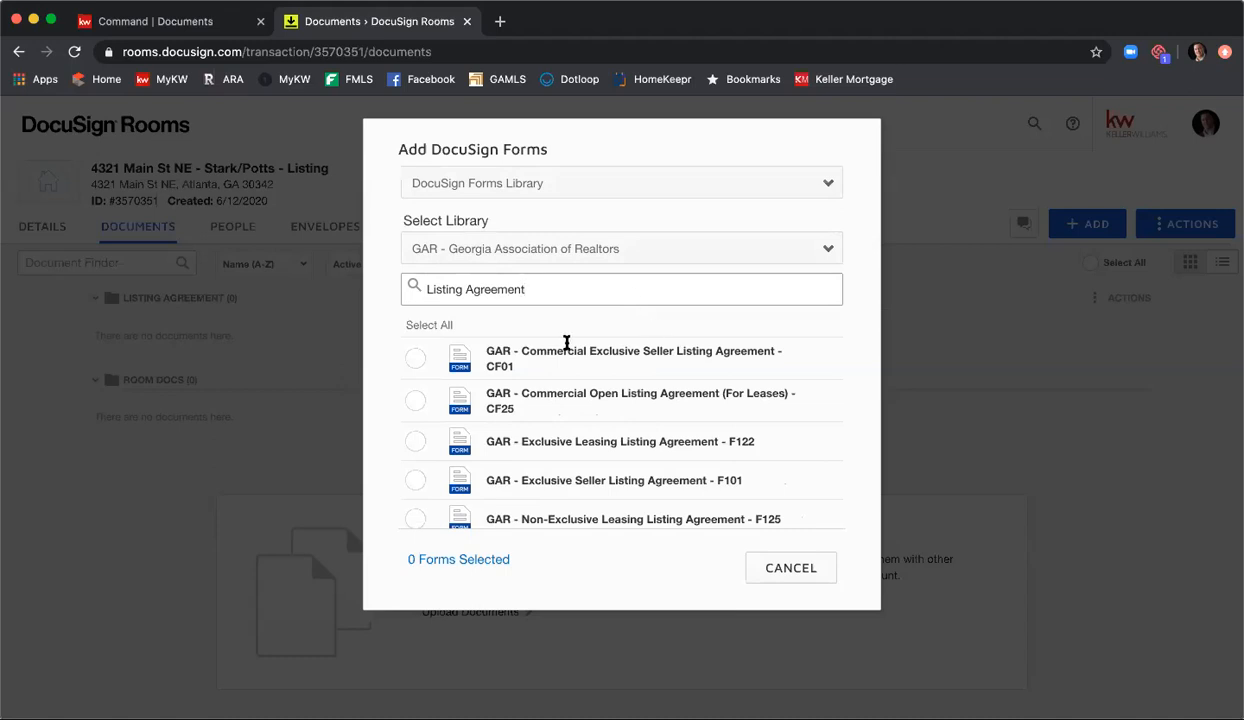
scroll(596, 387, down, 2)
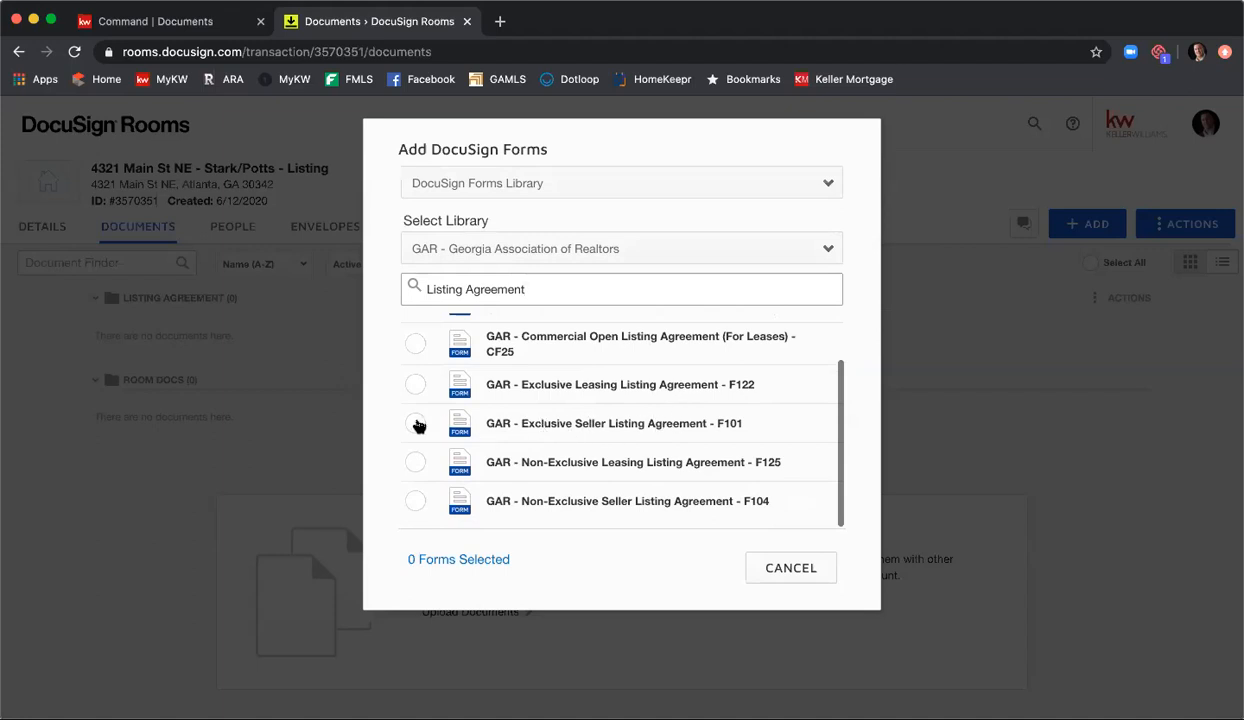
click(415, 423)
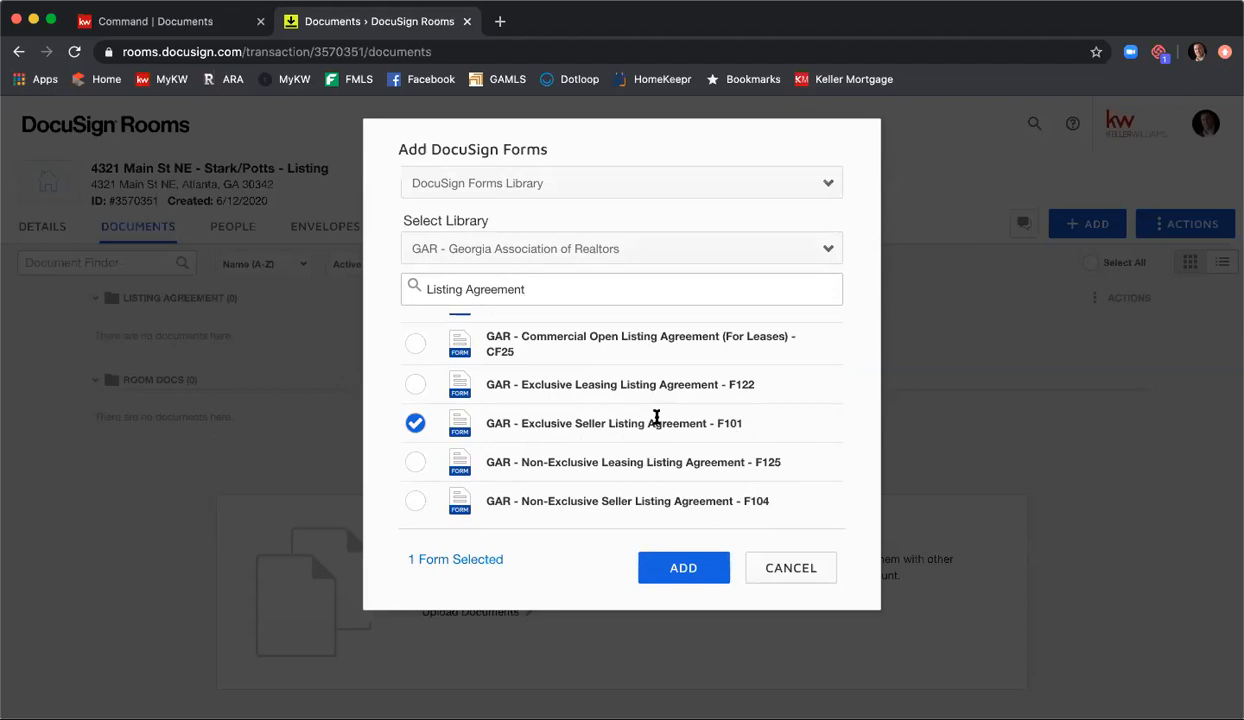
Step: Search the GAR forms by form number f101 instead
click(570, 293)
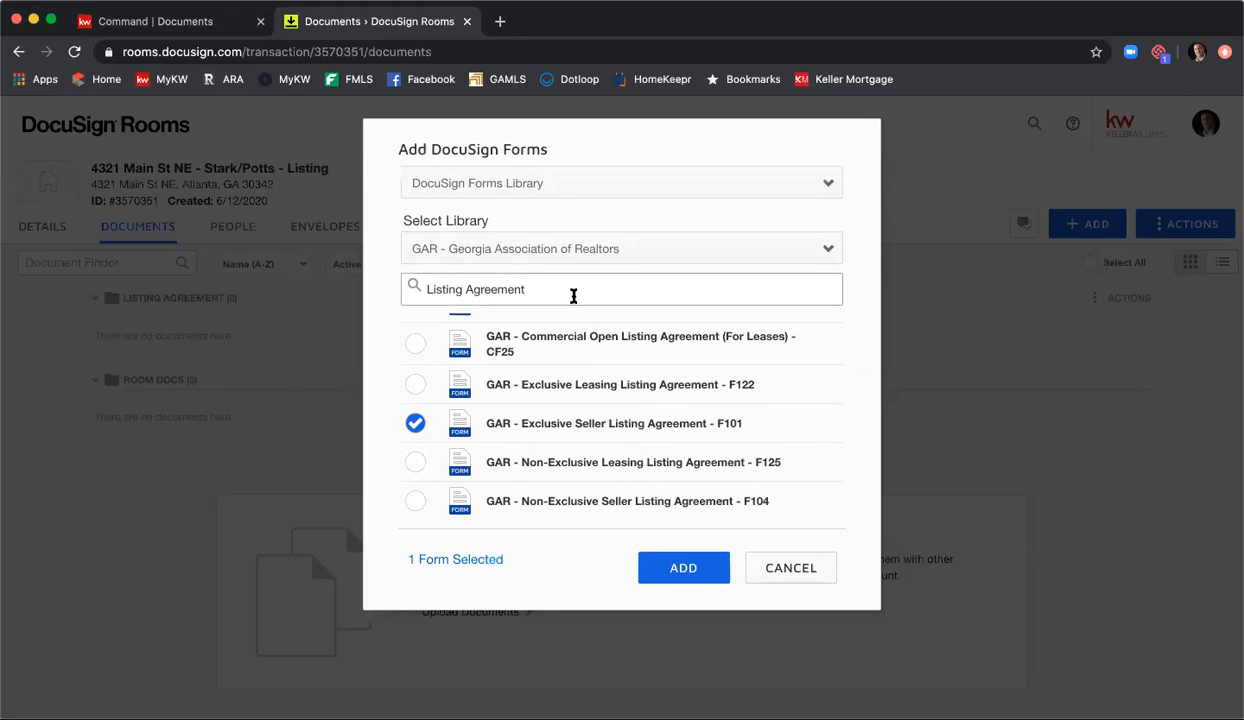
double_click(570, 293)
key(BackSpace)
key(BackSpace)
key(BackSpace)
key(BackSpace)
key(BackSpace)
key(BackSpace)
key(BackSpace)
key(BackSpace)
key(BackSpace)
text(f101)
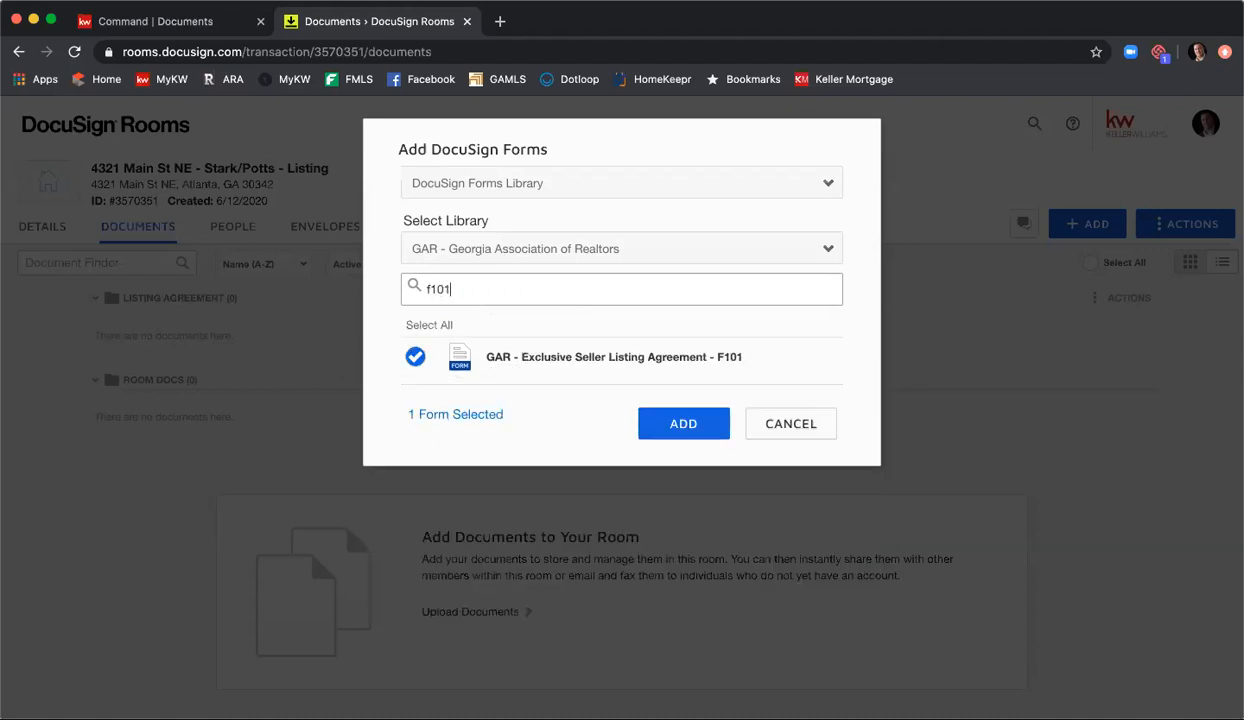
Step: Change the form search to Seller and add the selected F101 listing agreement to the room
key(BackSpace)
key(BackSpace)
key(BackSpace)
key(BackSpace)
text(Sellers)
key(BackSpace)
click(645, 489)
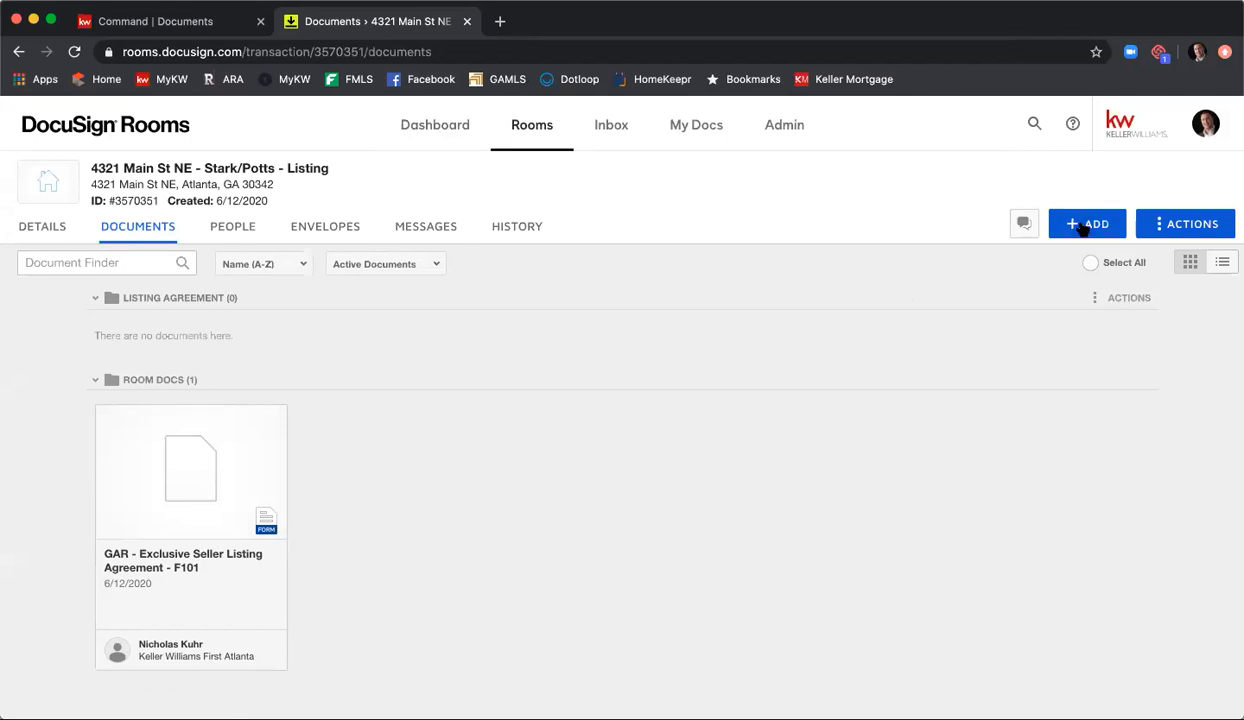
Step: Reopen the GAR forms library, search for Seller's Pr and select Seller's Property Disclosure Statement Exhibit - F301
click(1084, 226)
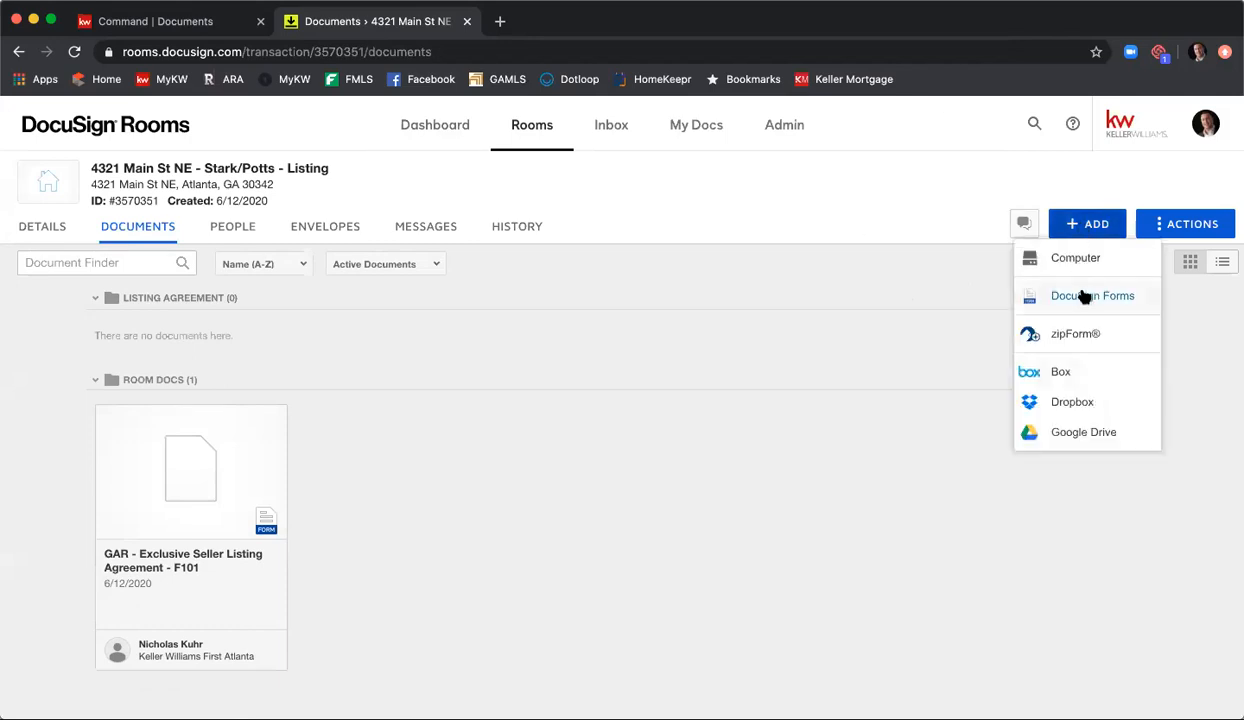
click(1085, 297)
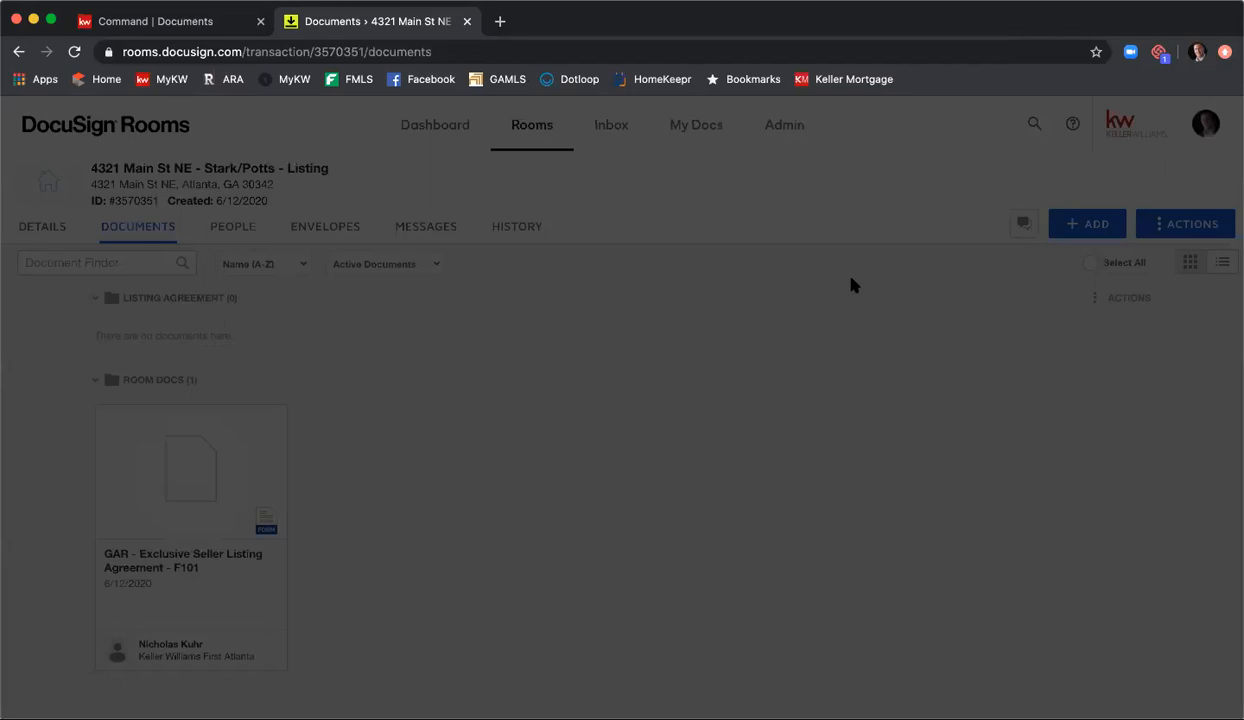
click(622, 256)
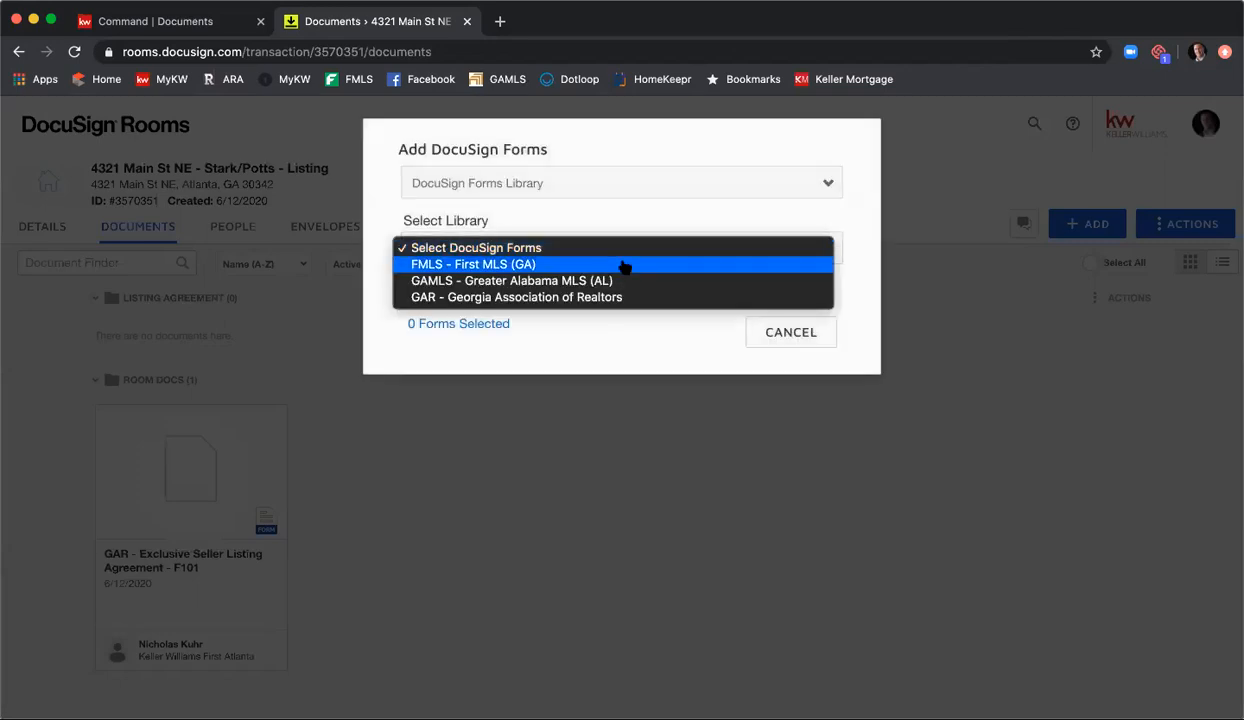
click(622, 297)
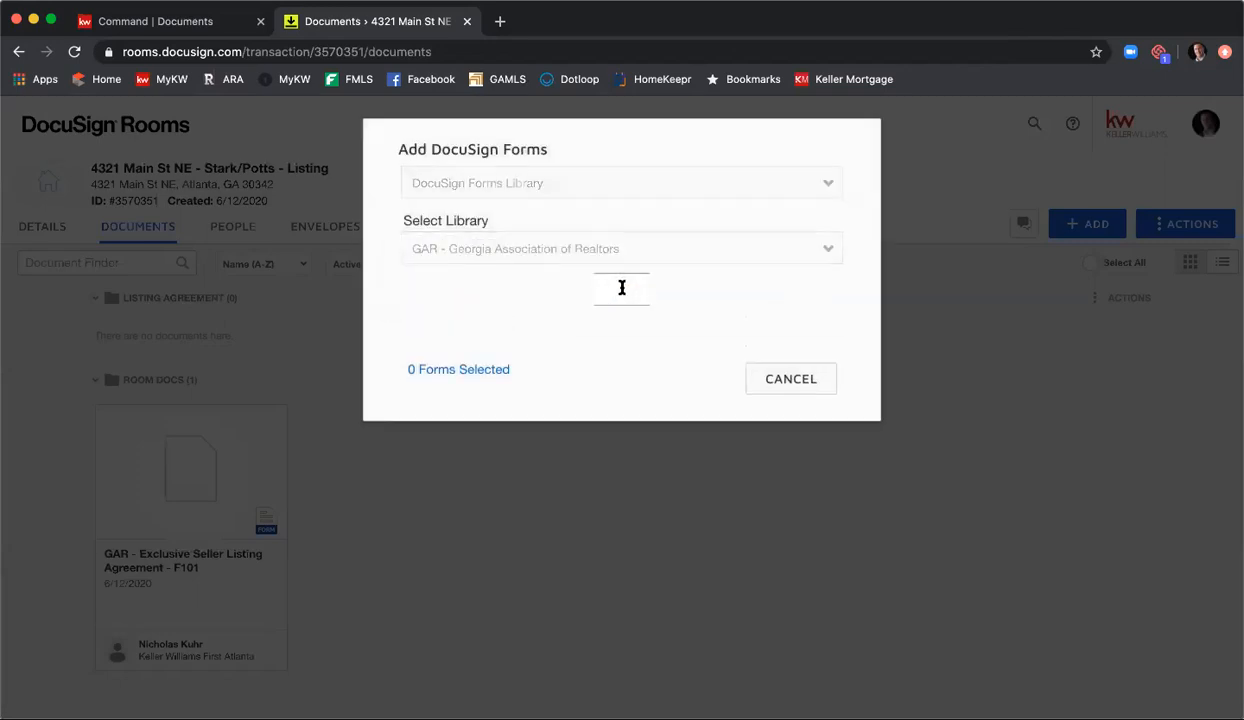
click(622, 288)
text(Se)
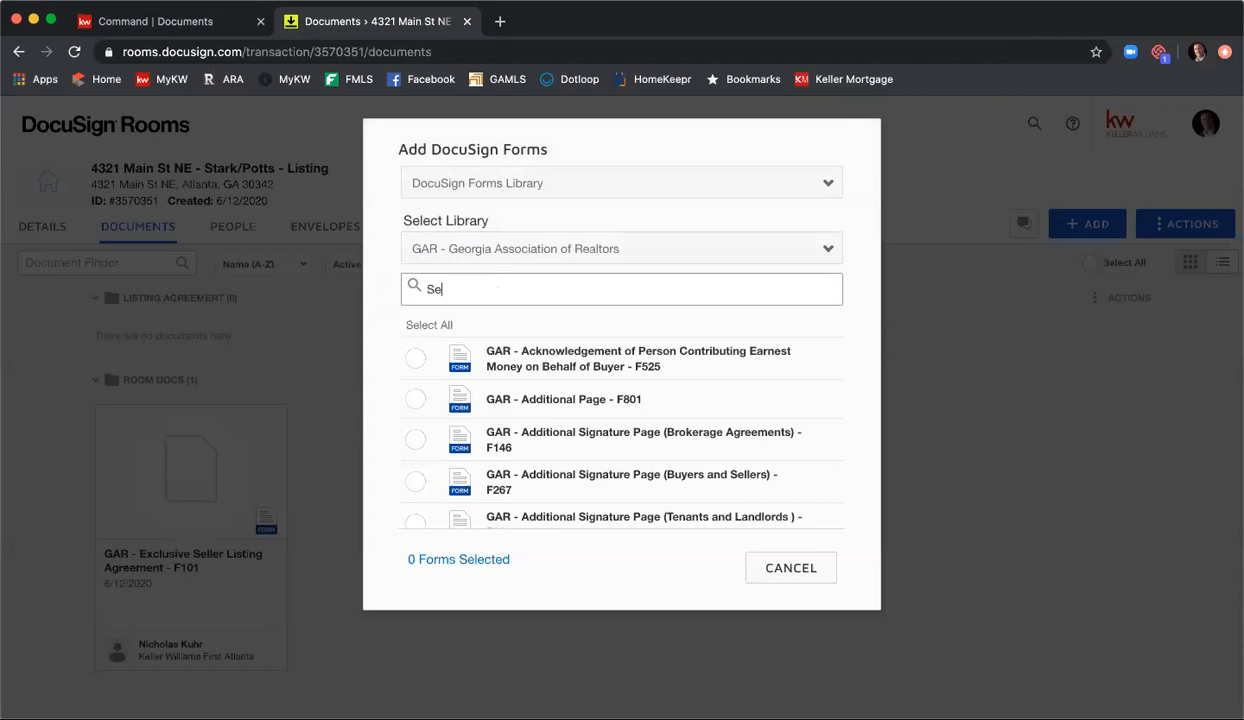
text(ller's Pr)
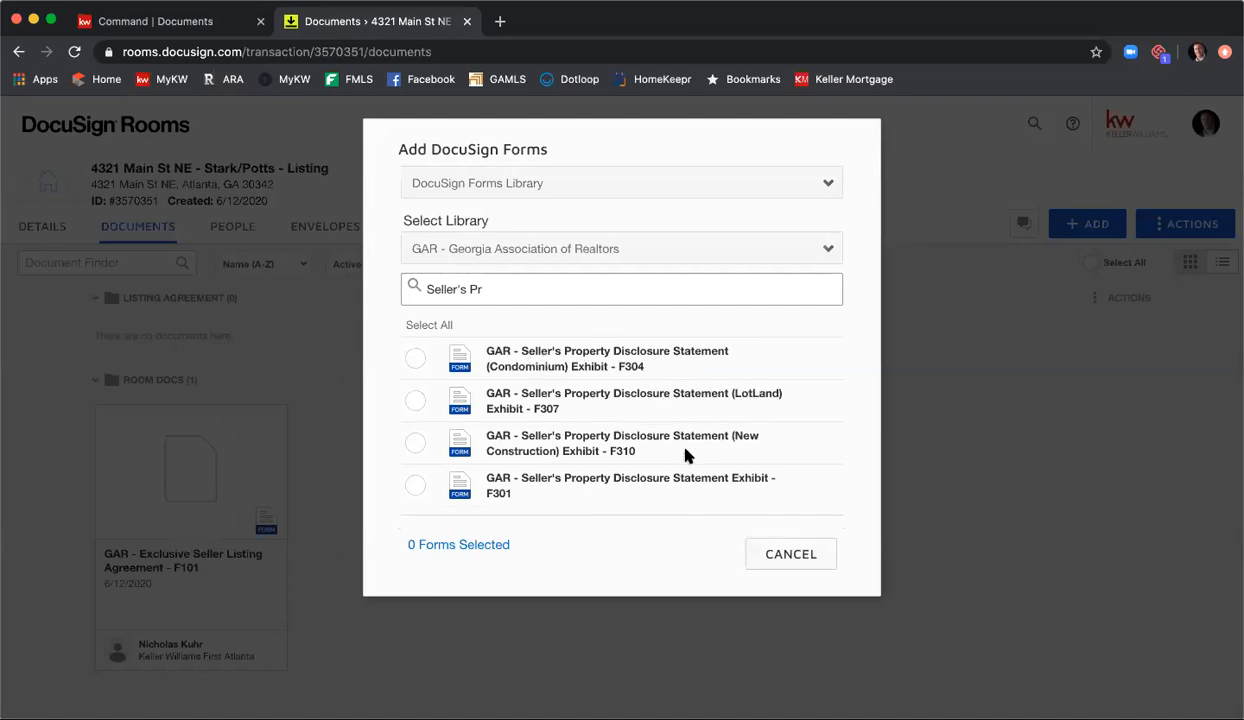
click(415, 486)
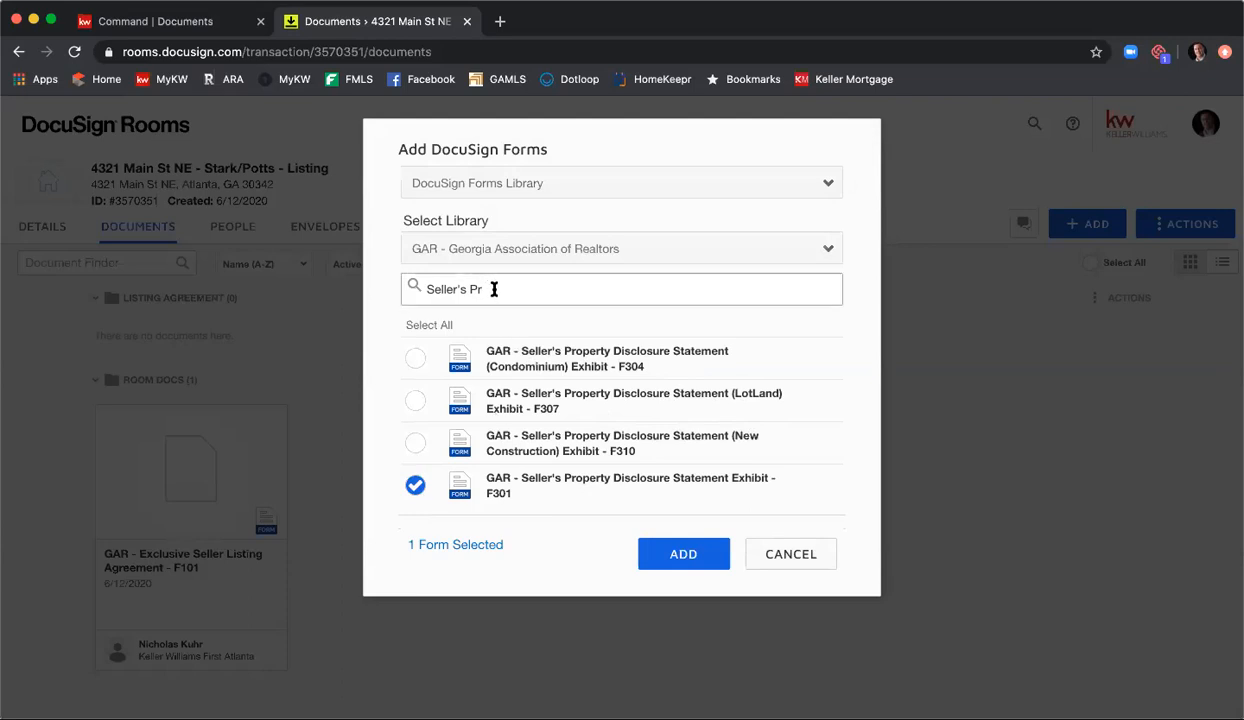
Step: Search for Community and also select Community Association Fees, Disclosures and Related Issues - F322
drag(491, 288, 388, 287)
text(Community)
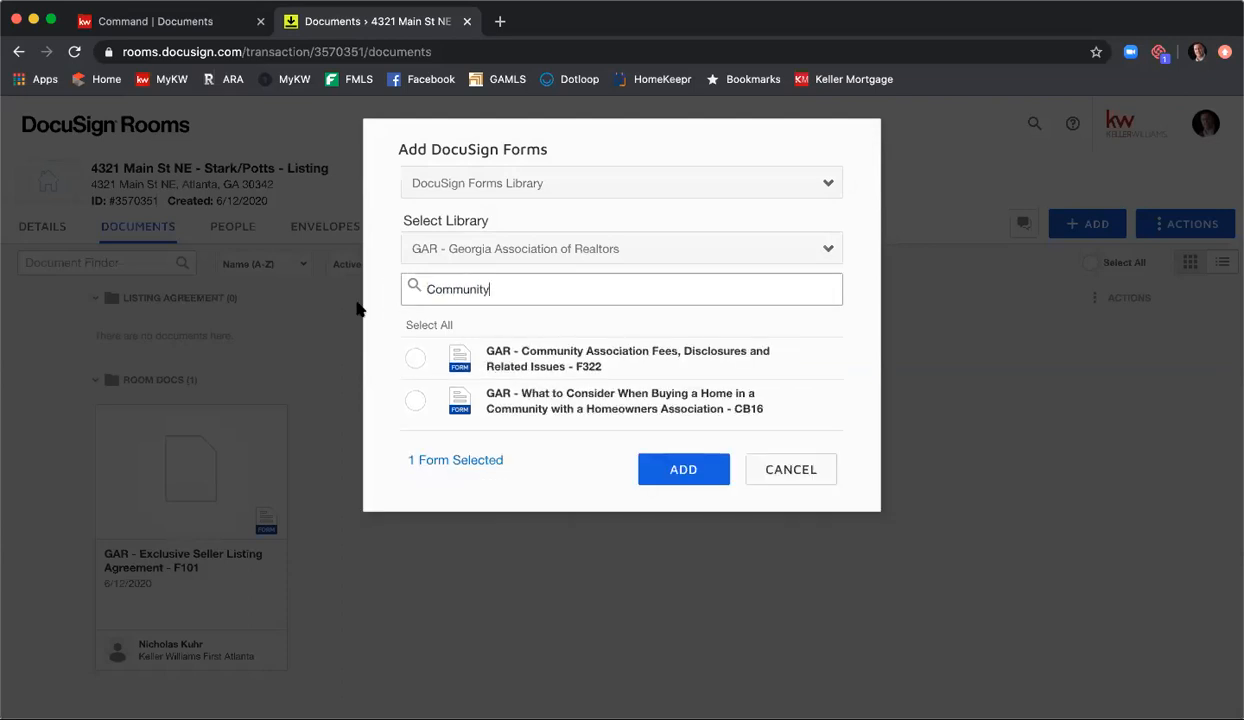
click(413, 359)
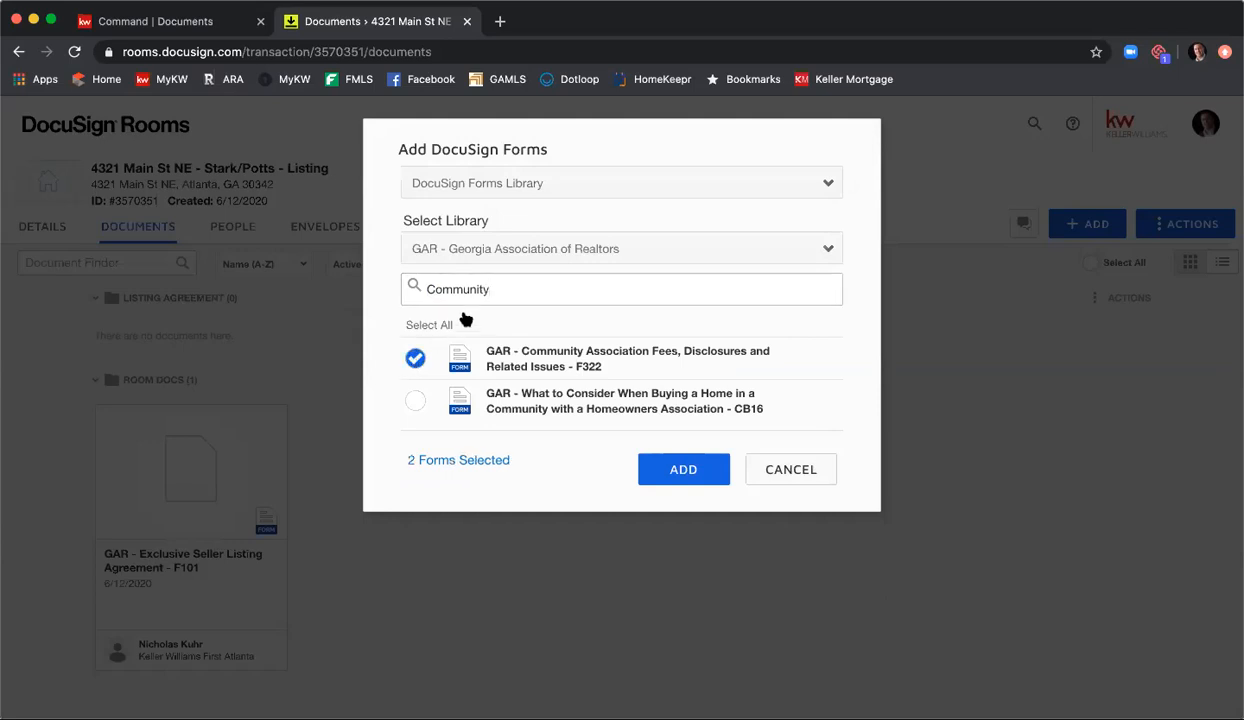
Step: Search for f201, select Purchase and Sale Agreement - F201, and add all selected forms to the room
double_click(510, 294)
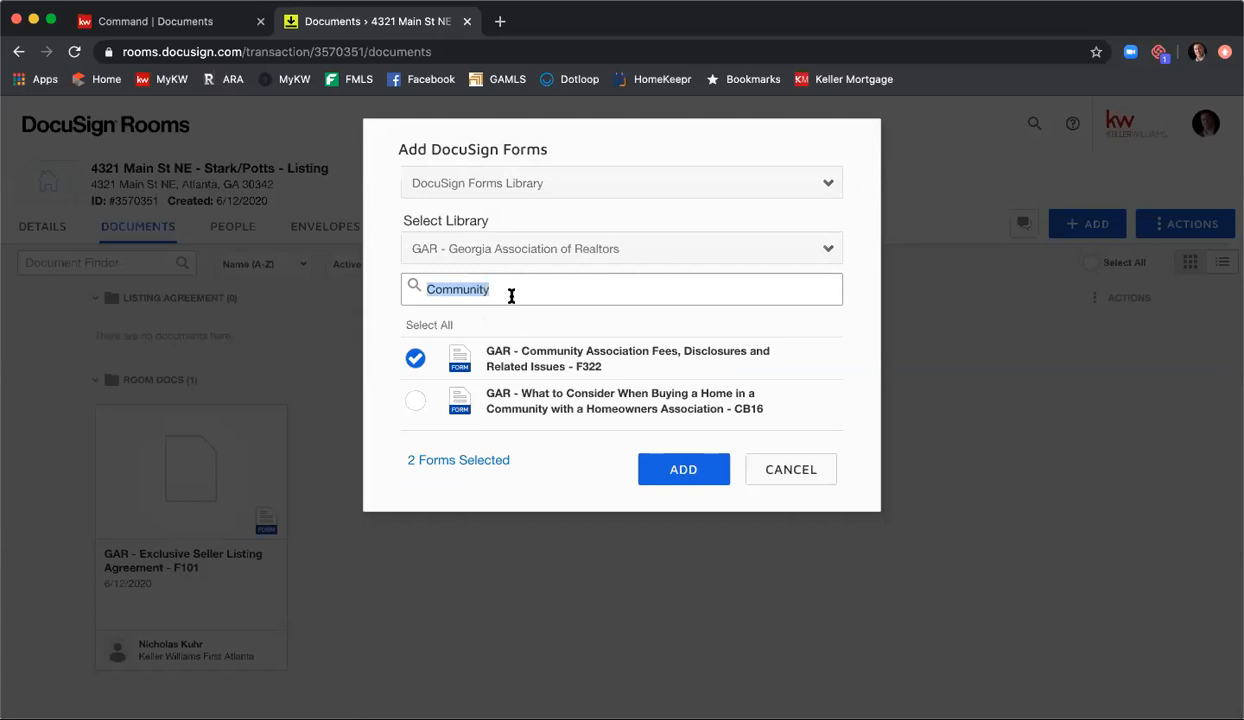
text(f201)
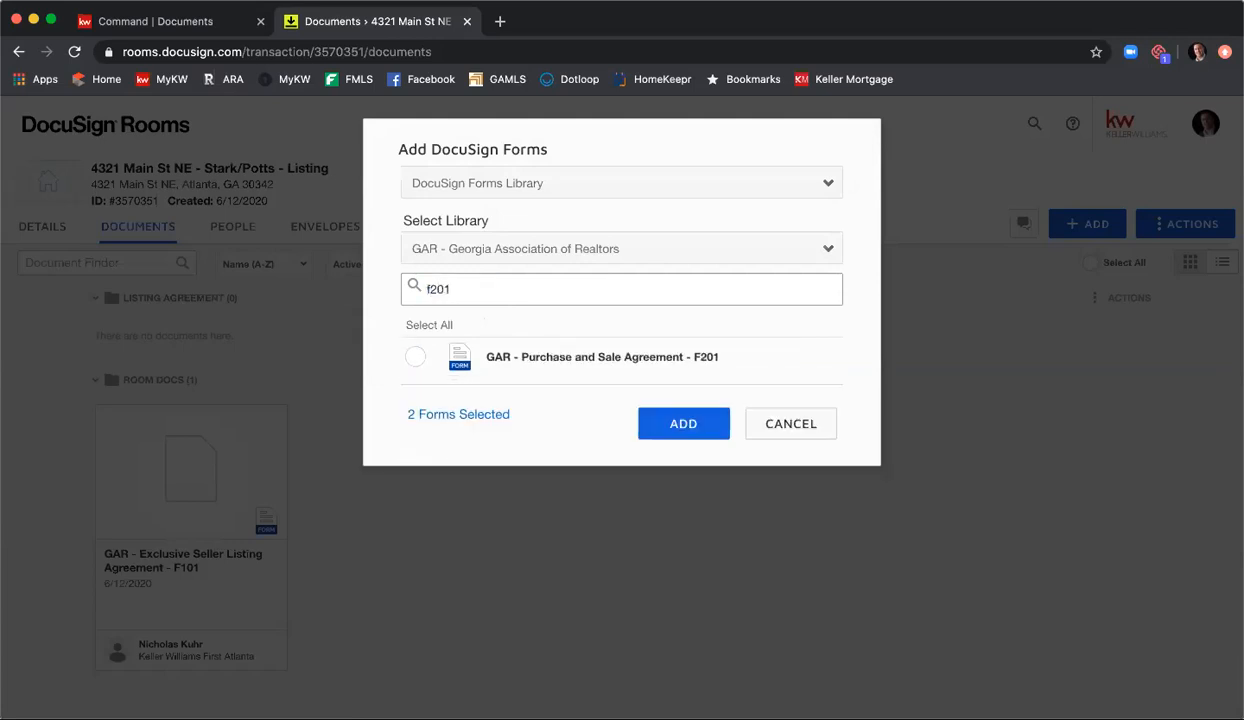
click(416, 358)
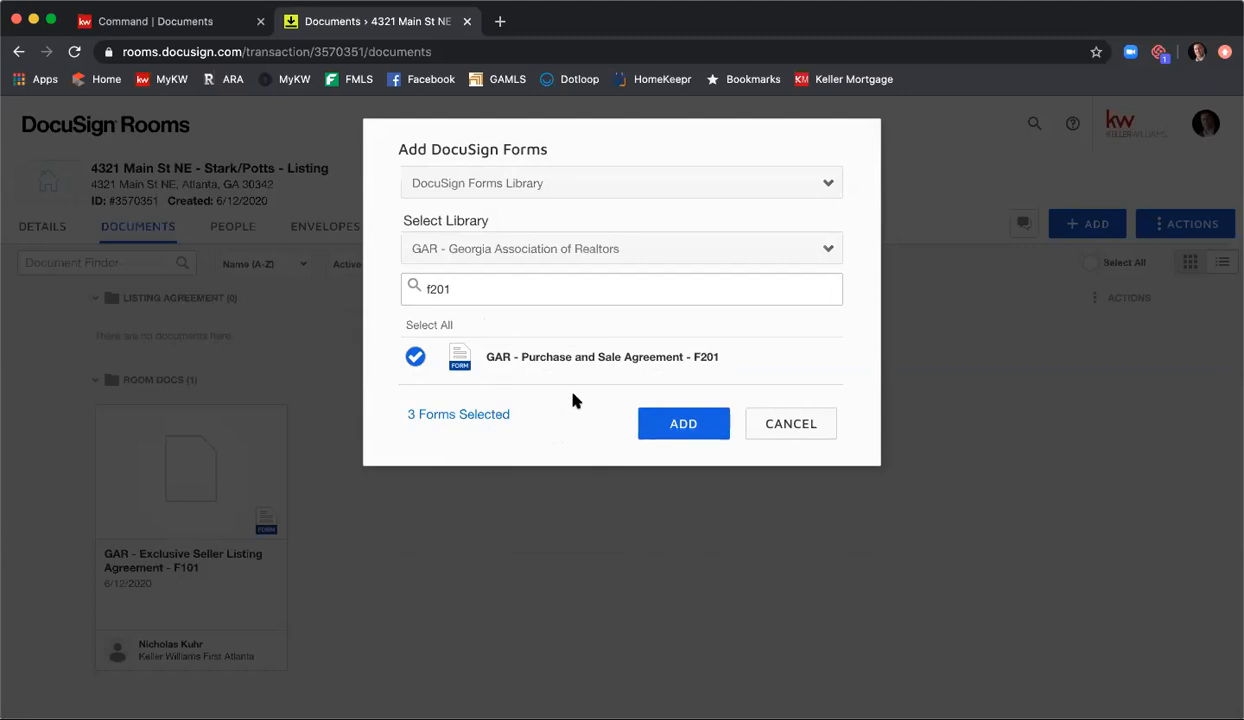
click(678, 424)
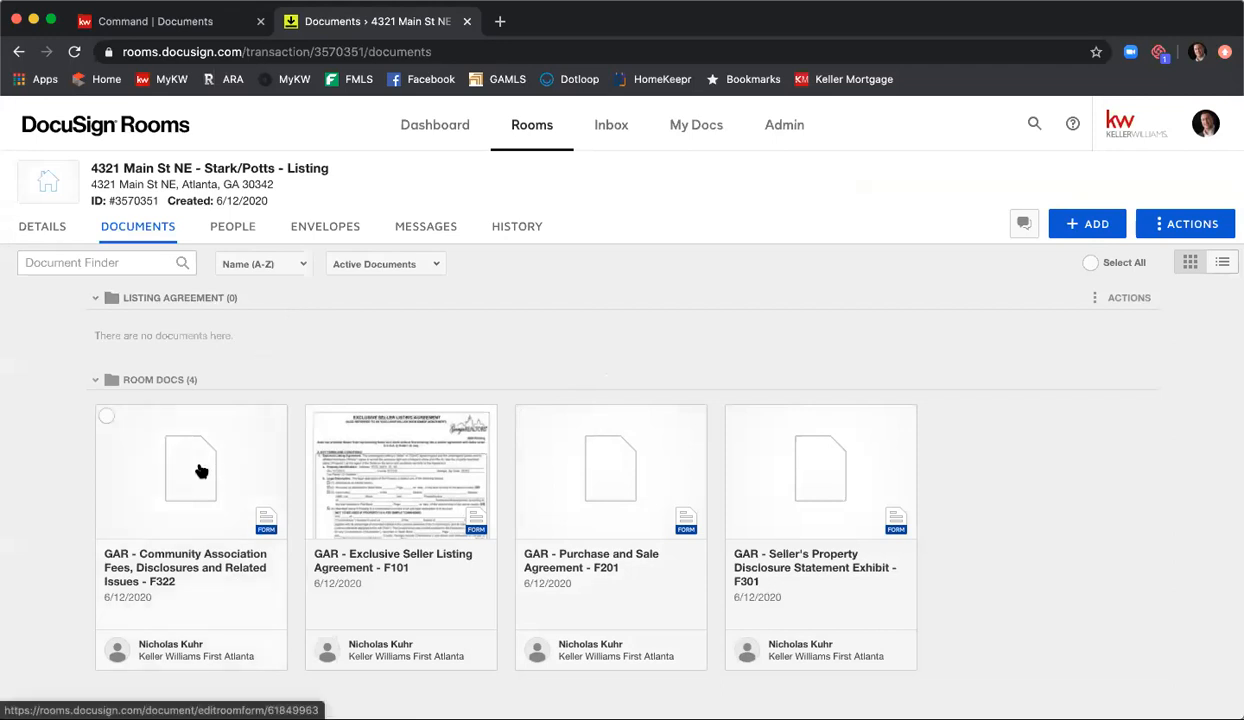
Step: Move the F322, F101 and F301 forms from Room Docs into the Listing Agreement folder
drag(200, 466, 226, 397)
drag(218, 275, 219, 270)
scroll(358, 344, down, 3)
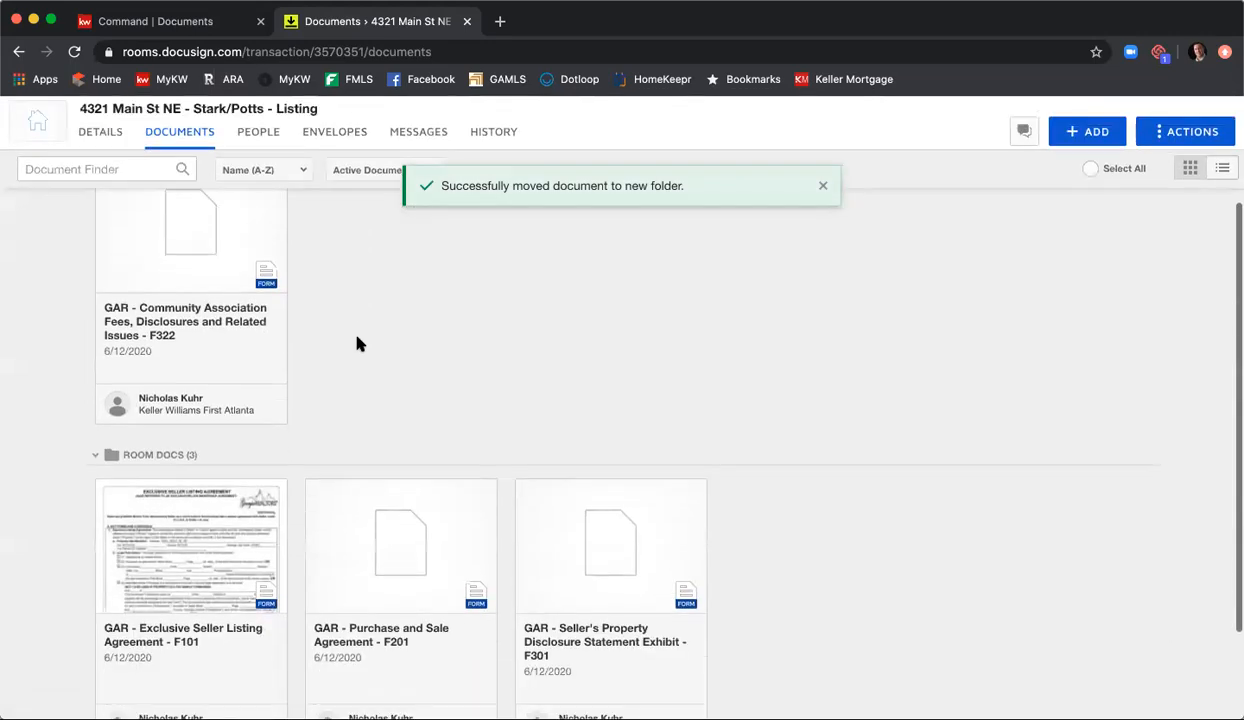
drag(230, 535, 333, 300)
drag(376, 508, 555, 236)
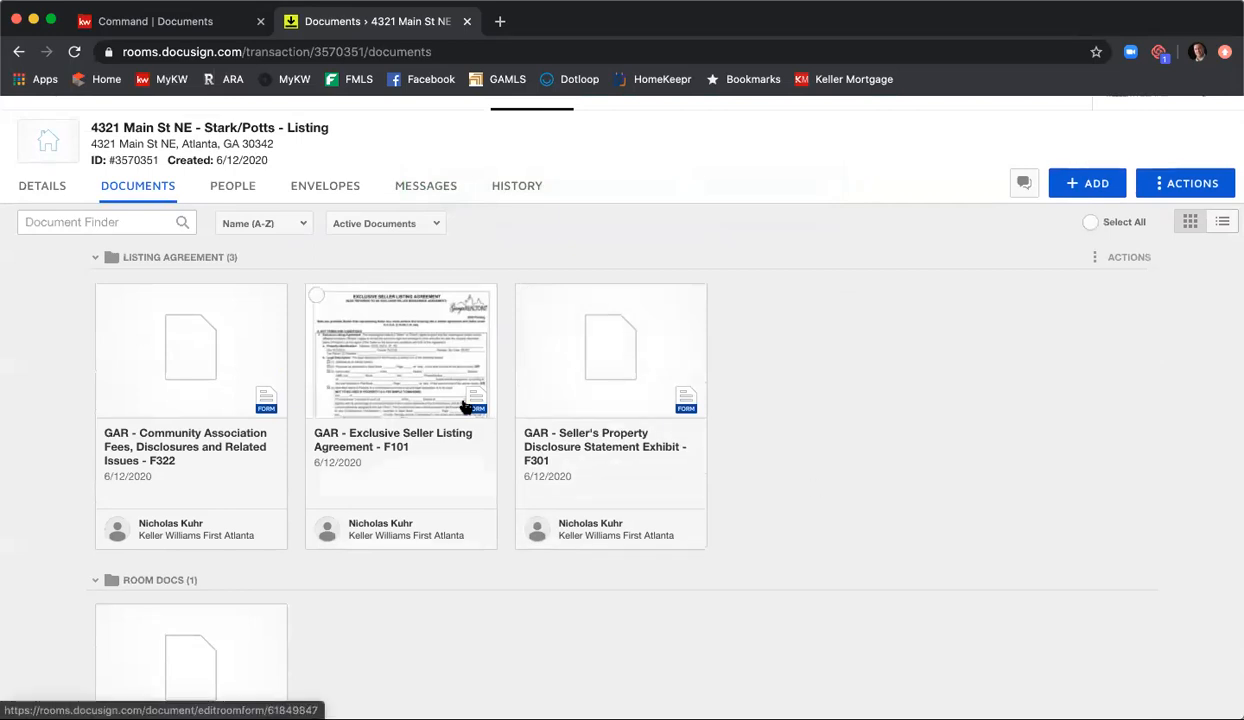
Step: Open the Exclusive Seller Listing Agreement - F101 form from the Listing Agreement folder and fill in the tax parcel ID number
click(394, 370)
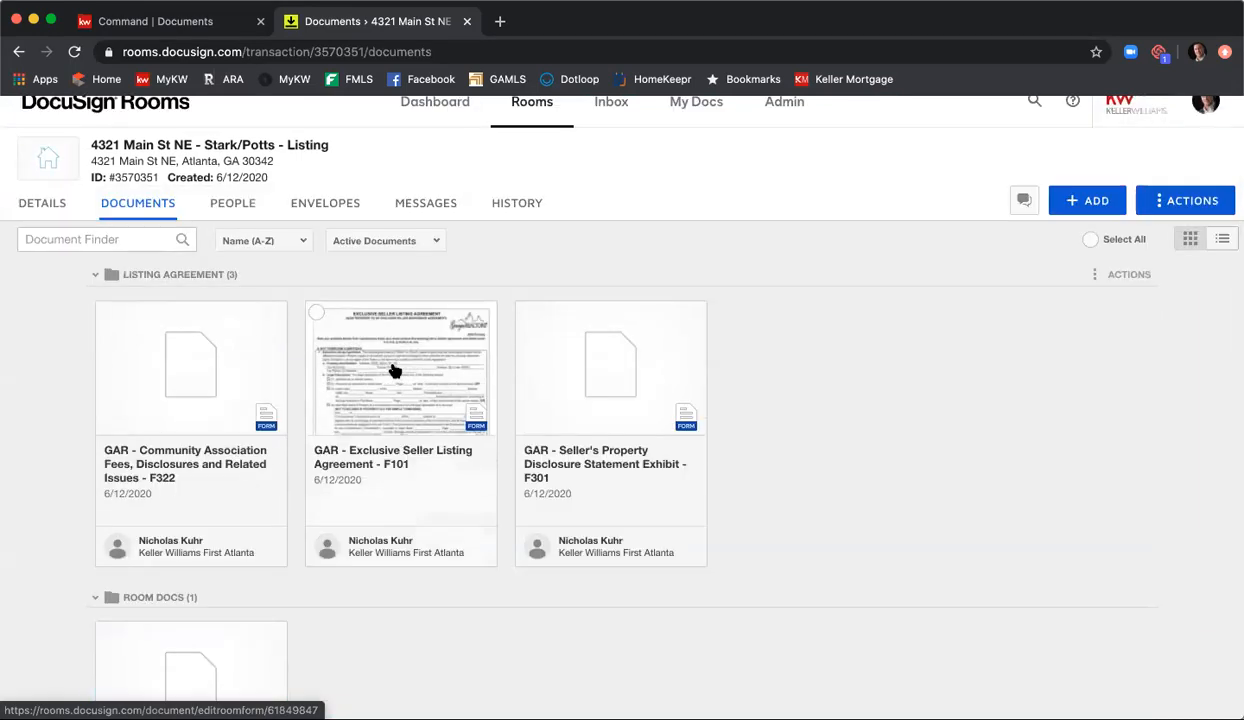
click(394, 370)
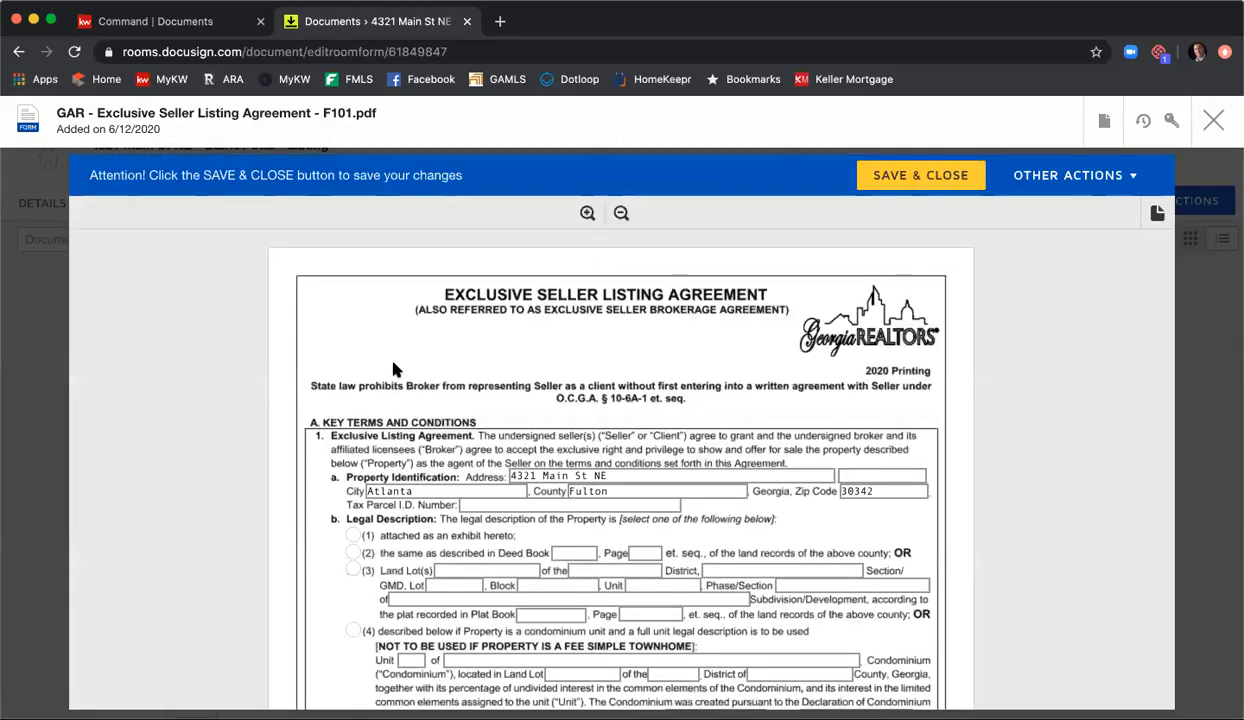
scroll(420, 375, down, 2)
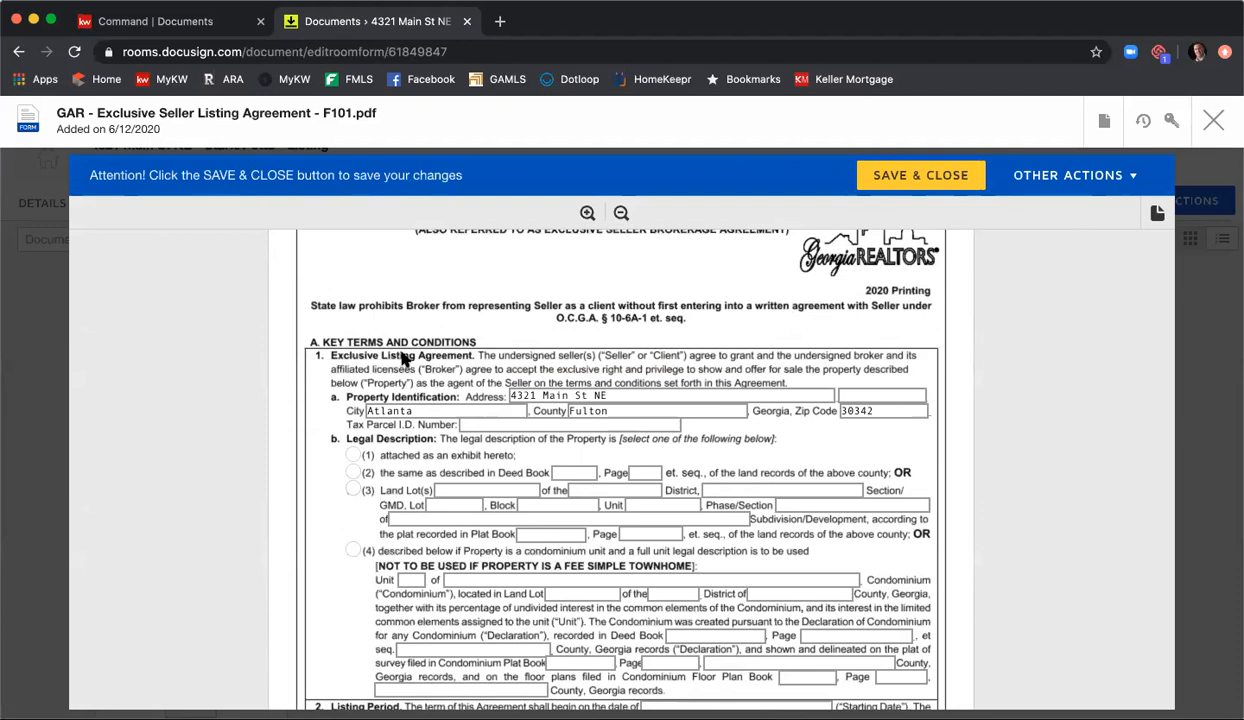
scroll(405, 355, down, 1)
click(518, 370)
text(1234)
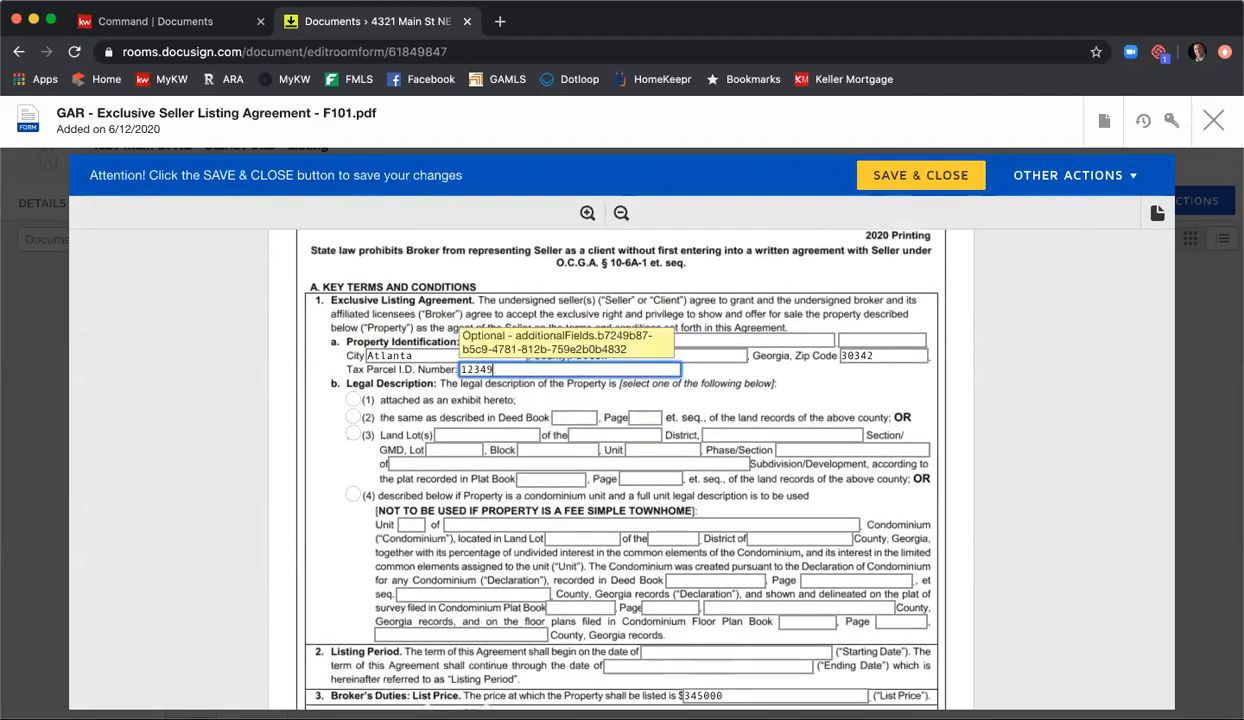
text(567890)
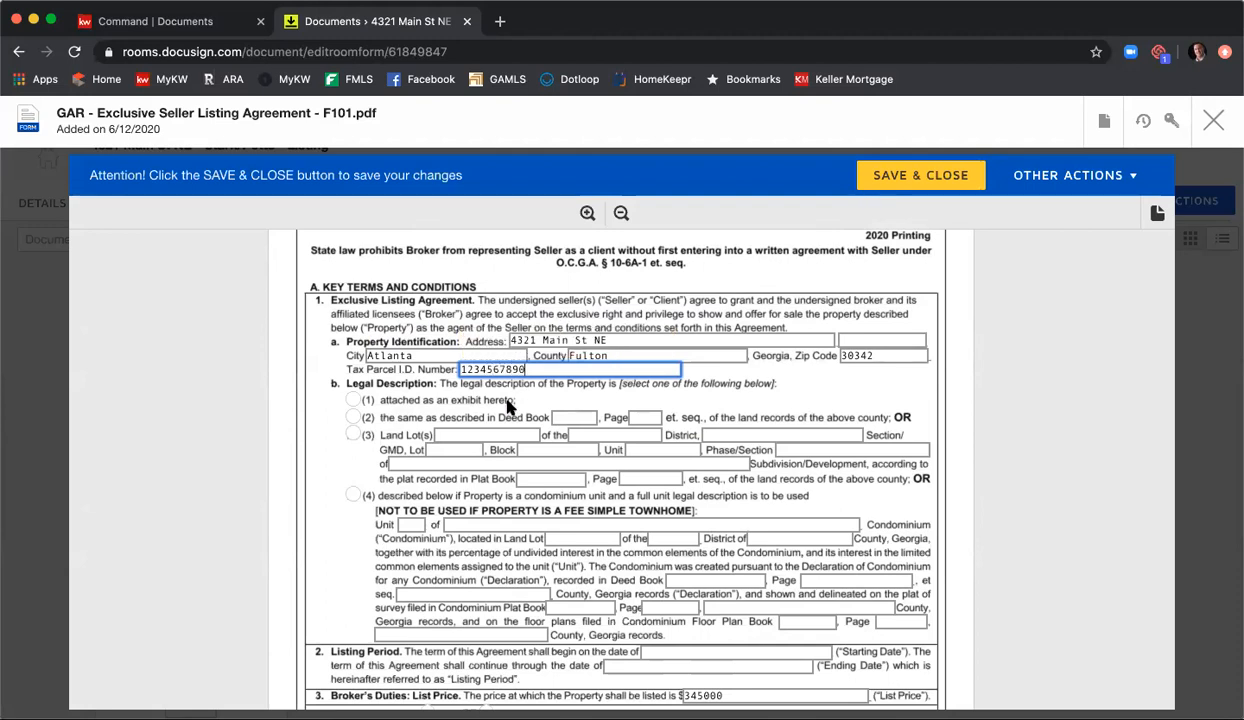
Step: Choose legal description option (2), as described in the deed records, with Deed Book 12345 and Page 123
click(350, 412)
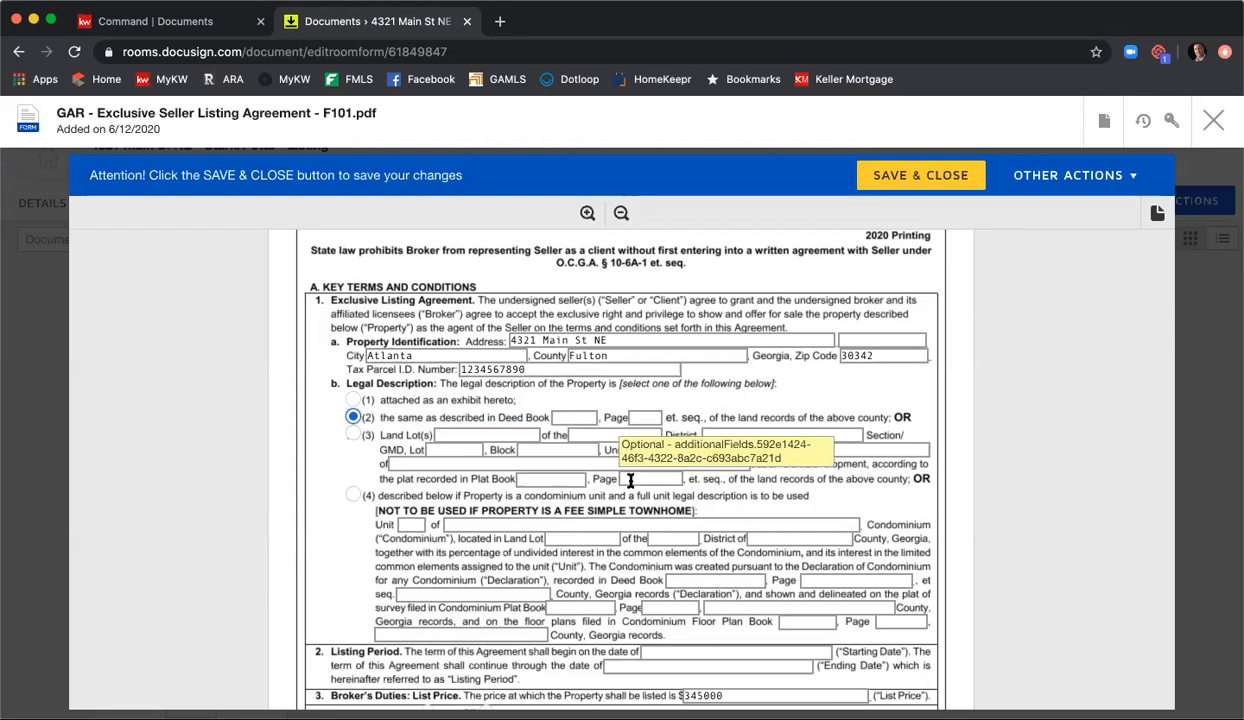
click(568, 418)
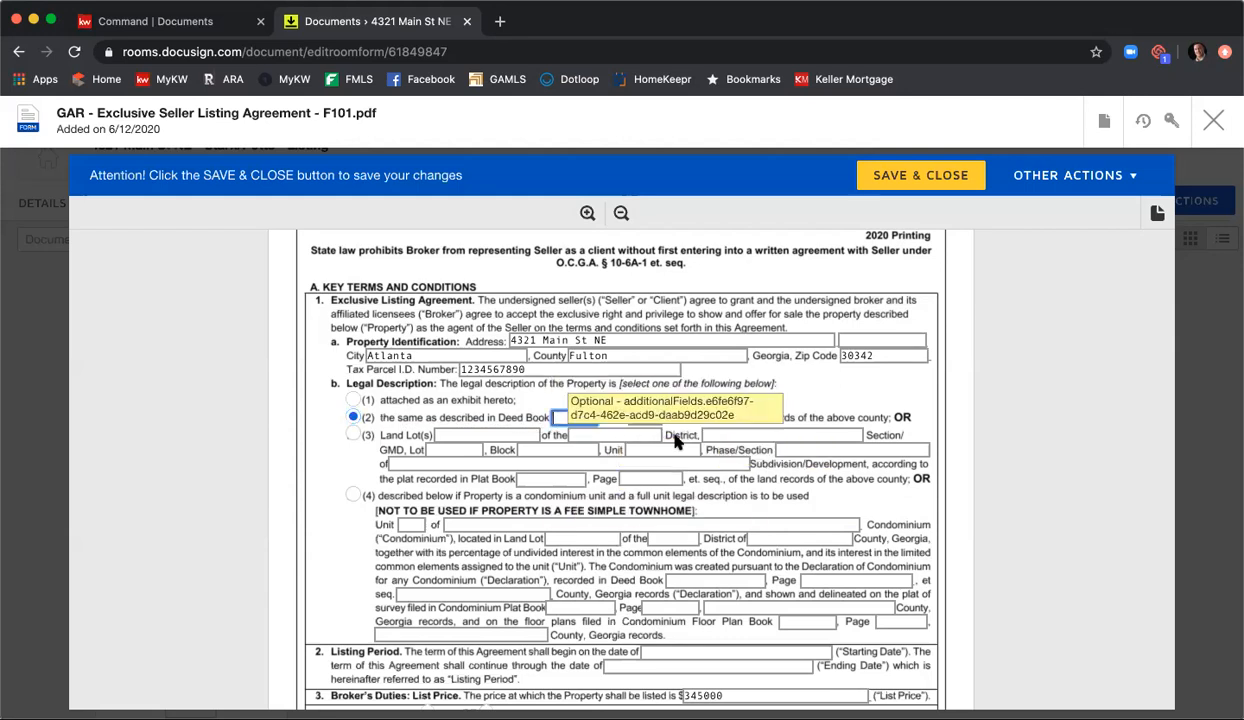
text(12345)
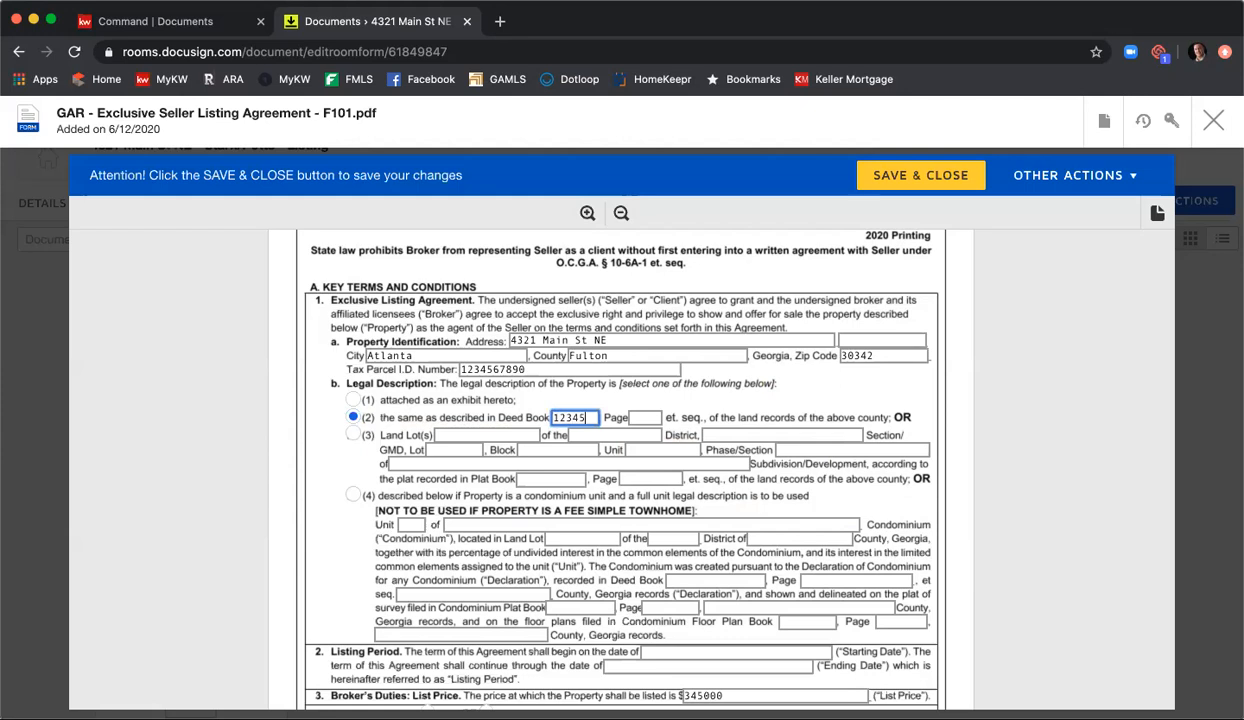
key(Tab)
text(13)
text(23)
Step: Set the listing period's starting date to 6/12/2020 and its ending date to 7/17/2020
scroll(647, 372, down, 3)
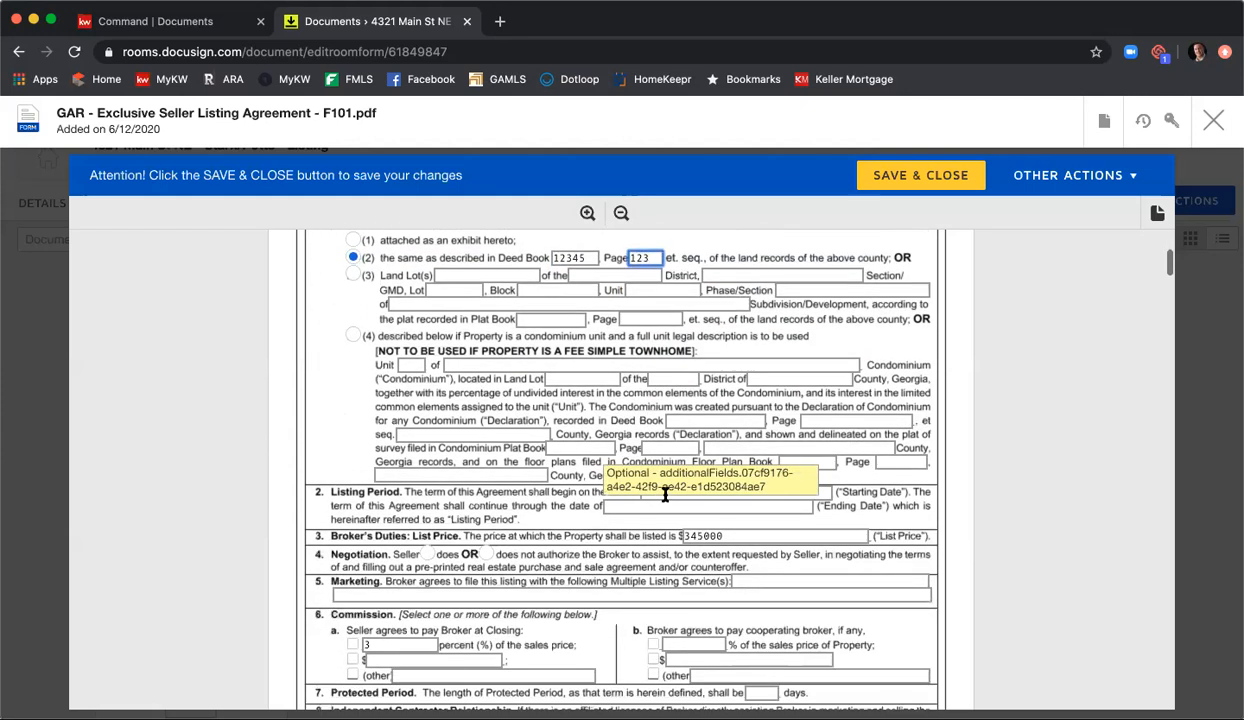
click(665, 494)
text(6/12/2020)
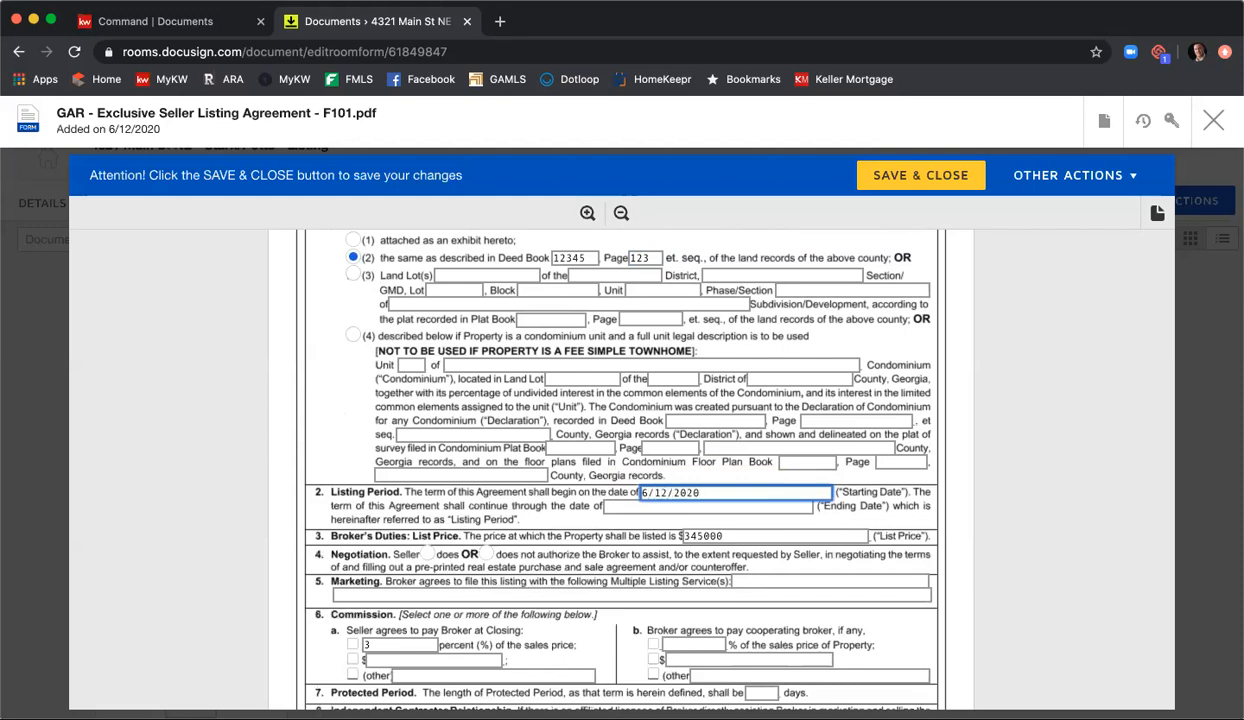
key(Tab)
text(7/)
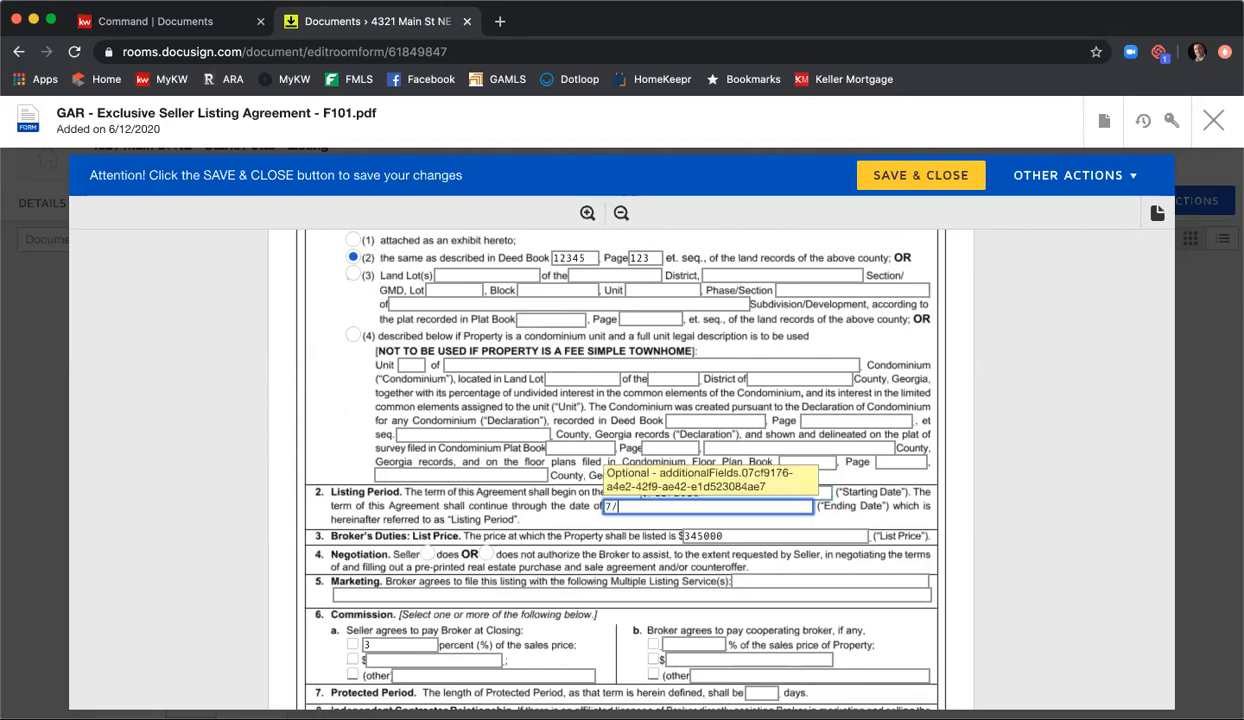
text(17/2020)
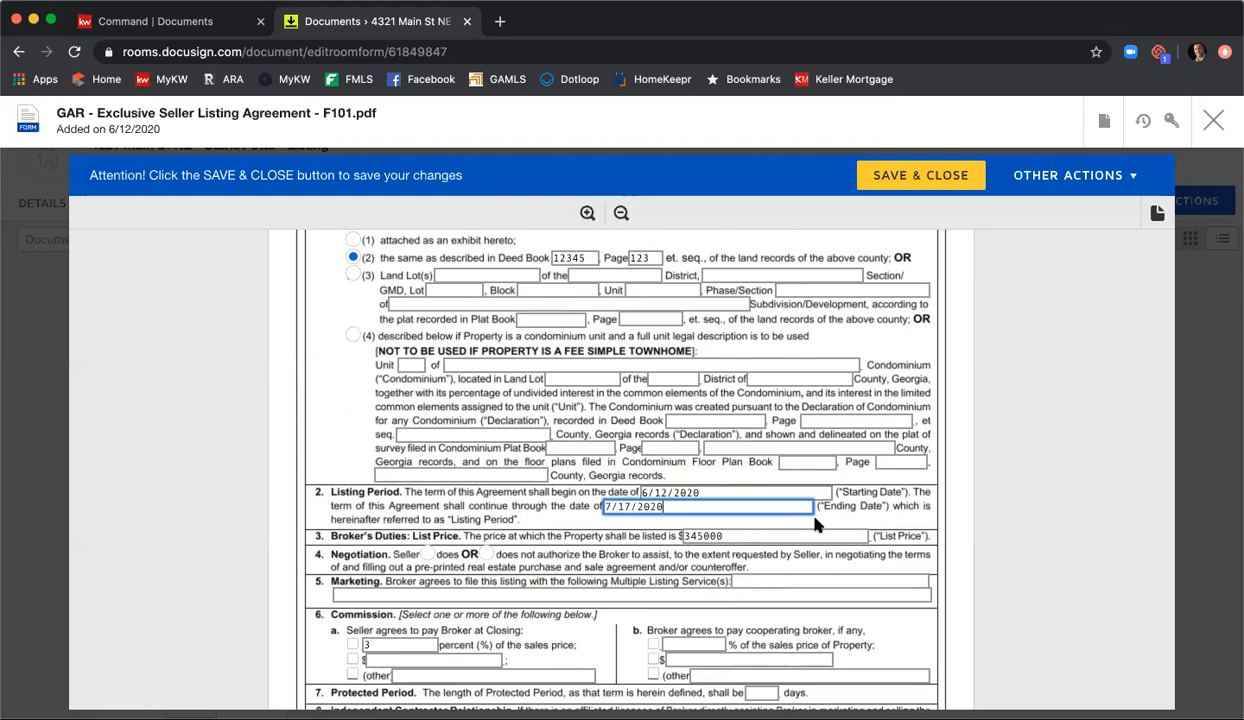
Step: Mark that the seller does authorize negotiation assistance and enter "FMLS, GAMLS, & KWLS" as the multiple listing services
key(Tab)
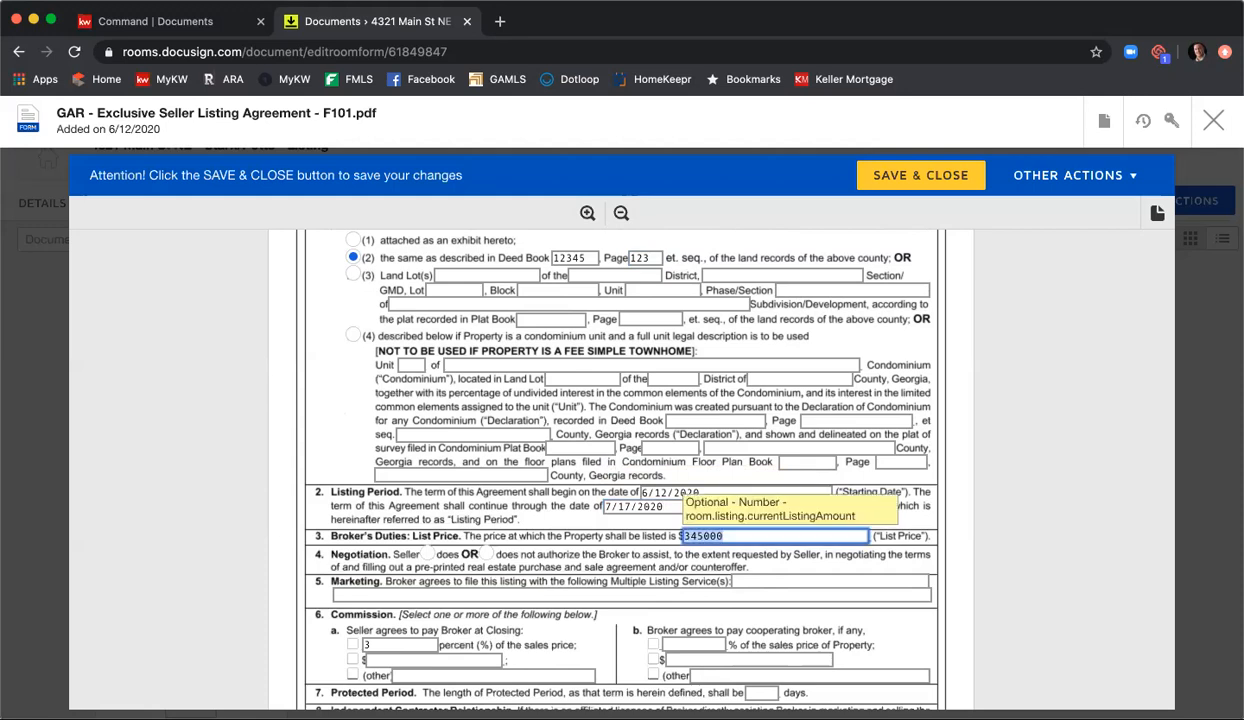
key(Tab)
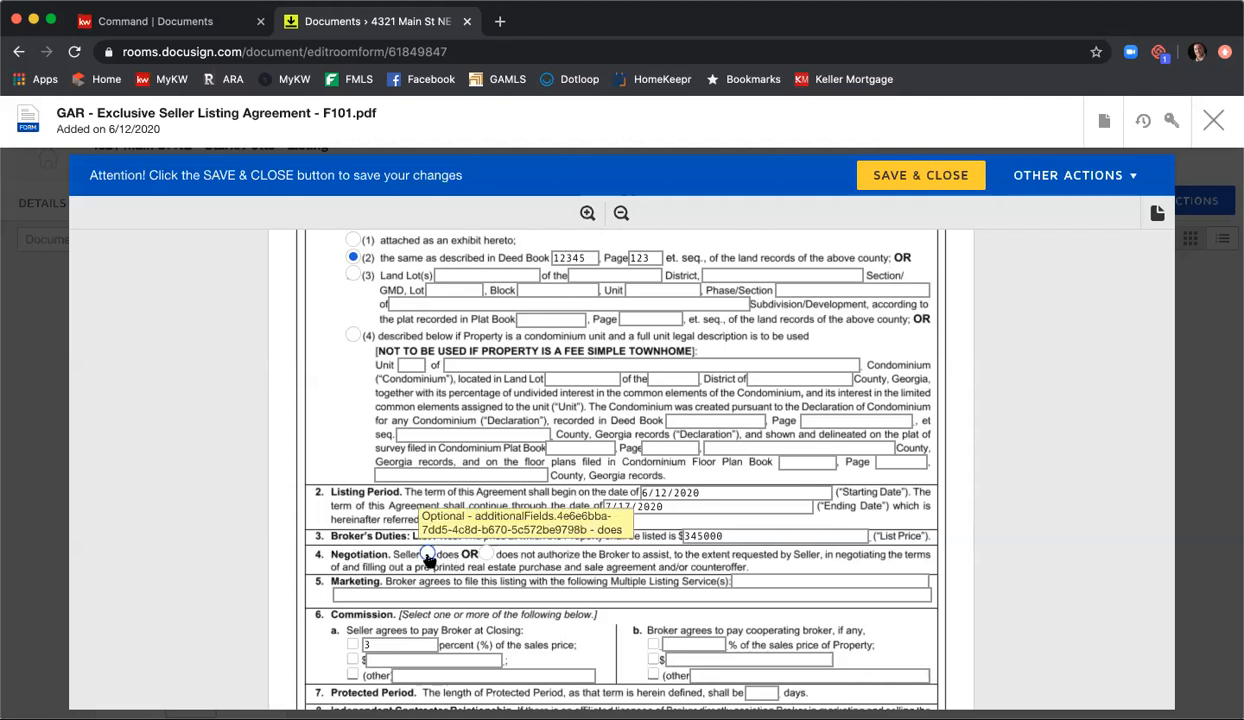
click(427, 555)
click(791, 580)
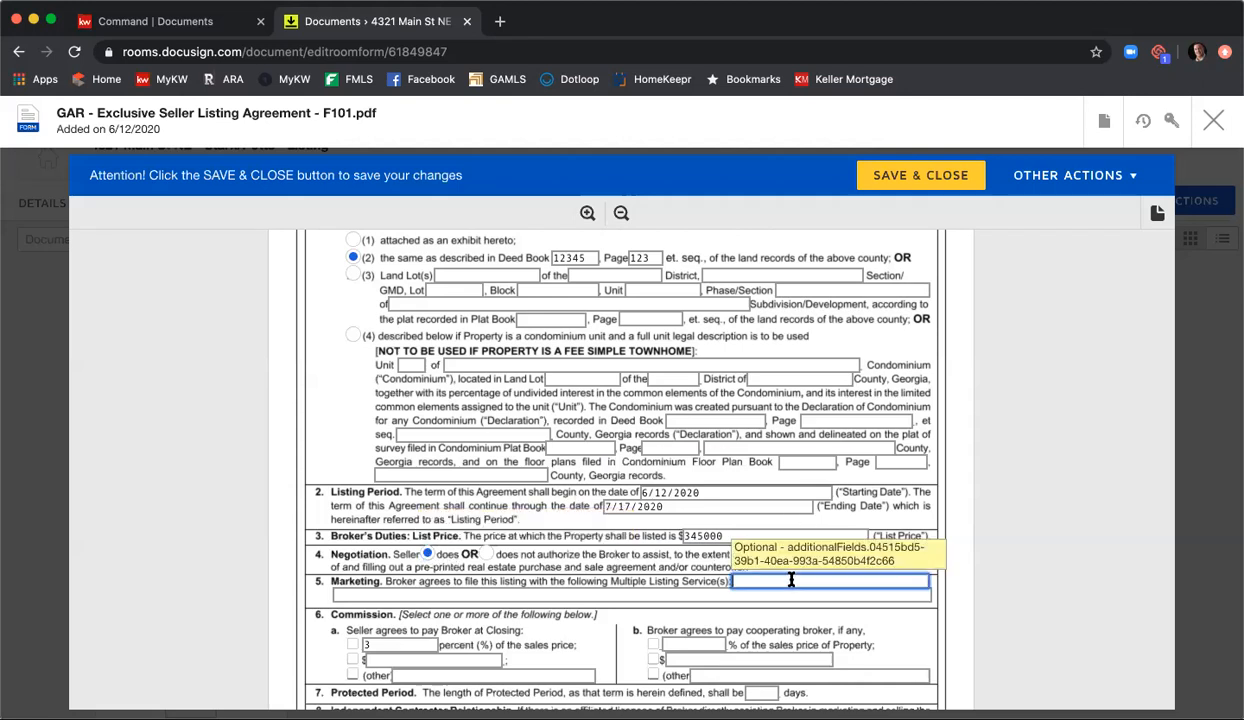
text(FMLS, GAMLS, & KWLS)
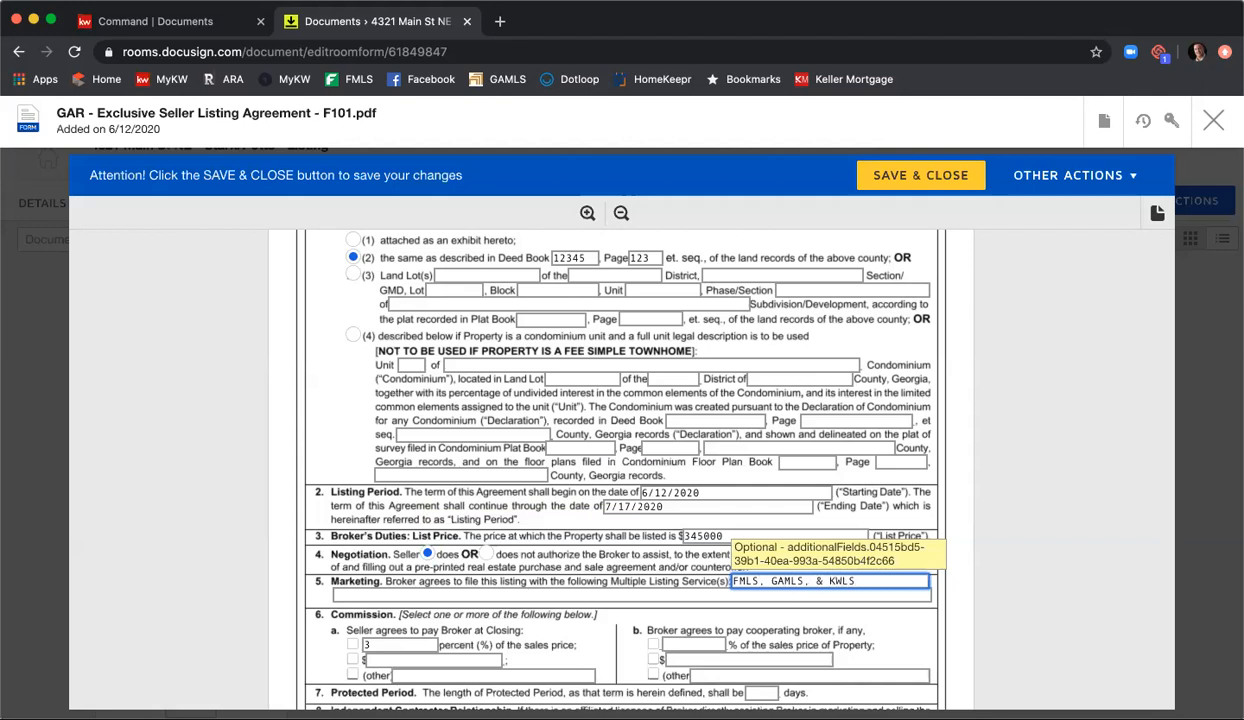
Step: Select the percentage commission for seller and cooperating broker, with 3% for the cooperating broker, and set the protected period to 90 days
scroll(800, 581, down, 2)
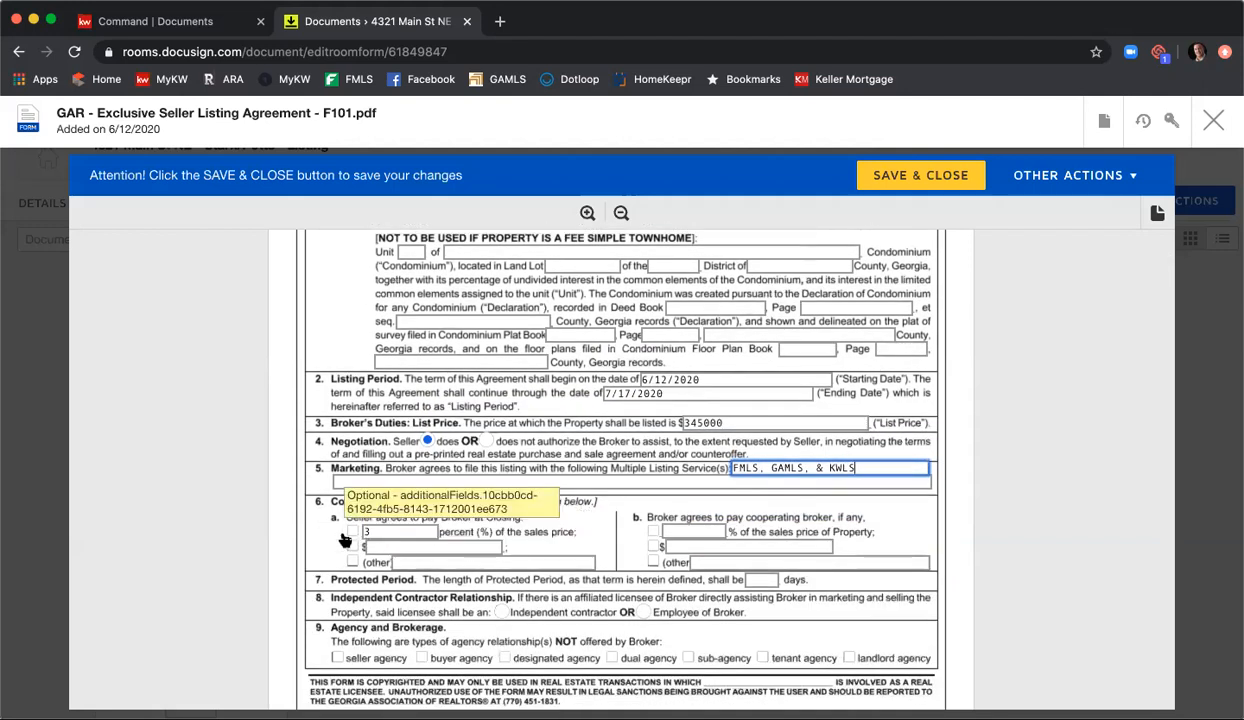
click(352, 531)
click(653, 531)
click(672, 527)
scroll(678, 538, down, 1)
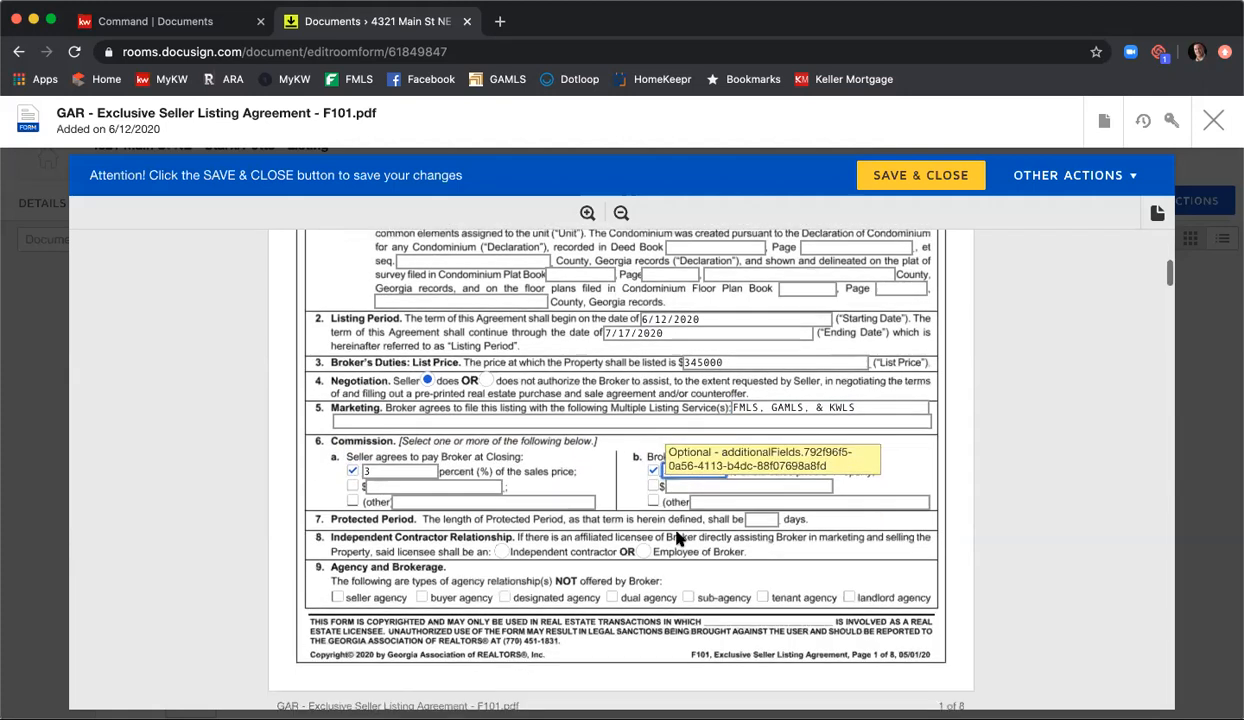
click(768, 507)
text(90)
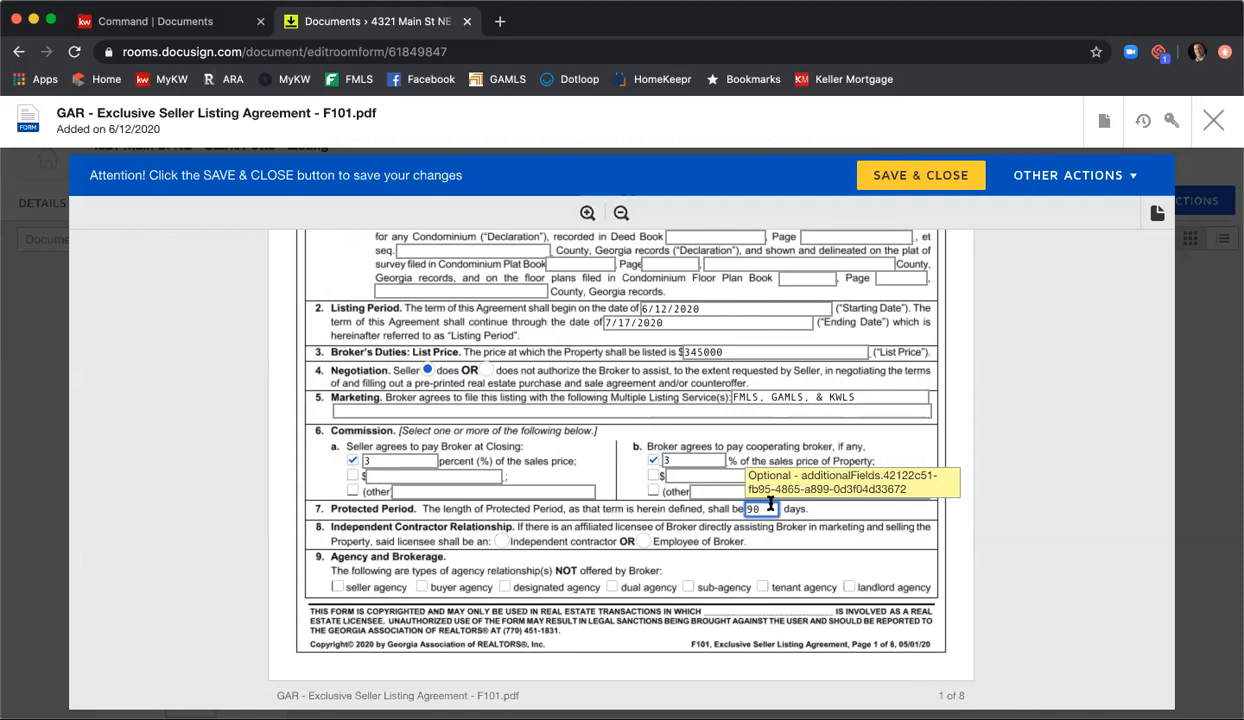
Step: Set the licensee relationship to independent contractor and mark dual agency and sub-agency as not offered by the broker
click(501, 541)
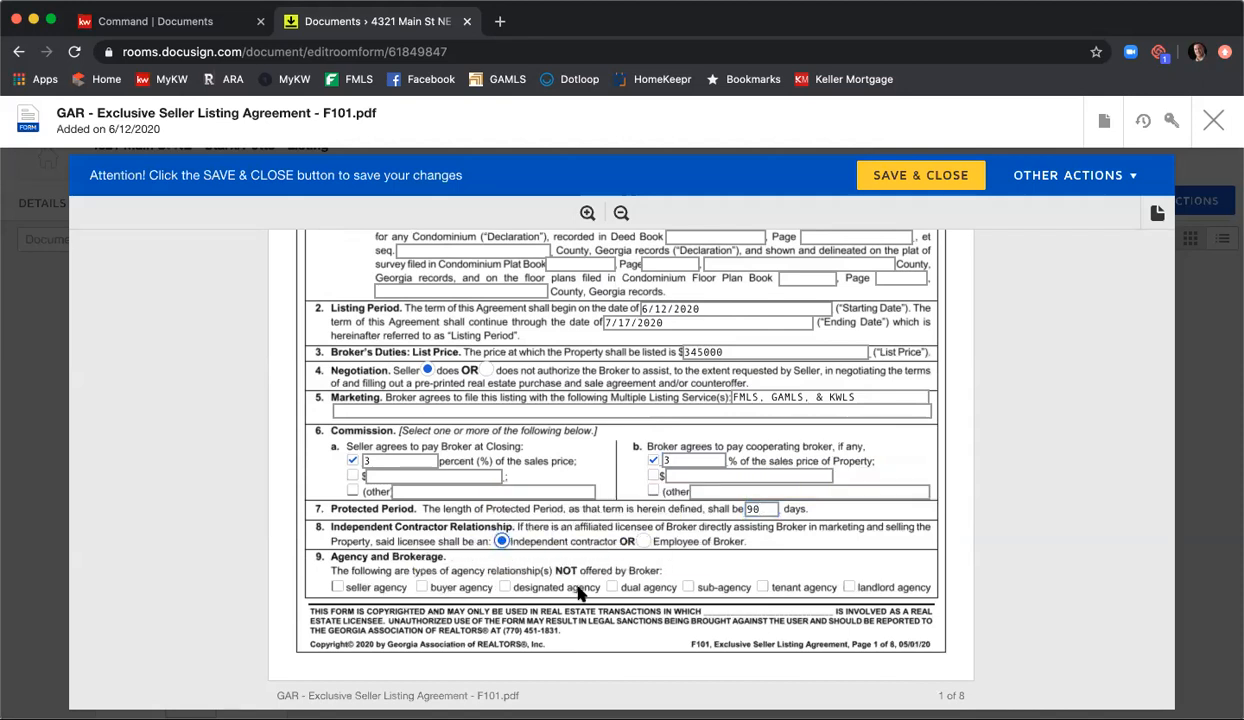
click(611, 587)
click(688, 587)
Step: Mark brochures GAR CB01, CB04, CB07 and CB08 as received by the seller in section 9
scroll(940, 485, down, 2)
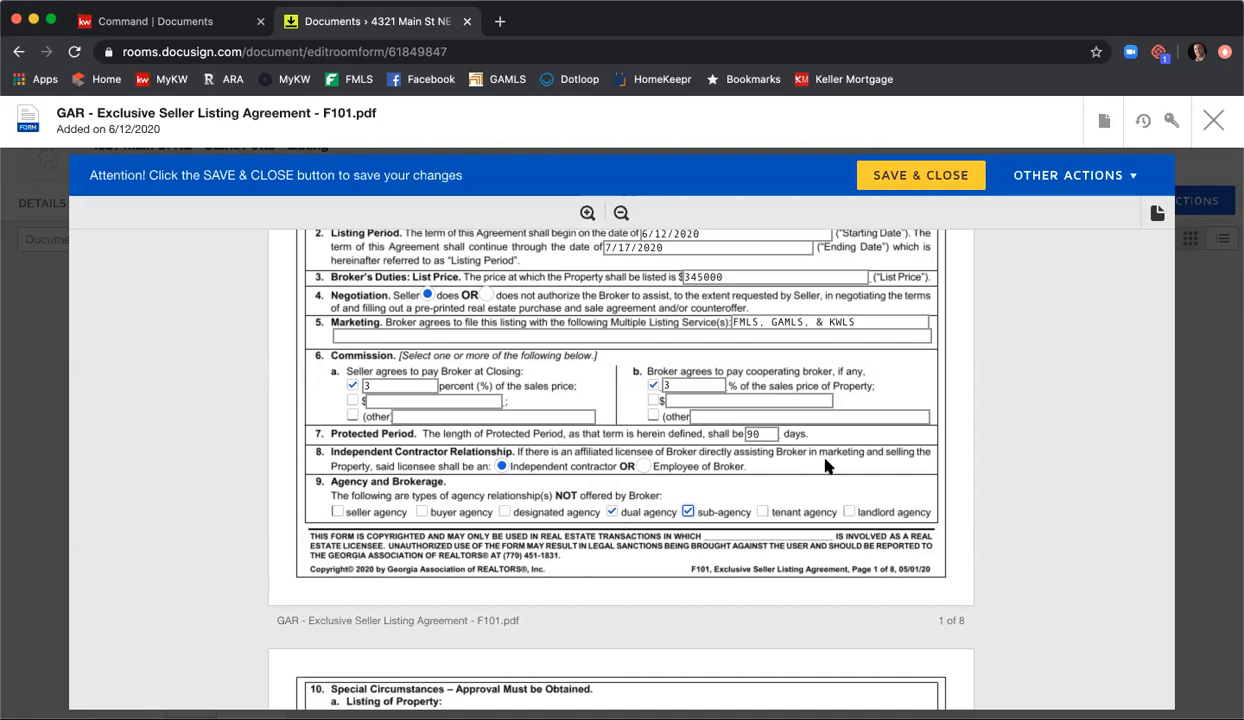
scroll(831, 456, down, 2)
scroll(831, 456, down, 5)
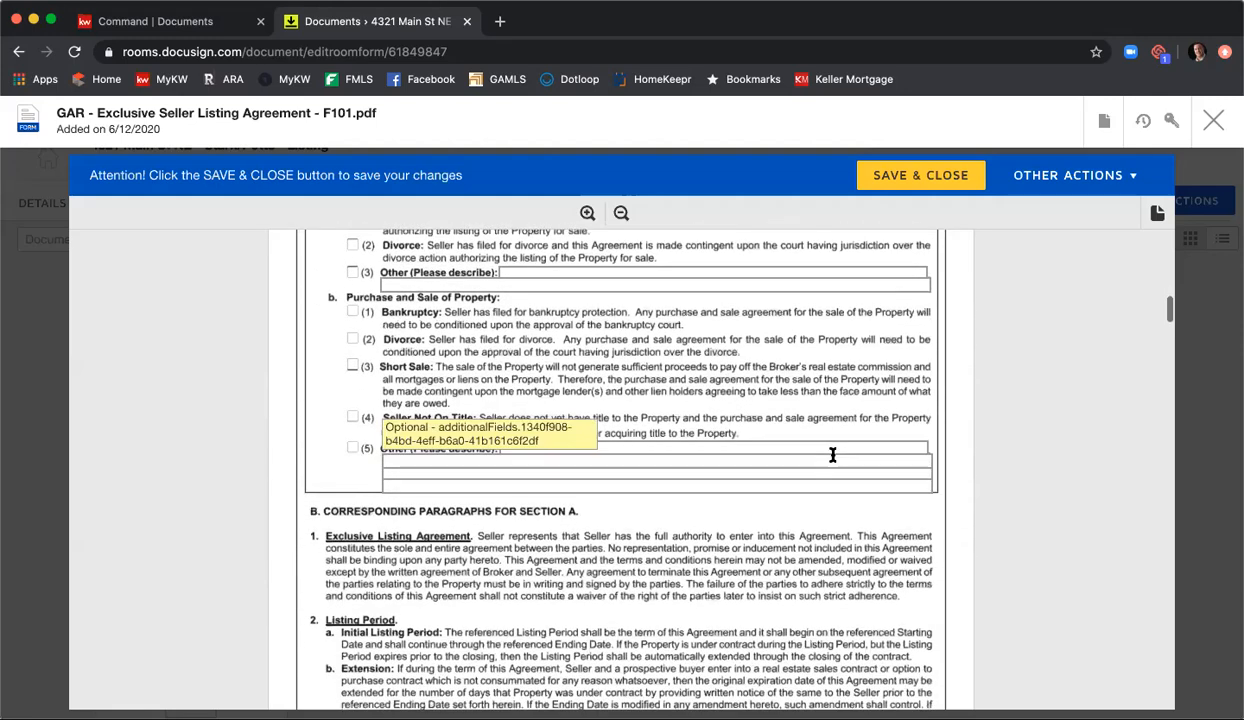
scroll(650, 400, down, 6)
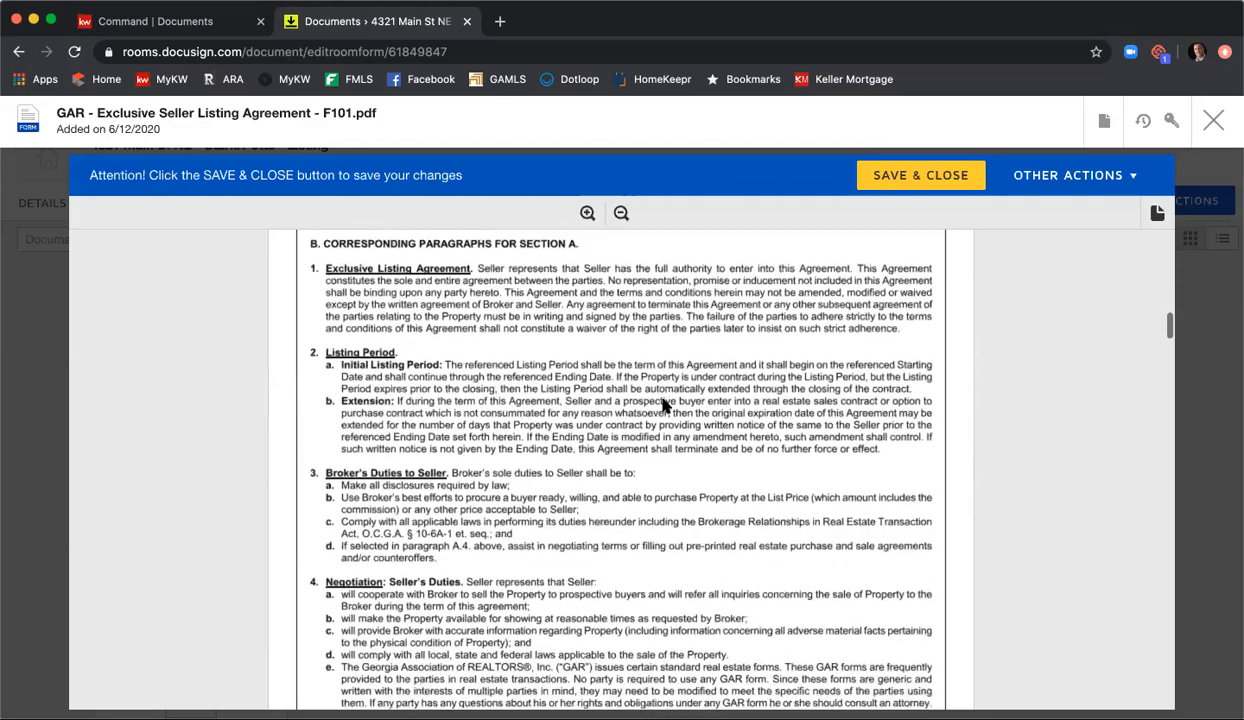
scroll(664, 404, down, 12)
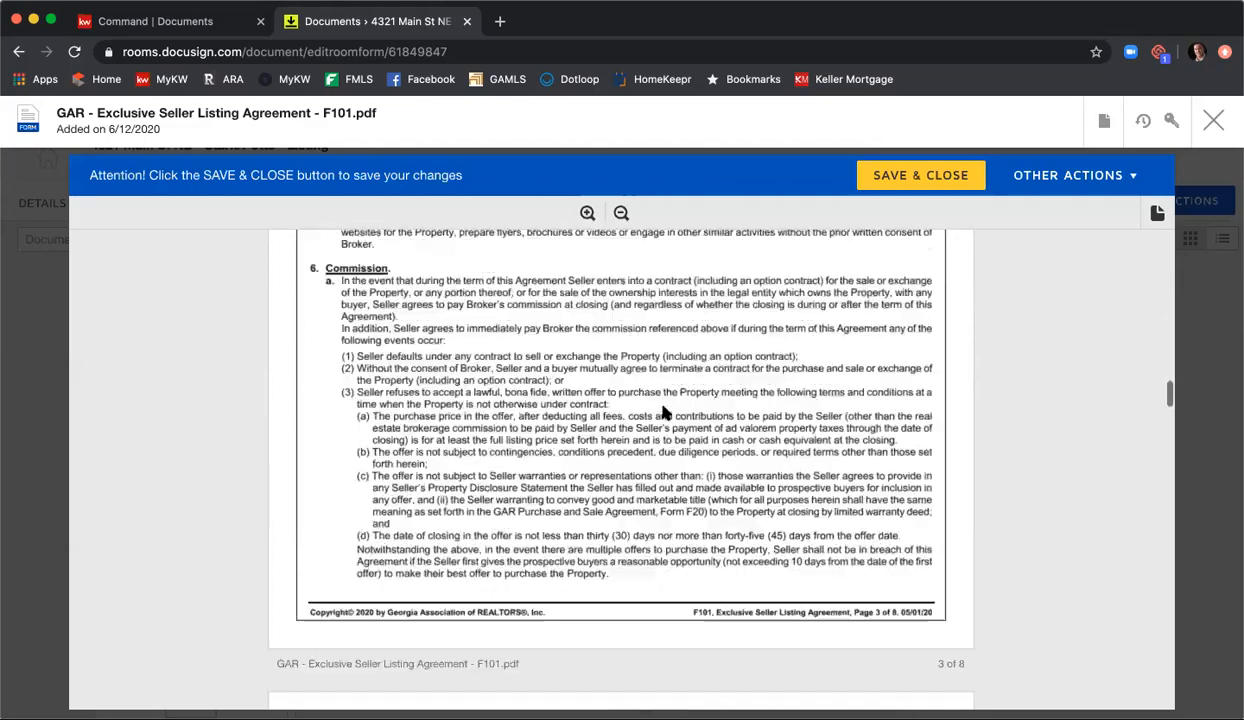
scroll(664, 416, down, 15)
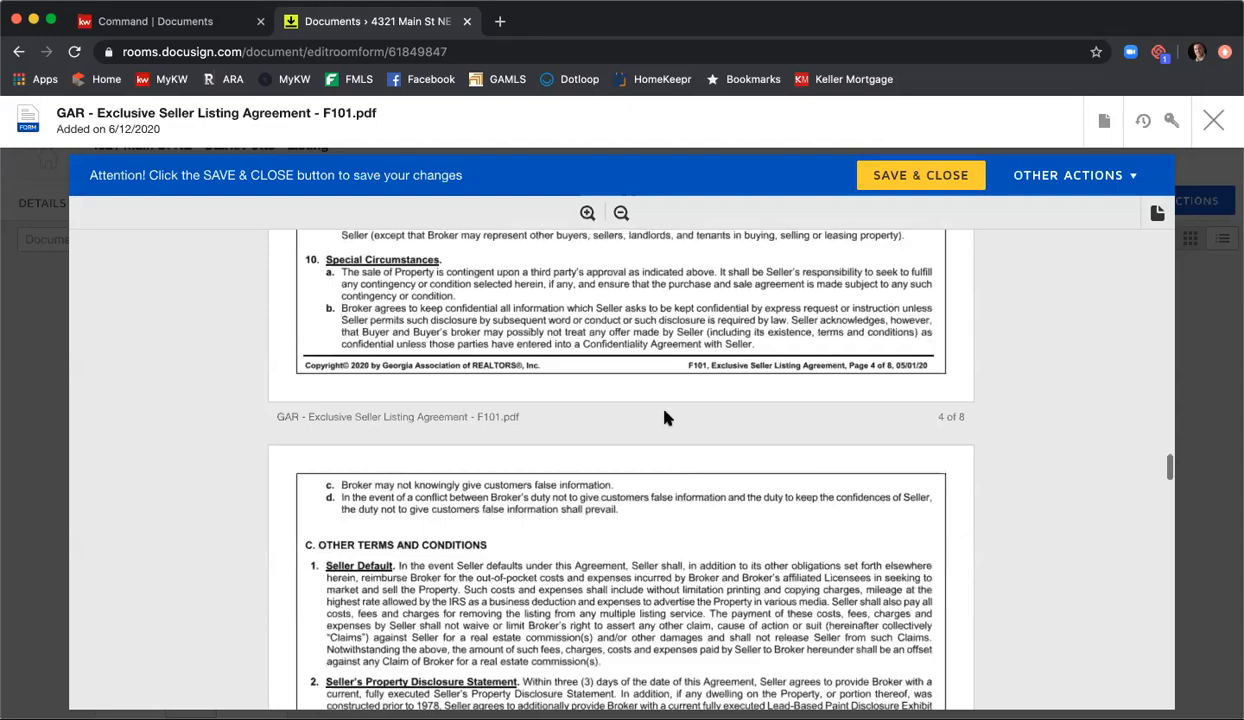
scroll(666, 417, down, 15)
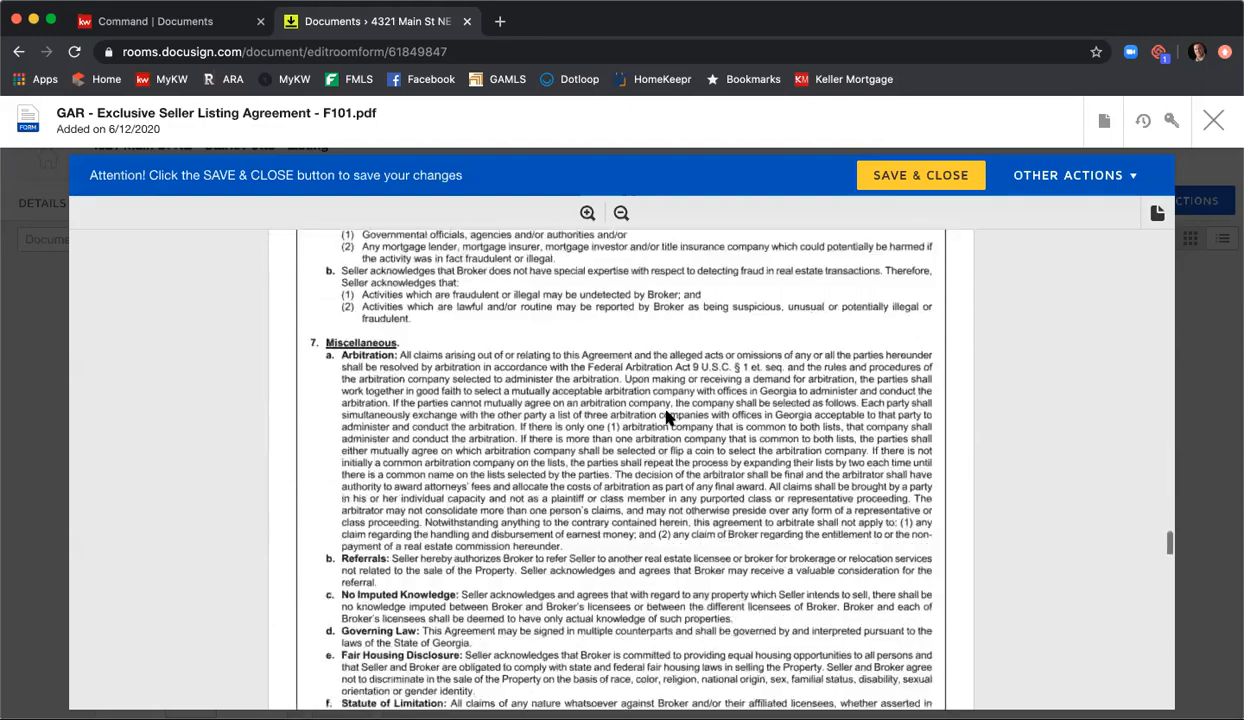
scroll(666, 417, down, 12)
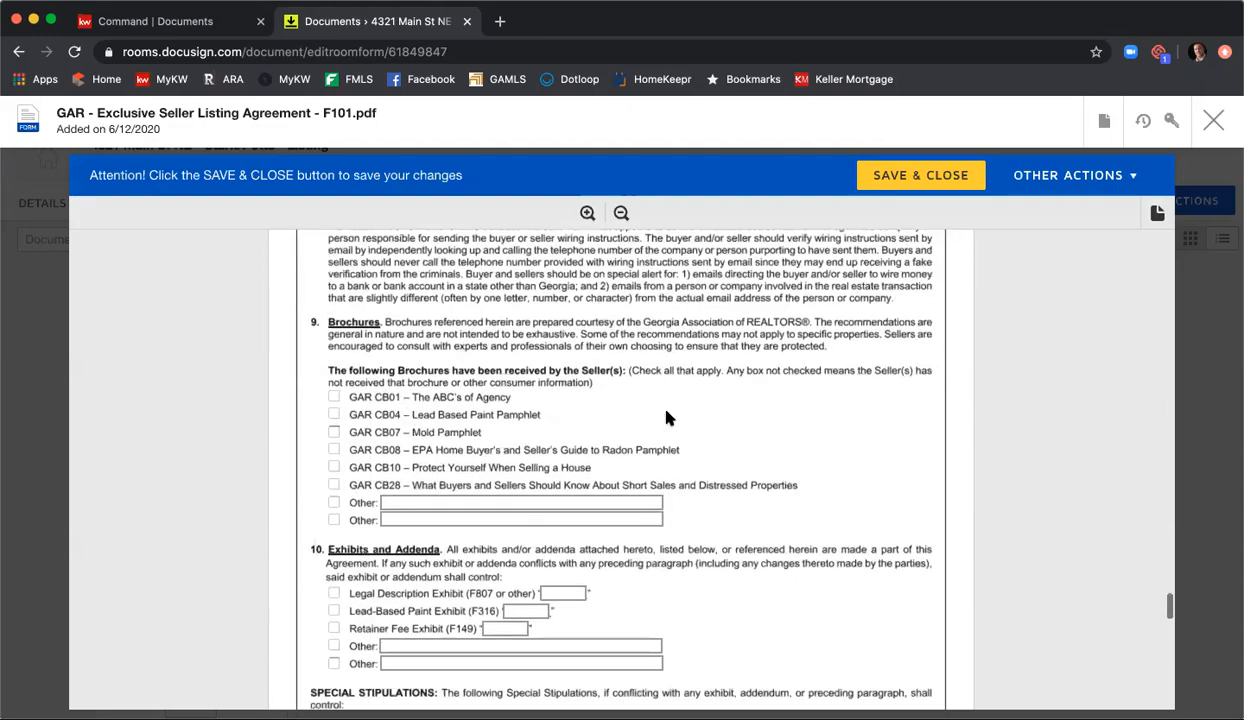
scroll(667, 418, down, 1)
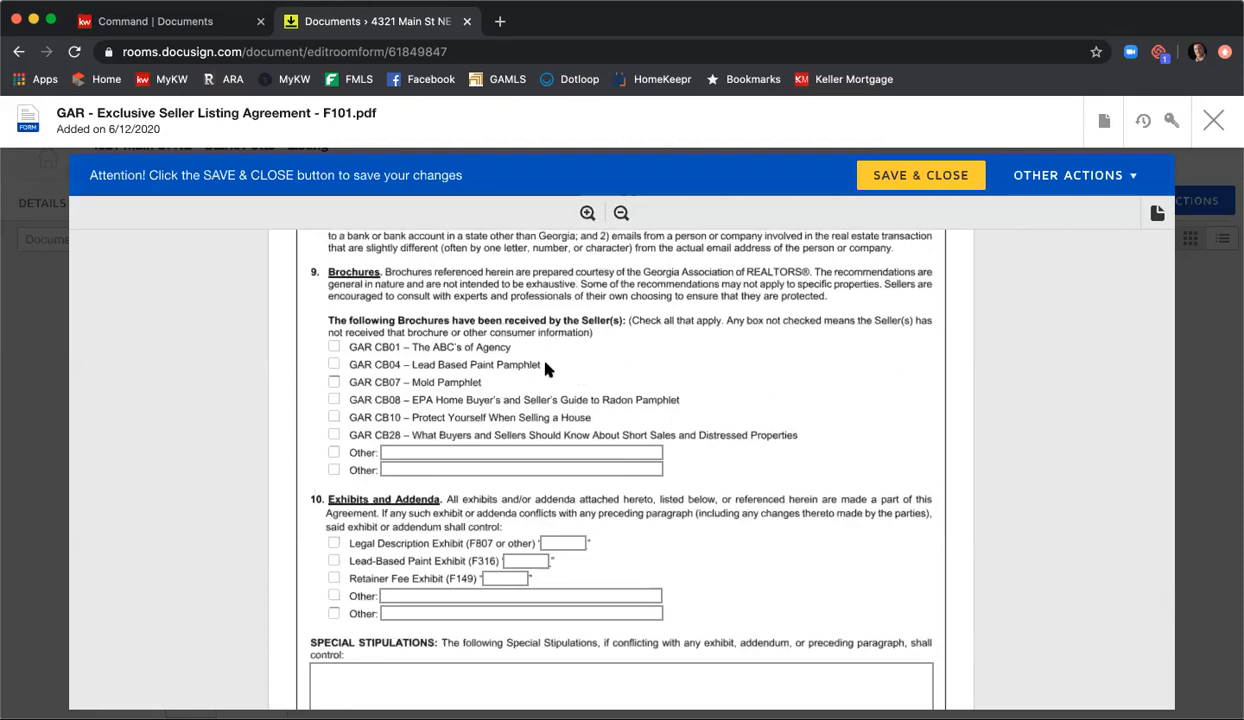
click(334, 347)
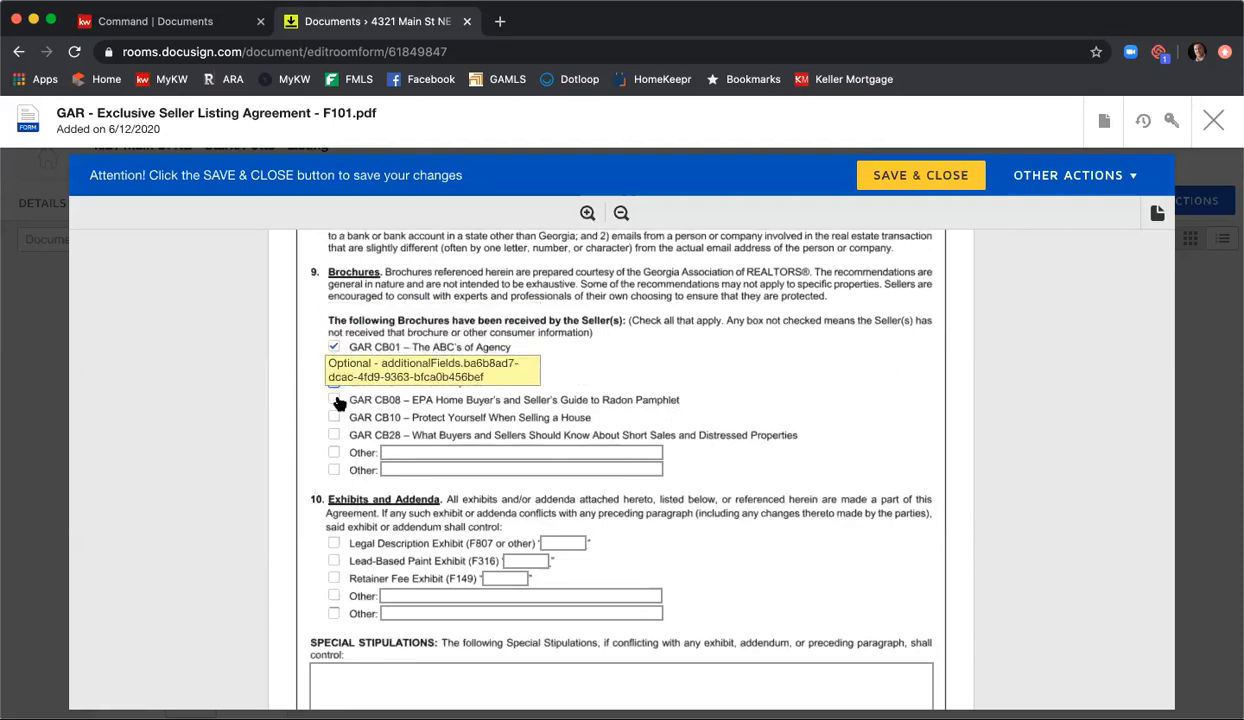
click(334, 400)
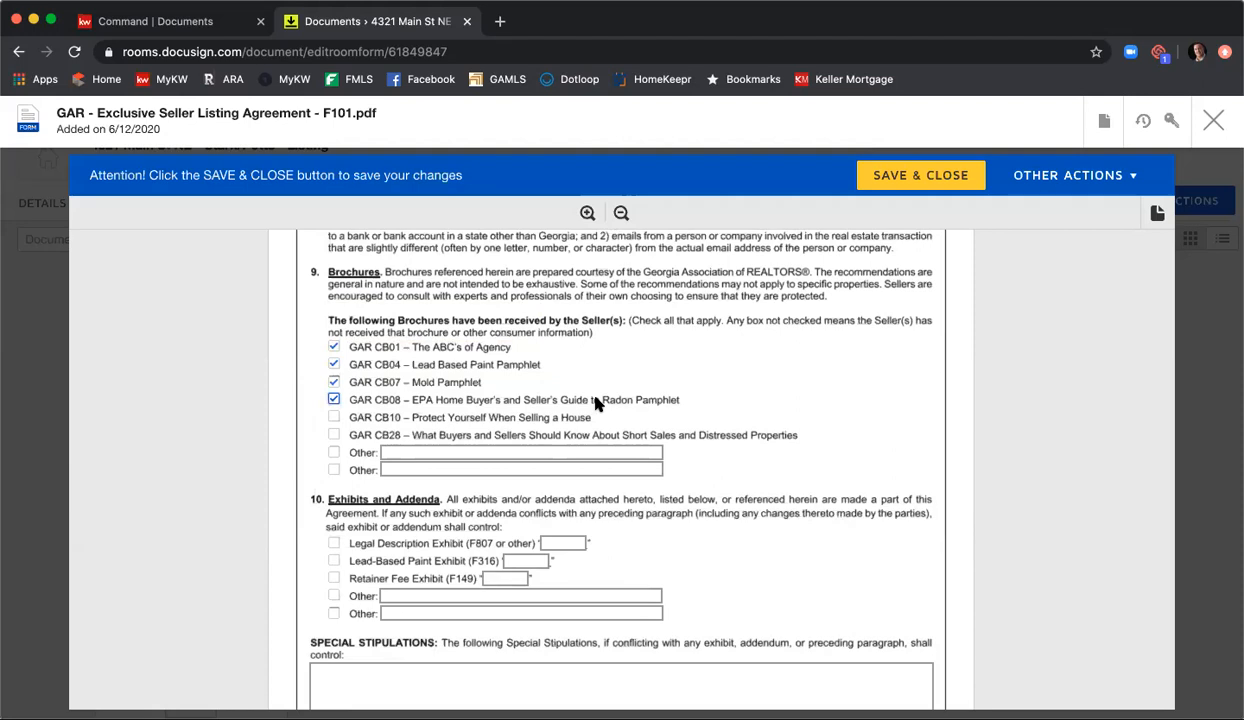
Step: Enter special stipulations in two paragraphs: "You can type in anything here that you would like to include in your ELA." "And continue typing. It's that easy."
scroll(597, 402, down, 5)
click(613, 421)
text(You can type an)
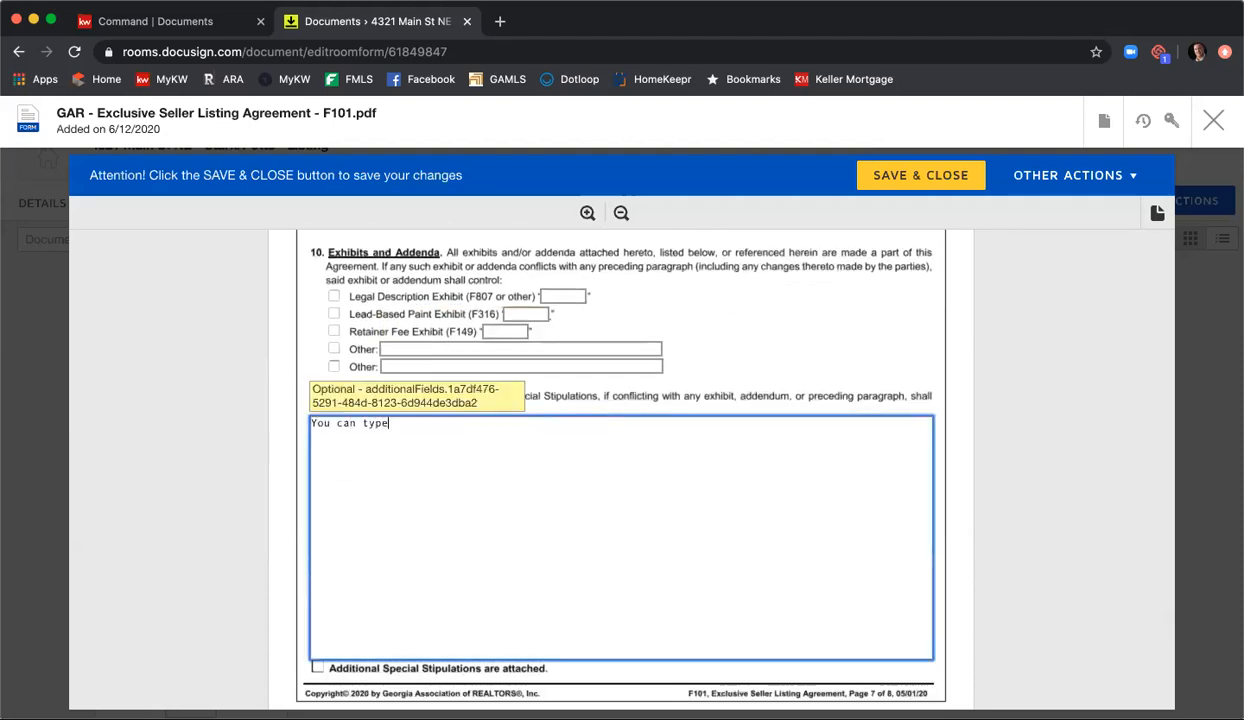
key(BackSpace)
key(BackSpace)
text(in anything here that)
text(you wou)
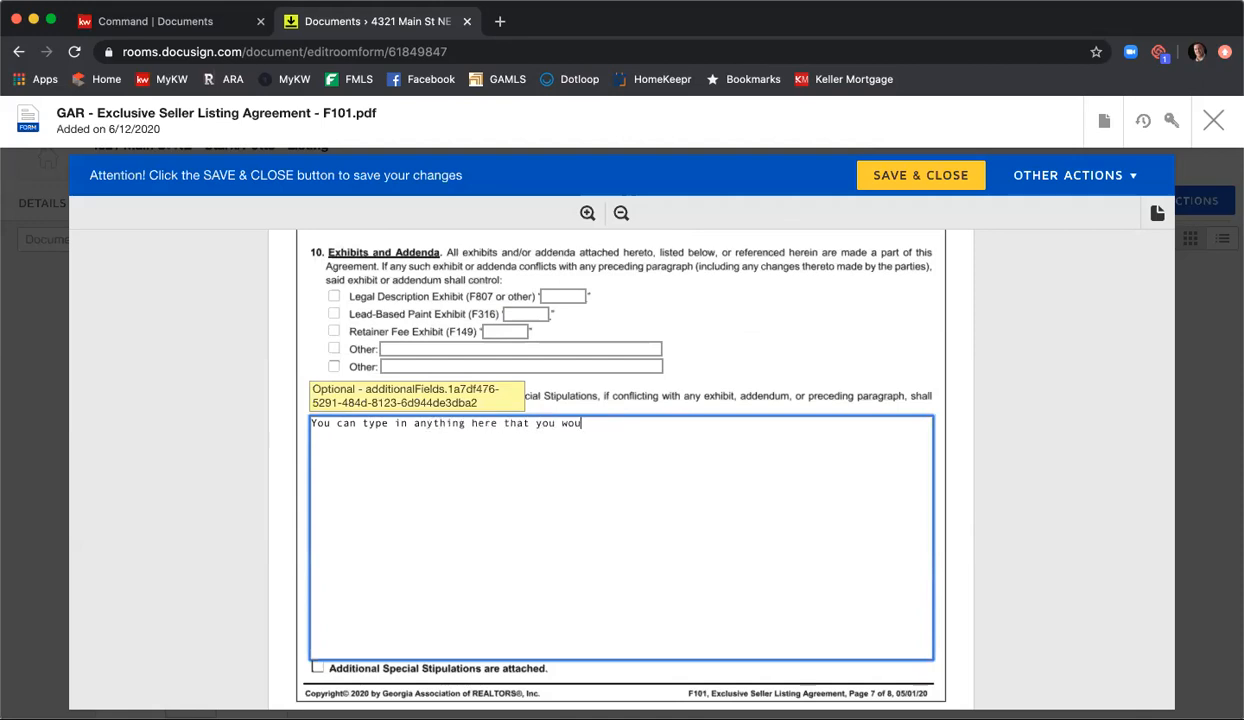
text(ld like to include in your ELA.  )
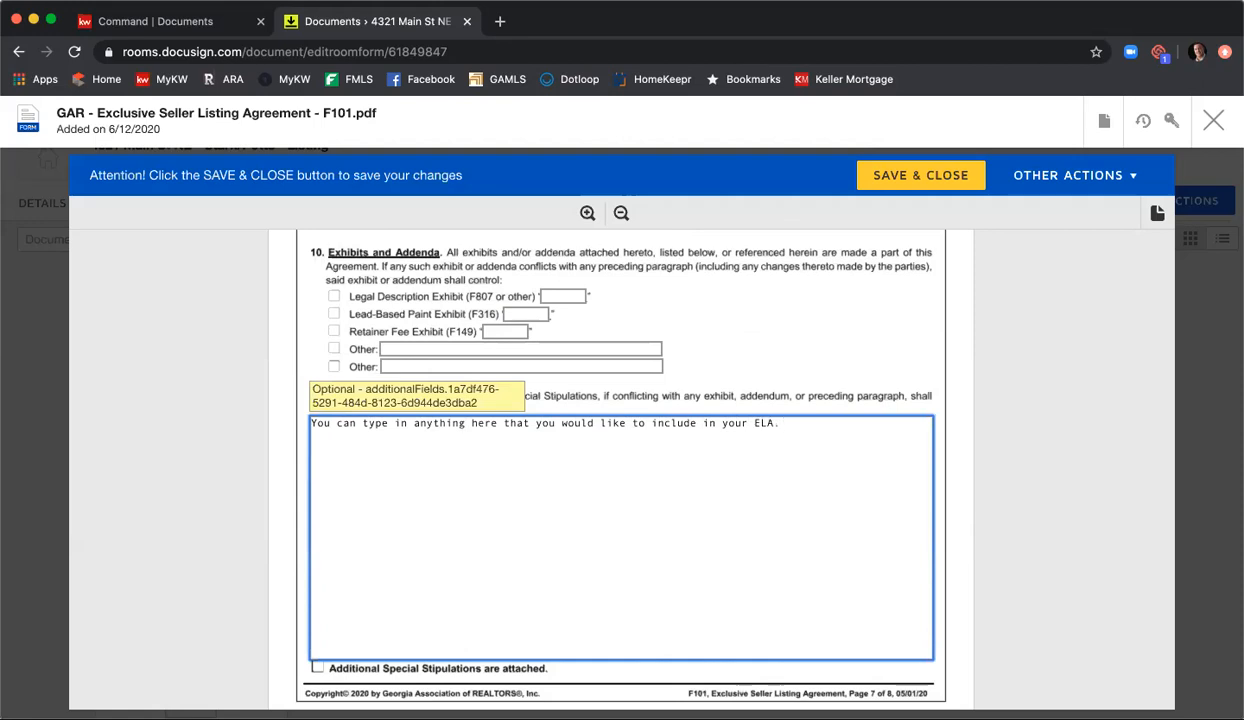
text(And continue typing.  )
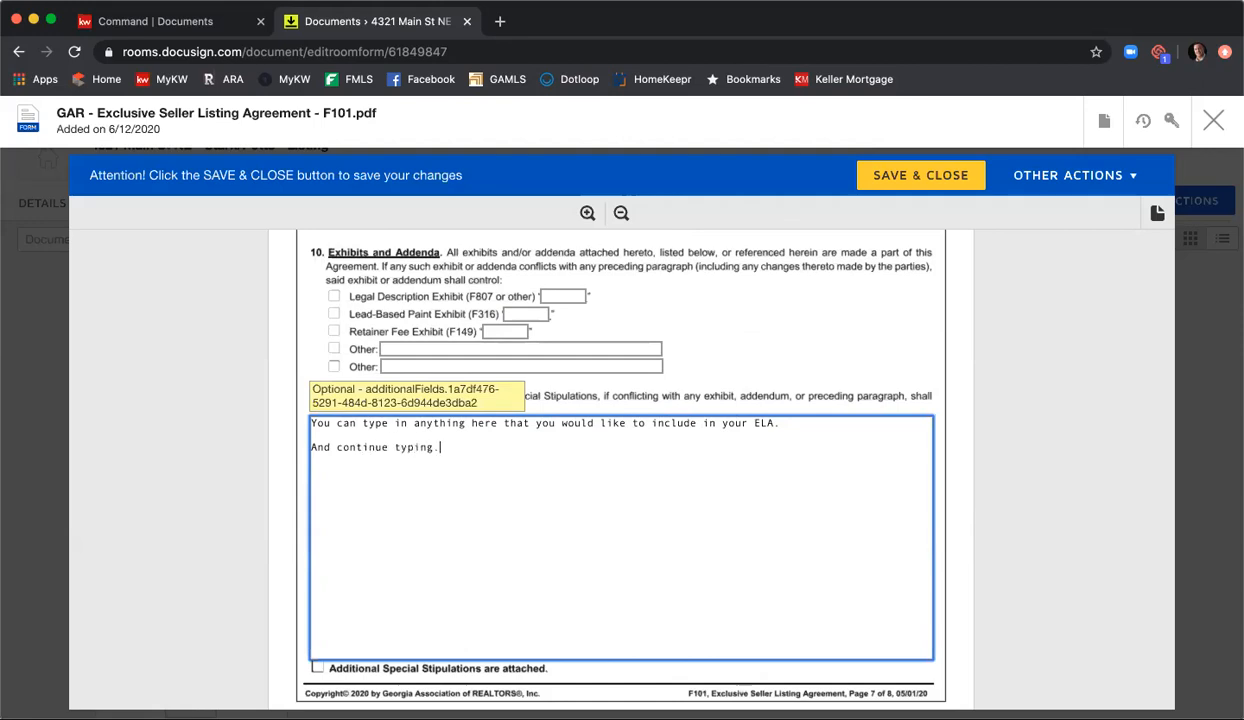
text(It's that easy.)
scroll(700, 432, down, 2)
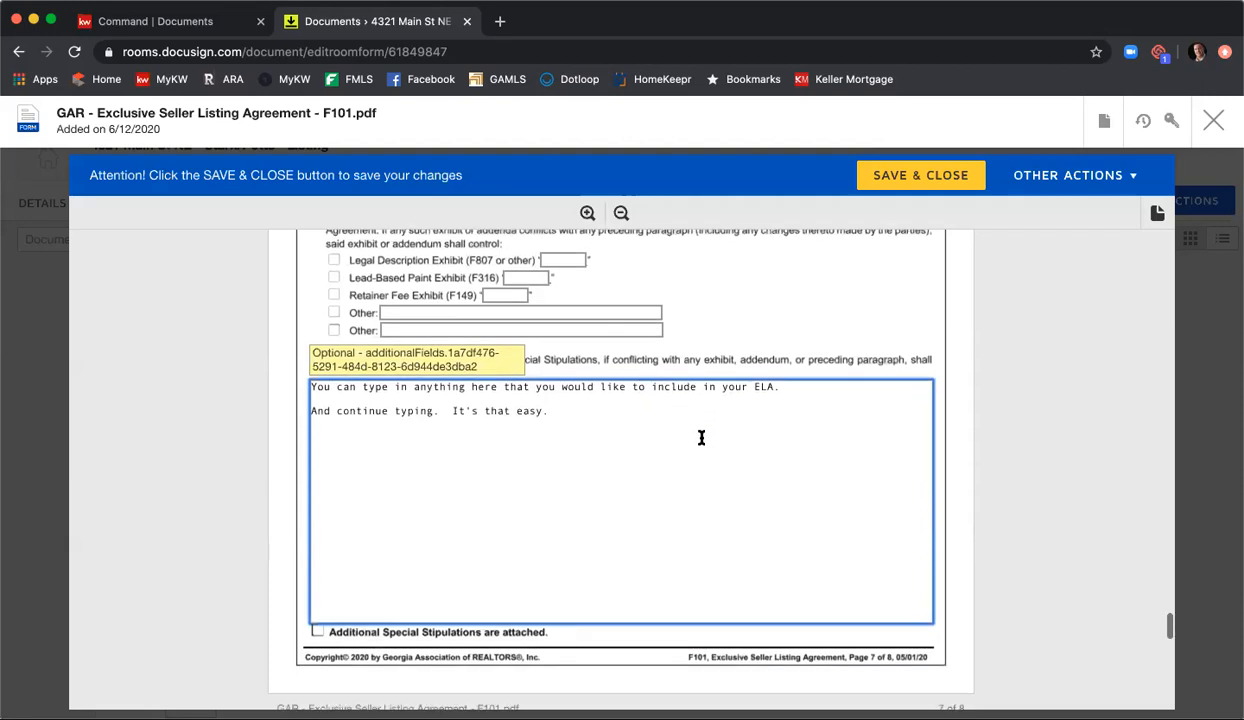
Step: Fill in the licensee's phone number and fax number in the broker contact information on page 8
scroll(701, 436, down, 8)
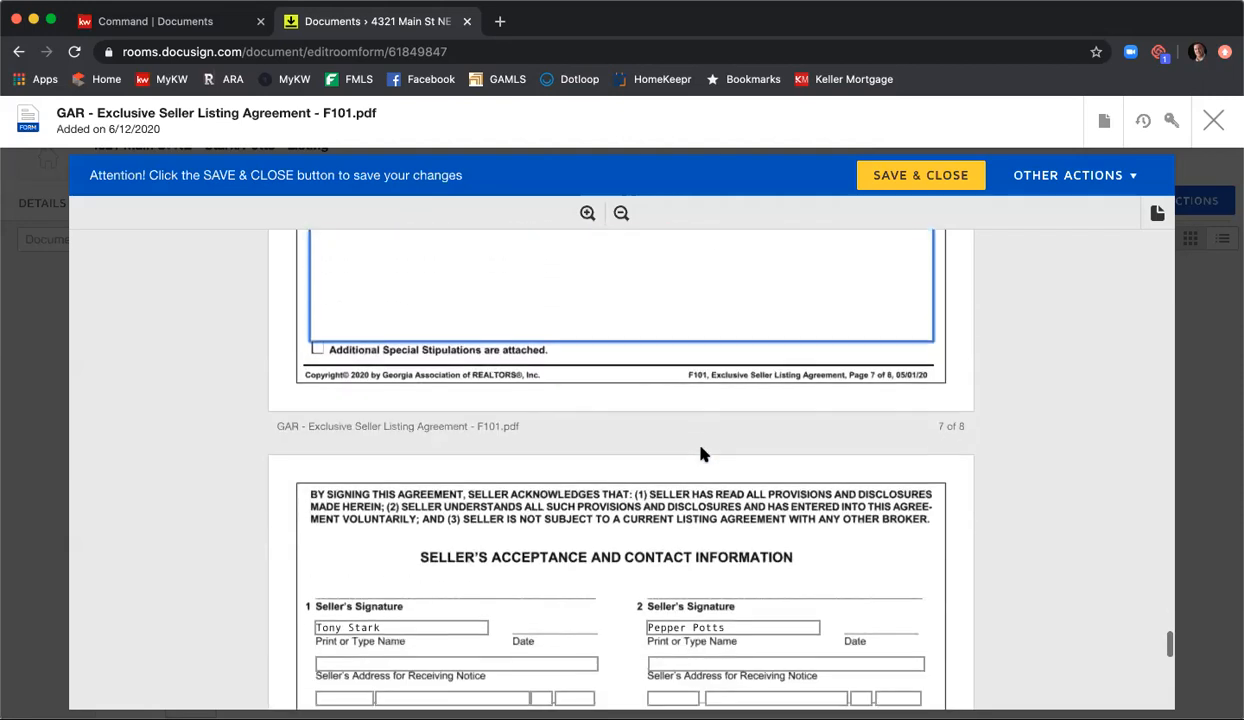
scroll(702, 453, down, 7)
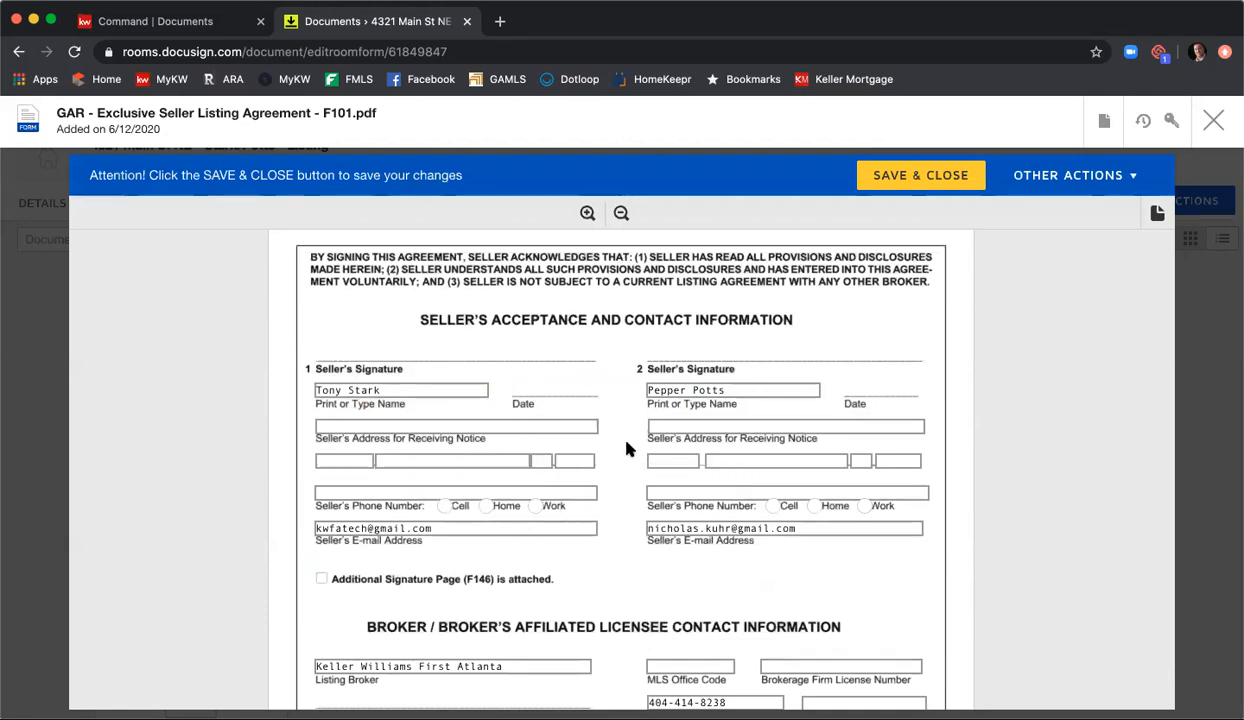
scroll(628, 449, down, 5)
scroll(628, 449, down, 5)
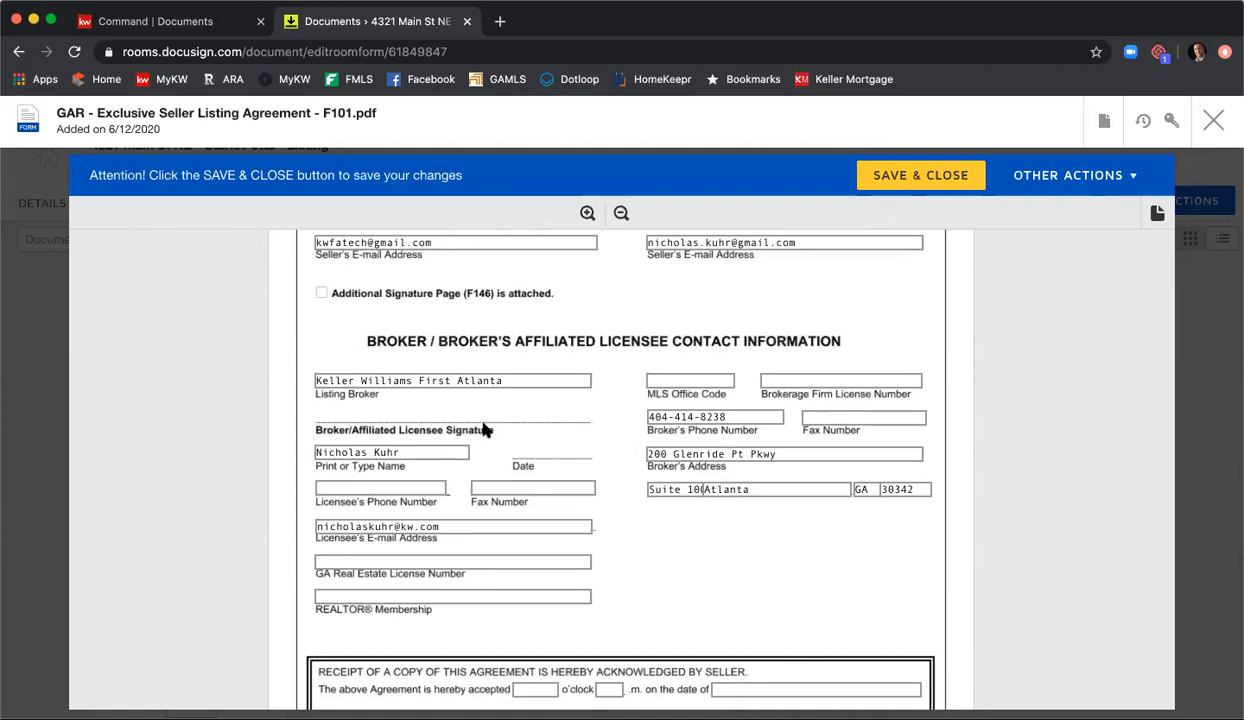
click(432, 486)
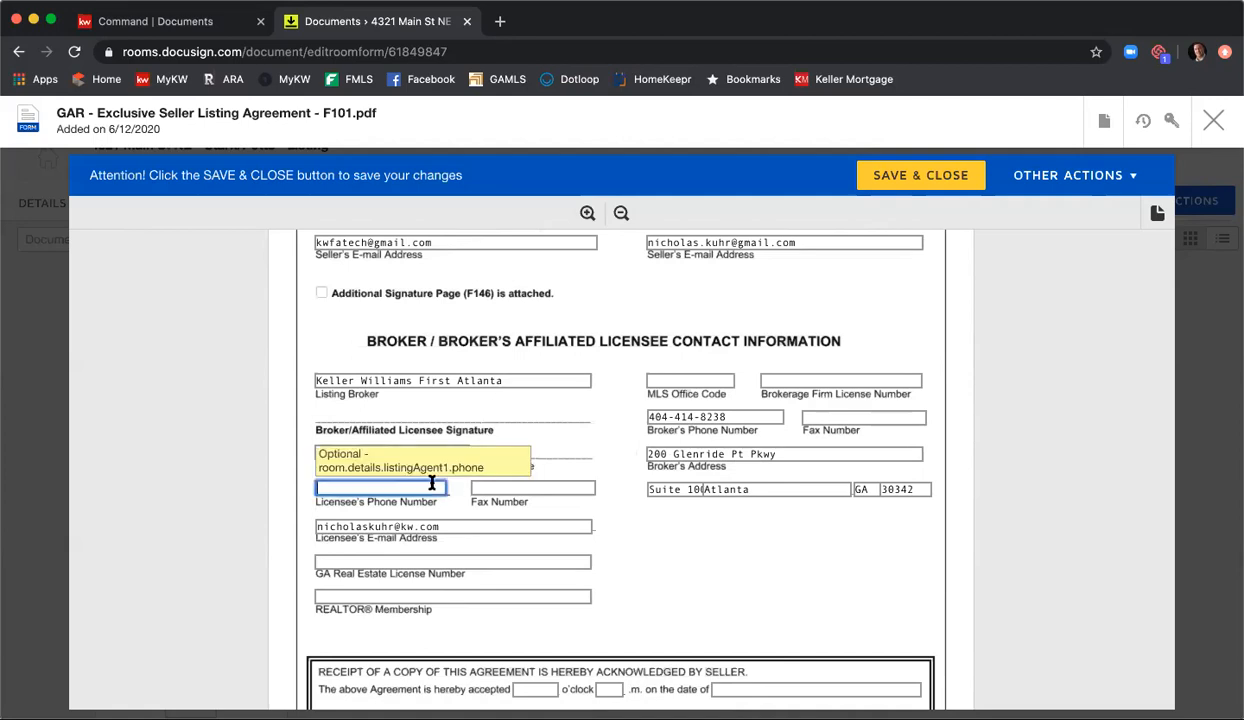
key(Tab)
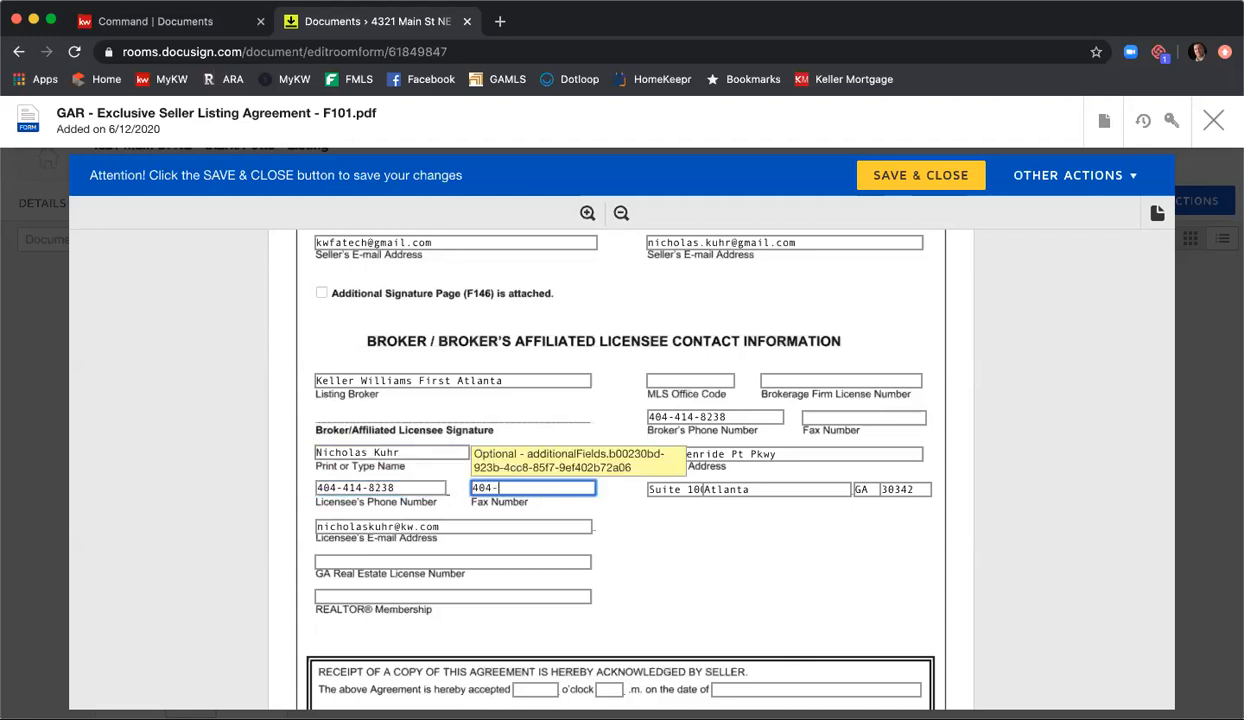
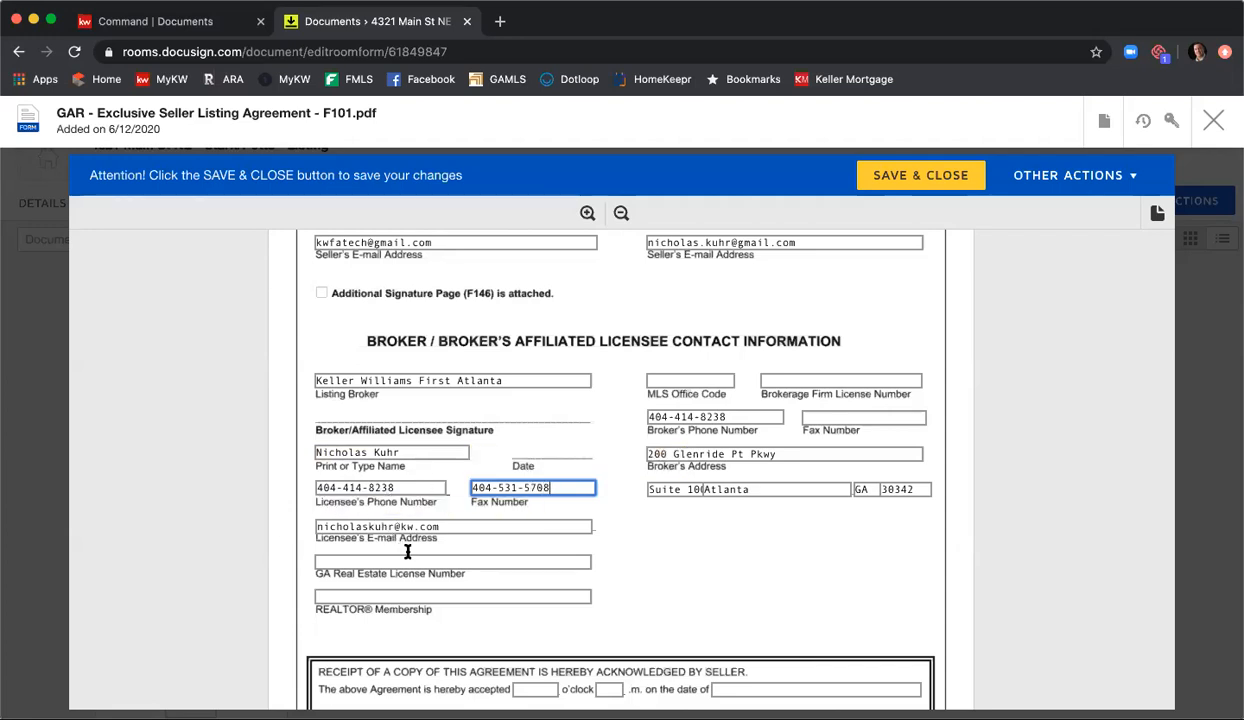
Step: Enter the licensee's GA real estate license number and set the REALTOR membership to Atlanta
click(408, 553)
text(379844)
key(Tab)
text(Atlanta)
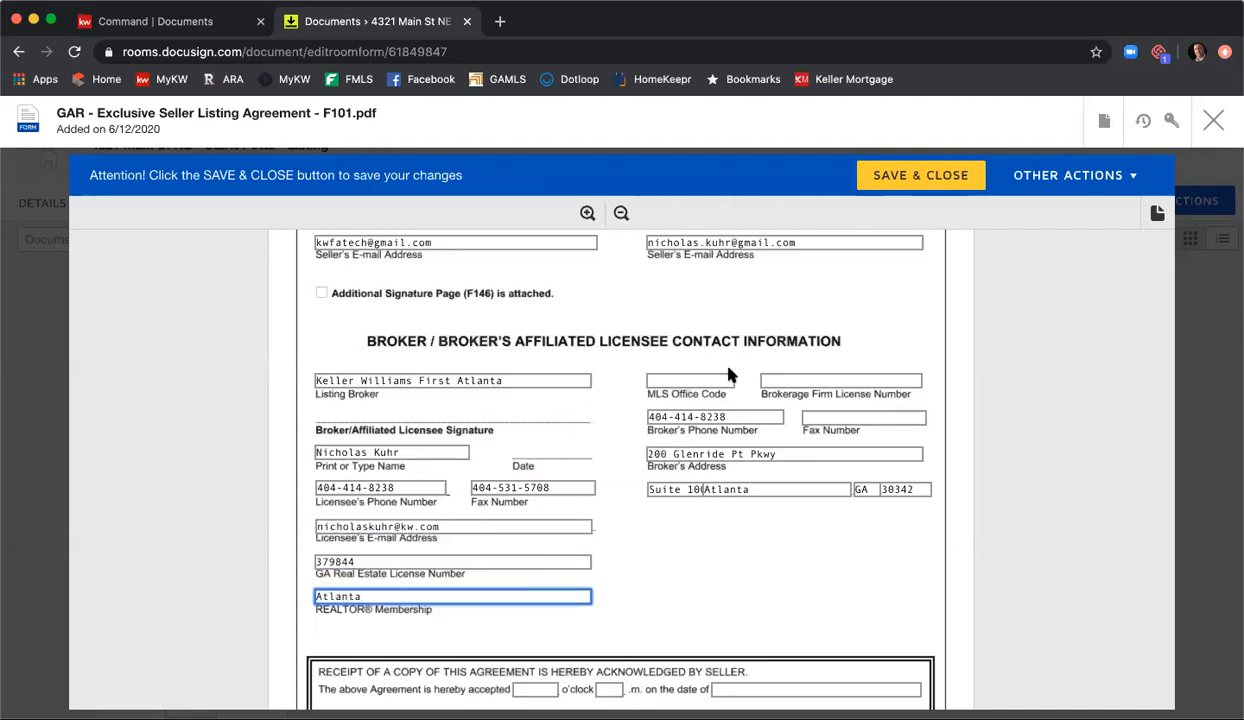
Step: Enter KWFA01 as the MLS office code and fill in the brokerage firm license number
click(716, 377)
text(KWFA01)
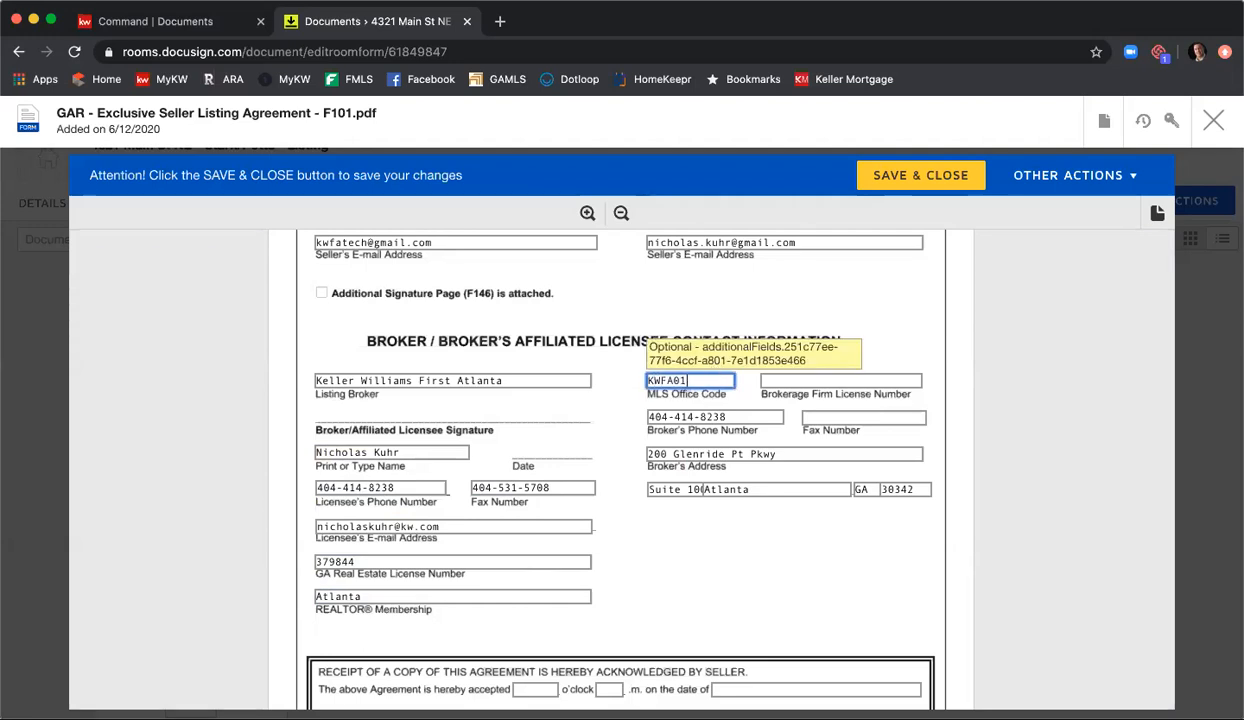
key(Tab)
text(H)
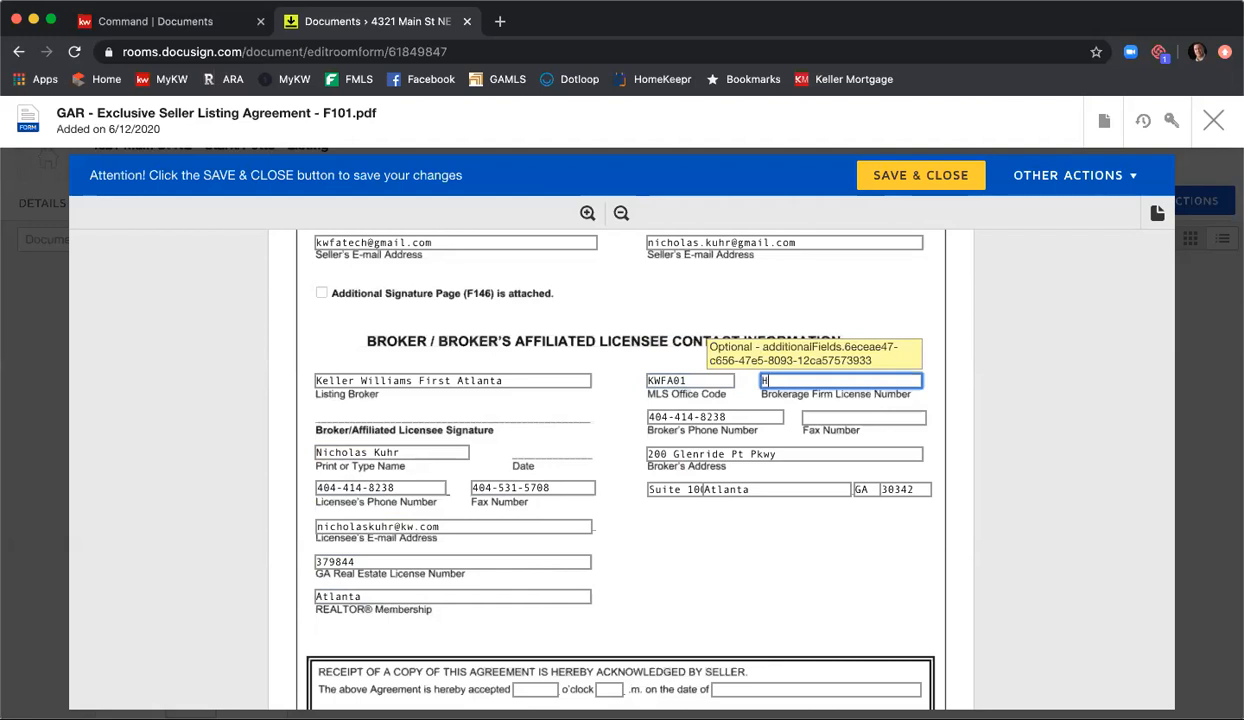
text(-33313)
Step: Fill in the broker's fax number, and save and close the Exclusive Seller Listing Agreement
click(826, 416)
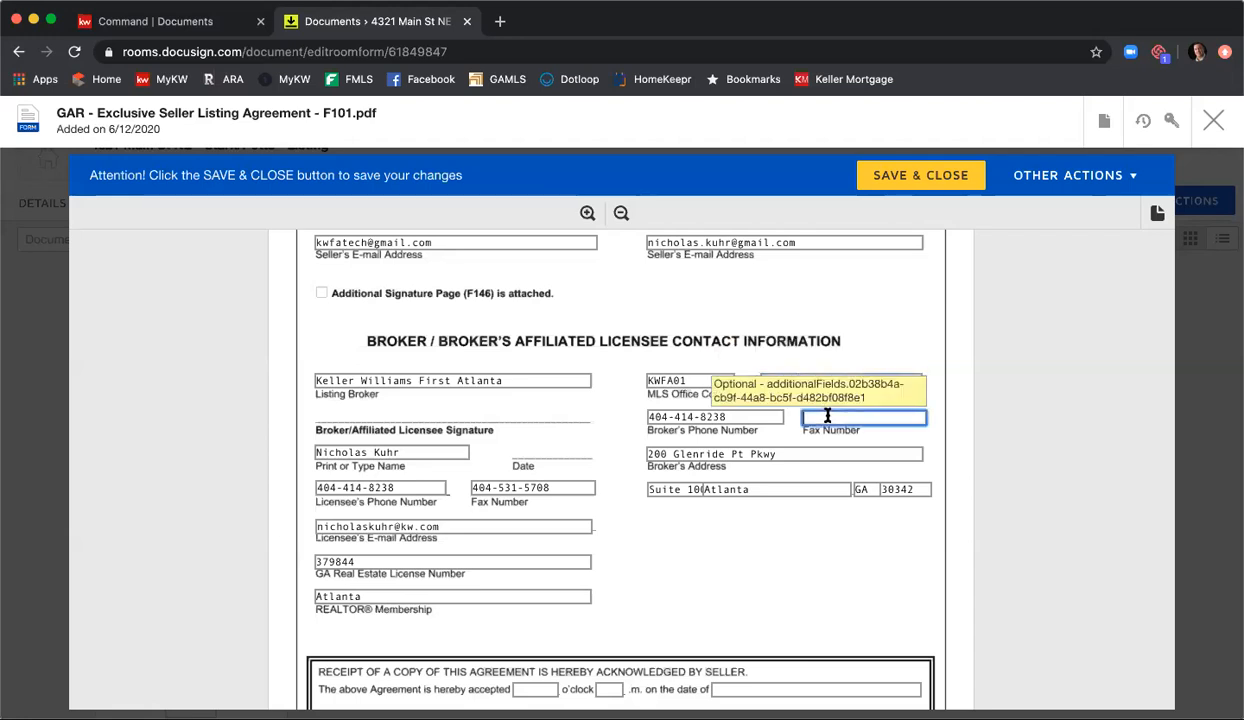
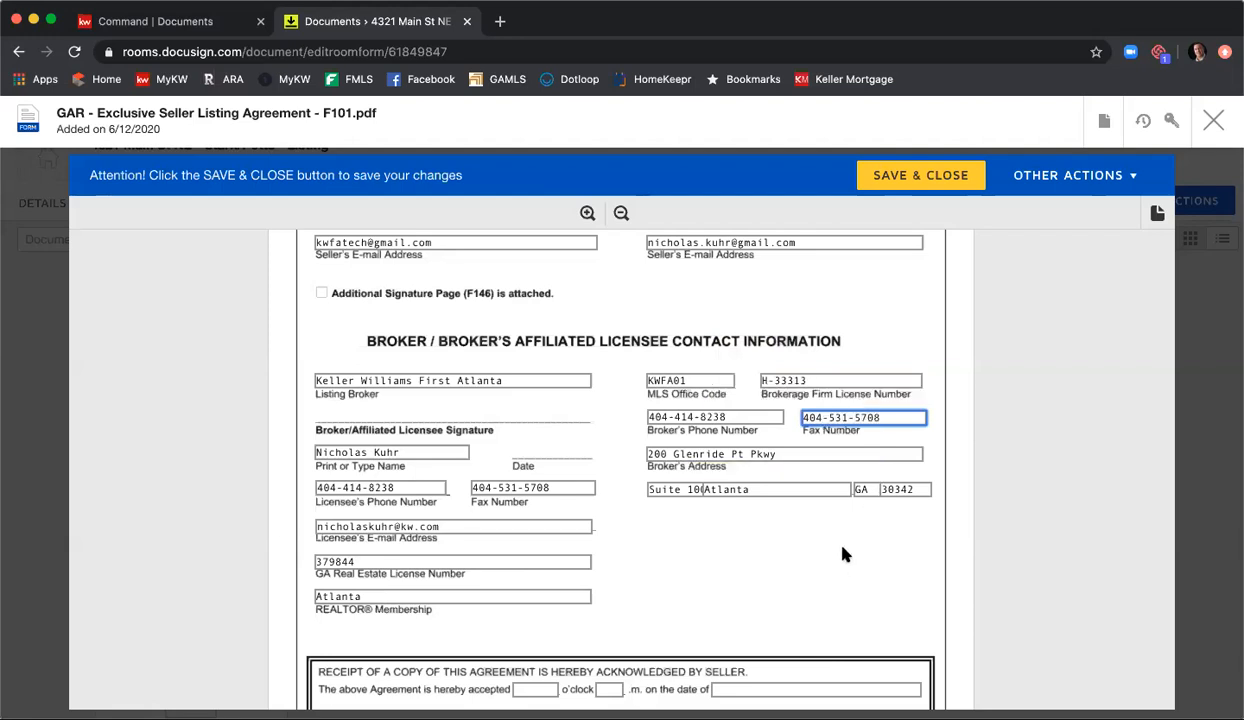
scroll(843, 548, down, 2)
scroll(862, 546, up, 2)
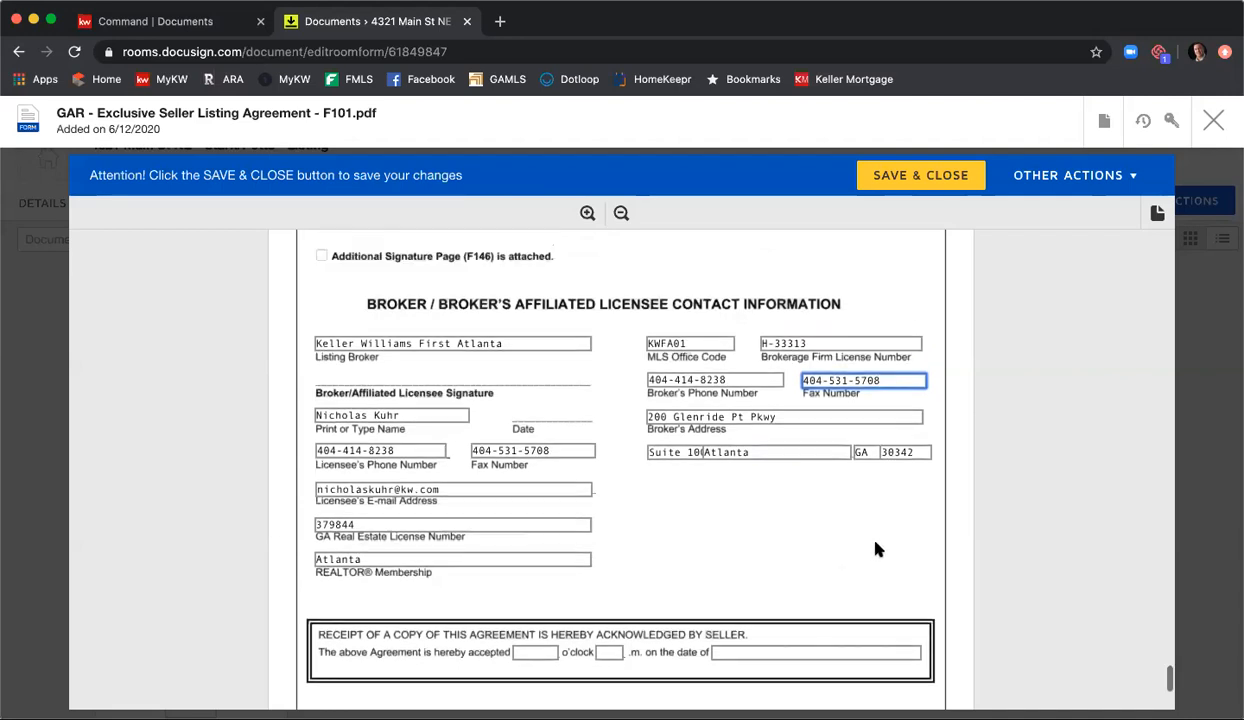
click(910, 182)
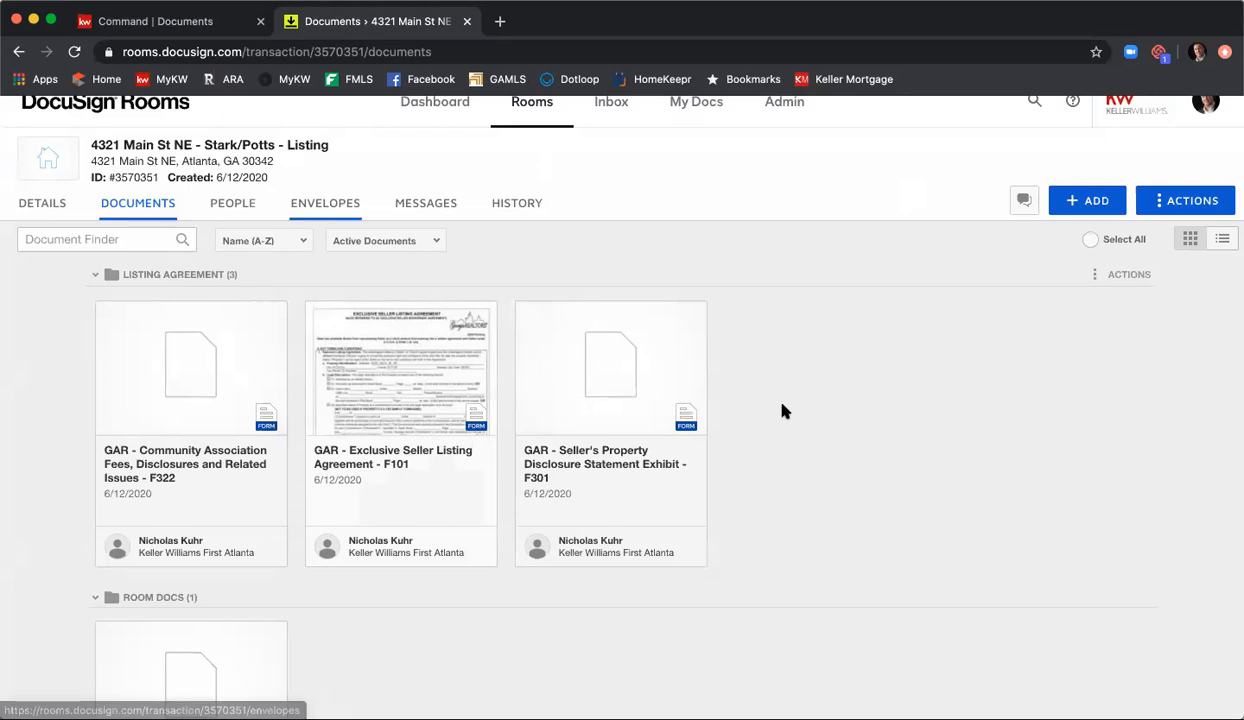
Step: Open the GAR Seller's Property Disclosure Statement Exhibit F301 and check its exhibit and property location fields
click(629, 379)
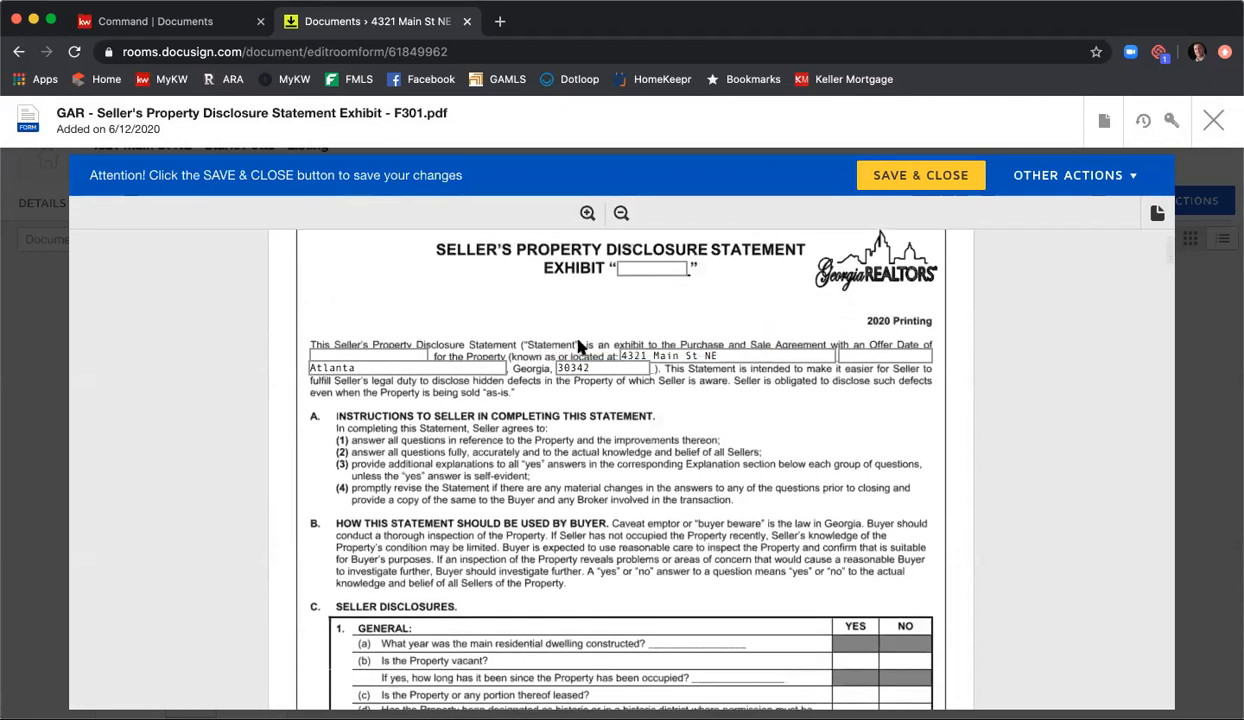
click(644, 270)
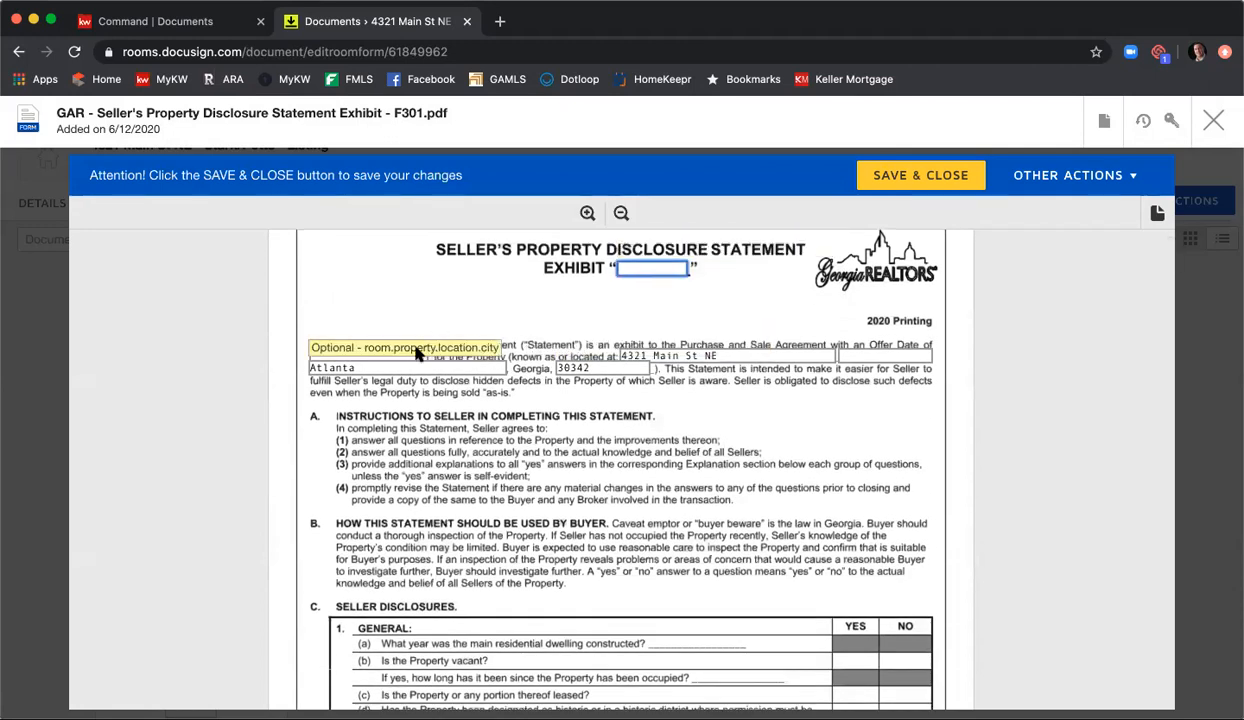
click(394, 366)
click(700, 357)
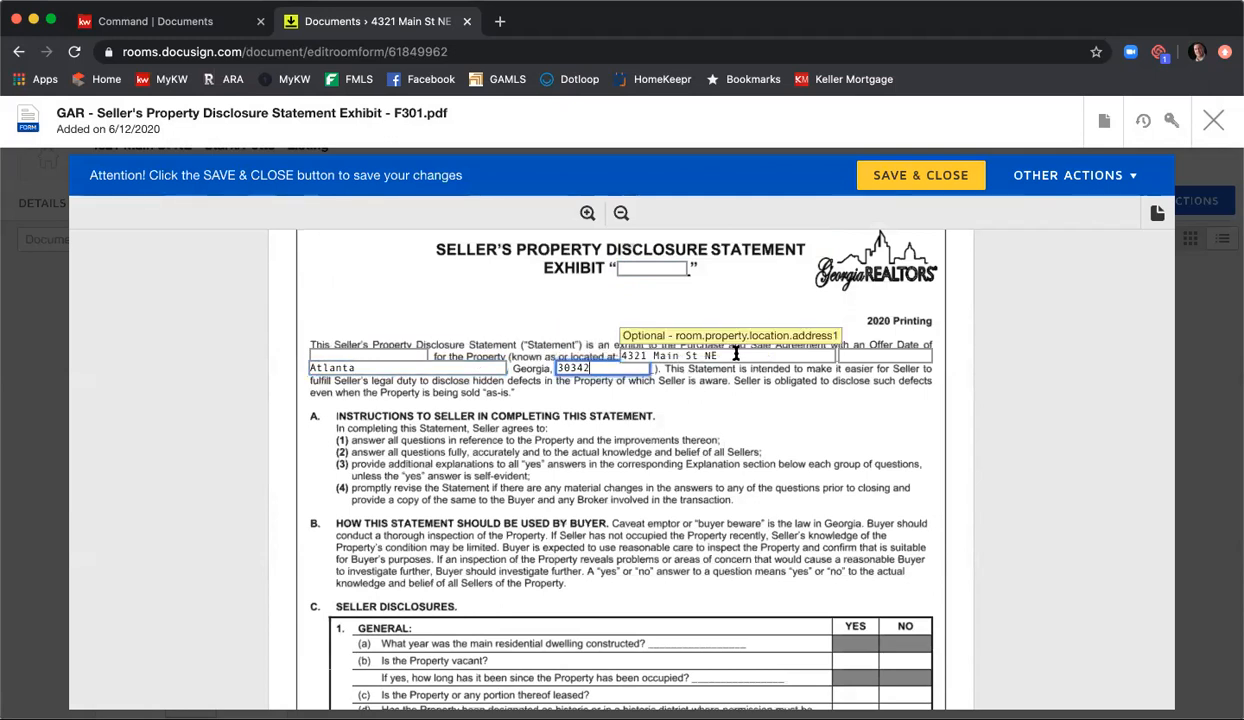
Step: Examine the F301 disclosure questions, fixtures checklist and signature blocks through the last page, and save and close the form
scroll(755, 410, down, 5)
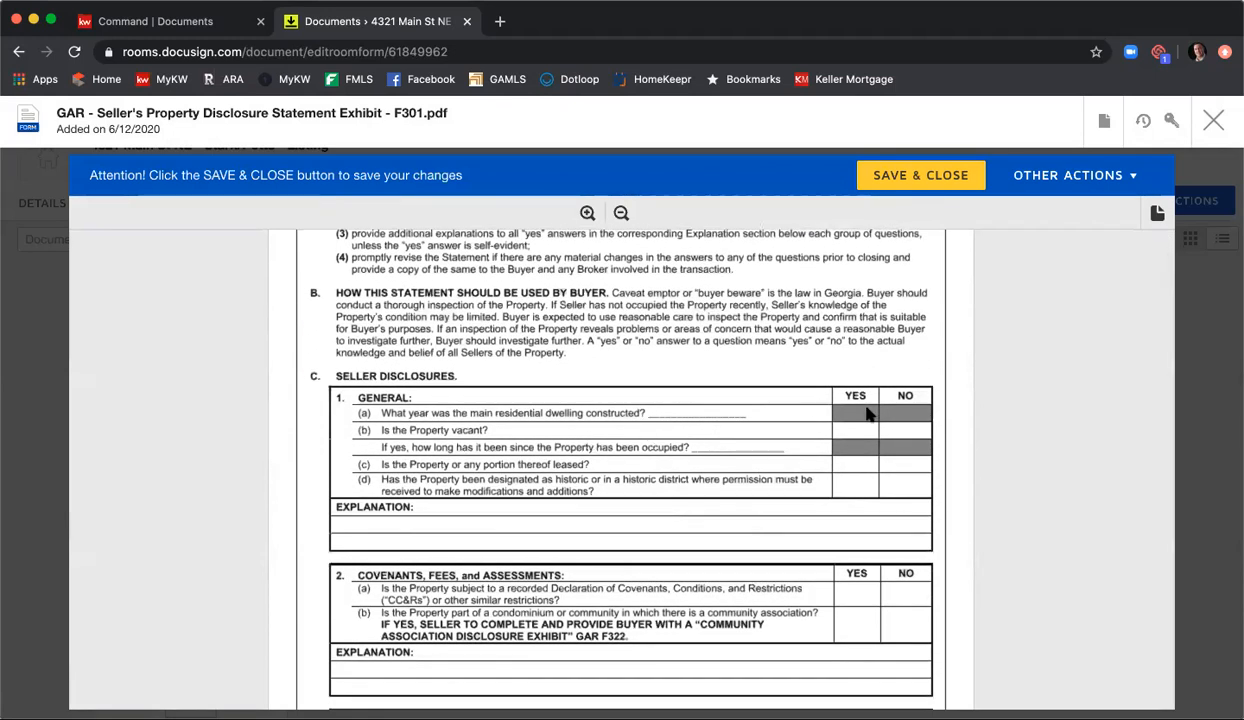
scroll(816, 410, down, 2)
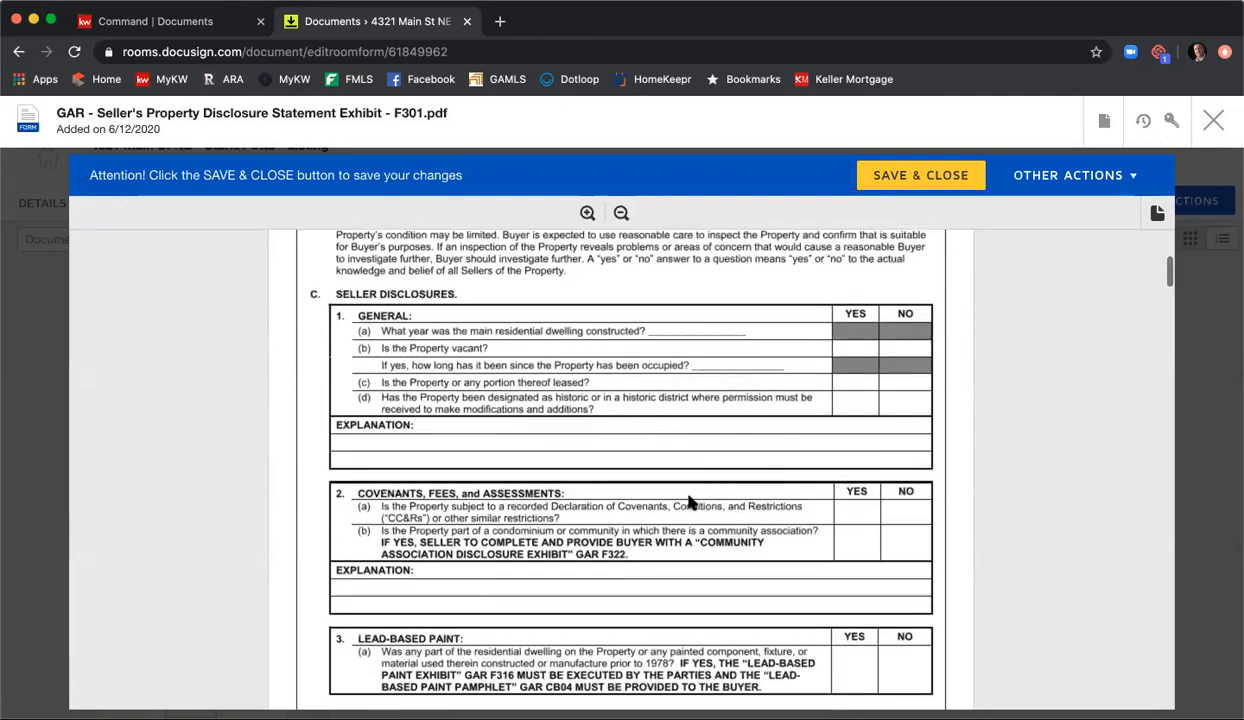
scroll(905, 515, down, 4)
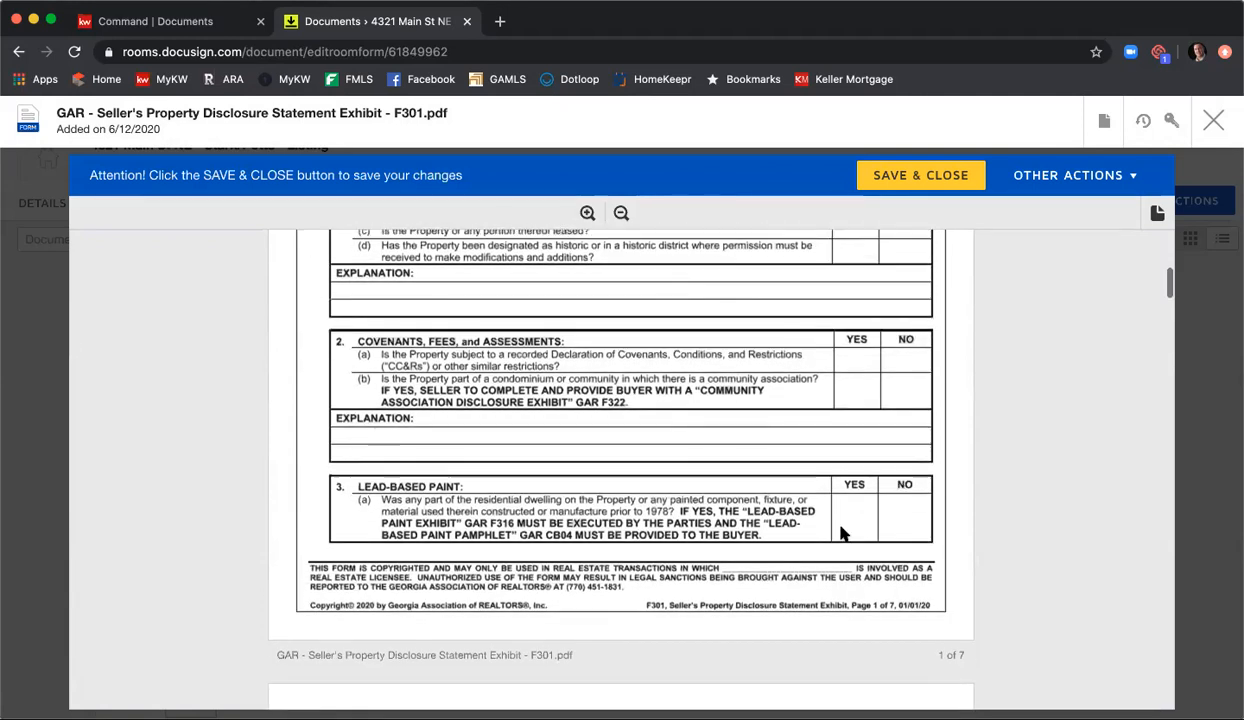
scroll(887, 464, down, 10)
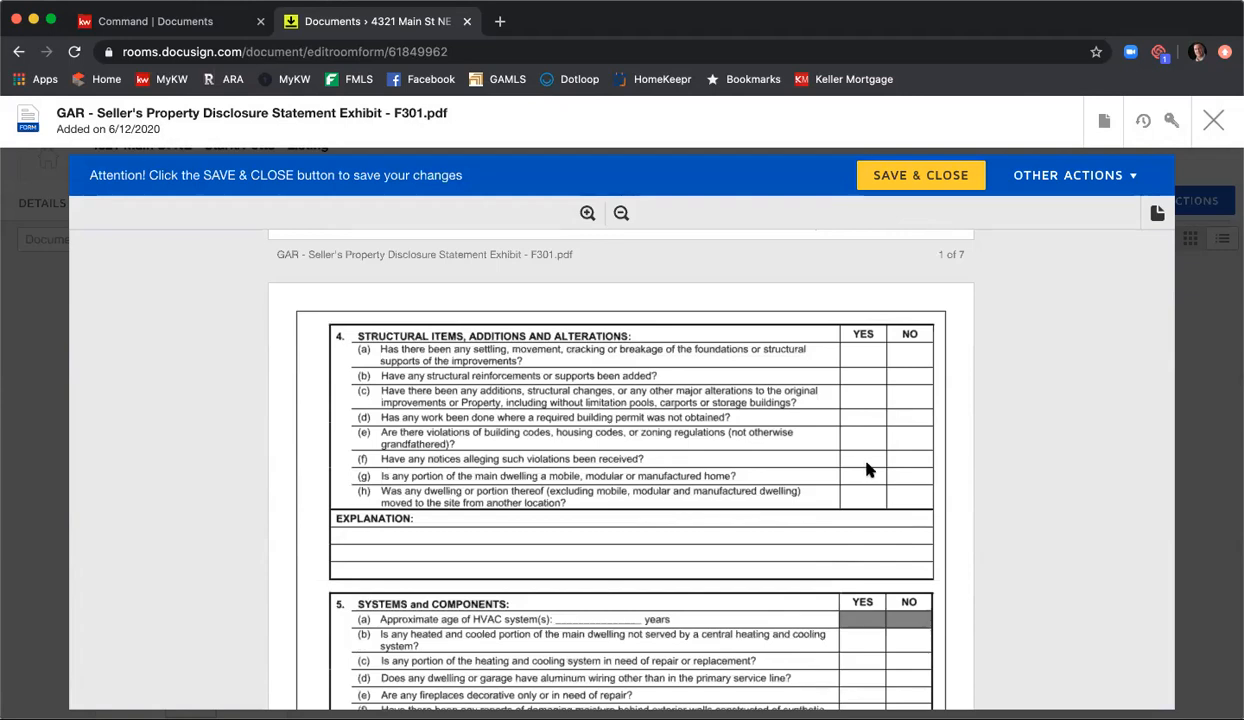
scroll(868, 470, down, 5)
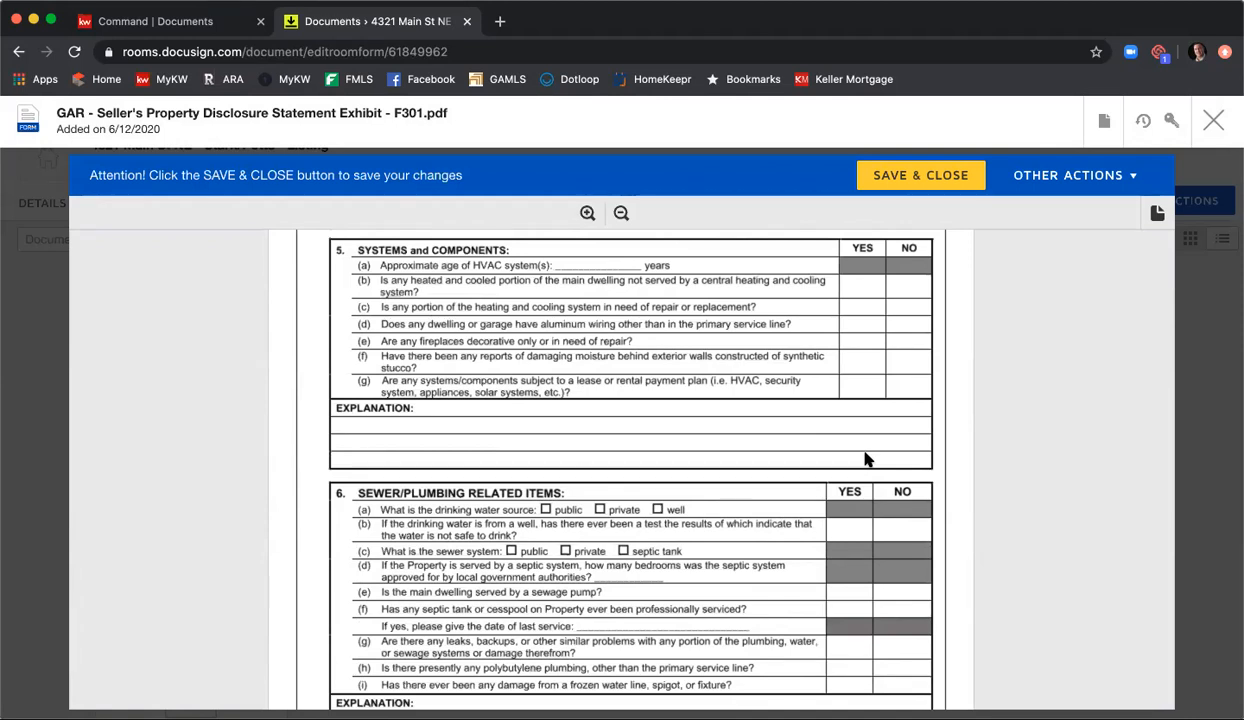
scroll(866, 459, down, 5)
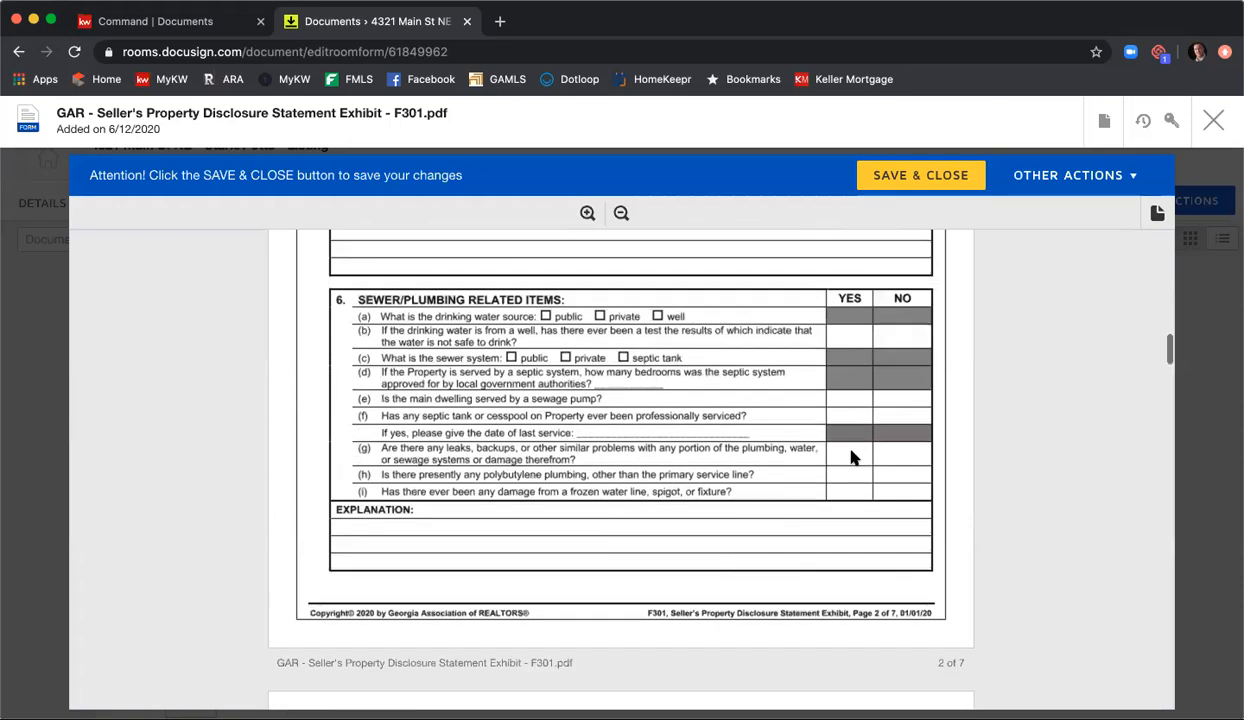
scroll(852, 453, down, 8)
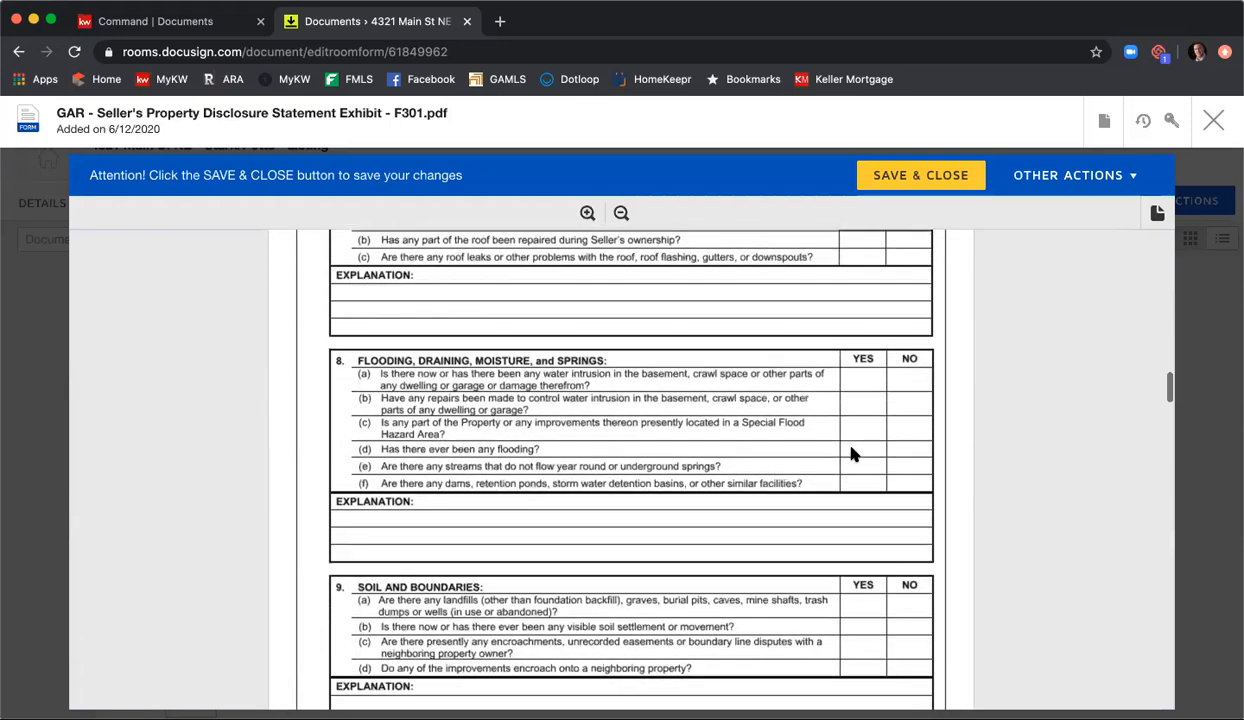
scroll(852, 453, down, 10)
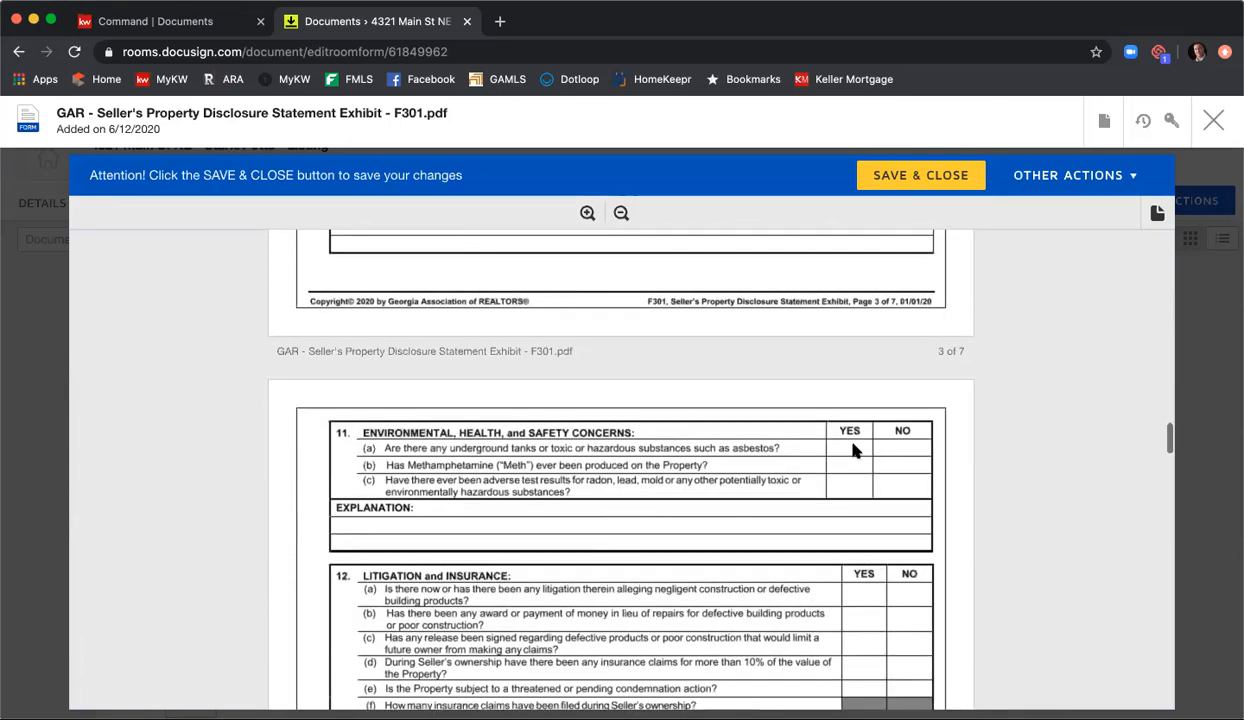
scroll(852, 453, down, 10)
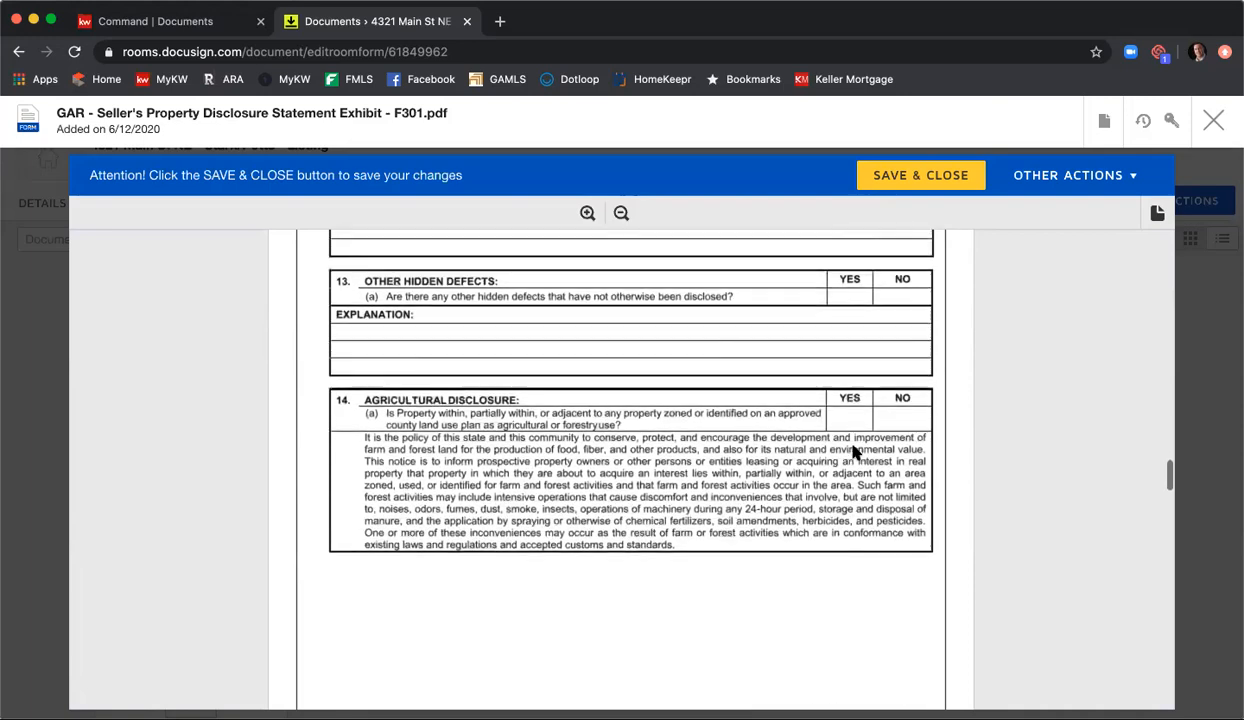
scroll(855, 453, down, 10)
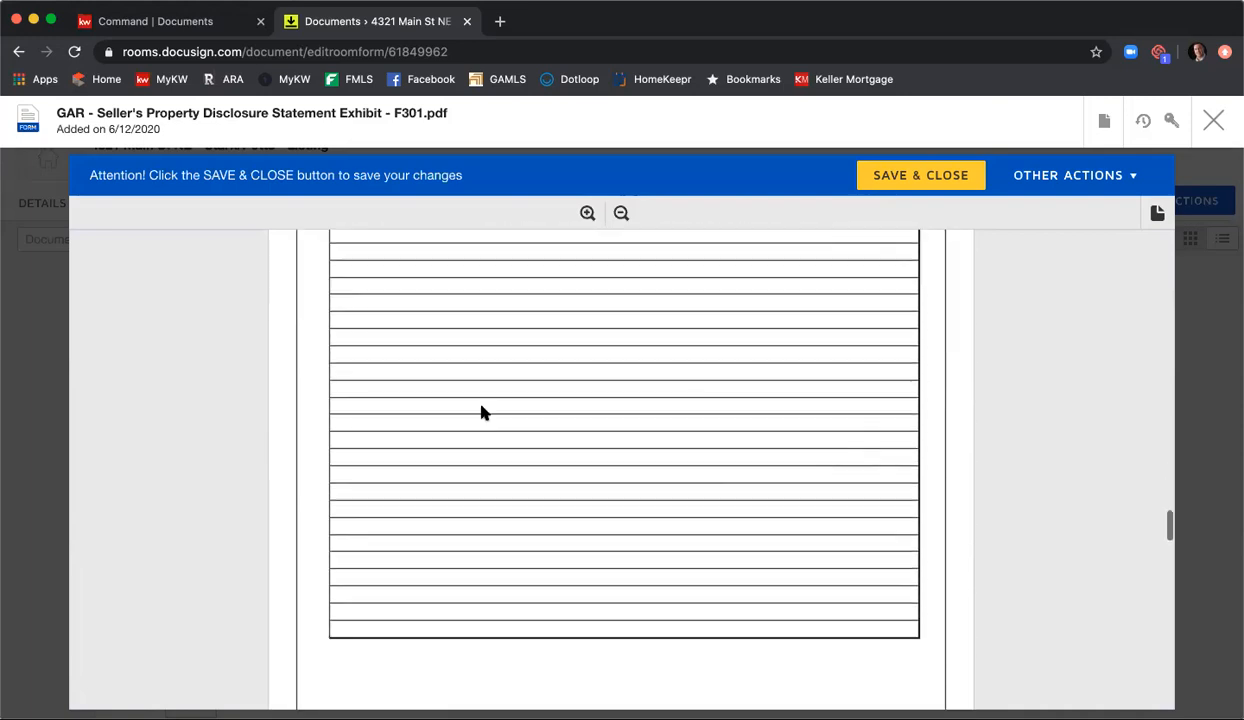
scroll(600, 428, down, 15)
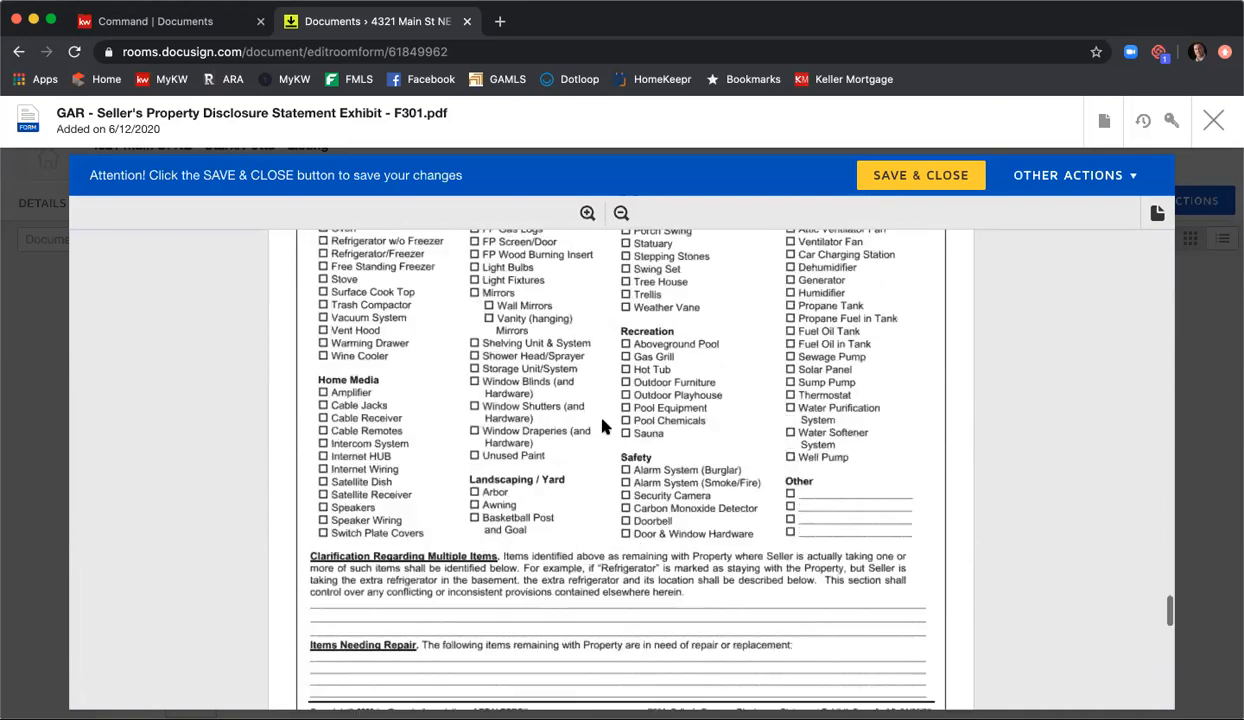
scroll(602, 427, down, 5)
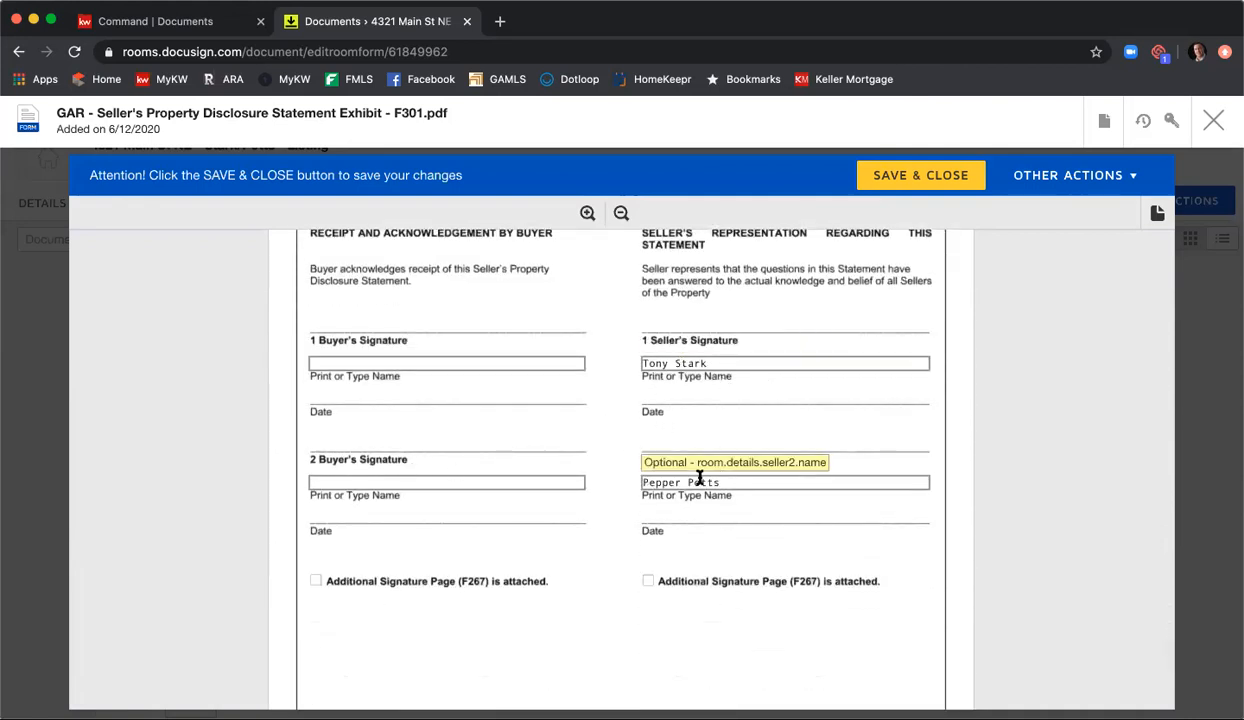
scroll(705, 480, down, 6)
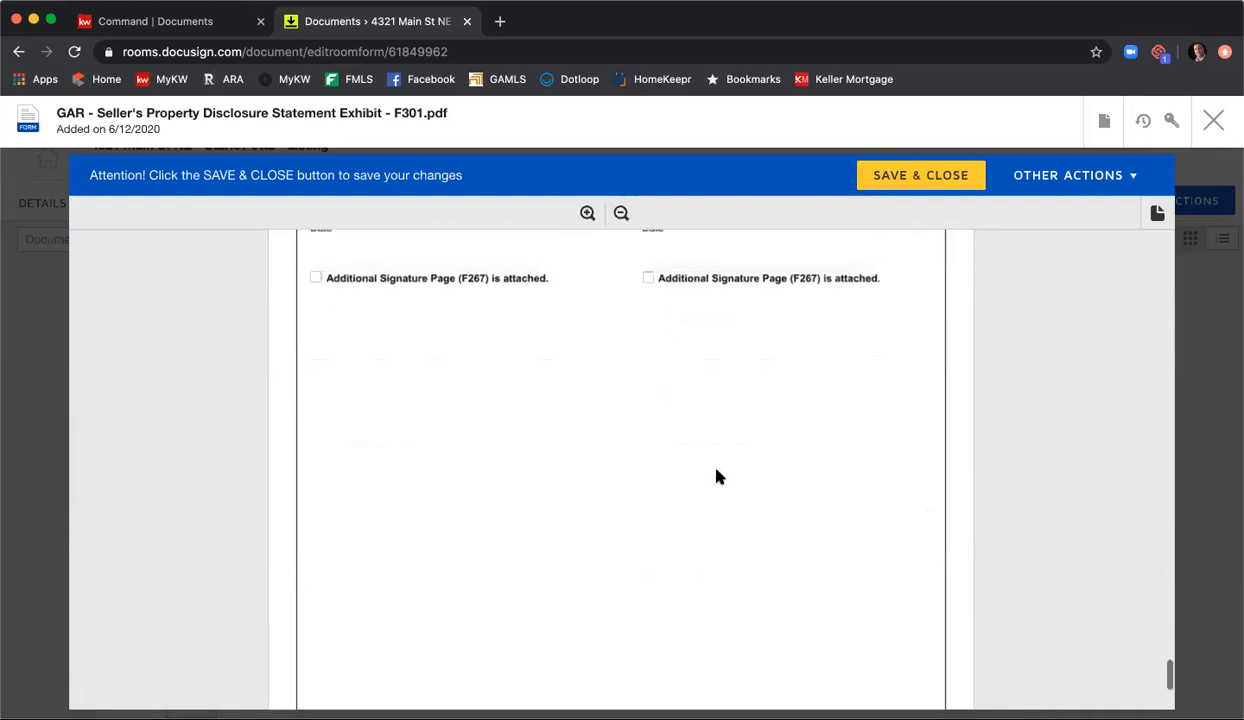
scroll(716, 475, down, 3)
click(609, 594)
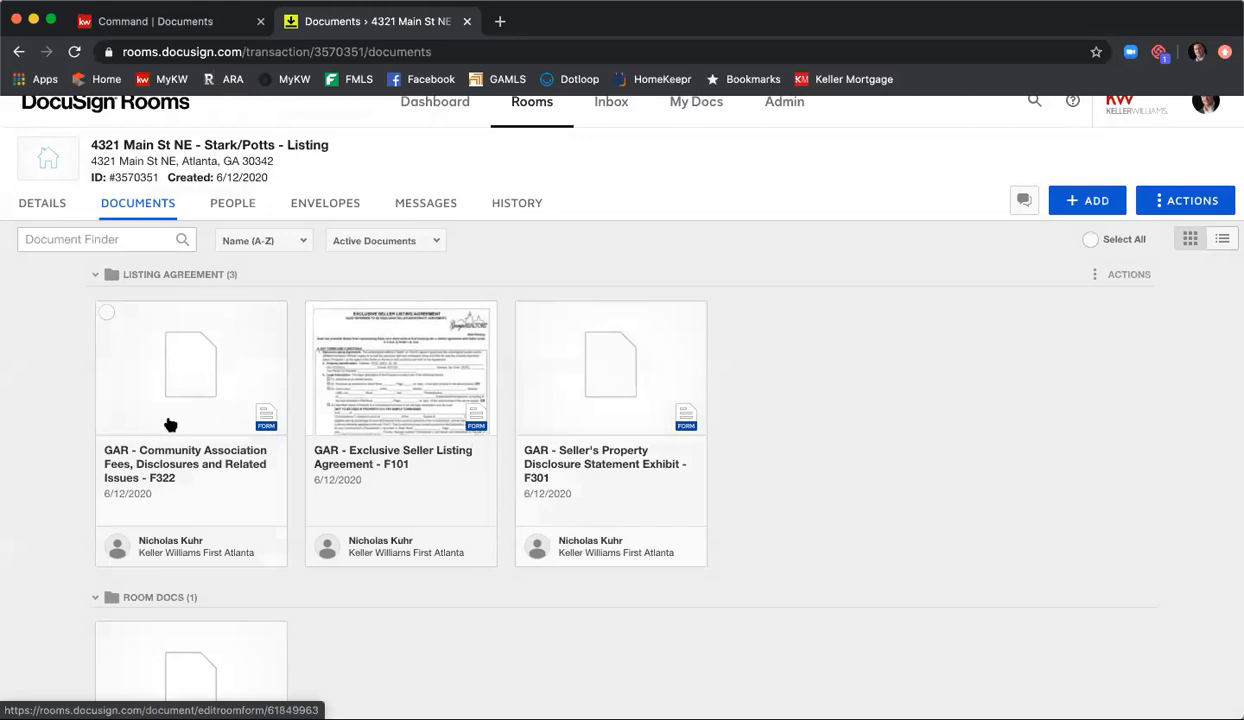
Step: Open the GAR Community Association Fees, Disclosures and Related Issues form F322 and examine all its sections through the initials on page 3
click(172, 389)
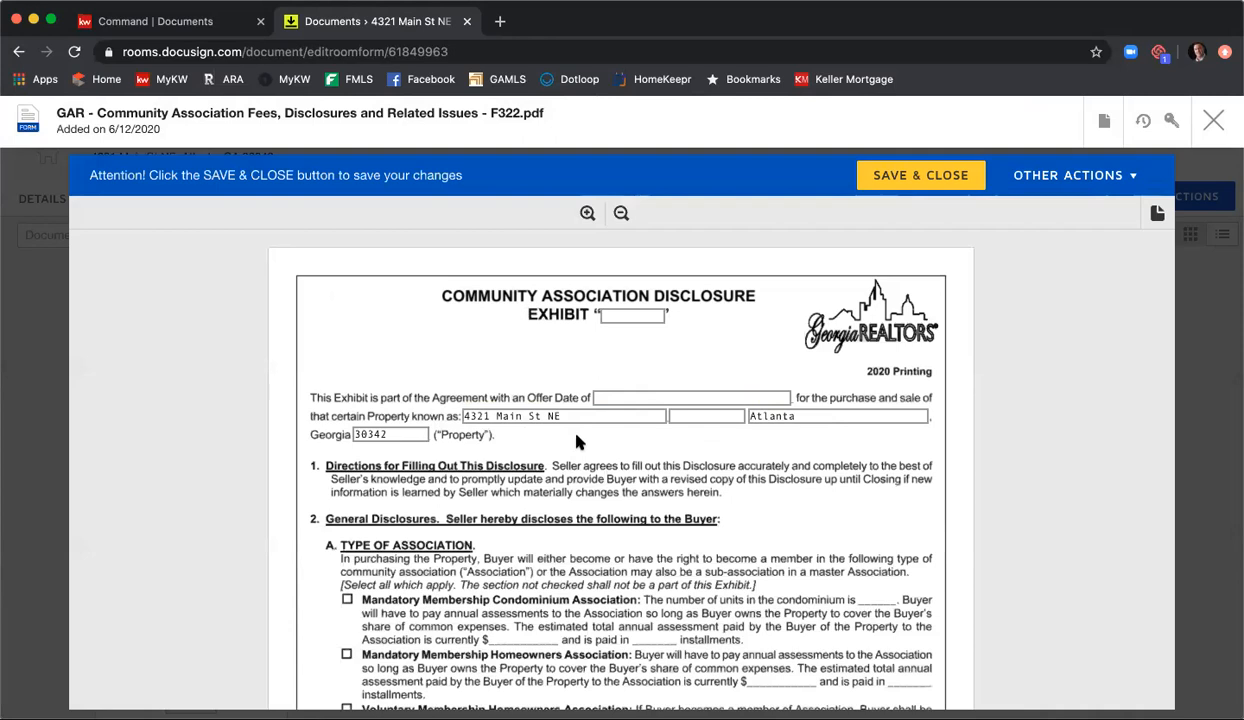
scroll(411, 516, down, 3)
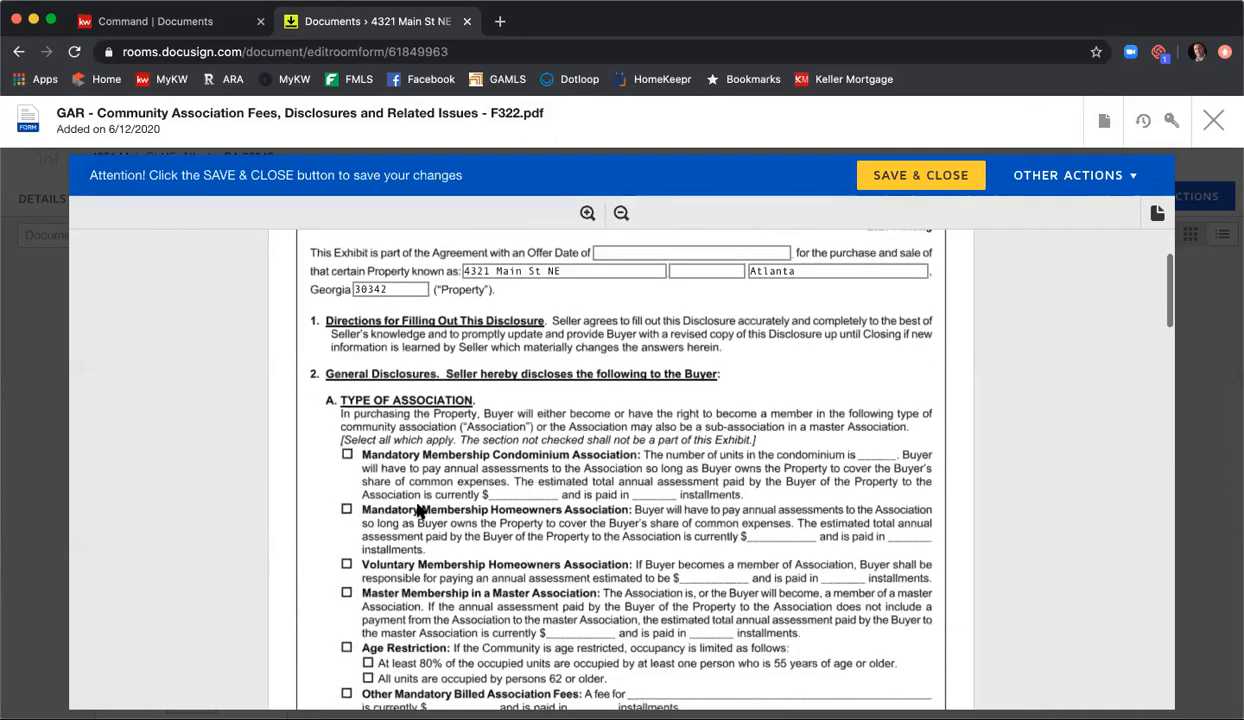
scroll(338, 492, up, 1)
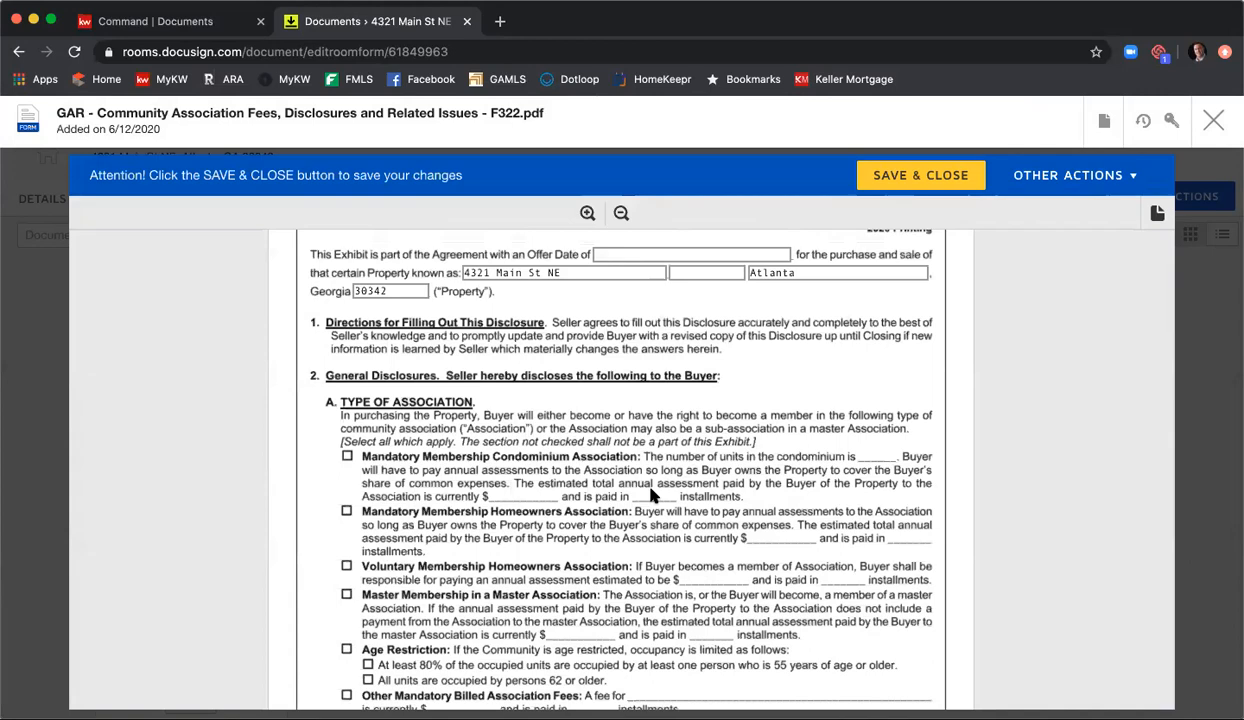
scroll(650, 495, down, 2)
scroll(651, 545, down, 7)
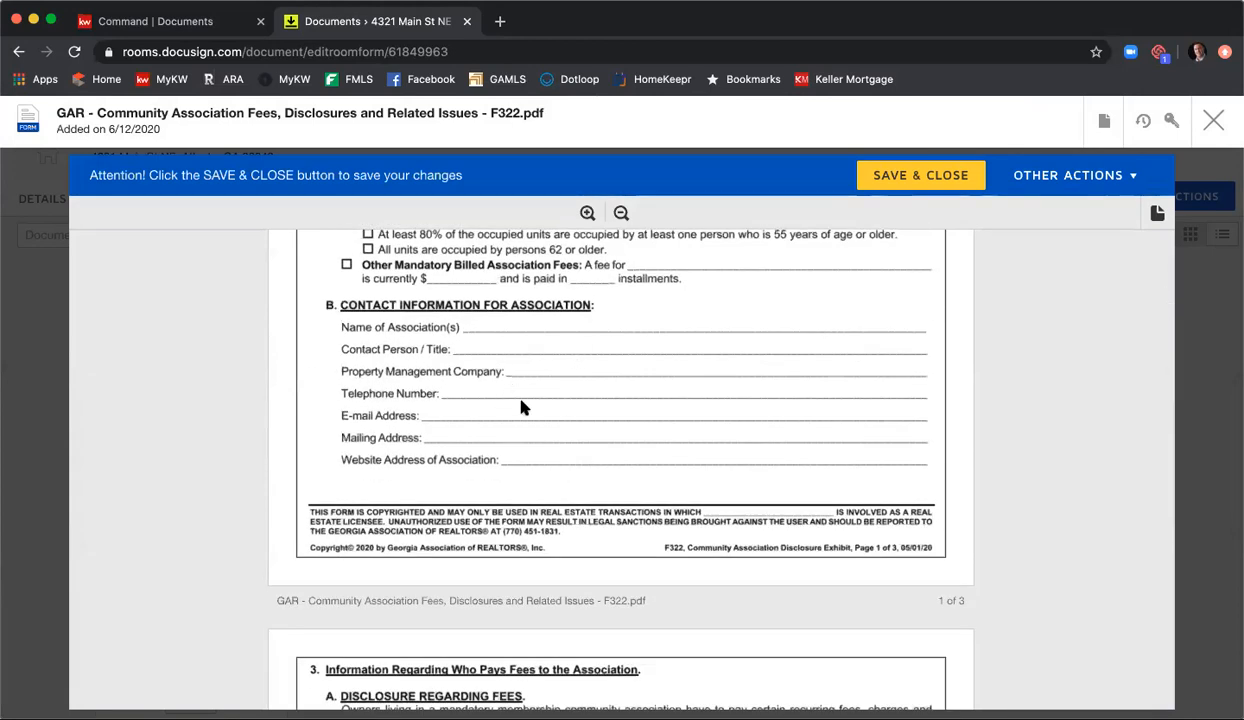
scroll(520, 403, down, 18)
scroll(698, 410, down, 15)
scroll(698, 412, down, 3)
scroll(780, 486, up, 5)
scroll(778, 486, down, 5)
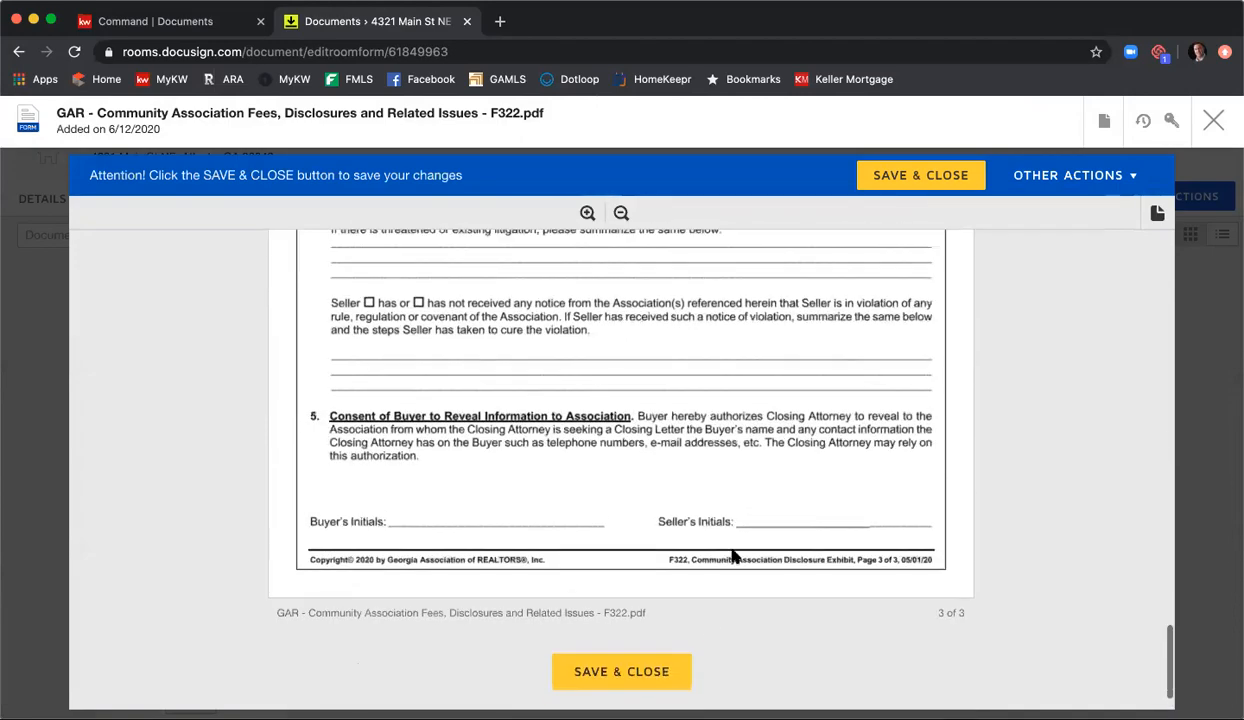
Step: Save and close the Community Association Fees, Disclosures and Related Issues form F322
right_click(647, 677)
click(604, 674)
scroll(604, 674, up, 1)
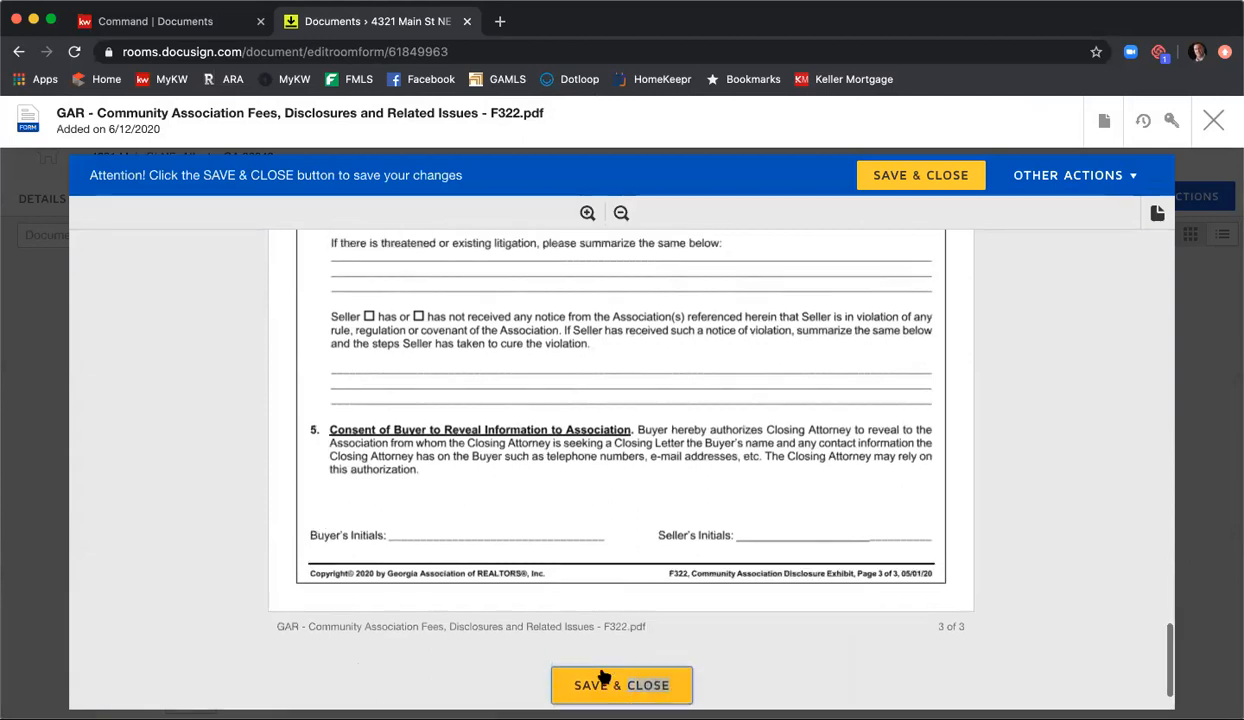
click(602, 686)
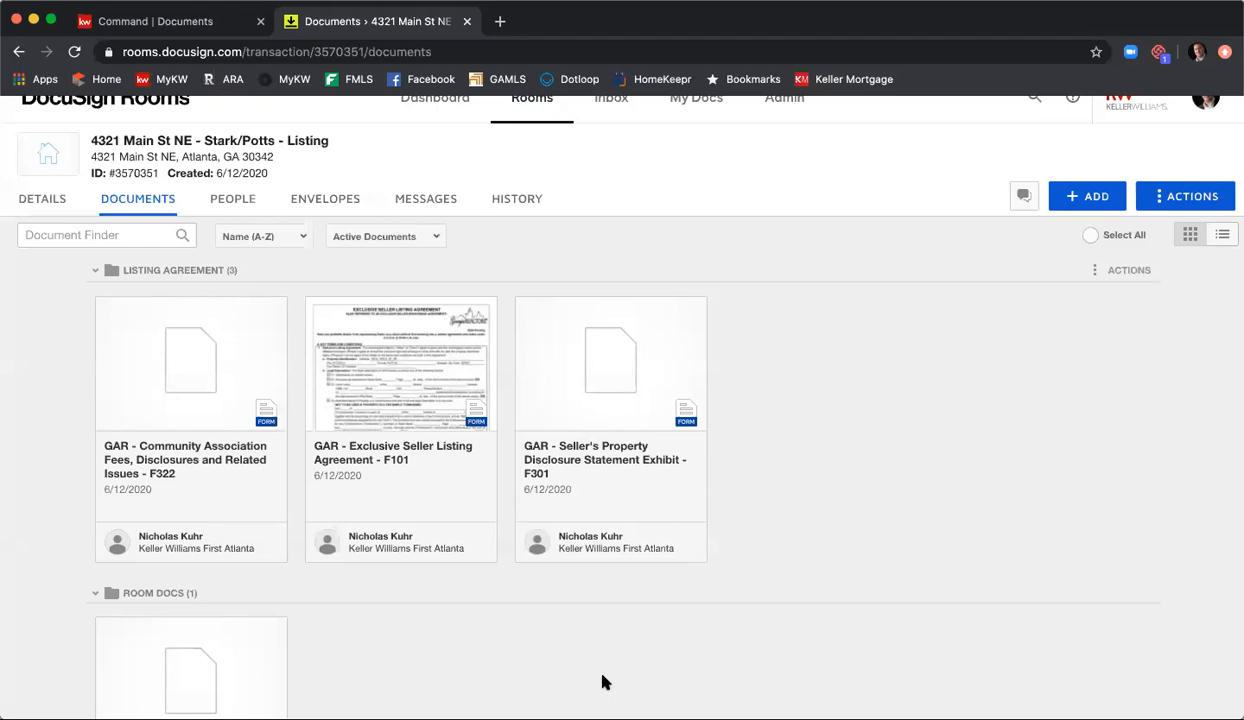
Step: Open the GAR Purchase and Sale Agreement F201 from the Room Docs folder
scroll(601, 670, down, 2)
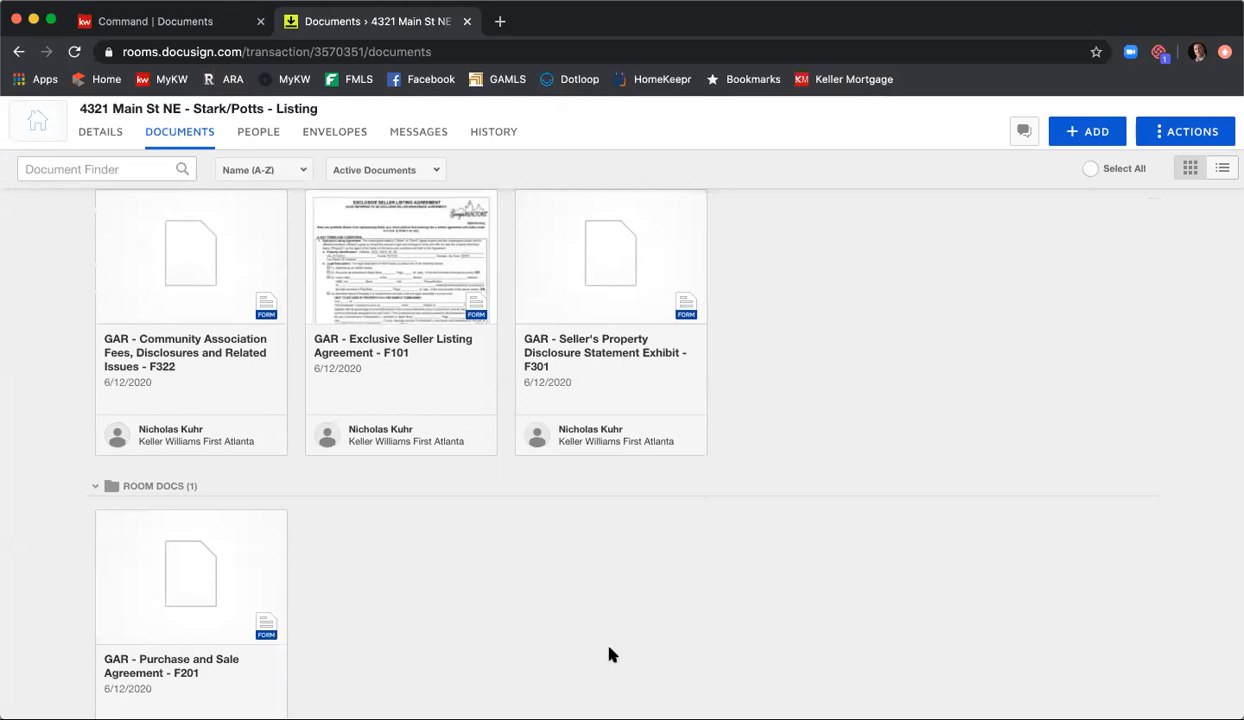
scroll(607, 656, down, 1)
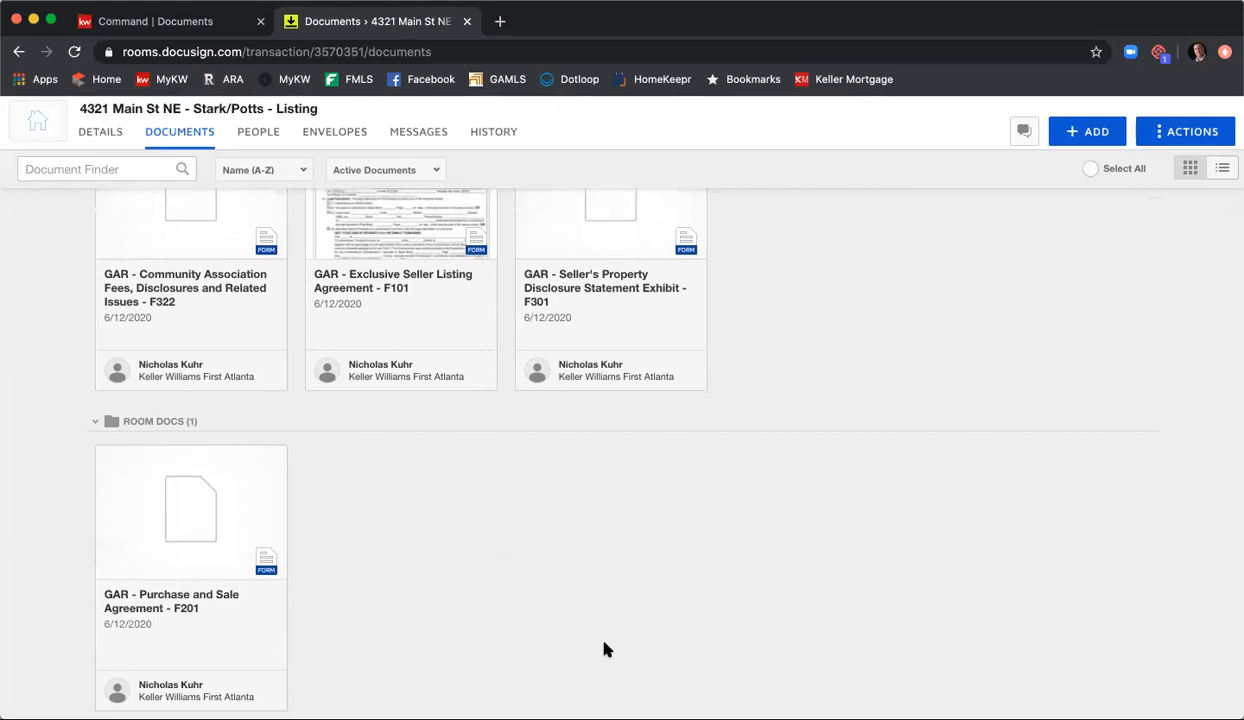
right_click(175, 518)
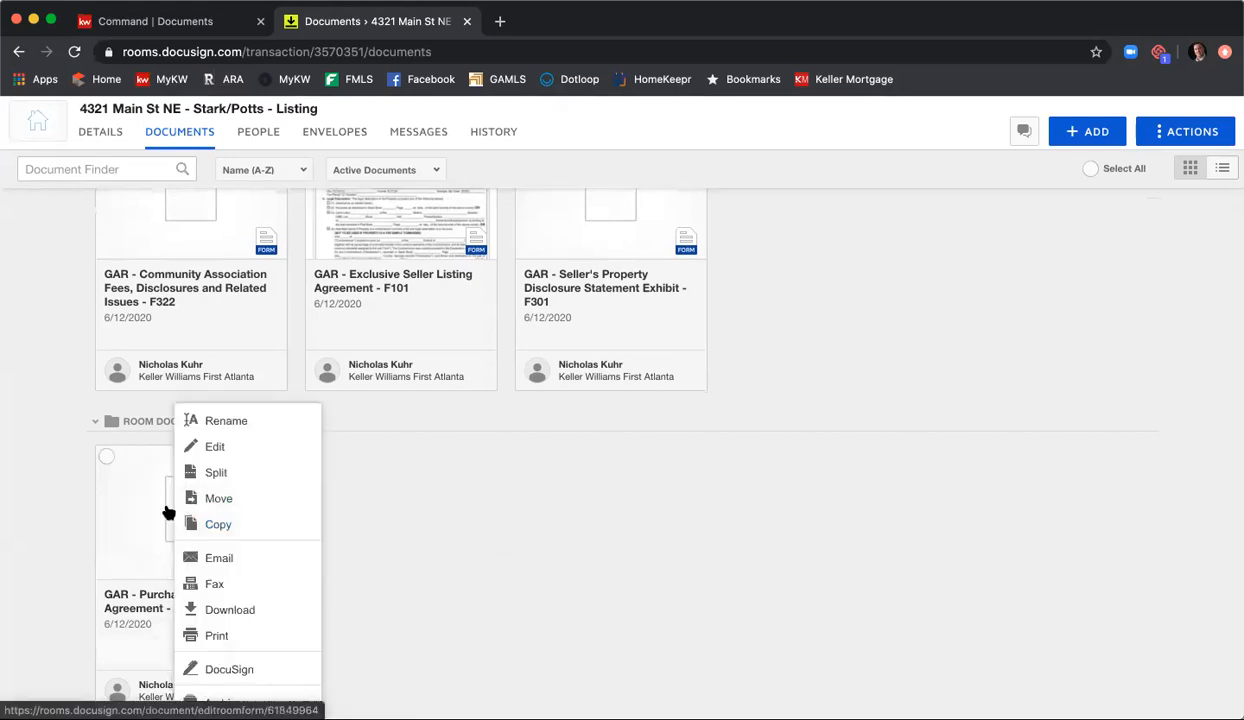
click(177, 522)
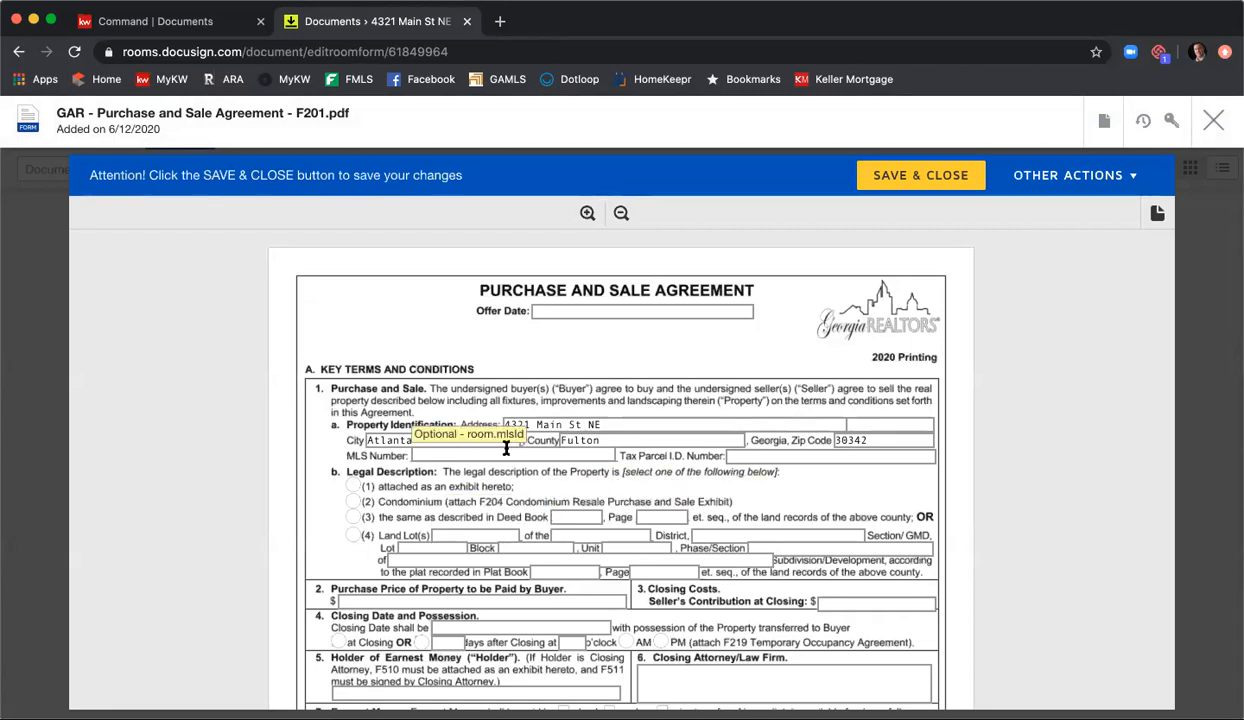
Step: Fill in the tax parcel ID number and choose legal description option 3 with Deed Book 12345, Page 123
click(770, 456)
text(123456789)
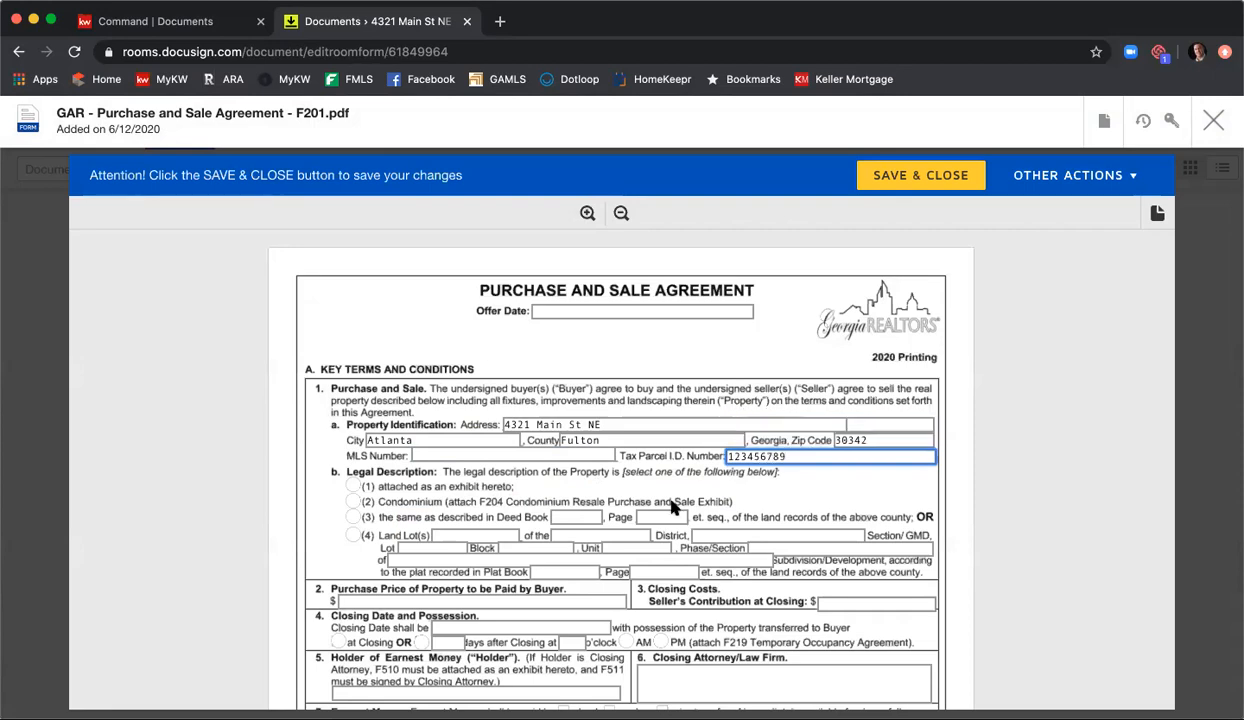
click(353, 517)
click(590, 514)
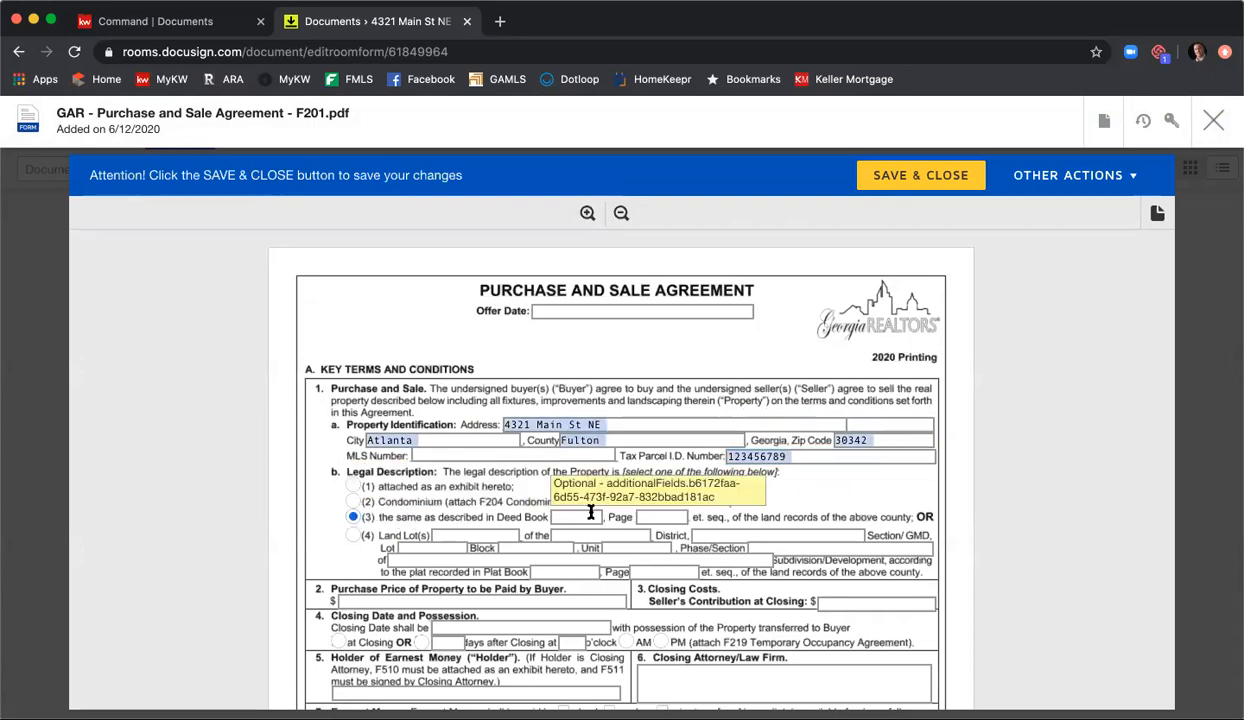
text(12345)
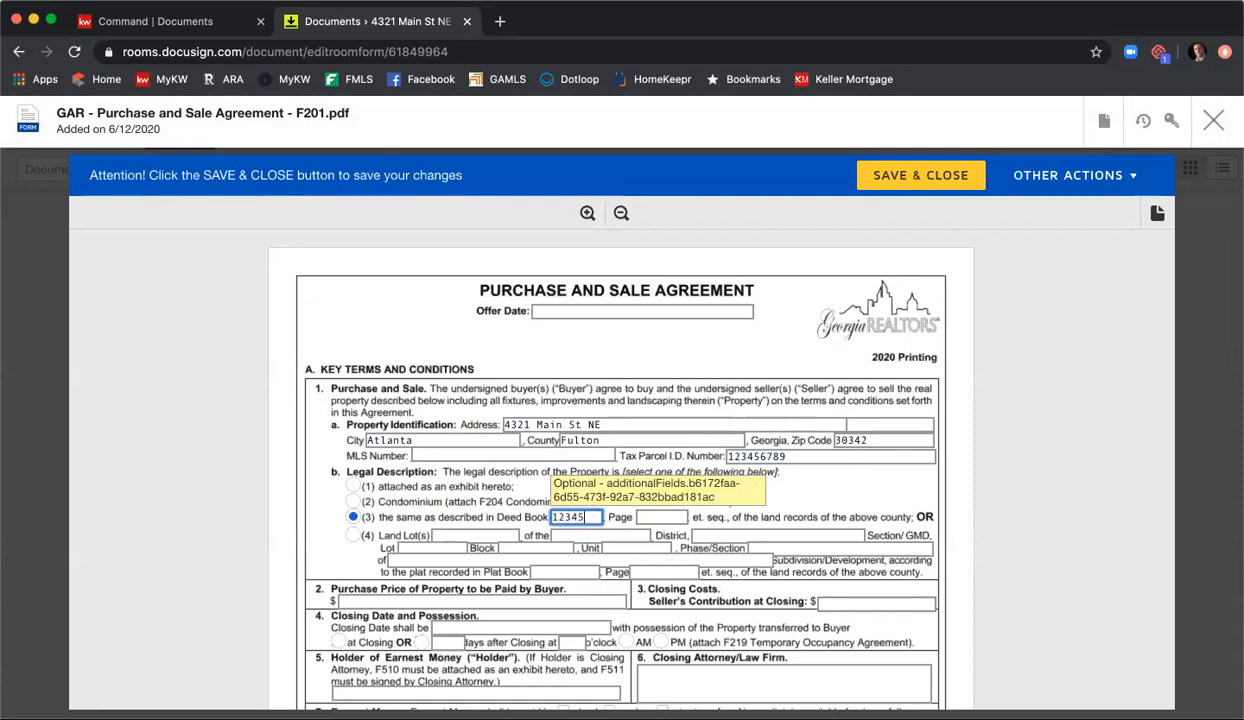
key(Tab)
text(123)
Step: Set the purchase price to $345,000 and the seller's contribution at closing to $5,000
scroll(580, 560, down, 1)
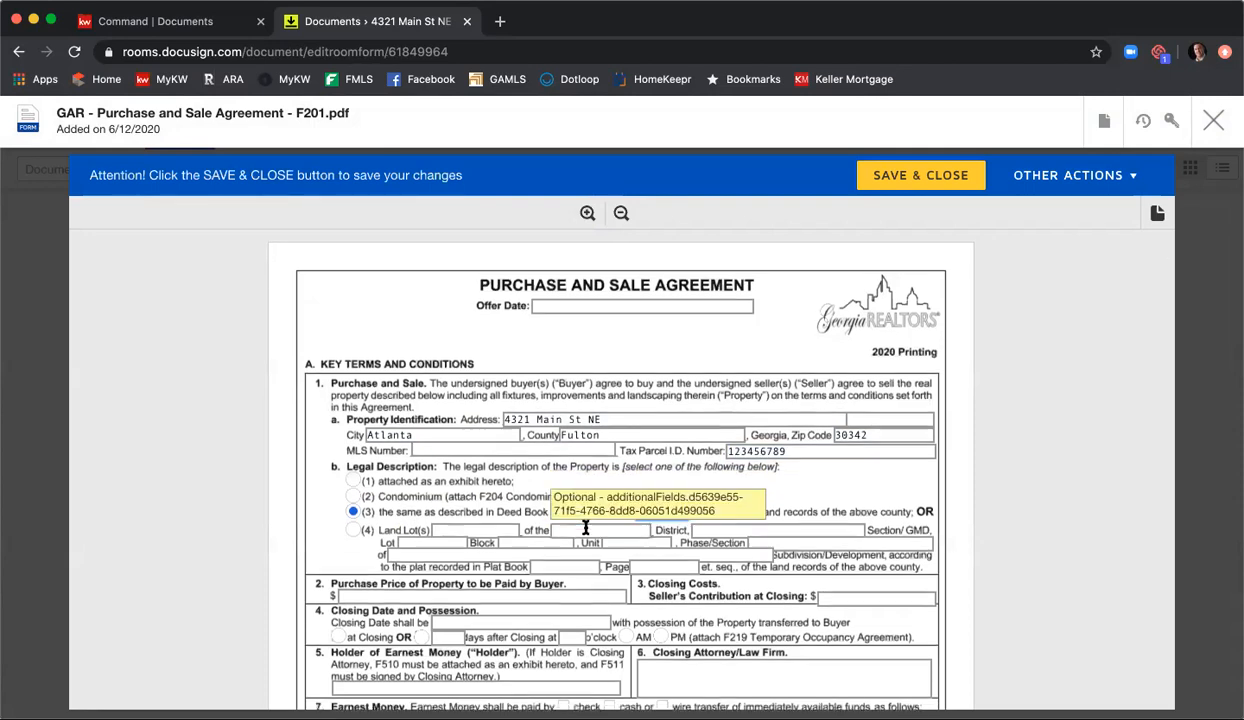
click(580, 589)
text(34)
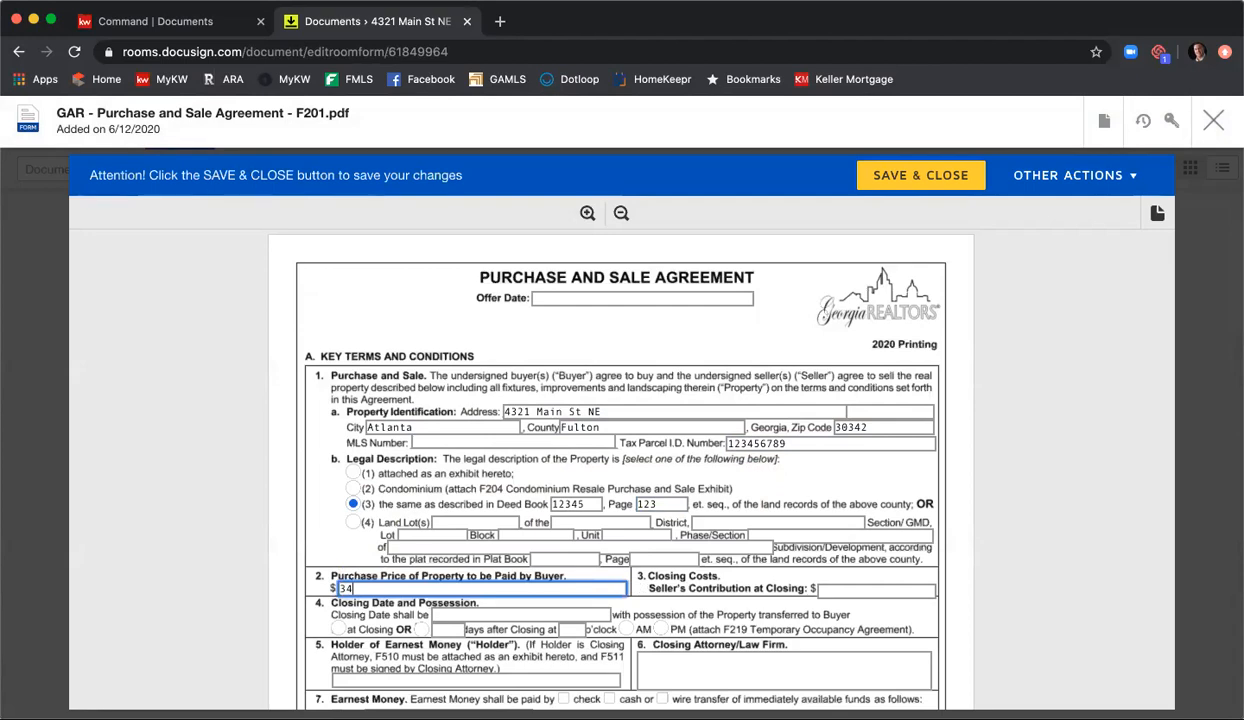
text(5,000)
key(Tab)
text(5,0)
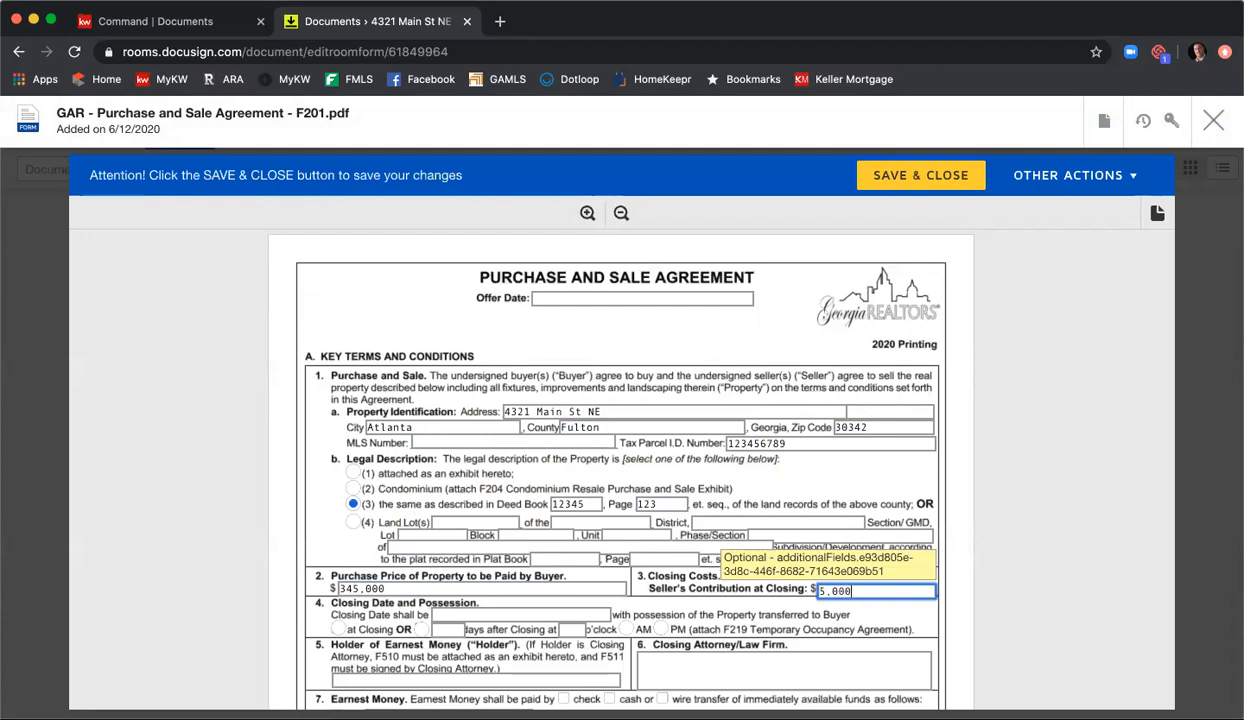
Step: Set the closing date to 7/17/2020 and choose possession at closing
key(Tab)
text(7/1)
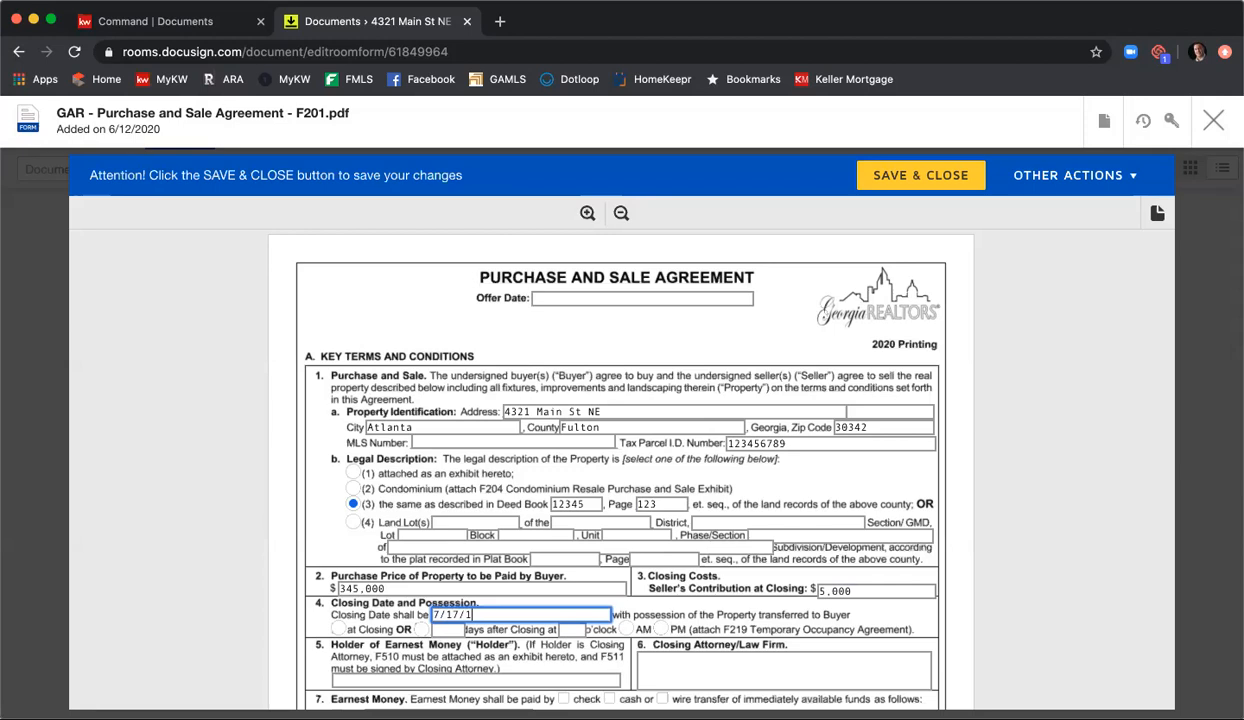
key(BackSpace)
text(2020)
click(338, 629)
Step: Enter C&B as the closing attorney and KWFA as the holder of earnest money
click(651, 668)
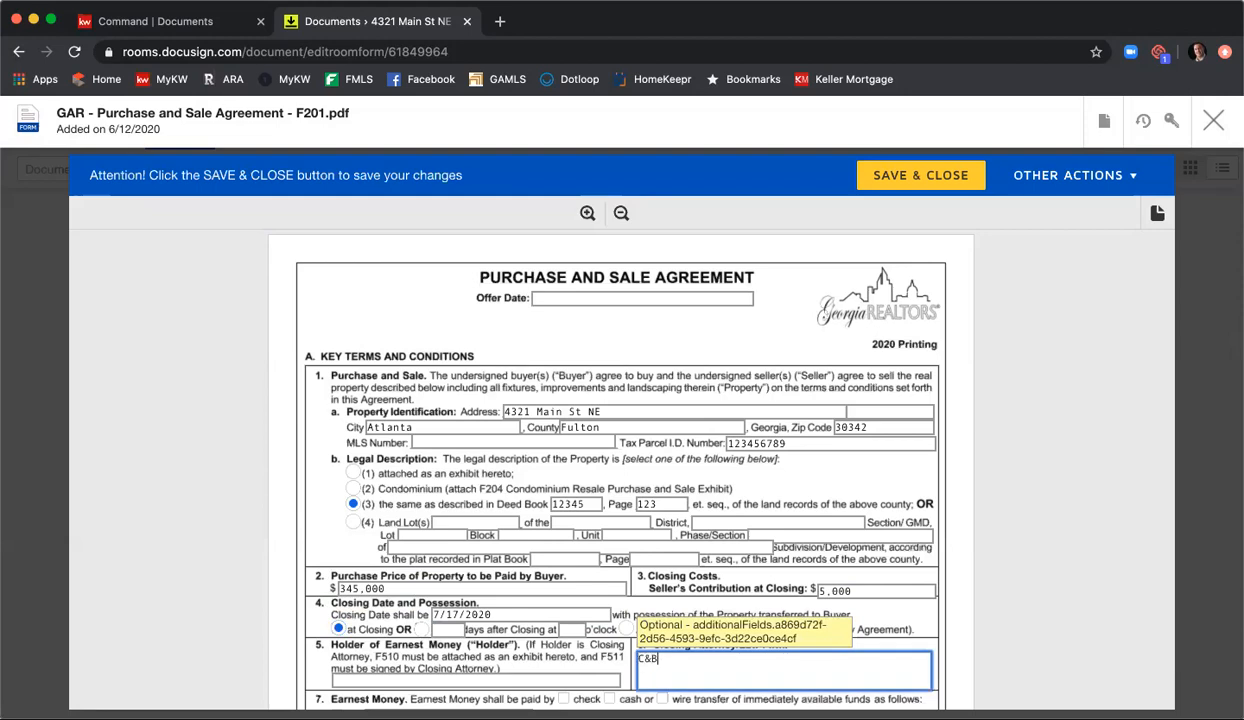
scroll(585, 667, down, 1)
click(554, 617)
text(KWFA)
Step: Select earnest money option b and set it to $5,000 within 3 days from the Binding Agreement Date
scroll(502, 597, down, 2)
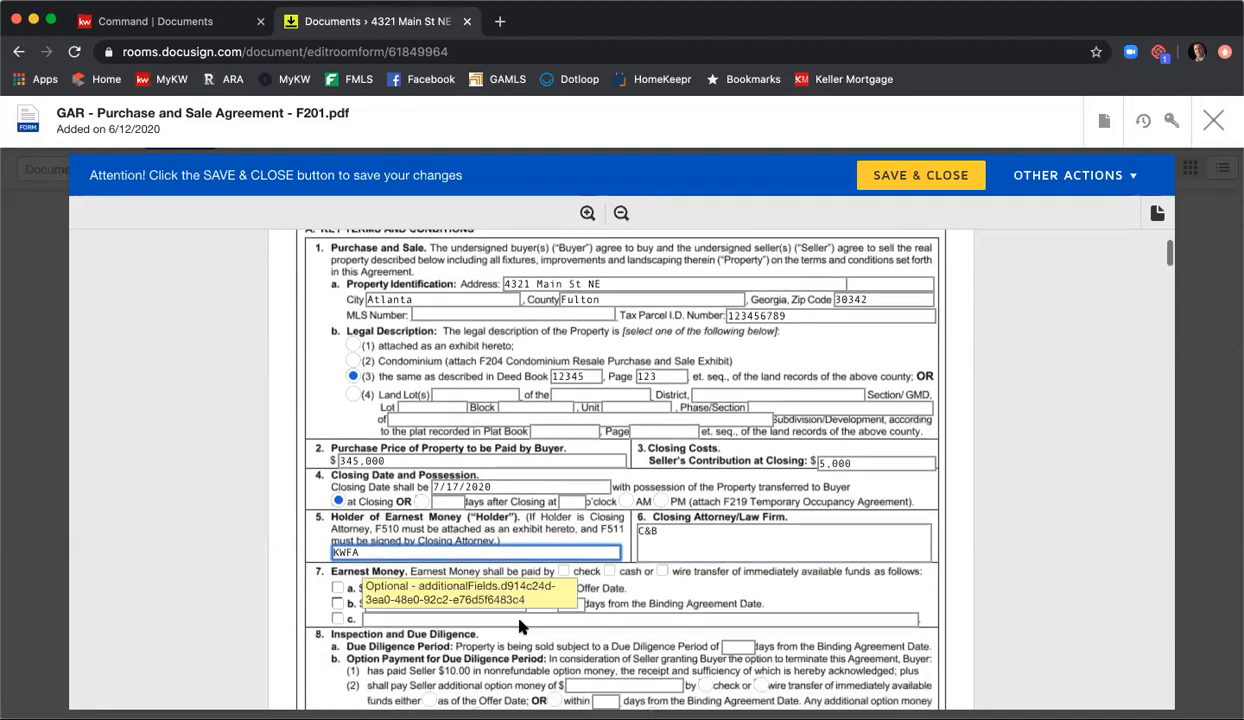
click(338, 572)
click(438, 572)
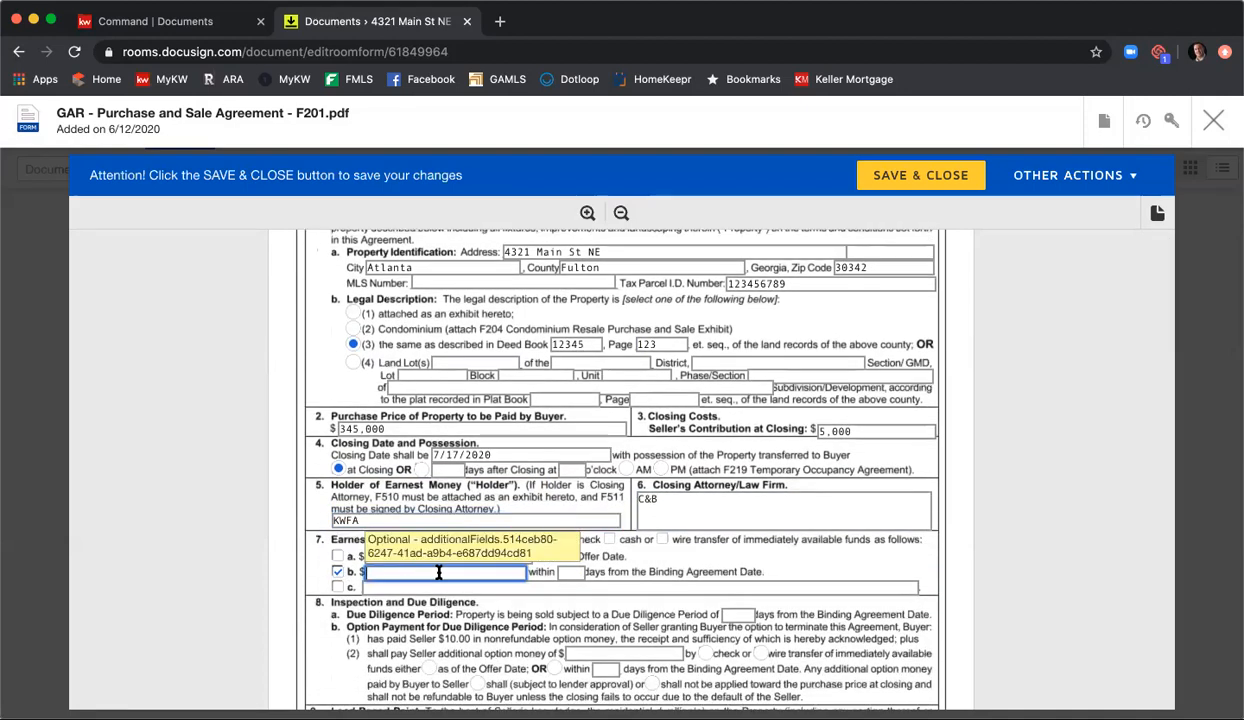
text(5,0)
text(0)
key(BackSpace)
key(BackSpace)
text(,00)
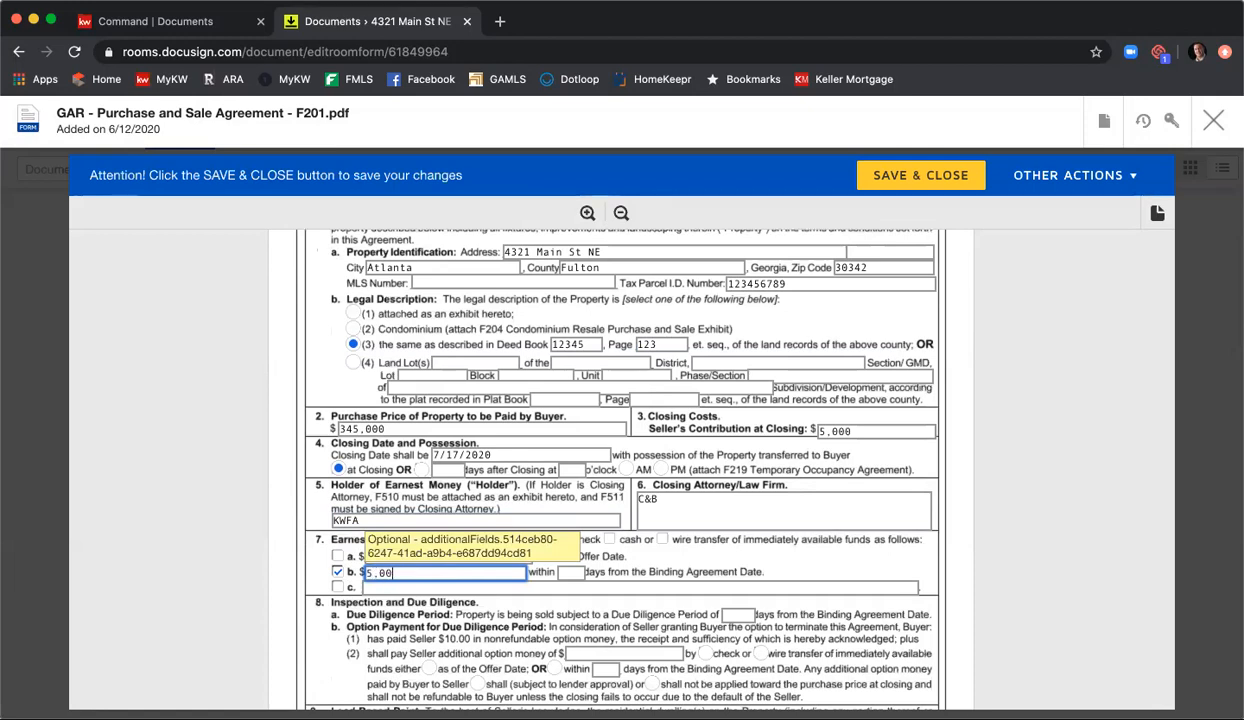
text(0)
key(Tab)
text(3)
Step: Set the Due Diligence Period to 10 days and mark the property as not built prior to 1978 under Lead-Based Paint
scroll(700, 590, down, 1)
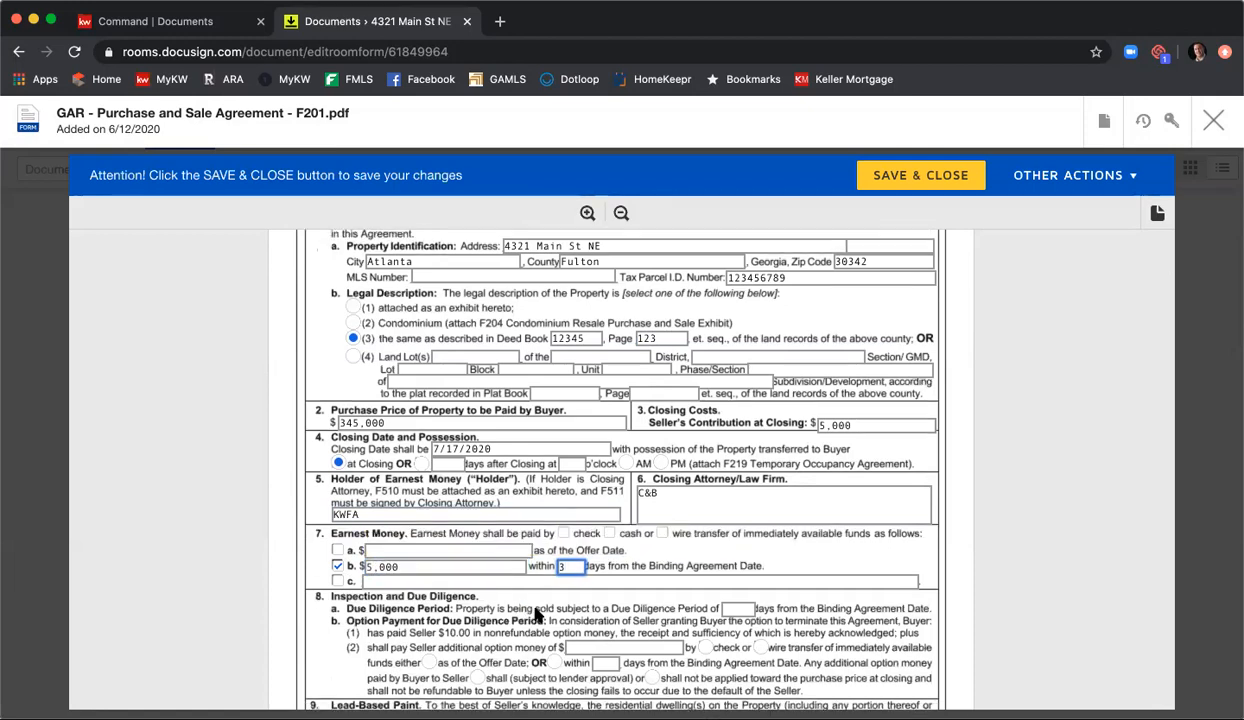
click(735, 600)
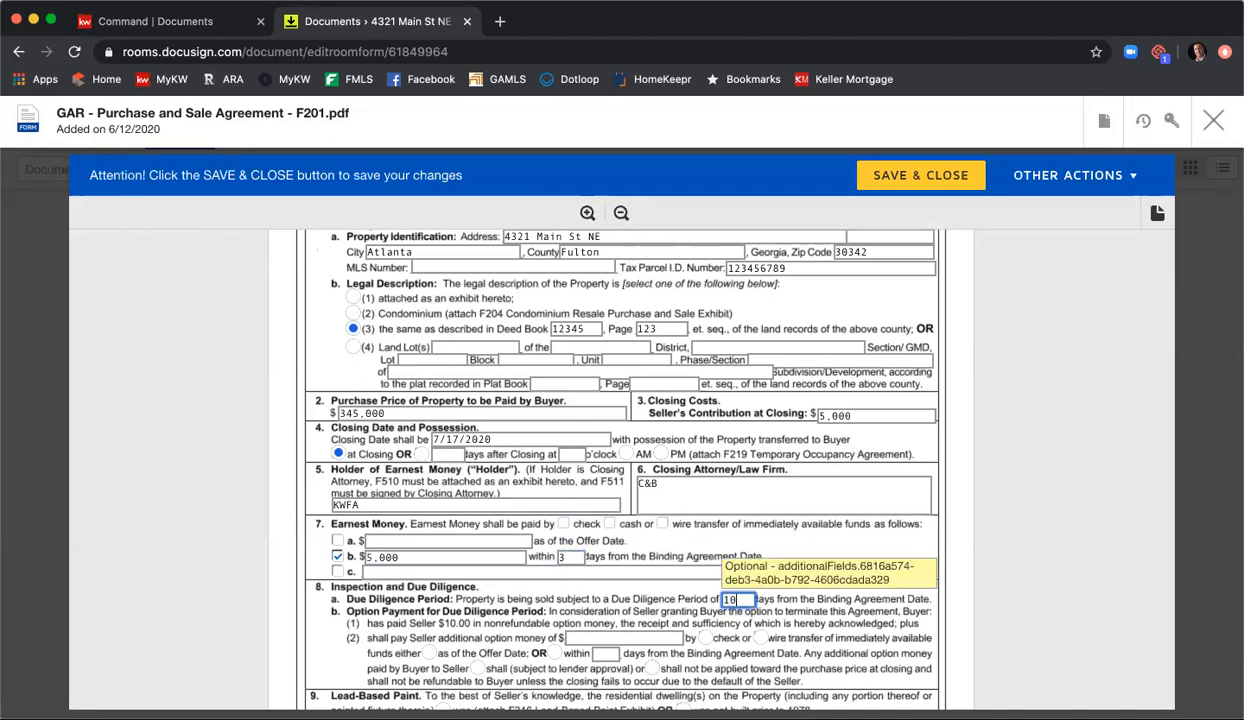
text(10)
key(Tab)
scroll(870, 530, down, 3)
scroll(868, 530, down, 4)
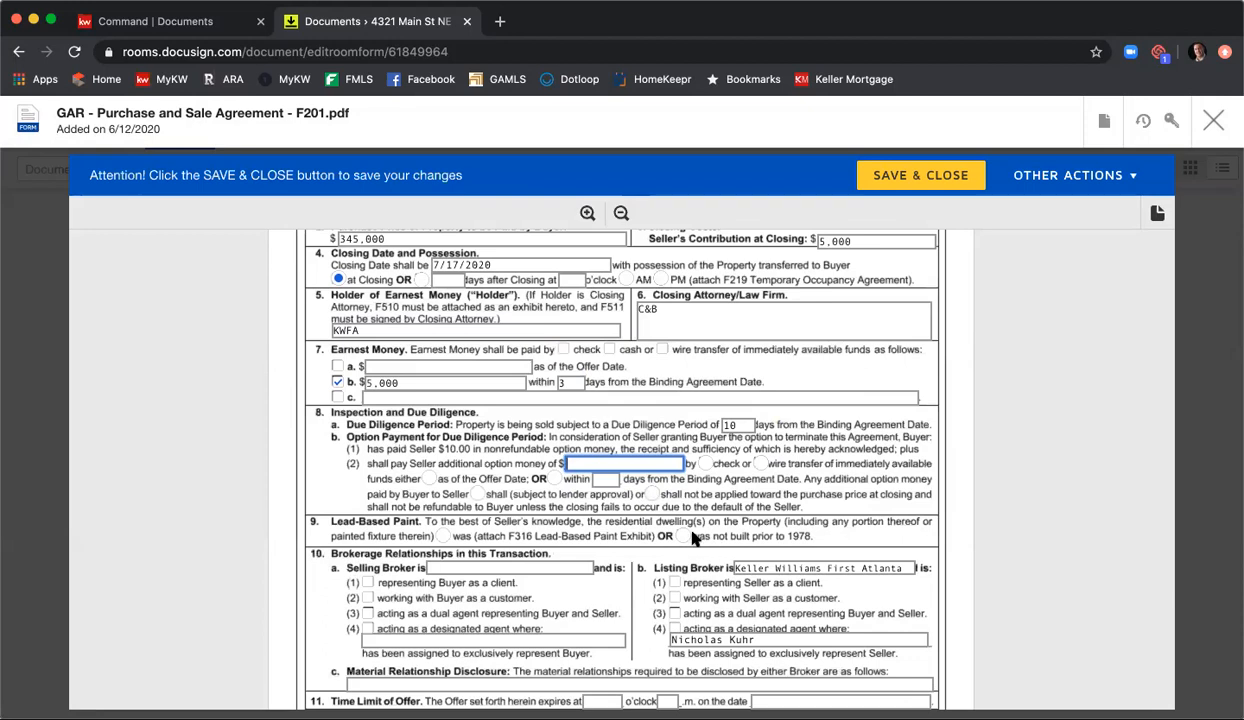
click(682, 536)
Step: Mark the listing broker as representing Seller as a client, and enter Harry Norman as selling broker representing Buyer as a client
scroll(708, 538, down, 2)
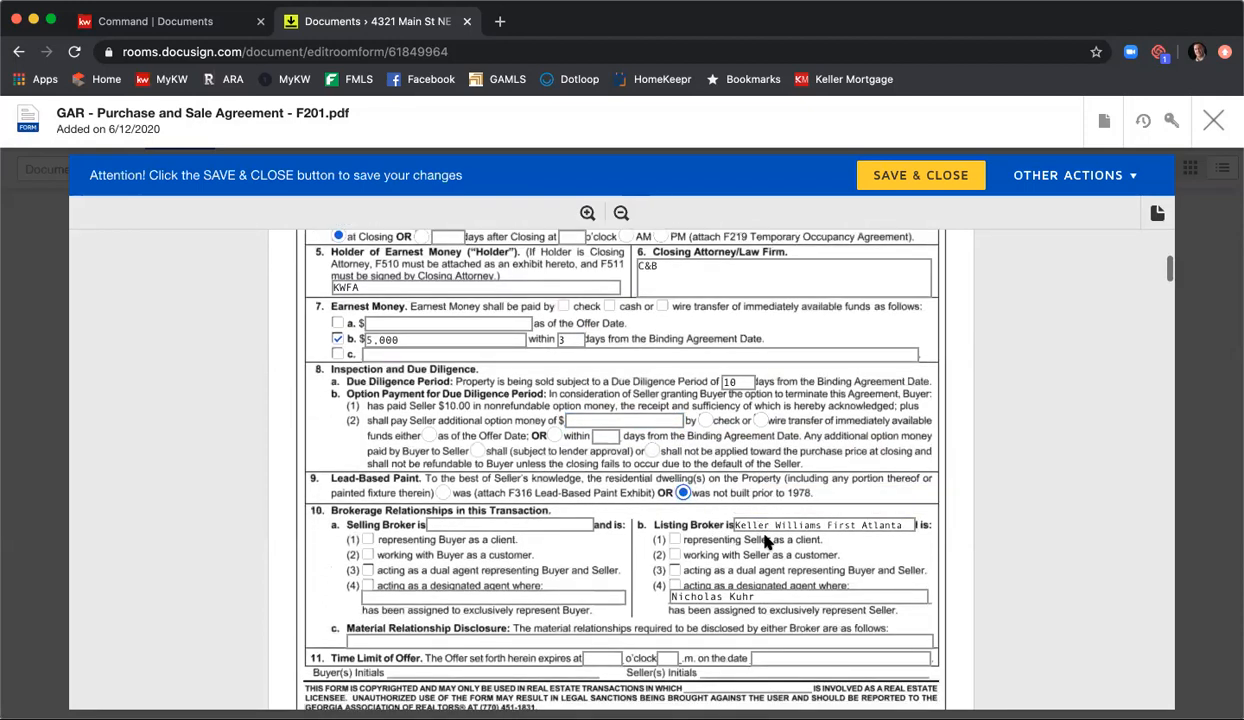
click(680, 540)
click(530, 525)
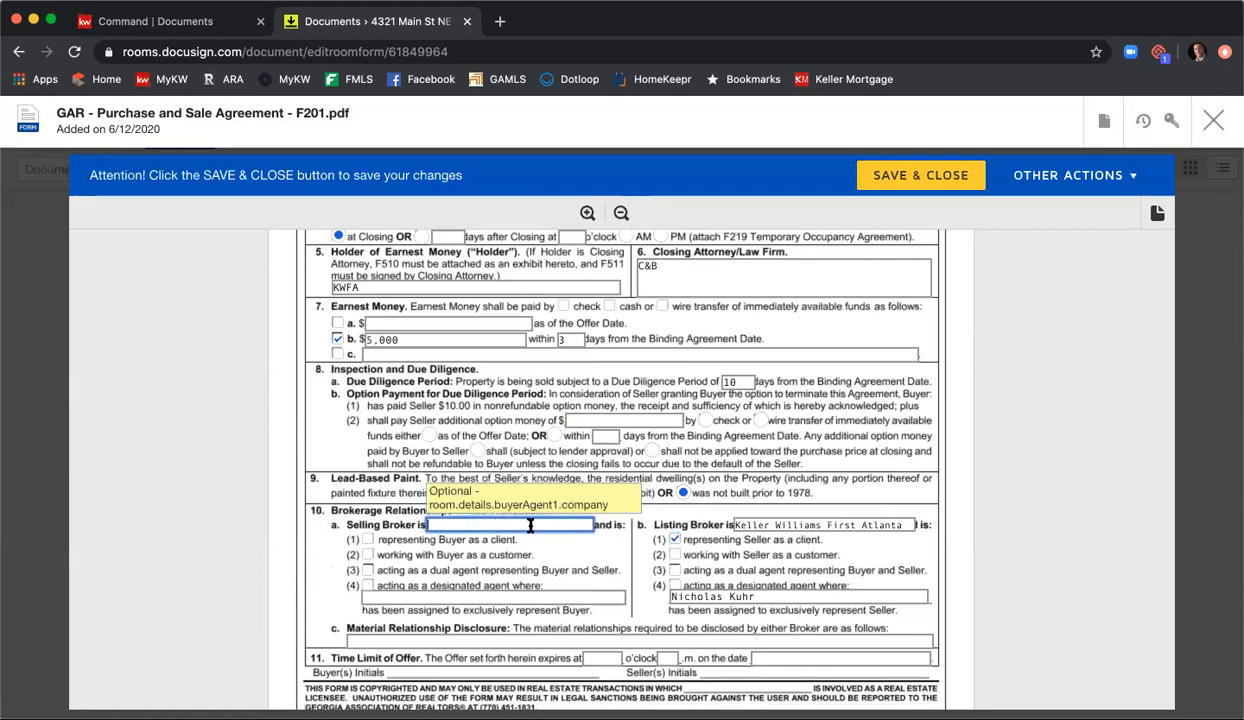
text(Harry Norman)
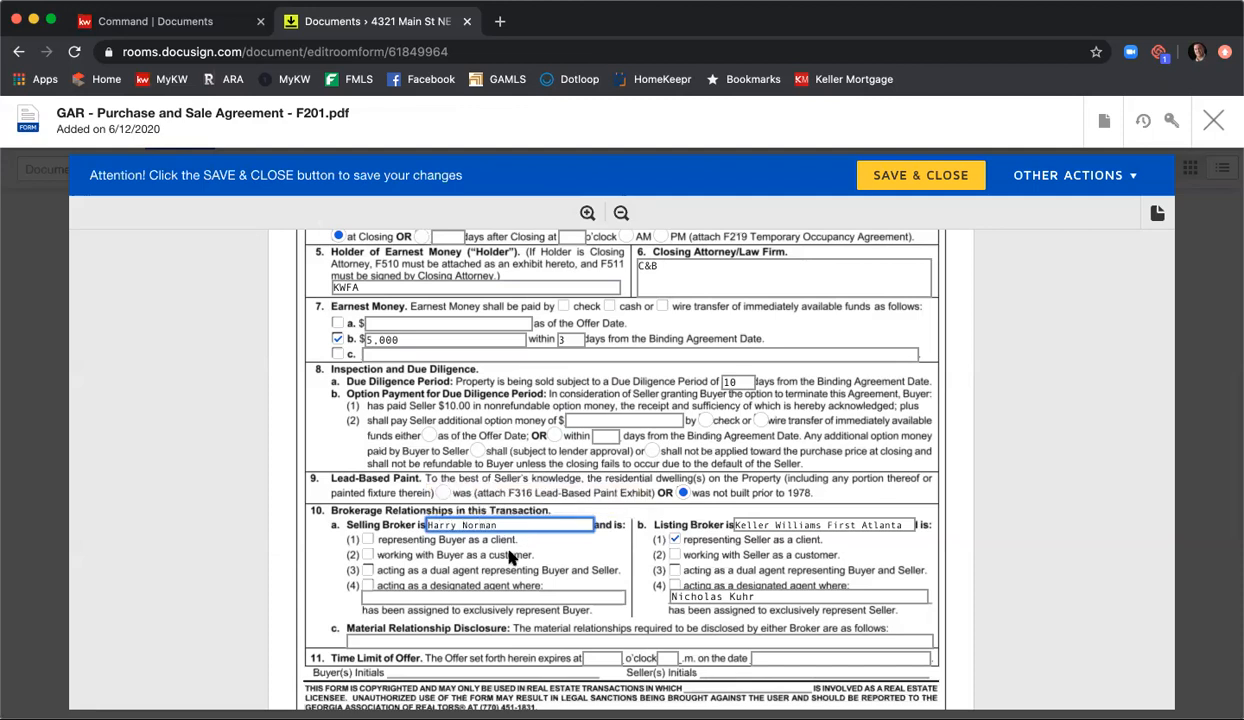
click(367, 539)
Step: Enter N/A for the Material Relationship Disclosure
scroll(596, 565, down, 2)
click(589, 572)
text(N/A)
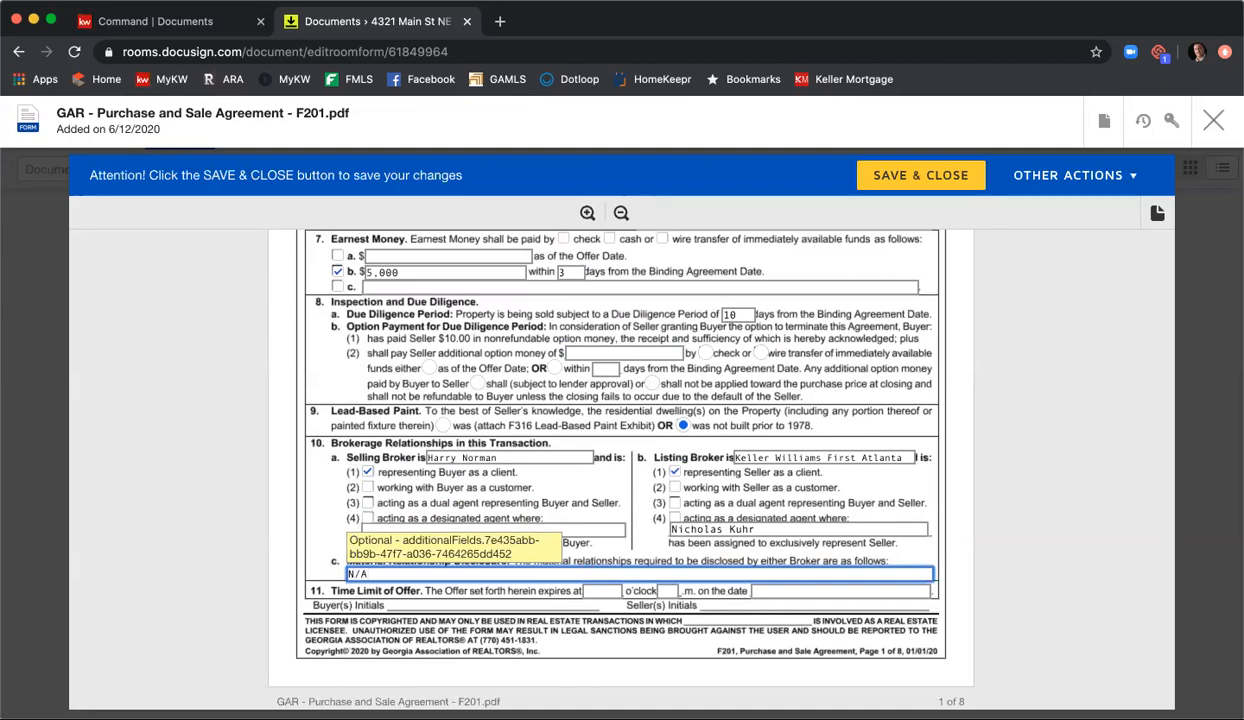
Step: Fill in the Time Limit of Offer with 5 o'clock, 9 before the ".m." and the date 6/13/2020
click(604, 590)
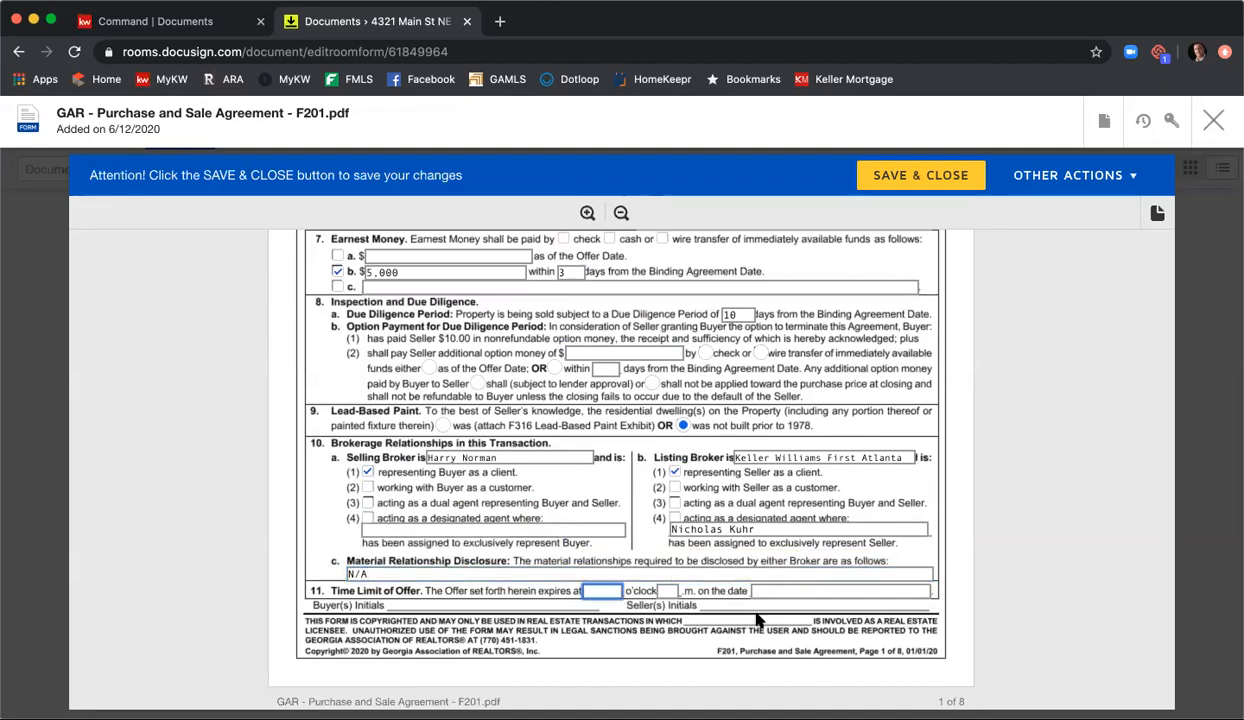
text(5)
key(Tab)
text(9)
key(Tab)
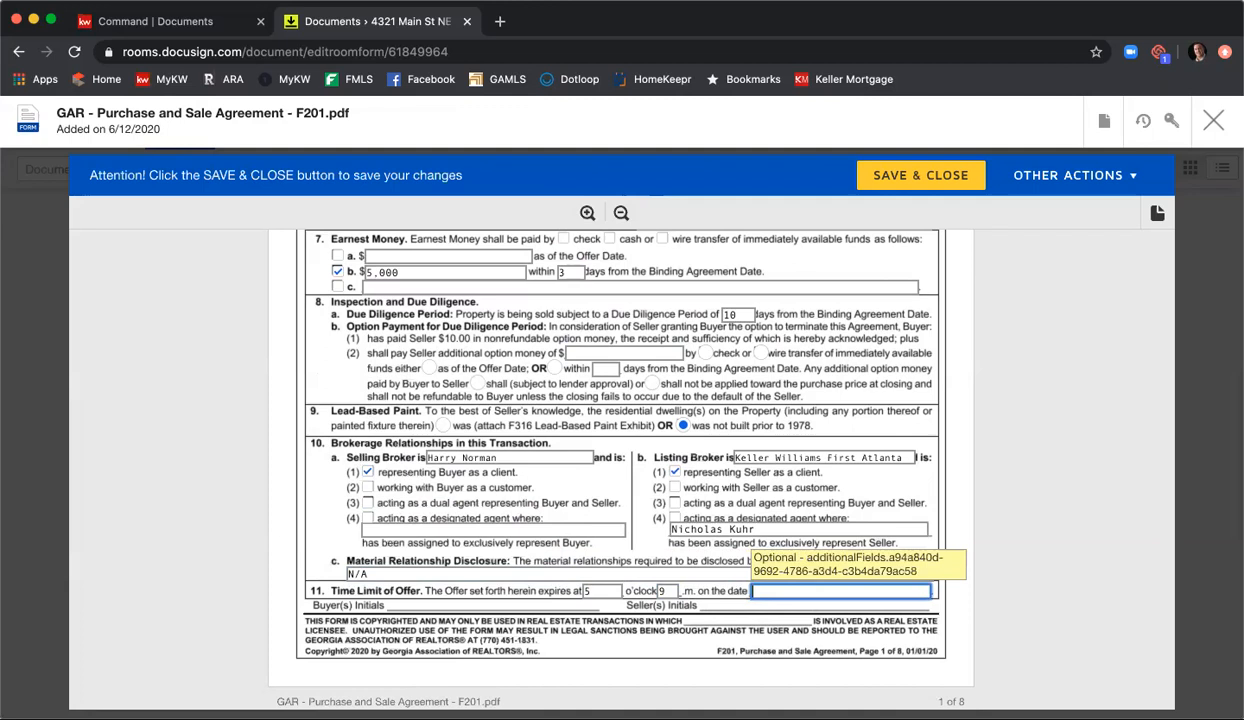
text(6/13/2020)
Step: In Exhibits and Addenda, include the Community Association Disclosure Exhibit (F322) as exhibit A
scroll(918, 500, down, 2)
scroll(920, 508, down, 15)
scroll(912, 510, down, 15)
scroll(912, 512, down, 15)
scroll(912, 515, down, 15)
scroll(909, 514, down, 5)
scroll(517, 392, up, 1)
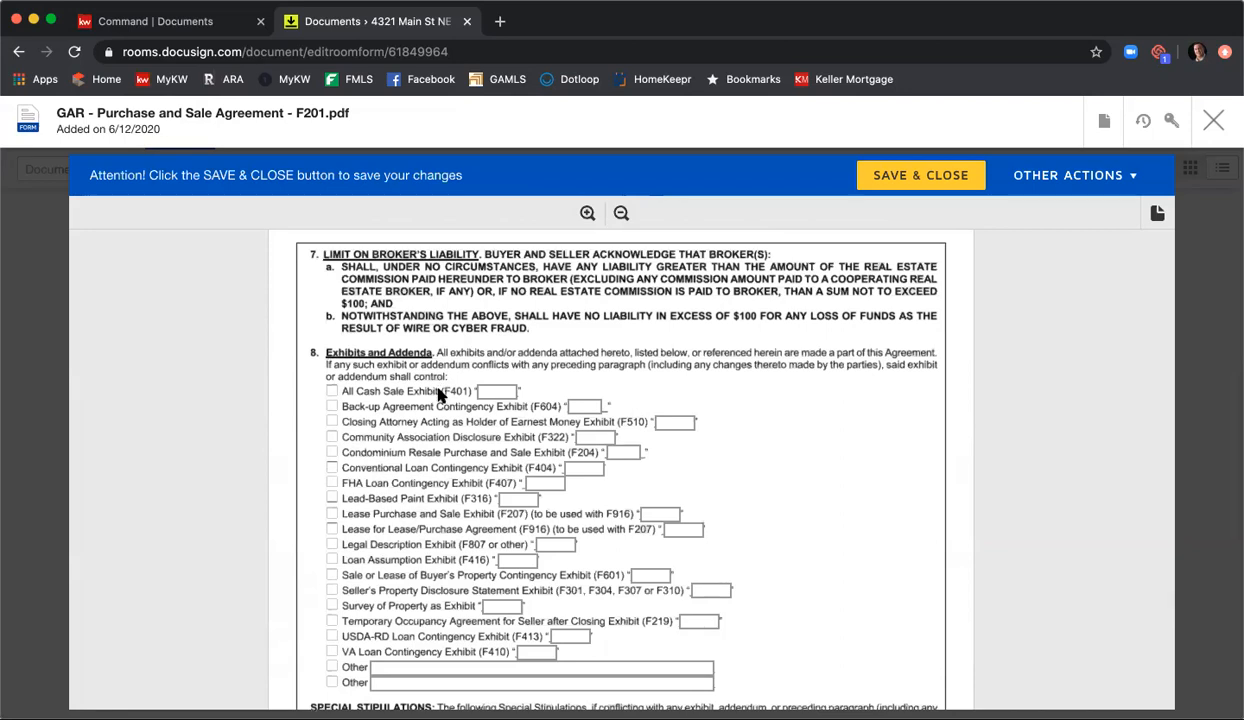
scroll(456, 400, down, 1)
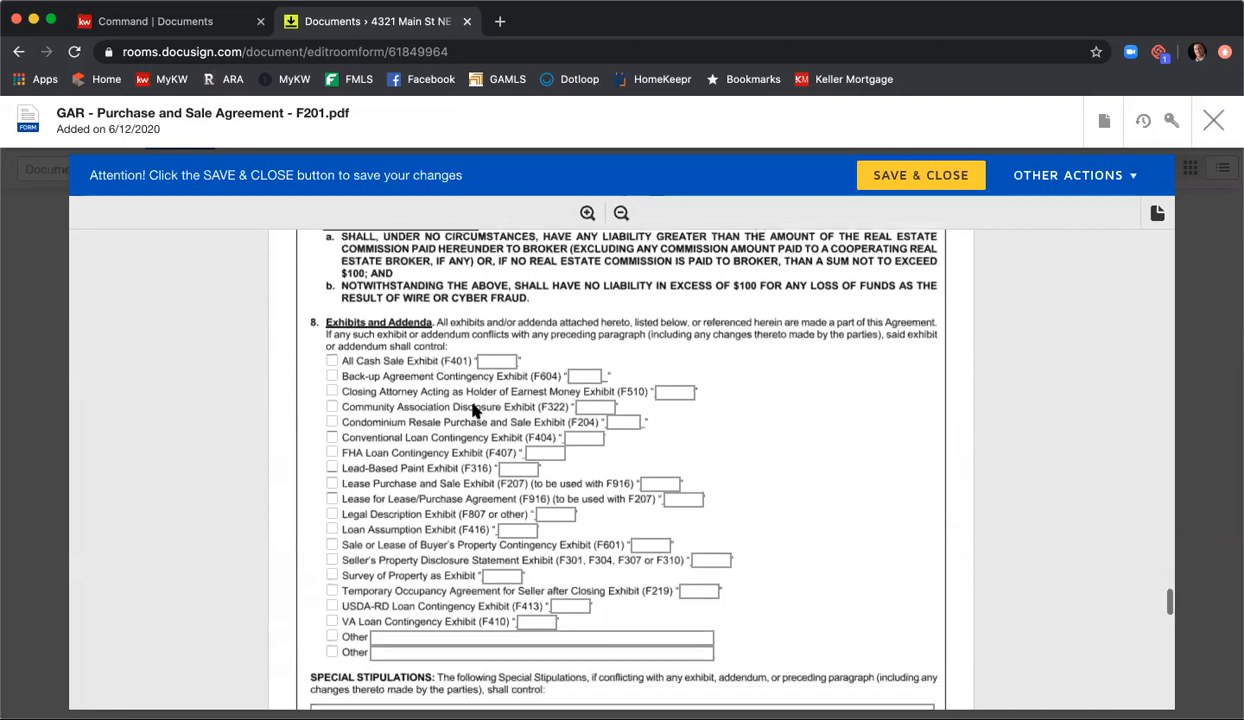
click(331, 406)
click(597, 406)
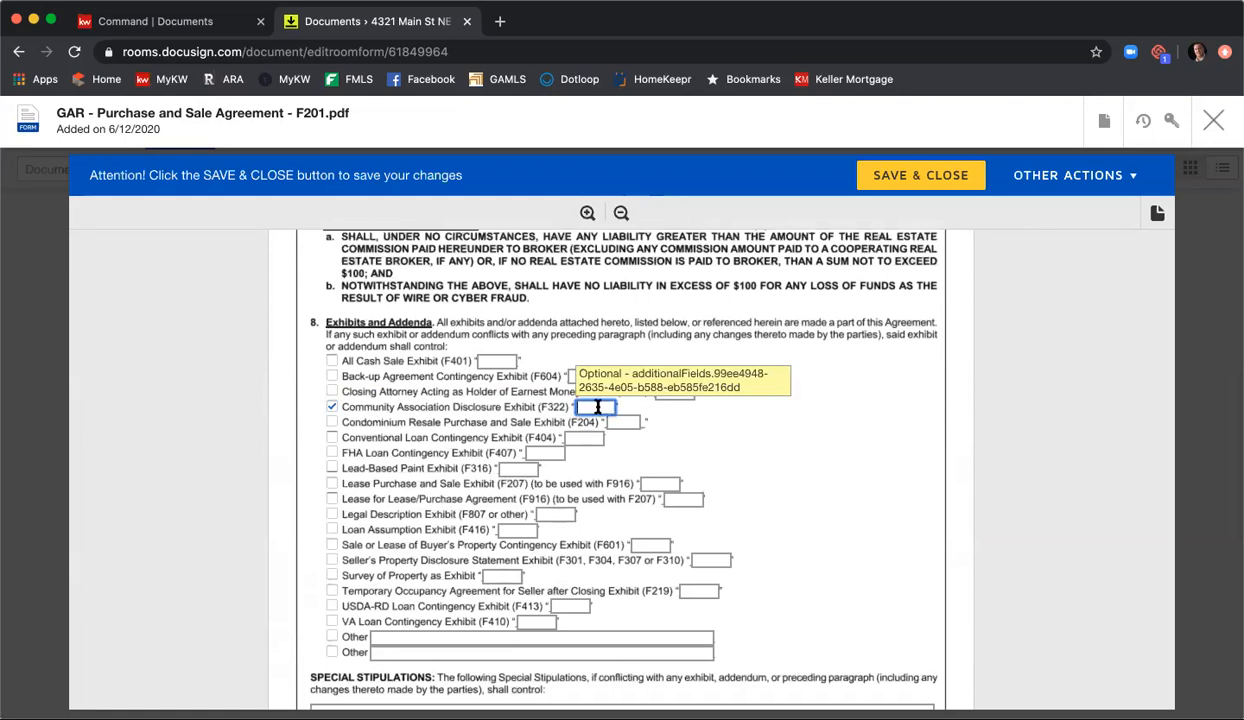
text(A)
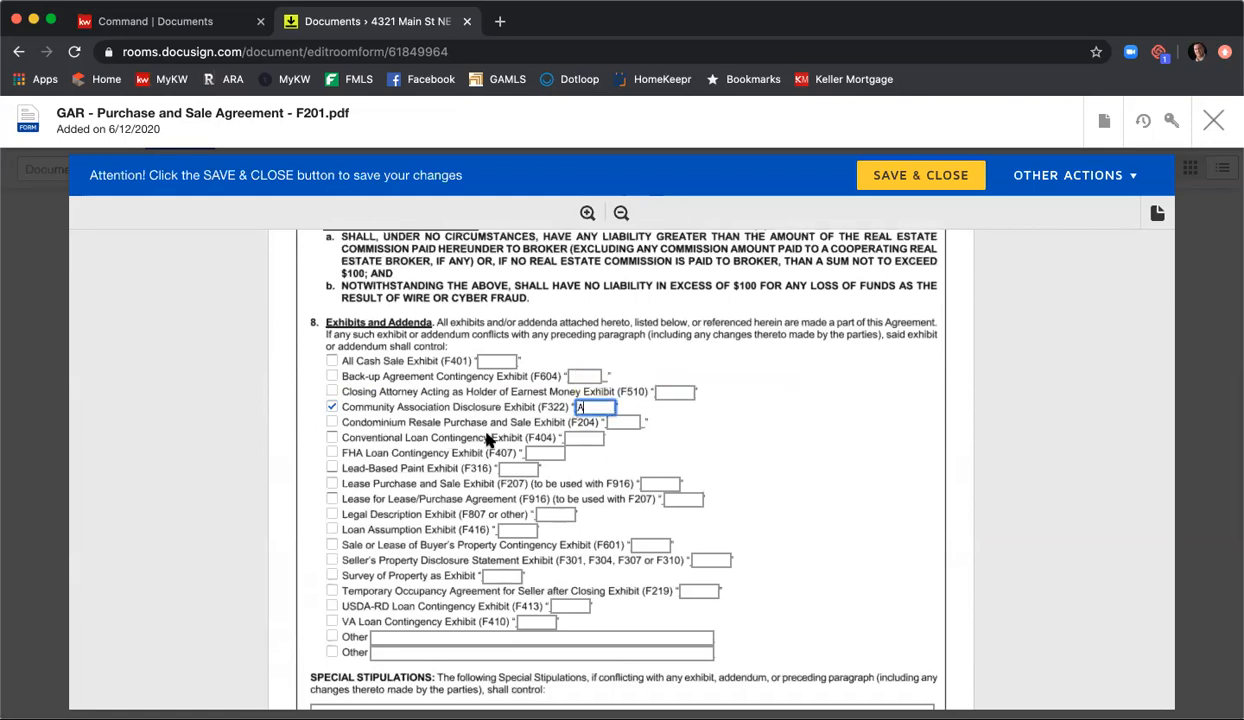
Step: Include the Seller's Property Disclosure Statement Exhibit as exhibit B and the Conventional Loan Contingency Exhibit (F404) as exhibit C
click(333, 560)
click(705, 559)
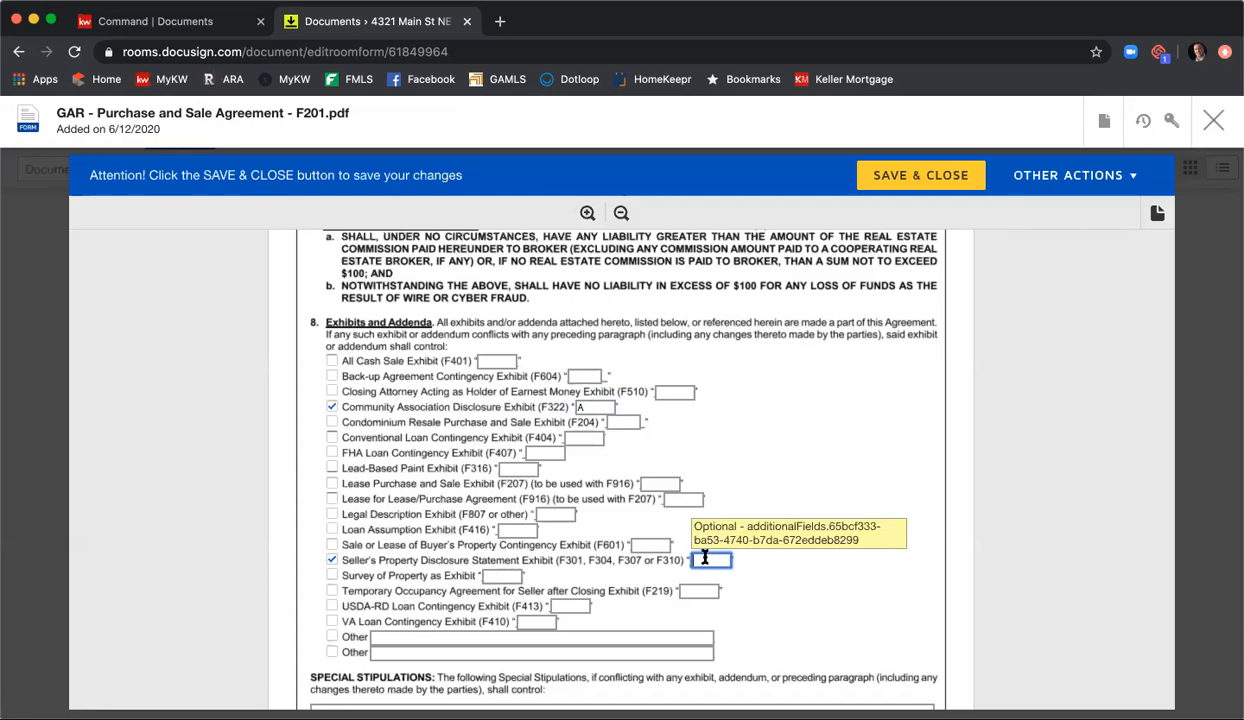
text(B)
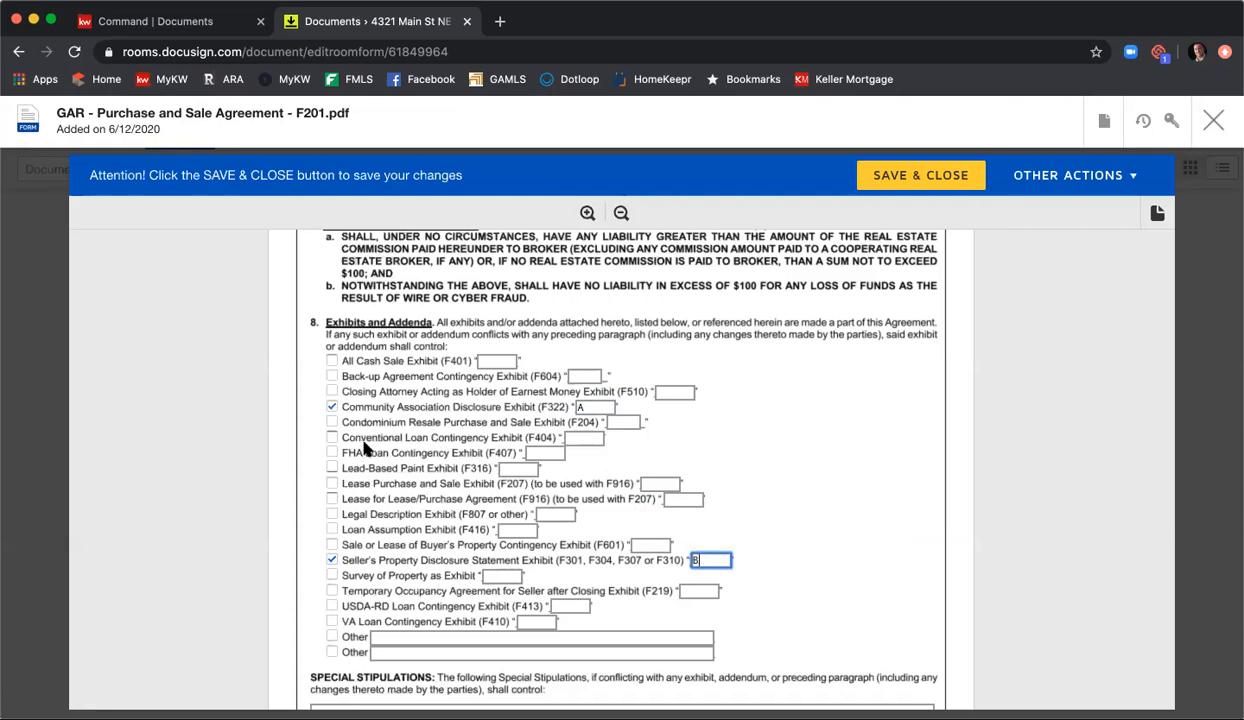
click(333, 439)
click(572, 440)
text(C)
Step: Enter the special stipulation "Buyer to provide Conventional Loan Exhibit within 24 hours of binding."
scroll(572, 450, down, 3)
click(561, 557)
text(Buyer to provi)
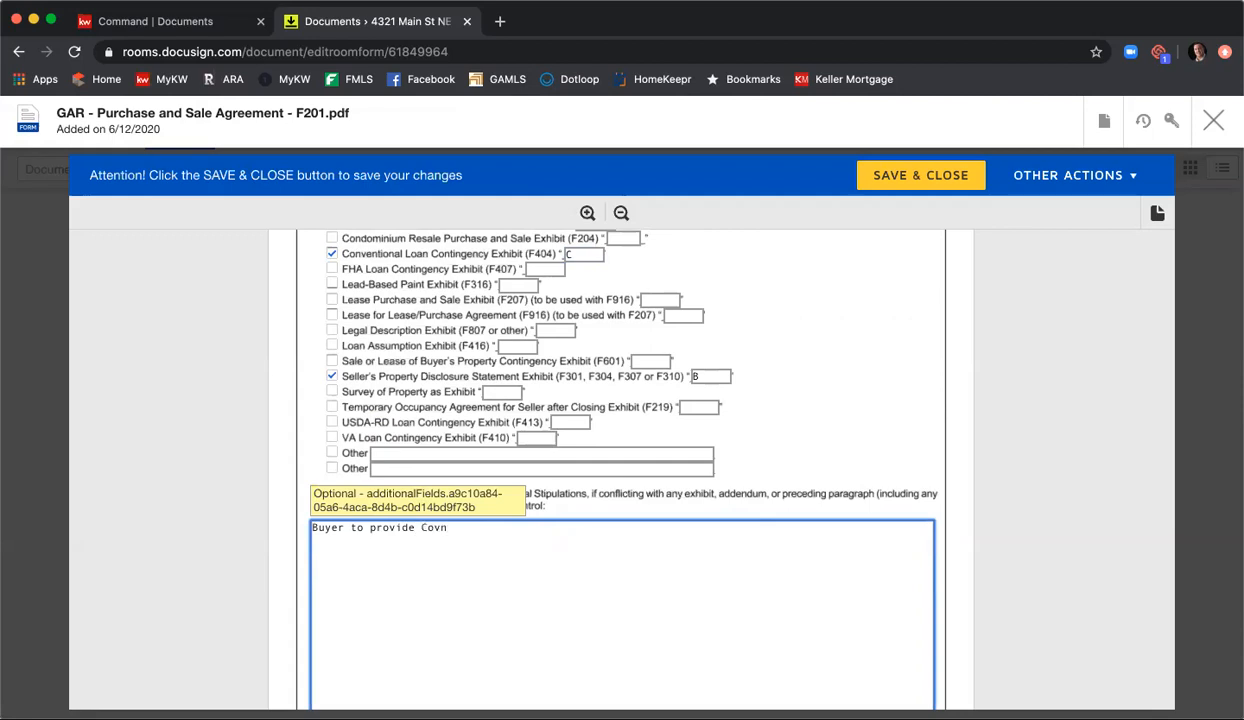
text(de Conventional)
key(BackSpace)
key(BackSpace)
text(24 hours of binding.)
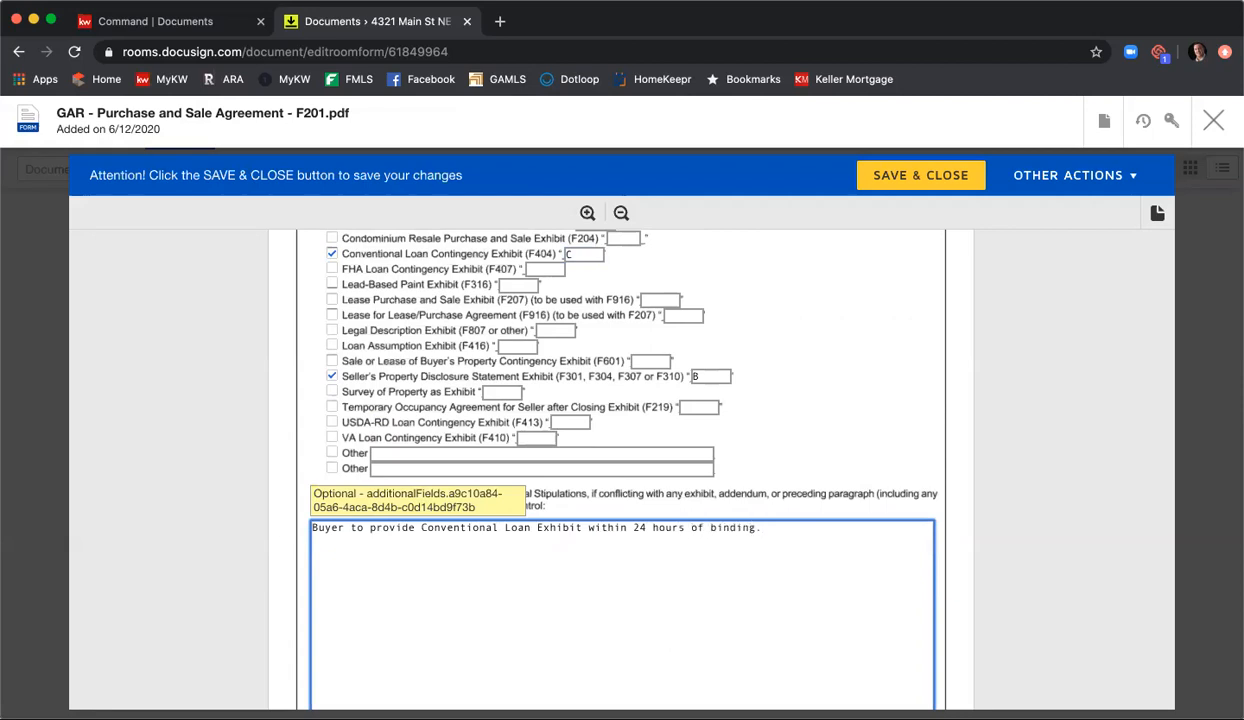
Step: Add the stipulations "More stips." and "All parties promise to make this a smooth closing. No complaining." as separate paragraphs
key(Return)
text(More stu)
key(BackSpace)
text(ips.)
key(Return)
key(Return)
text(All parties promise to make this a smooth closing.  No complaining.)
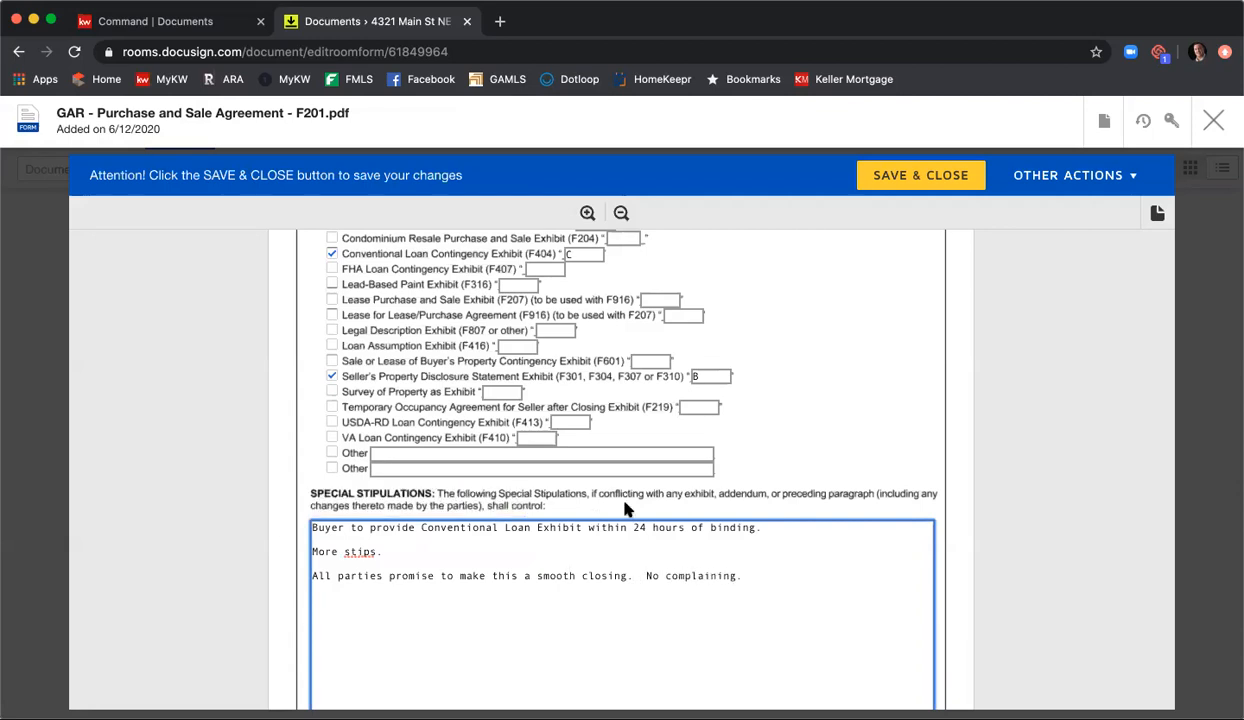
Step: Check the buyer, seller and broker contact information fields on the last page of the F201 agreement
scroll(886, 458, down, 1)
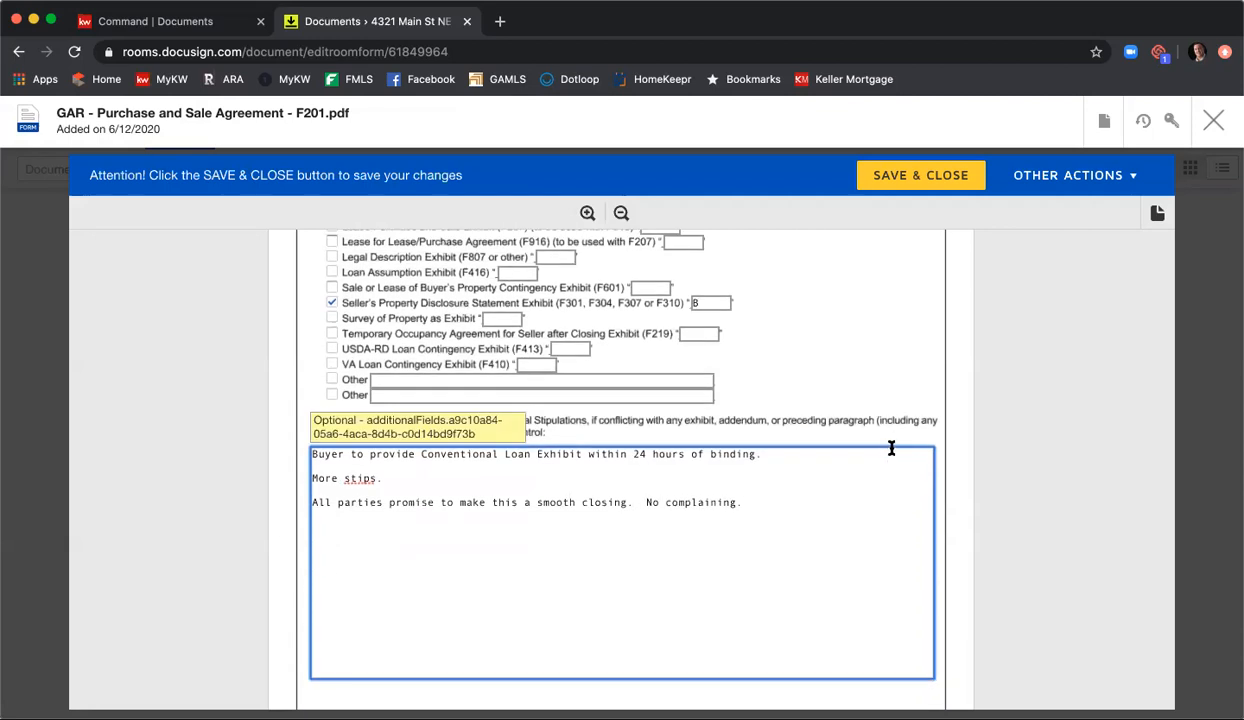
scroll(891, 446, down, 3)
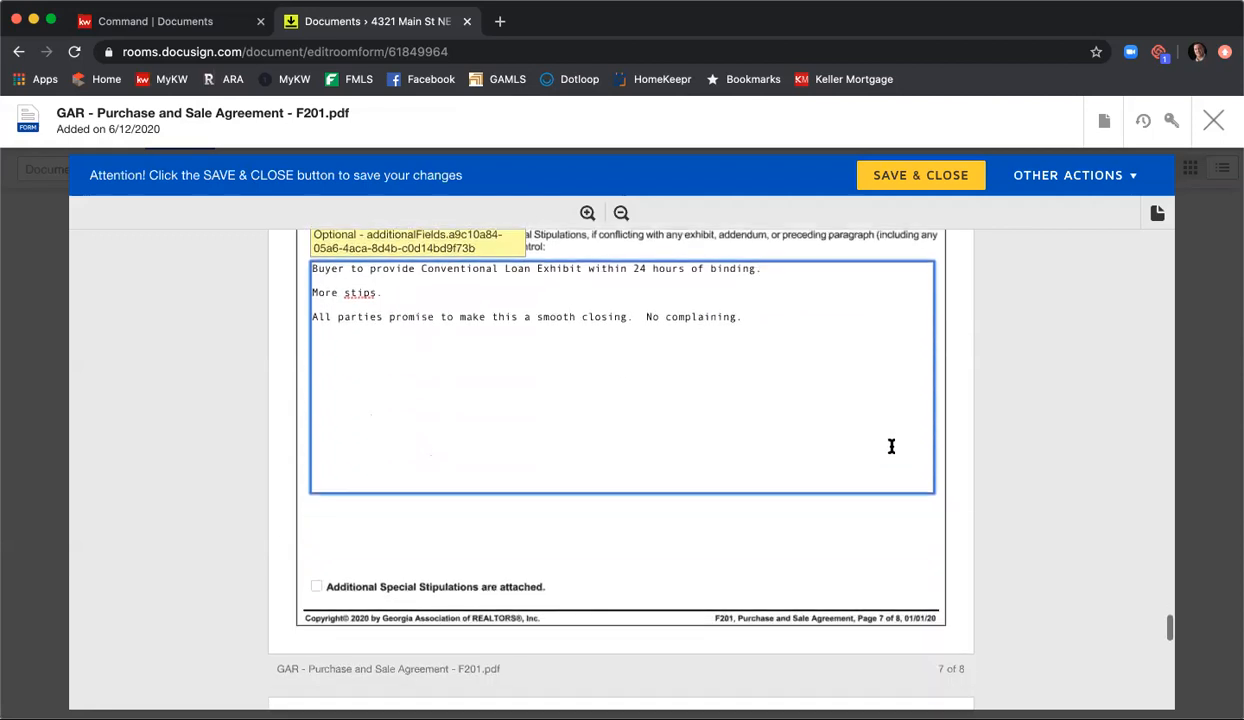
scroll(890, 445, down, 5)
scroll(941, 439, down, 2)
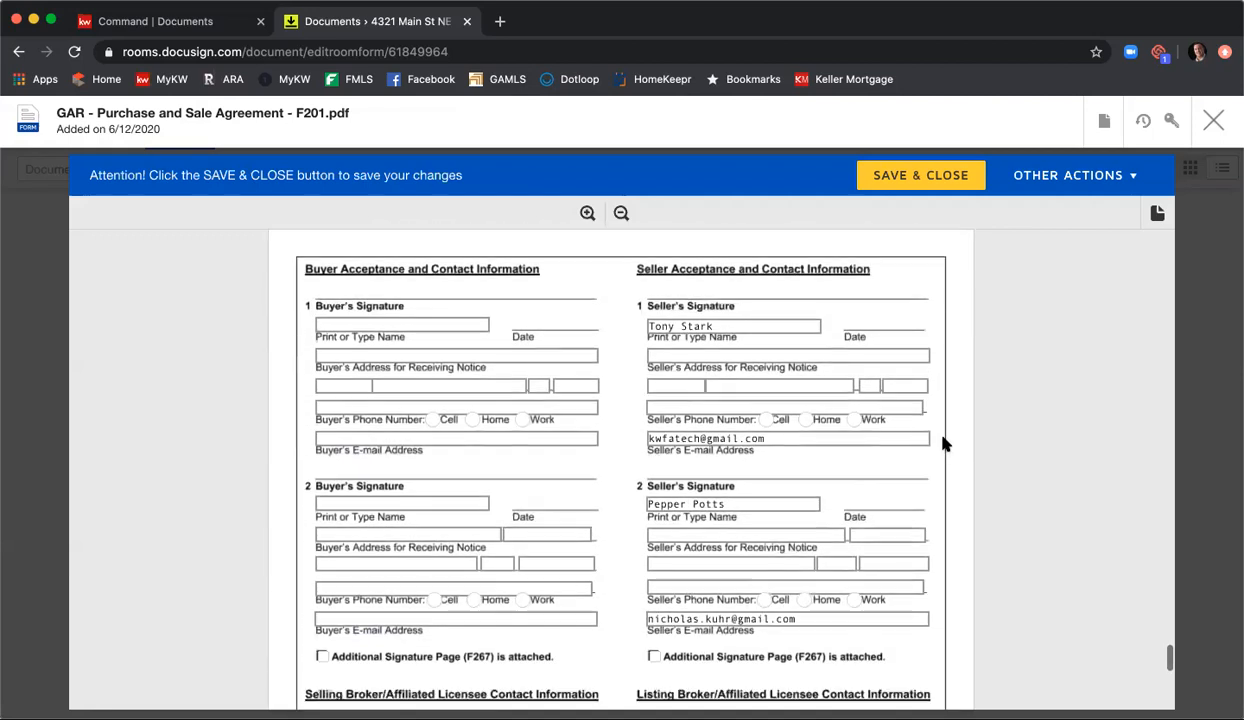
scroll(957, 455, down, 1)
scroll(960, 459, up, 1)
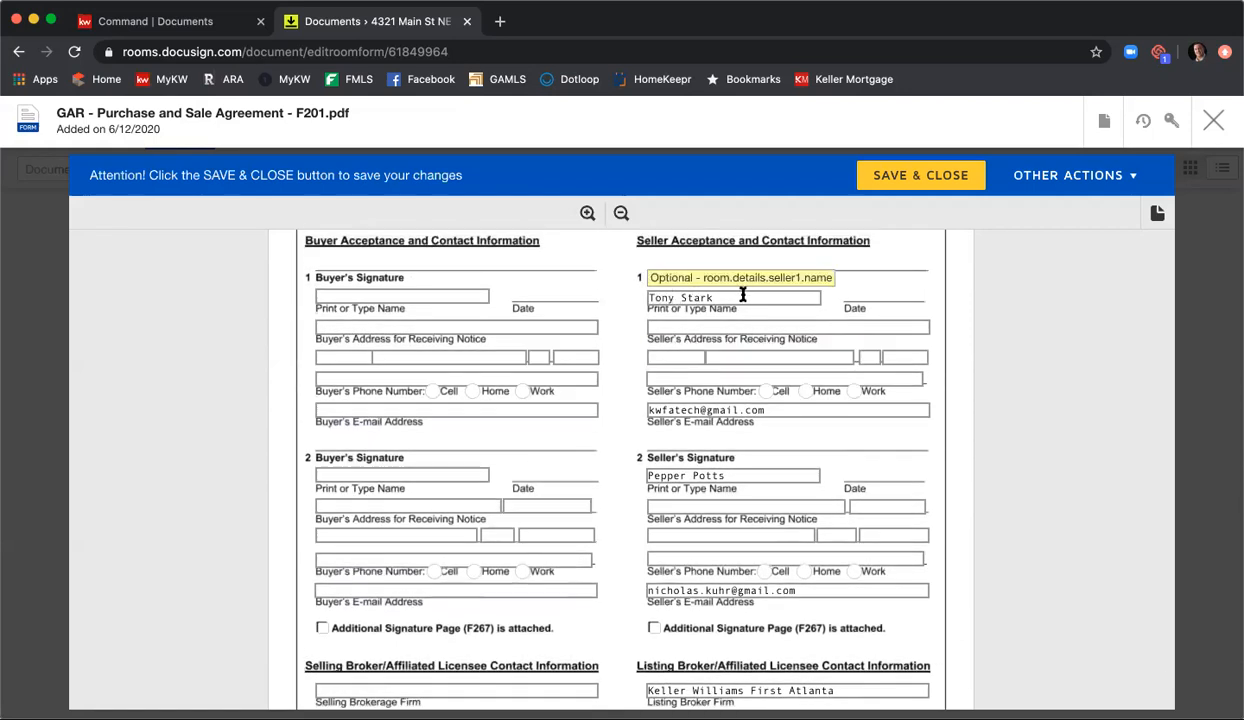
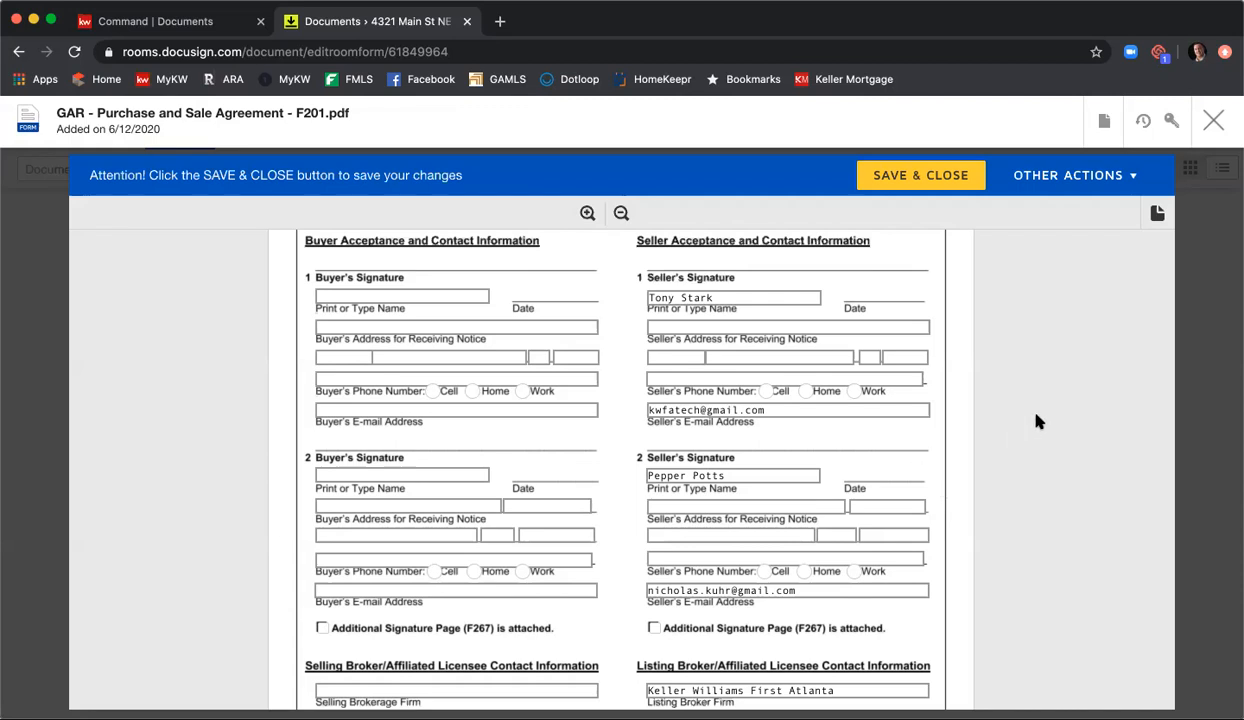
Step: Enter the listing agent's Georgia real estate license number and fax number in the Listing Broker contact information
scroll(1038, 420, down, 5)
scroll(1038, 418, down, 2)
click(885, 405)
text(3796844)
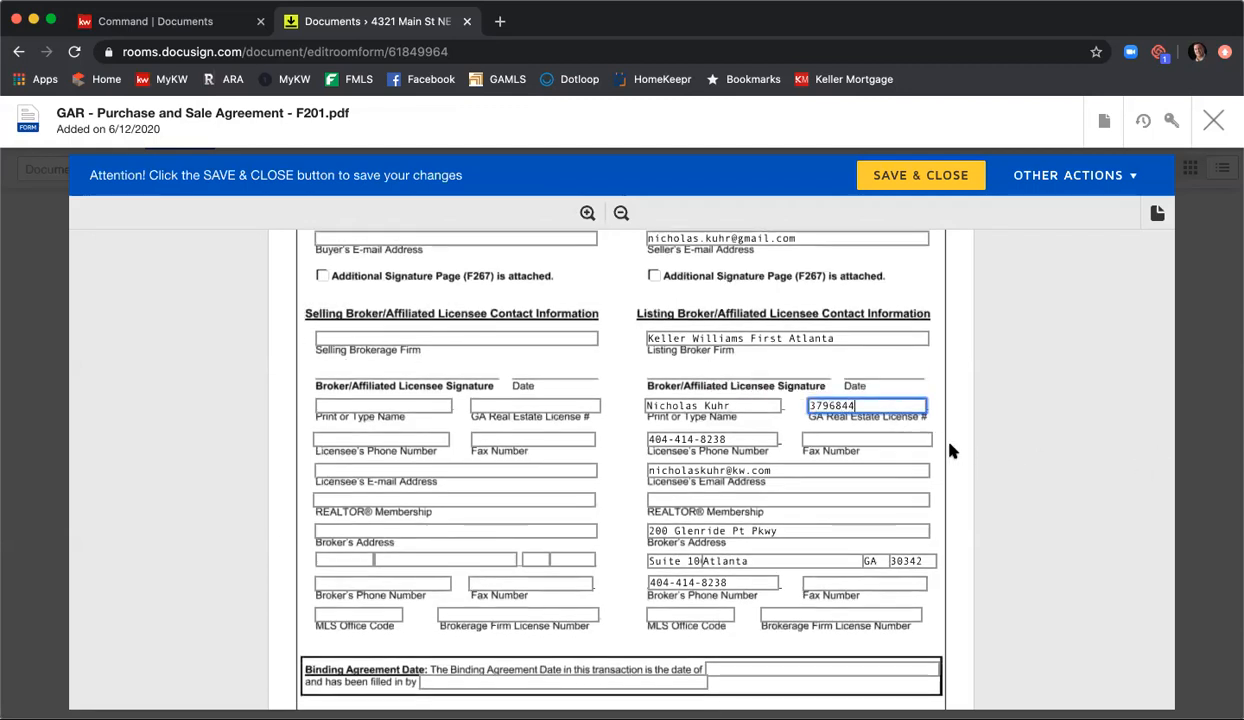
key(Tab)
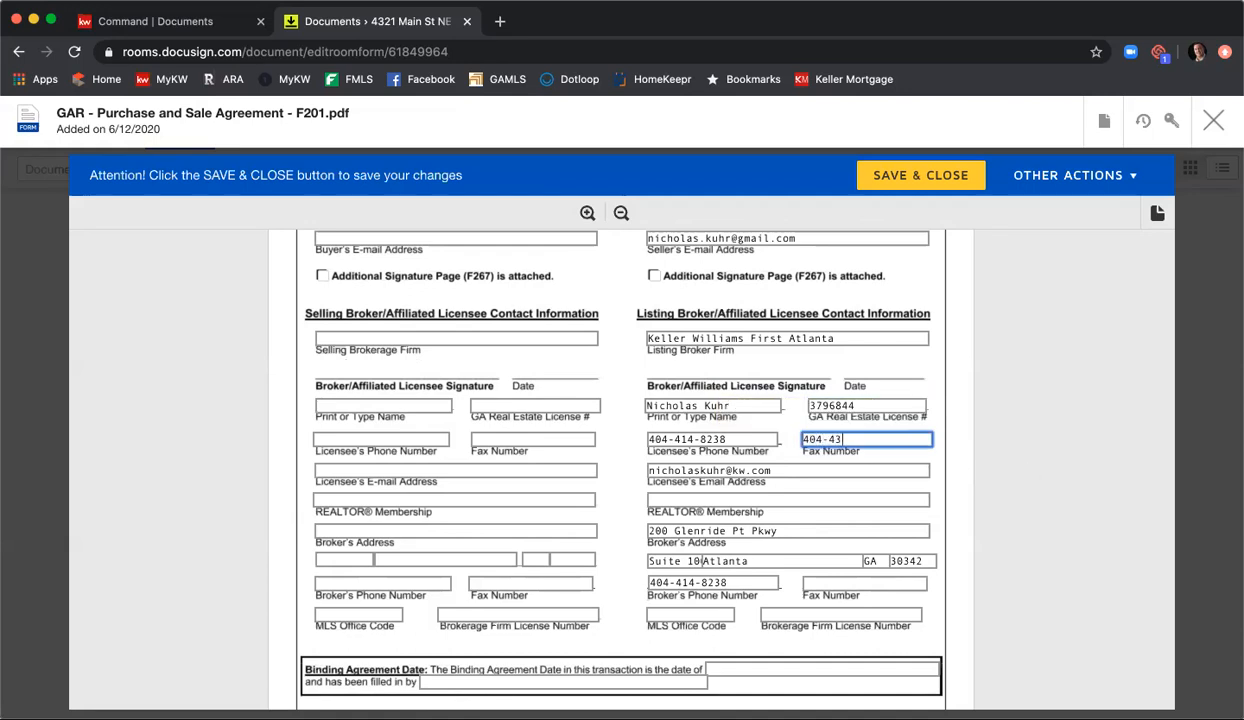
Step: Set the listing agent's REALTOR membership to Atlanta and enter the listing broker's fax number
click(902, 498)
text(Atlanta)
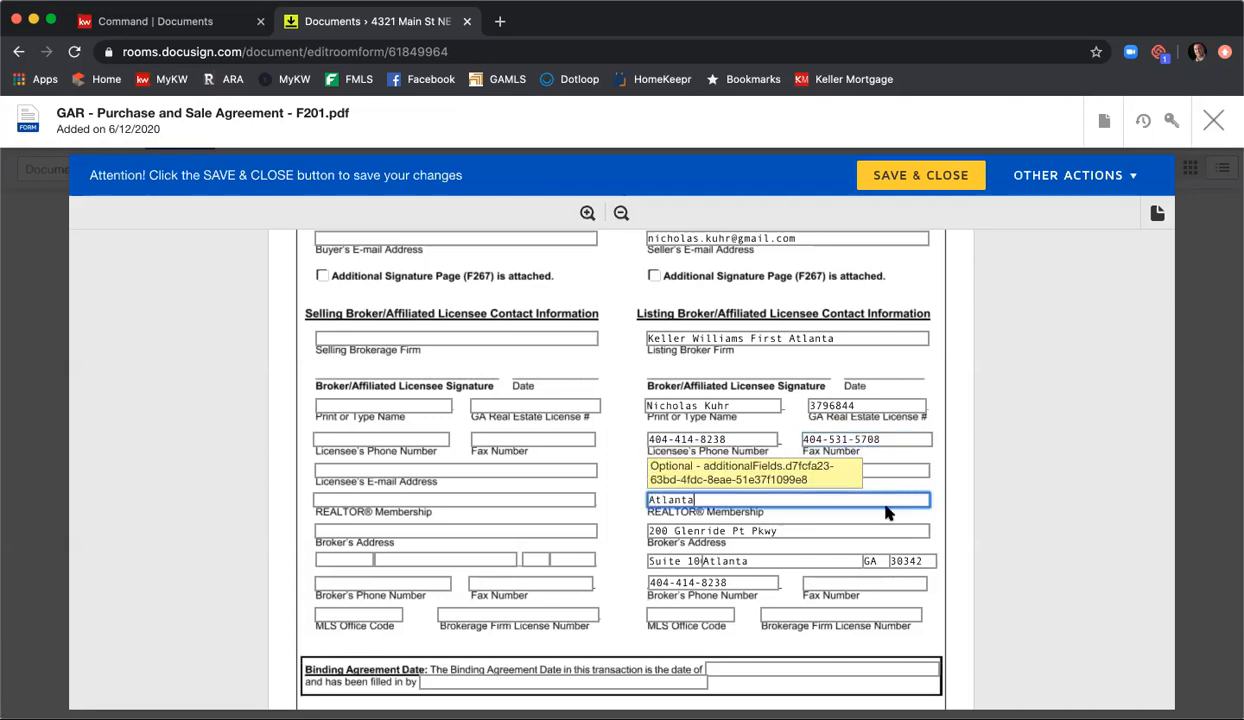
click(860, 582)
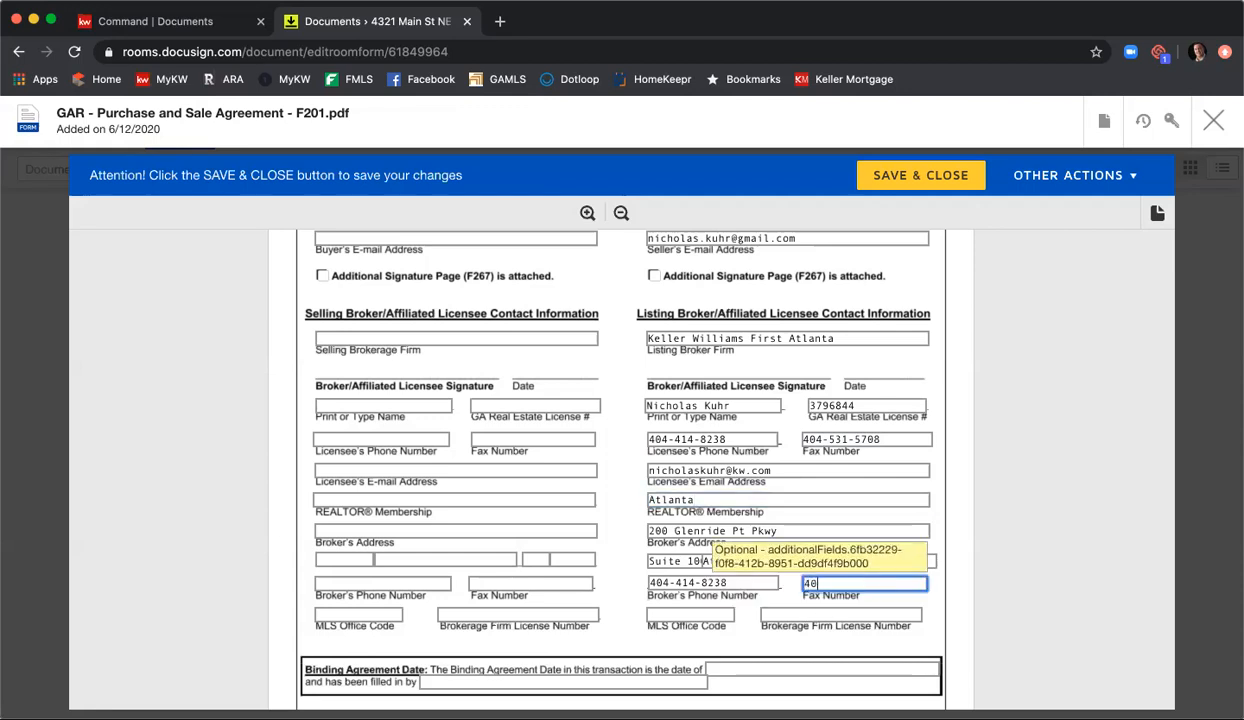
Step: Fill in KWFA01 as the listing MLS office code, enter the brokerage firm license number, and save and close the F201 form
key(Tab)
key(Tab)
key(Tab)
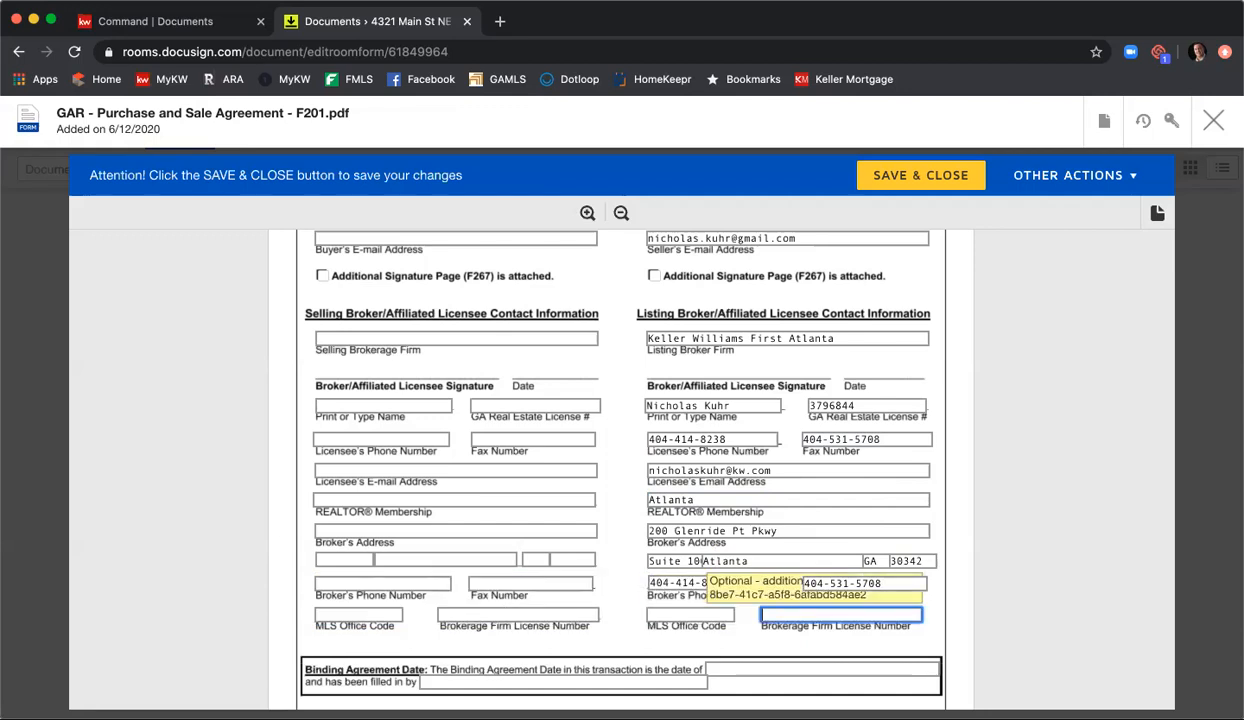
text(KWFA)
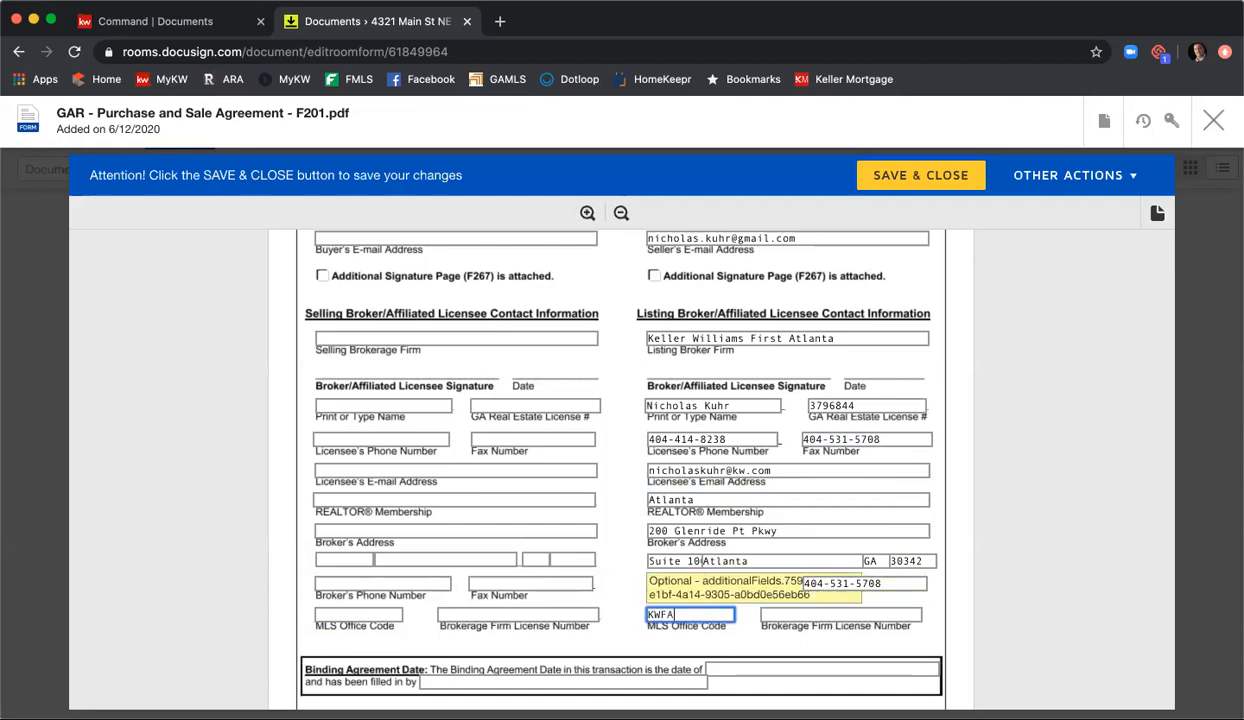
text(01)
key(Tab)
text(H)
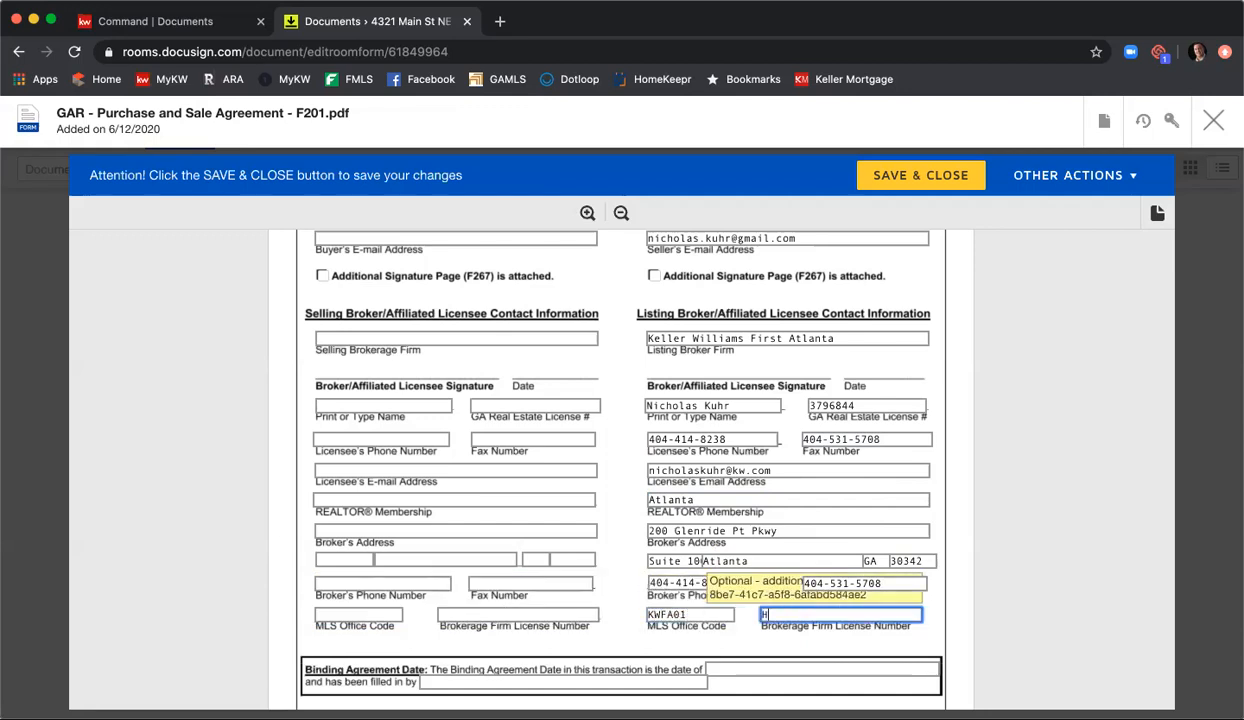
text(-33313)
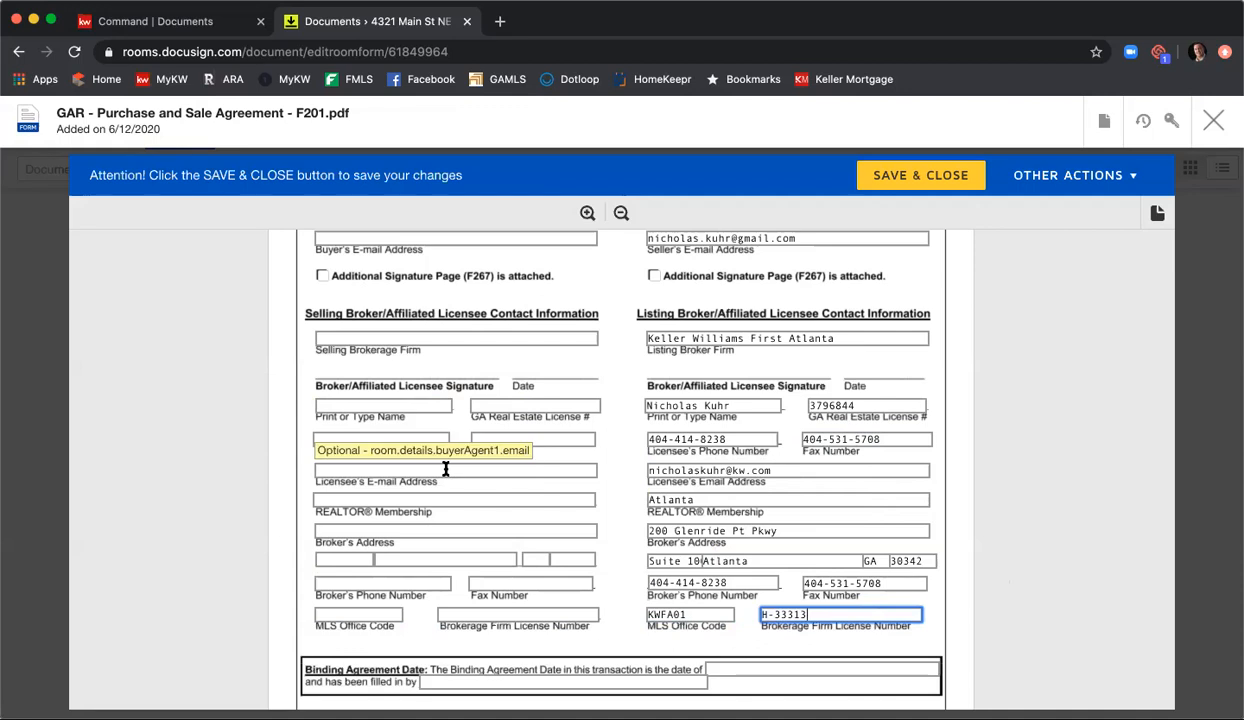
scroll(968, 345, down, 2)
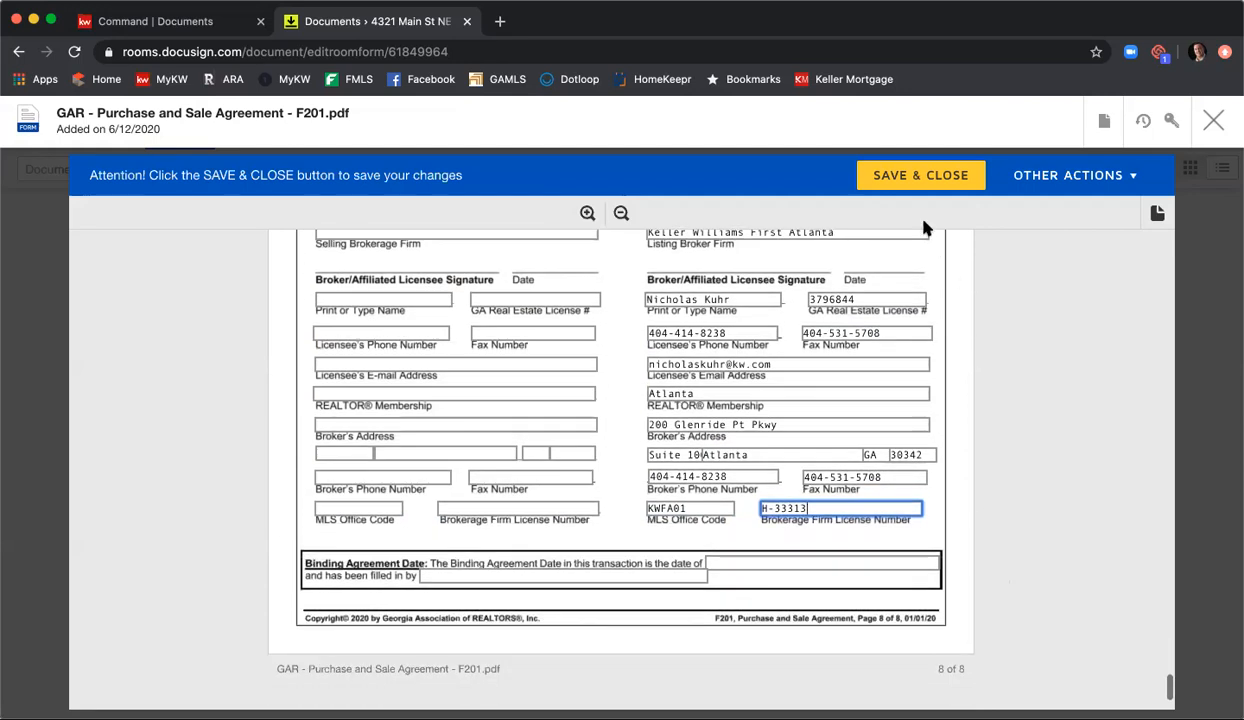
click(909, 181)
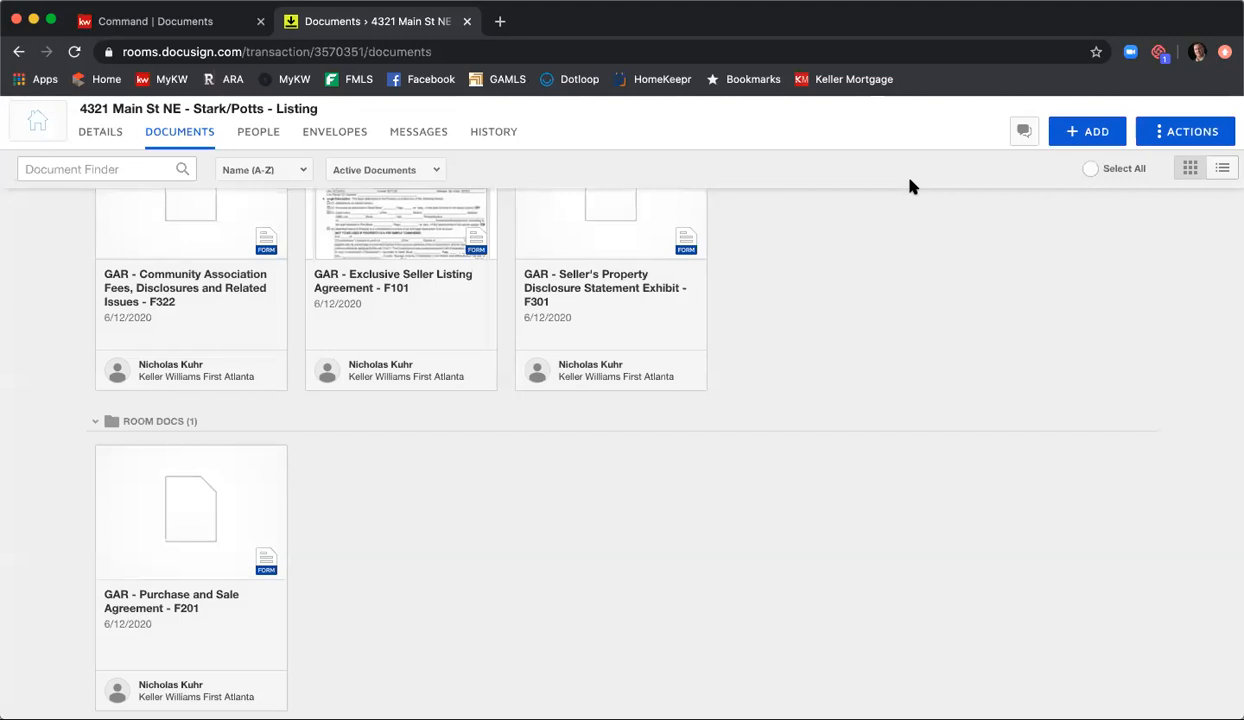
scroll(905, 294, up, 3)
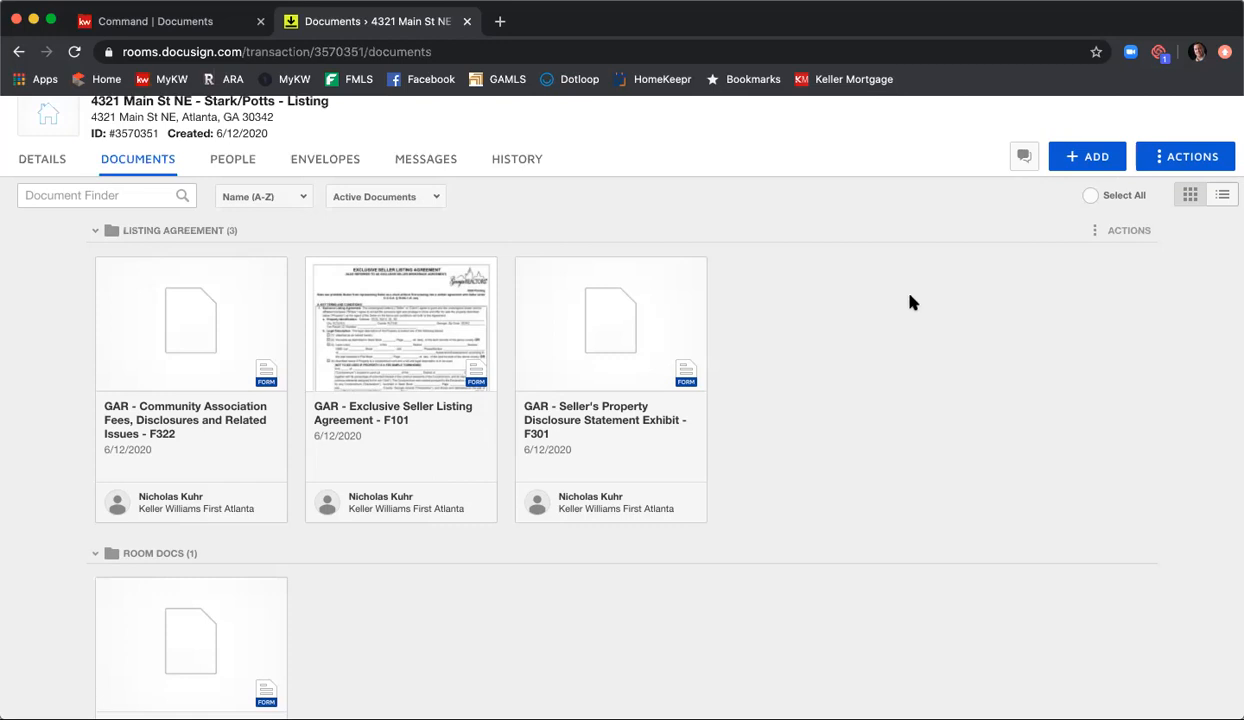
scroll(928, 338, down, 1)
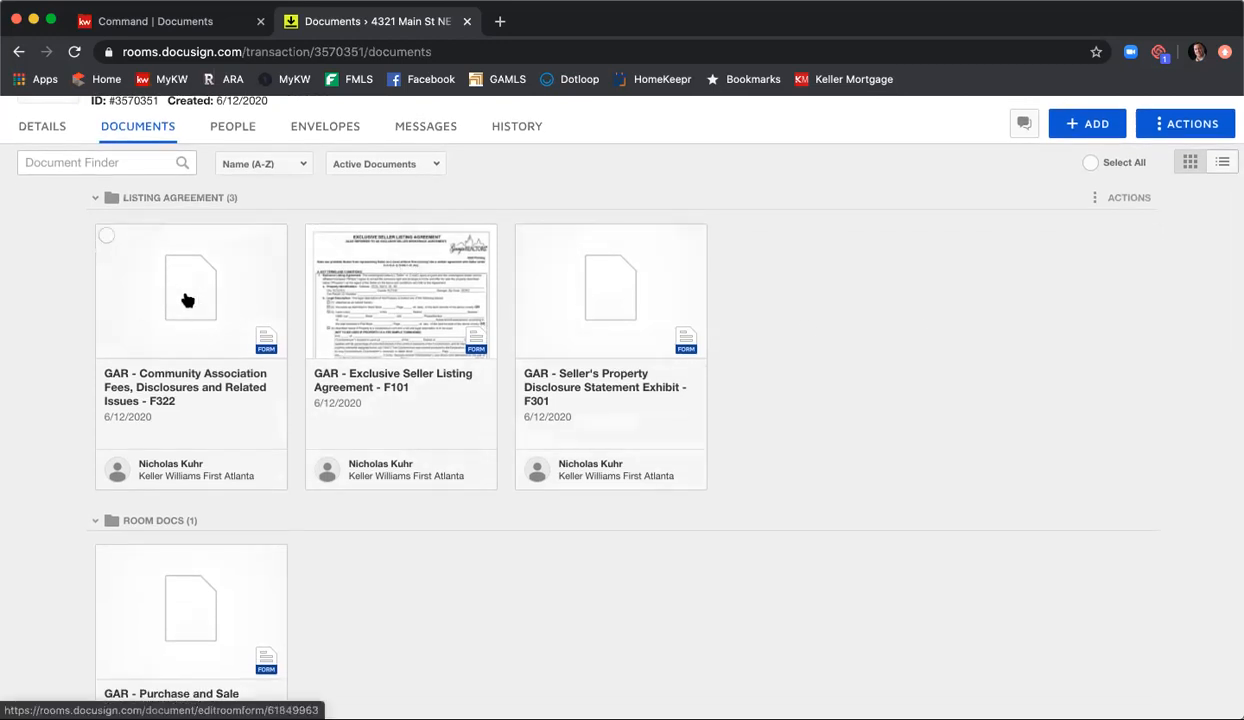
click(106, 237)
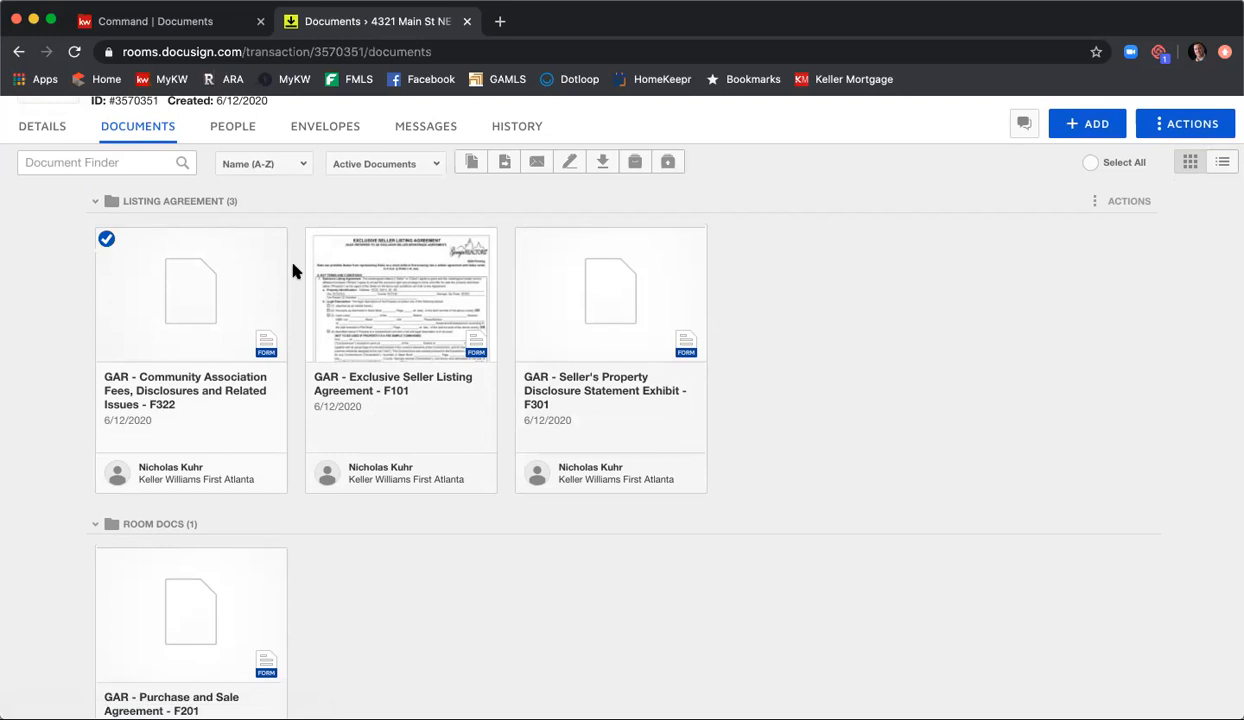
click(316, 241)
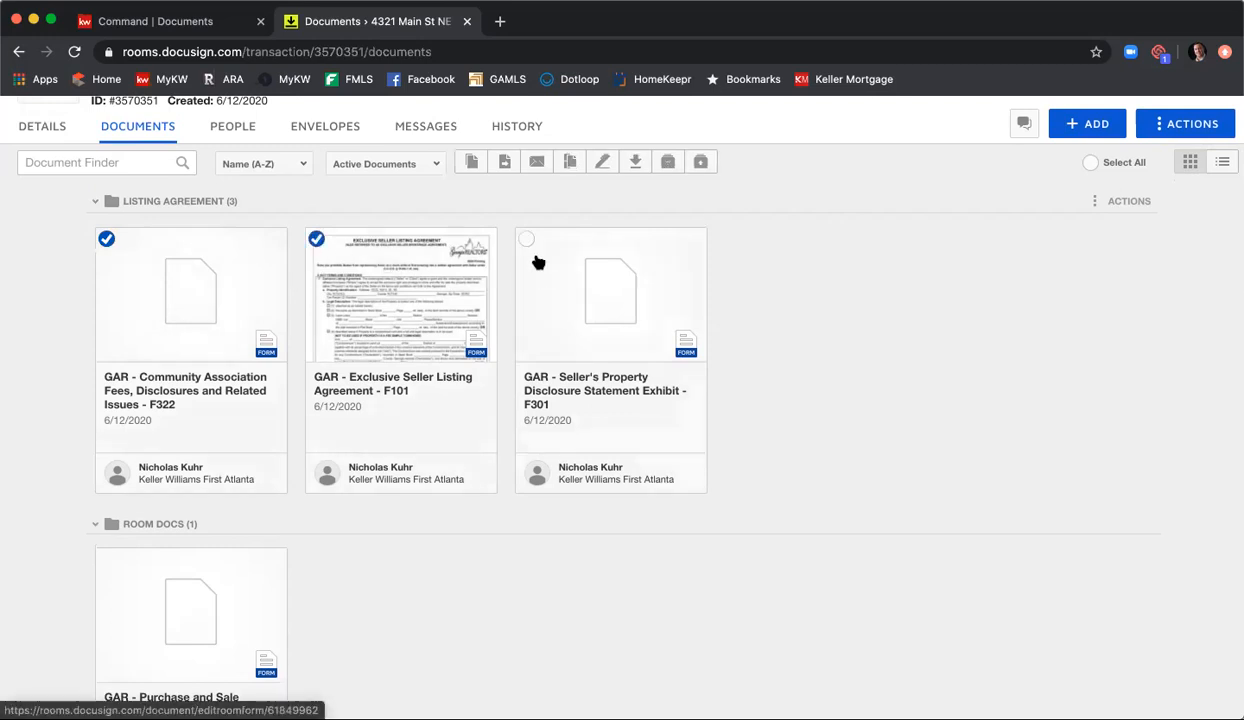
click(526, 240)
click(107, 560)
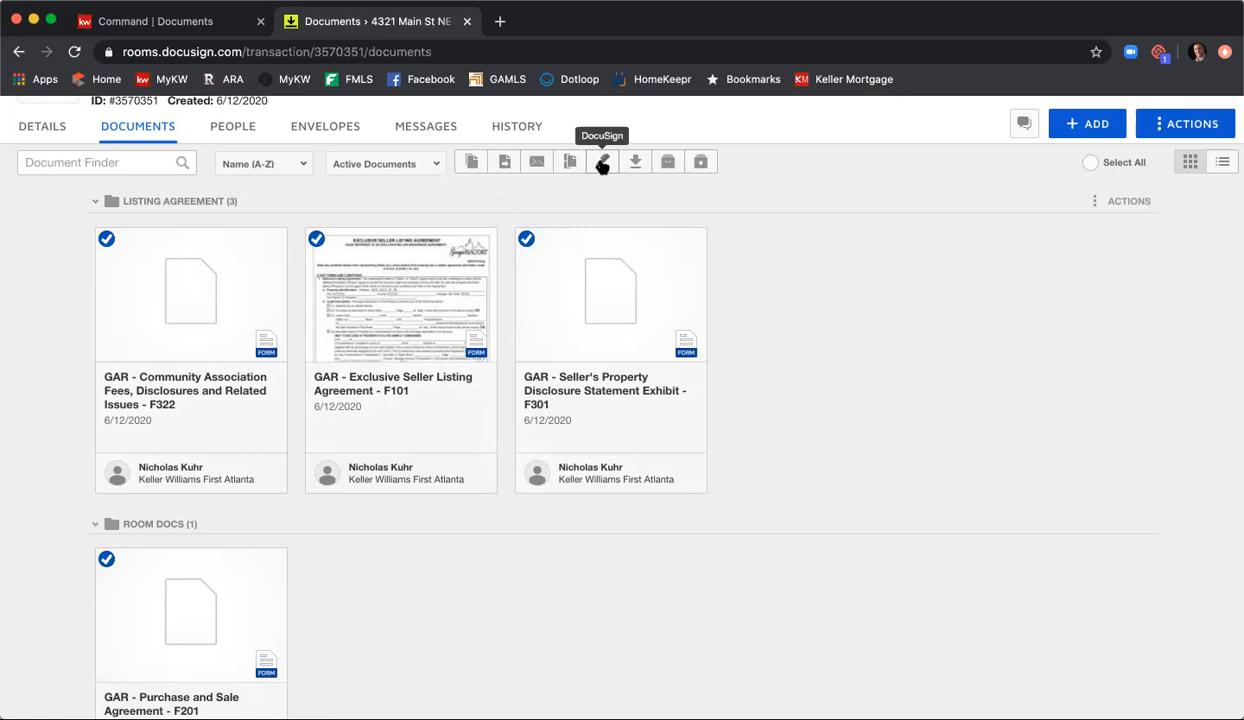
Step: Create a new envelope in the room and name it "Listing Agreement & PSA"
click(320, 133)
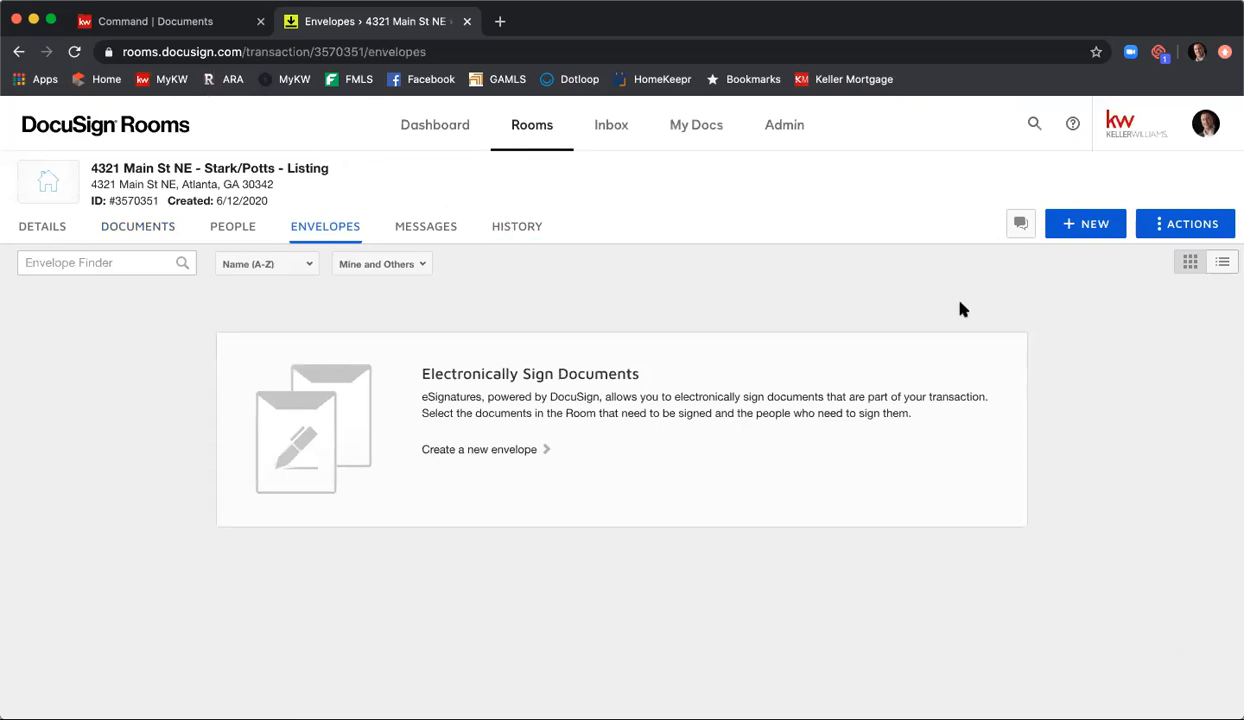
click(1077, 232)
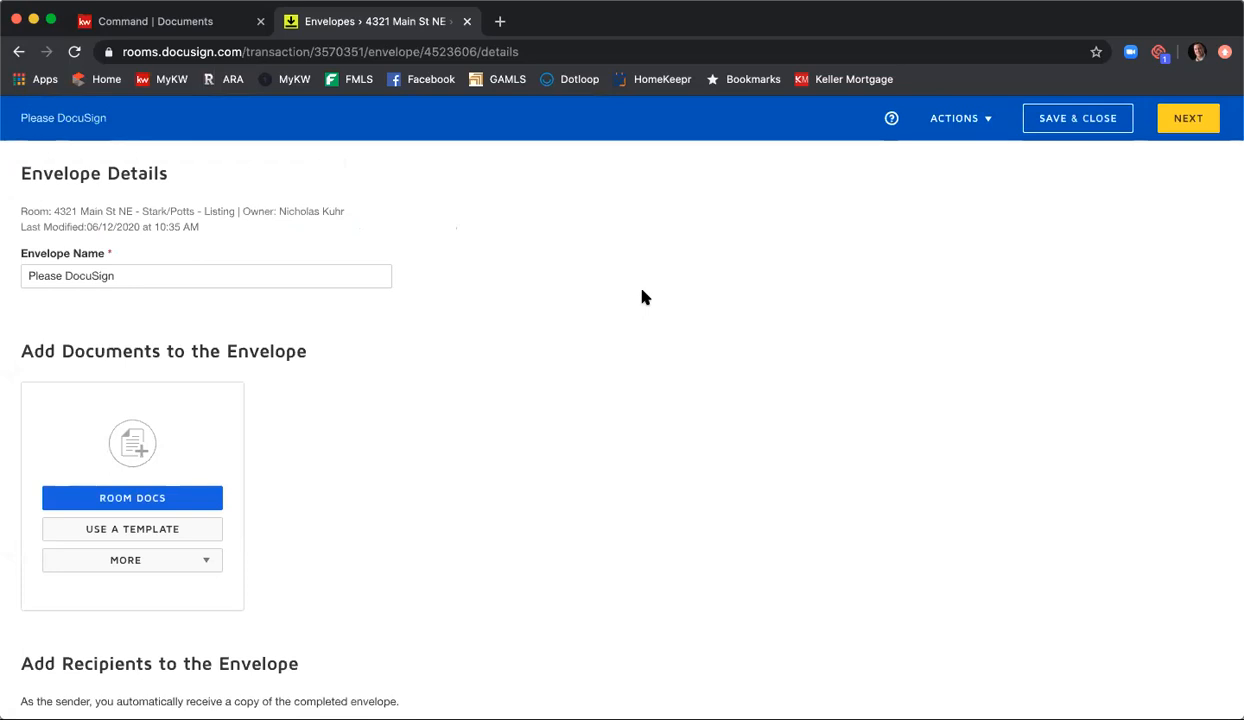
triple_click(183, 275)
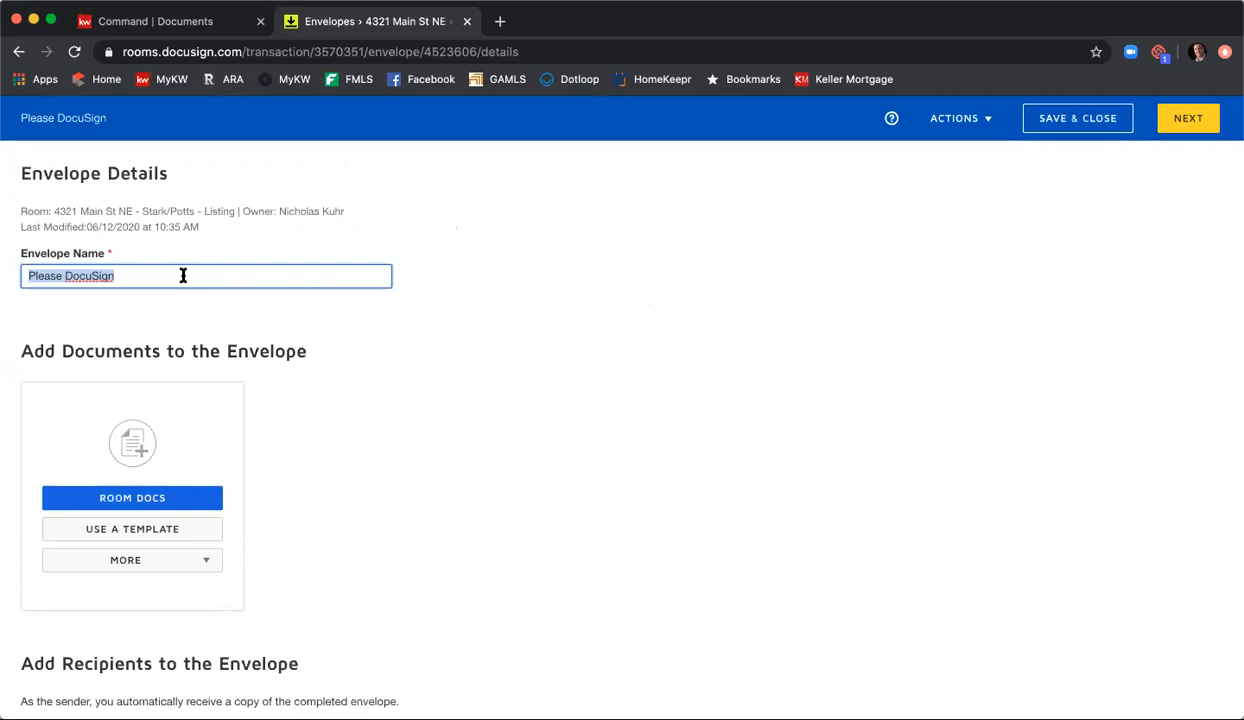
text(Listing Agreement & PSA)
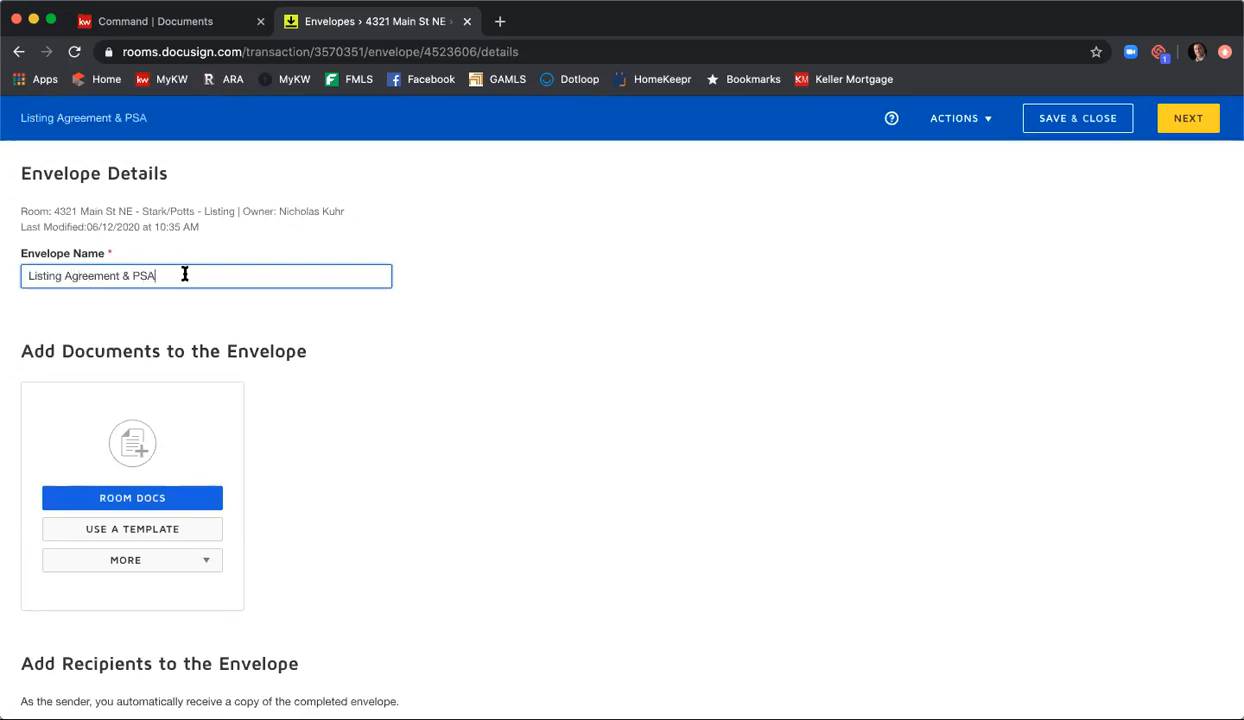
Step: Add the room's F322, F101, F201 and F301 GAR documents to the envelope
scroll(340, 330, down, 1)
scroll(340, 330, down, 1)
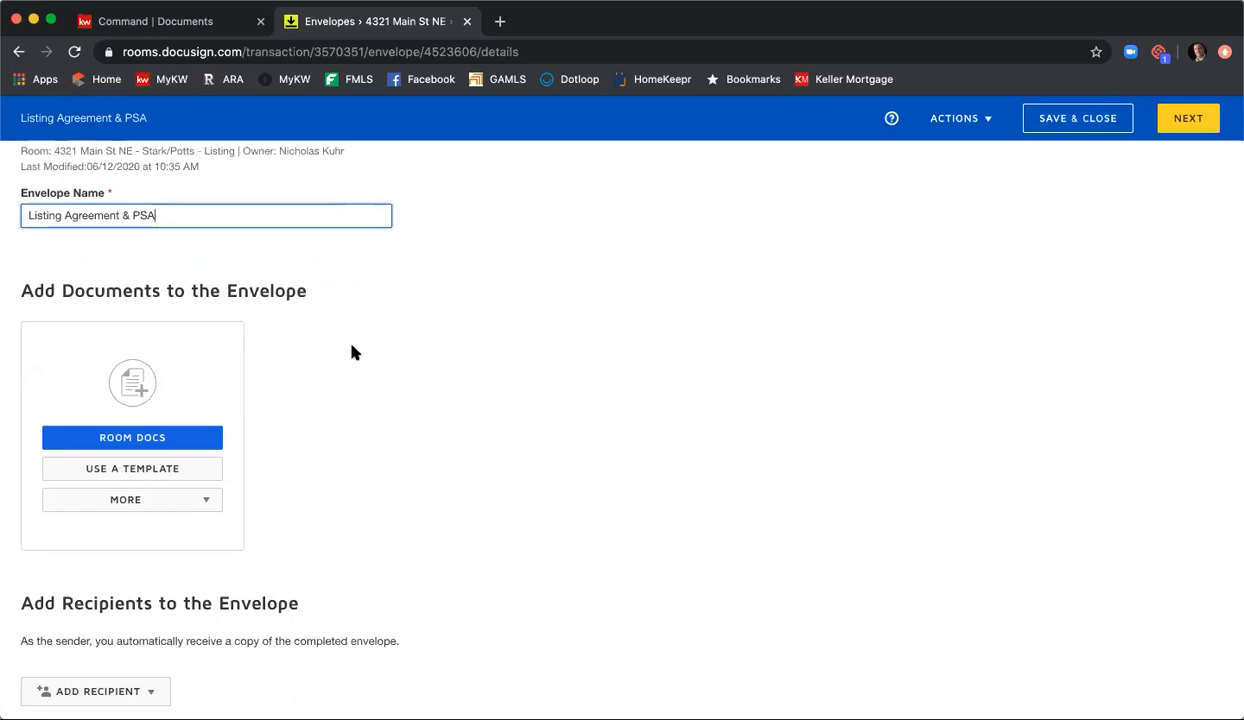
click(131, 440)
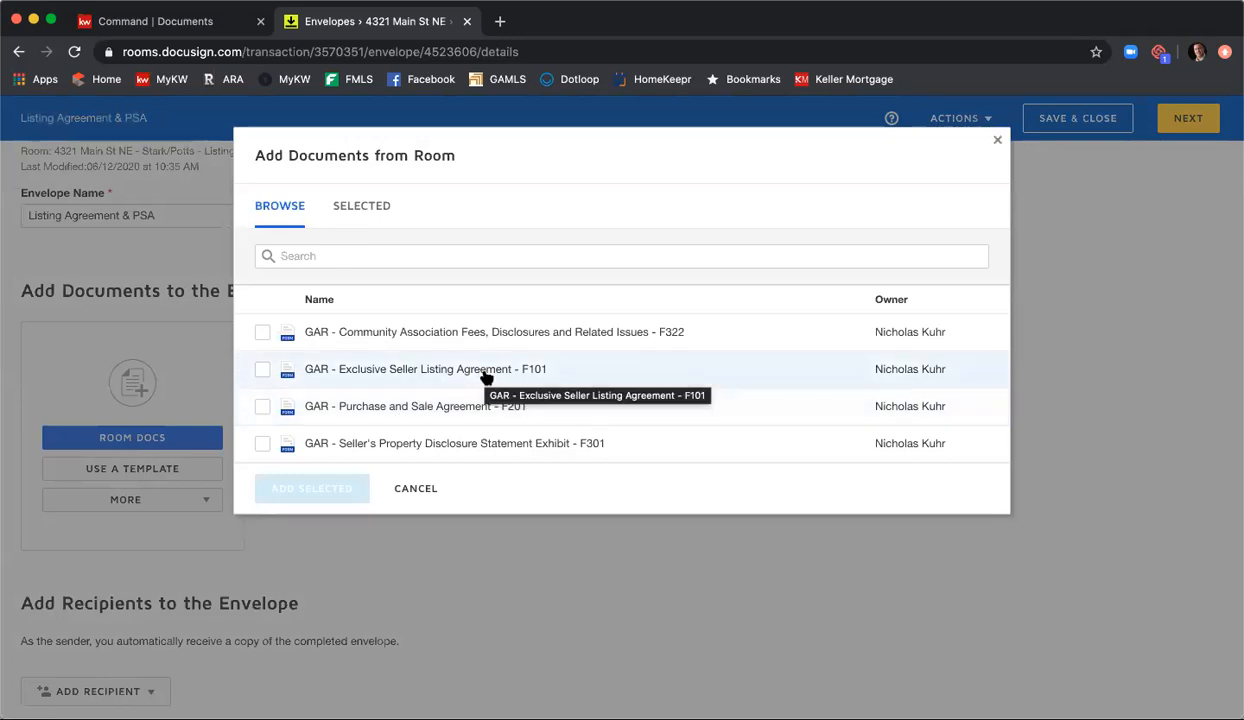
click(263, 333)
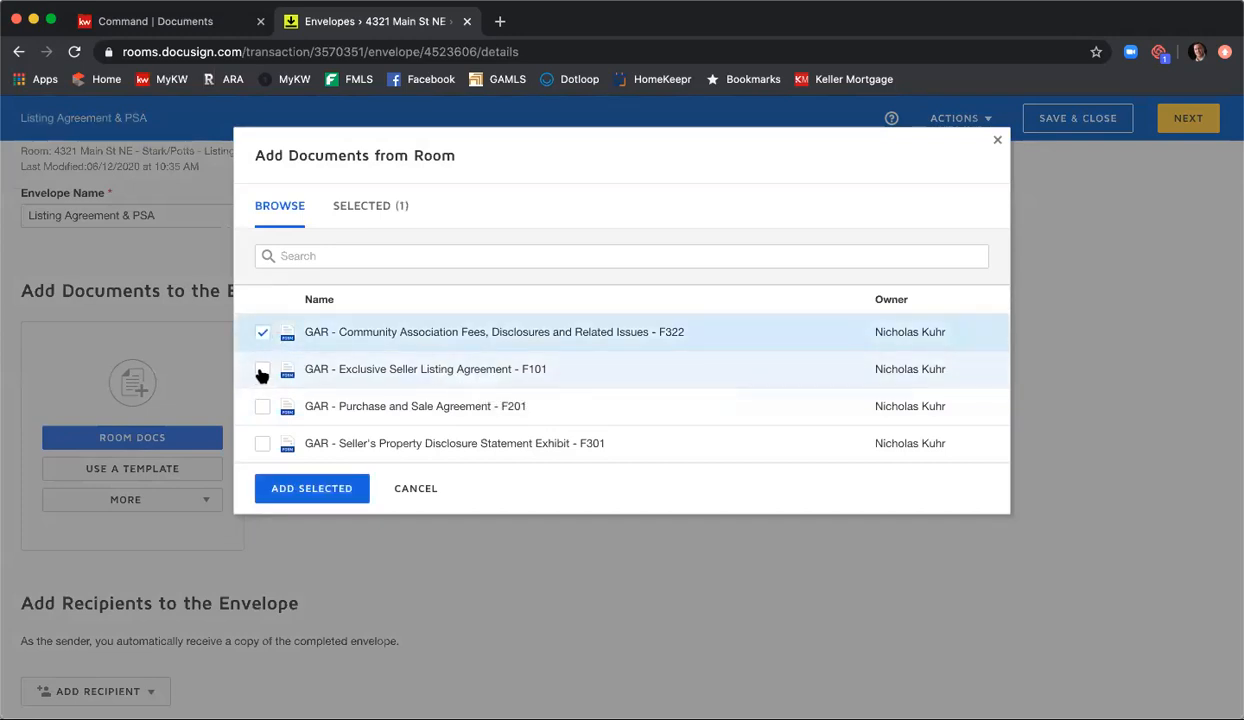
click(261, 370)
click(262, 406)
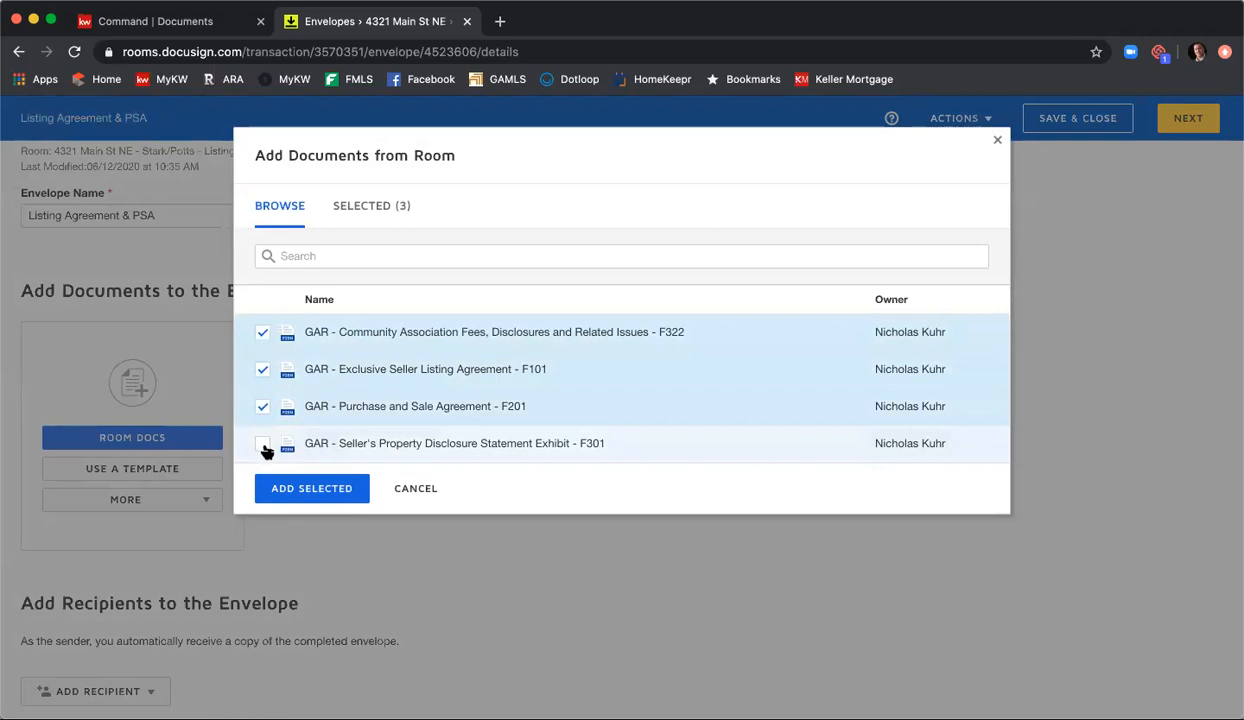
click(263, 445)
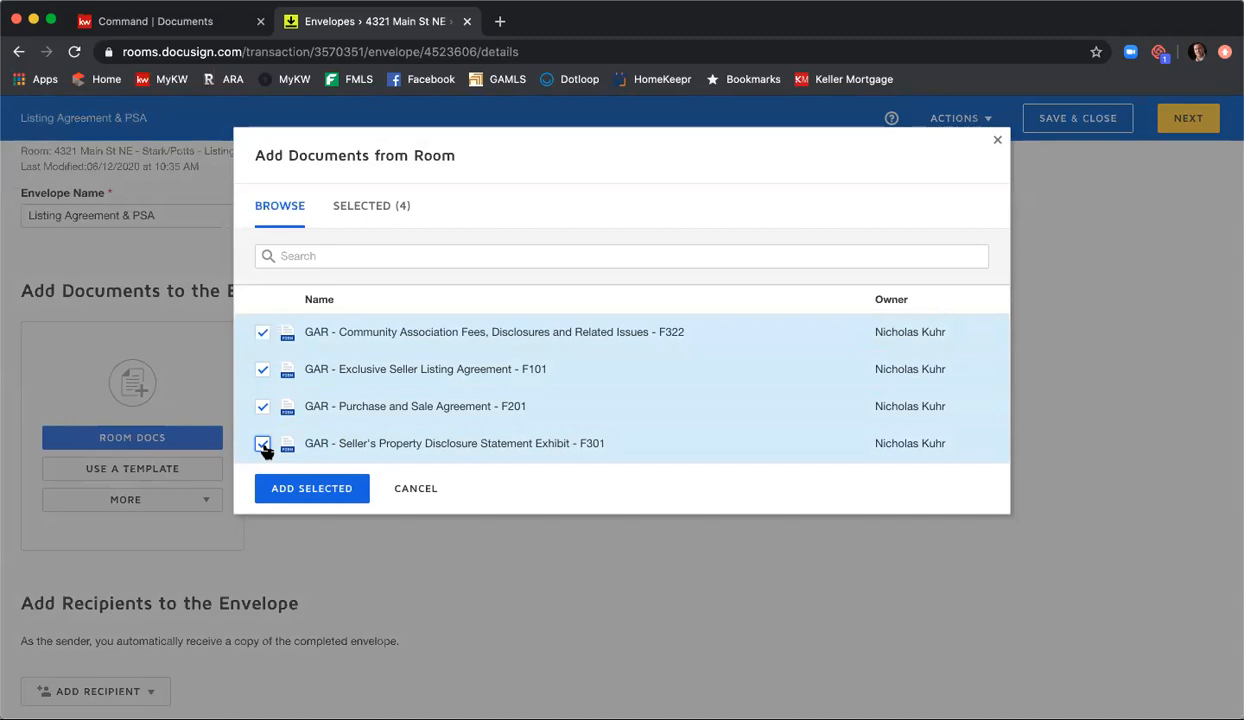
click(333, 494)
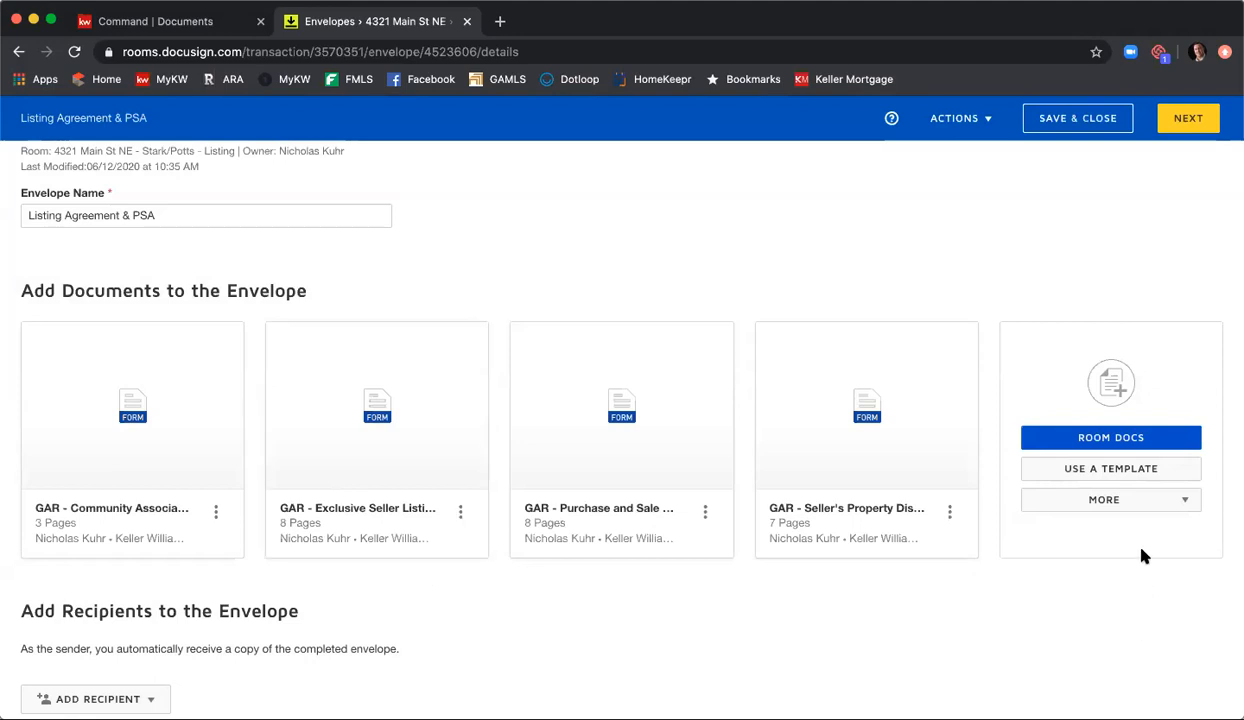
Step: Add the shared templates Seller - Wire Fraud Disclosure and Seller - Affiliated Marketing Disclosure to the envelope
click(1133, 468)
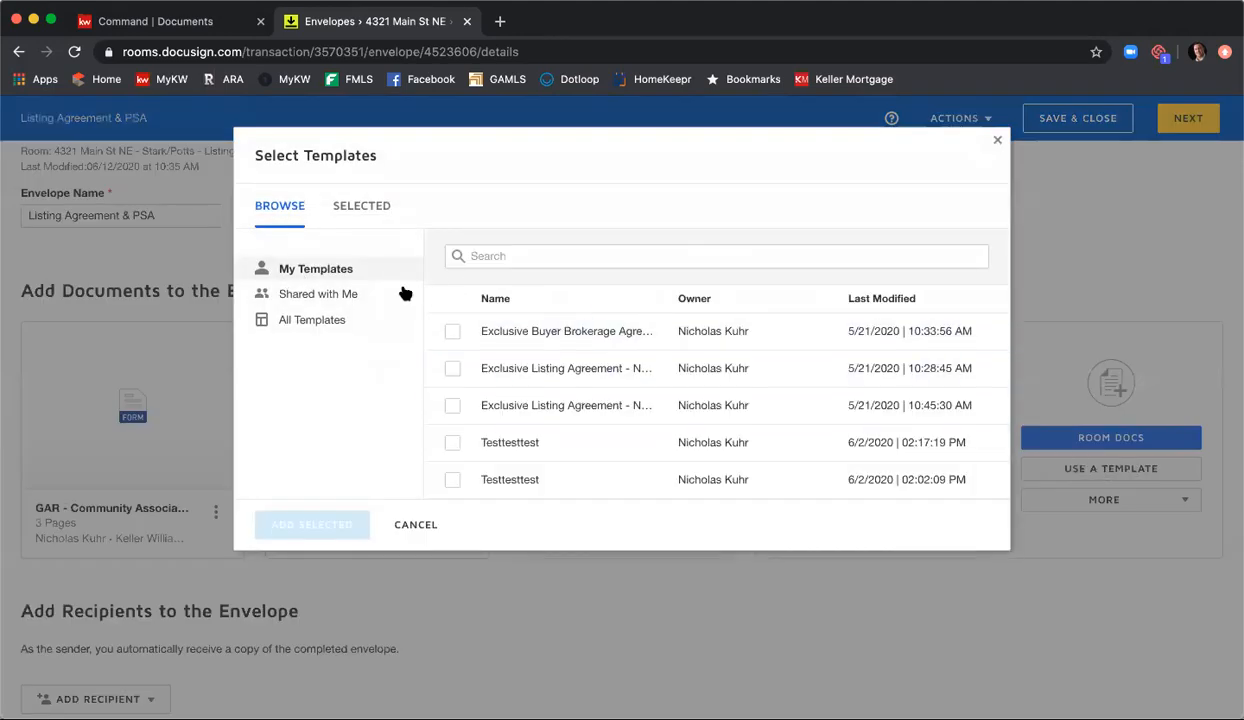
click(349, 294)
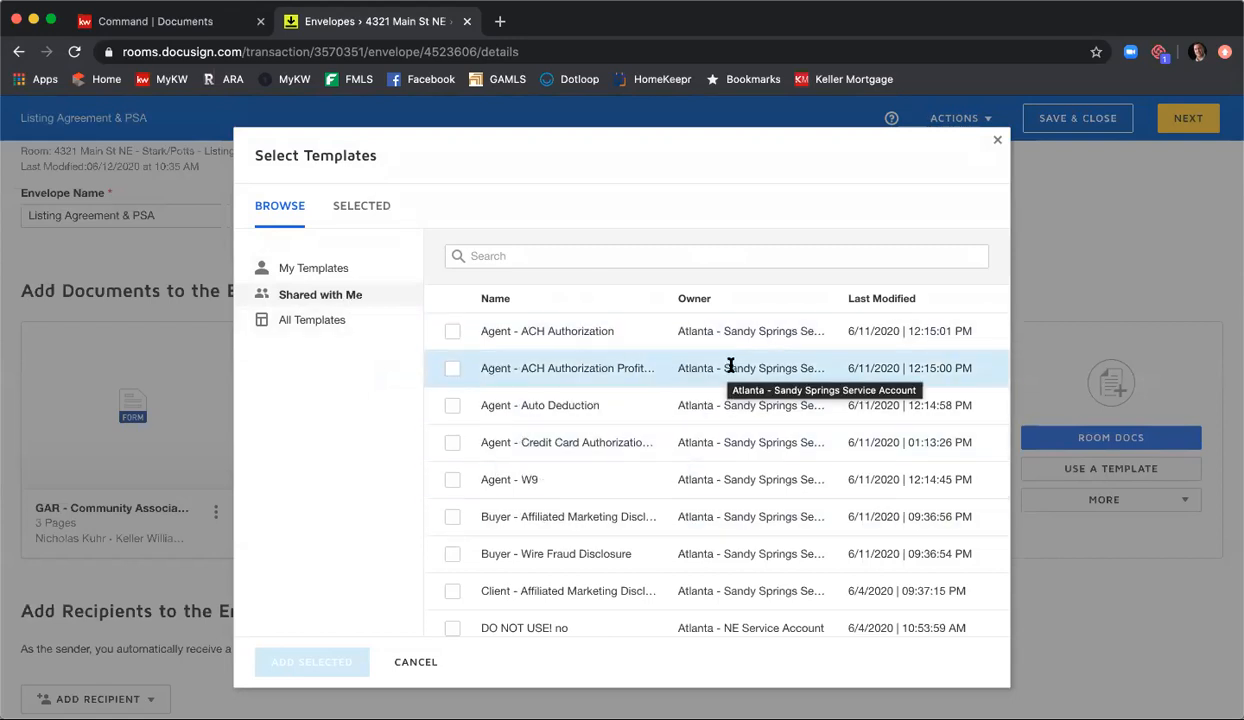
scroll(730, 365, down, 2)
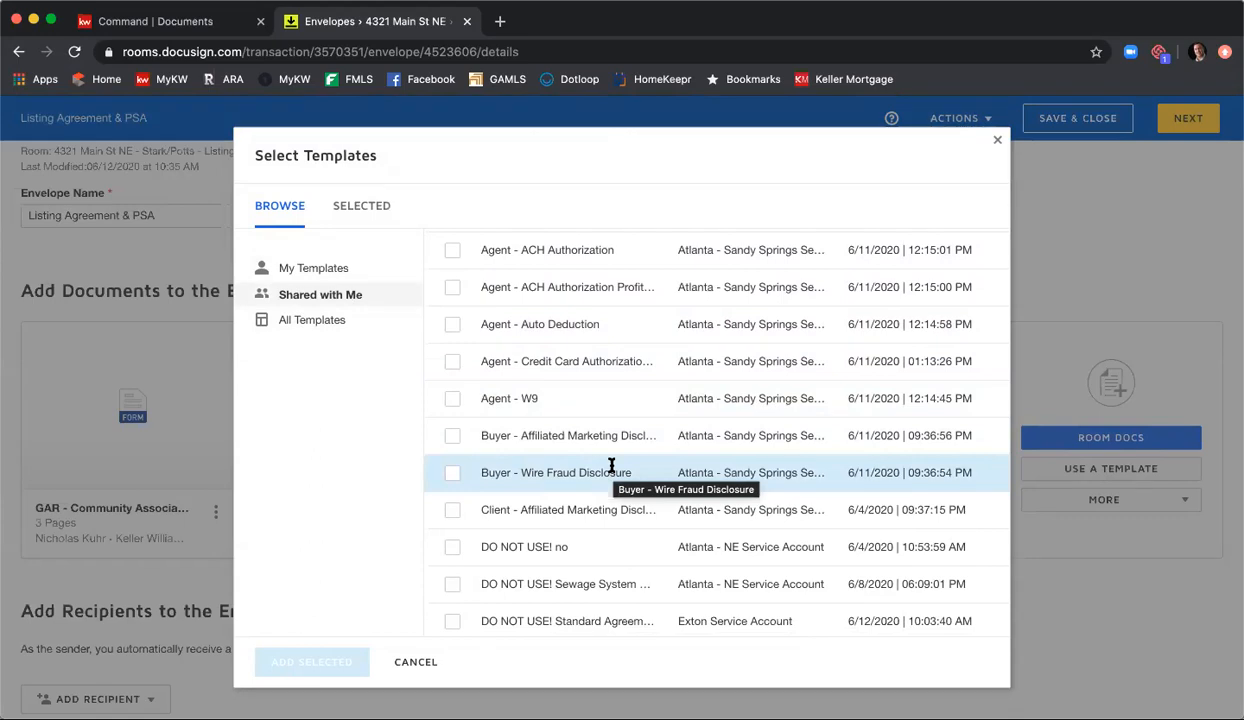
scroll(612, 466, down, 5)
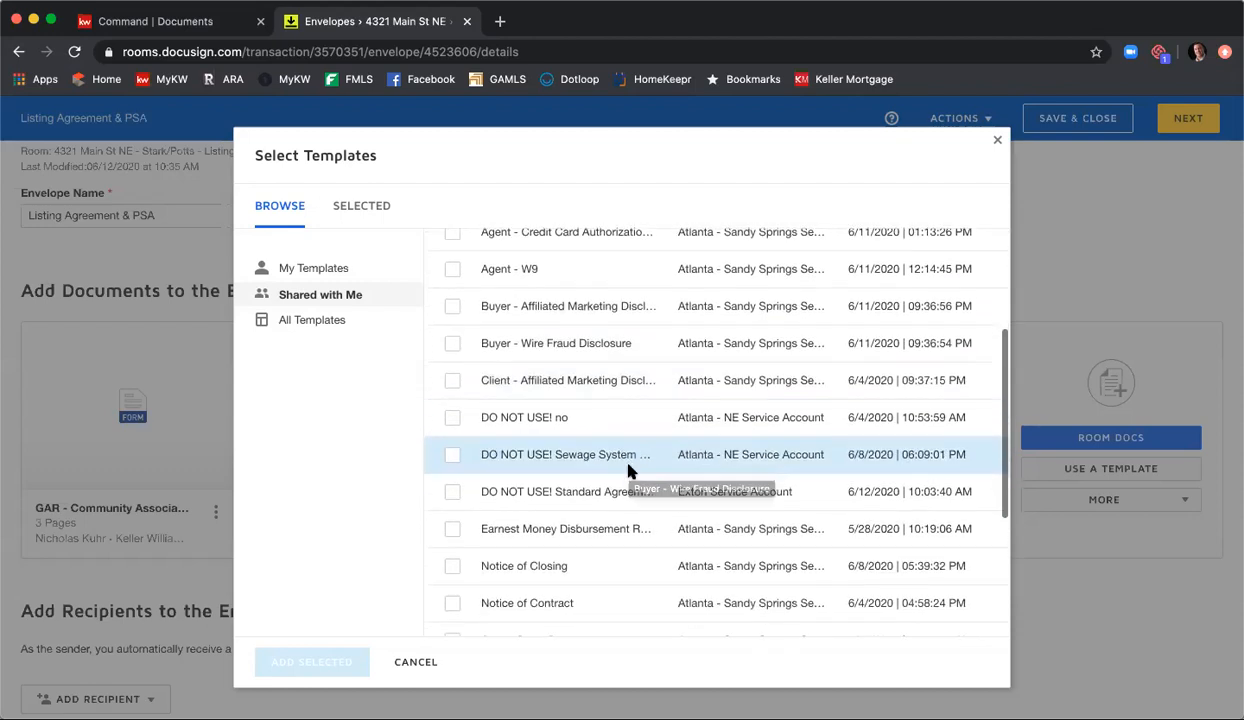
scroll(628, 470, down, 2)
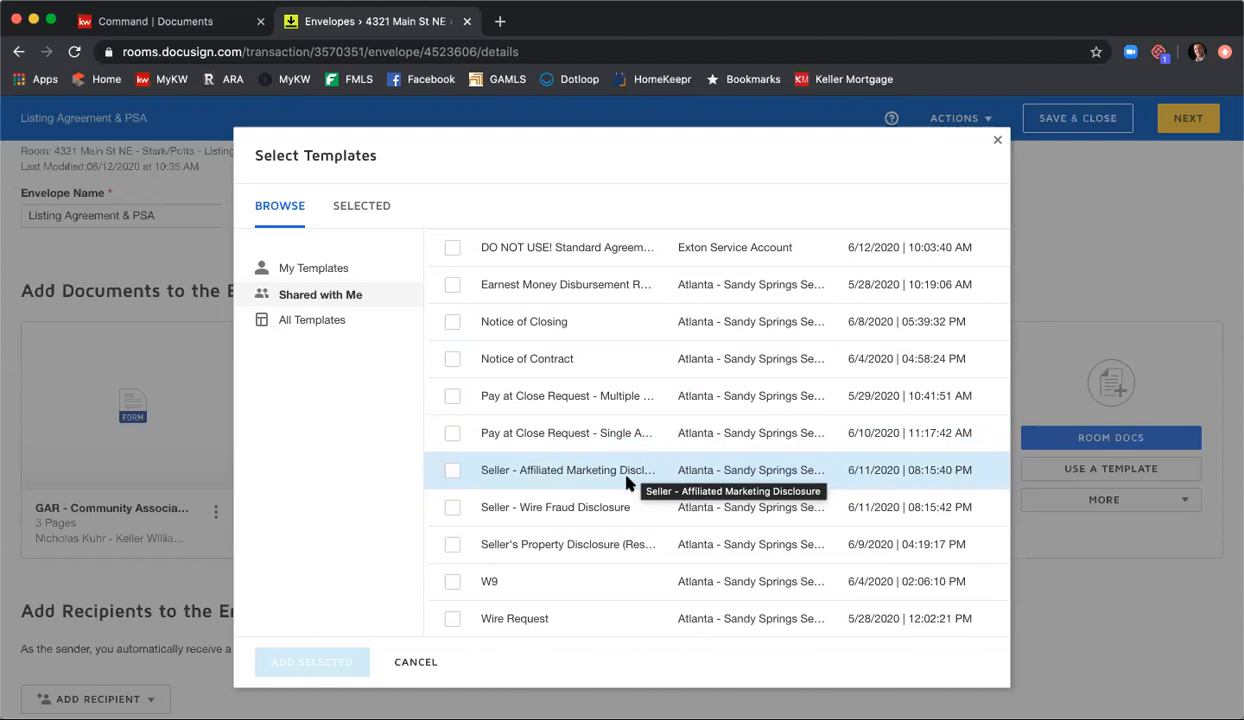
click(453, 508)
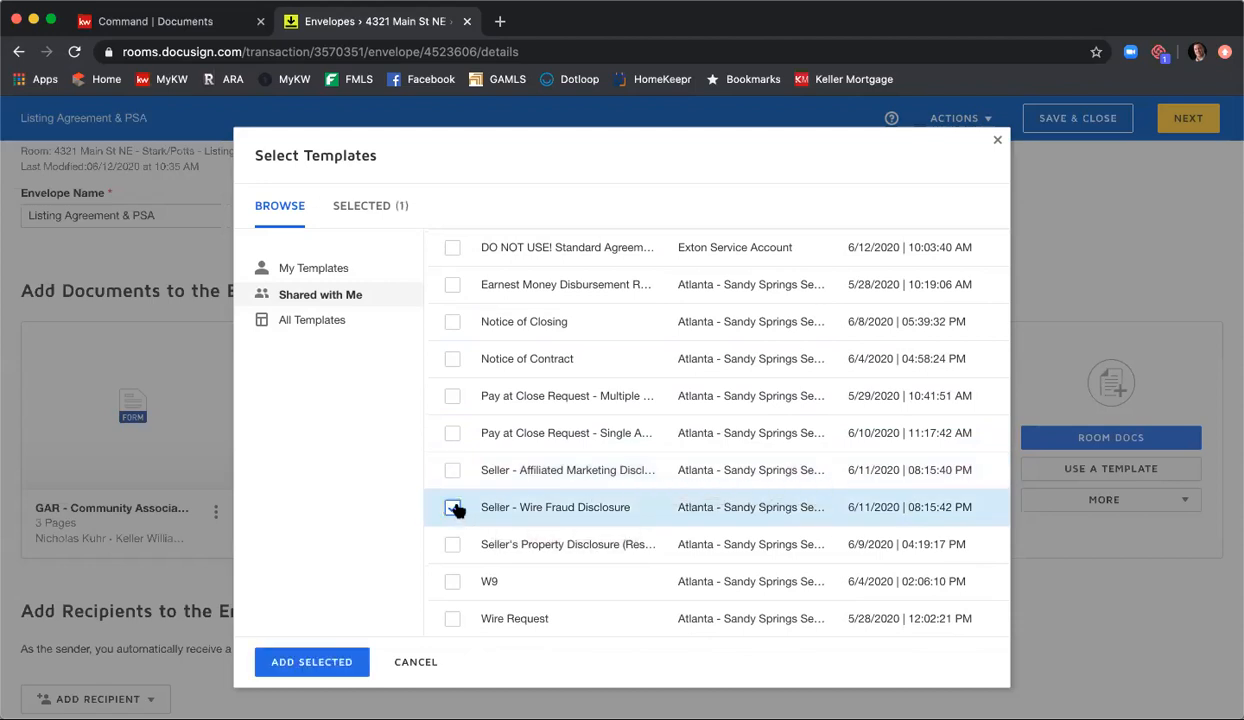
click(452, 470)
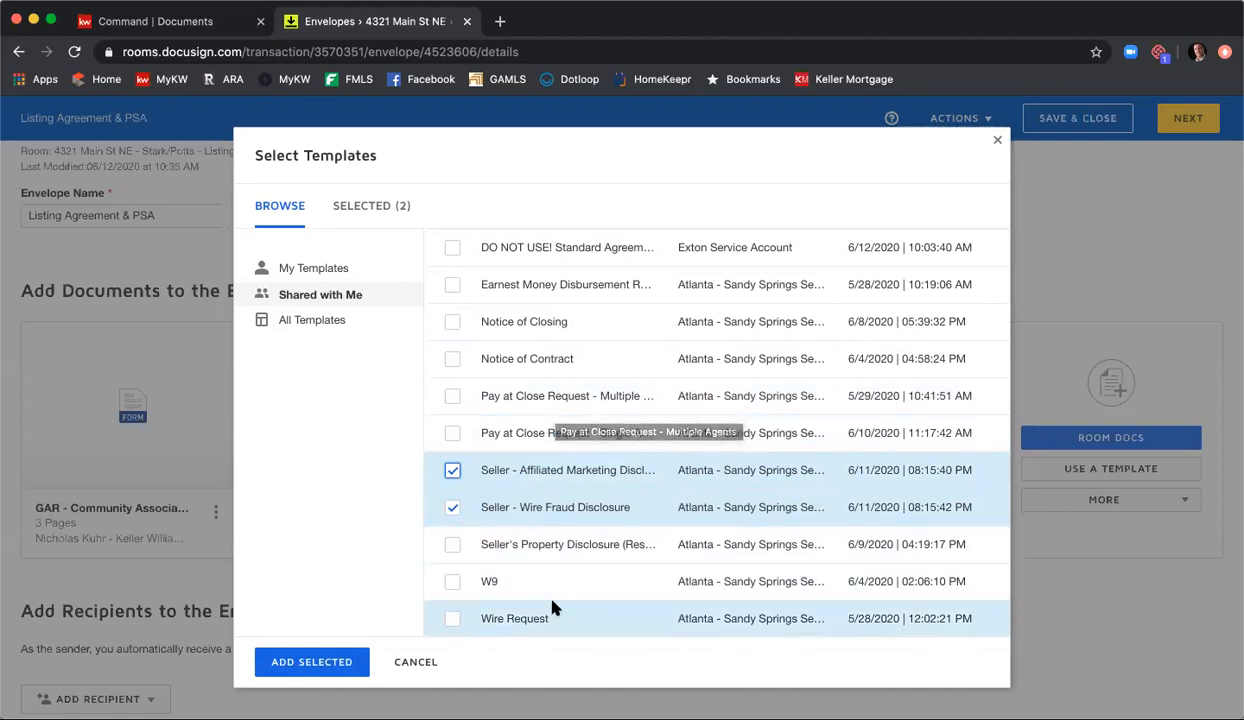
scroll(566, 602, up, 5)
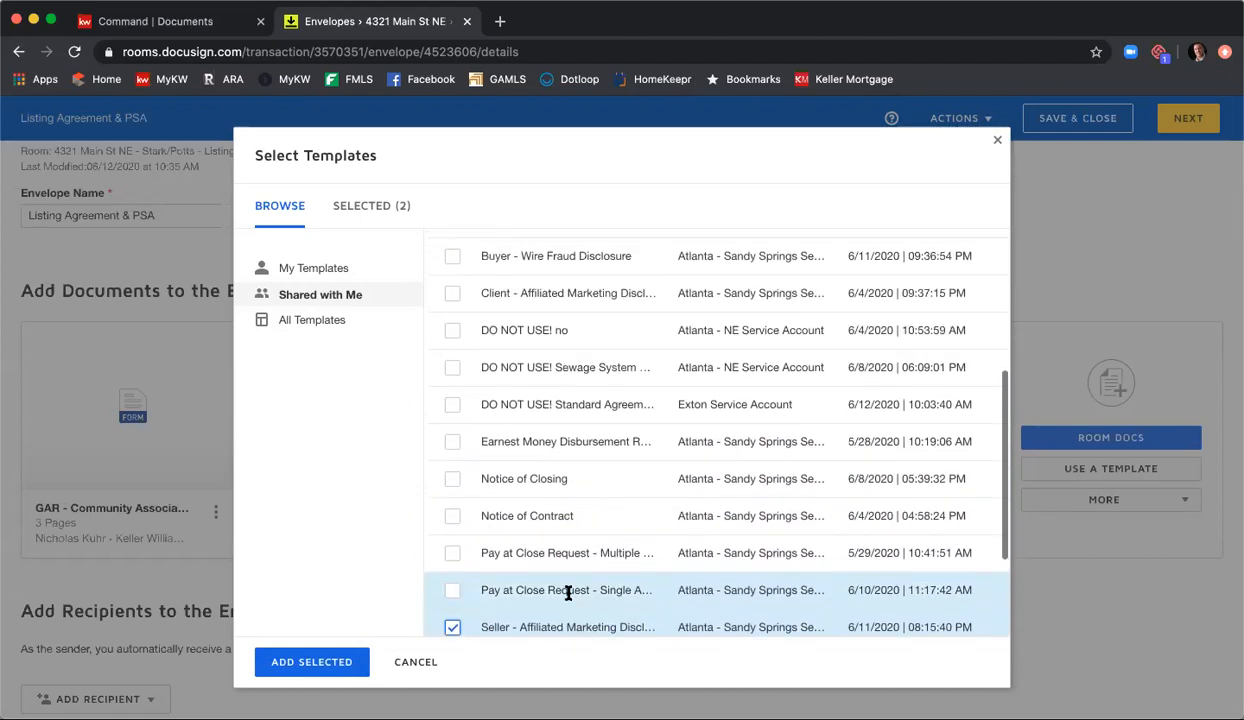
scroll(560, 560, up, 3)
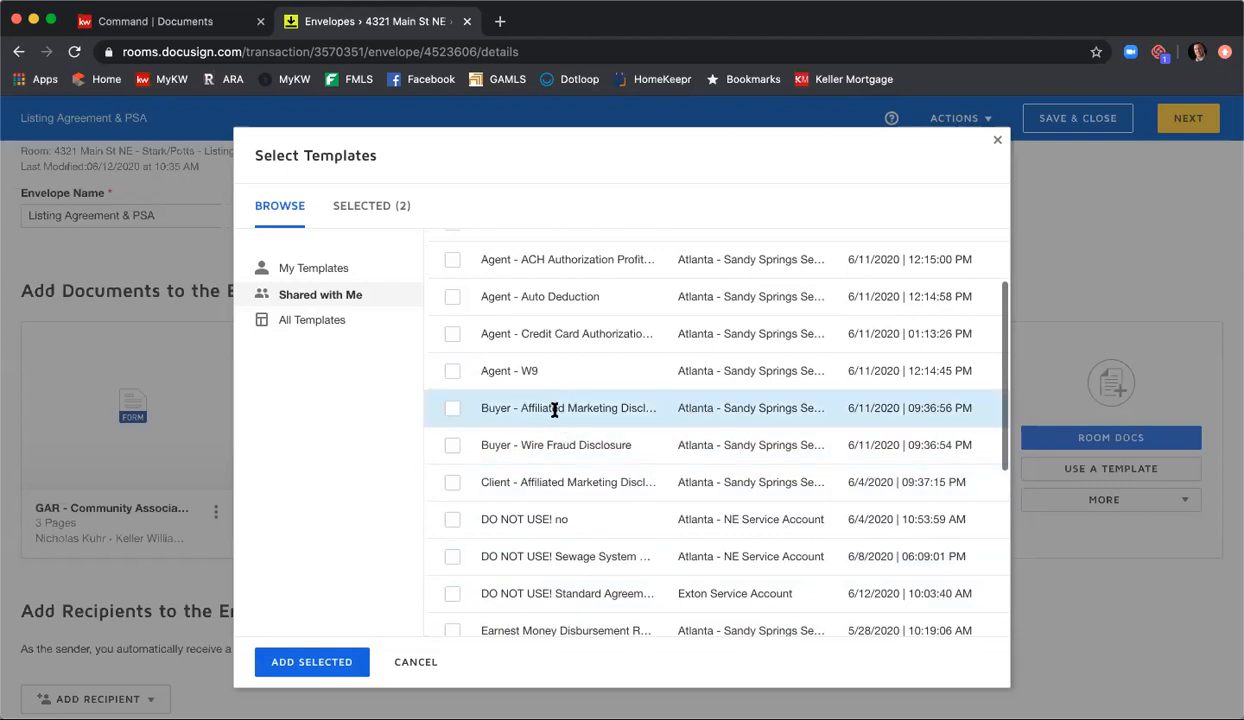
scroll(556, 420, up, 1)
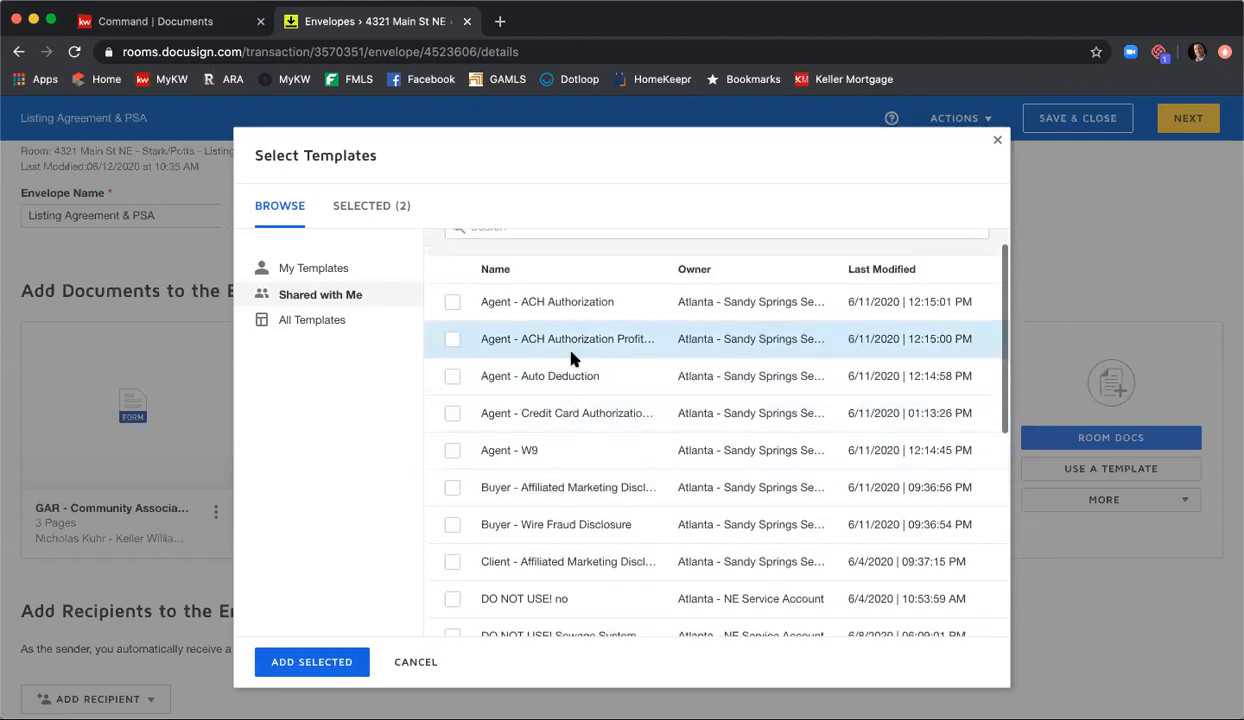
scroll(583, 375, down, 3)
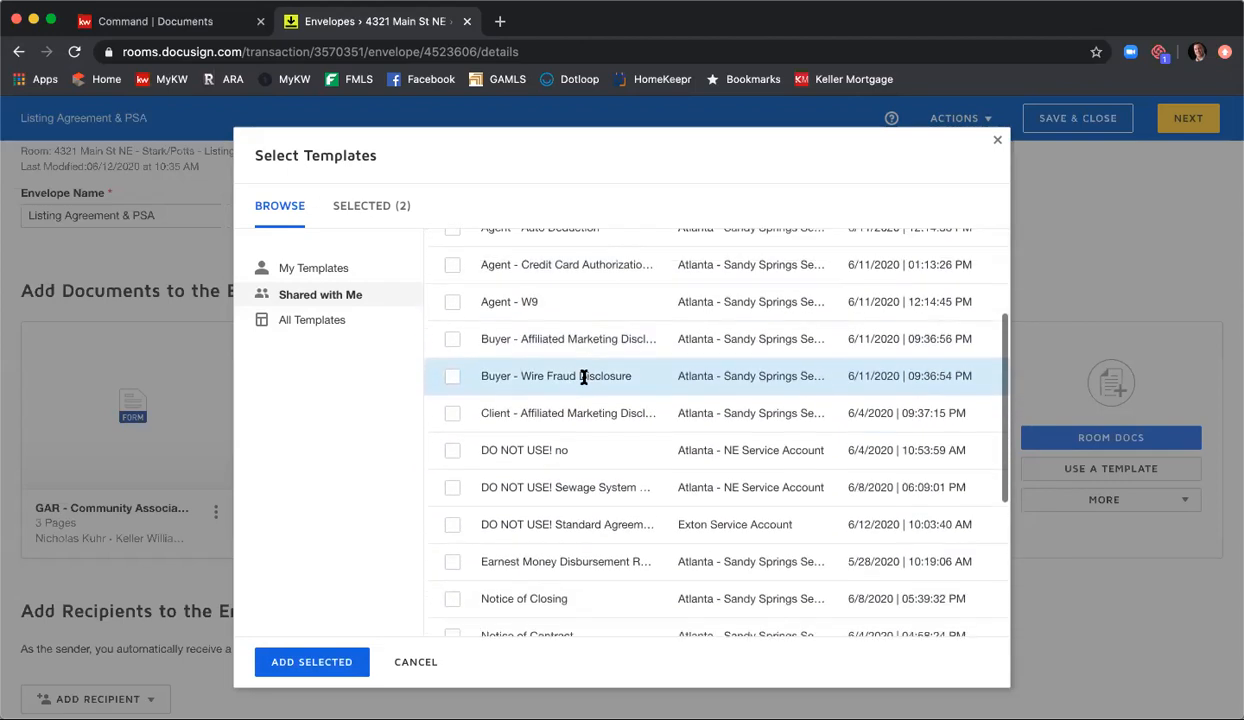
scroll(583, 380, down, 5)
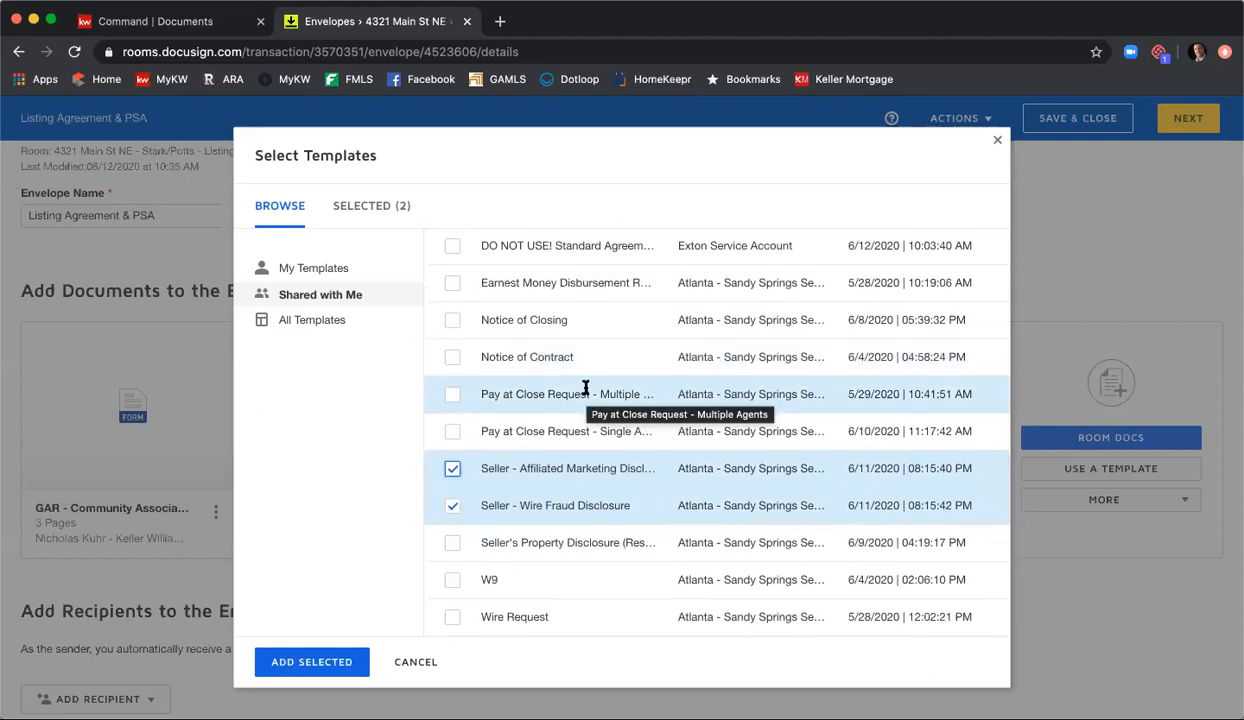
click(322, 663)
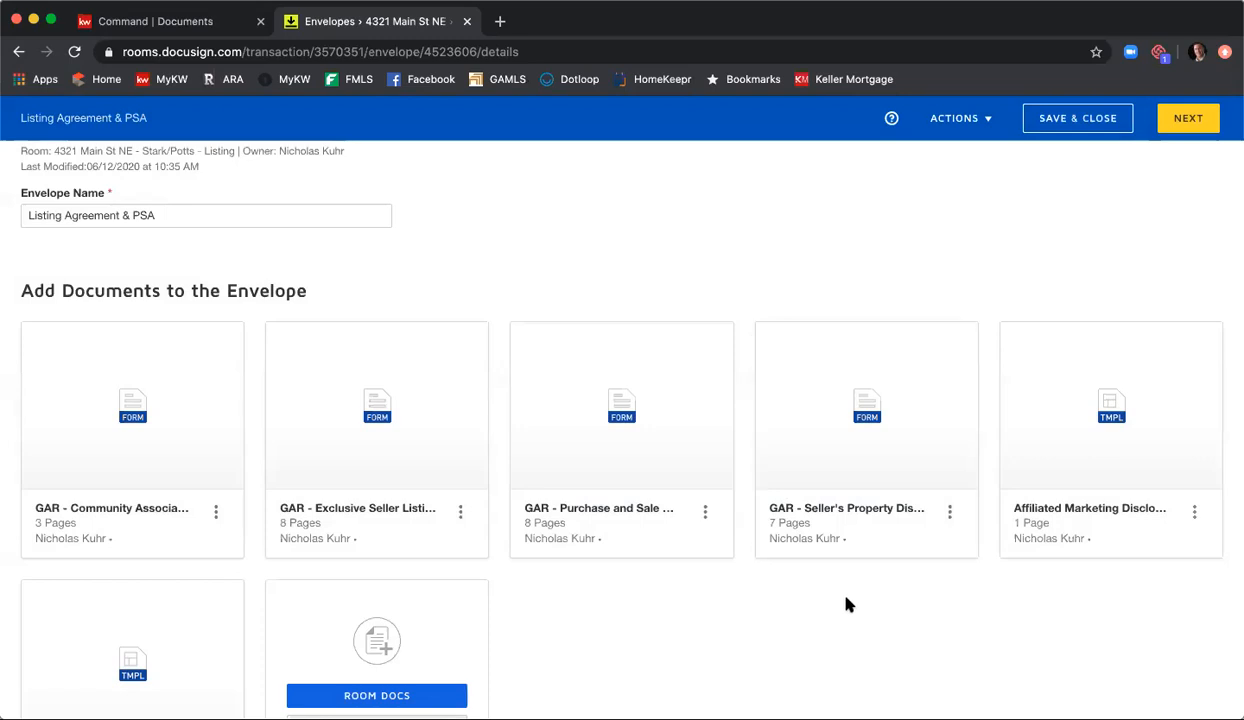
Step: Reorder the envelope documents so the Exclusive Seller Listing Agreement comes first and the Seller's Property Disclosure second
scroll(849, 600, down, 1)
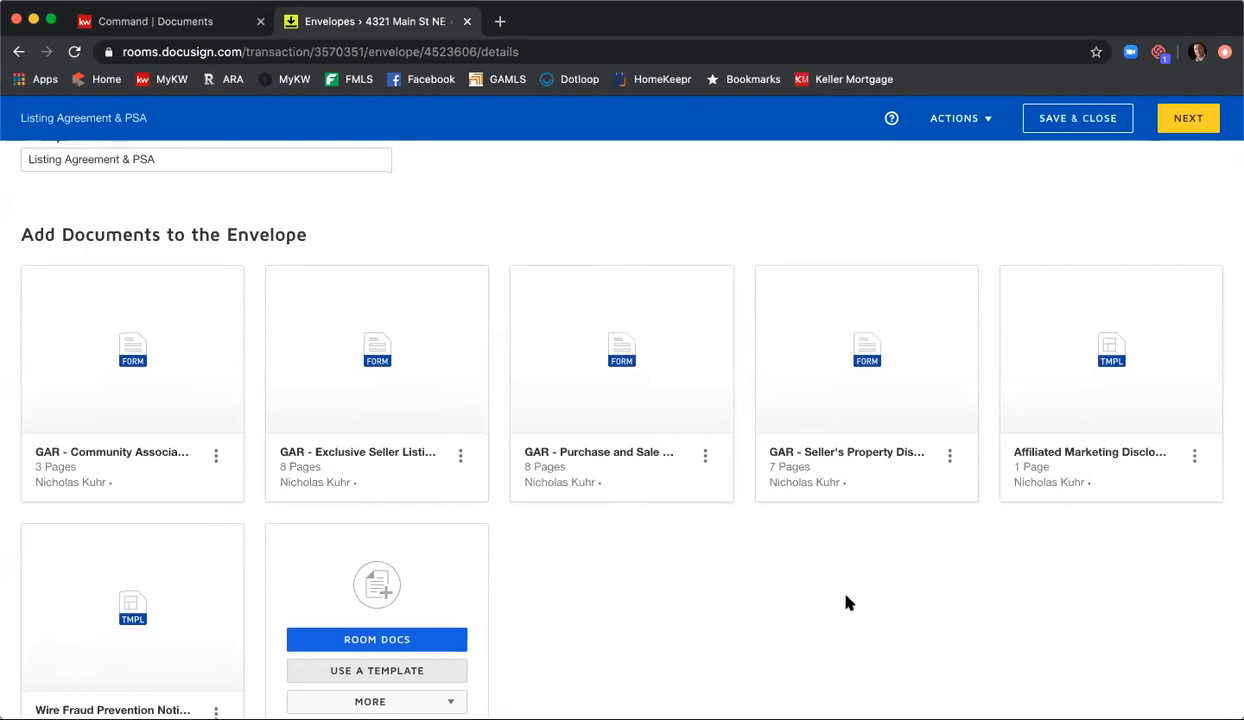
scroll(750, 594, down, 2)
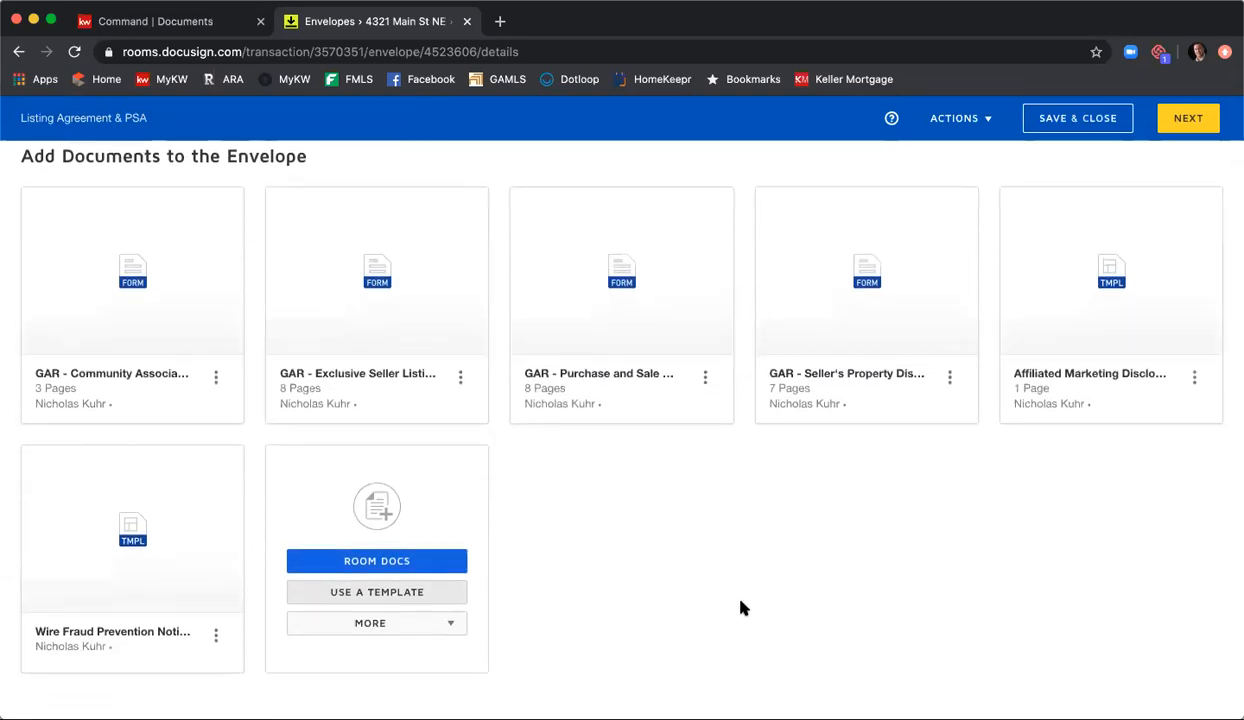
mouse_move(421, 331)
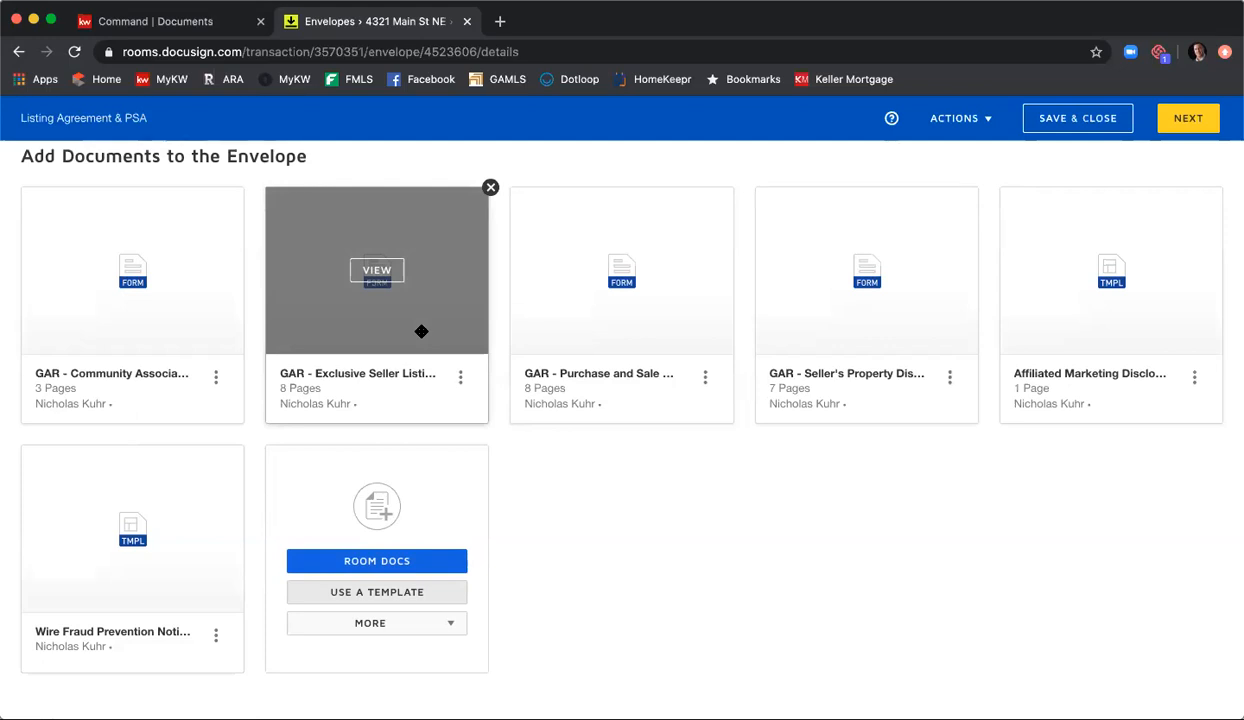
drag(421, 331, 167, 328)
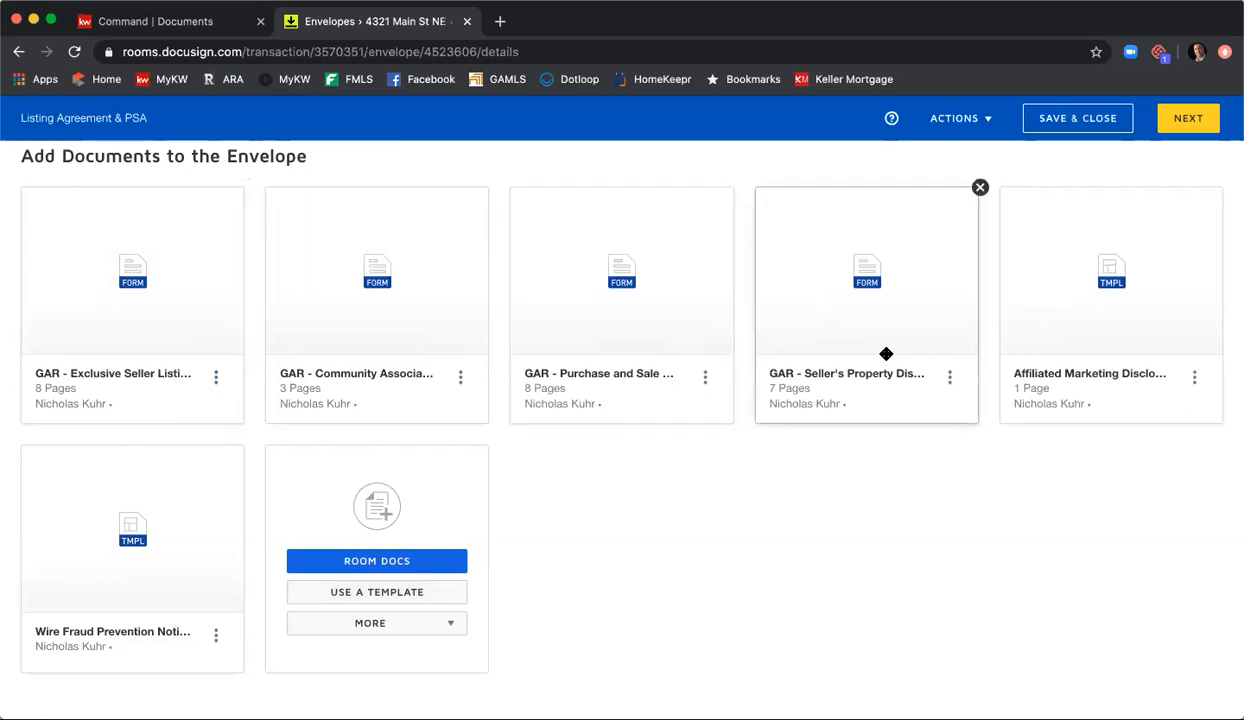
drag(901, 335, 397, 340)
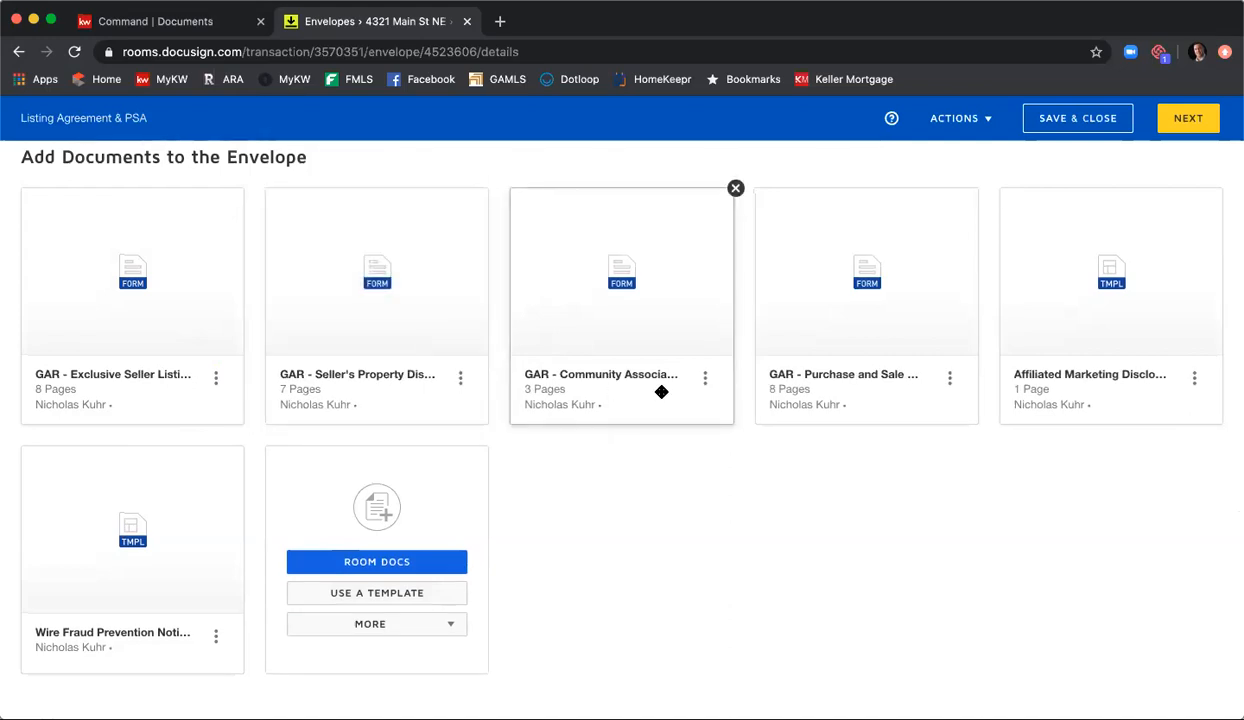
Step: Move the Wire Fraud Prevention Notice and Affiliated Marketing Disclosure ahead of the Purchase and Sale Agreement, with the wire fraud notice first
mouse_move(1086, 353)
drag(1091, 354, 866, 362)
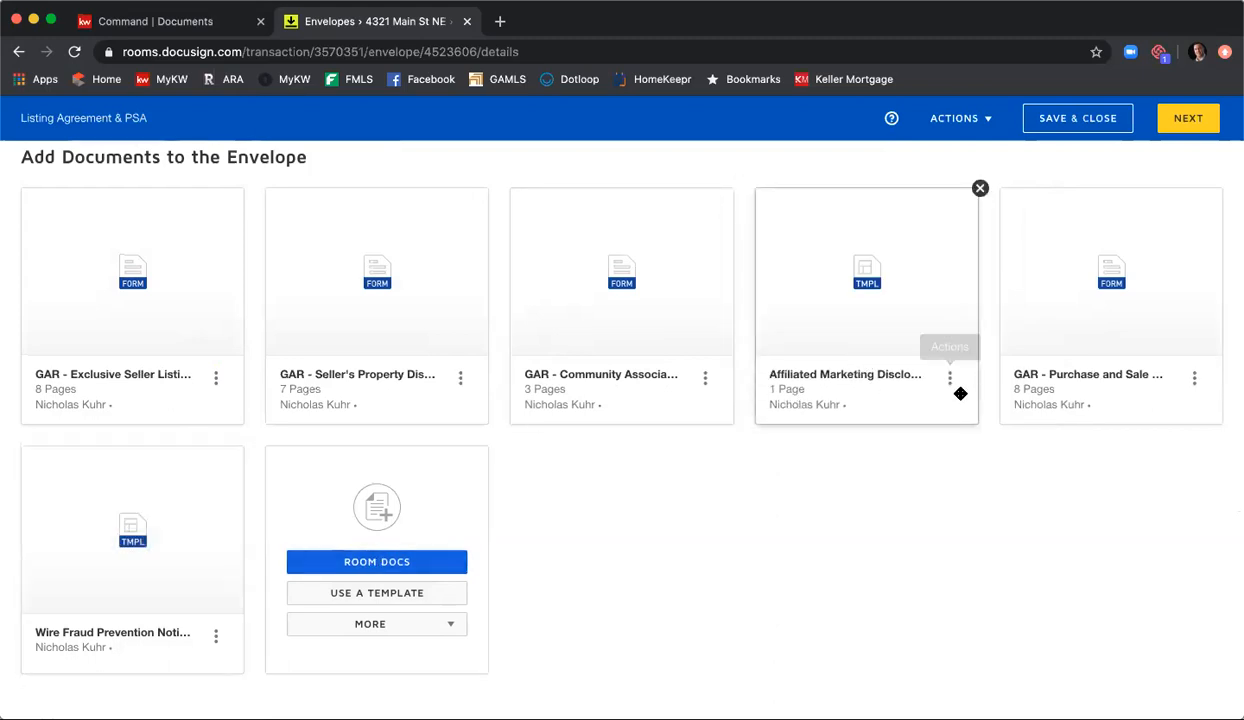
drag(67, 606, 1031, 370)
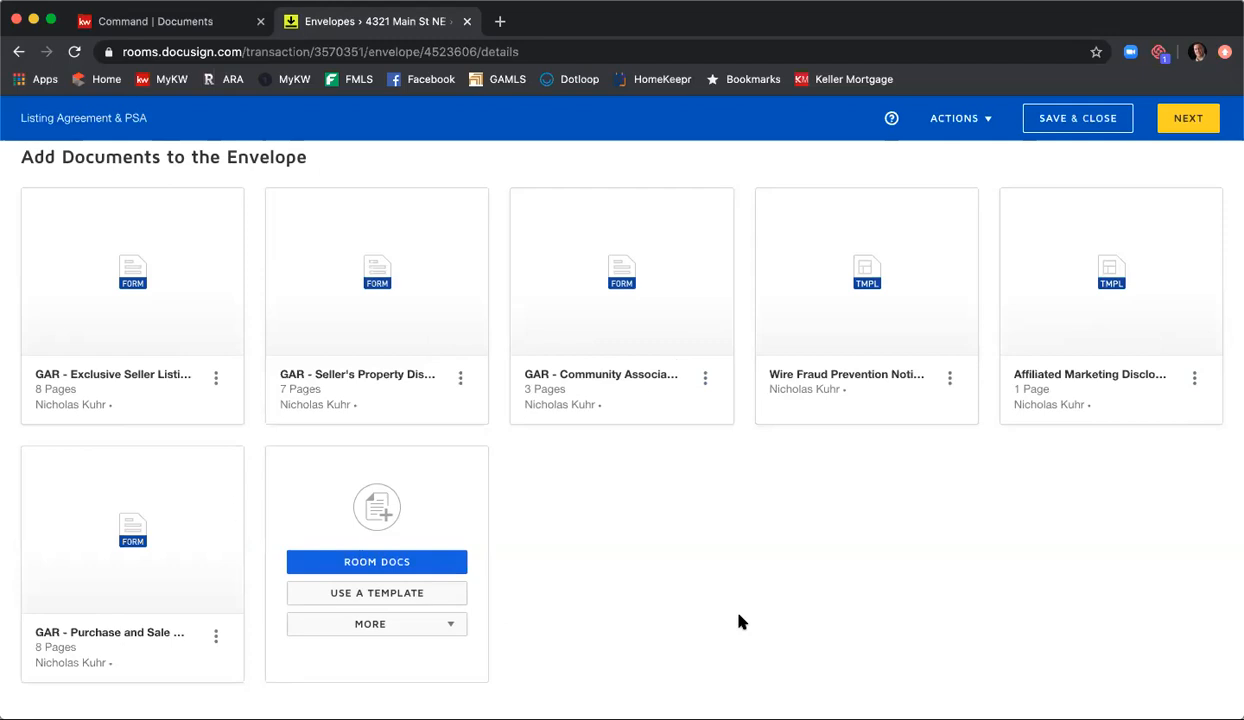
Step: Start adding recipients by pre-tagged role and assign the two sellers to the Seller One and Seller Two roles
scroll(700, 585, down, 3)
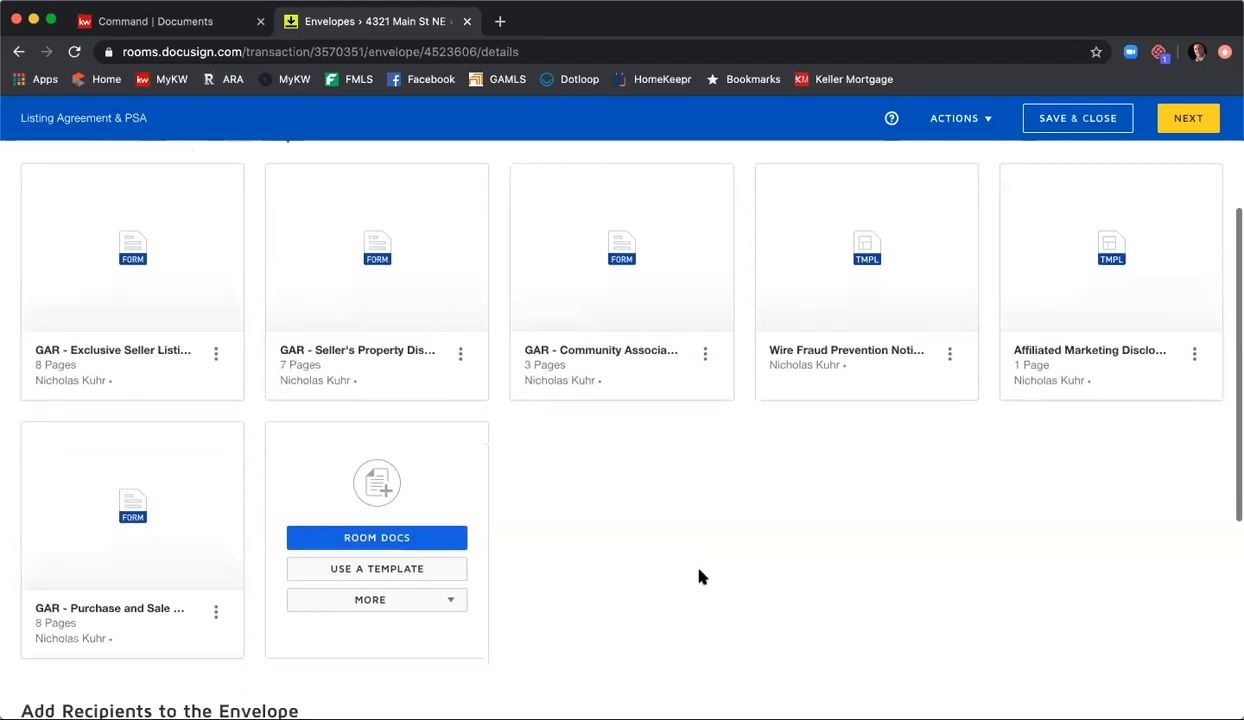
scroll(707, 573, down, 5)
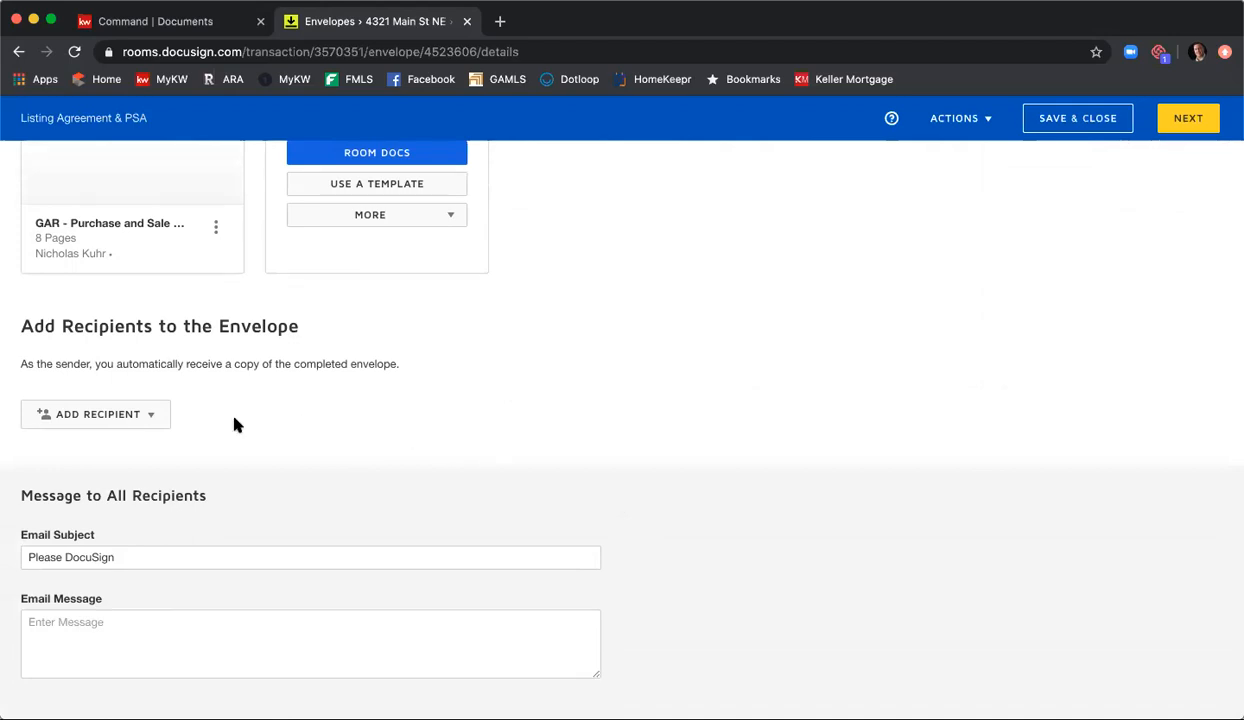
click(156, 418)
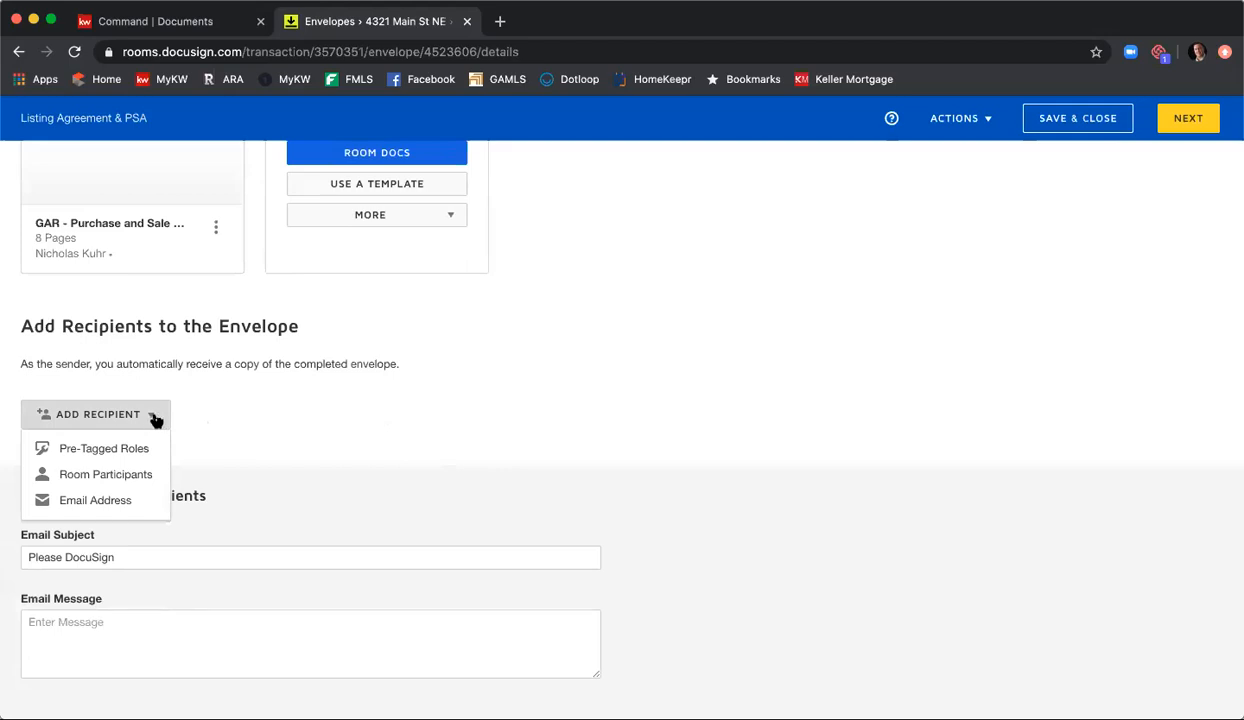
scroll(140, 440, up, 1)
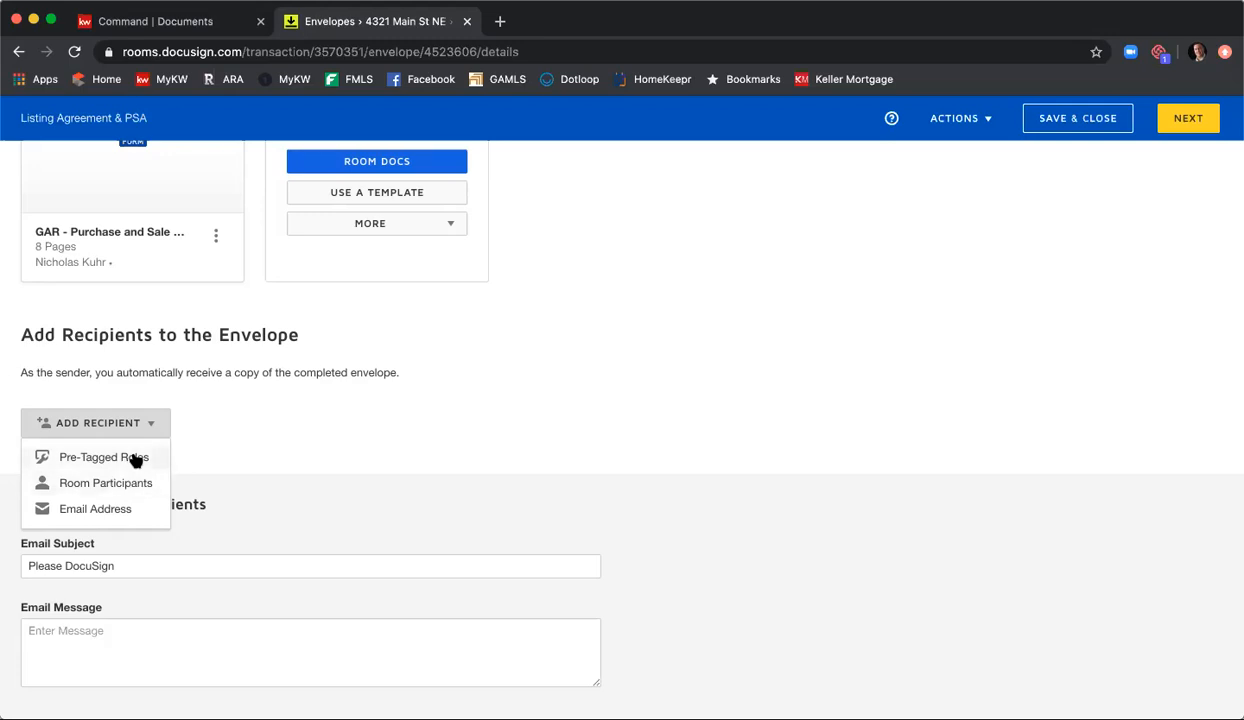
click(104, 457)
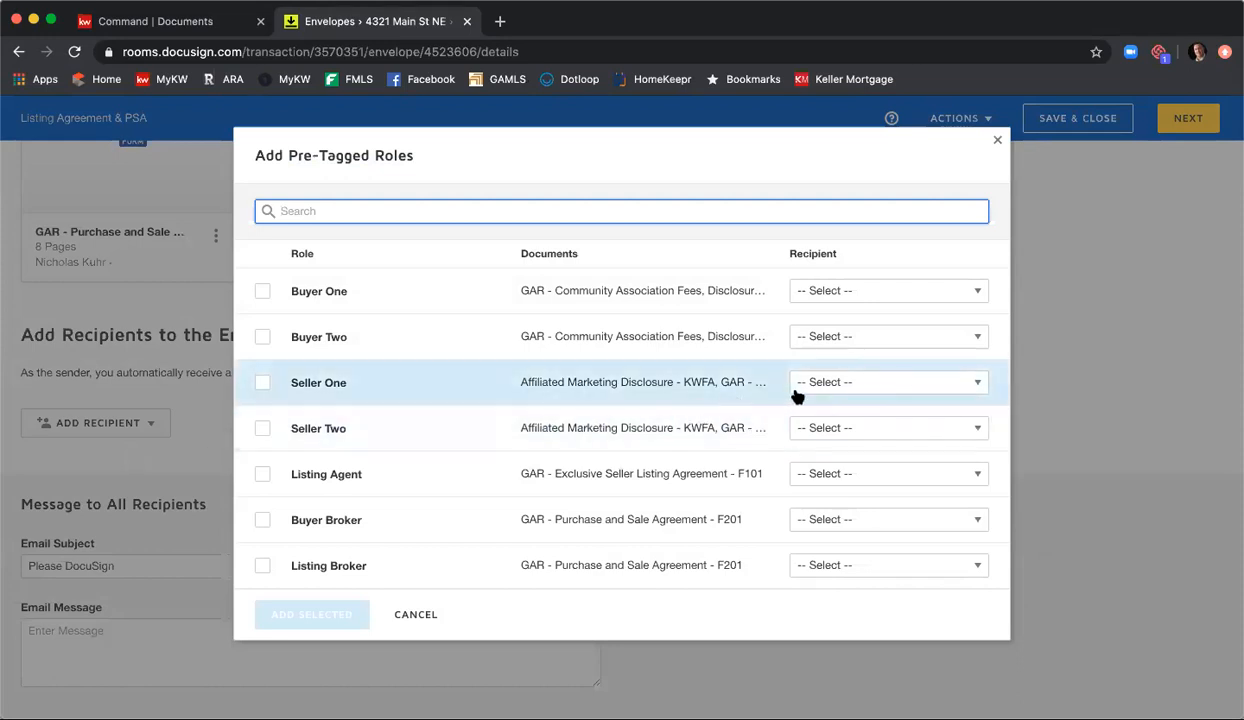
click(863, 391)
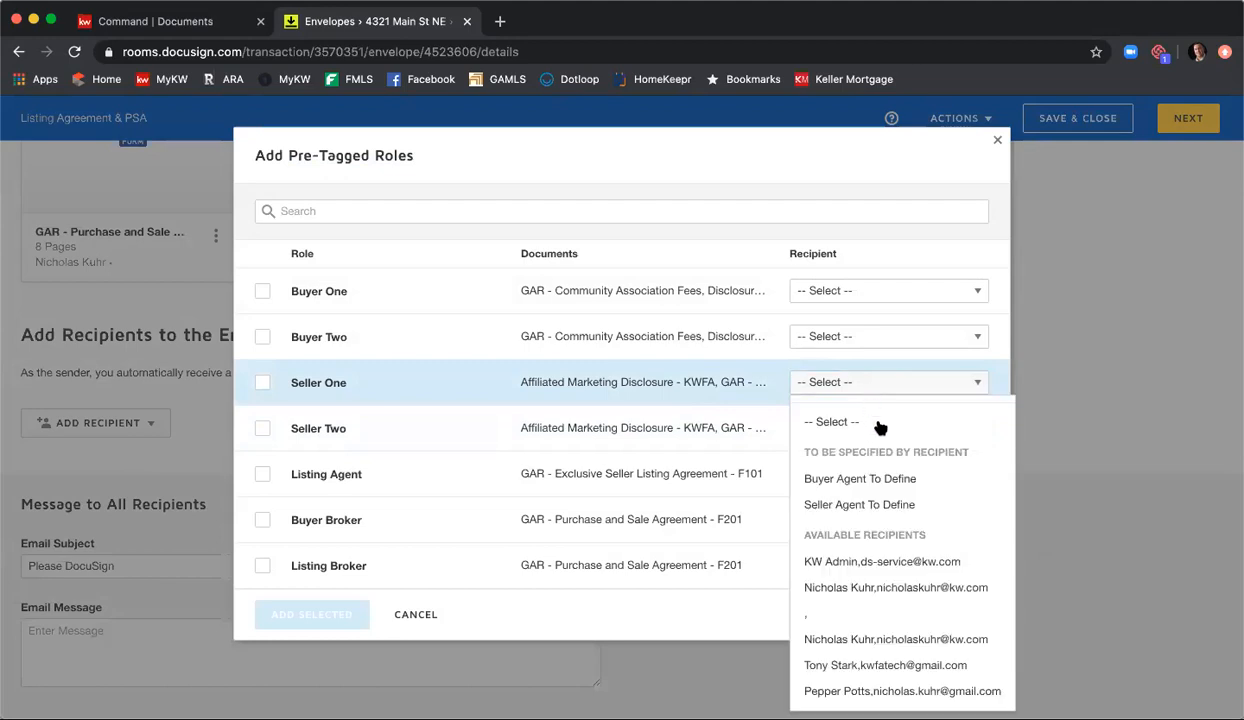
click(900, 664)
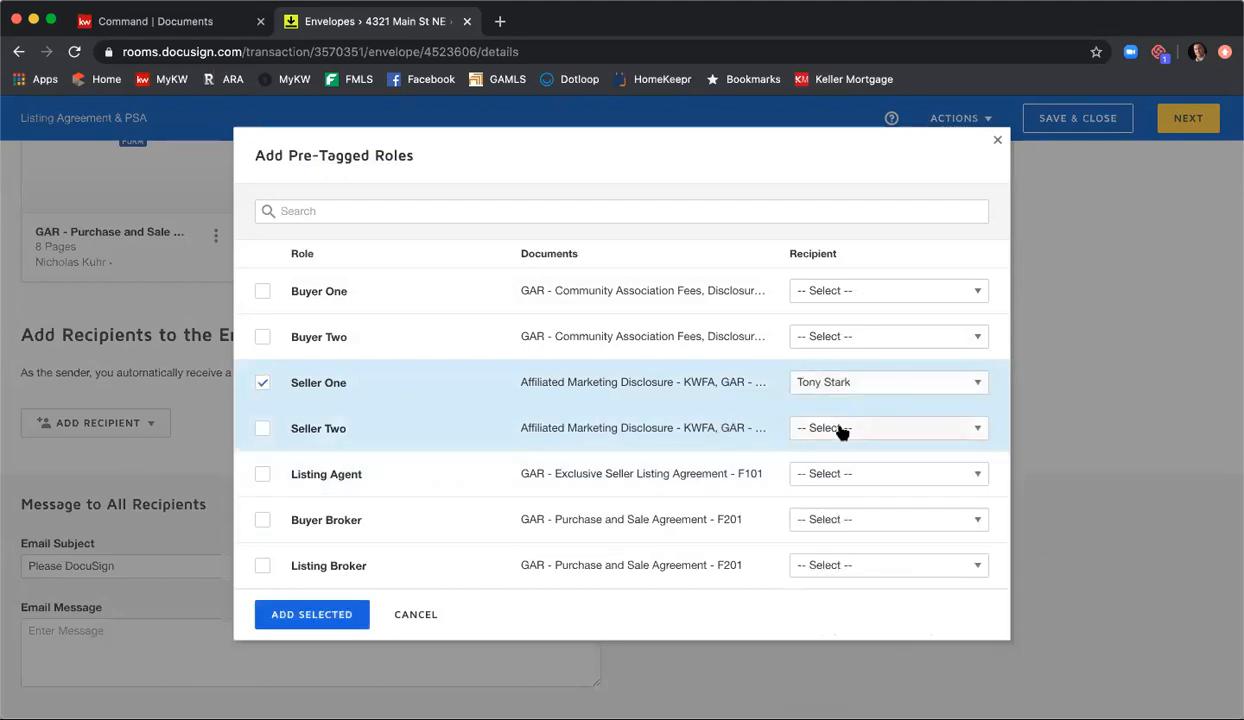
click(839, 428)
click(865, 398)
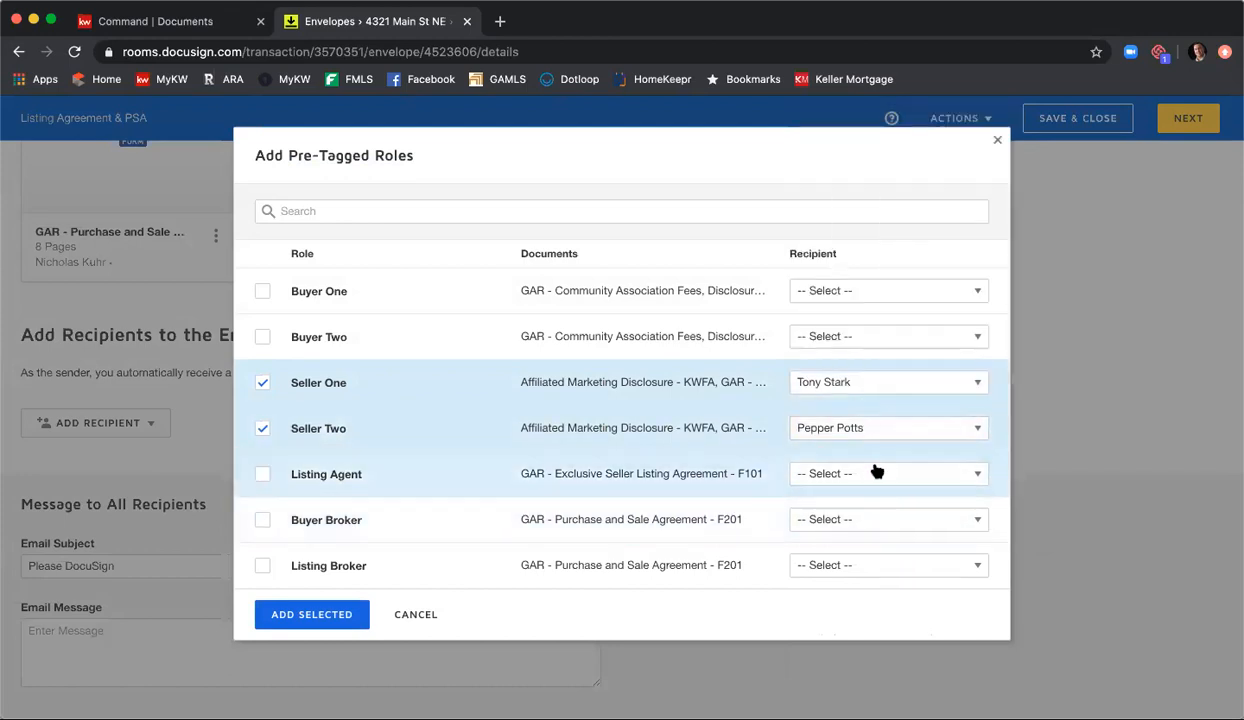
Step: Assign the agent to the Listing Agent role and add the selected roles to the envelope as recipients
click(877, 477)
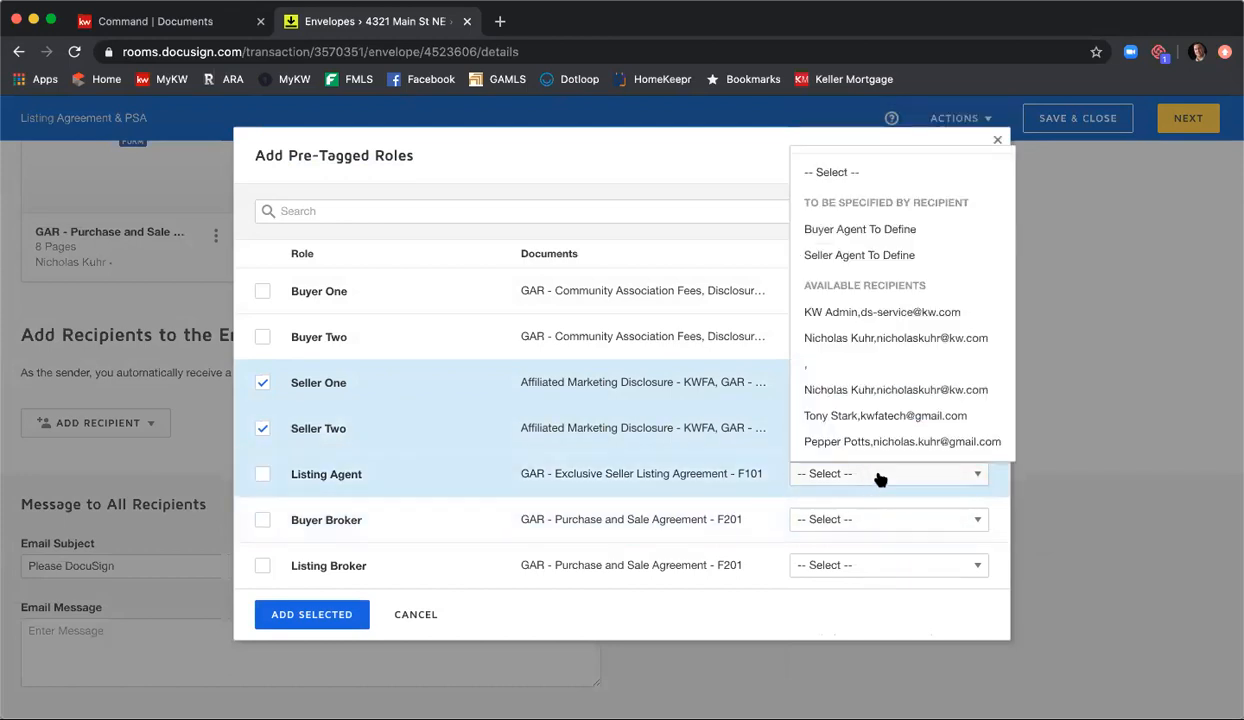
click(860, 398)
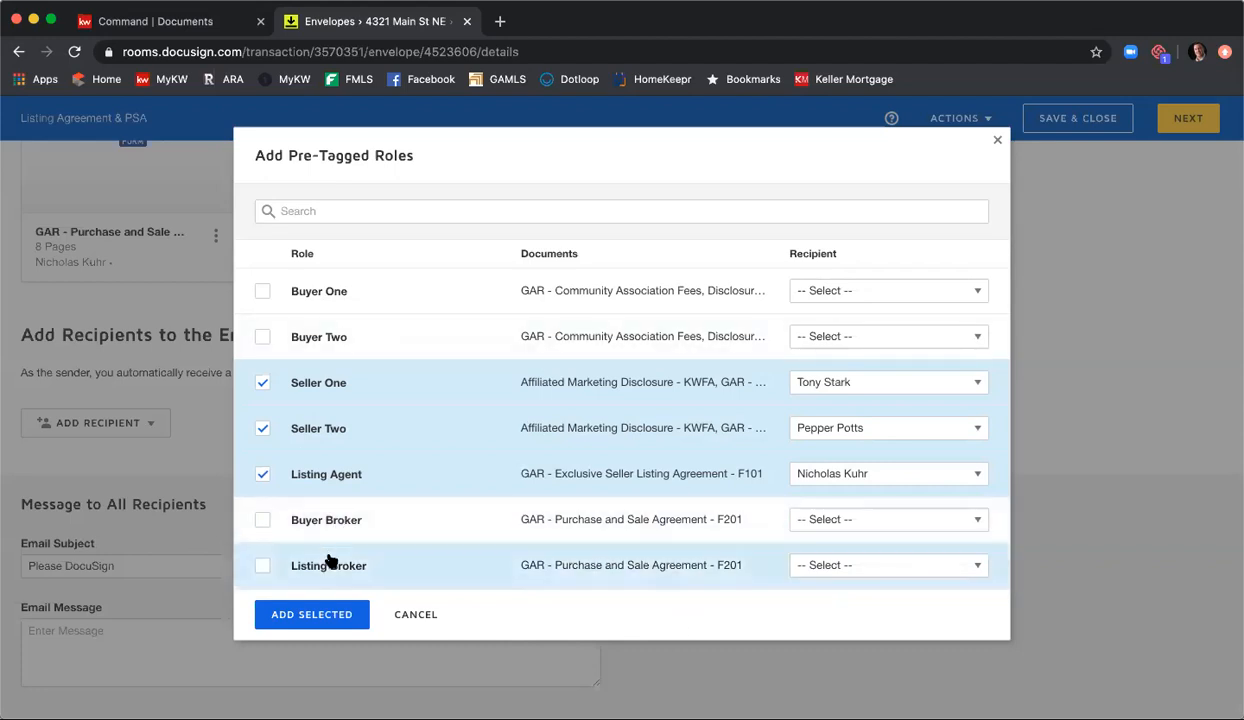
click(321, 615)
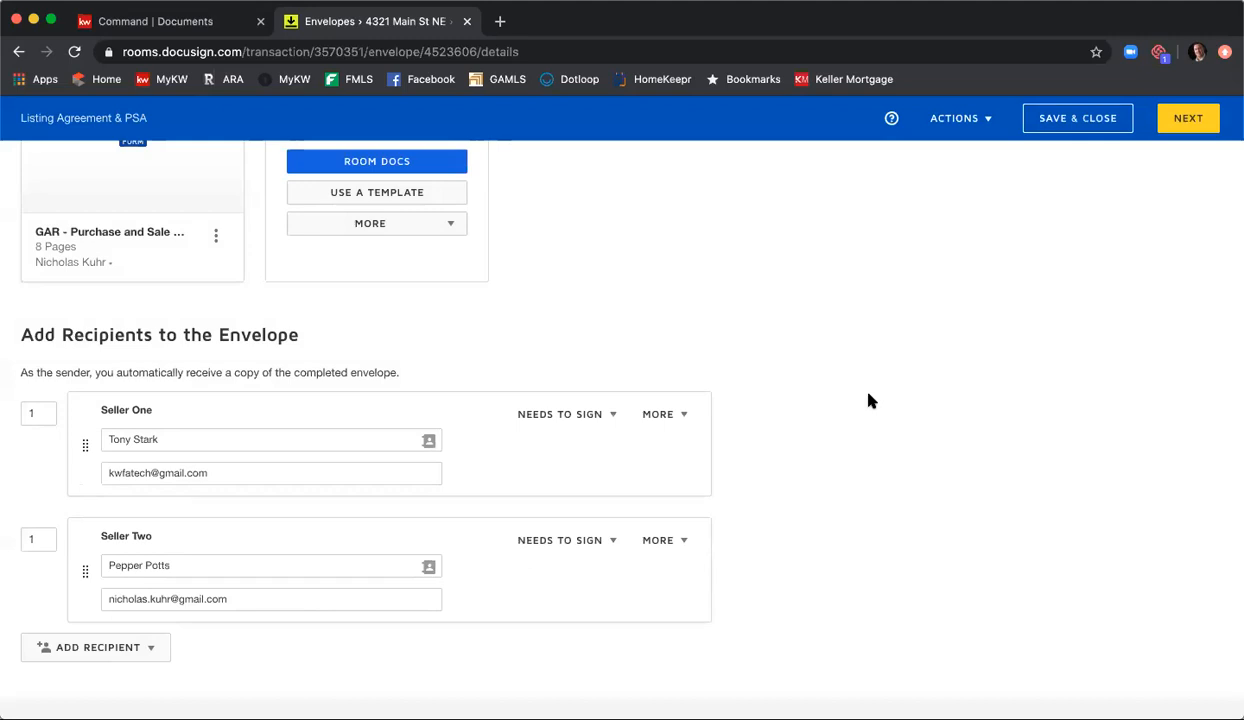
Step: Set the signing order of the Seller Two recipient to 2
scroll(868, 400, down, 2)
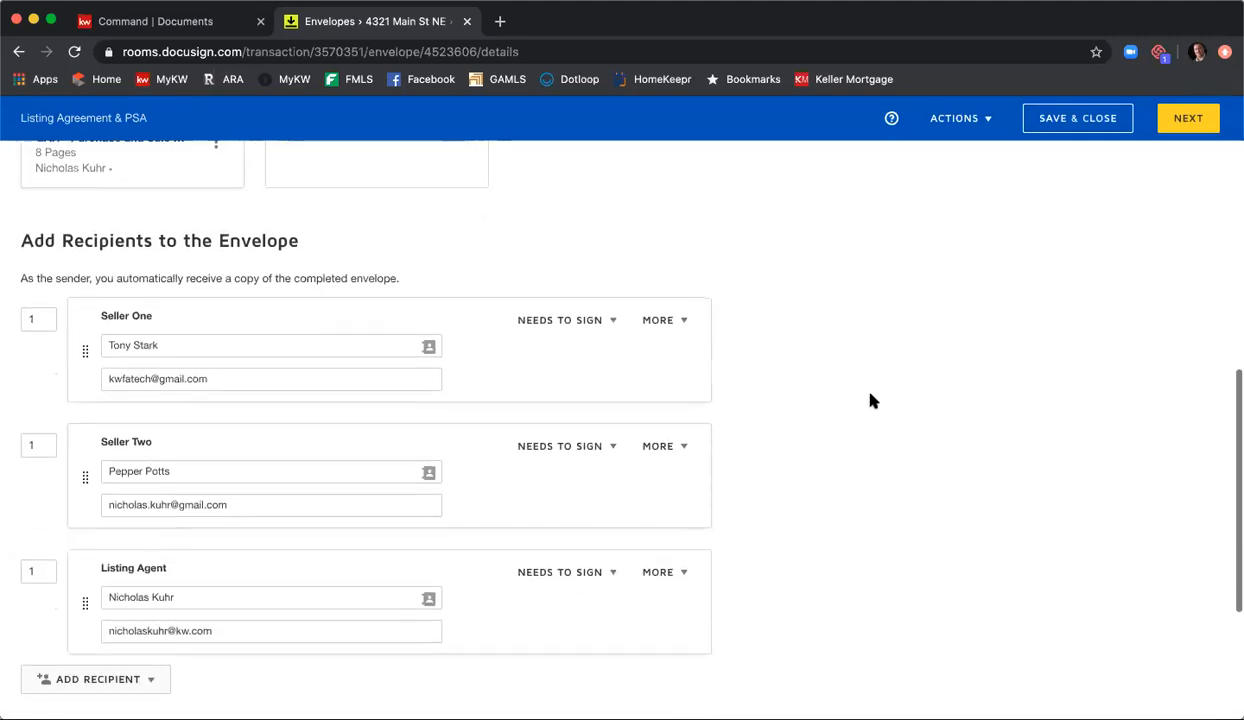
scroll(868, 392, down, 2)
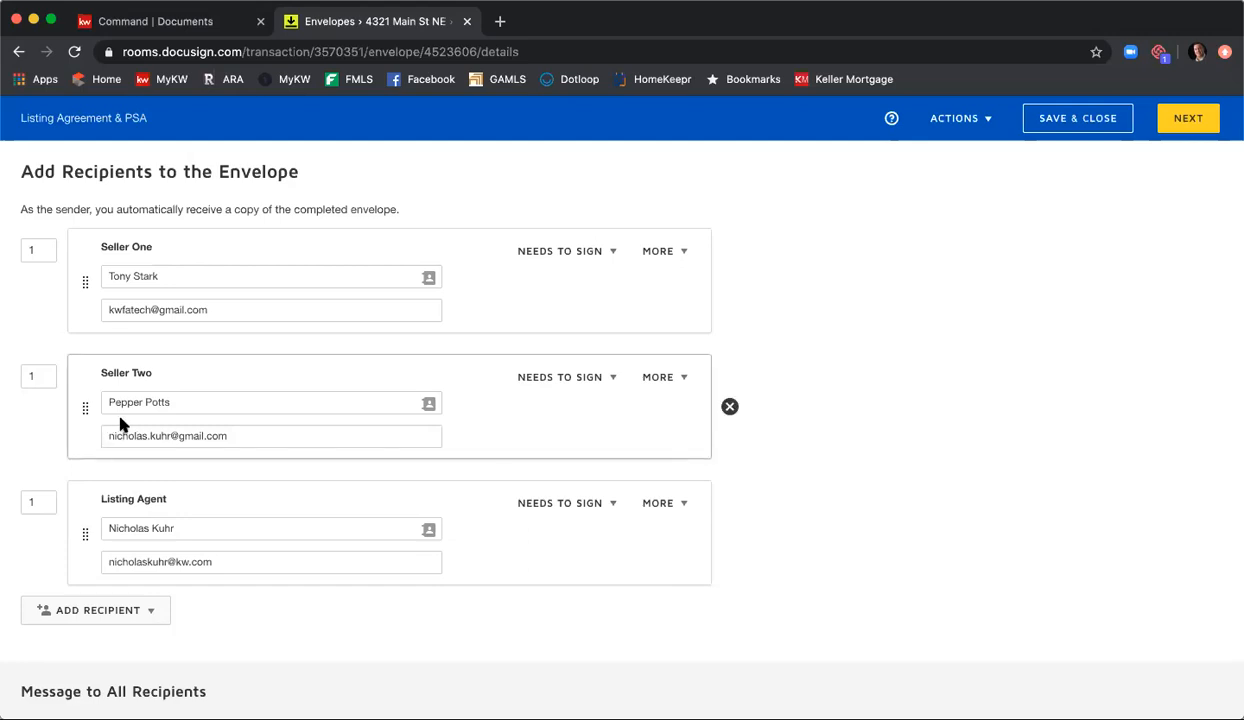
drag(47, 372, 9, 368)
text(2)
scroll(172, 427, up, 10)
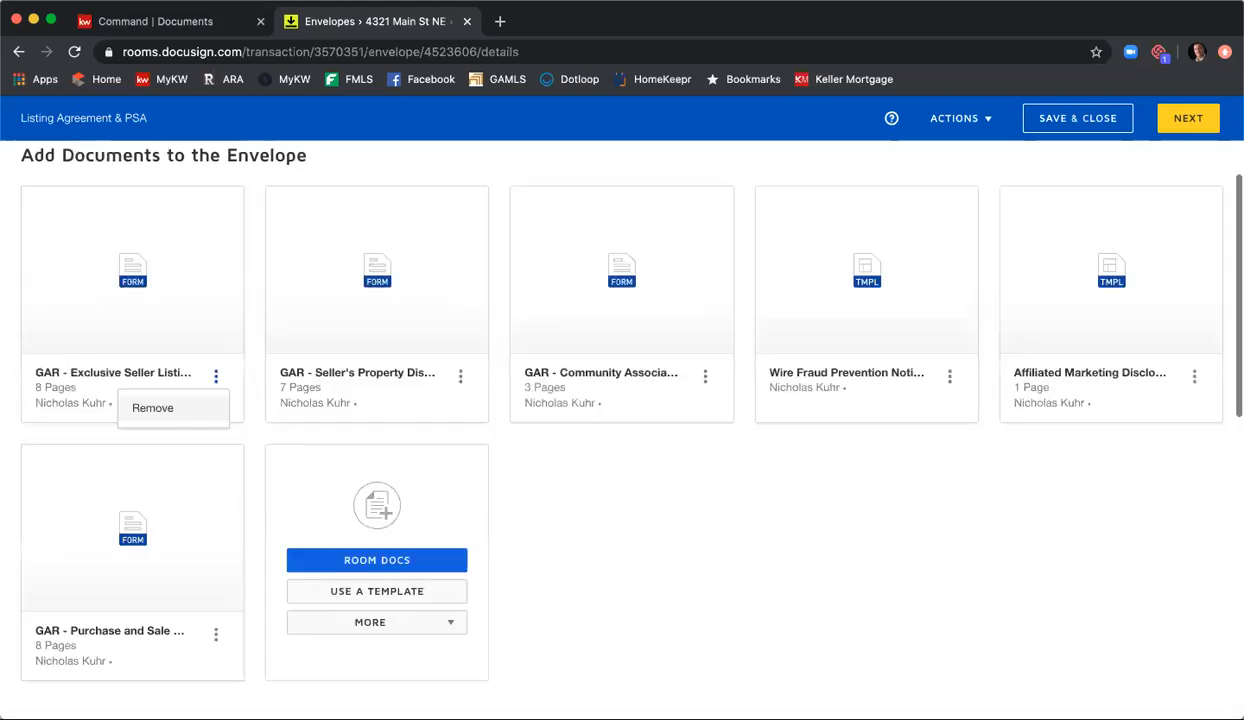
scroll(608, 550, down, 3)
scroll(615, 542, down, 6)
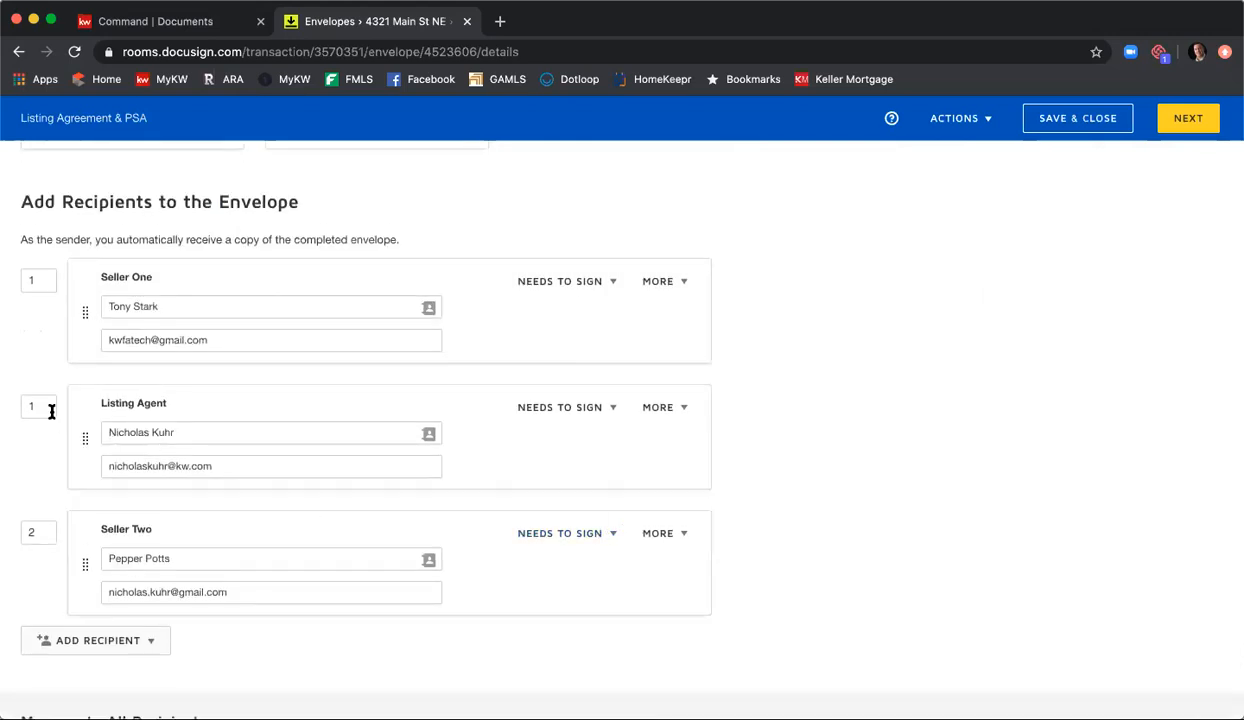
Step: Rearrange the signing order so Seller Two signs at position 2 and the Listing Agent at position 3
click(44, 406)
text(2)
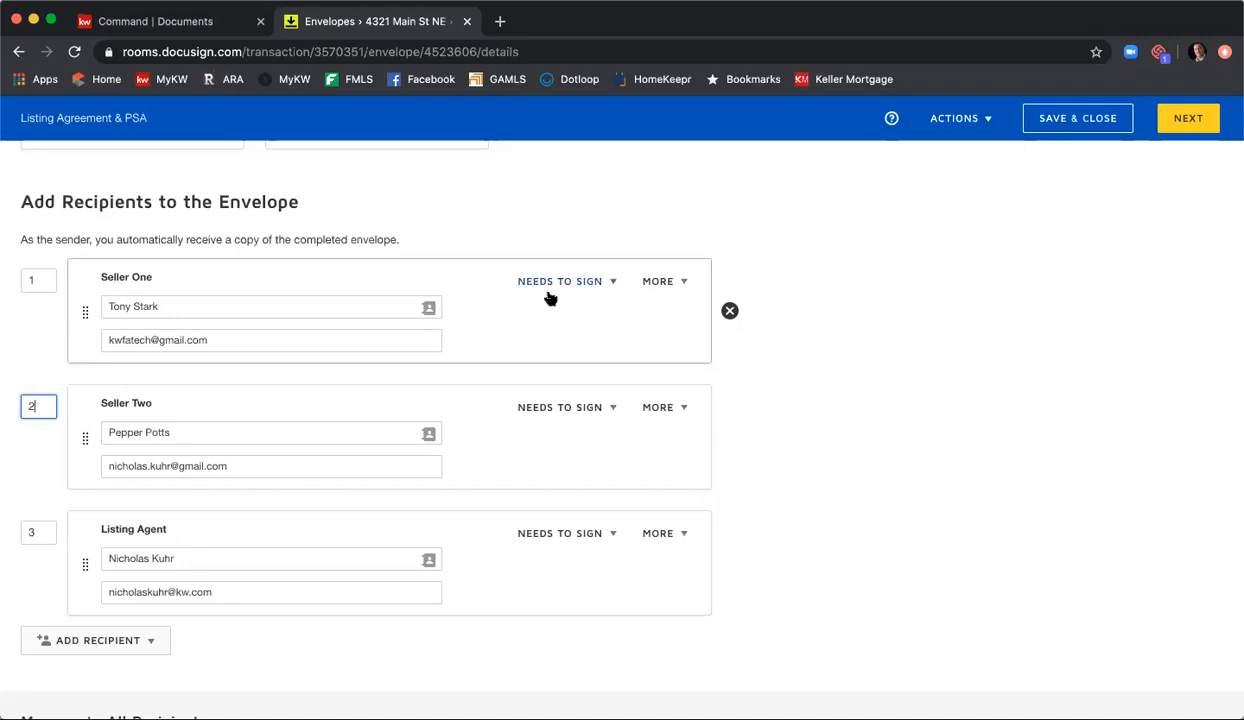
Step: Try adding an access authentication code to the Seller One recipient and discard it
click(616, 284)
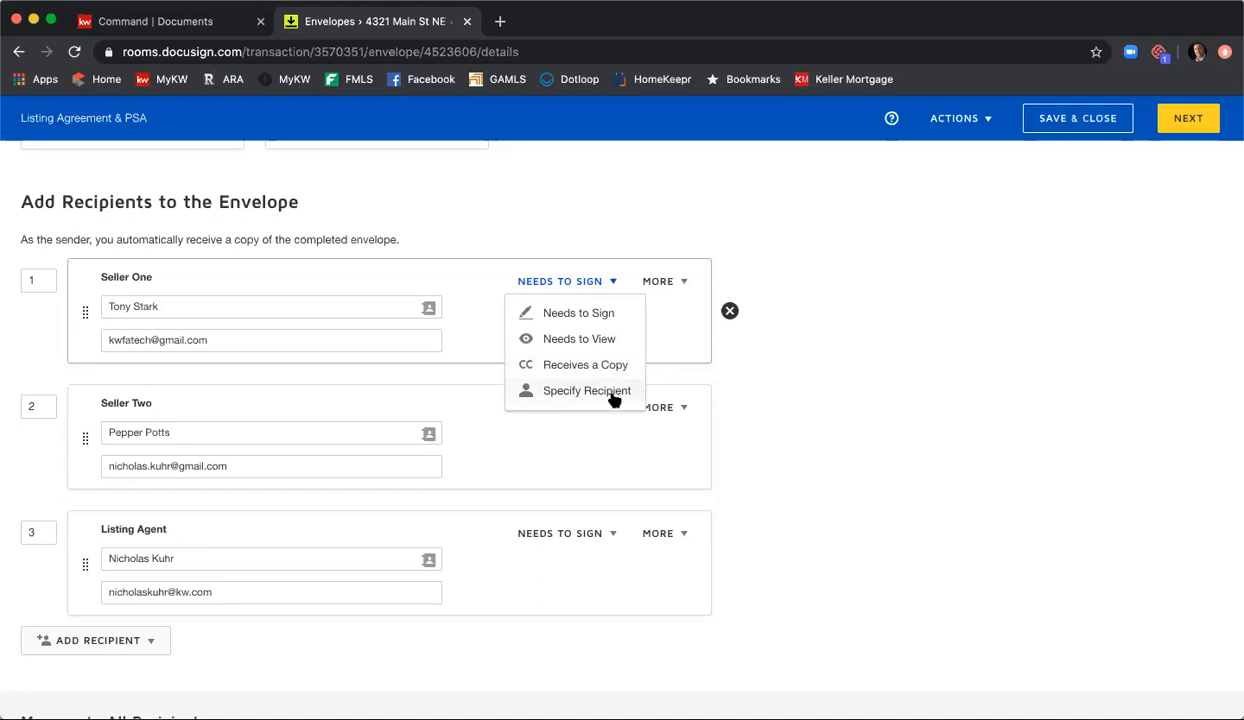
click(681, 284)
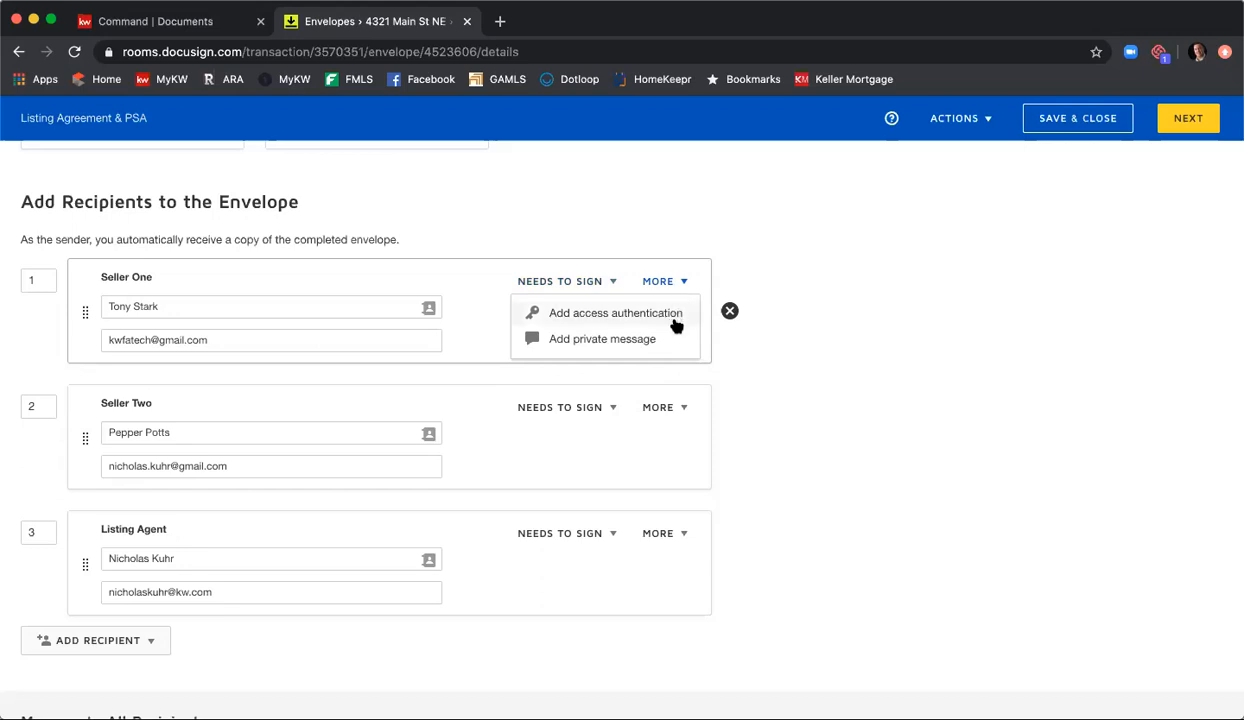
click(676, 320)
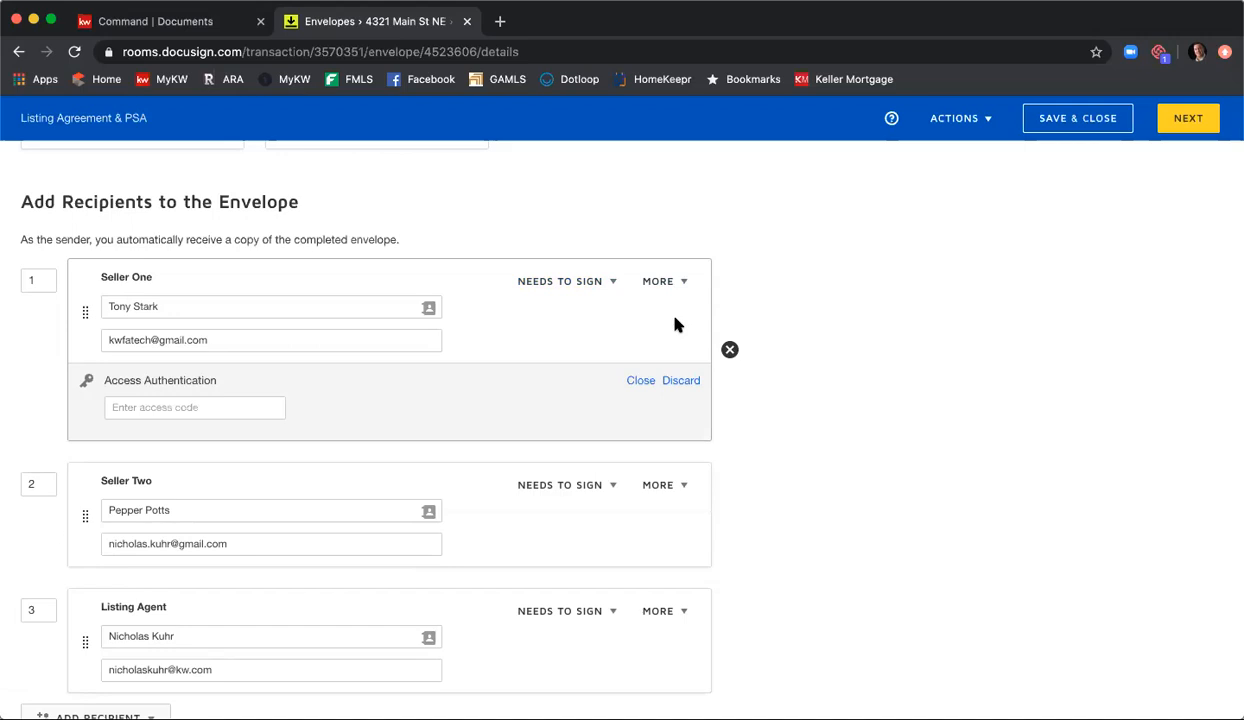
click(153, 406)
text(12345)
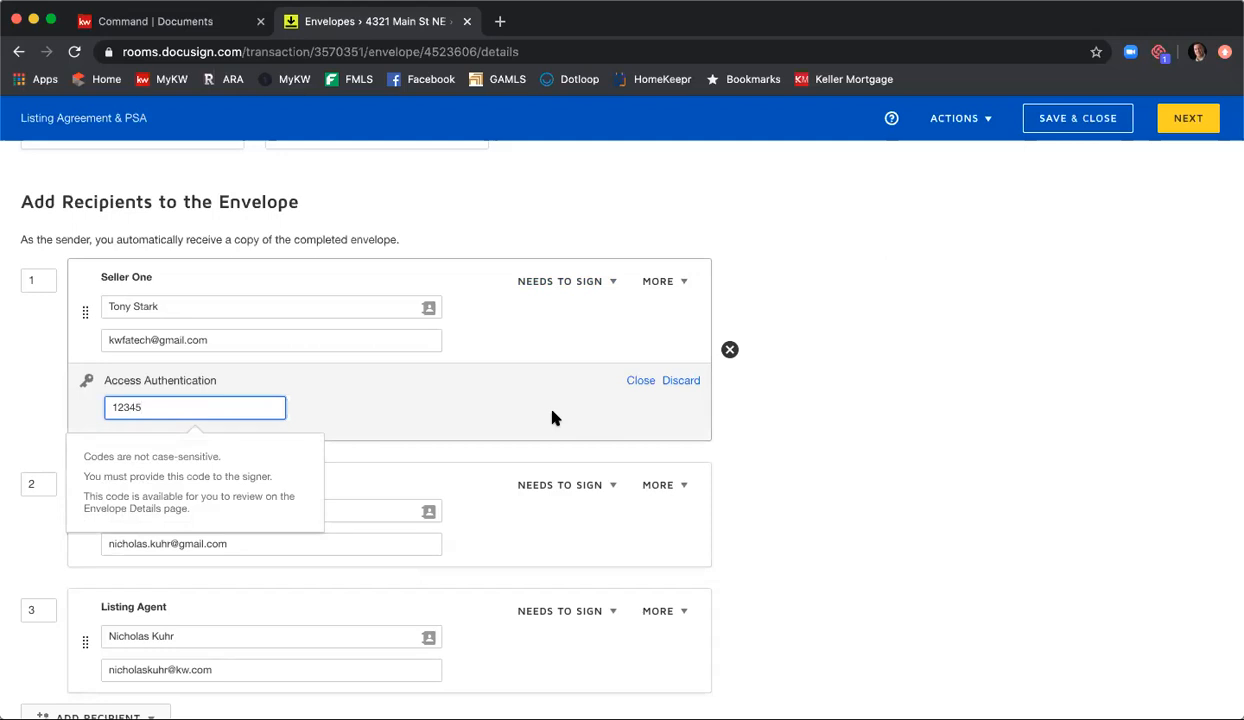
click(682, 382)
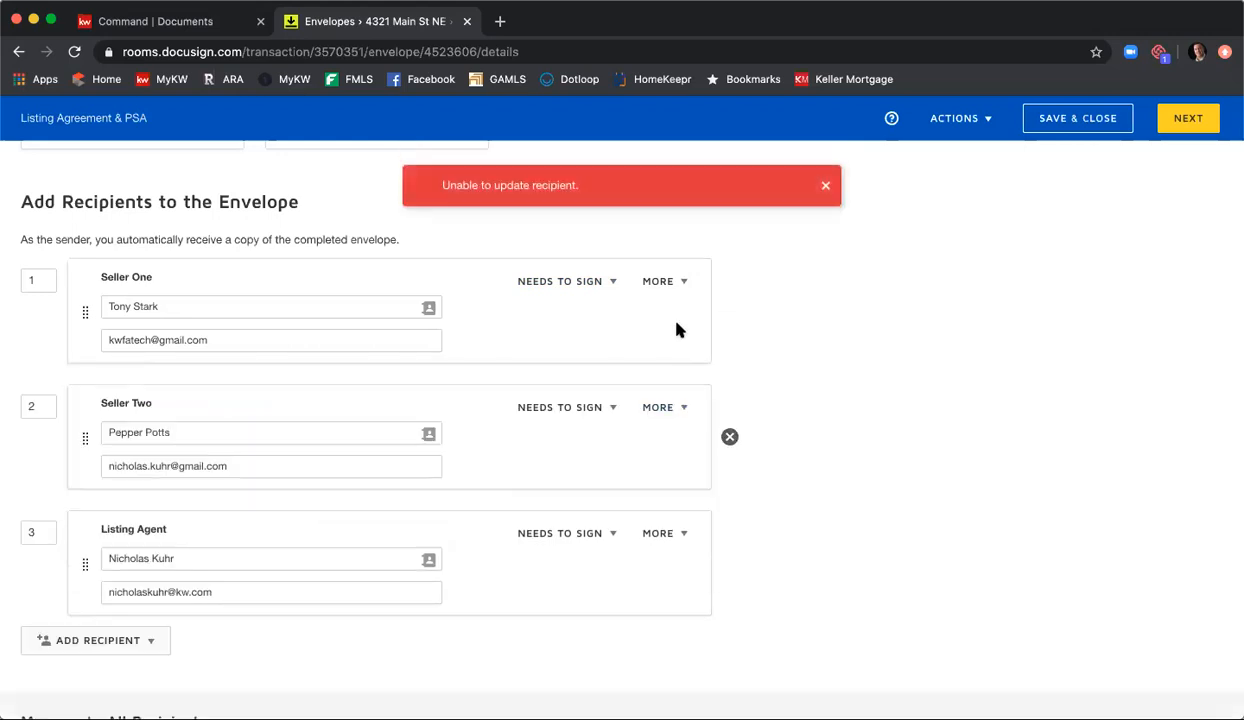
Step: Add a private message for Seller One reading "Please fill in all of the necessary information for the SPD and CAD."
click(678, 282)
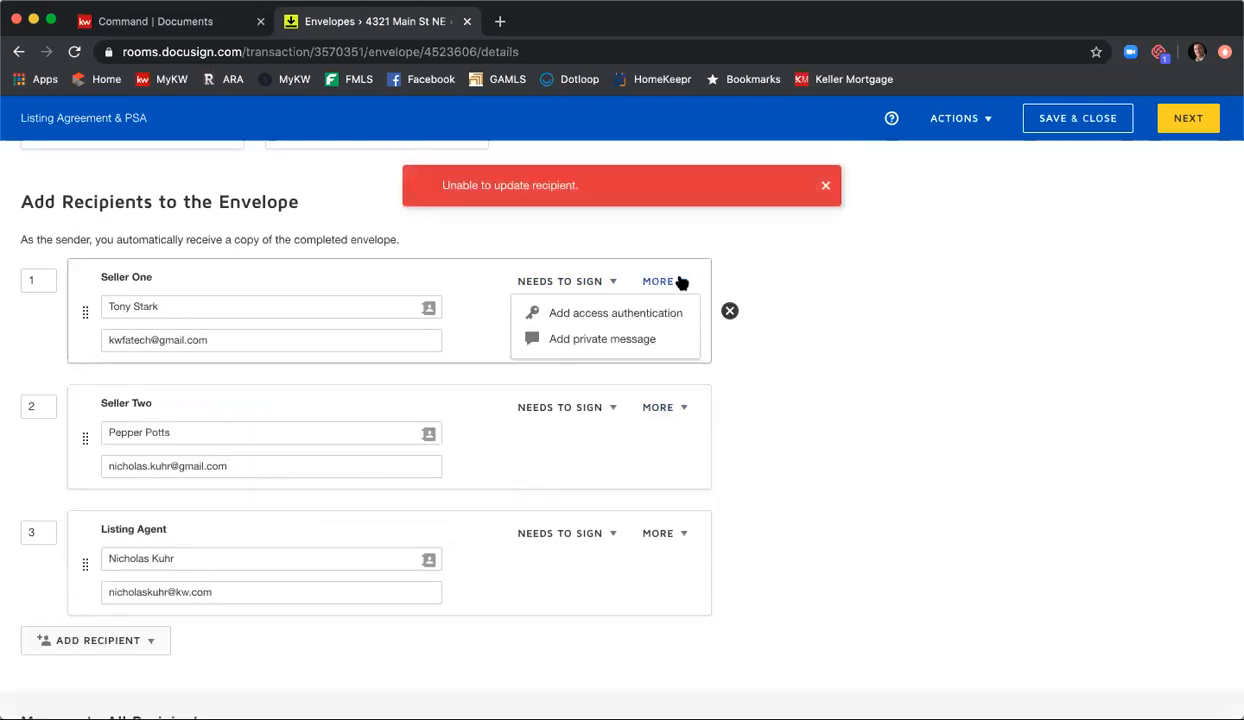
click(640, 339)
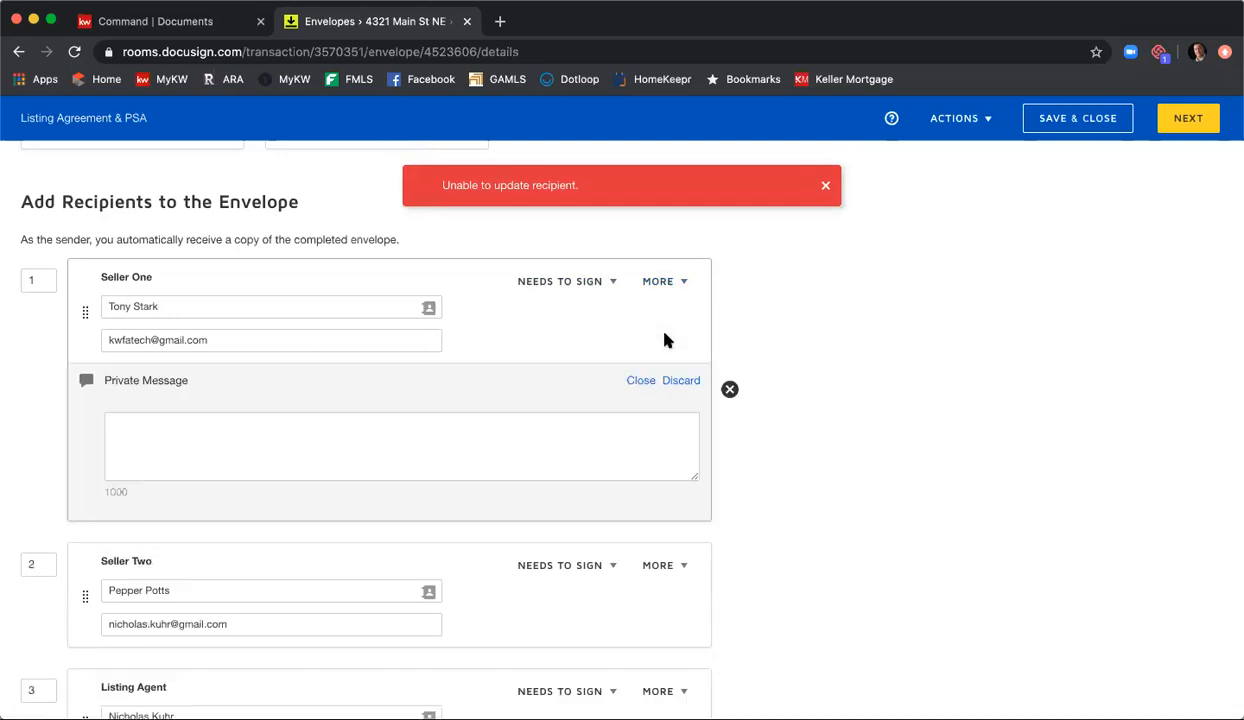
click(536, 417)
text(Please fill)
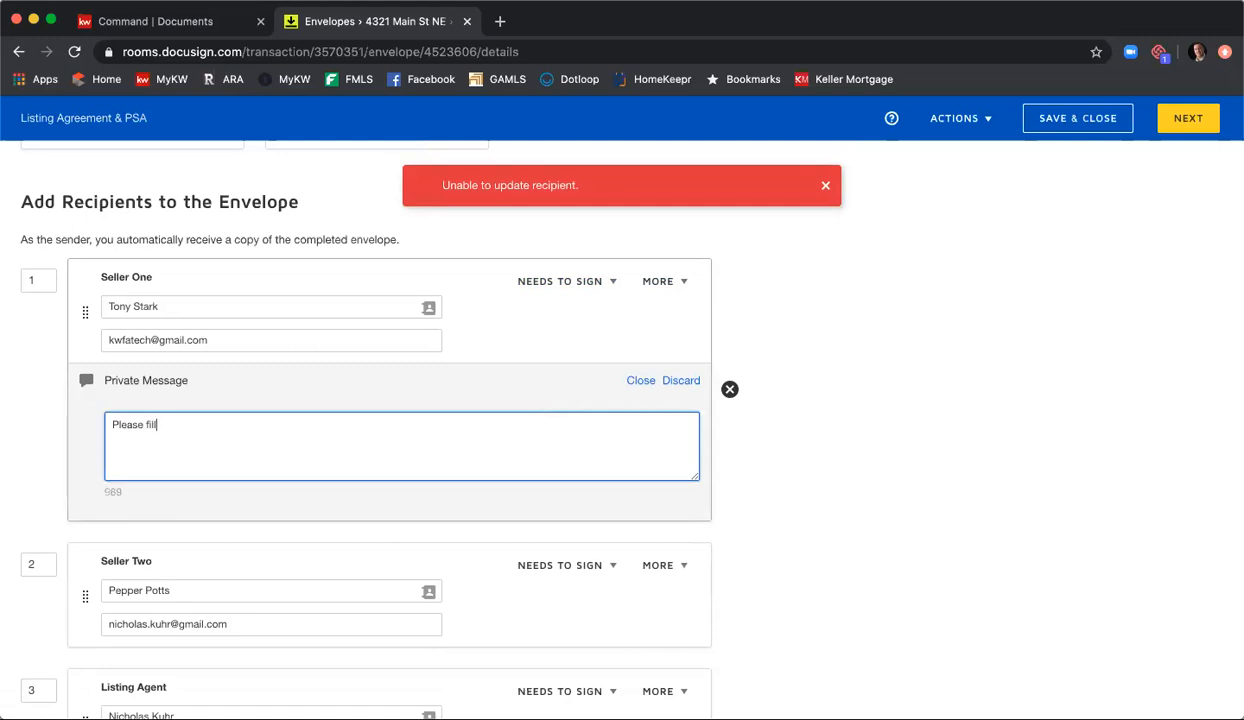
text( in all of ghe)
key(BackSpace)
key(BackSpace)
key(BackSpace)
text(the necessary information for the)
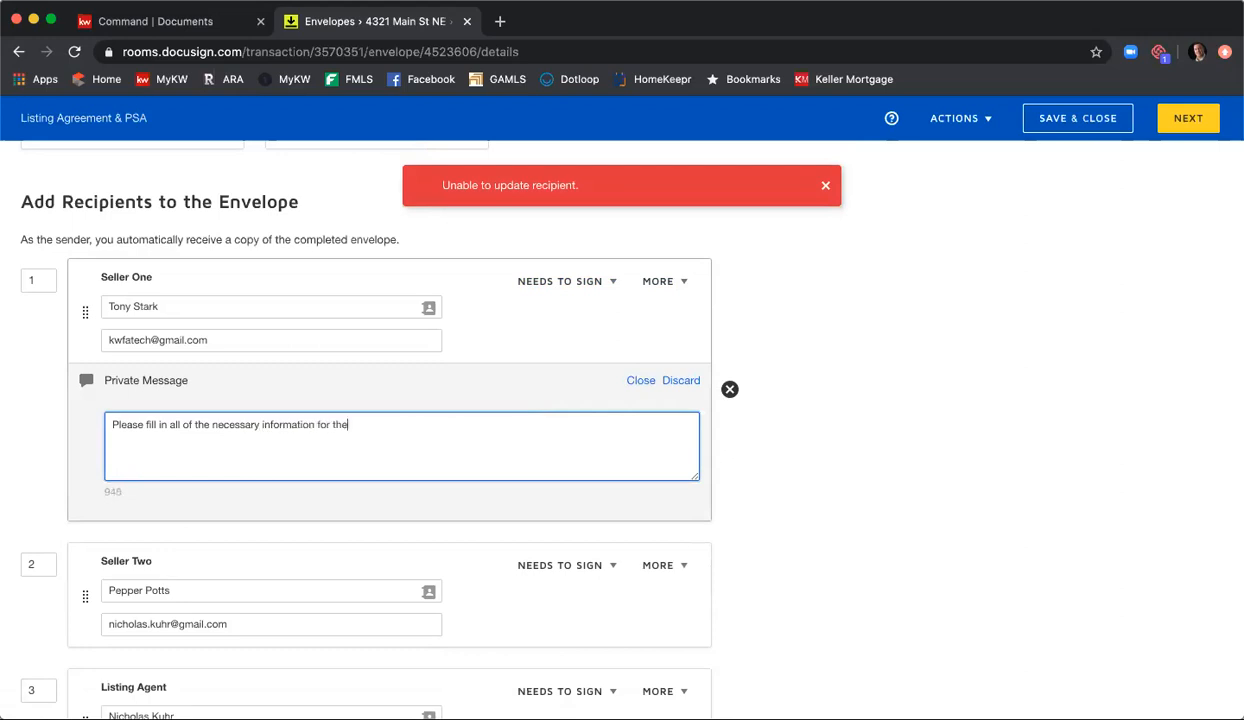
text( SPD and CAD.)
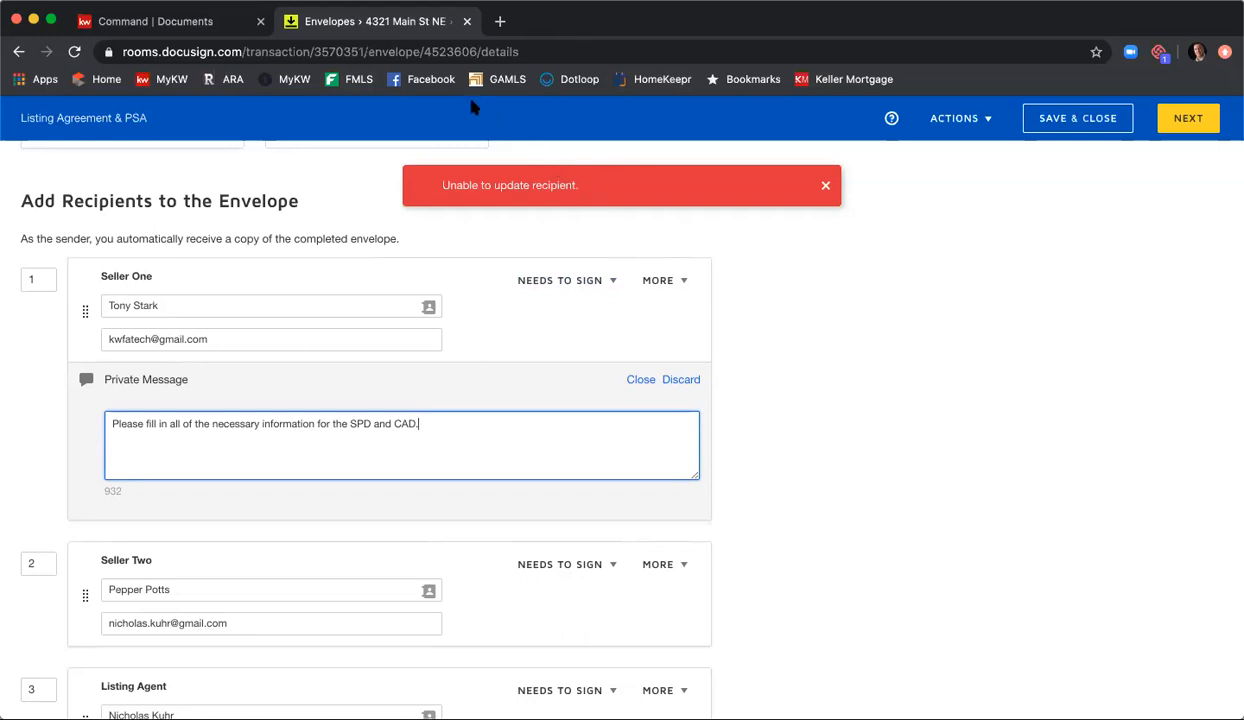
scroll(849, 421, up, 4)
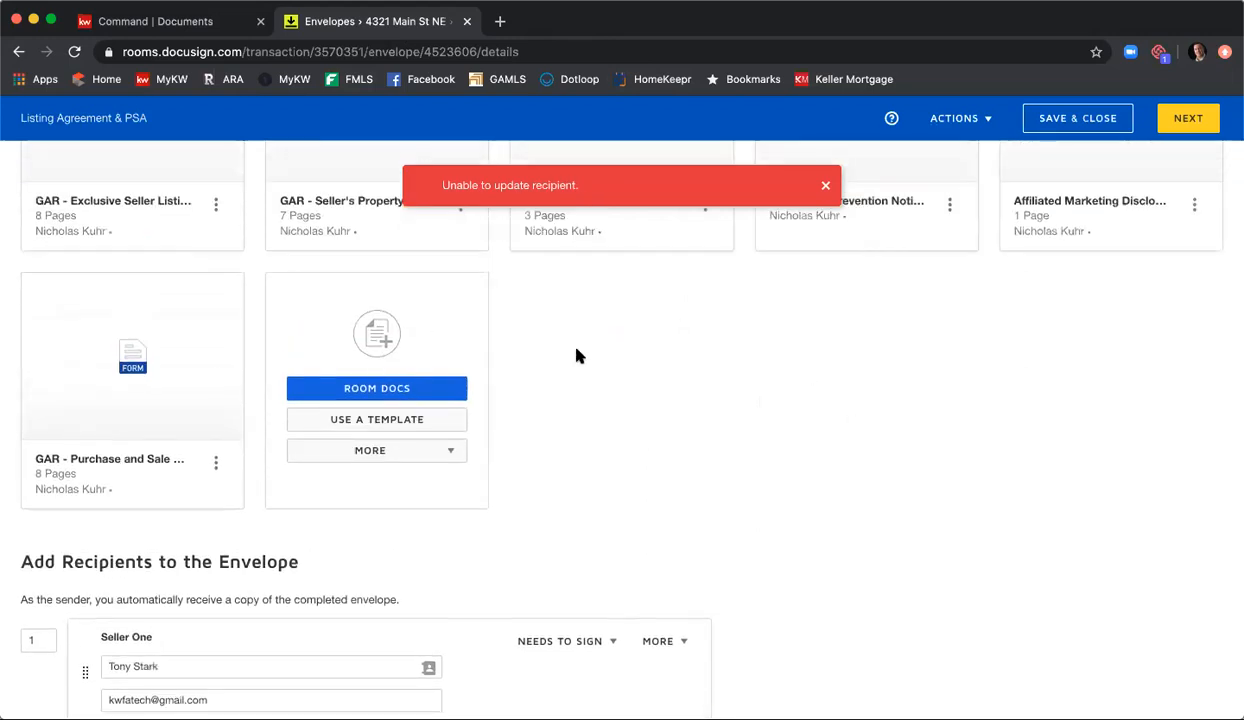
click(449, 451)
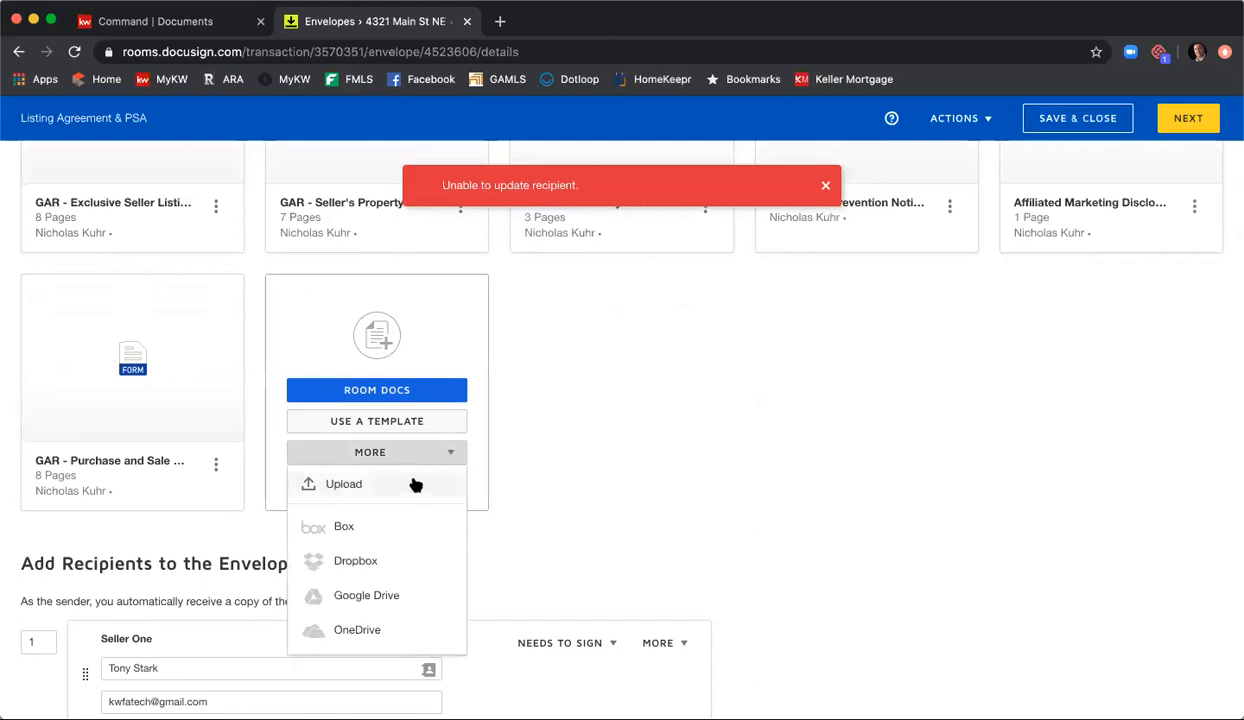
click(414, 486)
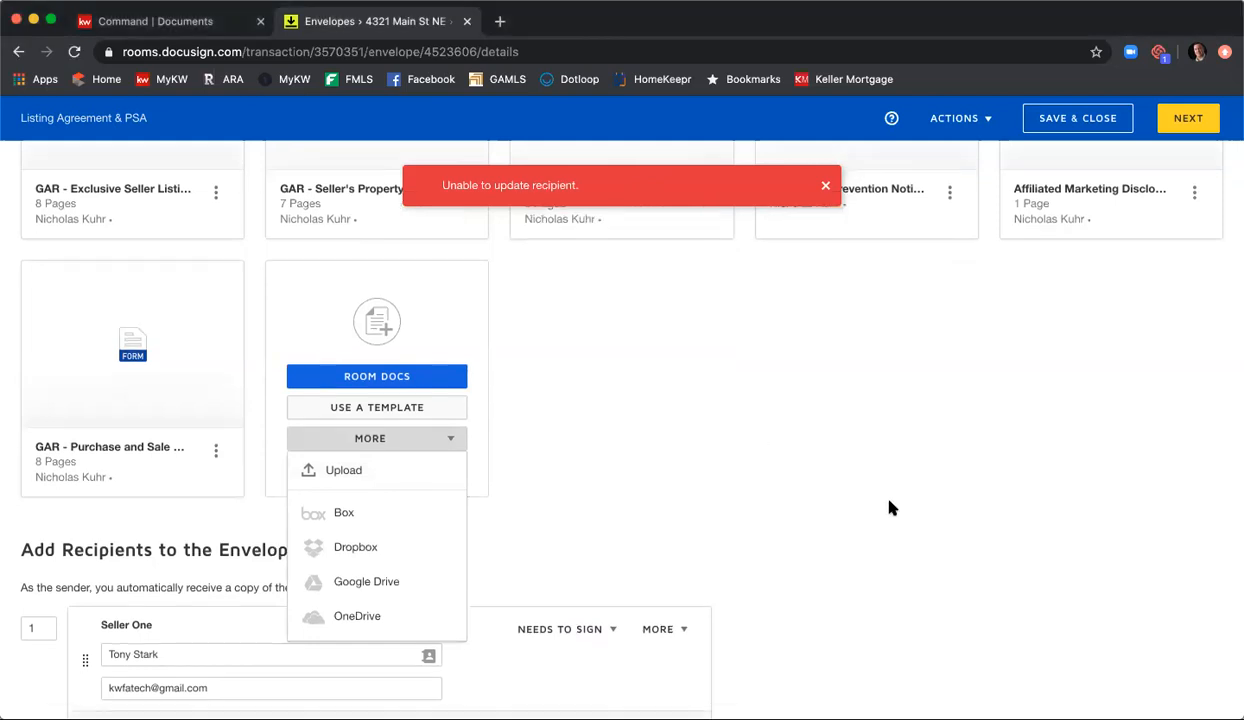
Step: Extend the email subject for all recipients after "Please DocuSign" with the property address and "Listing Agreement & PSA"
scroll(862, 481, down, 5)
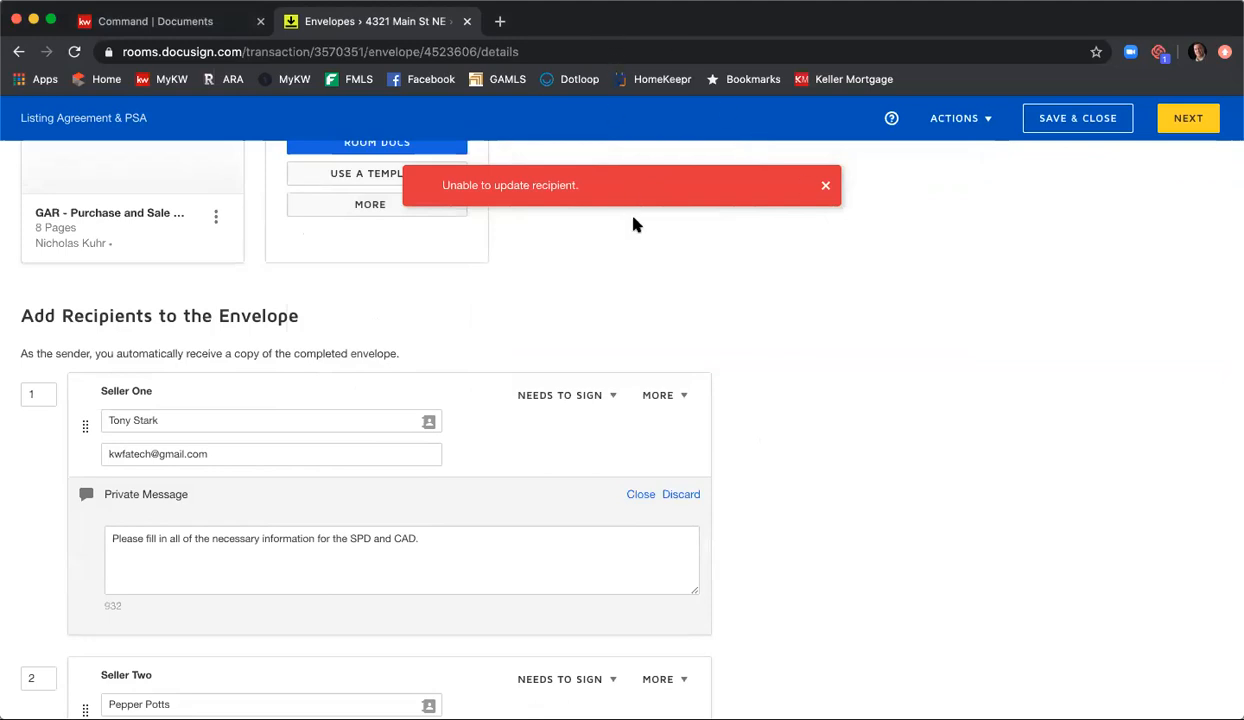
scroll(820, 364, down, 5)
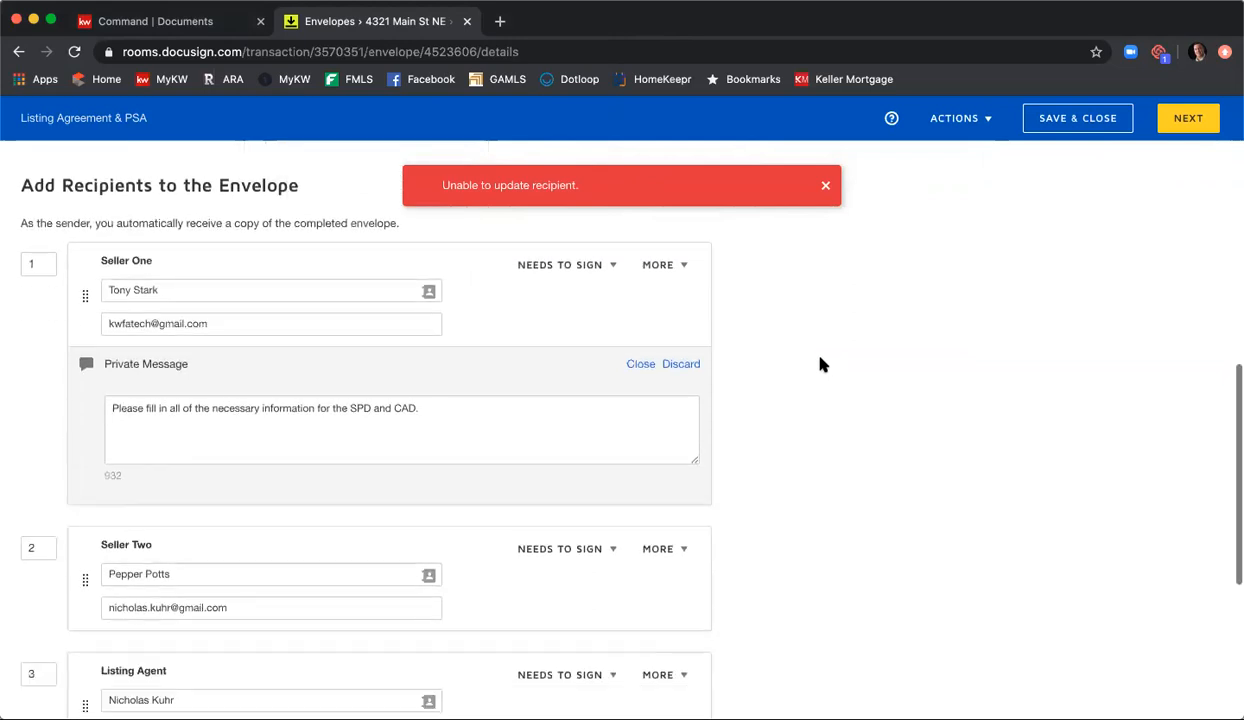
scroll(828, 362, up, 3)
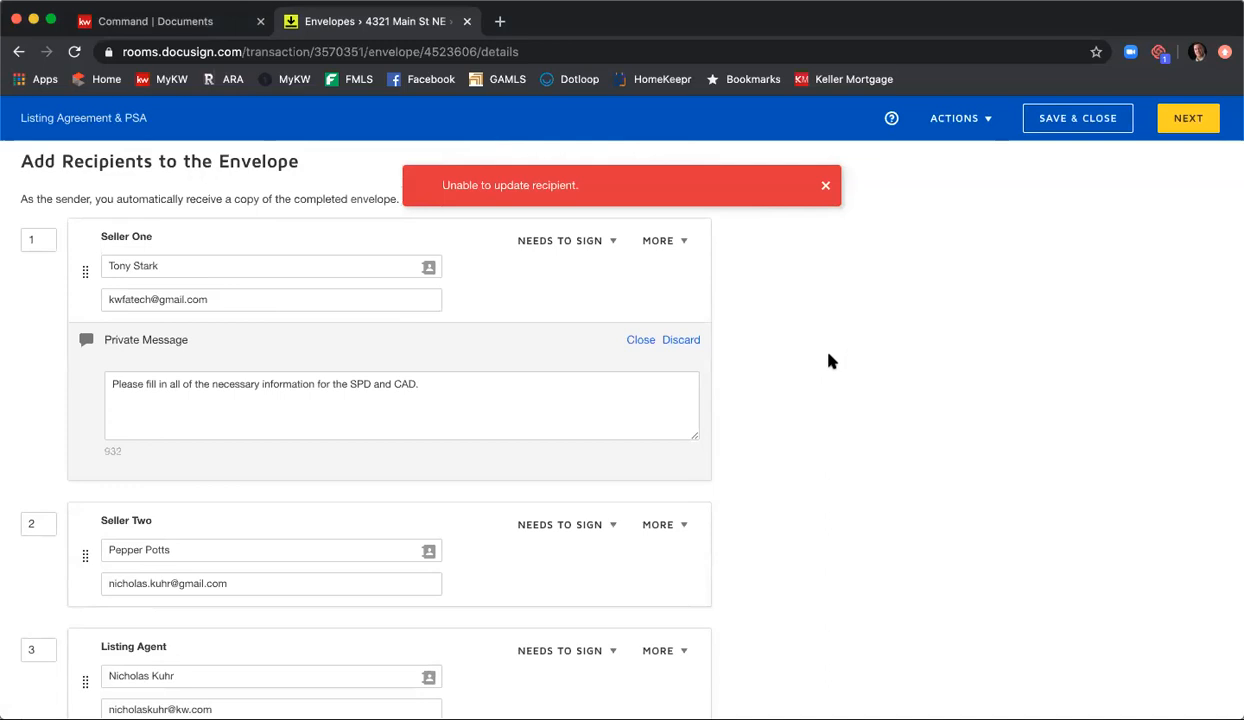
scroll(865, 388, down, 4)
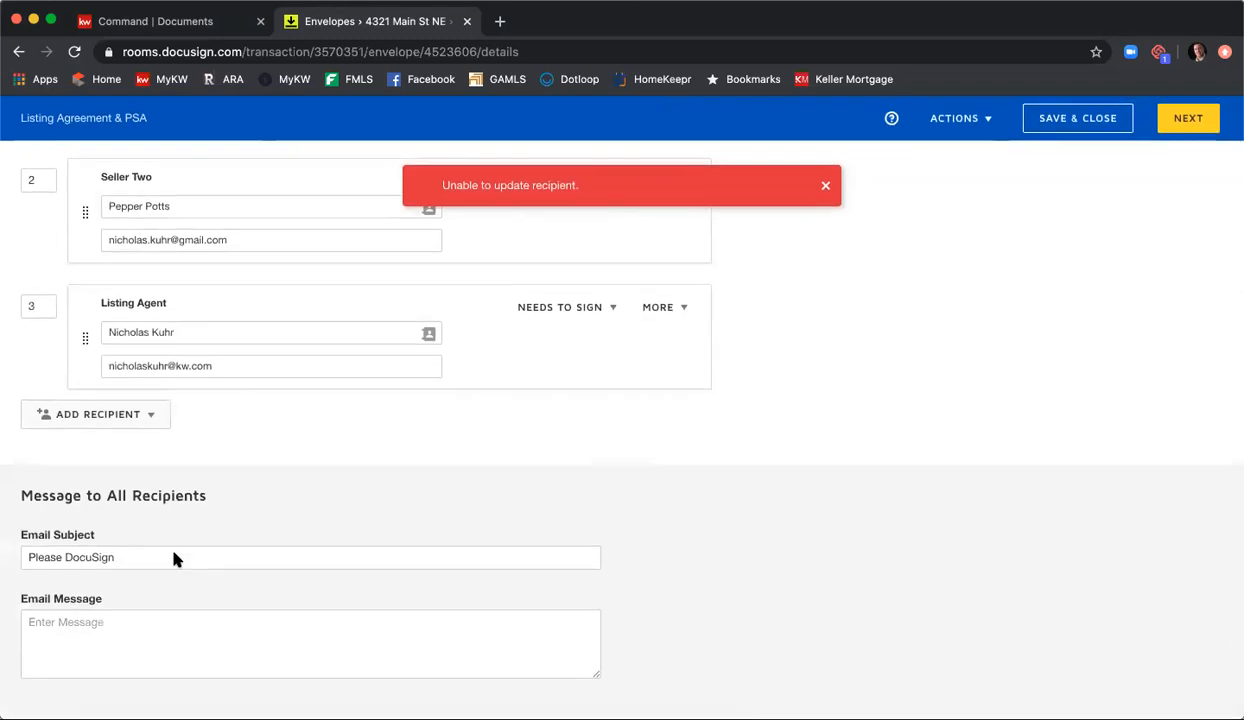
click(203, 555)
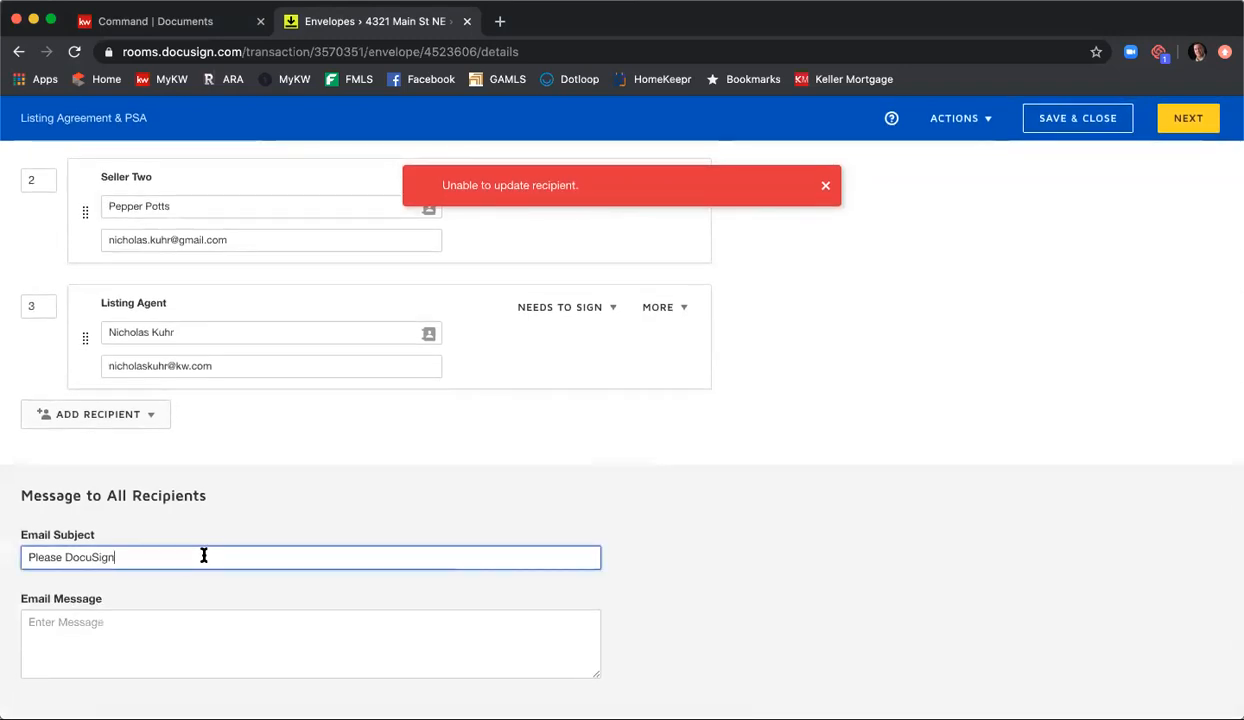
text(- 4321)
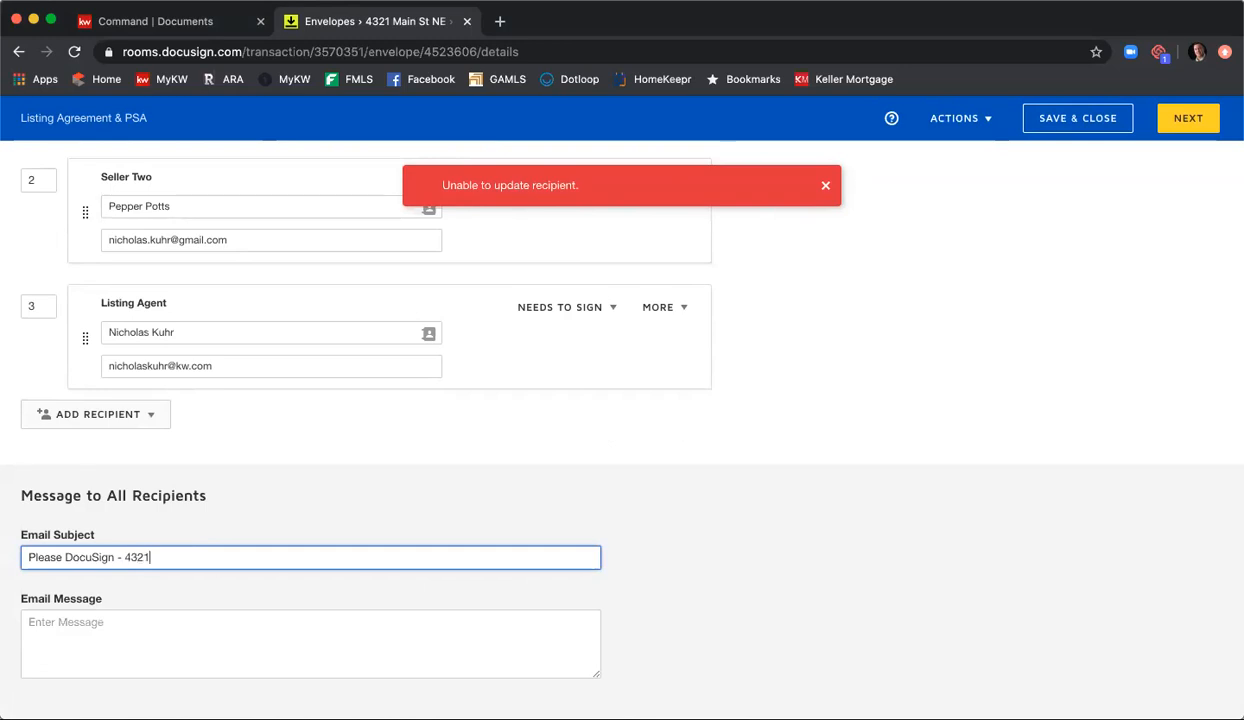
text( Main St Ne - Listing Agree)
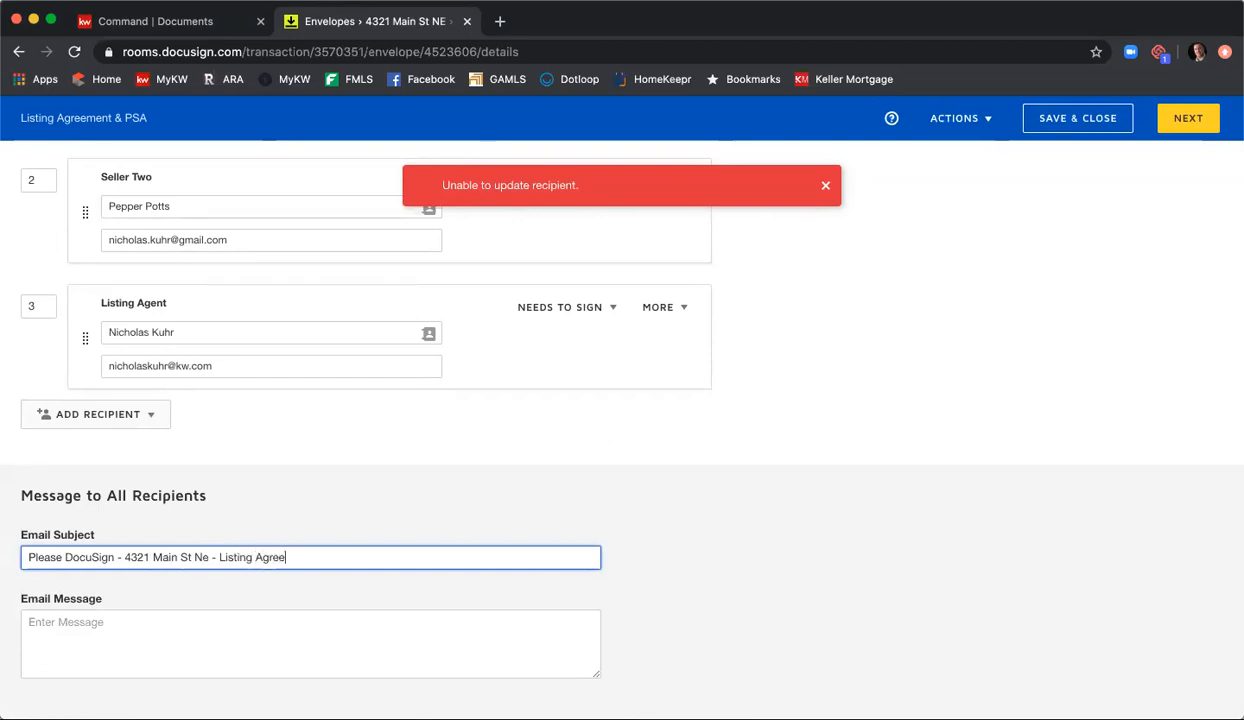
text(ment & PSA)
Step: Write the email message "Please review and sign. Thank you," signed with the agent's first name, and continue to the field placement stage
key(Tab)
text(Ple)
key(BackSpace)
key(BackSpace)
text(ease review and sign.  Thank you,Nick)
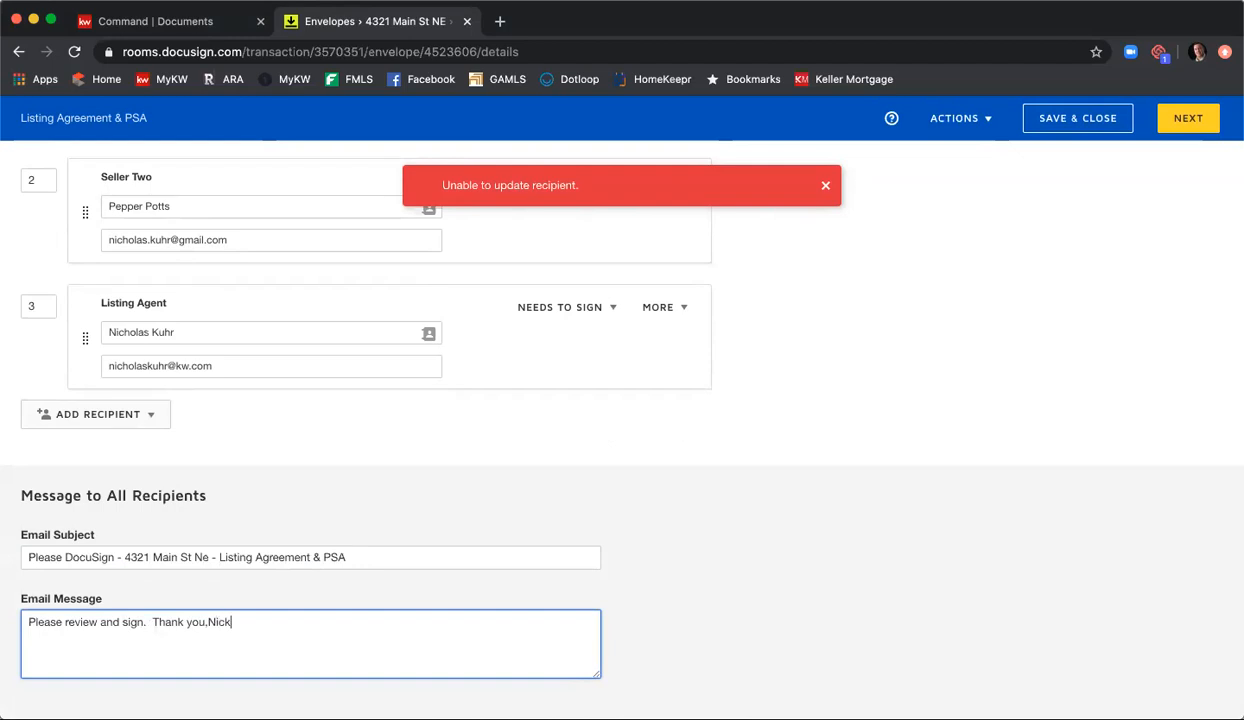
text( Nick)
scroll(868, 472, up, 5)
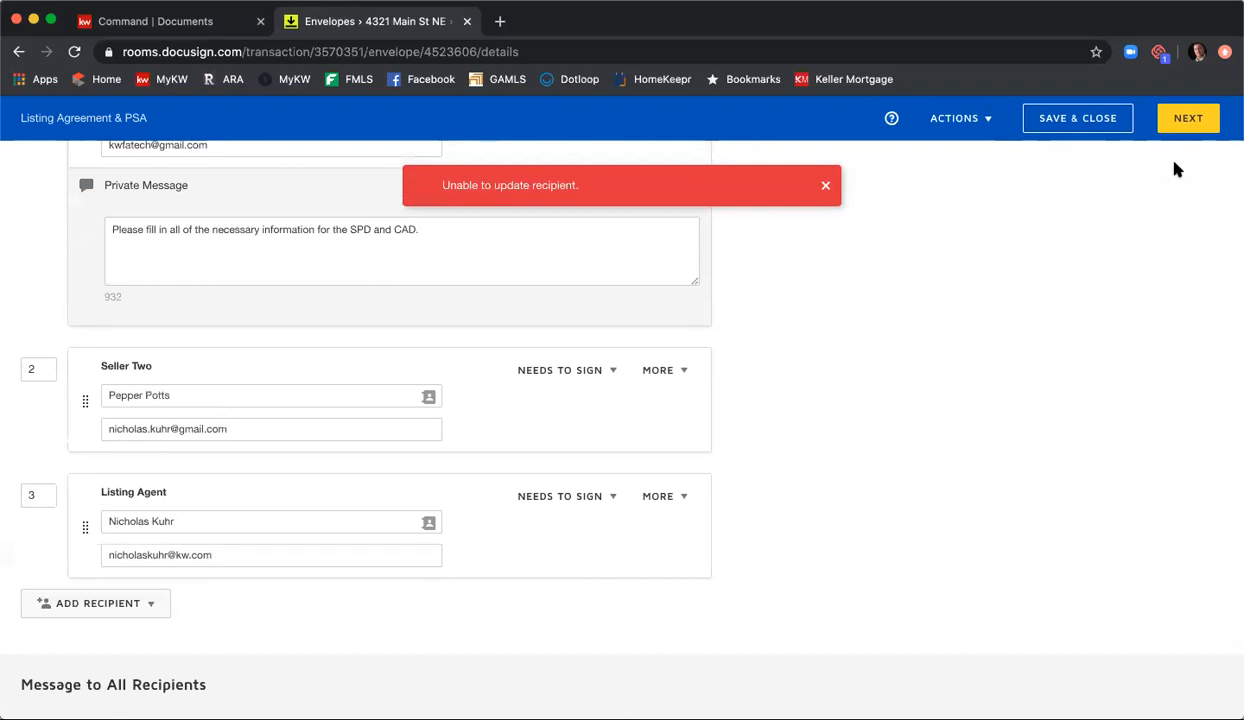
click(1189, 121)
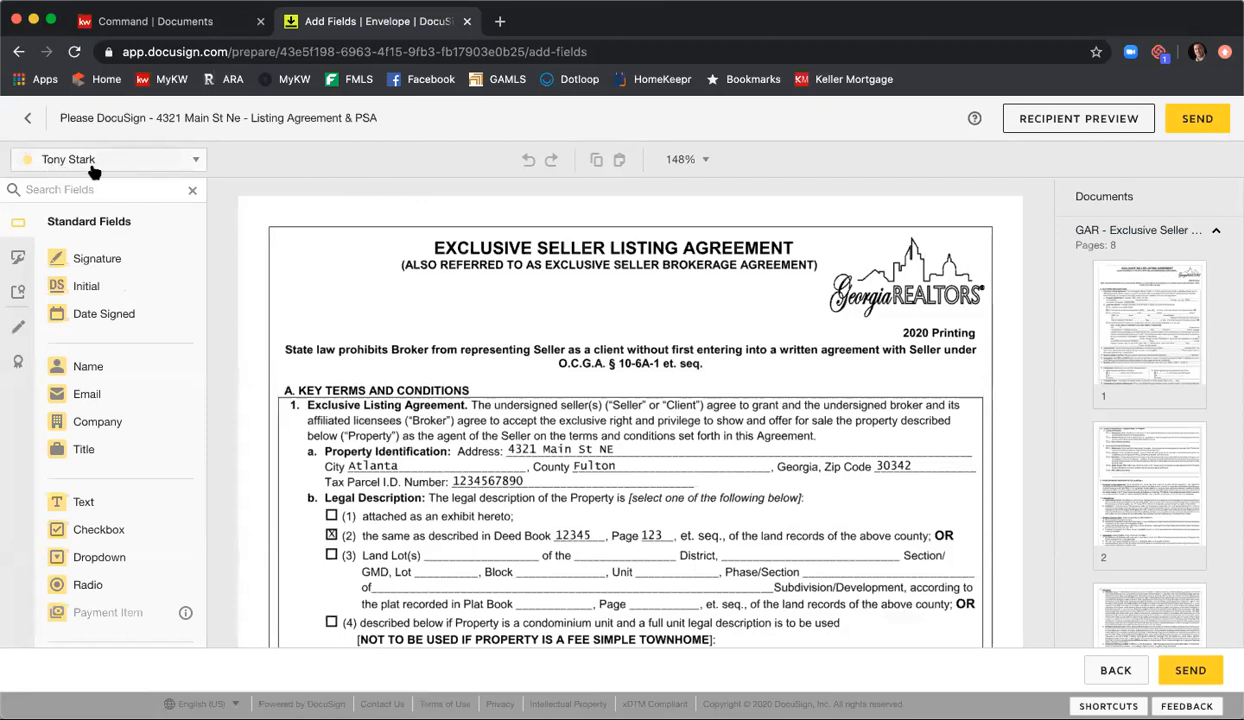
Step: Check the available fields for Seller Two and the Listing Agent, and return to Seller One as the active recipient
click(197, 163)
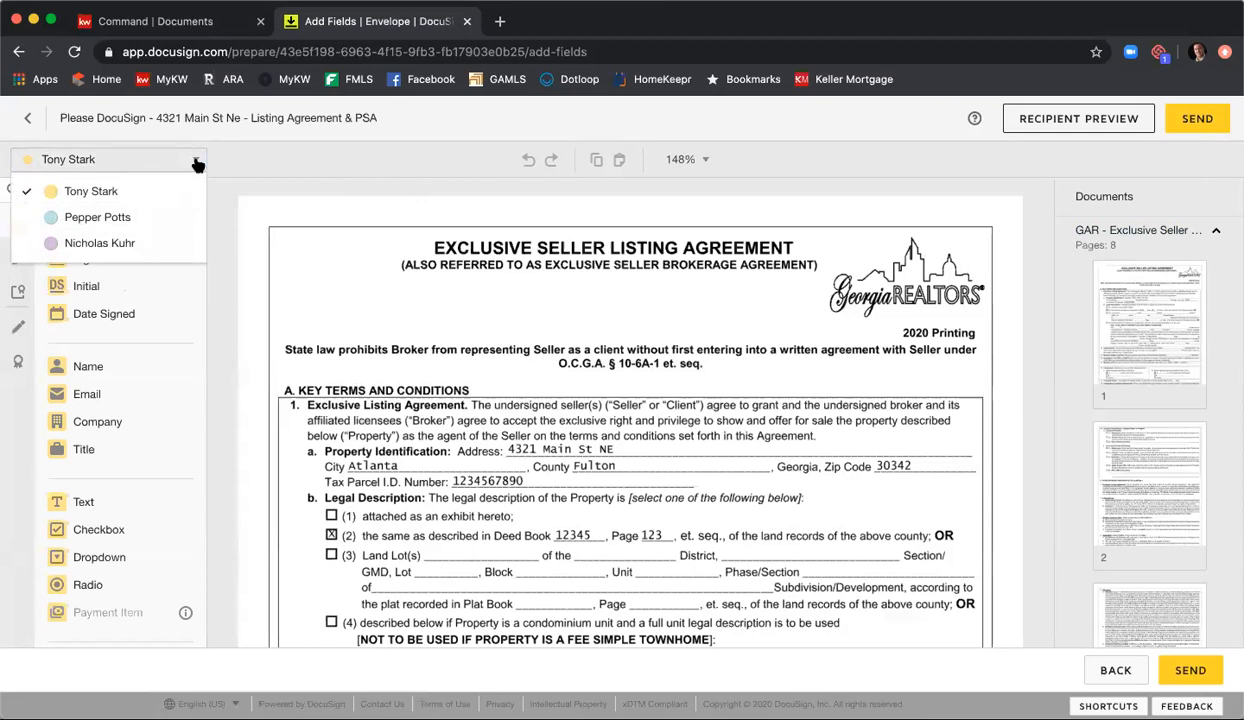
click(134, 218)
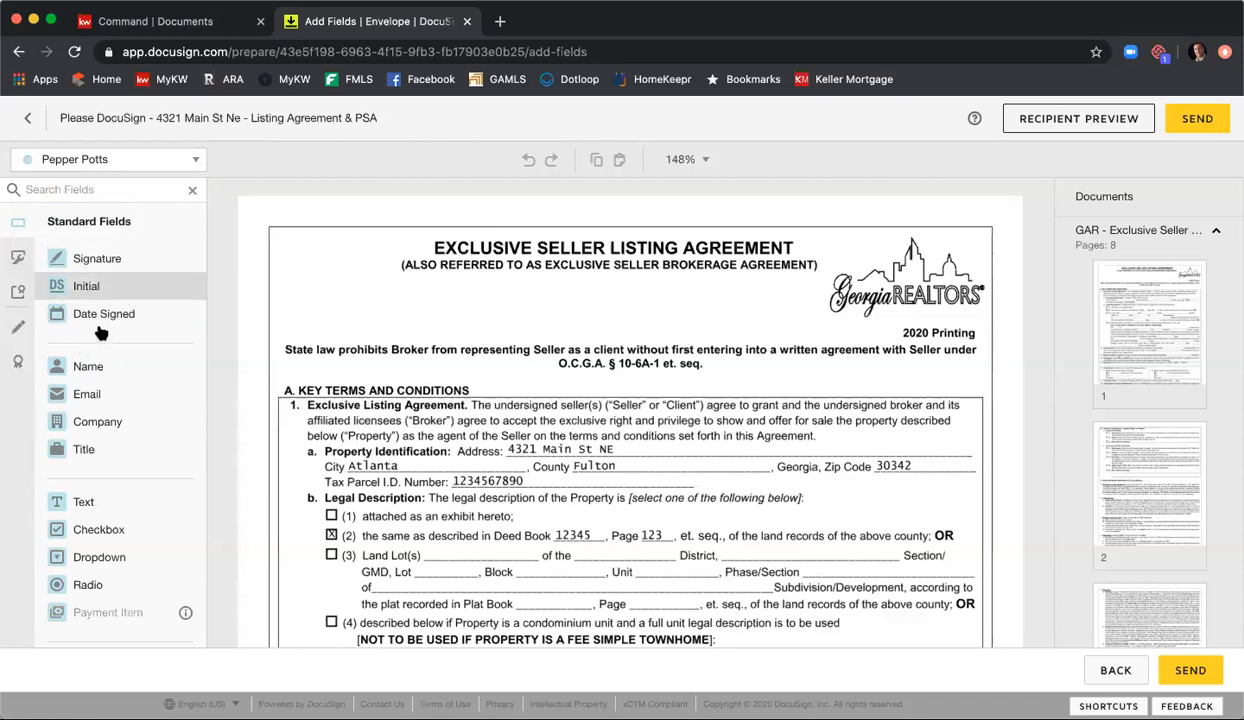
click(172, 162)
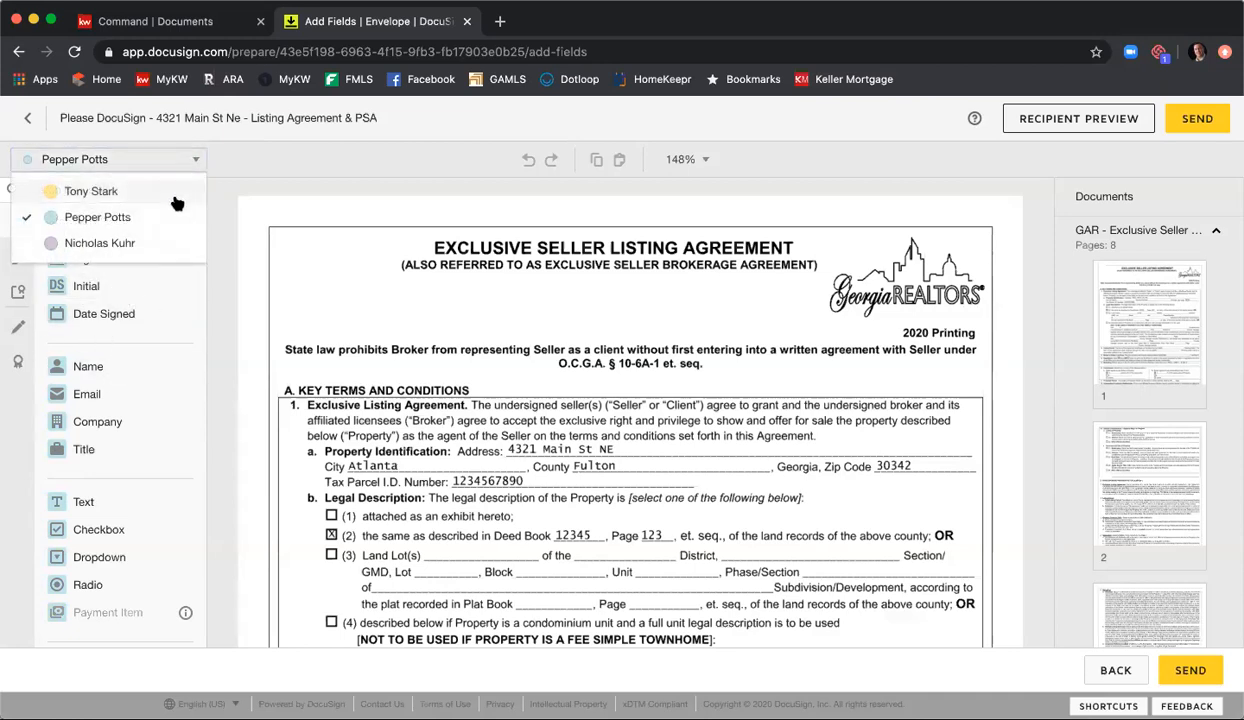
click(153, 243)
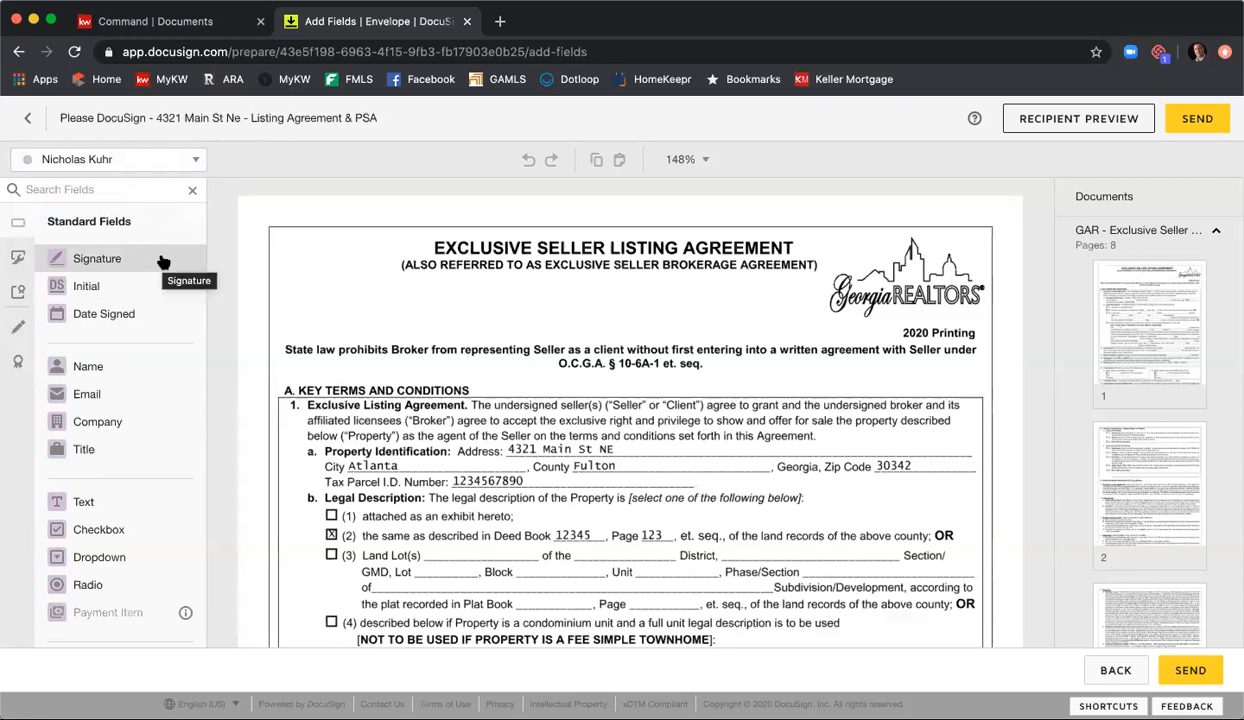
click(195, 166)
click(174, 190)
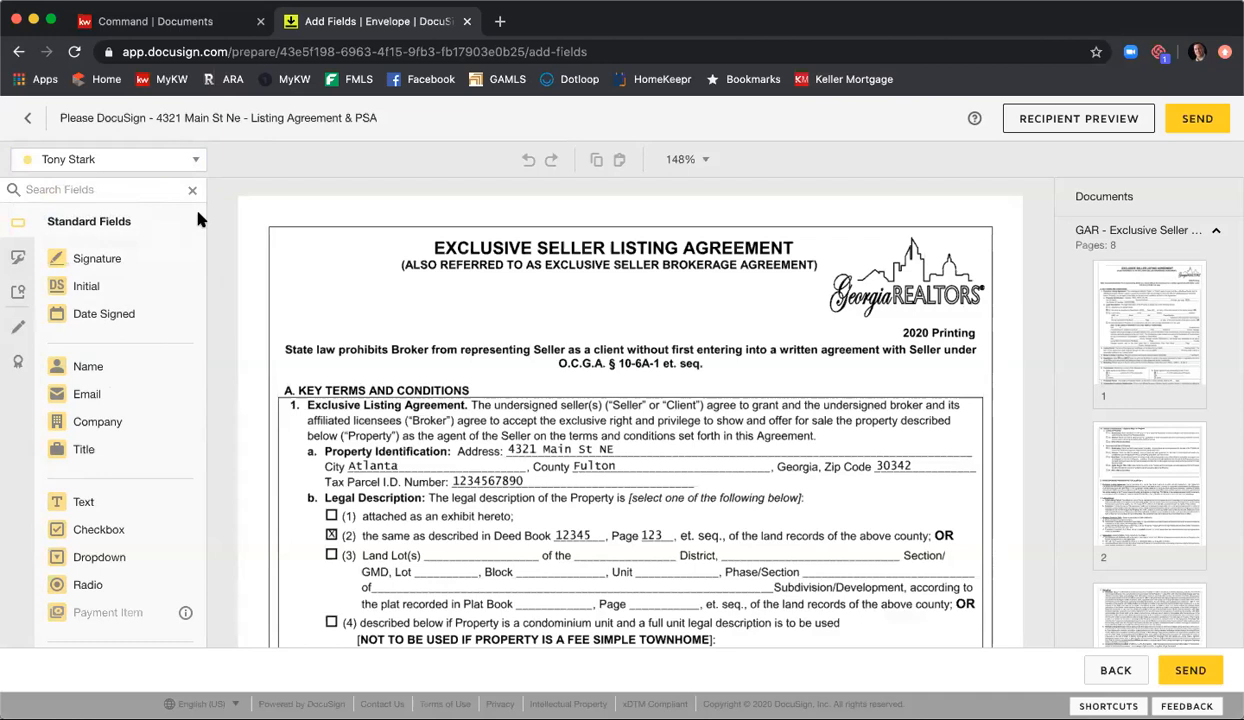
Step: Page through the Exclusive Seller Listing Agreement and examine the signature and date fields on page 8
click(1177, 230)
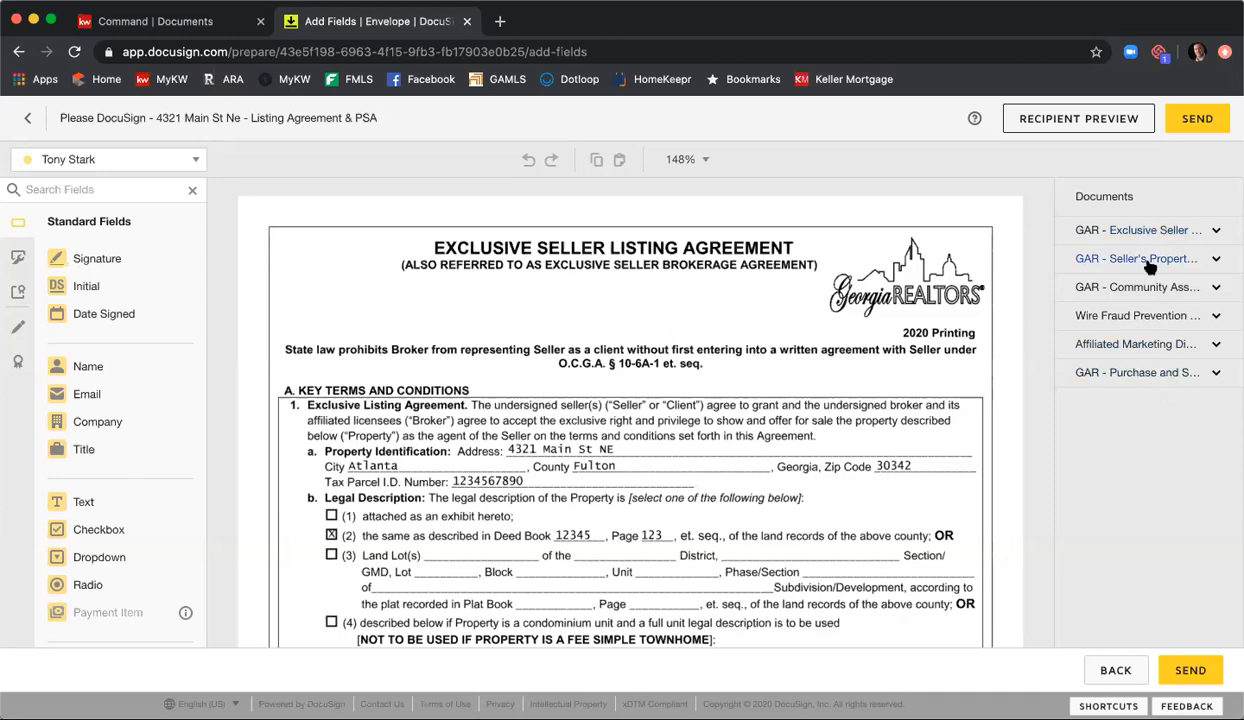
click(1120, 232)
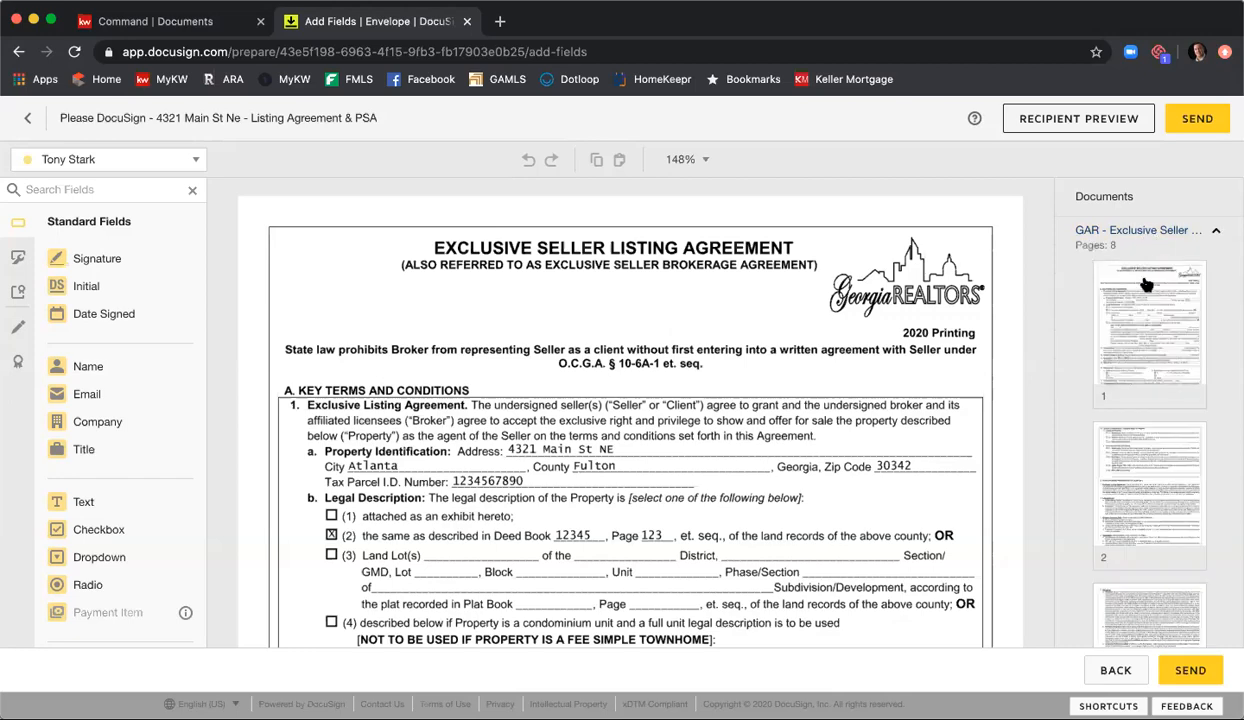
click(1148, 290)
scroll(1151, 300, down, 3)
click(1152, 360)
click(1172, 472)
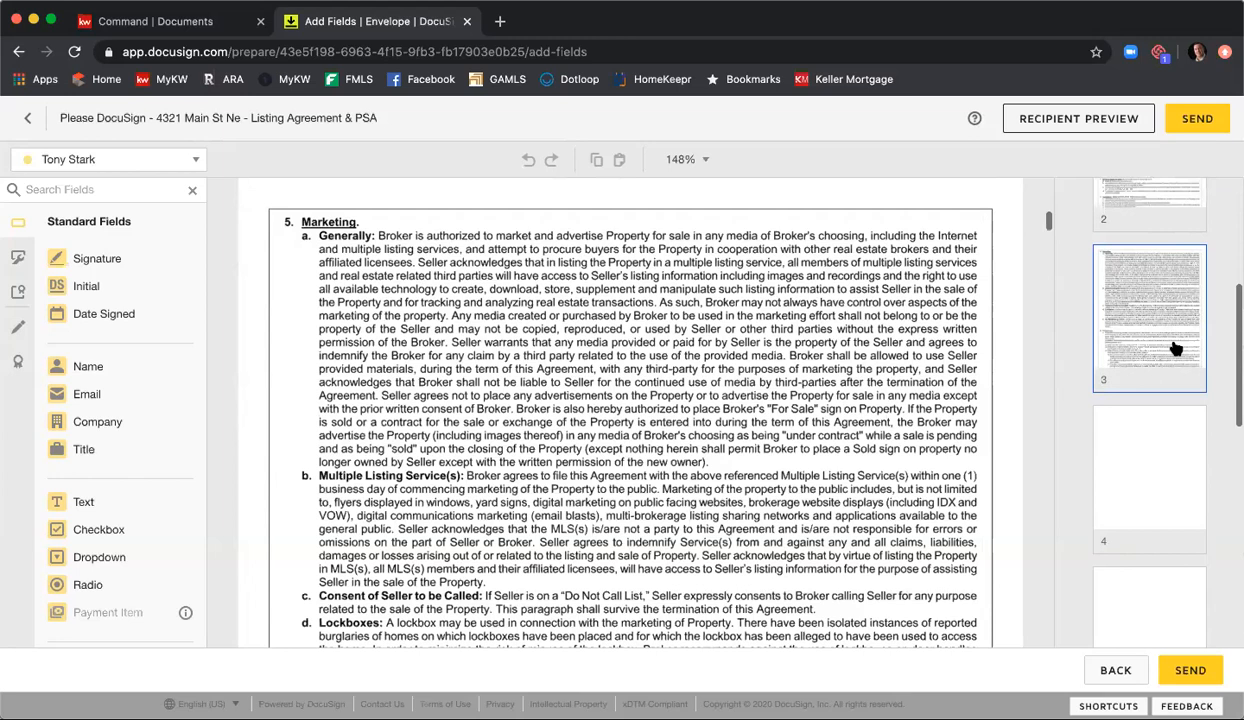
scroll(1175, 345, down, 5)
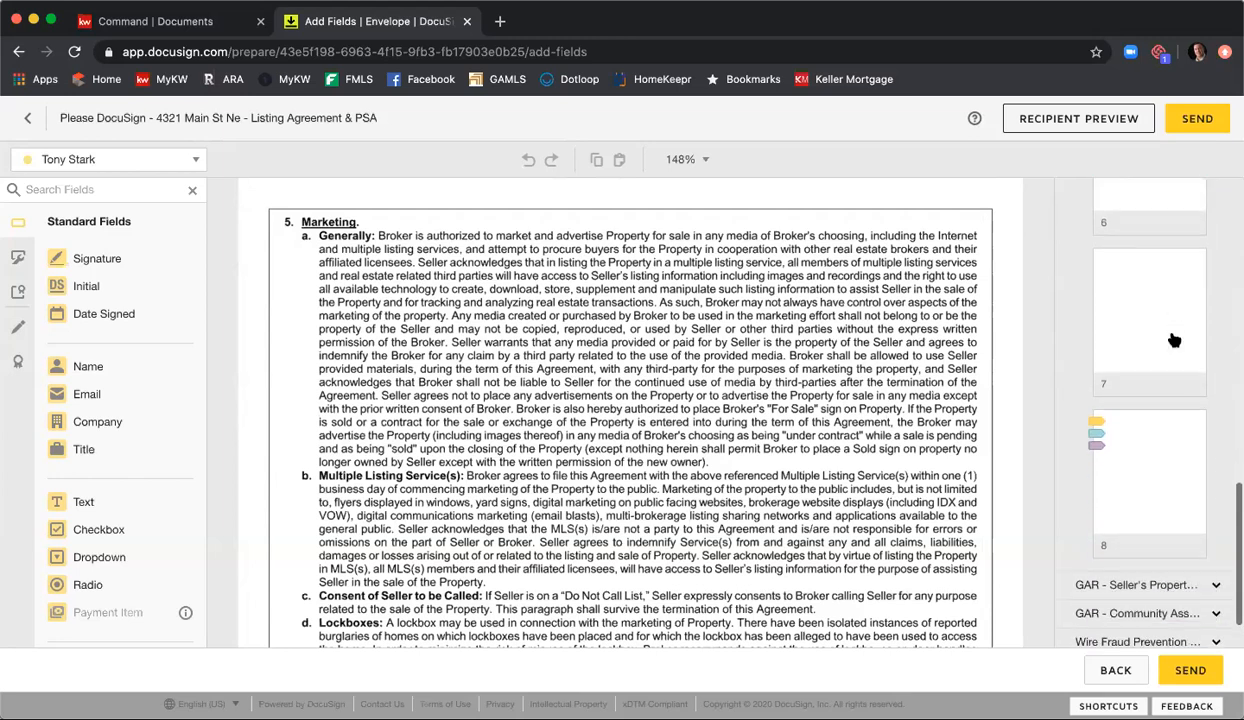
scroll(1174, 345, down, 1)
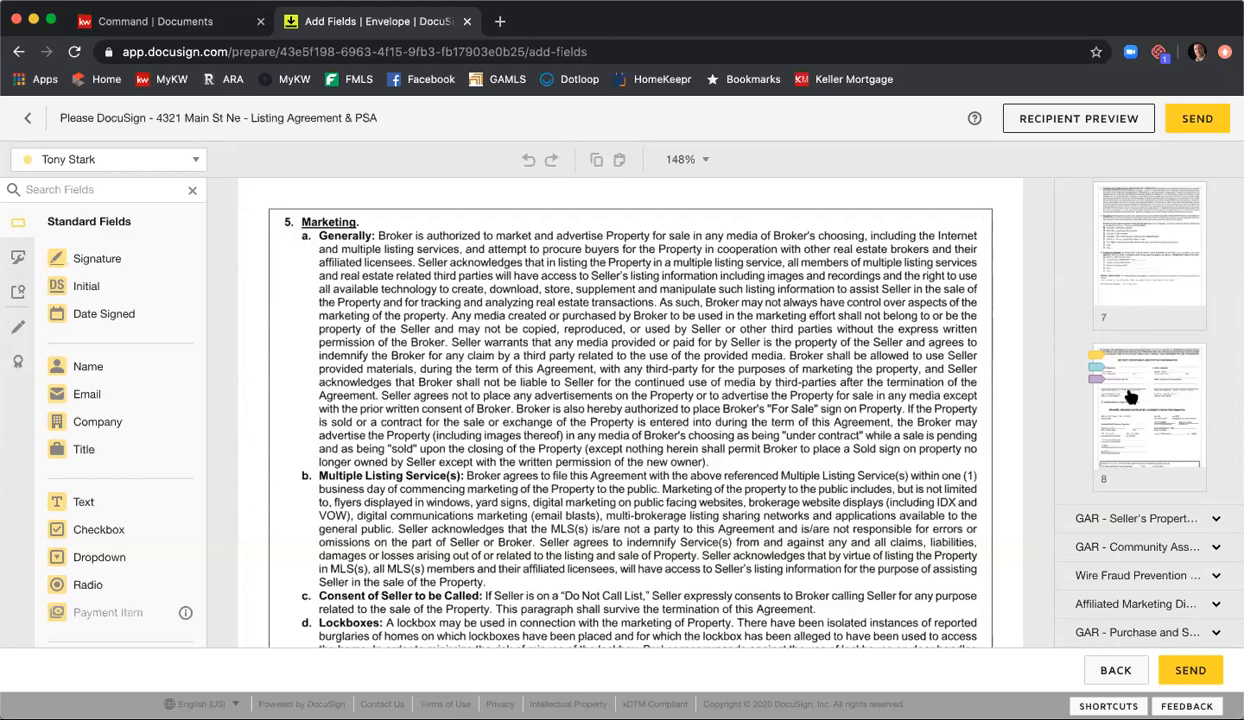
click(1130, 397)
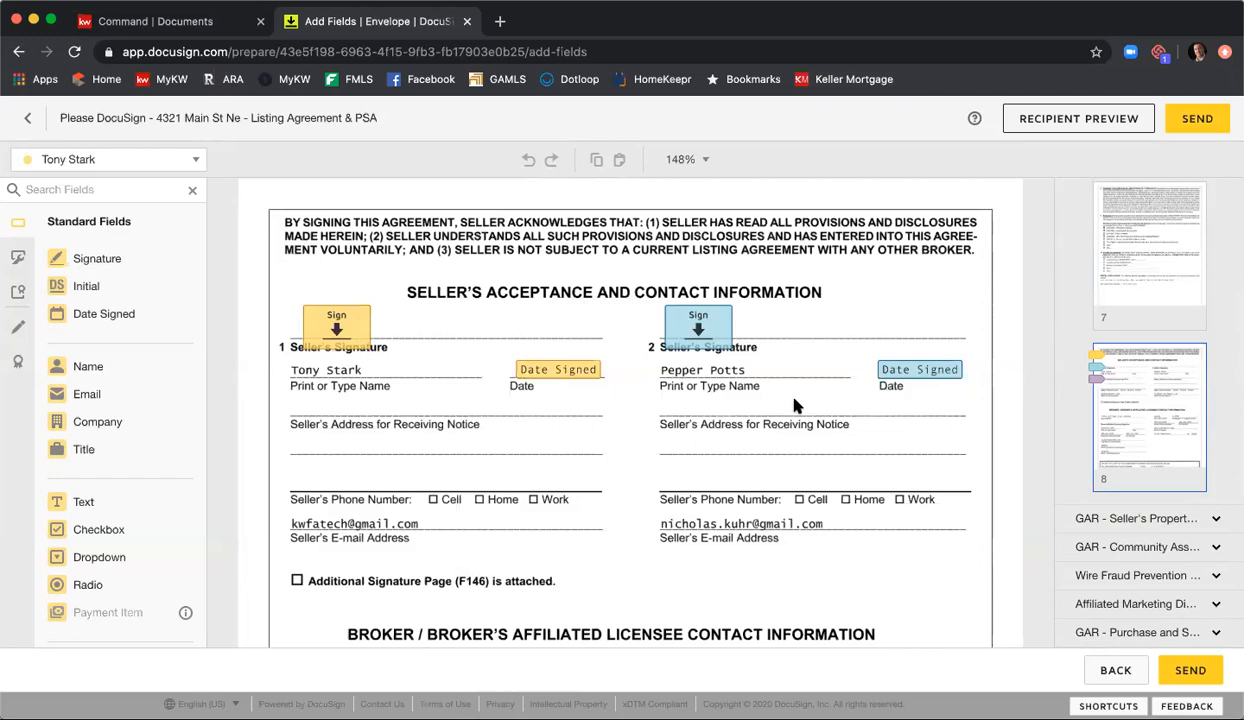
Step: Place a Full Name field for the Listing Agent on the blank in the copyright notice on page 1 of the Exclusive Seller Listing Agreement
scroll(724, 359, down, 10)
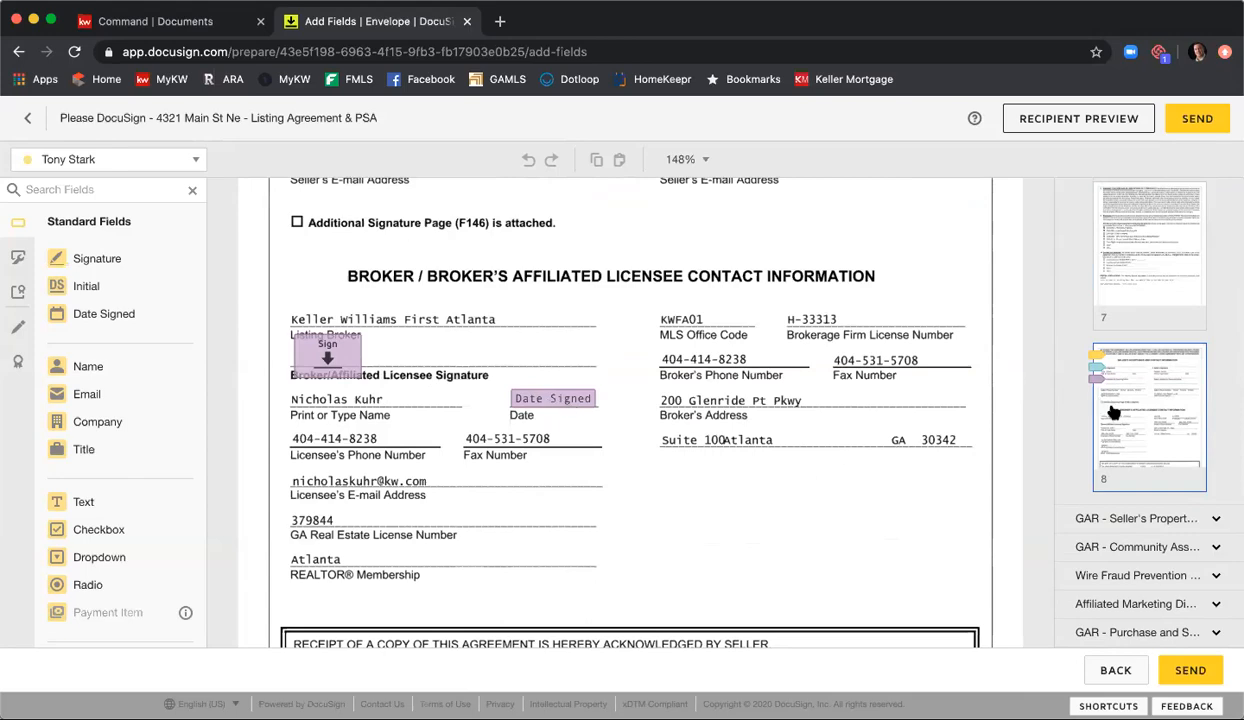
scroll(1111, 408, up, 15)
click(1150, 371)
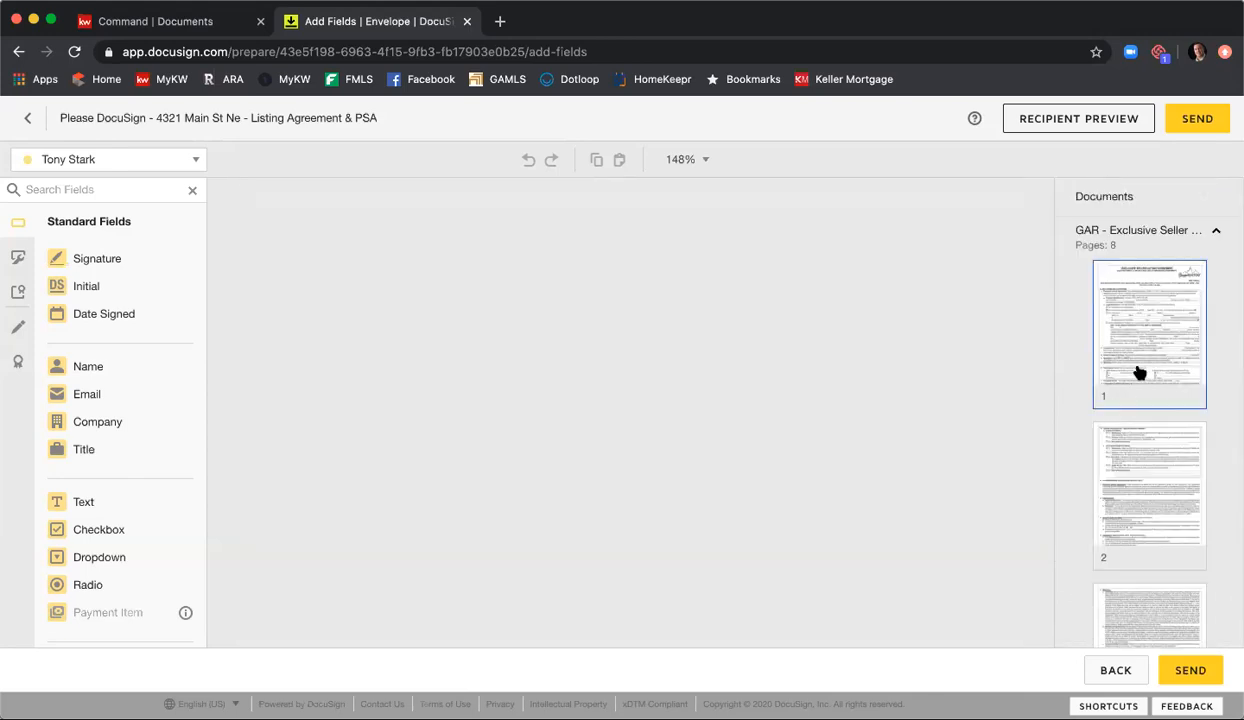
scroll(869, 368, down, 5)
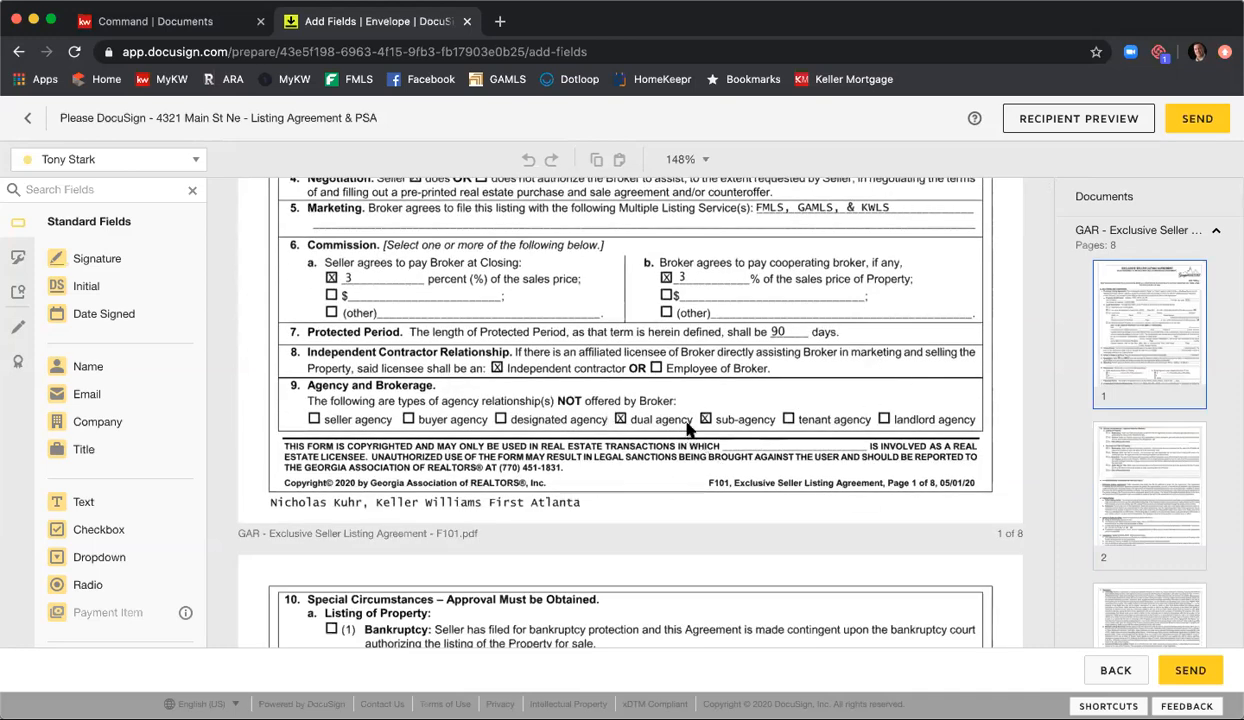
click(189, 159)
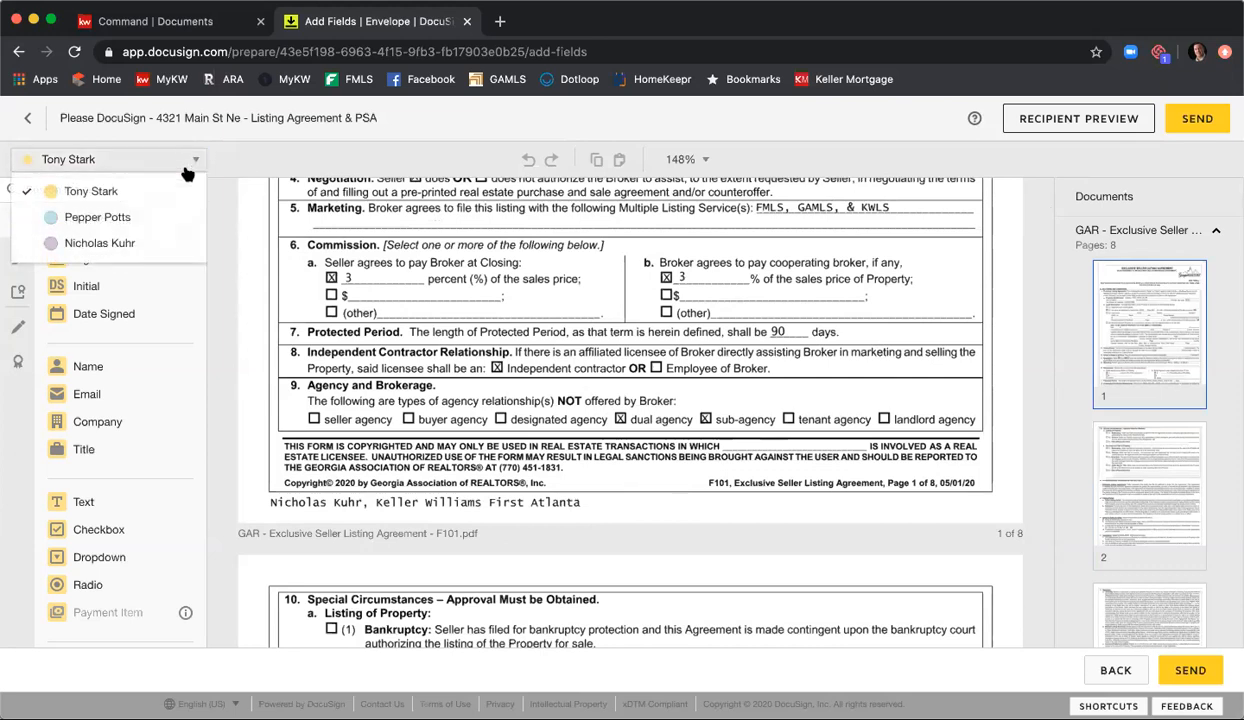
click(123, 242)
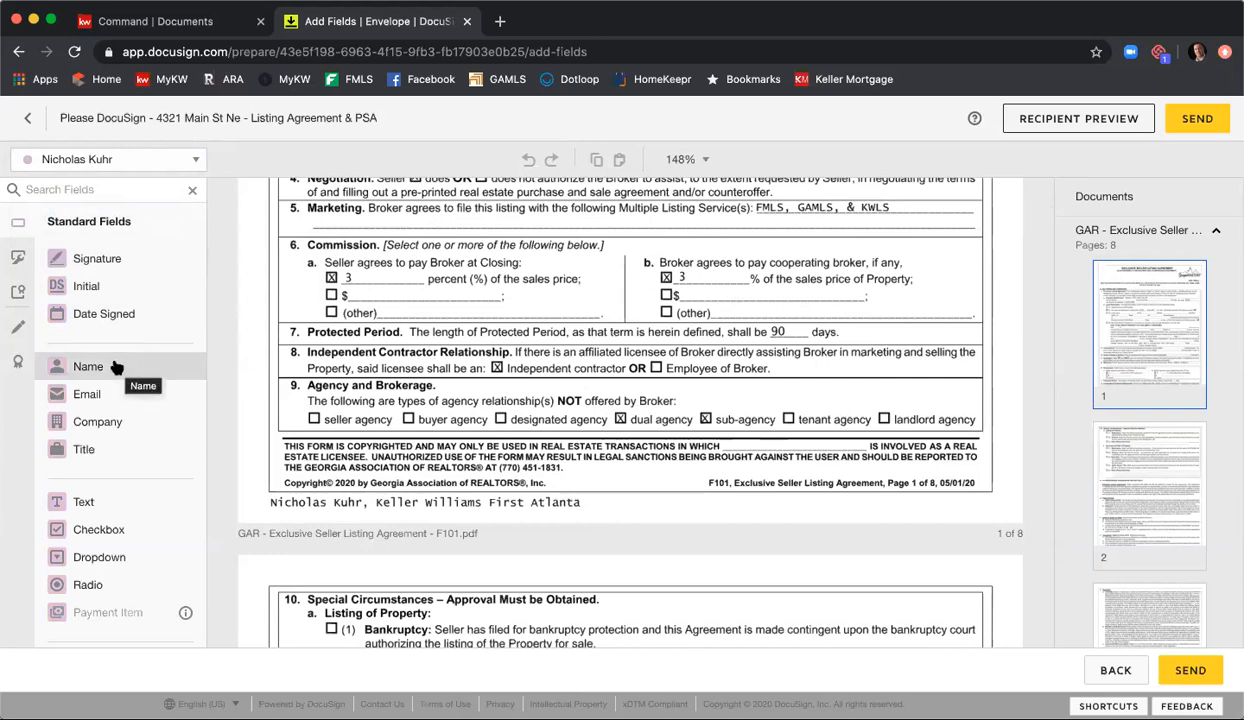
drag(97, 364, 746, 446)
click(674, 449)
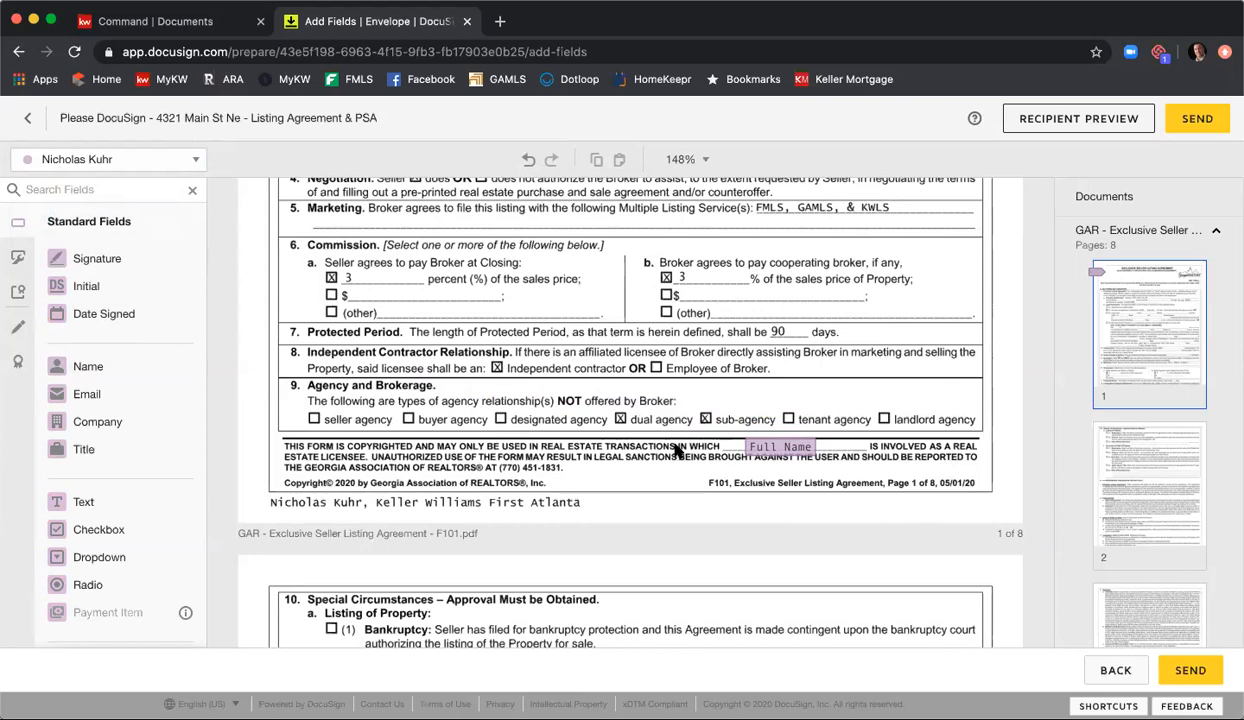
Step: Look through the Exclusive Seller Listing Agreement again and examine the seller and broker signature and date fields on page 8
scroll(550, 391, up, 3)
scroll(550, 391, up, 3)
scroll(600, 340, down, 12)
scroll(752, 331, down, 10)
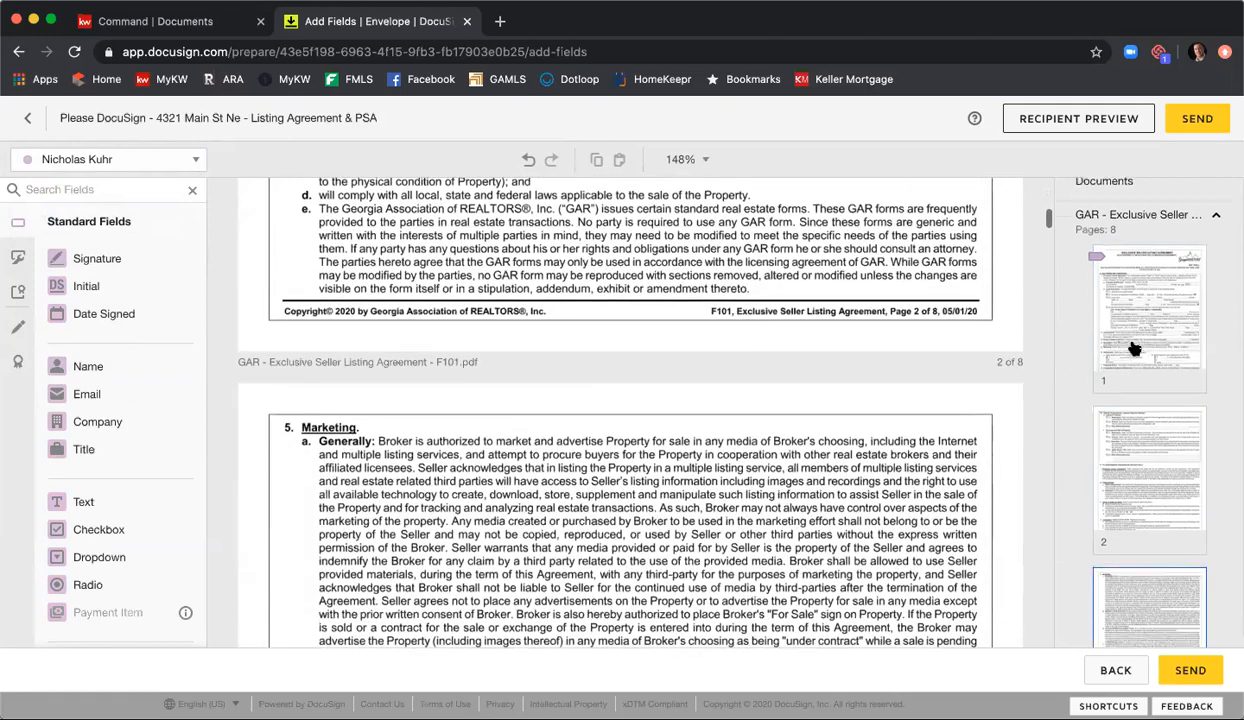
scroll(1134, 348, down, 10)
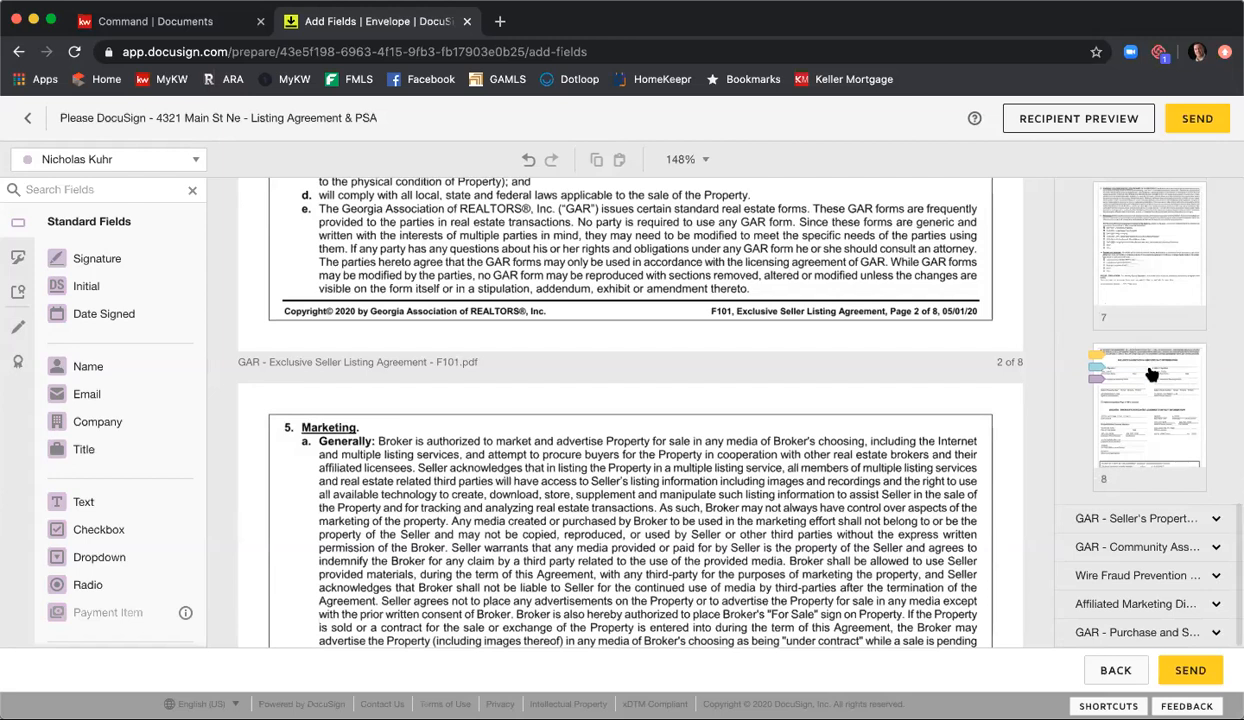
click(1152, 374)
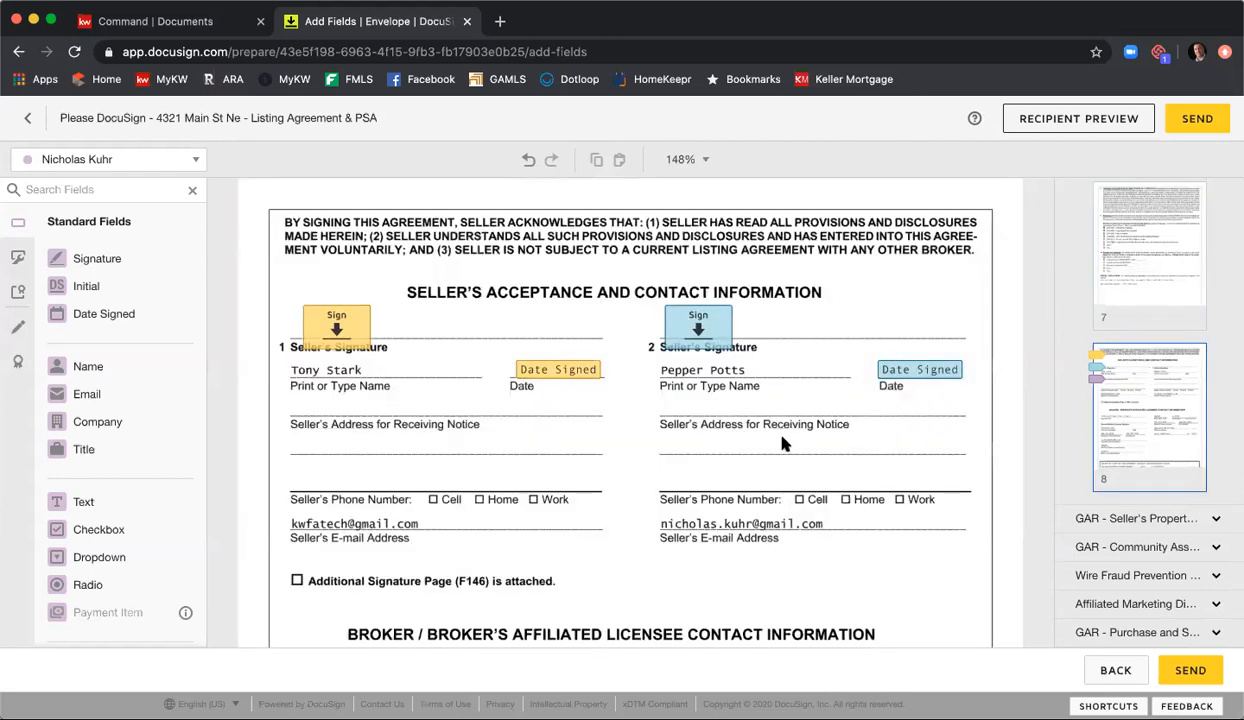
scroll(690, 410, down, 2)
scroll(700, 408, down, 4)
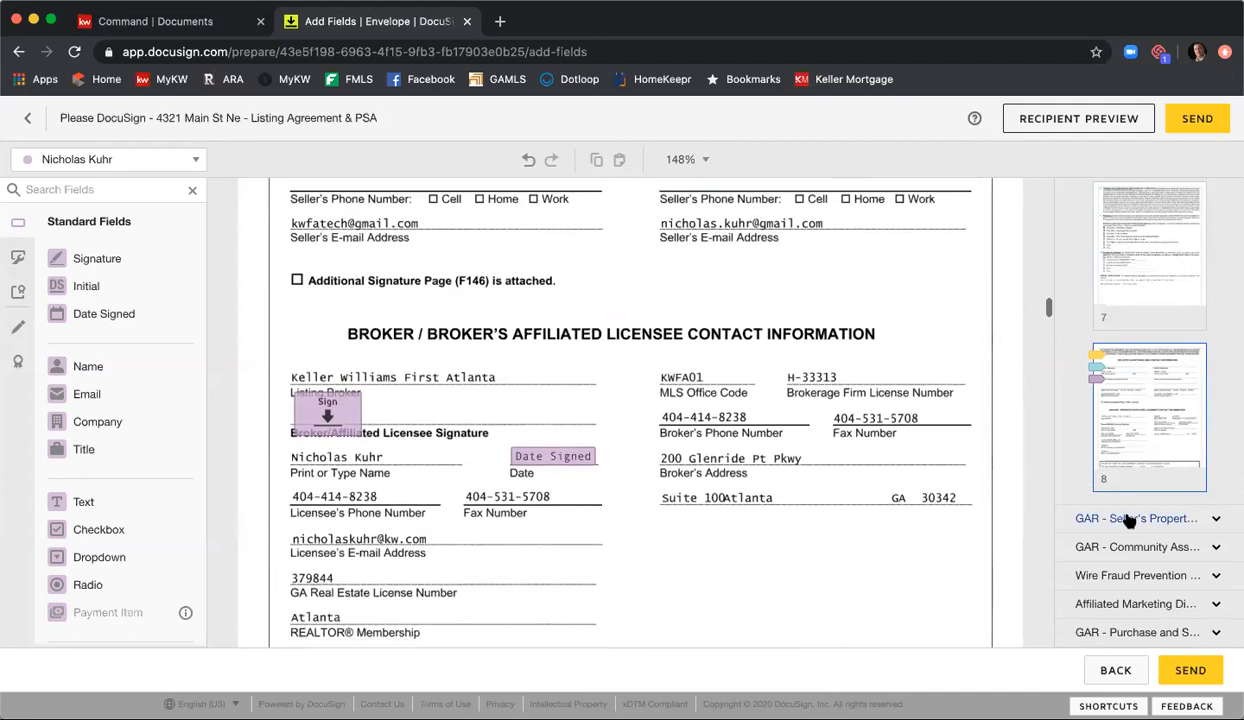
Step: Open page 1 of the Seller's Property Disclosure Statement, examine its disclosure fields, and make Seller One the active recipient
click(1110, 518)
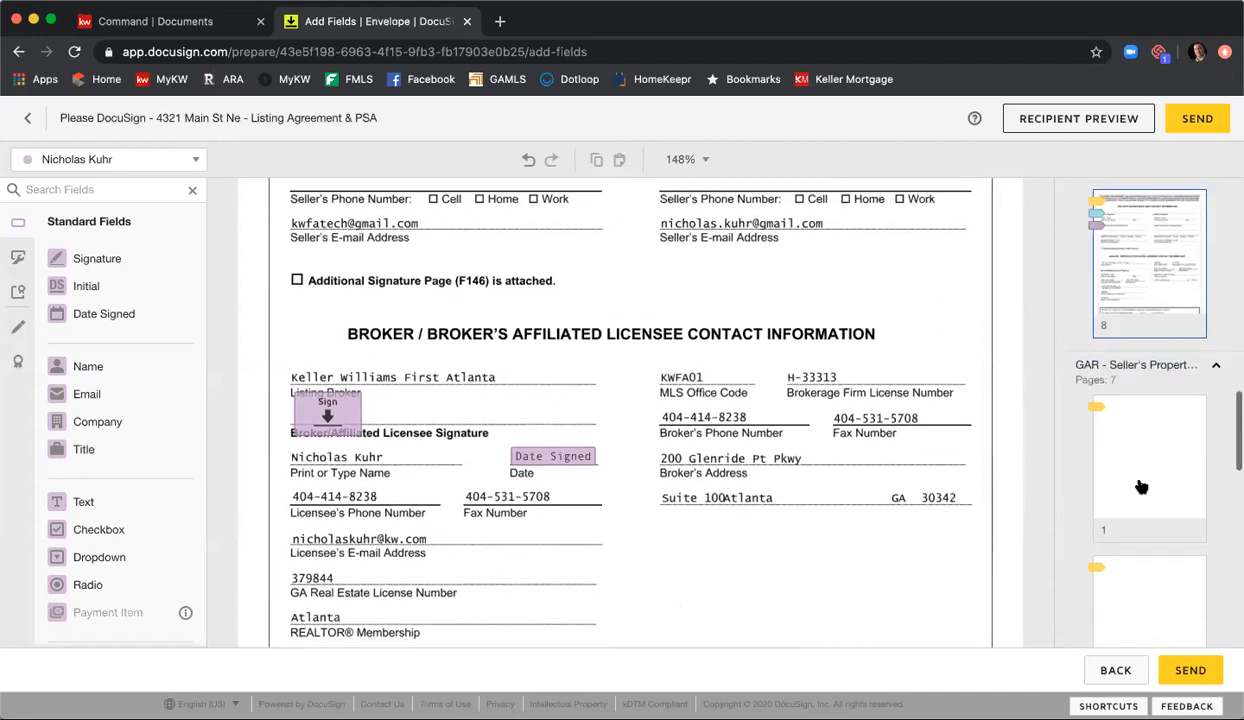
click(1141, 487)
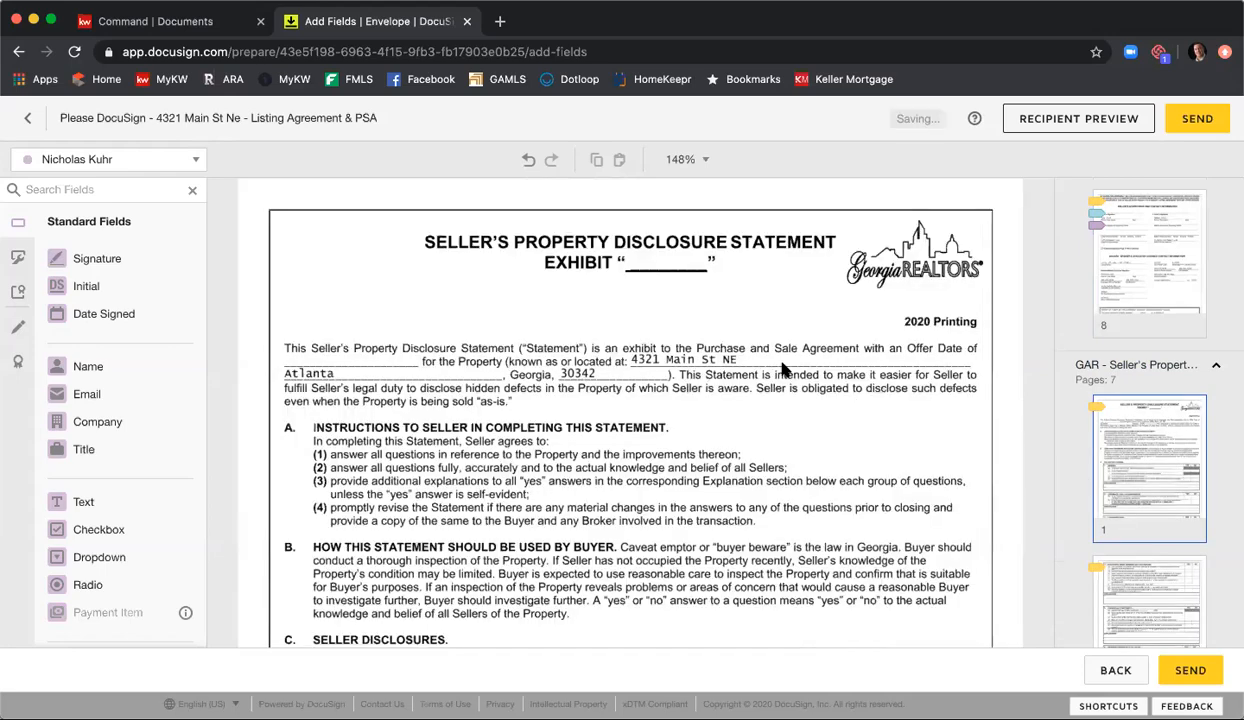
scroll(785, 370, down, 3)
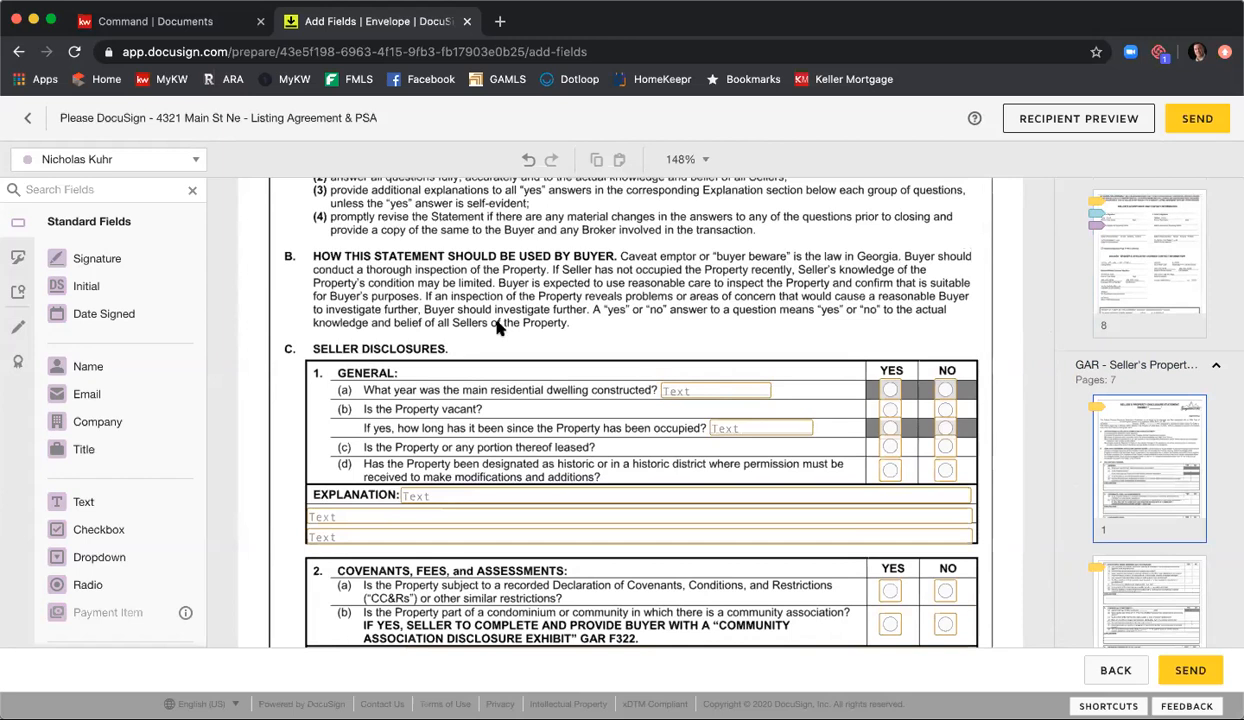
click(148, 160)
click(144, 190)
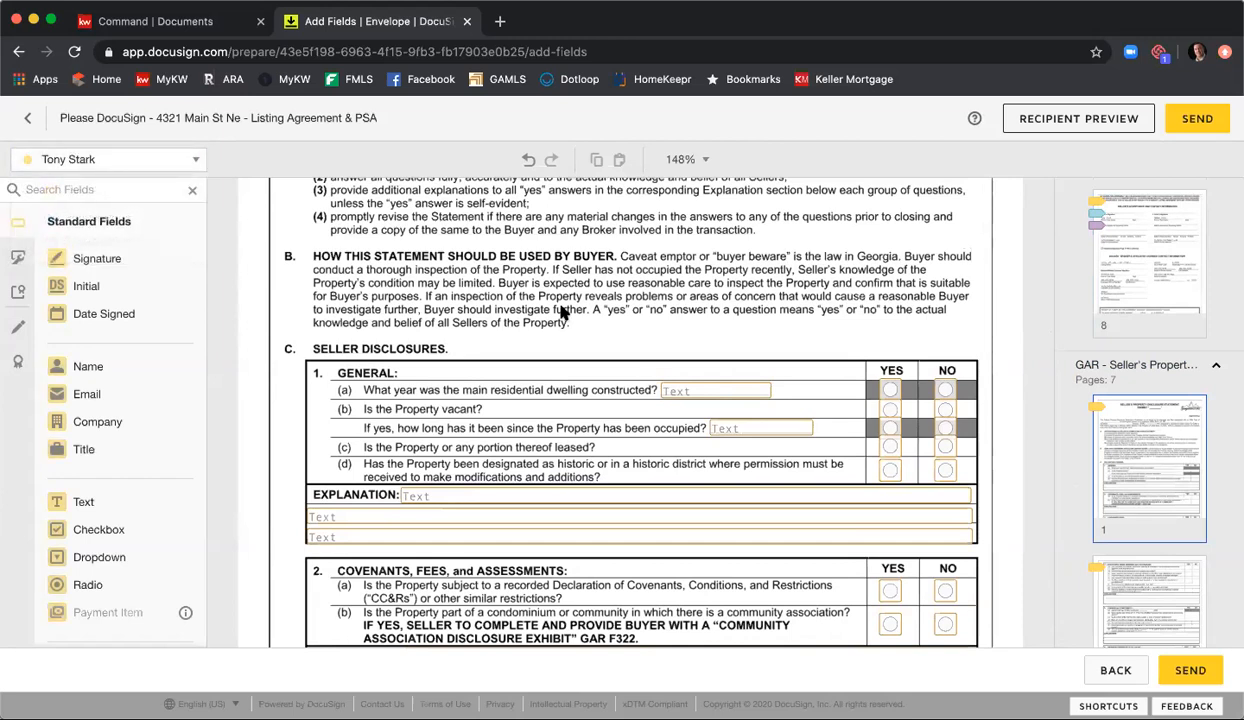
Step: Mark the construction year text field in section 1(a) as required, and make it optional again
scroll(665, 330, down, 1)
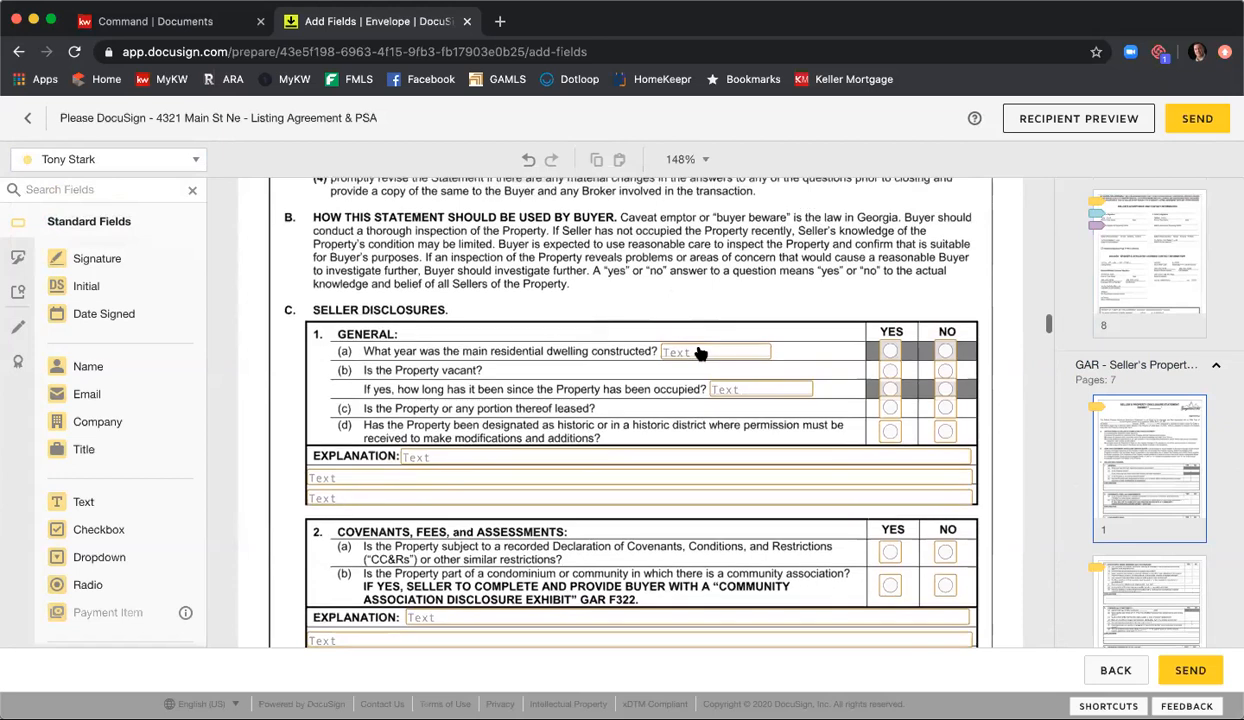
click(705, 355)
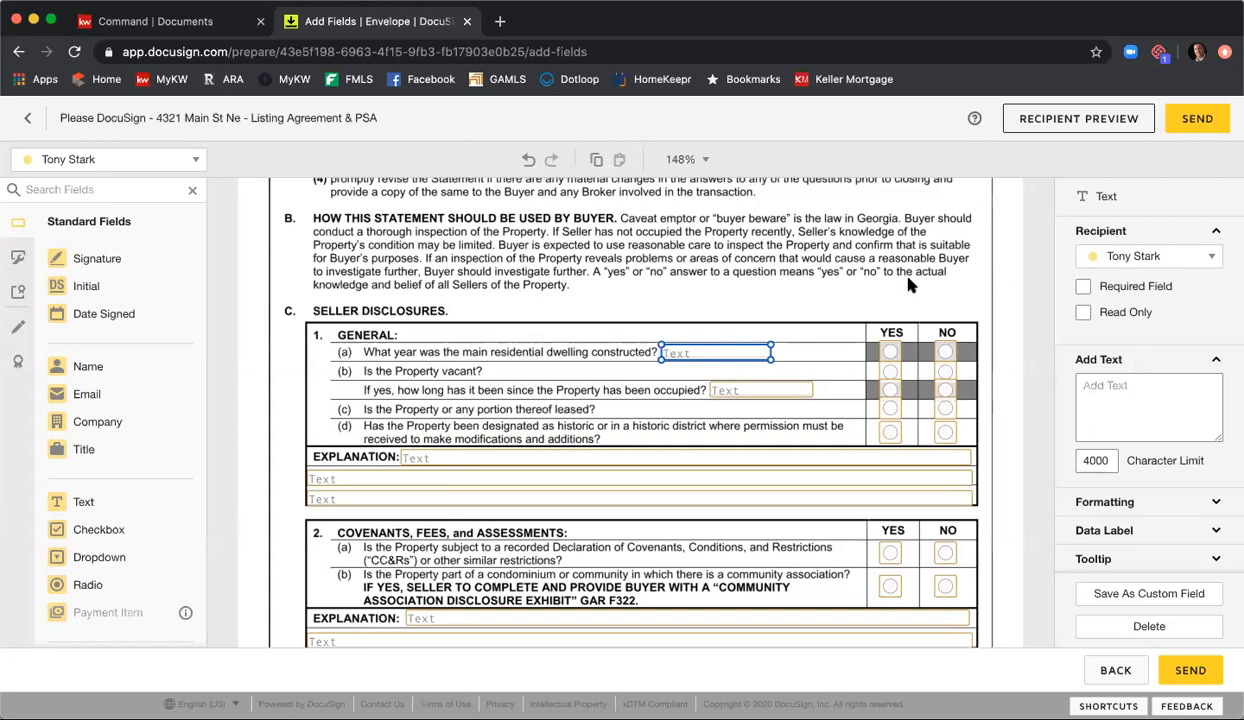
click(1084, 288)
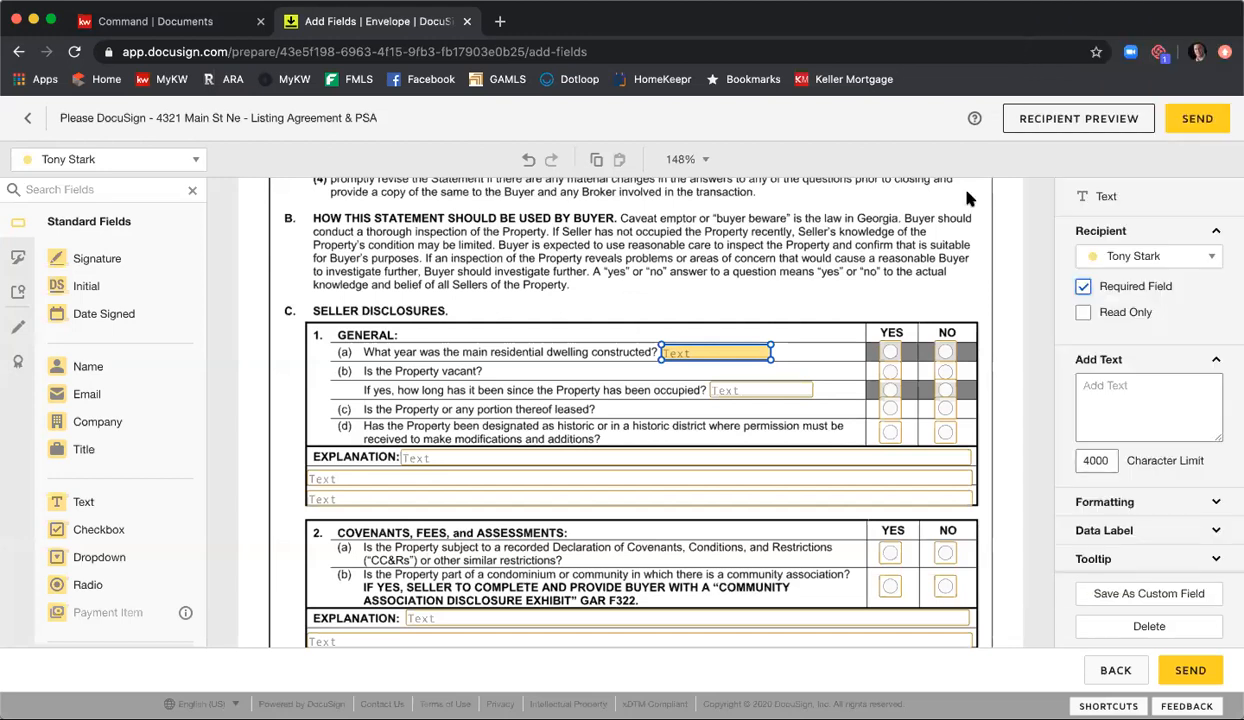
click(1083, 287)
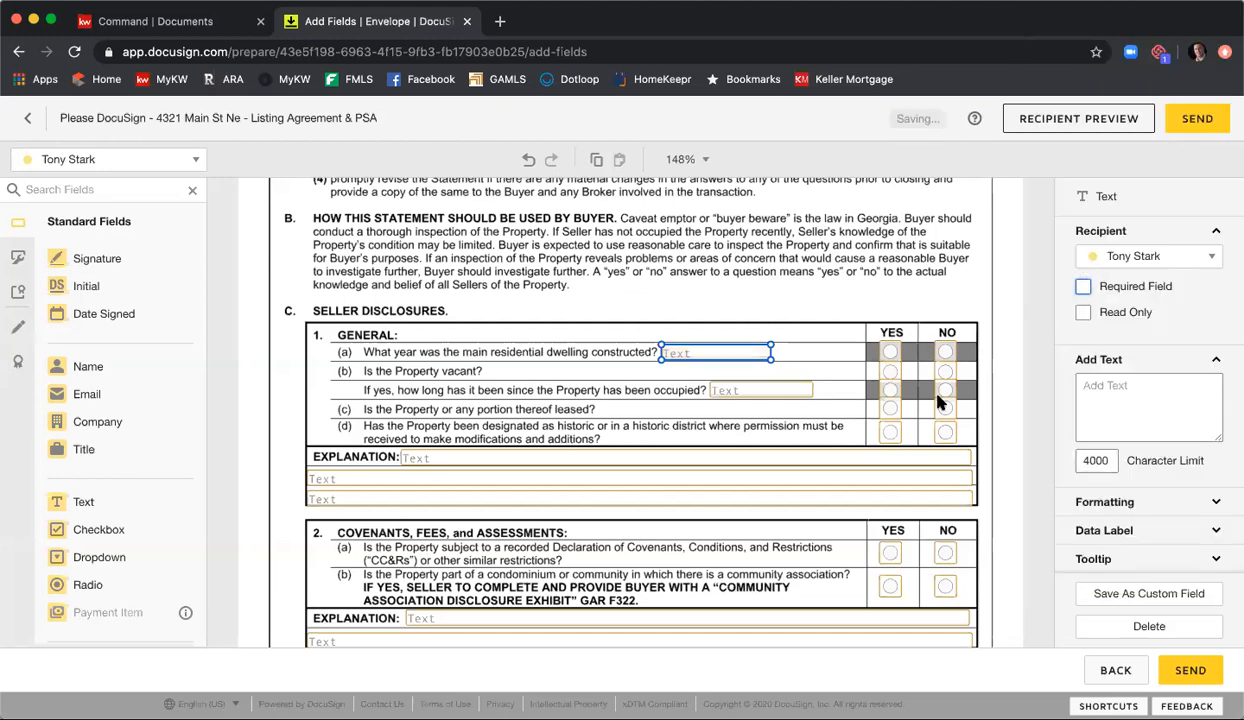
Step: Place a Full Name field for the Listing Agent on the copyright notice blank on page 1 of the Seller's Property Disclosure Statement
scroll(845, 362, down, 5)
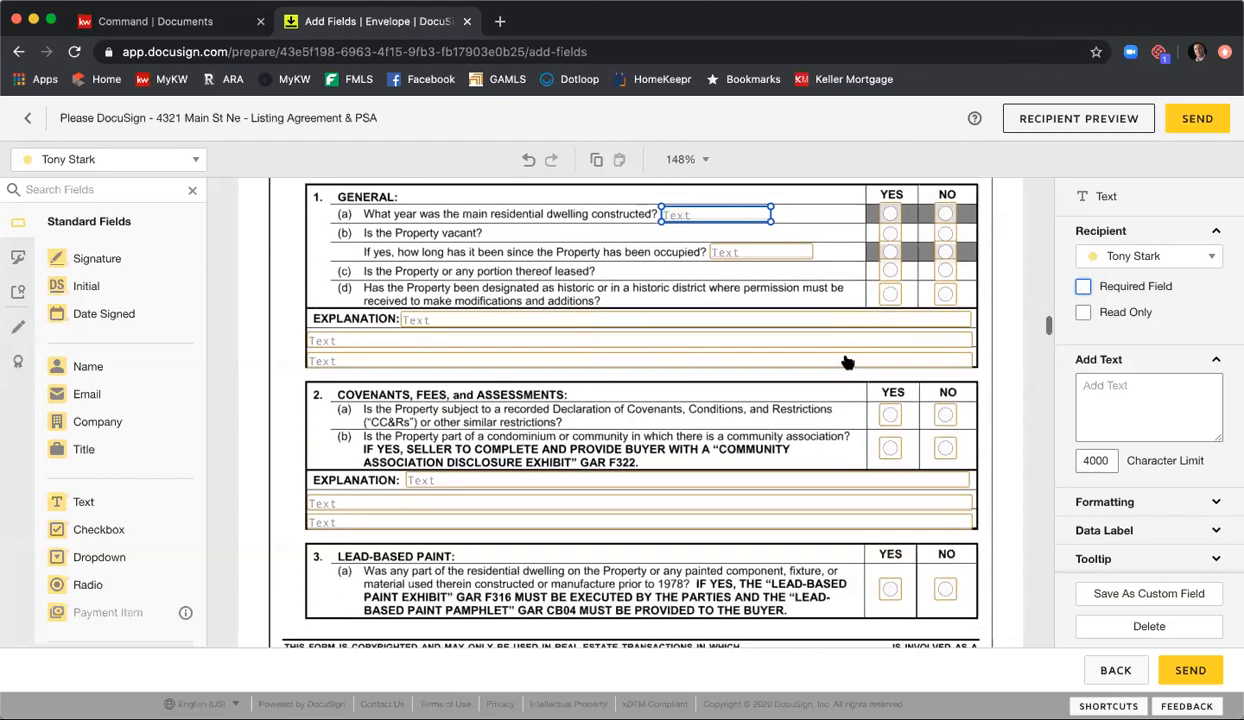
scroll(848, 368, down, 3)
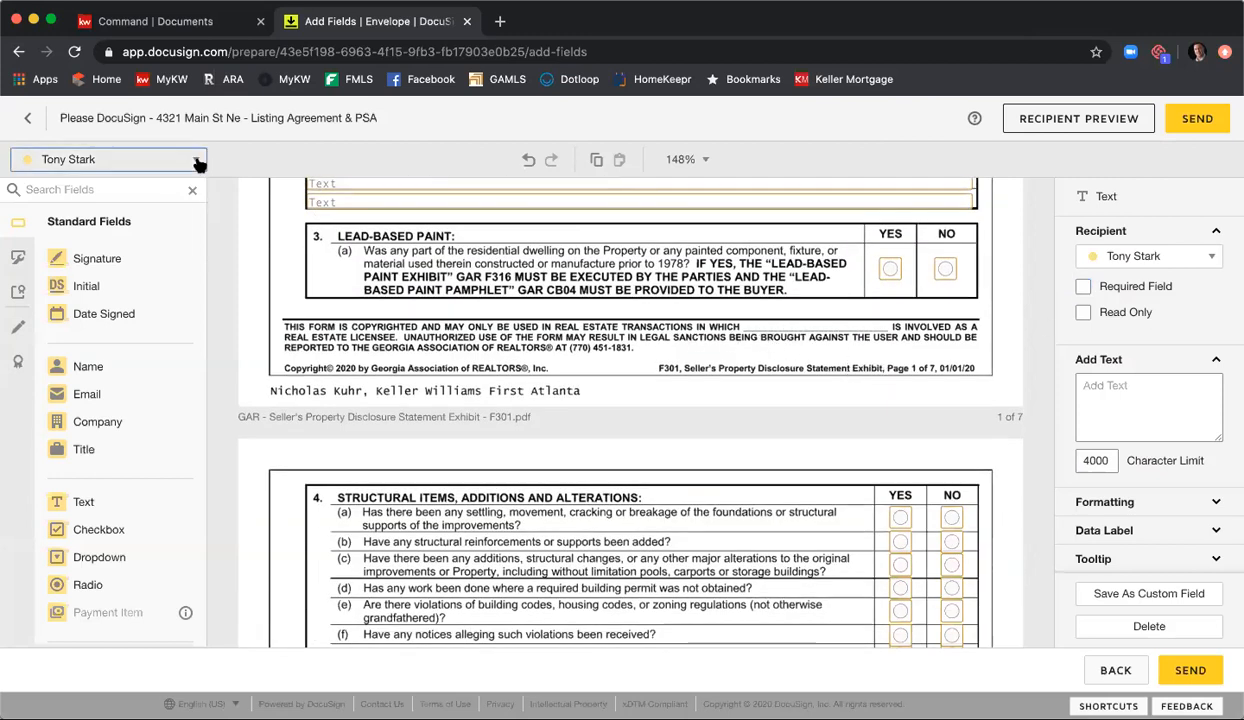
click(165, 159)
click(119, 244)
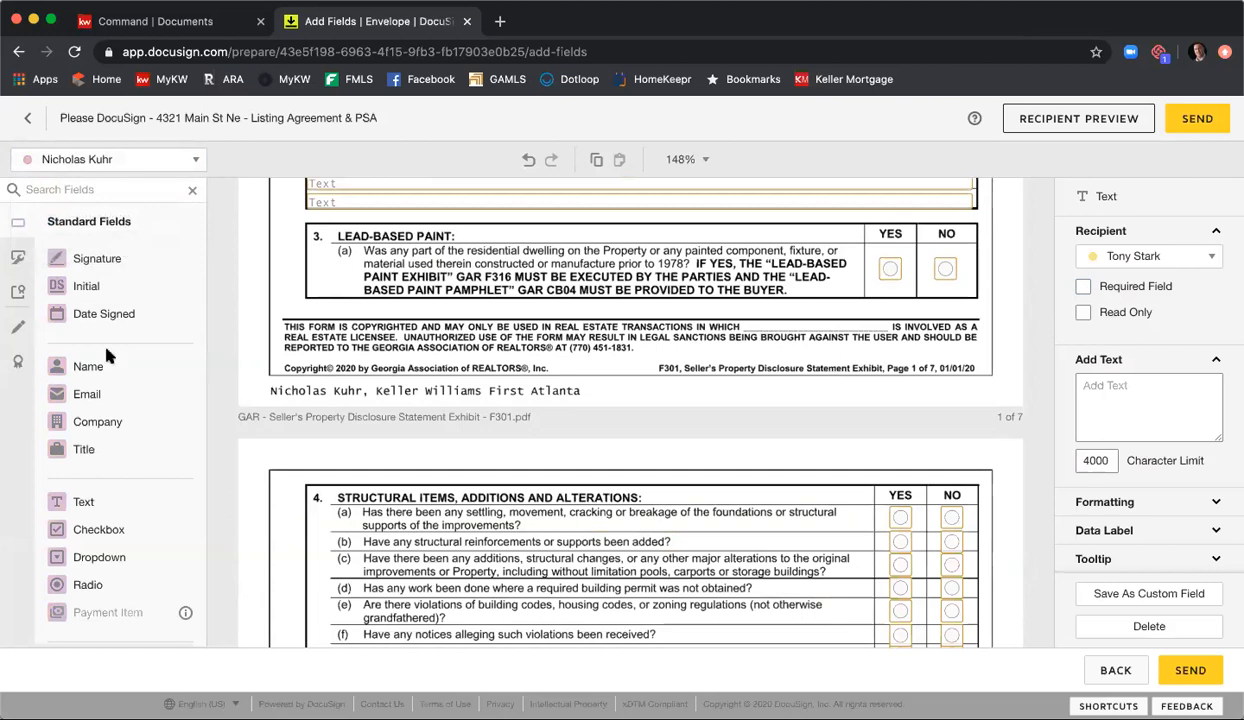
drag(105, 368, 785, 327)
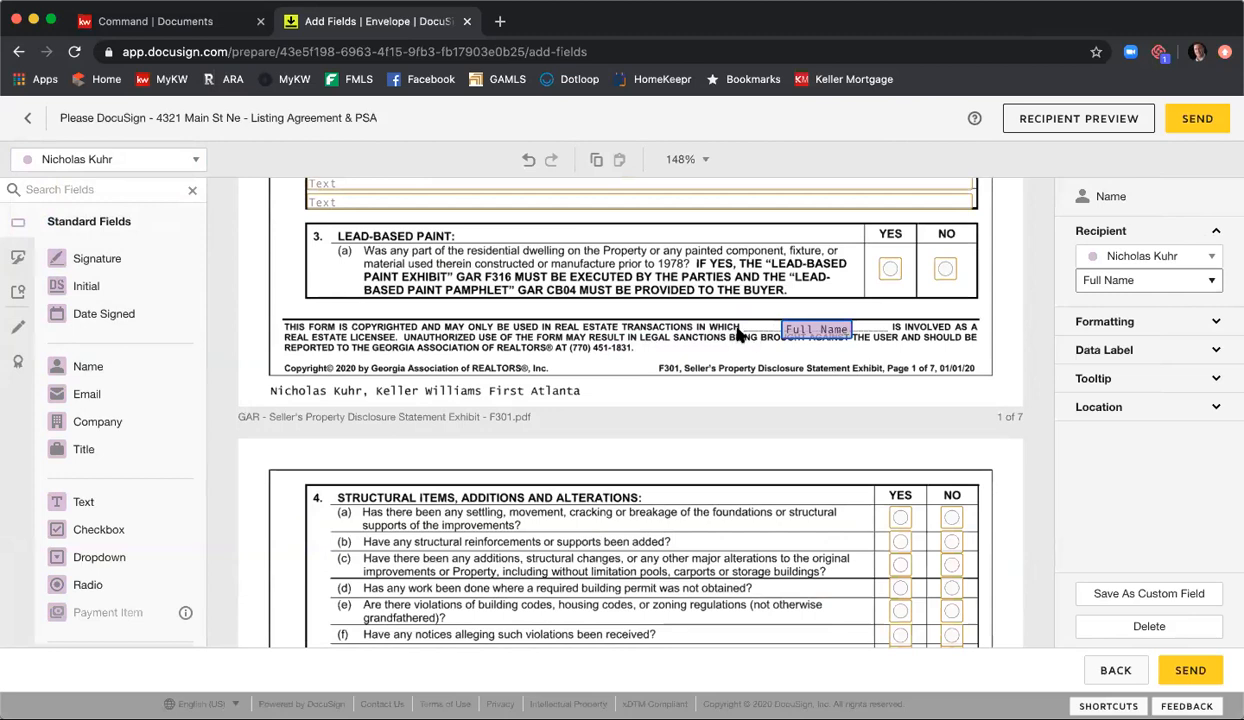
click(738, 333)
Step: Page through the Seller's Property Disclosure Statement and examine the sellers' signature and date fields on page 7
scroll(680, 330, down, 10)
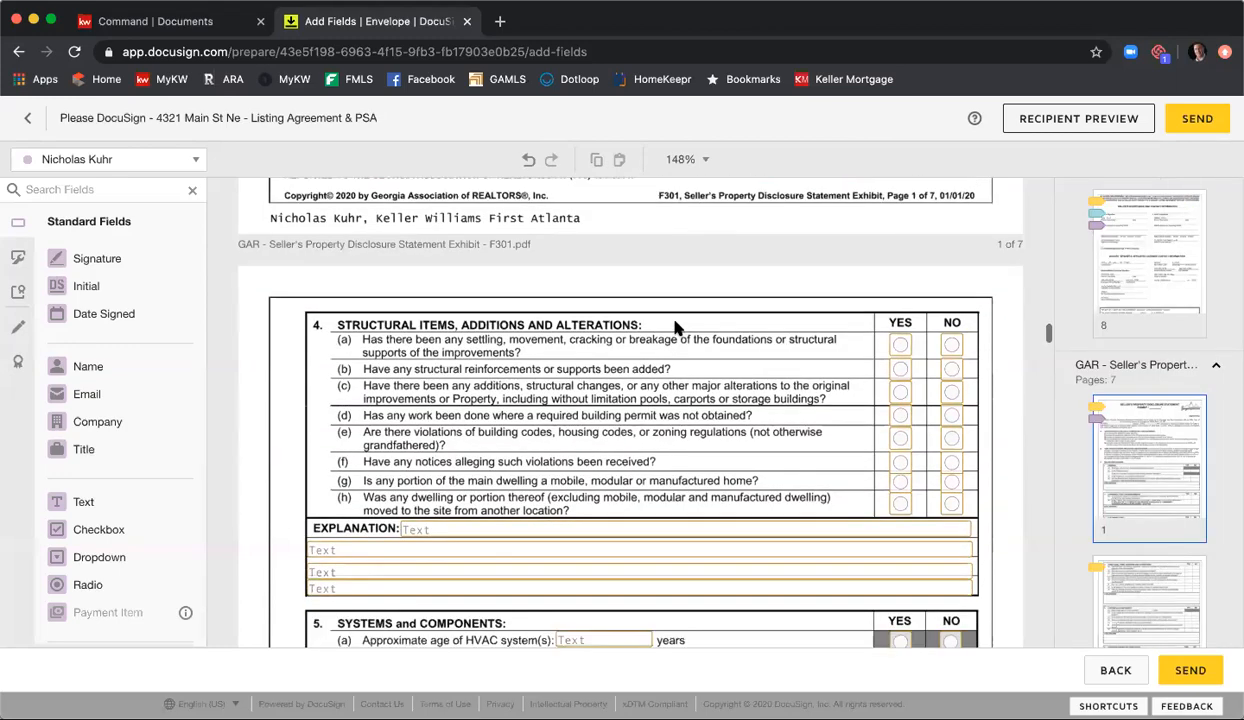
scroll(678, 331, down, 15)
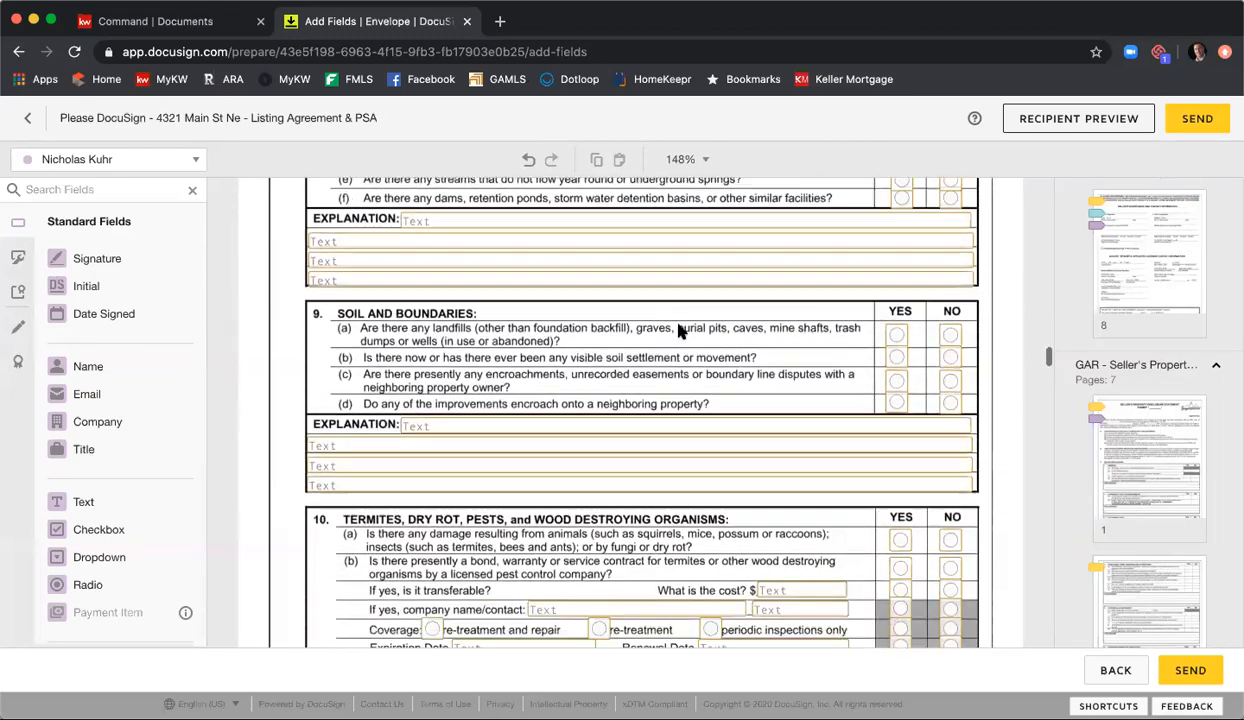
scroll(678, 333, down, 15)
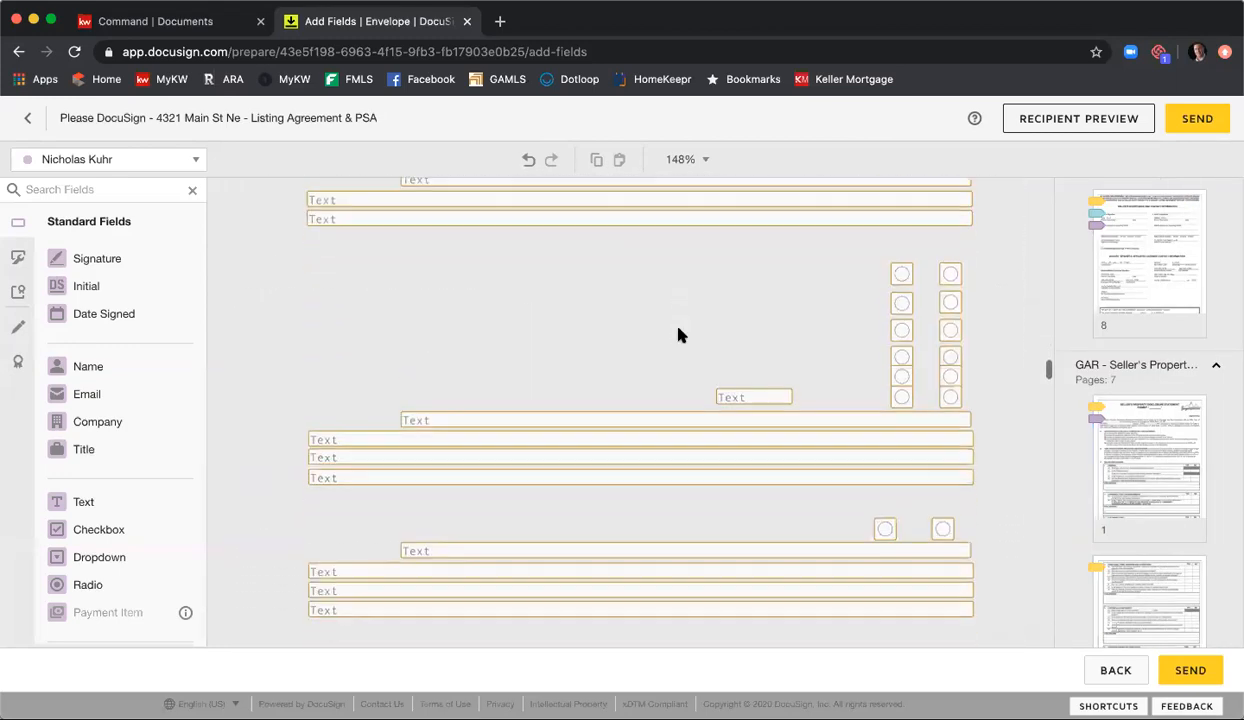
scroll(678, 337, down, 15)
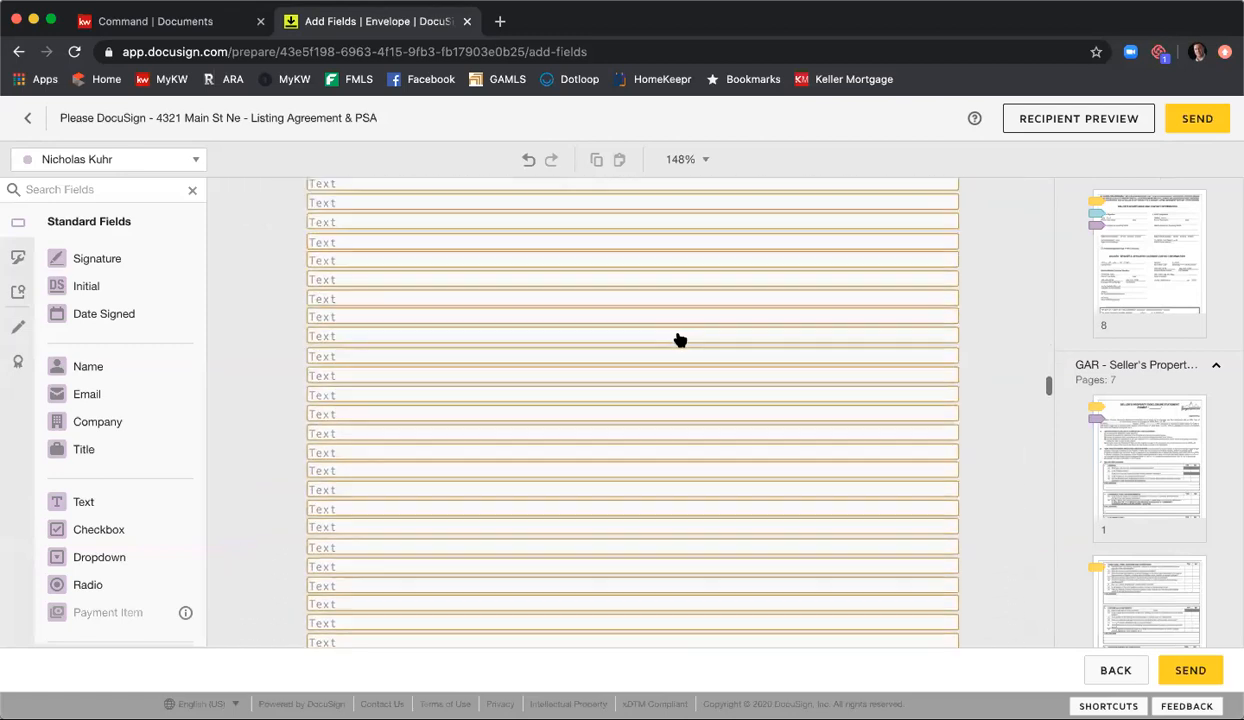
scroll(678, 340, down, 15)
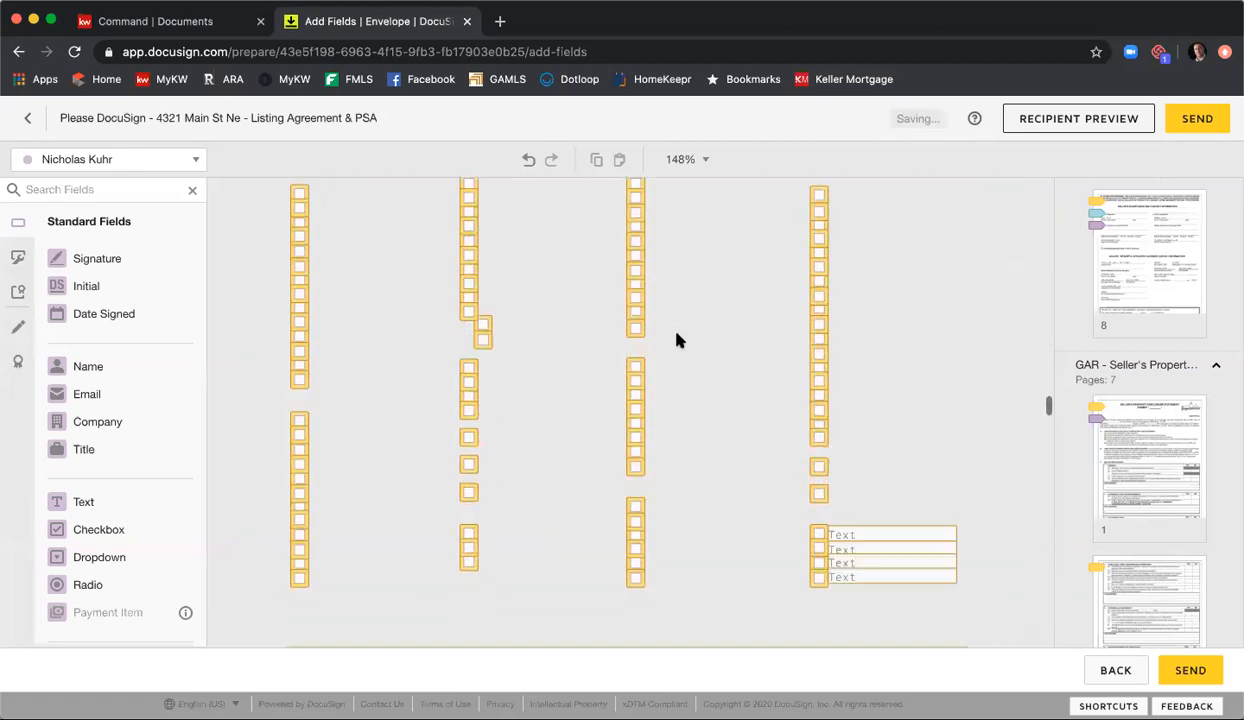
scroll(678, 340, down, 1)
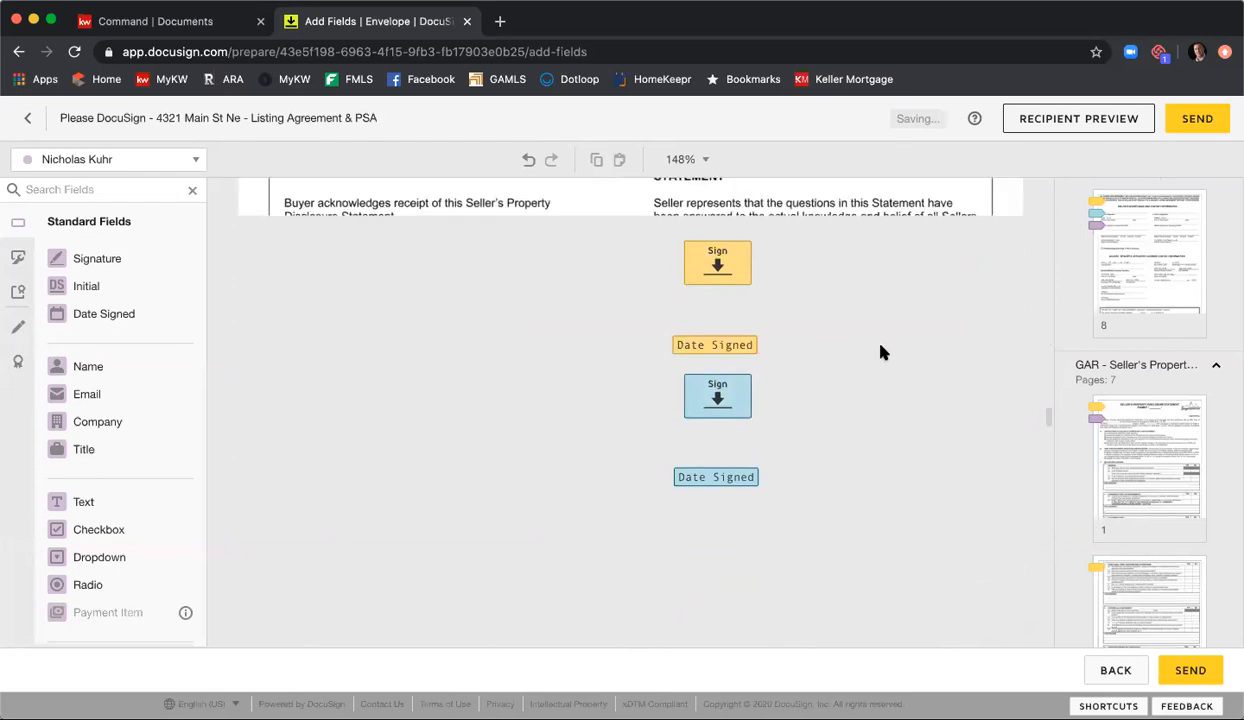
scroll(882, 351, up, 2)
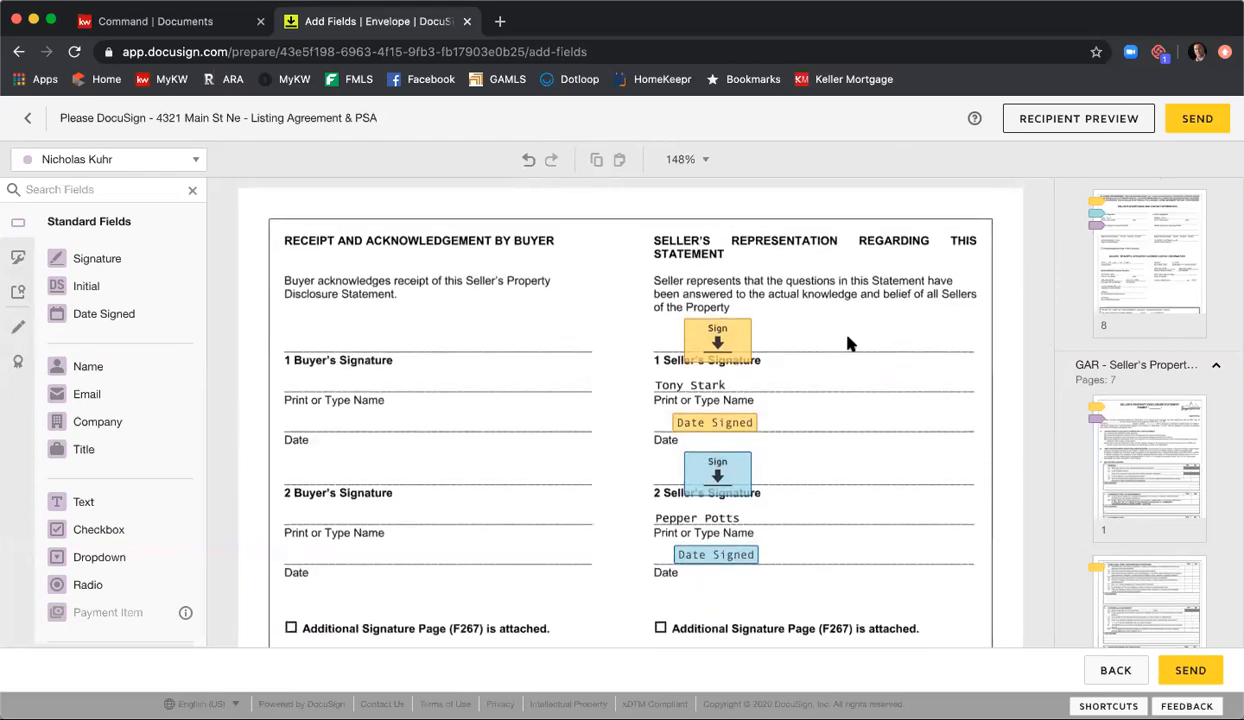
scroll(849, 344, down, 3)
scroll(1115, 355, down, 10)
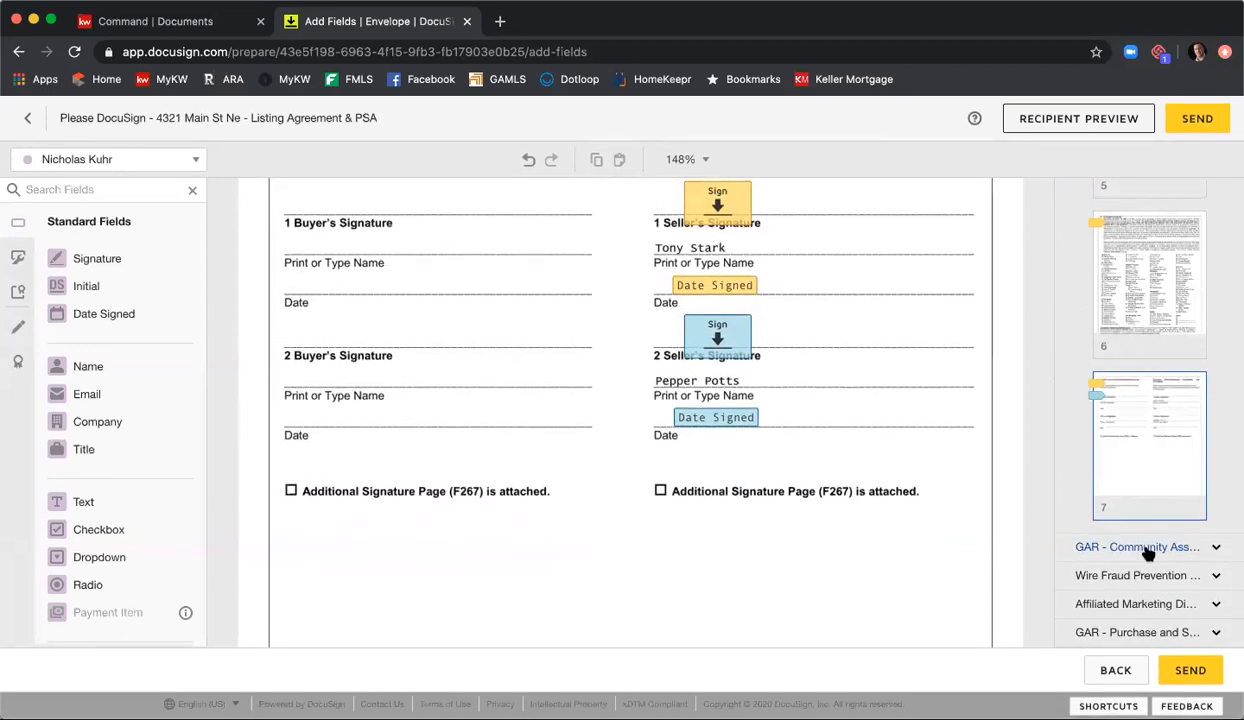
Step: Place a Full Name field for the Listing Agent on the copyright notice blank on page 1 of the Community Association Disclosure
click(1140, 547)
scroll(1160, 570, down, 2)
click(1158, 559)
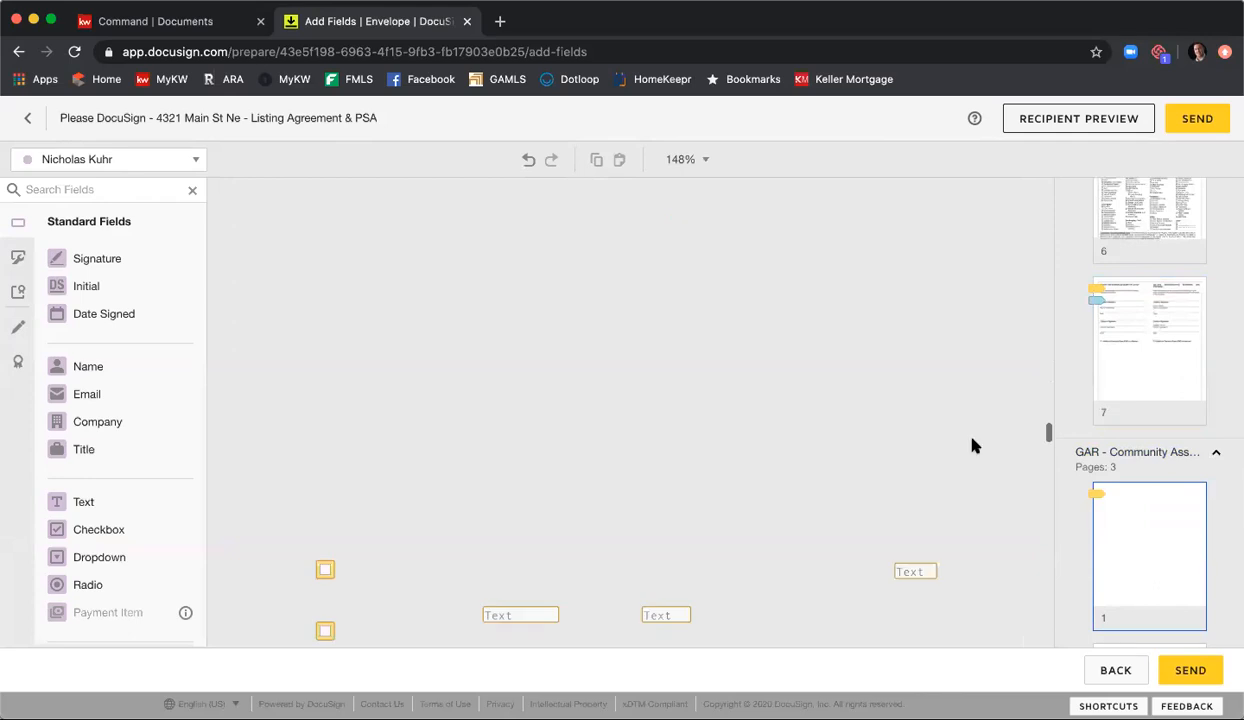
scroll(911, 394, down, 3)
scroll(911, 394, down, 3)
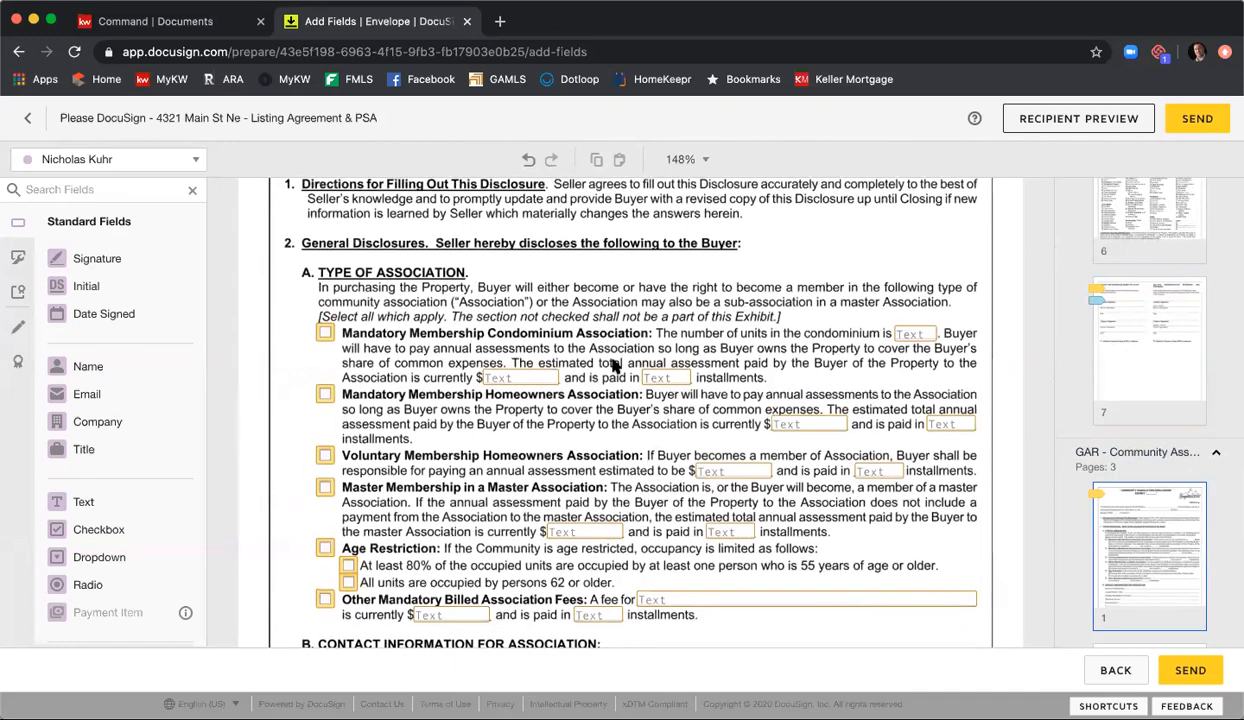
scroll(603, 330, down, 10)
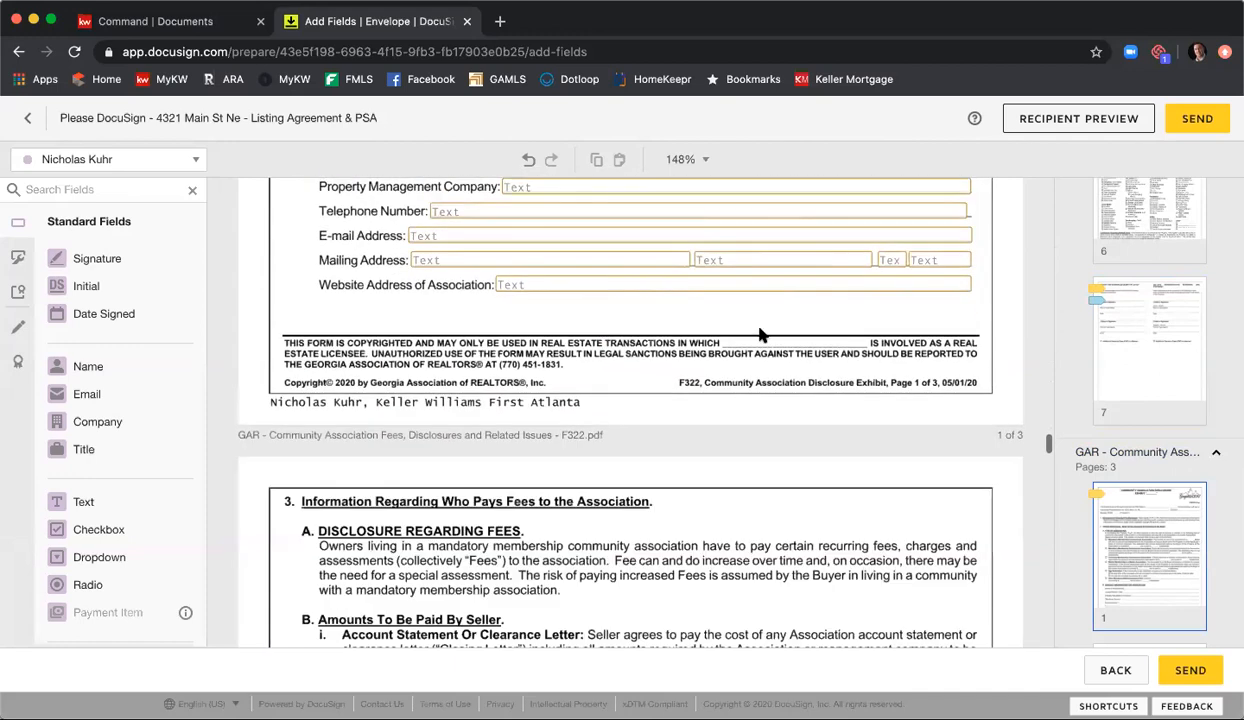
drag(111, 364, 755, 343)
click(611, 378)
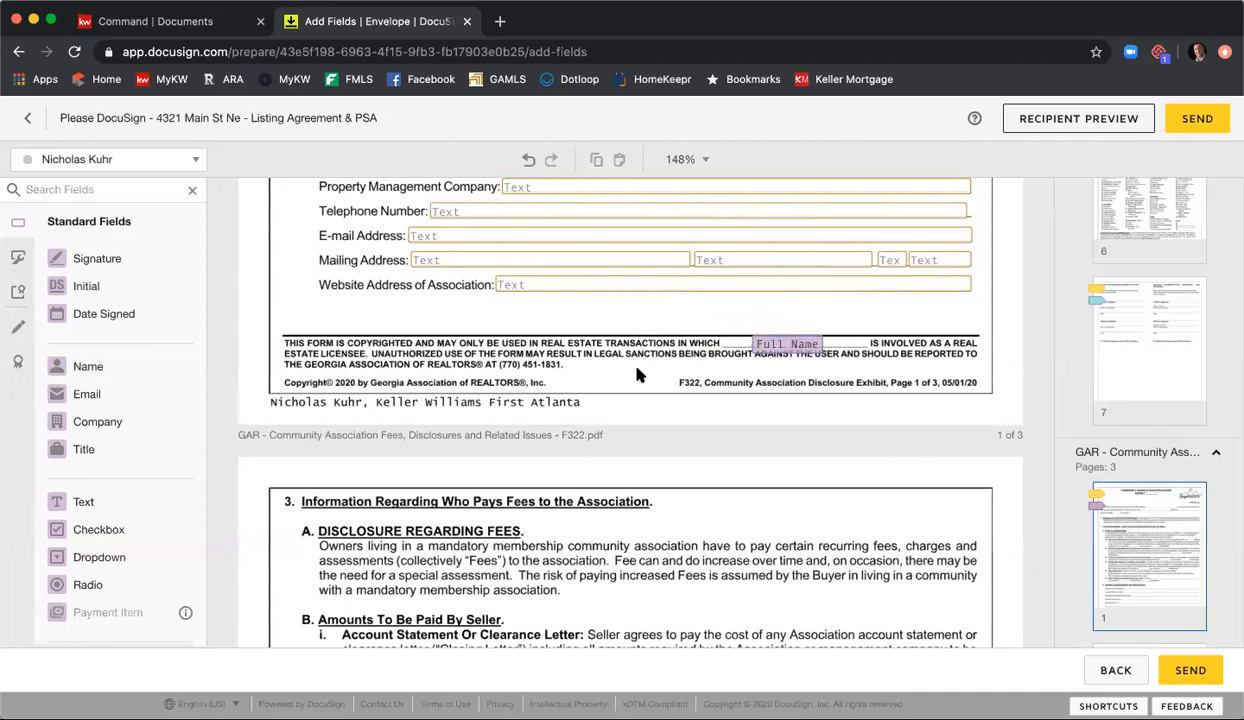
Step: Move both sellers' signature fields up onto their signature lines on the Identity Theft and Wire Fraud notice
scroll(640, 375, down, 15)
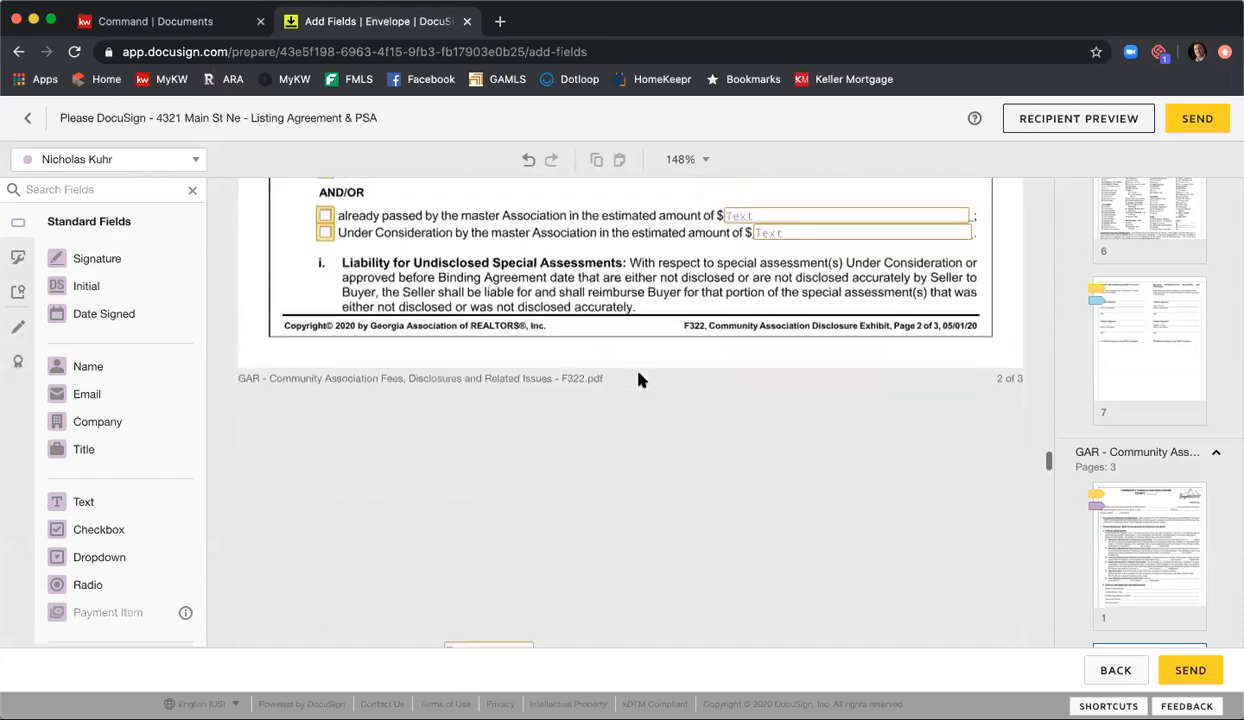
scroll(640, 380, down, 10)
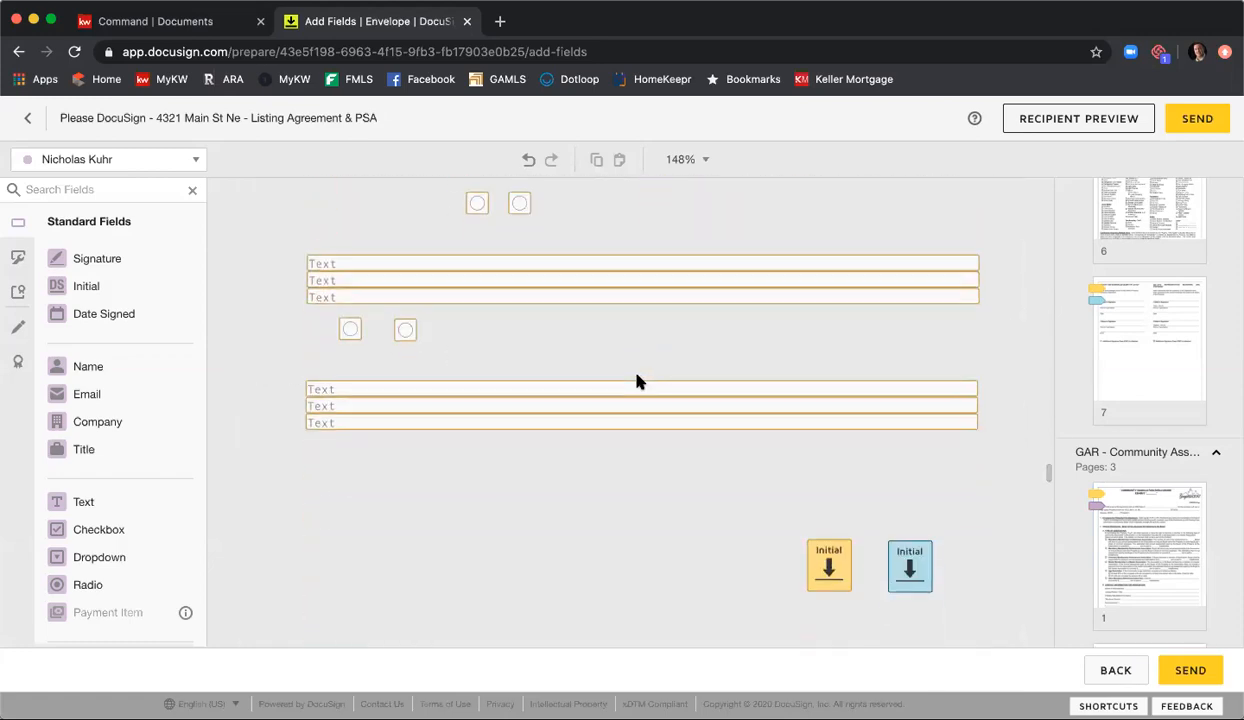
scroll(640, 382, down, 2)
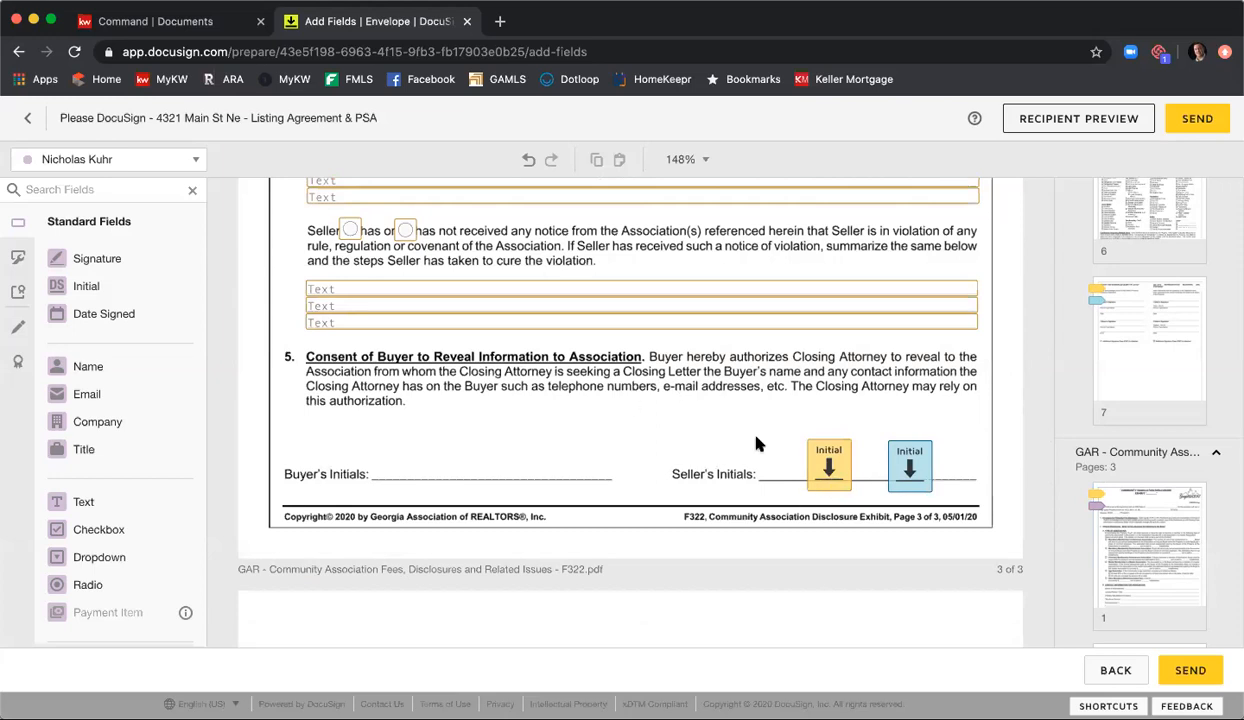
scroll(643, 410, down, 7)
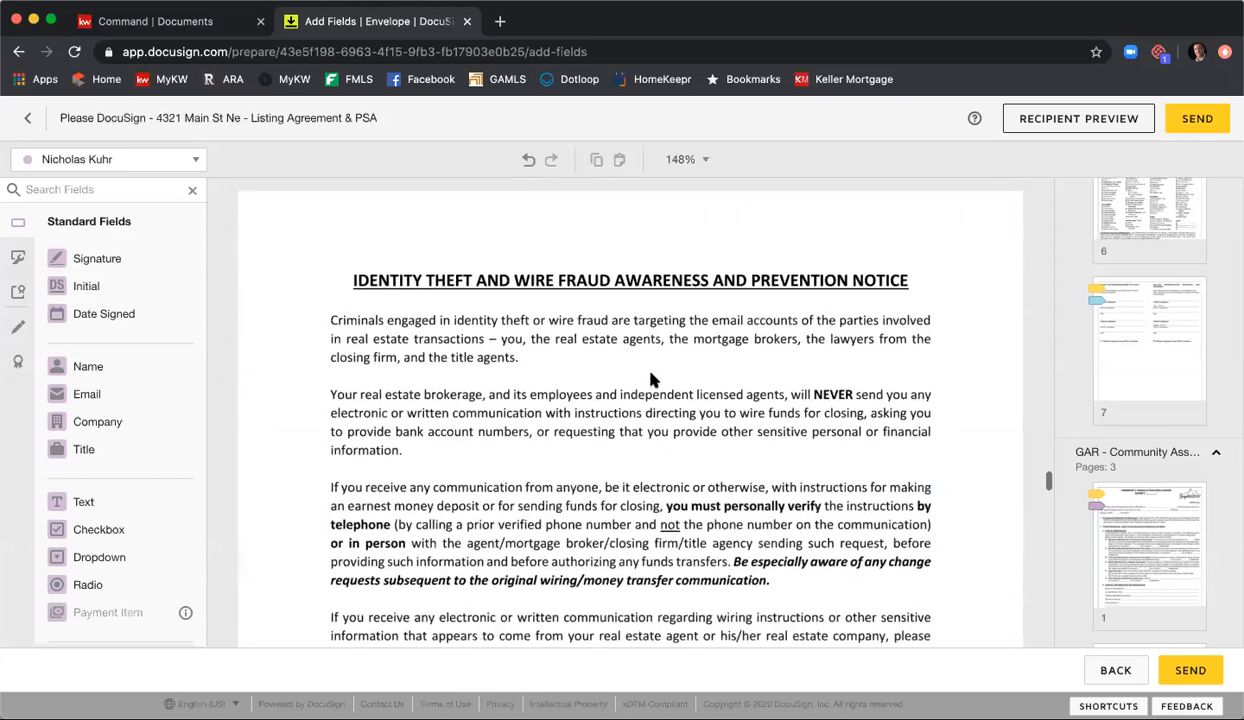
scroll(651, 379, down, 8)
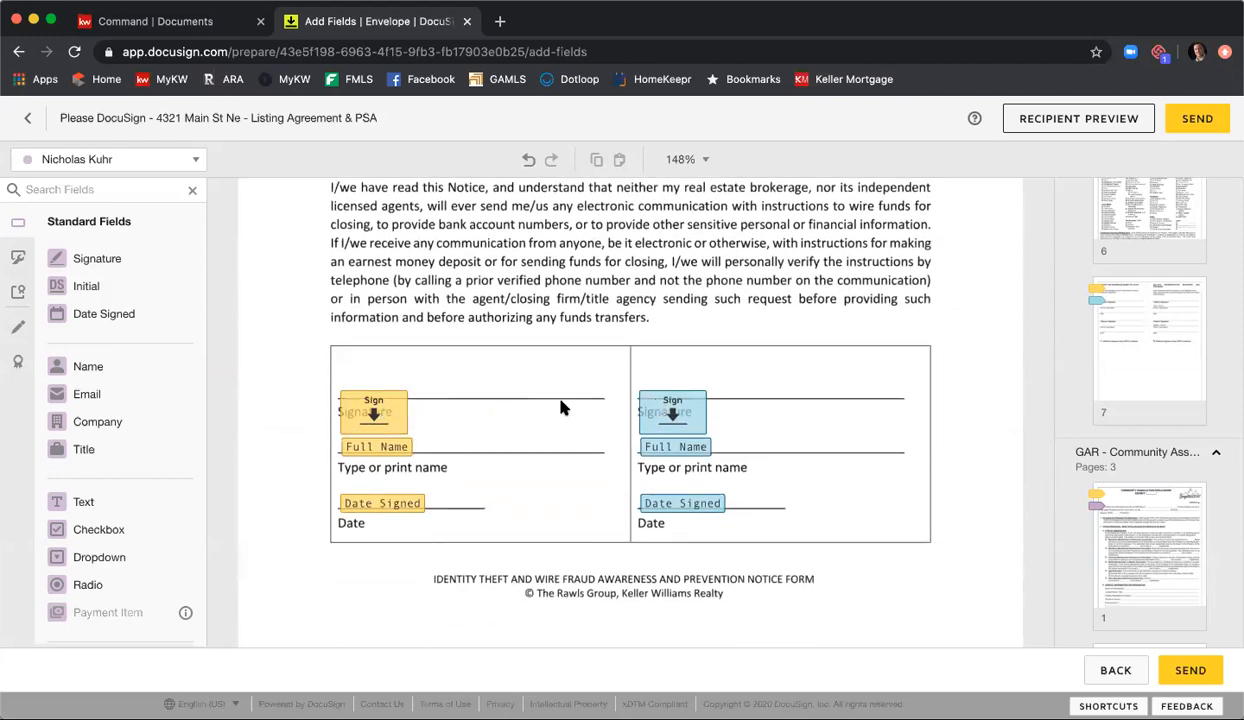
mouse_move(372, 414)
mouse_down()
mouse_move(374, 378)
mouse_move(373, 388)
mouse_up()
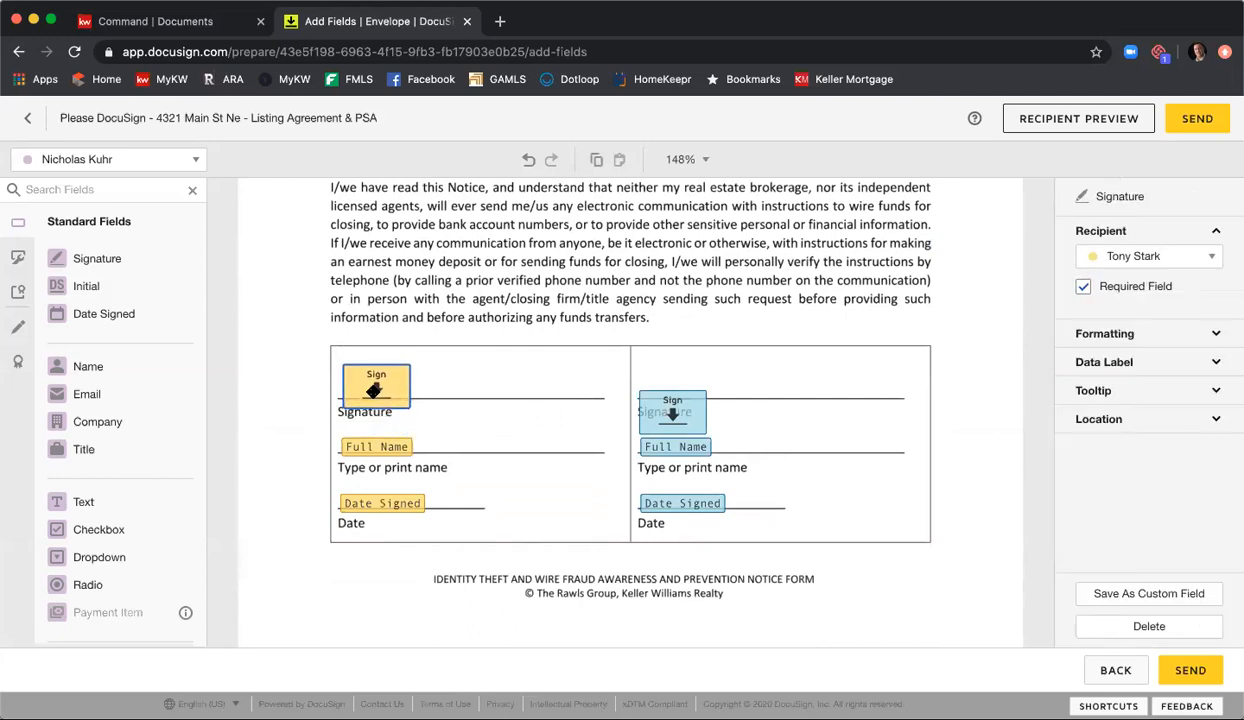
drag(655, 408, 682, 387)
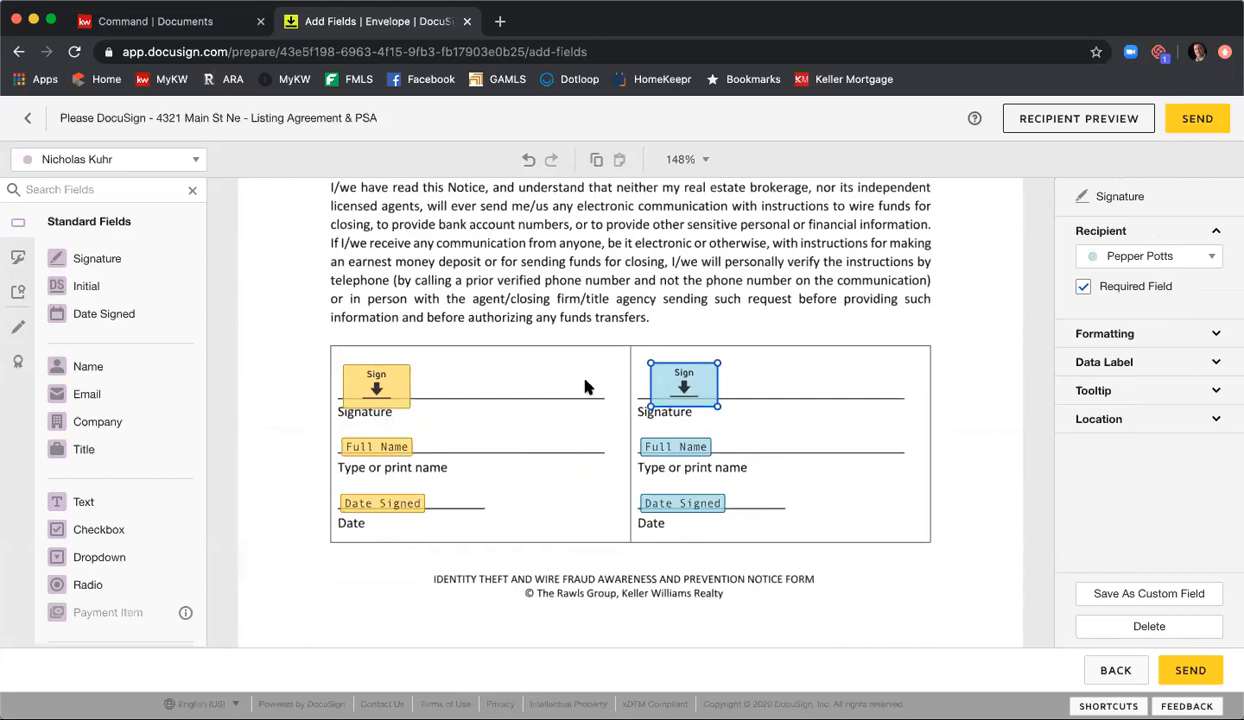
Step: Move both clients' signature fields up onto the Client signature lines on the Affiliated Marketing Disclosure
scroll(580, 389, down, 5)
scroll(580, 389, down, 2)
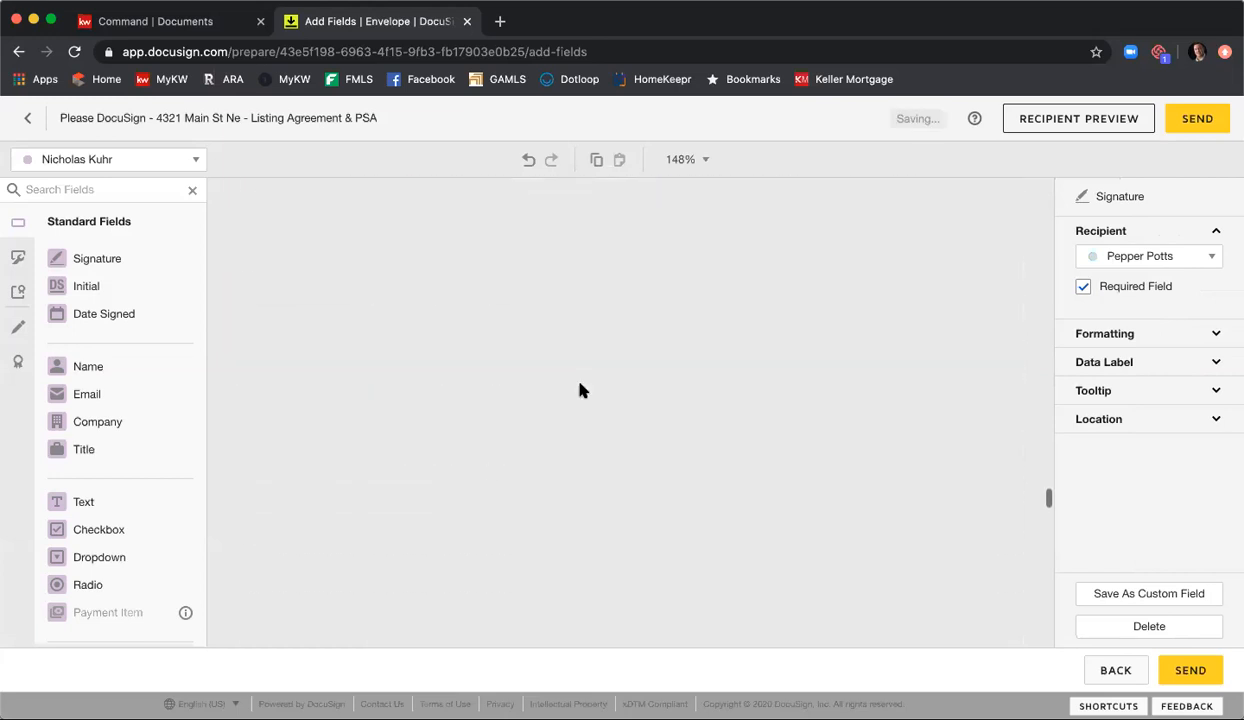
scroll(581, 390, down, 6)
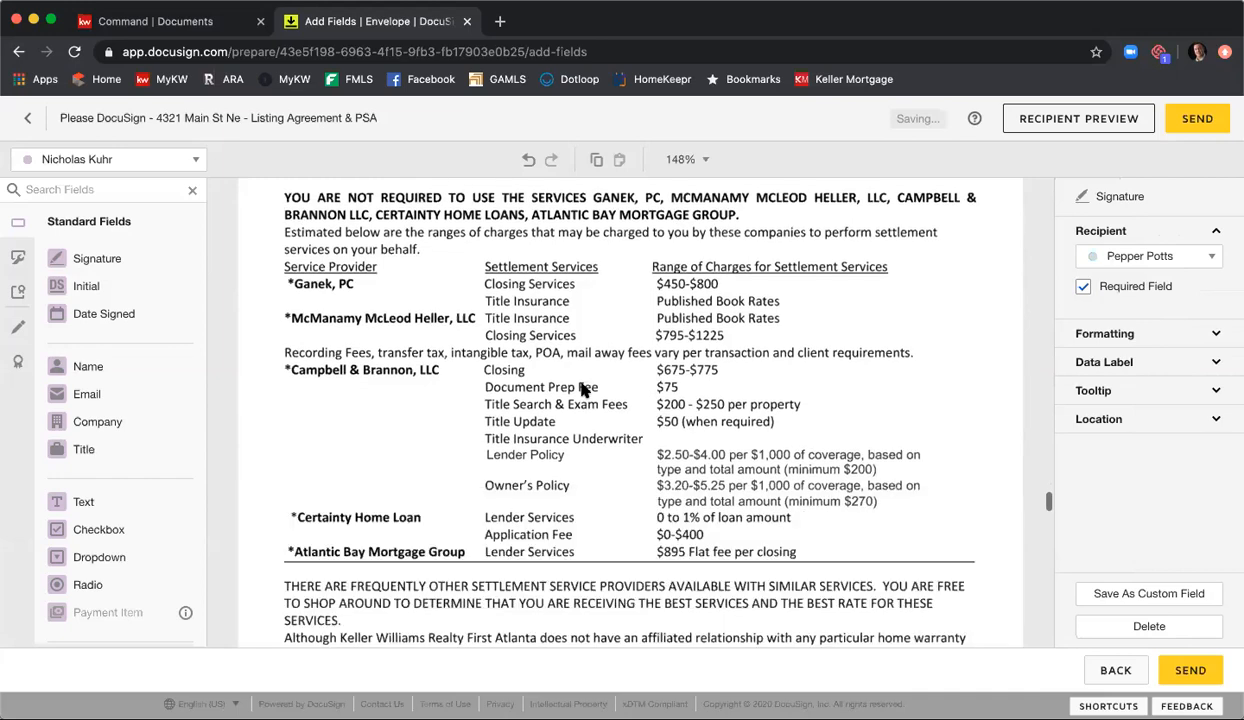
scroll(583, 392, down, 3)
drag(314, 462, 328, 435)
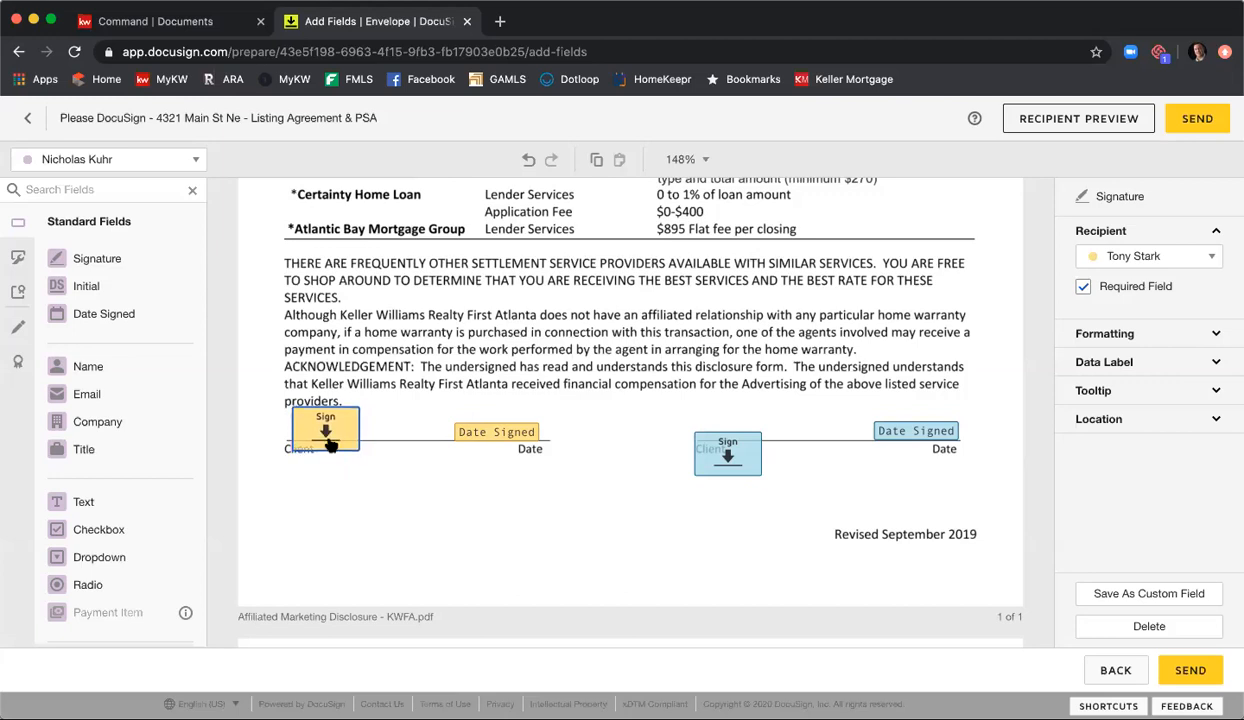
drag(724, 456, 726, 428)
Step: Place a text field for the Listing Agent under Closing Attorney/Law Firm on page 1 of the Purchase and Sale Agreement and widen it across the box
scroll(610, 445, down, 1)
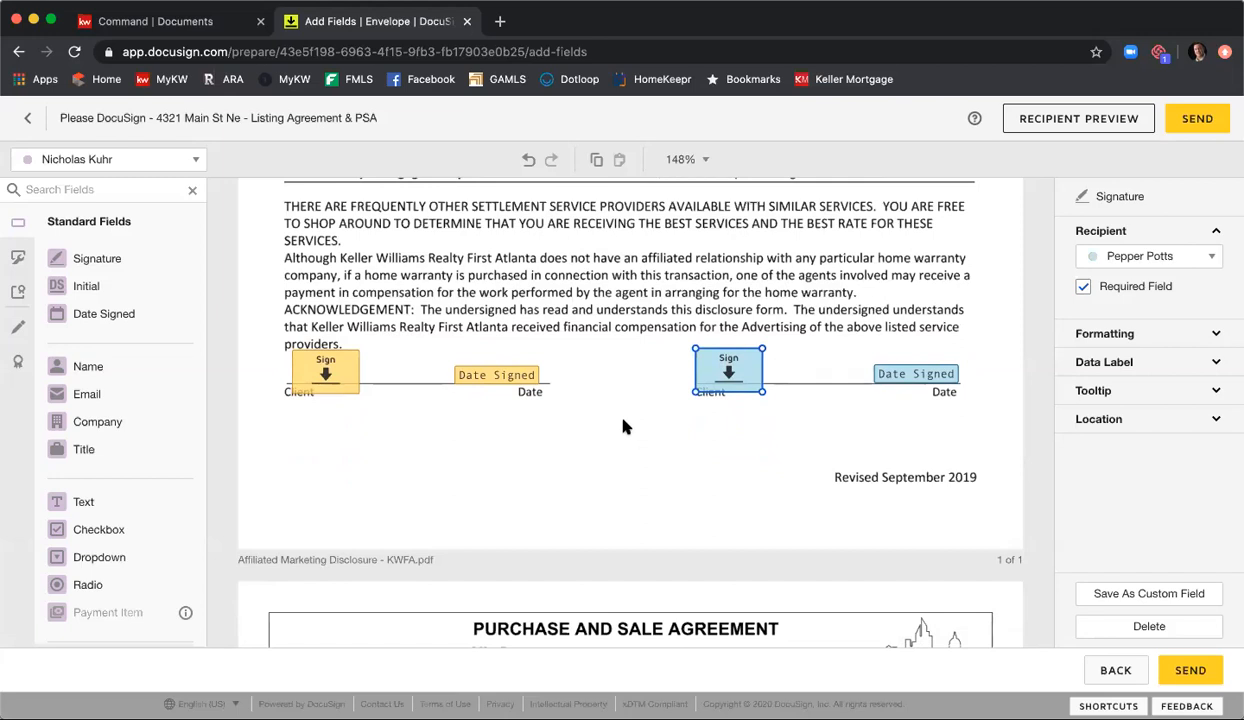
scroll(623, 427, down, 3)
scroll(623, 427, down, 3)
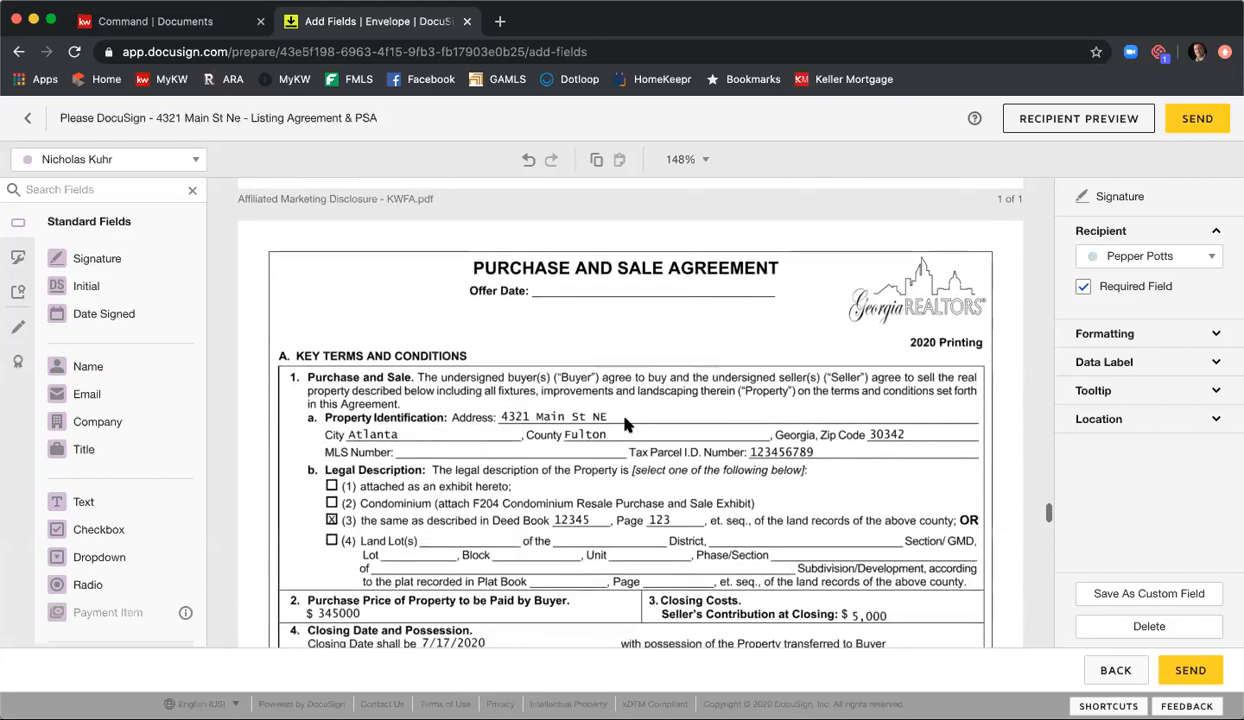
scroll(623, 427, down, 2)
scroll(630, 422, down, 1)
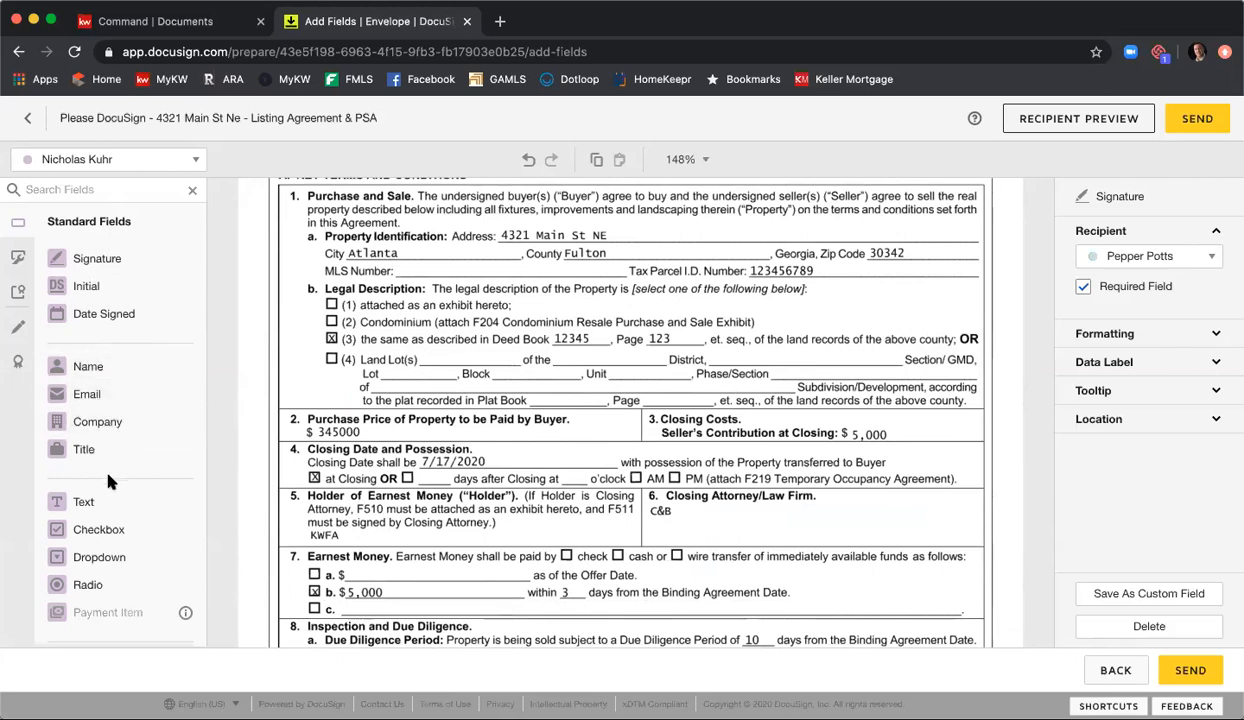
drag(105, 505, 697, 515)
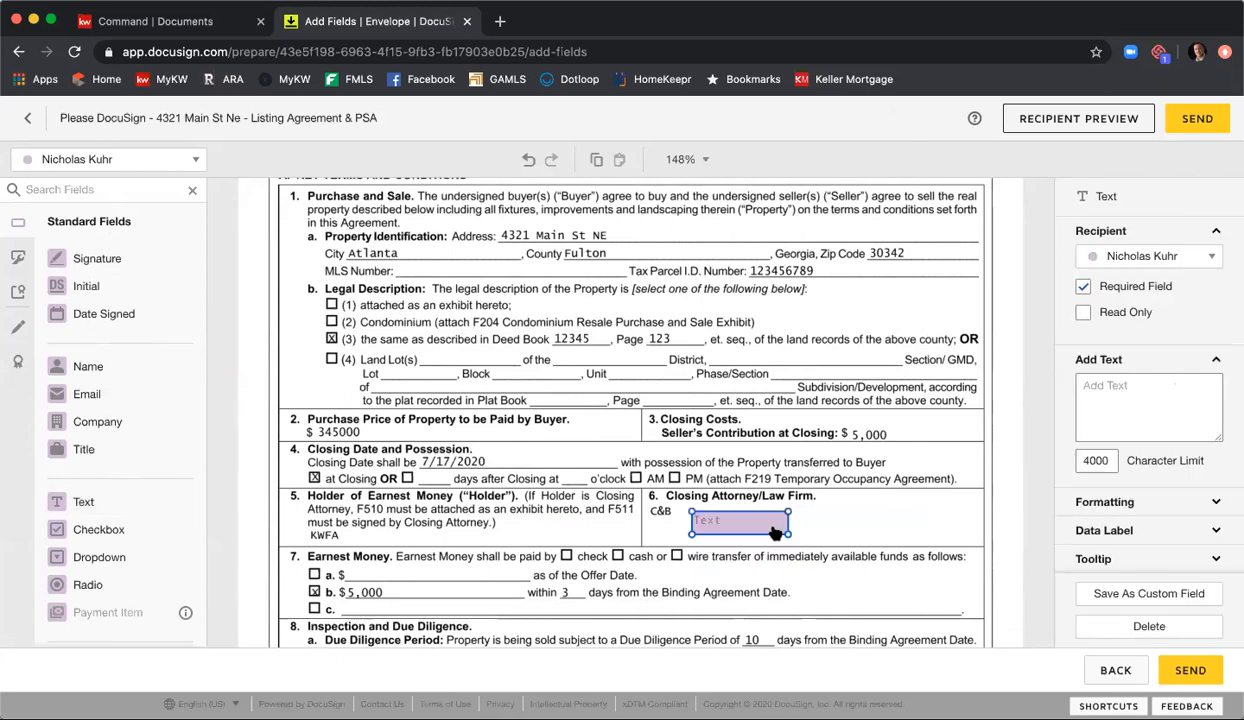
drag(788, 526, 941, 534)
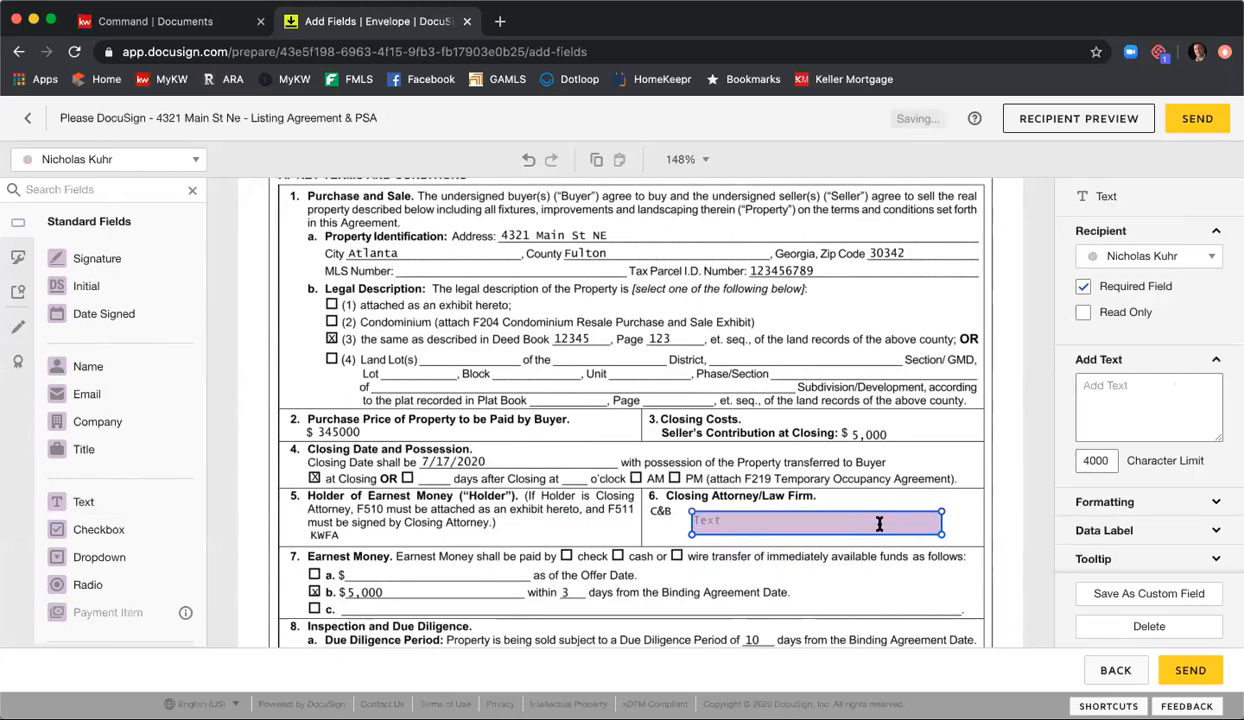
Step: Fill the closing attorney text field with "Glenridge Office" and make it optional and read-only
click(877, 526)
text(Glenridge Office)
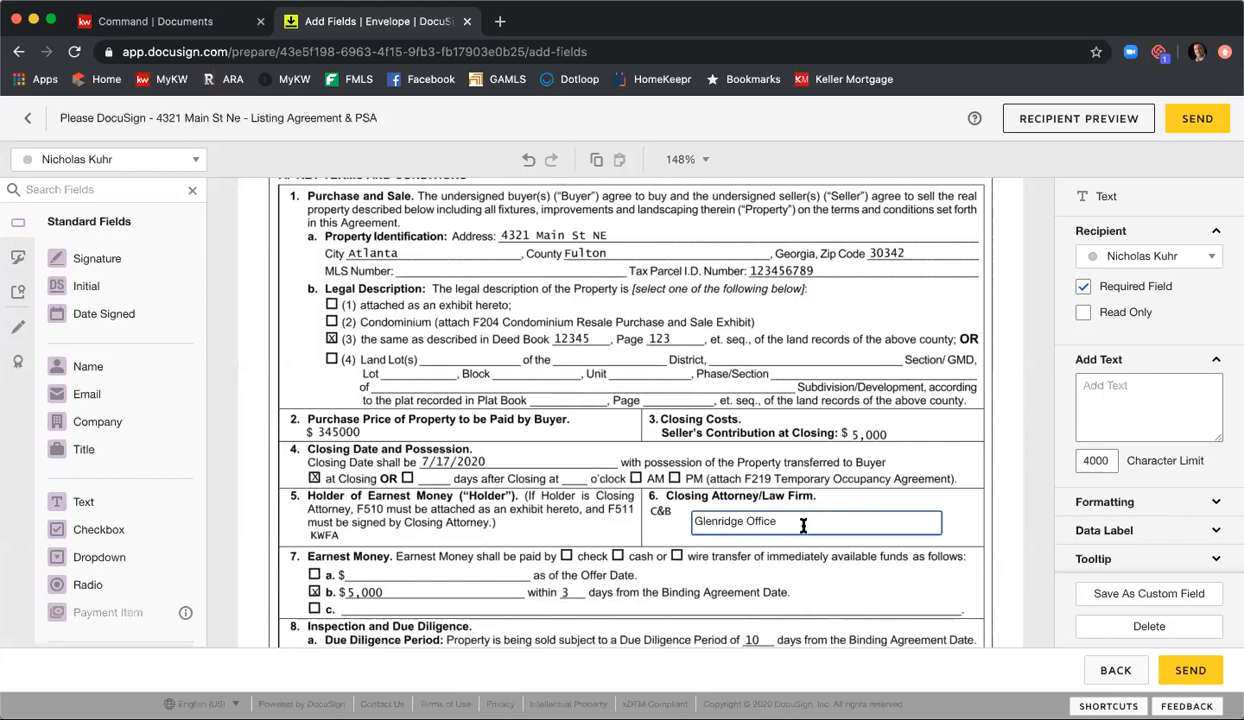
click(1129, 293)
click(1084, 313)
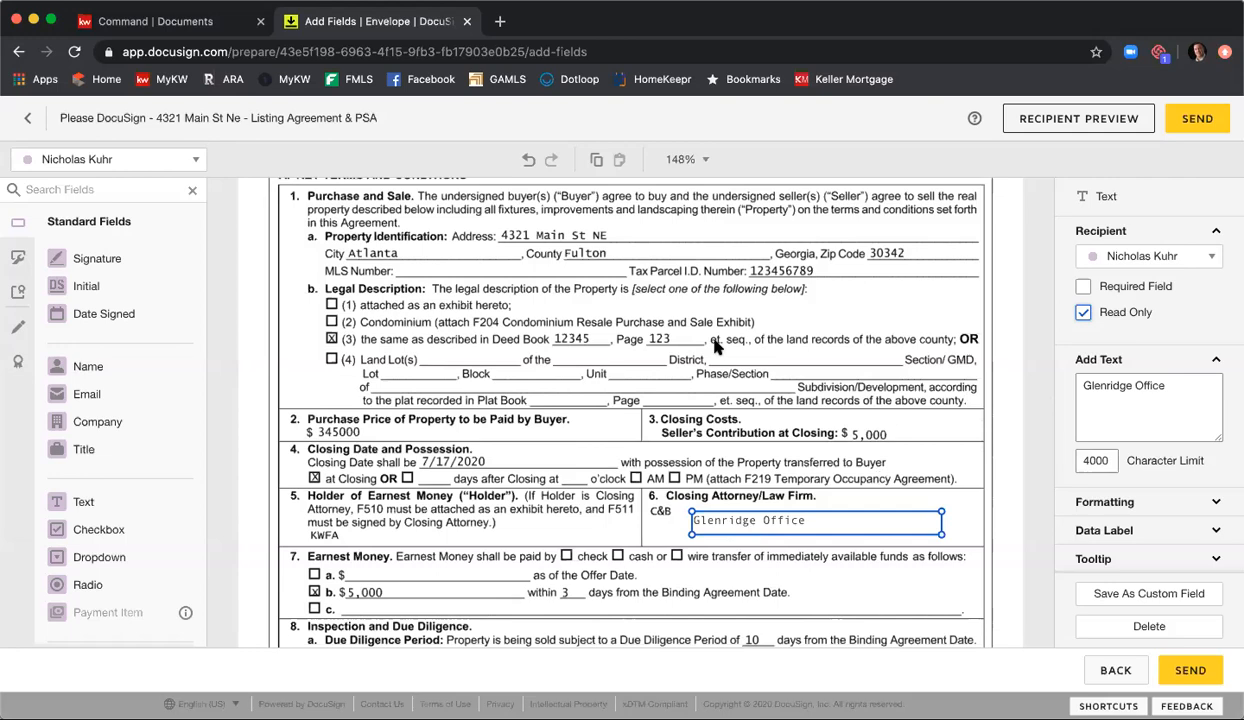
Step: Place a Full Name field for the Listing Agent on the copyright notice blank on page 1 of the Purchase and Sale Agreement
scroll(683, 327, down, 4)
scroll(685, 327, down, 4)
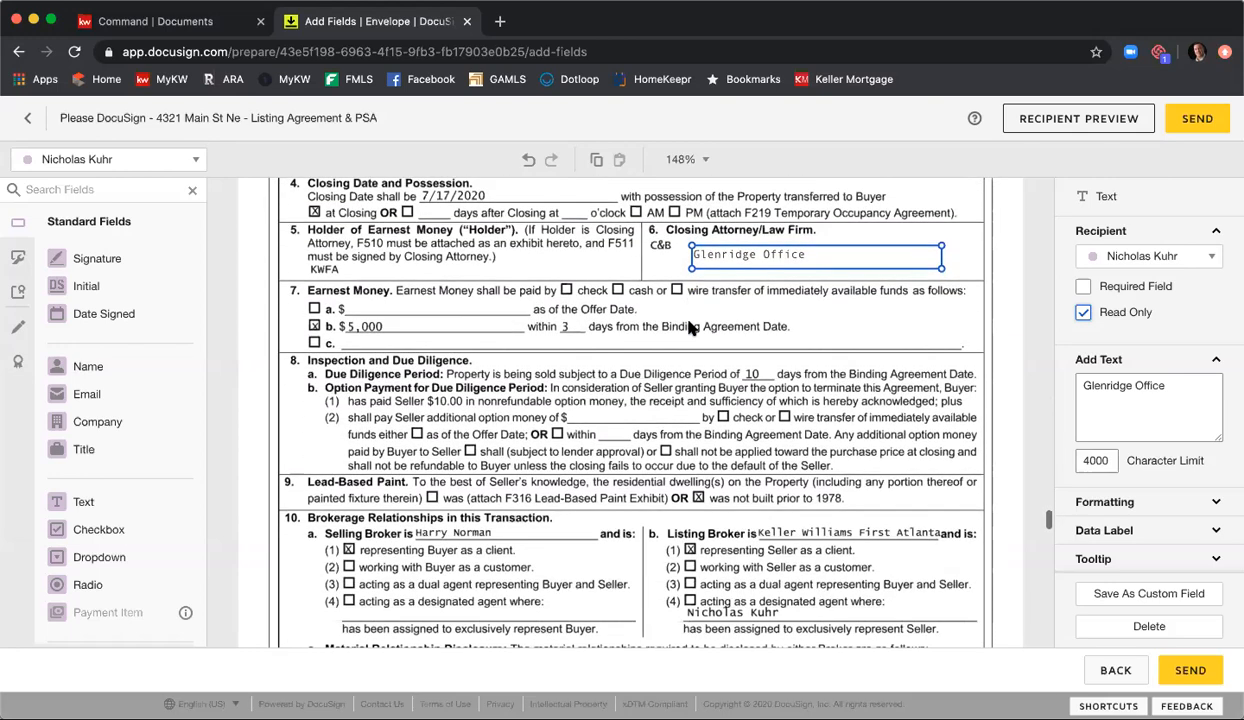
scroll(690, 327, down, 2)
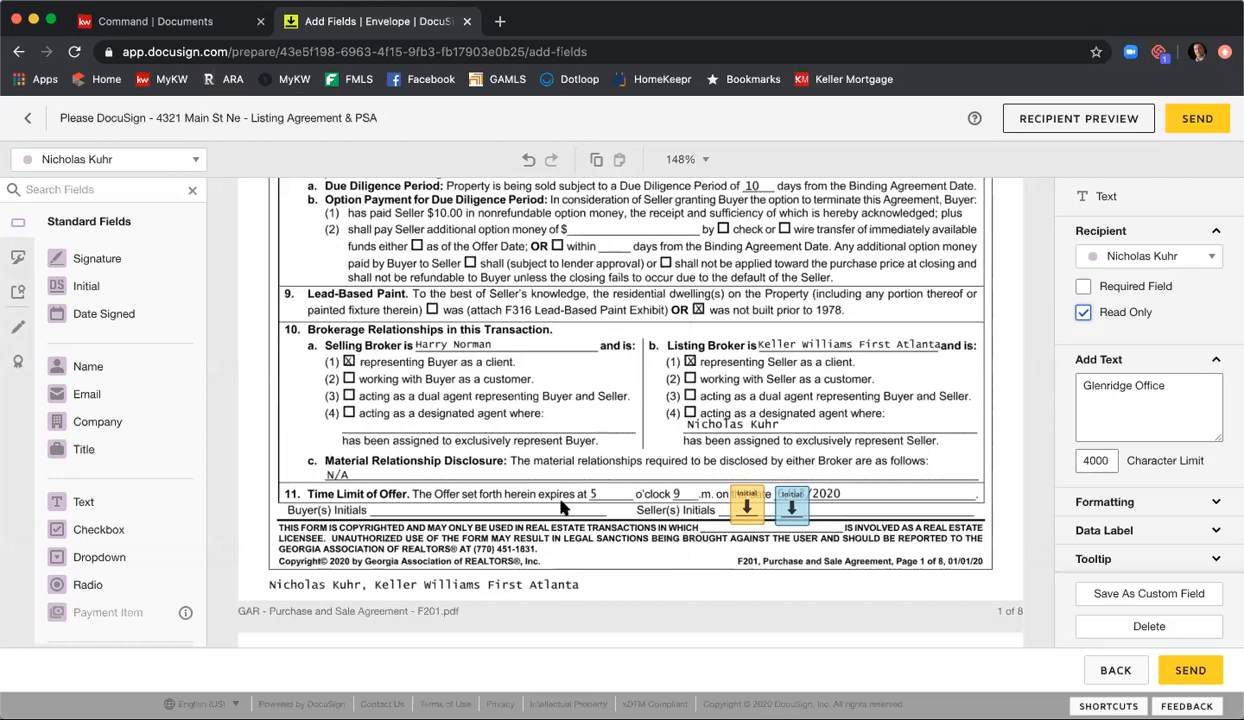
drag(58, 378, 745, 527)
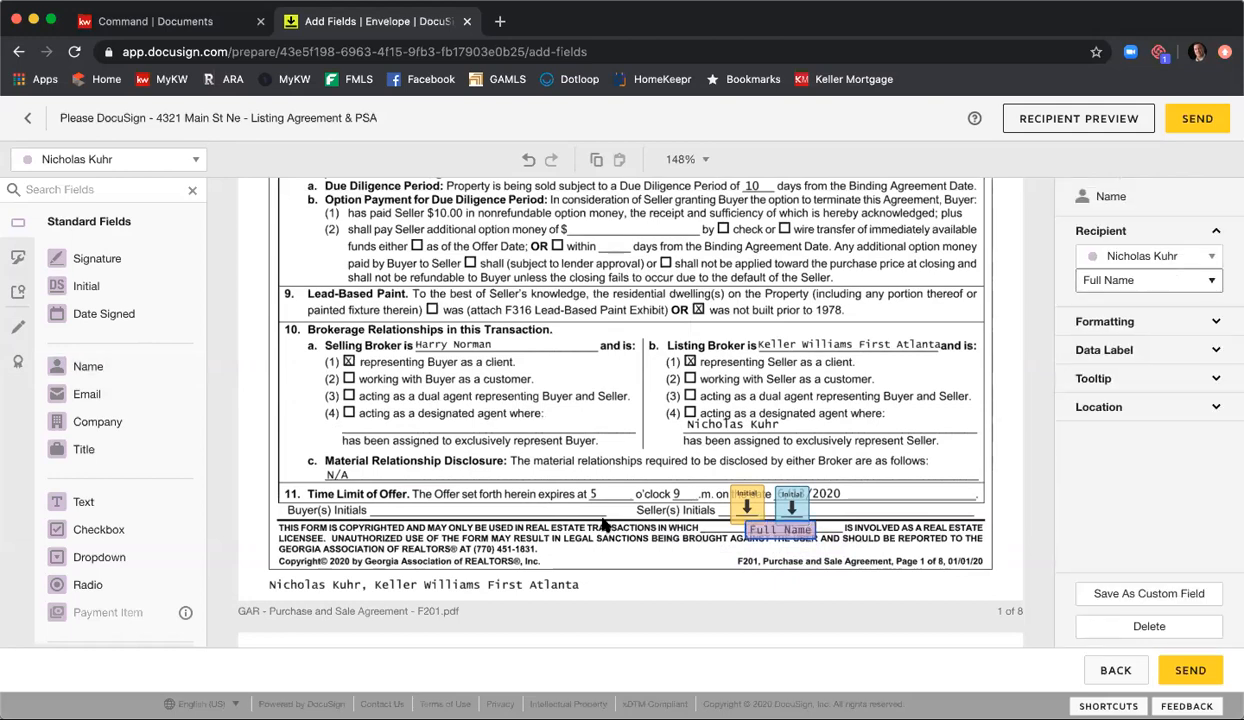
Step: Draw a markup line across the first seller's e-mail address on page 8 of the Purchase and Sale Agreement
scroll(603, 522, down, 5)
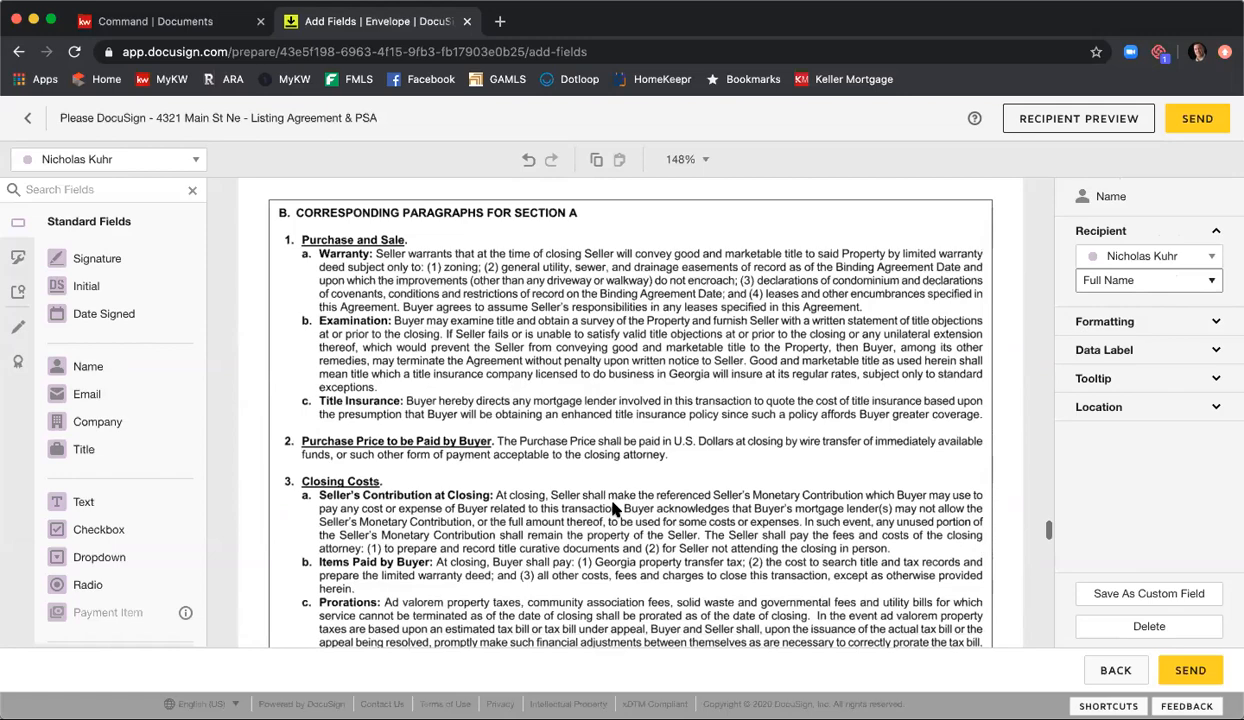
scroll(619, 505, down, 11)
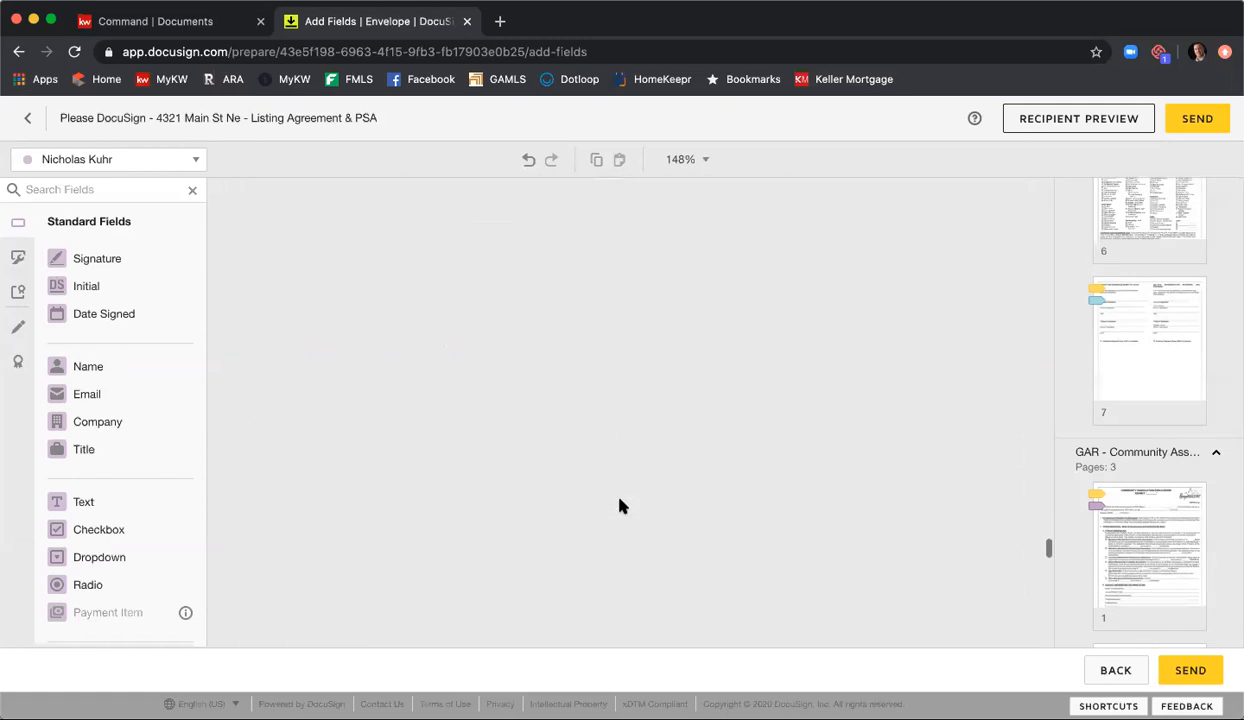
scroll(1110, 450, down, 4)
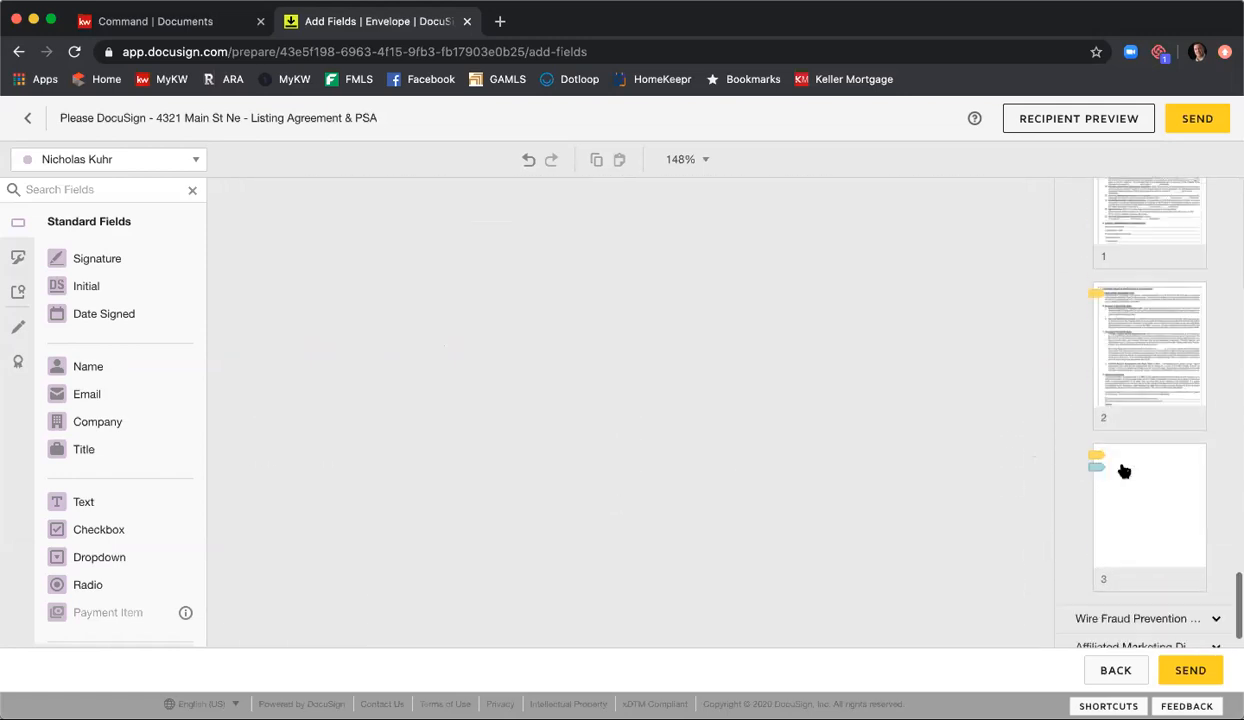
scroll(1152, 528, down, 5)
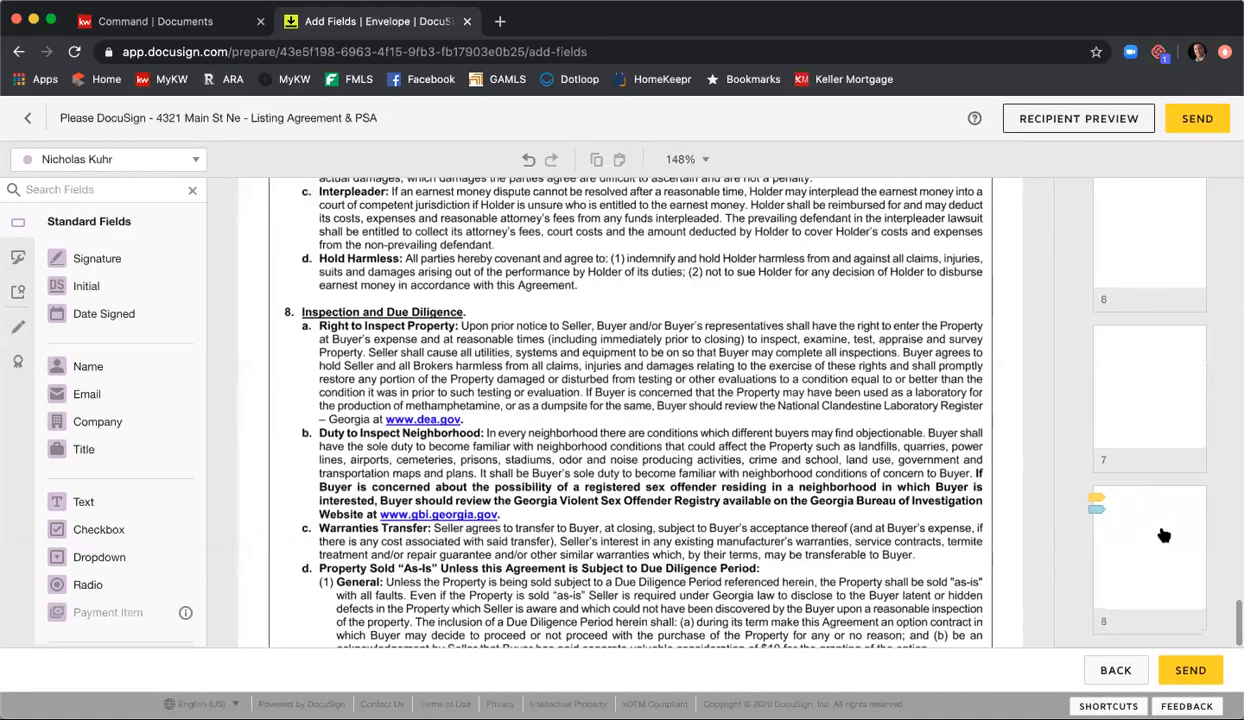
click(1158, 534)
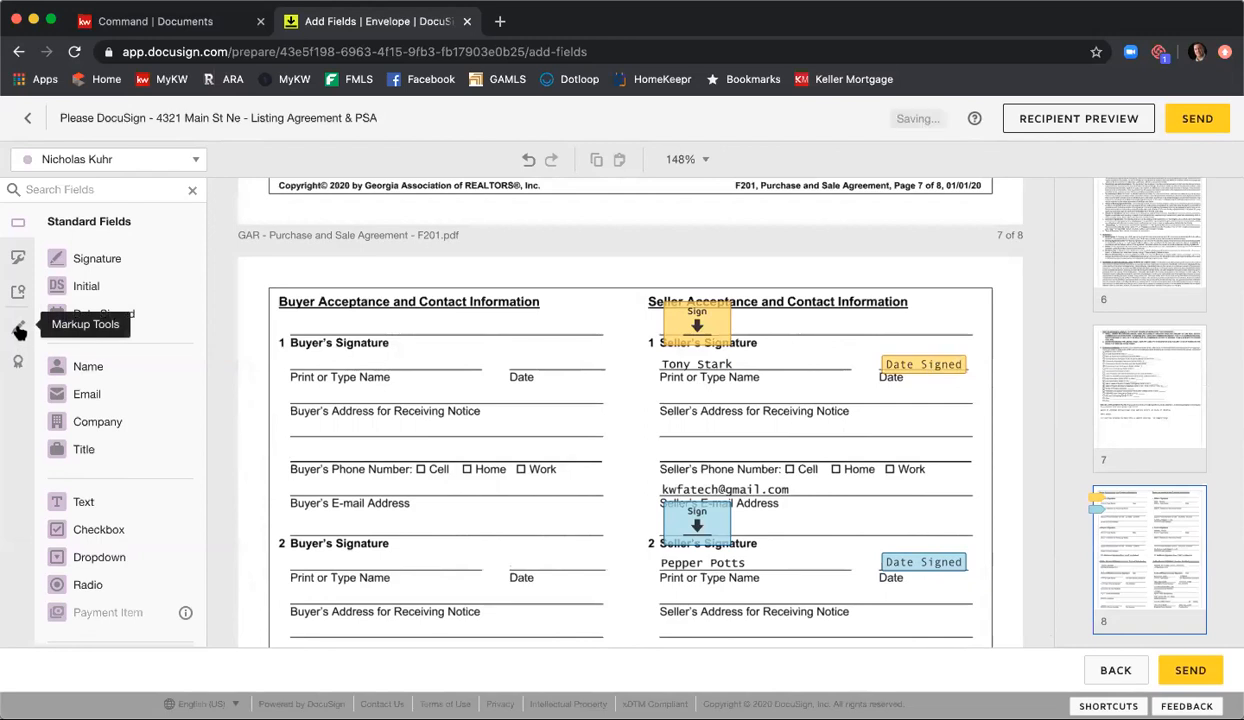
click(19, 330)
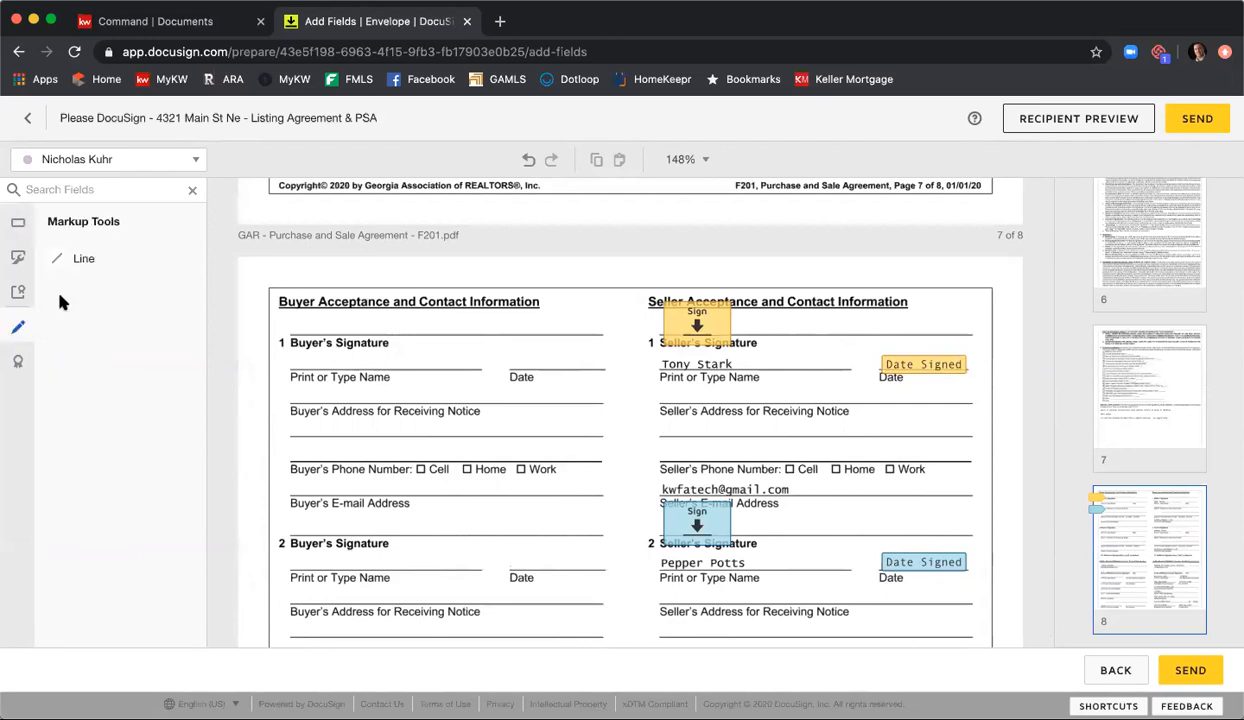
click(79, 263)
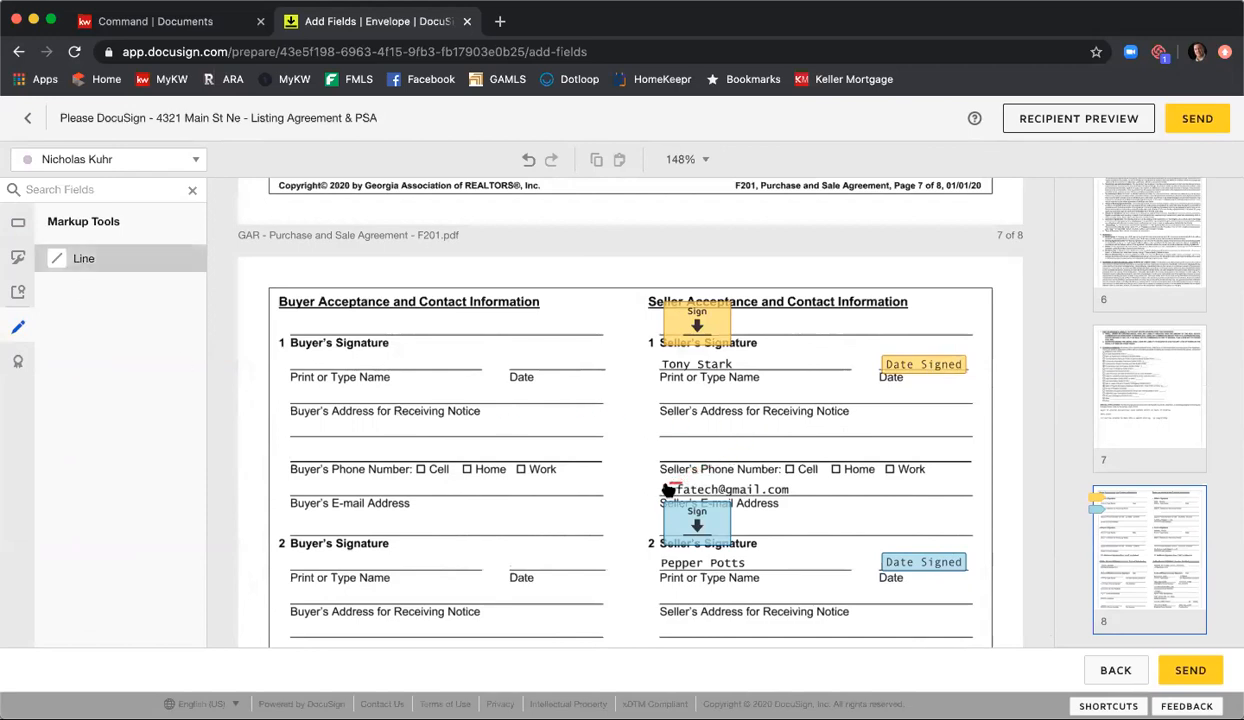
drag(661, 489, 797, 487)
click(798, 487)
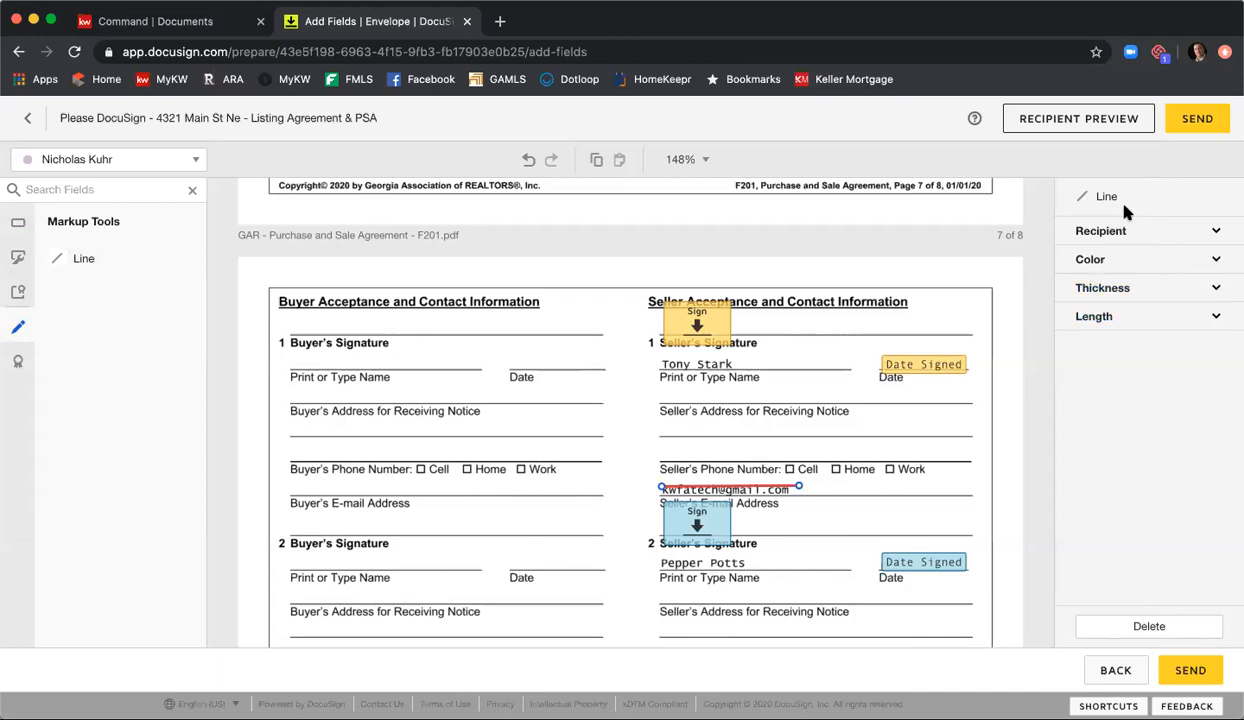
Step: Make the markup line black with a thickness of 10 and shift it down to cover the first seller's e-mail address
click(1126, 259)
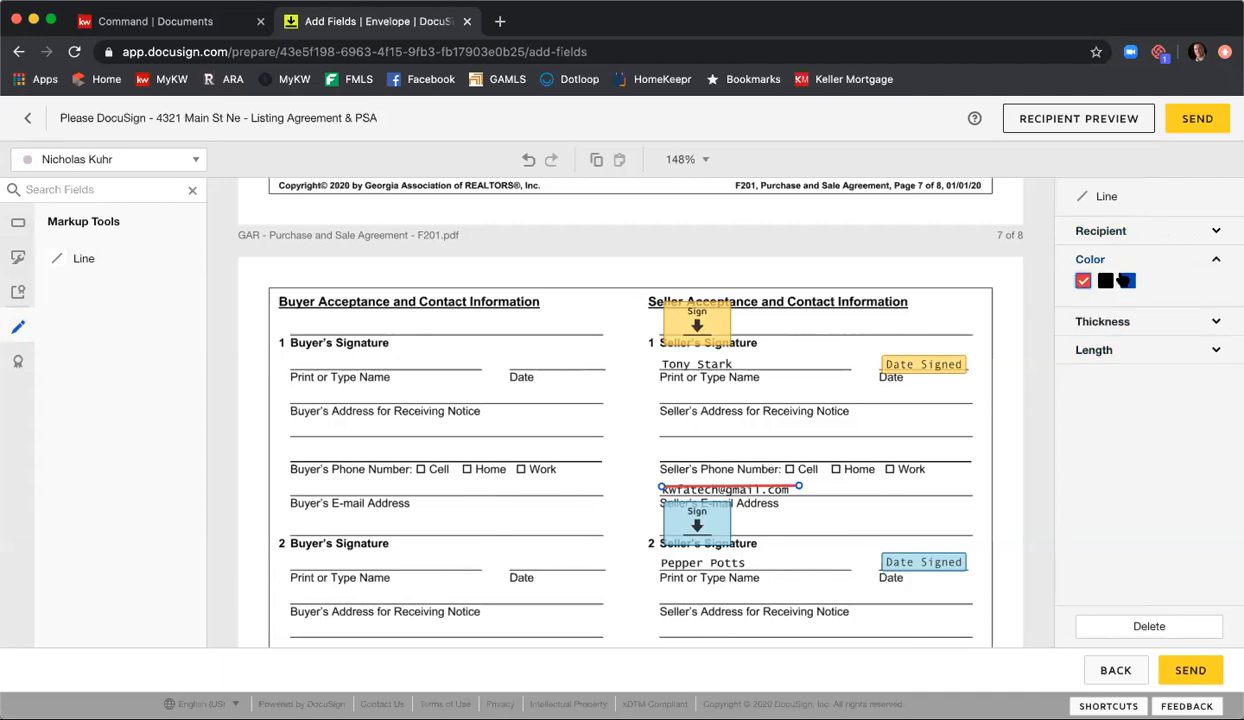
click(1105, 281)
click(1110, 320)
double_click(1088, 346)
text(2)
key(Up)
key(Up)
key(Up)
key(Up)
key(Up)
key(Up)
key(Up)
key(Up)
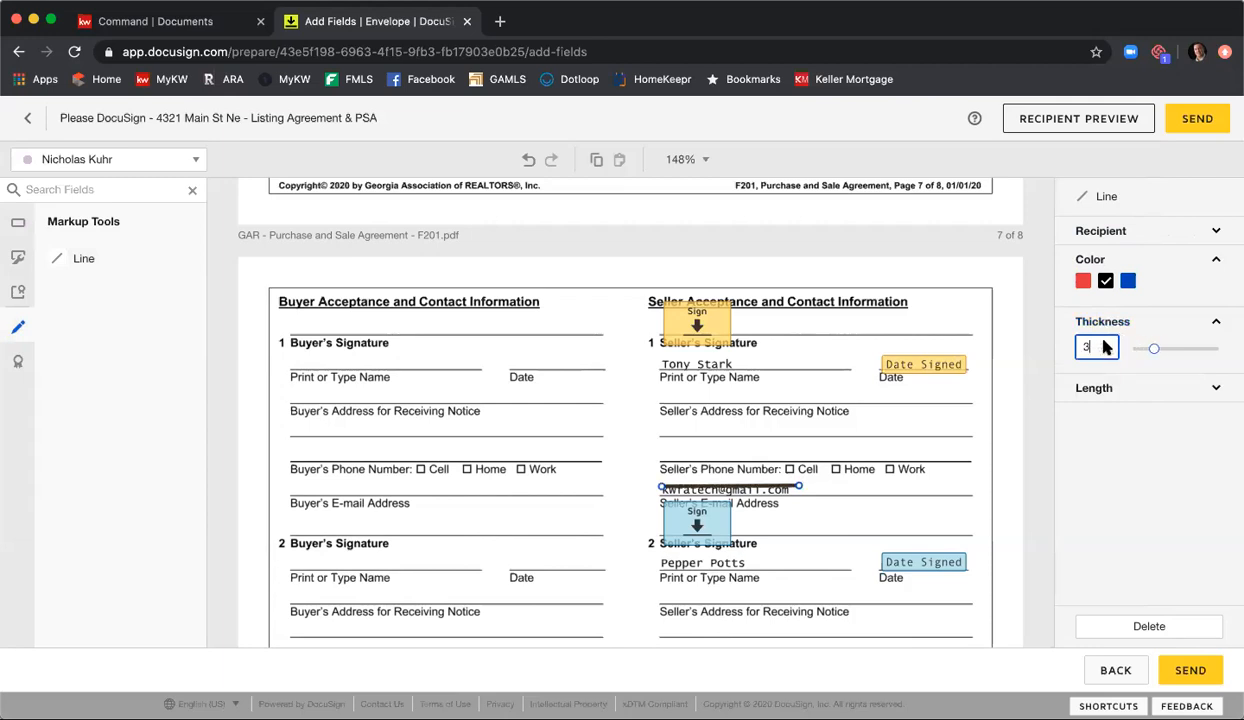
click(772, 490)
drag(773, 490, 774, 492)
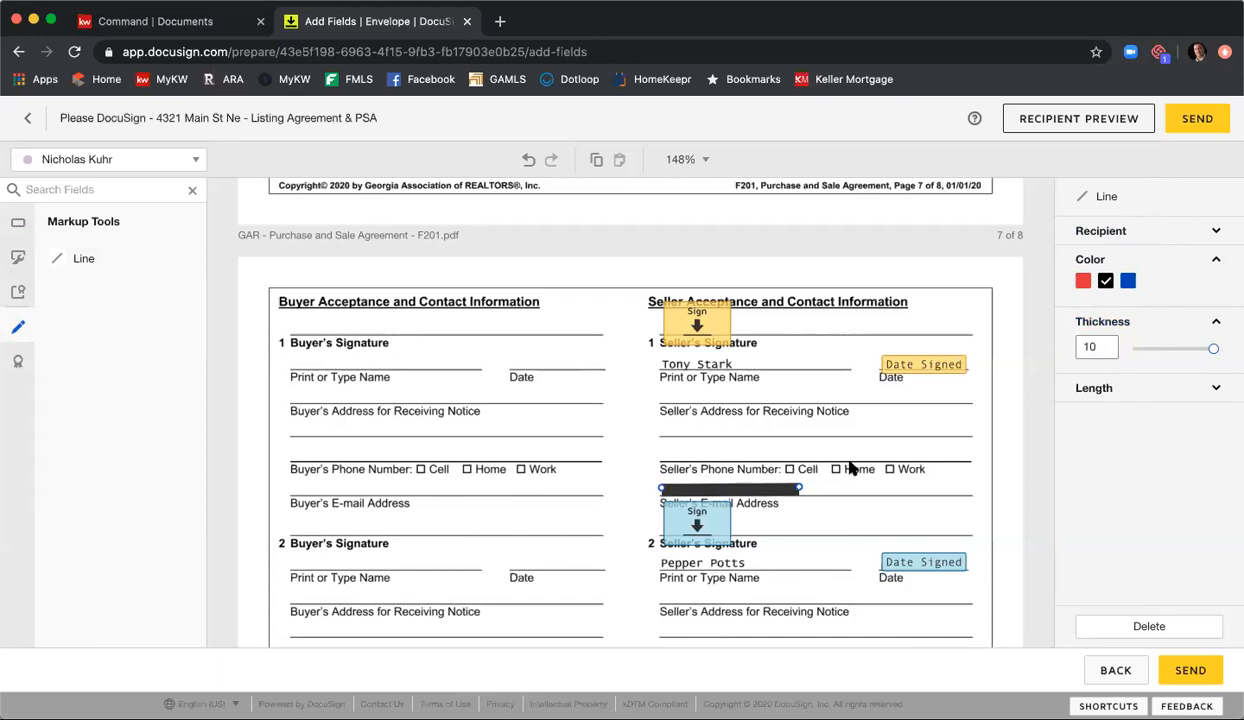
Step: Duplicate the black markup line covering the first seller's e-mail address on page 8 of the Purchase and Sale Agreement
scroll(813, 410, down, 1)
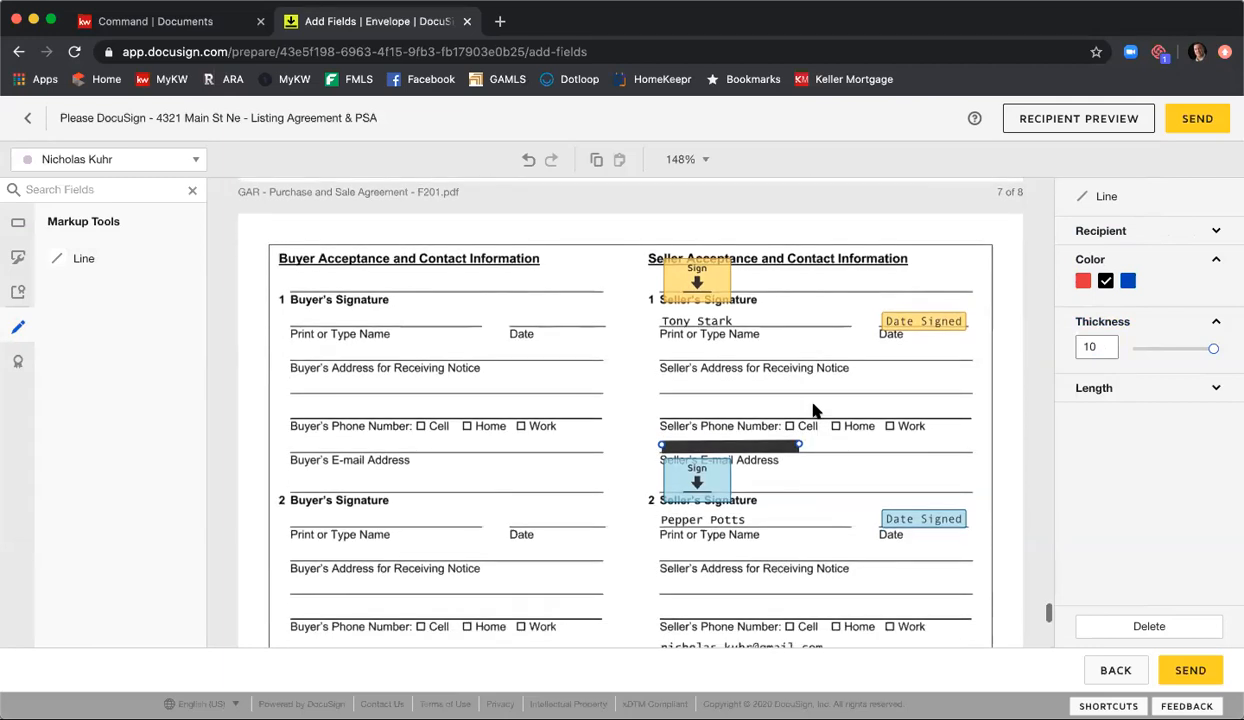
click(814, 409)
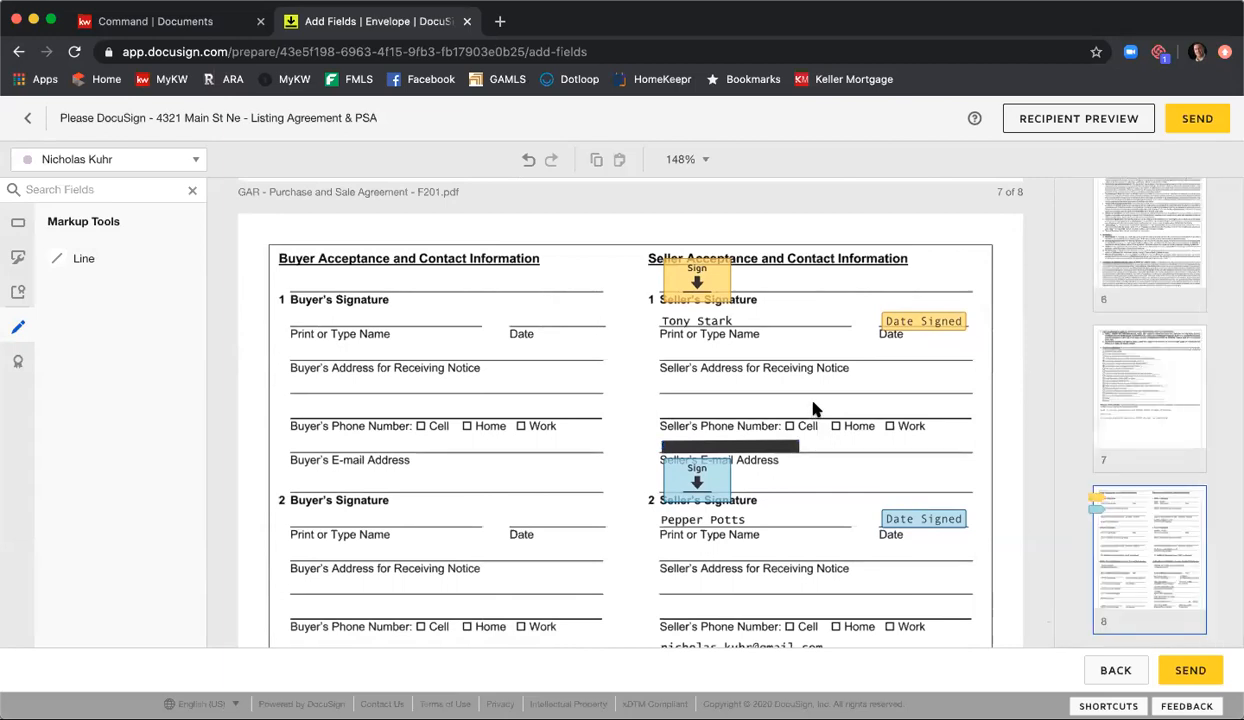
click(776, 447)
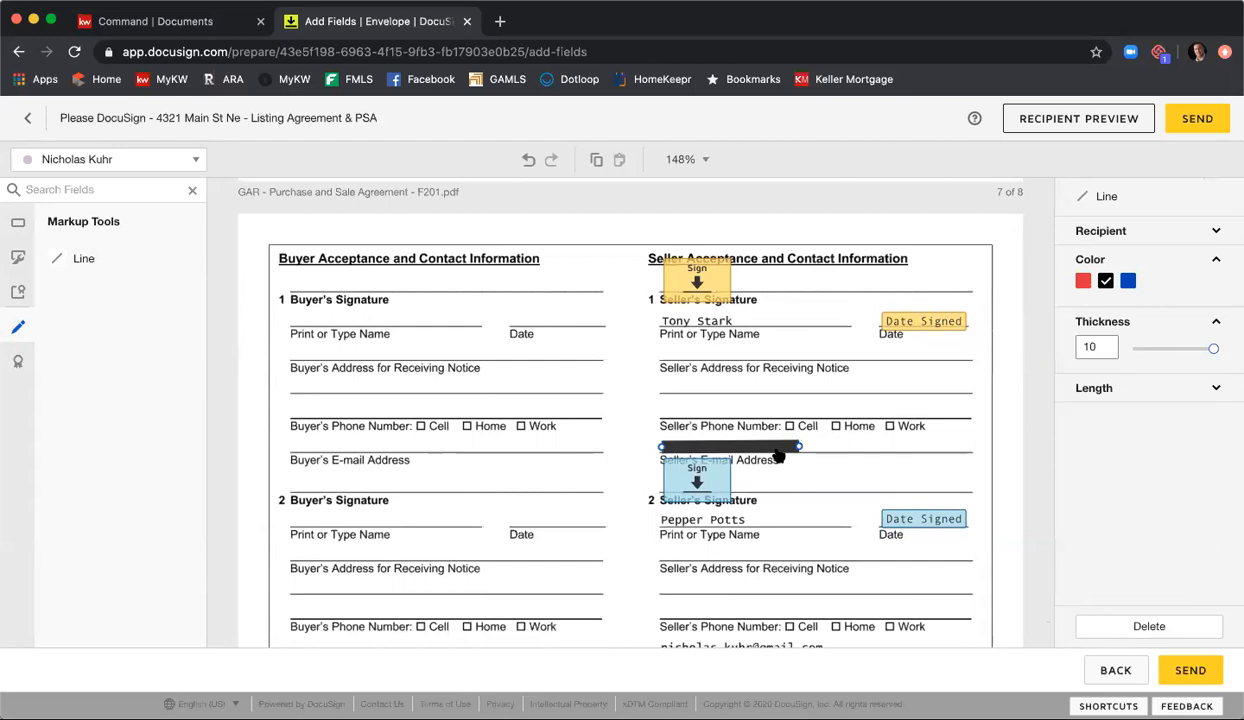
key(ctrl+c)
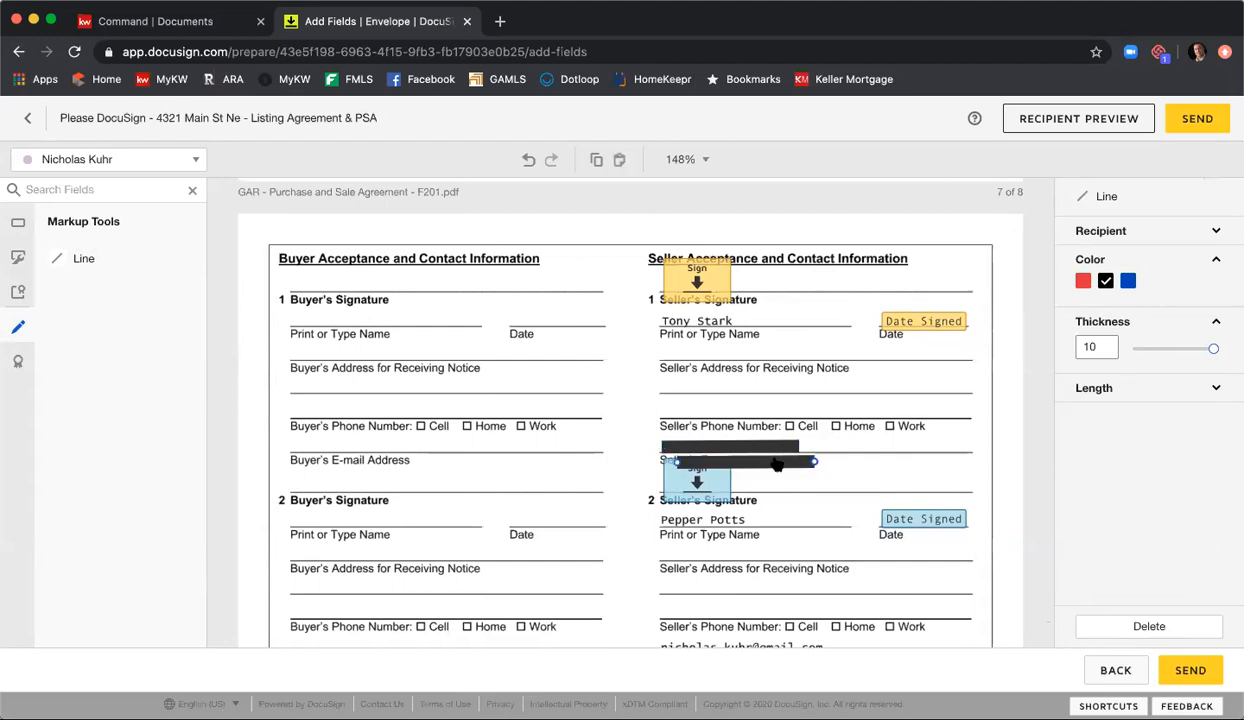
key(ctrl+v)
Step: Move the duplicated black line over the second seller's e-mail address and lengthen it to cover the whole address
drag(762, 459, 766, 560)
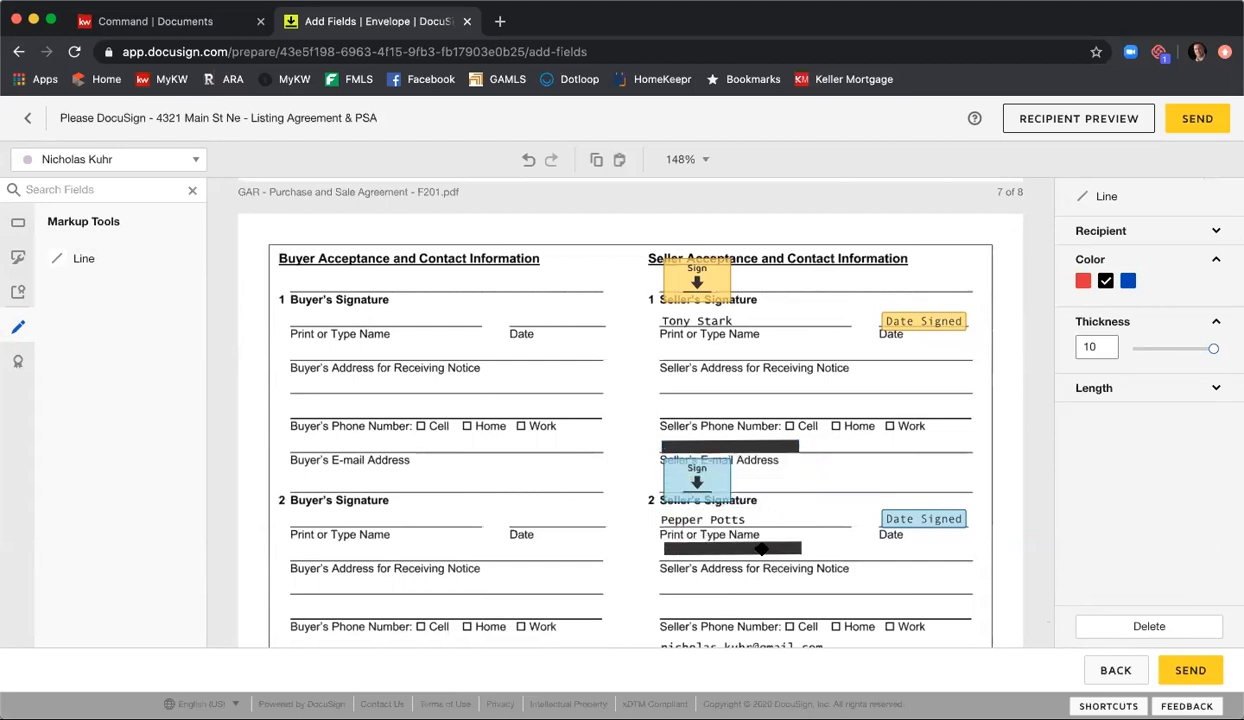
scroll(769, 550, down, 2)
drag(738, 458, 830, 558)
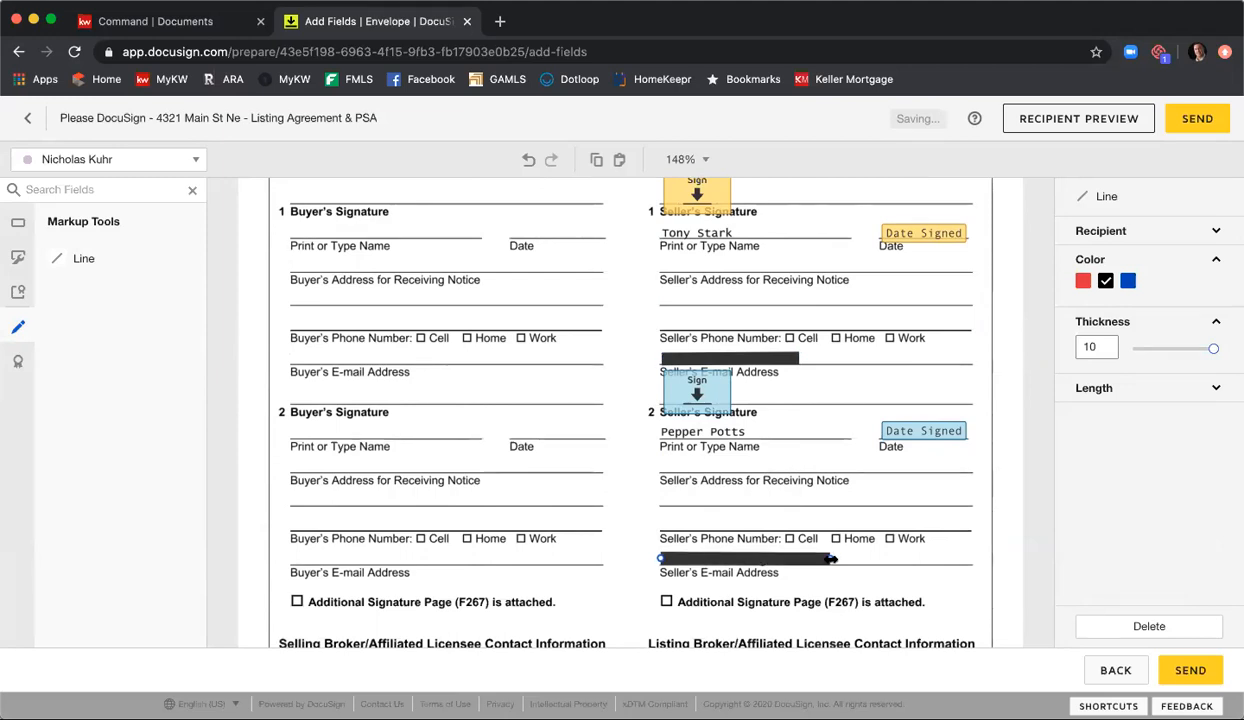
click(911, 543)
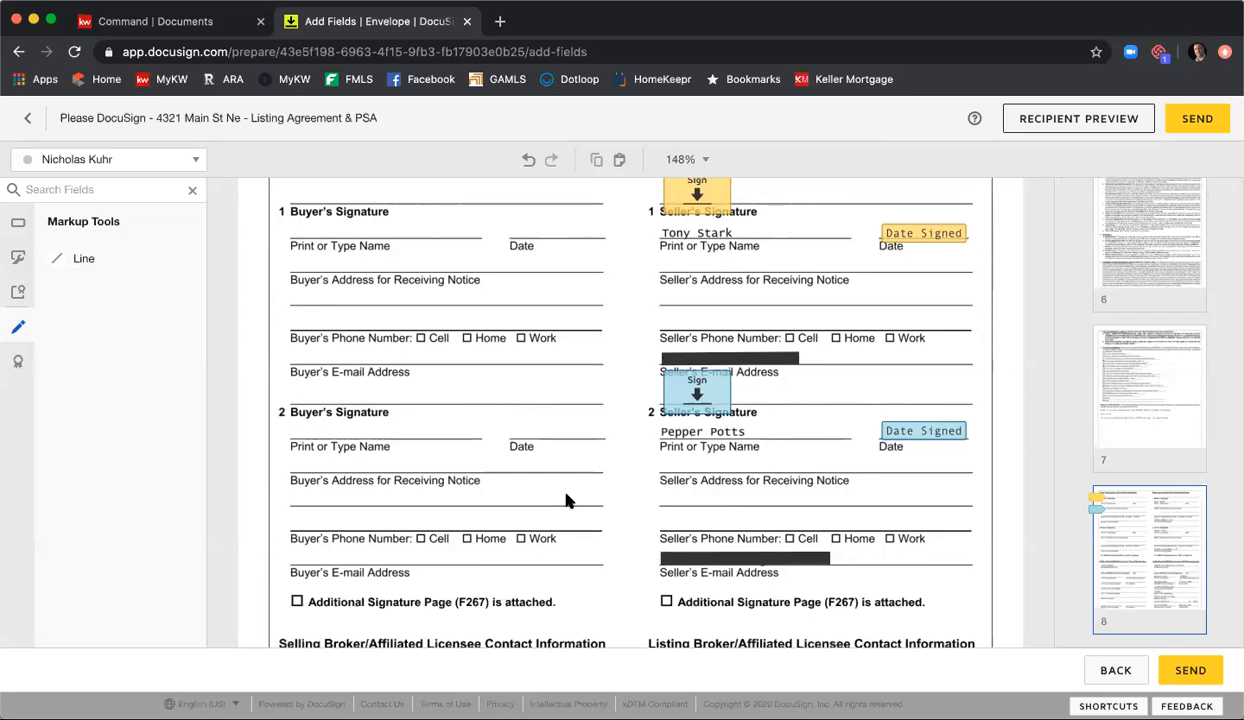
Step: Place Signature and Date Signed fields for the listing agent on the Listing Broker signature and date lines of page 8
scroll(562, 503, up, 2)
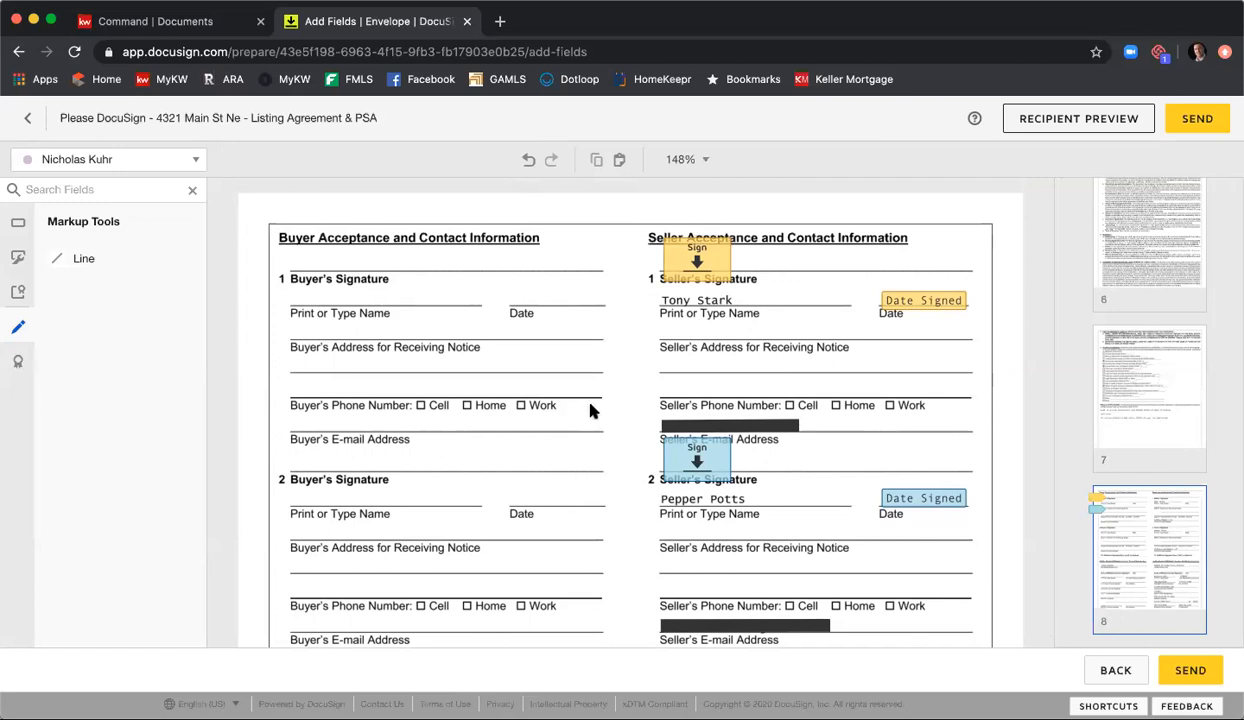
scroll(633, 397, down, 6)
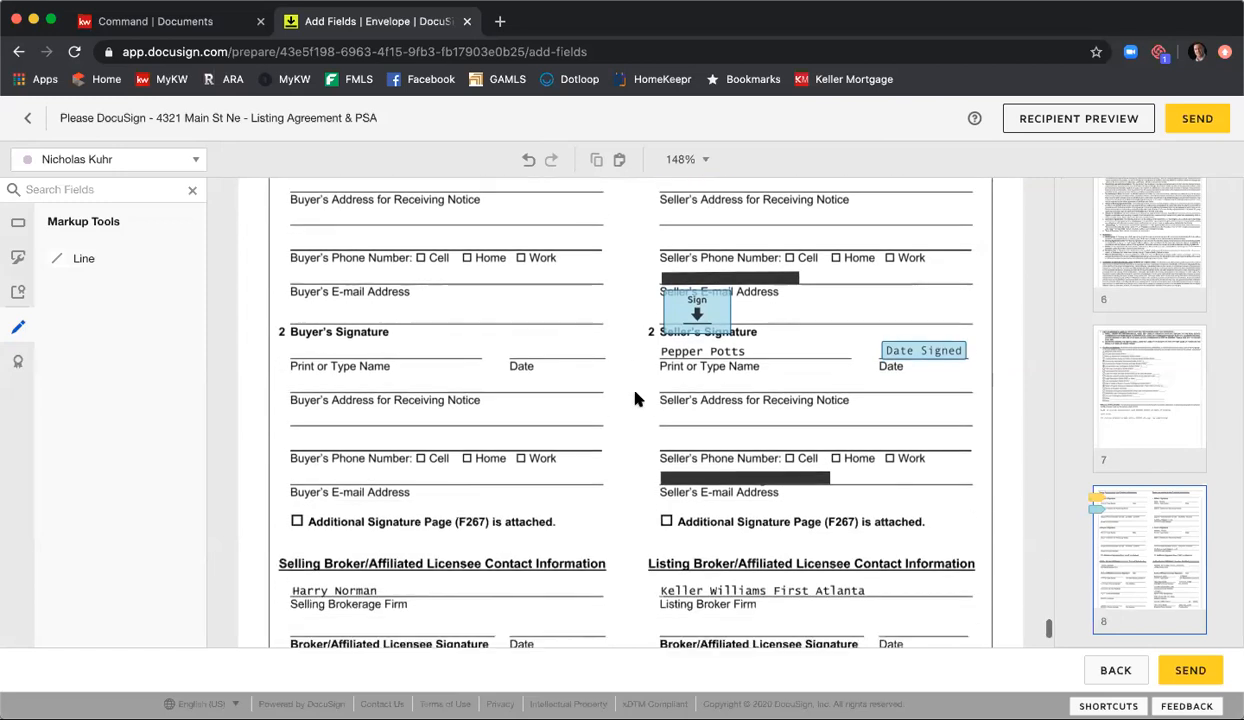
scroll(634, 398, down, 2)
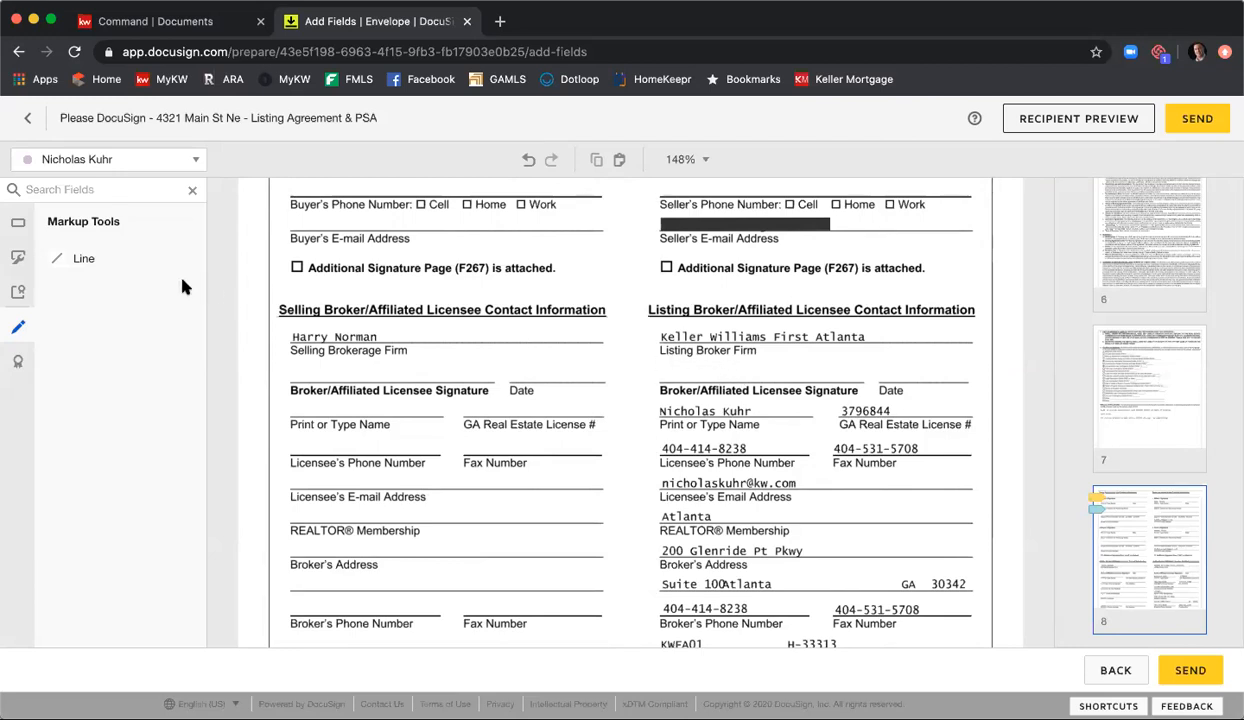
click(18, 226)
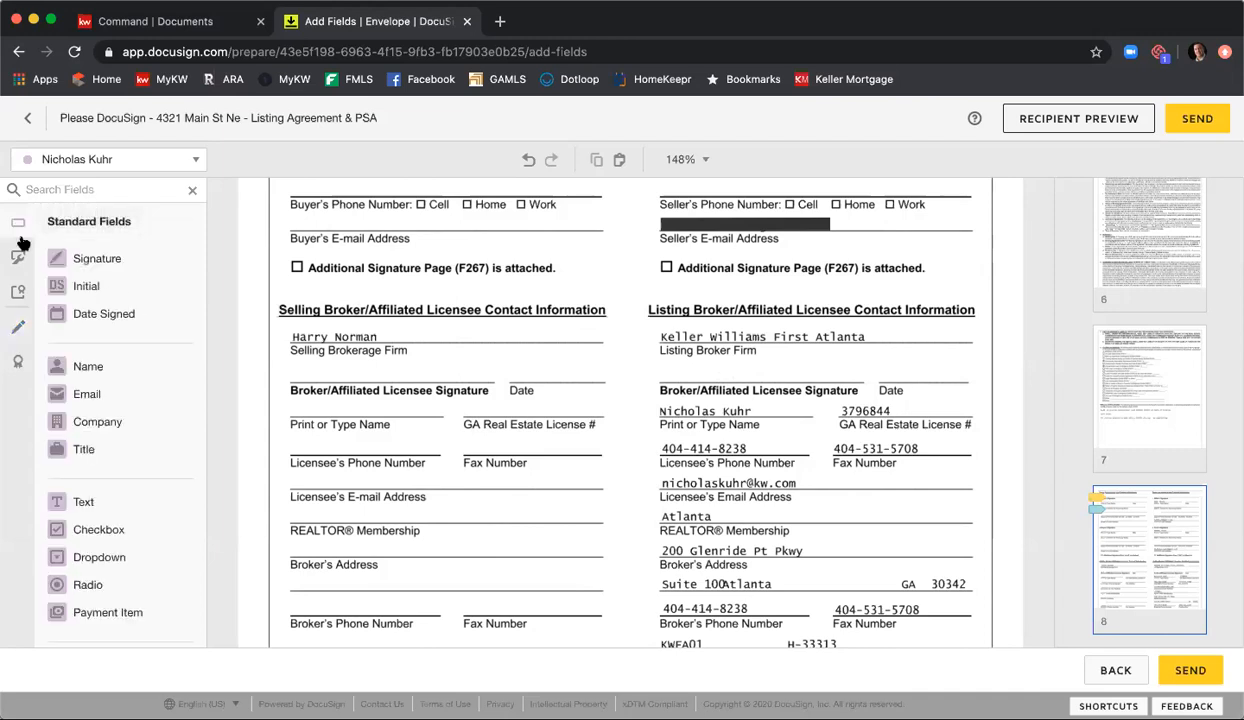
mouse_move(155, 274)
mouse_down()
mouse_move(640, 315)
mouse_move(667, 356)
mouse_up()
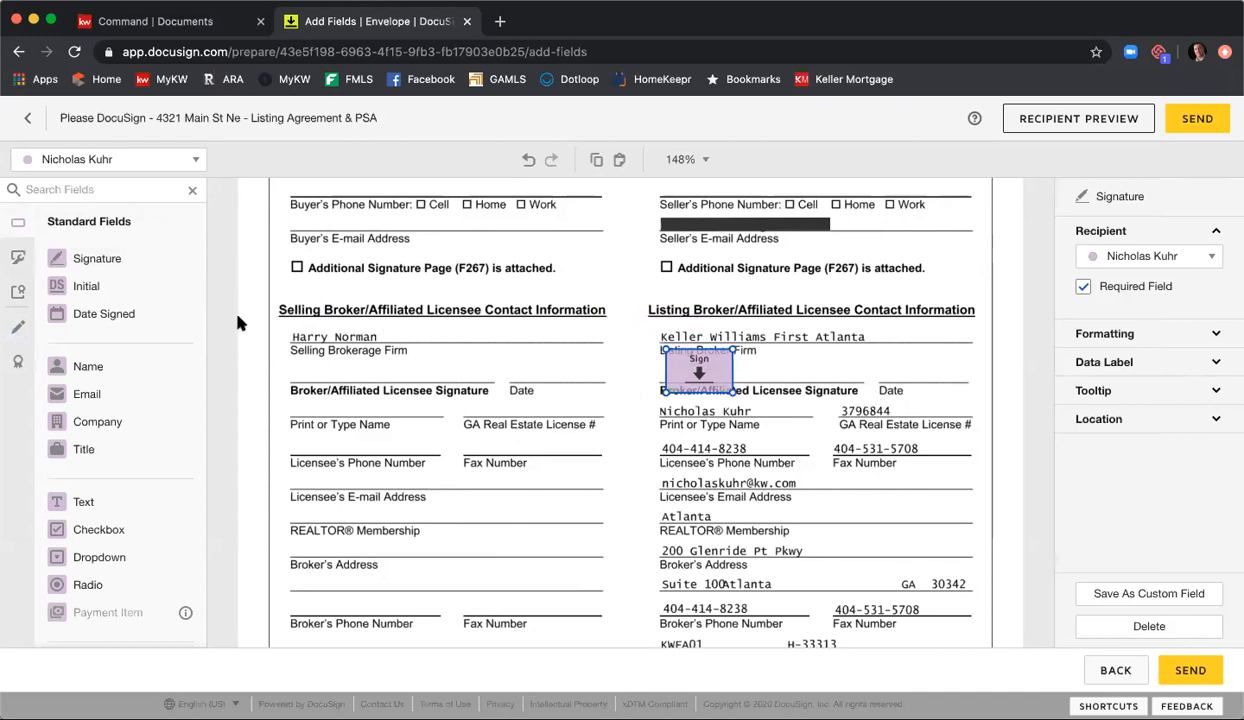
drag(105, 317, 881, 368)
click(835, 428)
Step: Place a Date Signed field for the listing agent on the acceptance date blank on page 8 of the Exclusive Seller Listing Agreement
scroll(835, 425, down, 4)
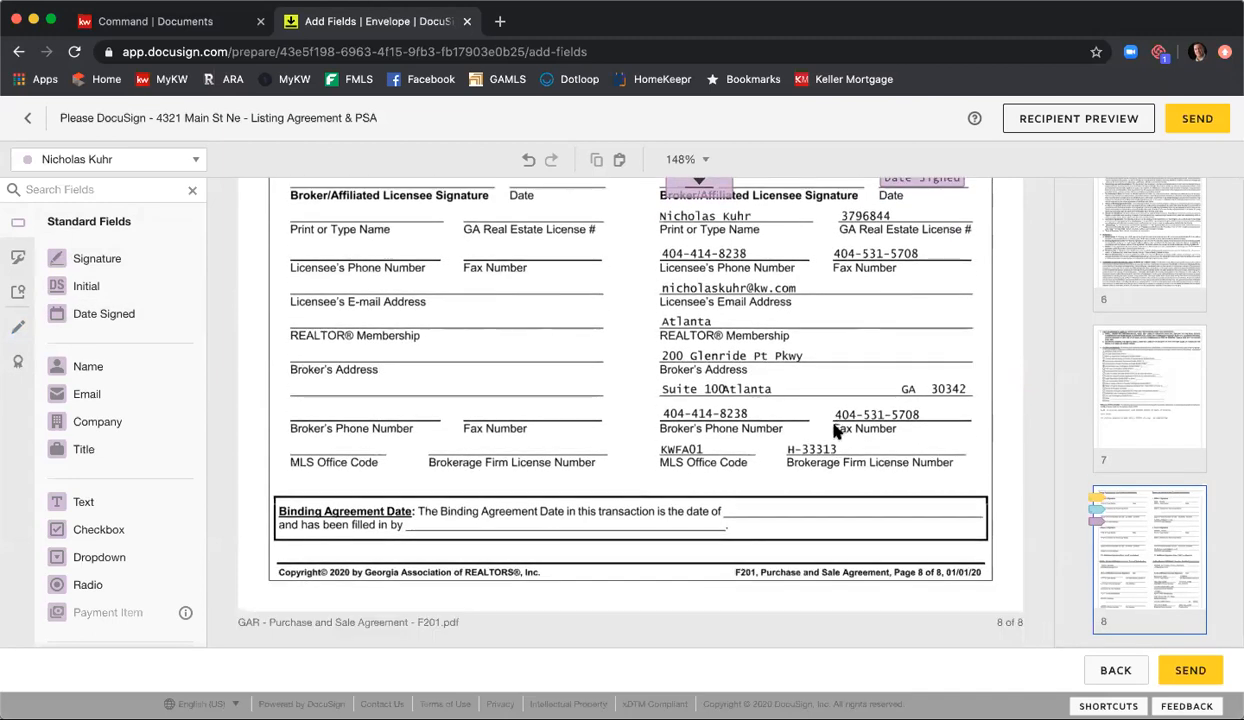
scroll(833, 422, up, 2)
scroll(835, 430, up, 10)
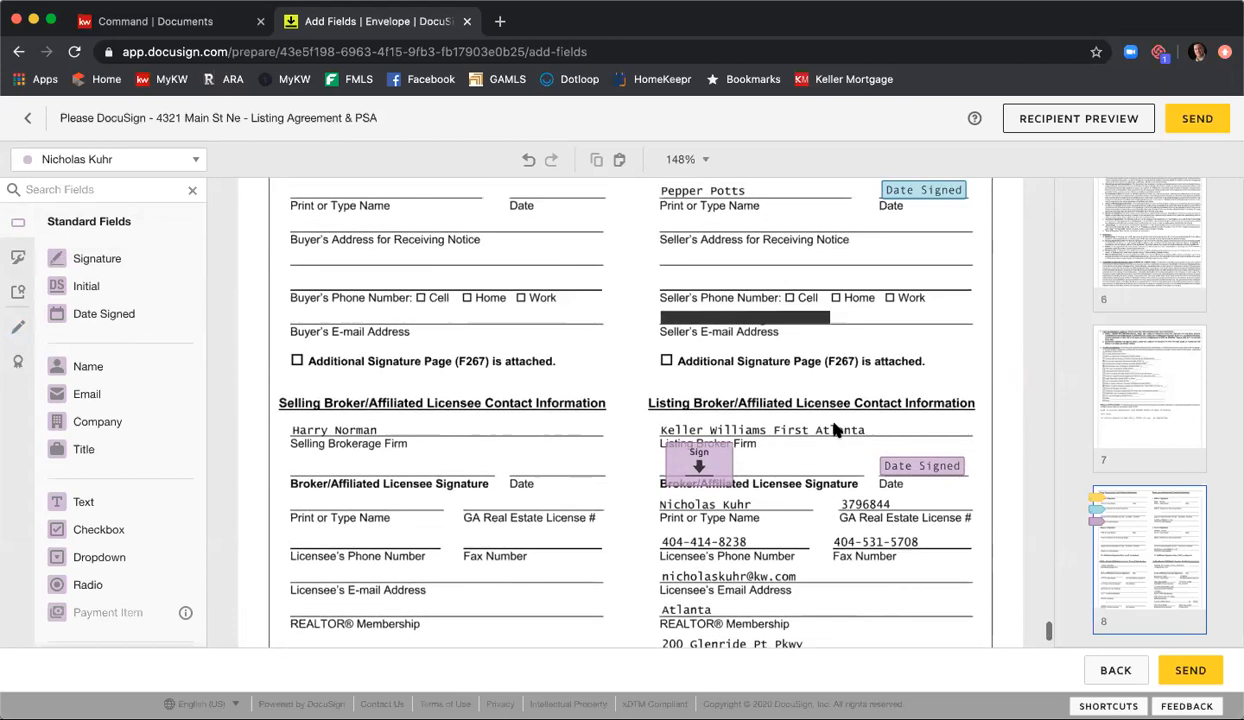
scroll(838, 428, up, 1)
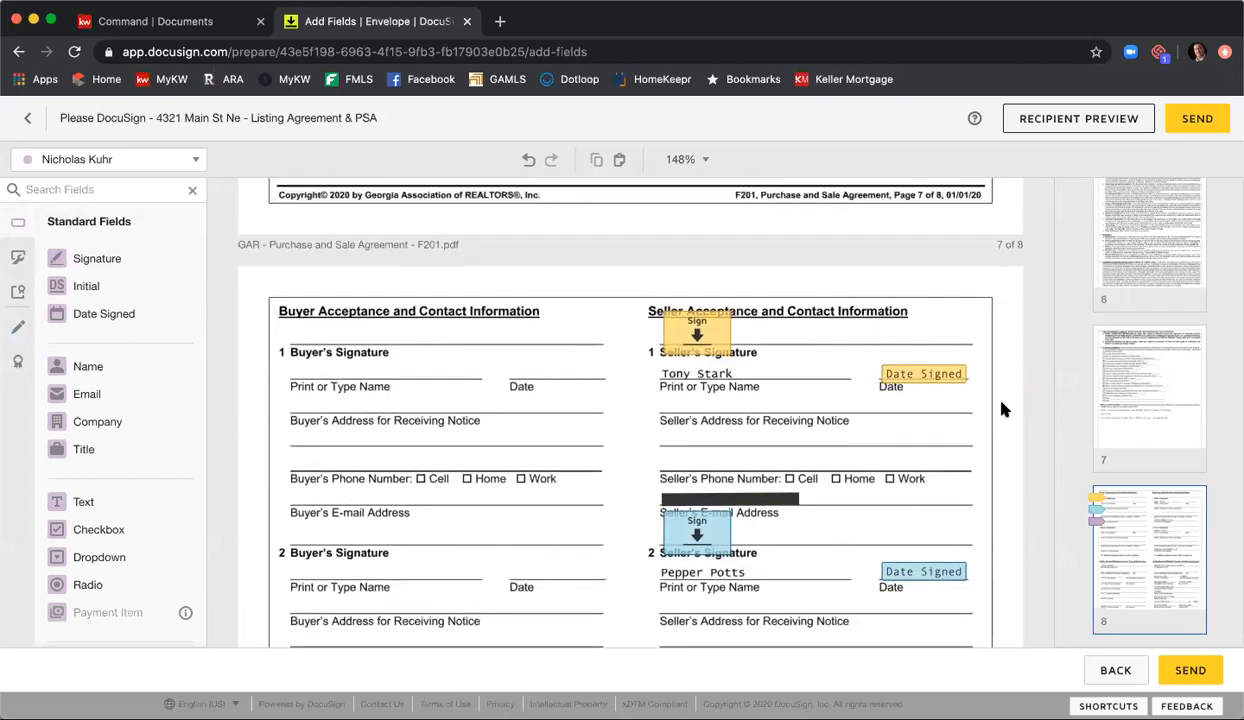
scroll(1163, 430, up, 3)
scroll(1163, 430, up, 15)
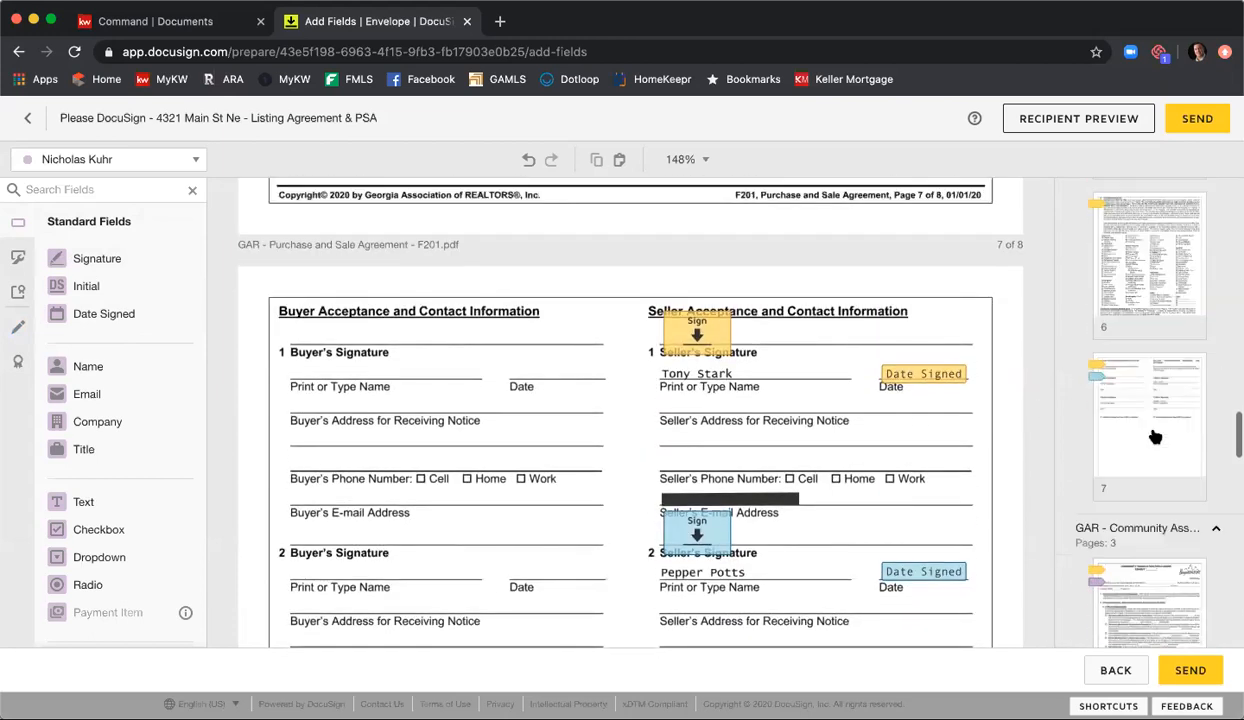
scroll(1160, 435, up, 10)
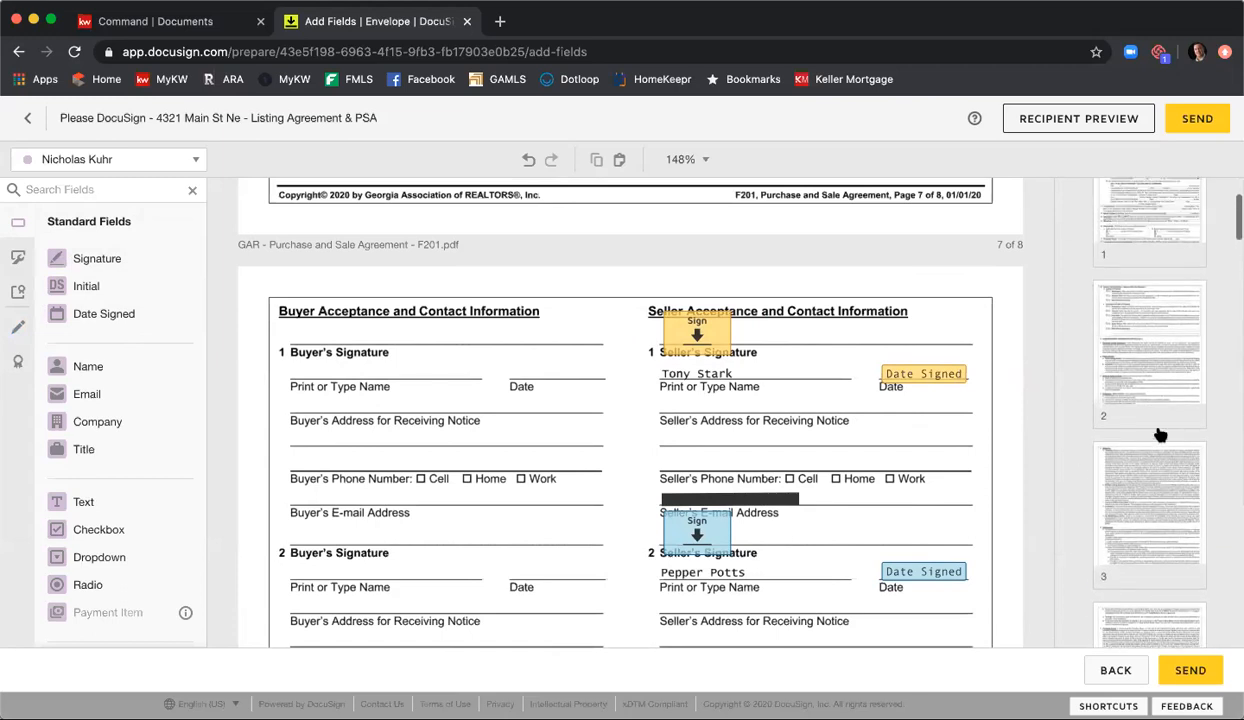
scroll(1165, 433, down, 10)
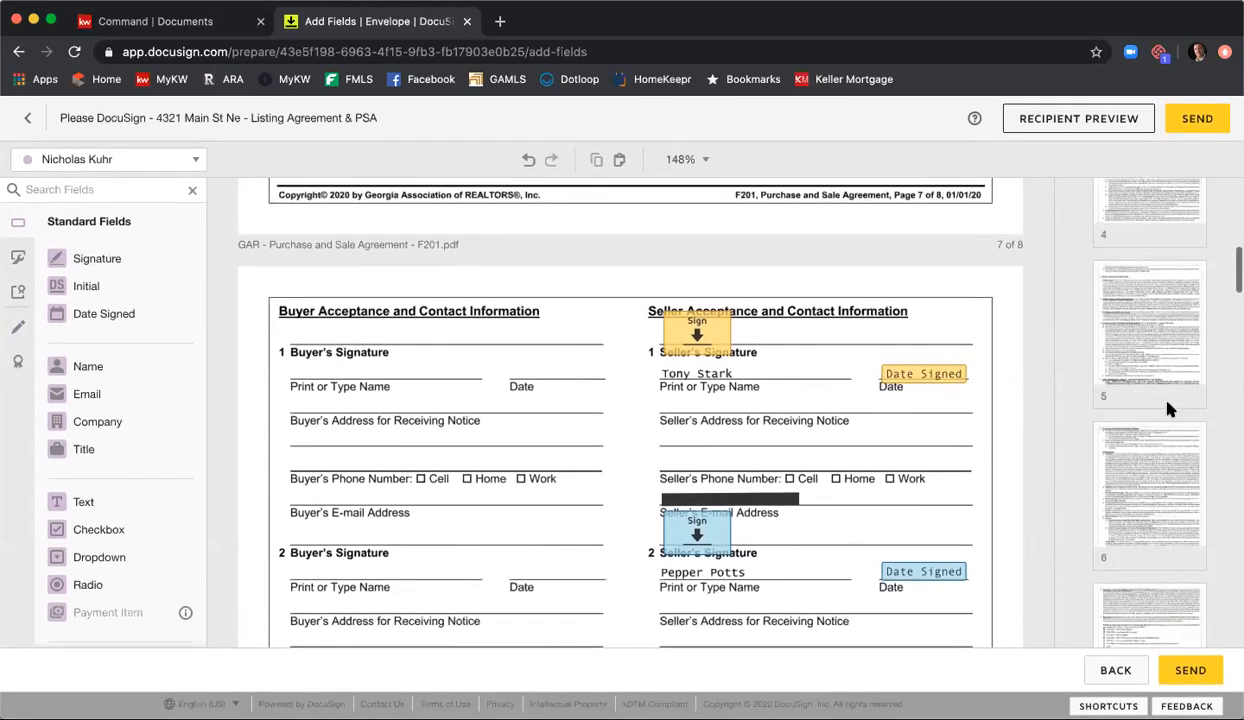
click(1163, 410)
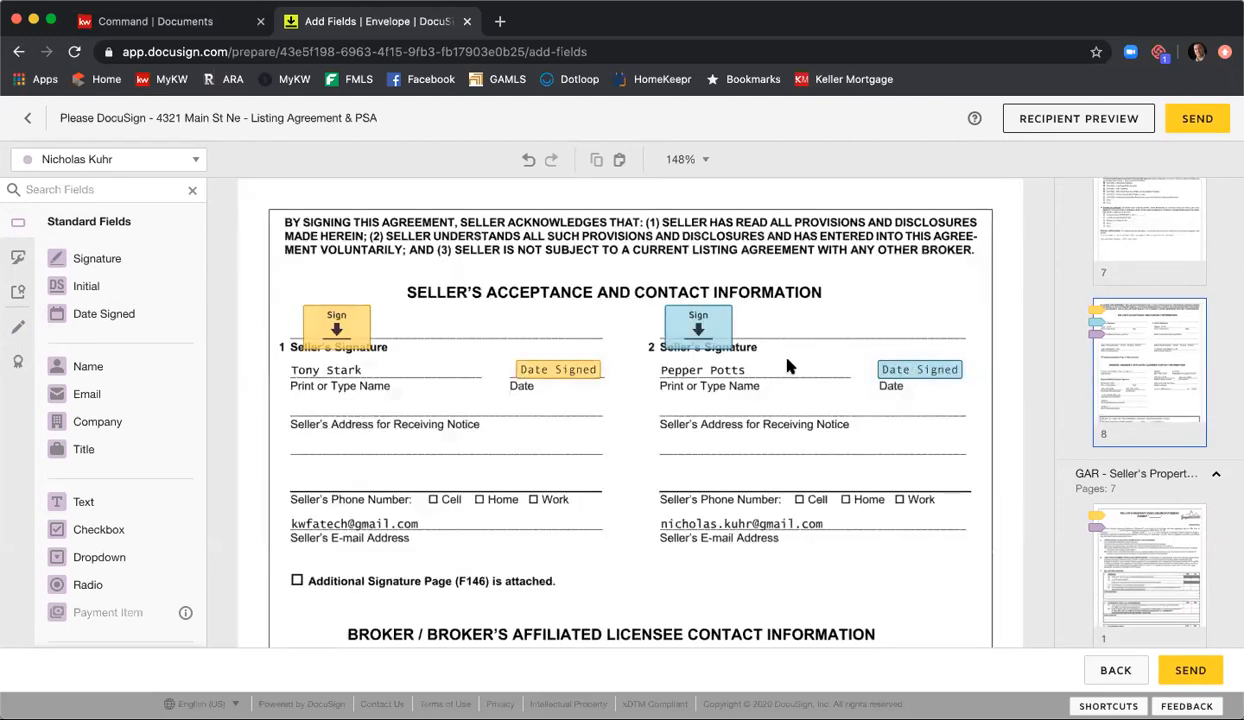
scroll(786, 361, down, 5)
scroll(793, 363, down, 3)
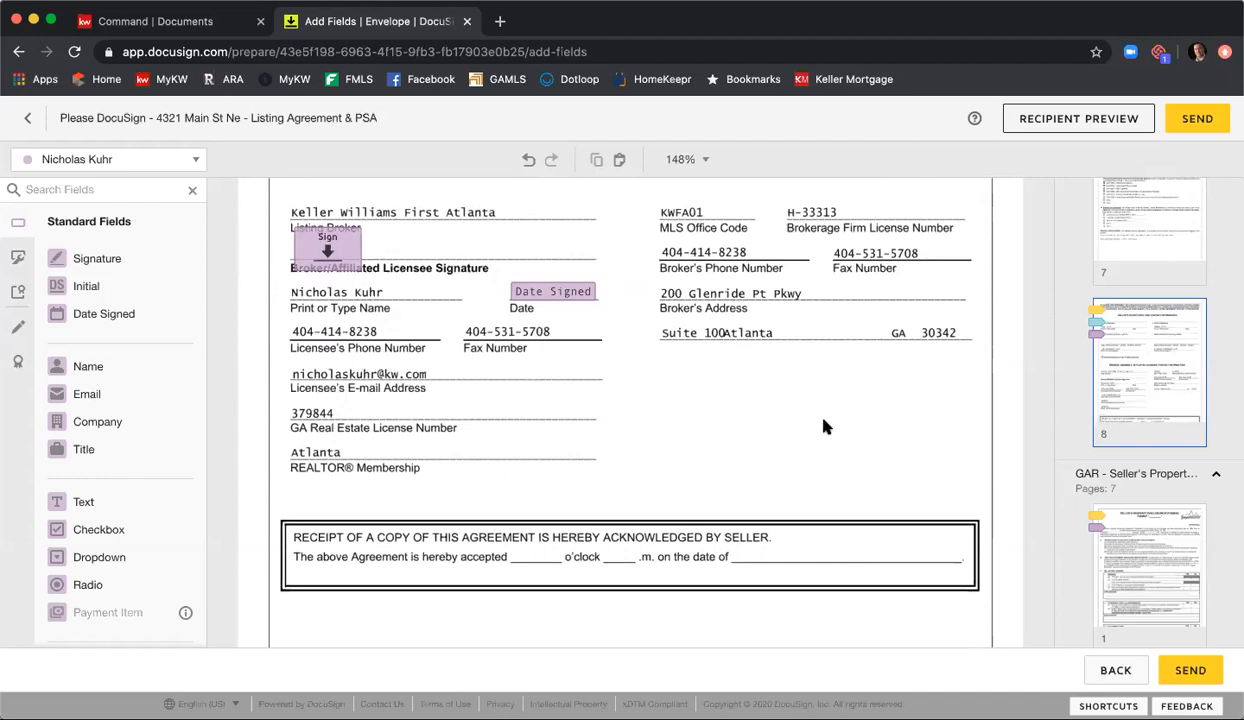
click(99, 326)
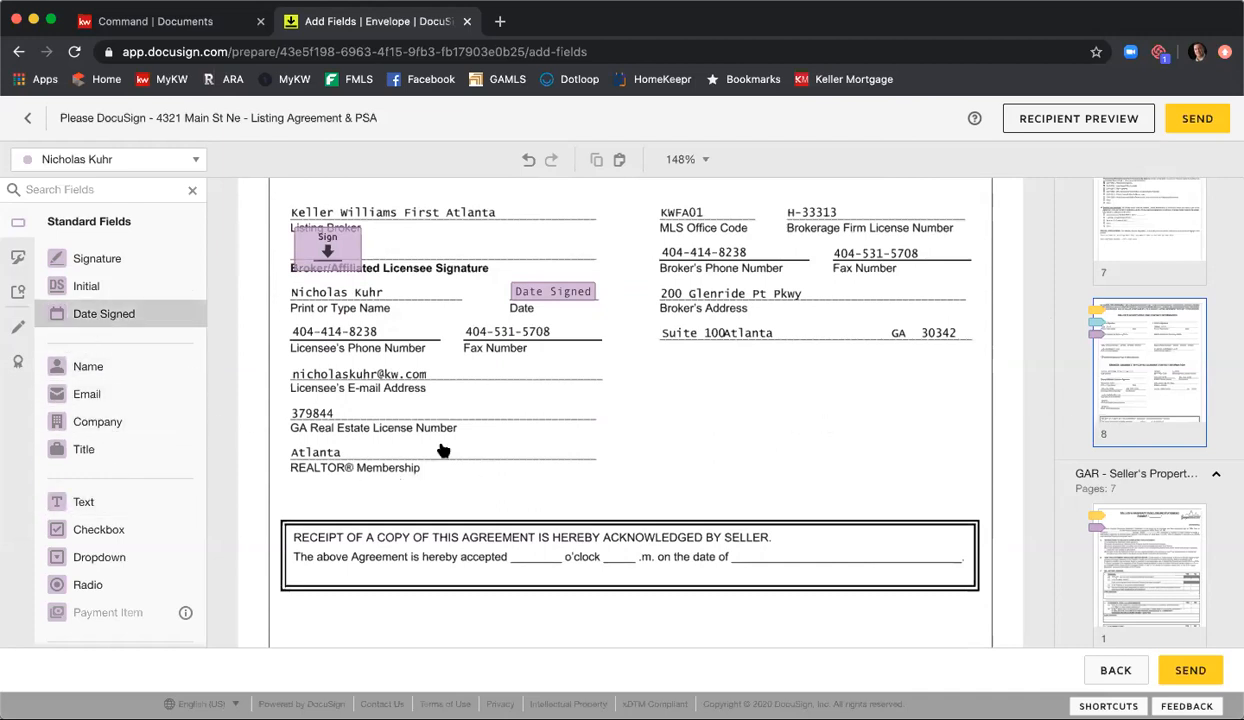
click(743, 550)
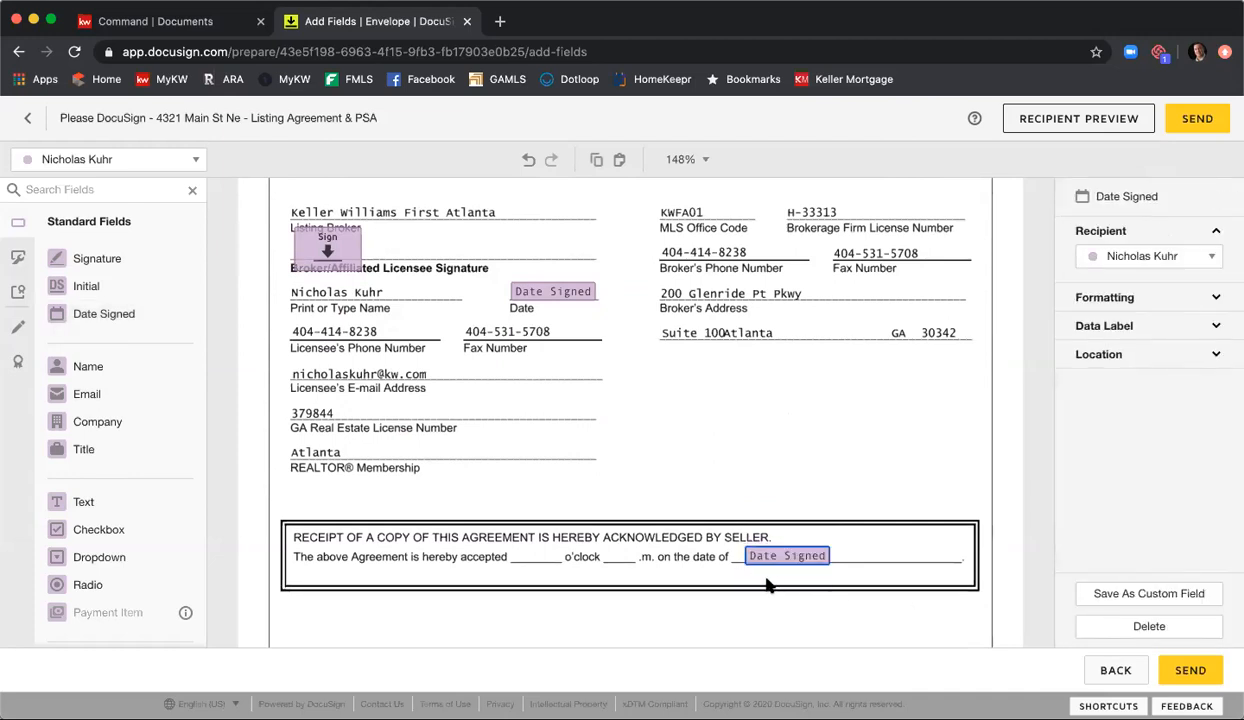
Step: Add a text field for the listing agent on the blank before "o'clock" and shrink it to fit the blank
click(70, 502)
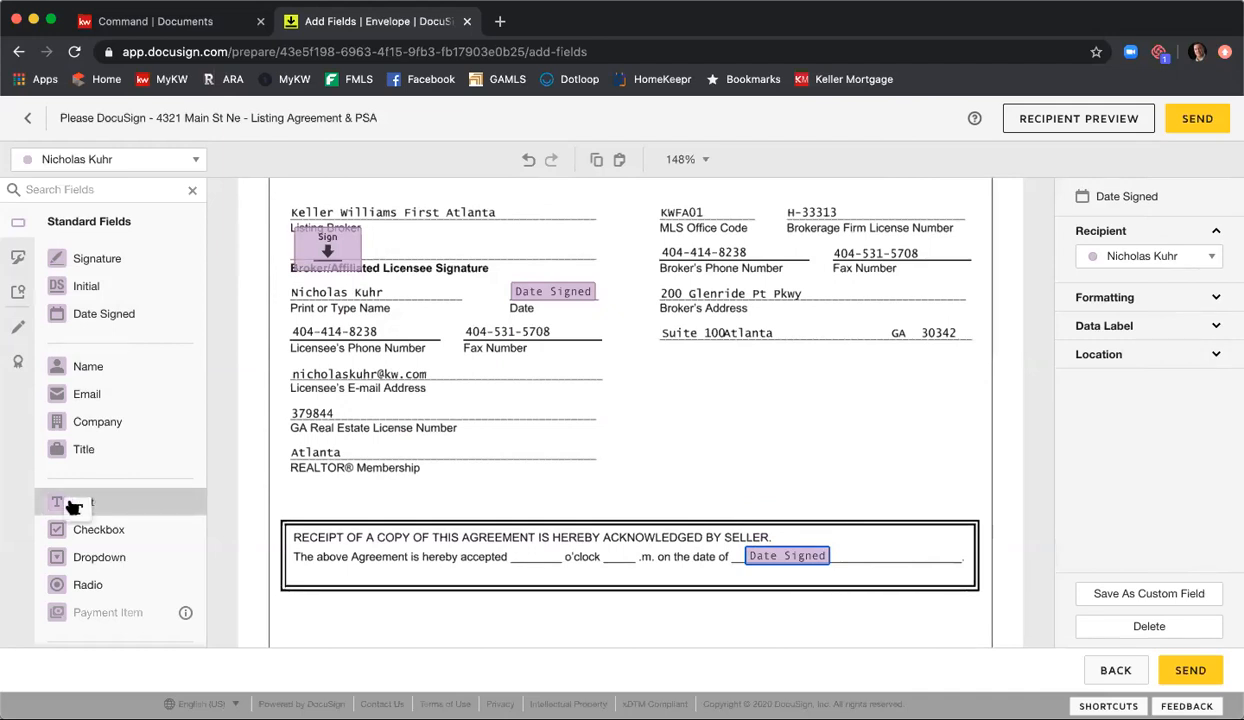
click(513, 548)
drag(592, 527, 562, 546)
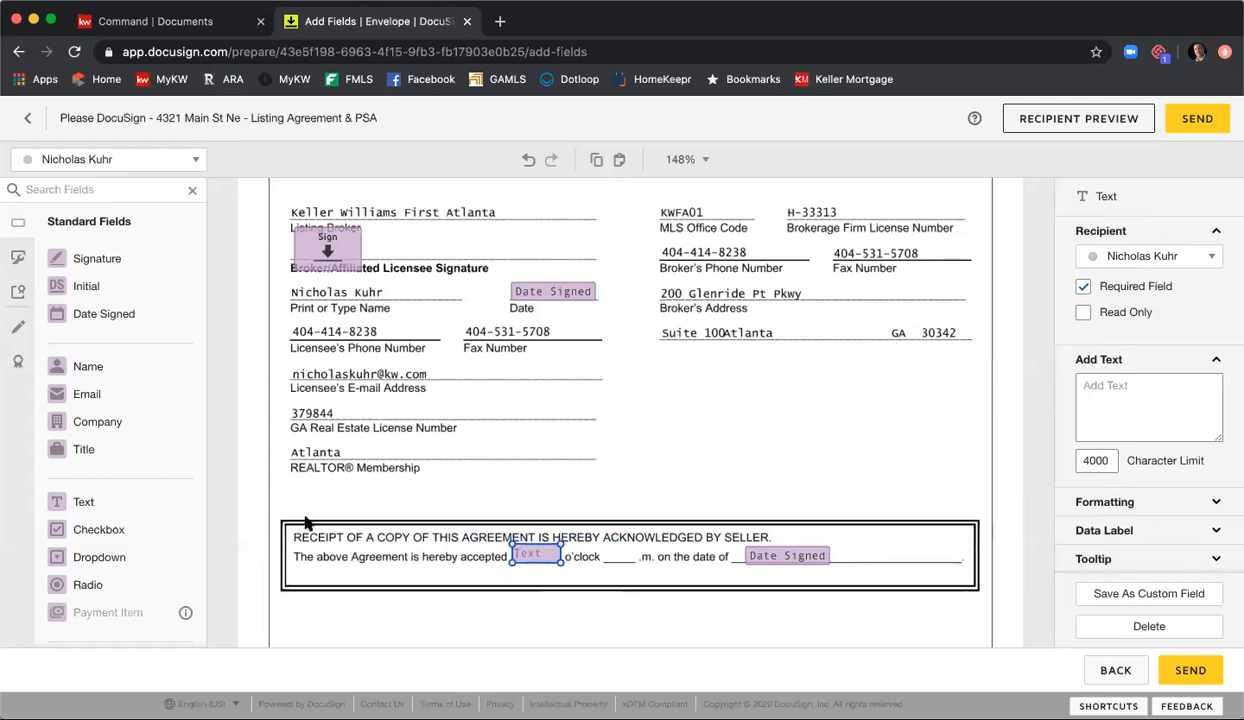
Step: Add a second text field on the a.m./p.m. blank after "o'clock" and narrow it to fit before ".m."
click(83, 501)
click(624, 531)
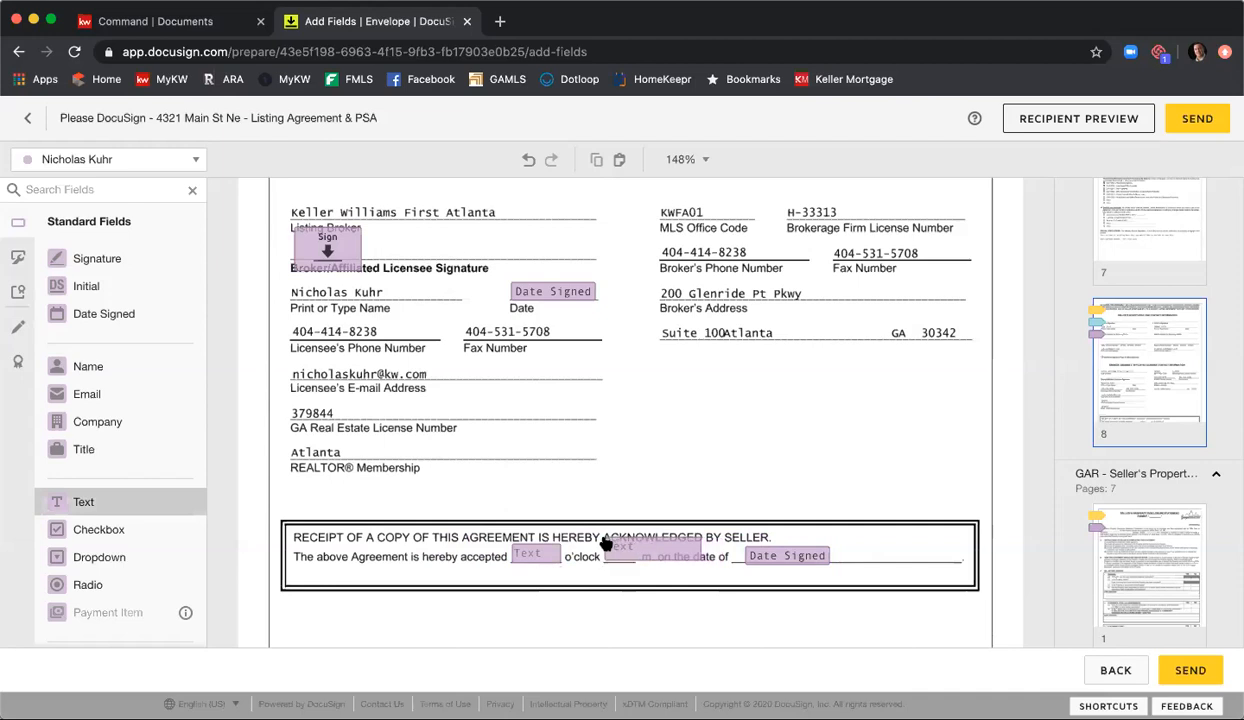
click(700, 538)
drag(688, 537, 638, 544)
click(665, 512)
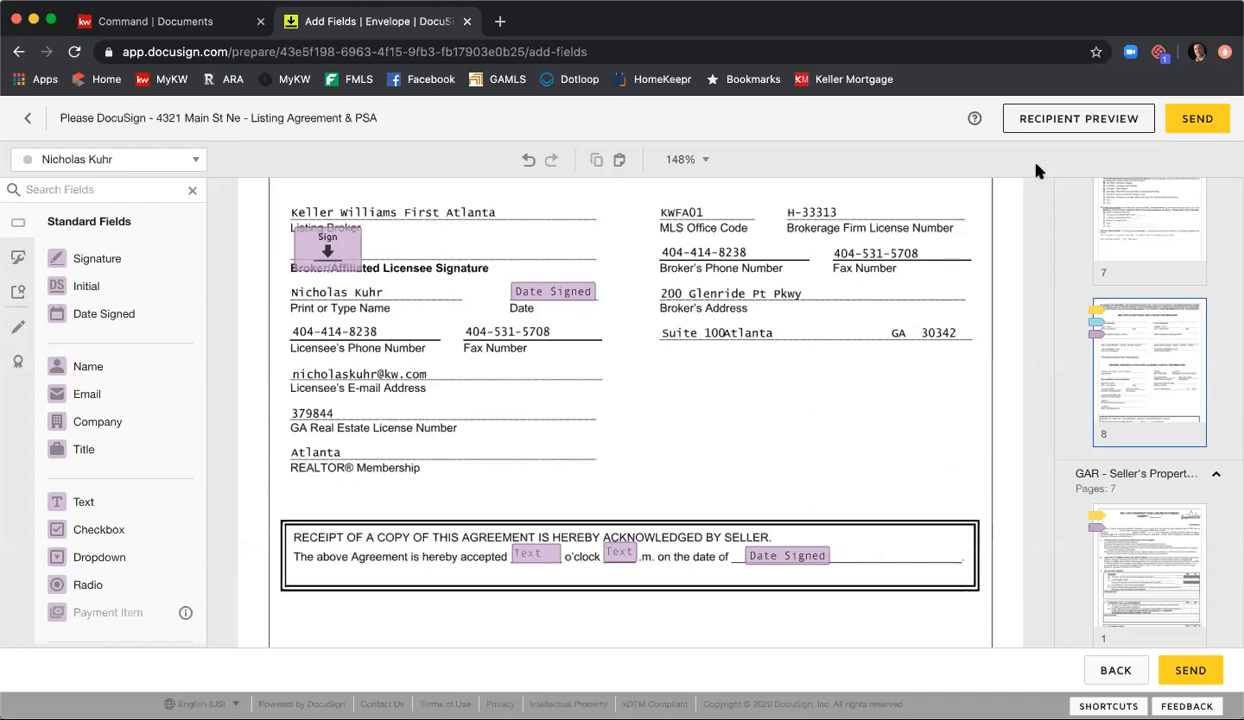
Step: Preview the envelope as a recipient and view it as the first seller
click(1047, 130)
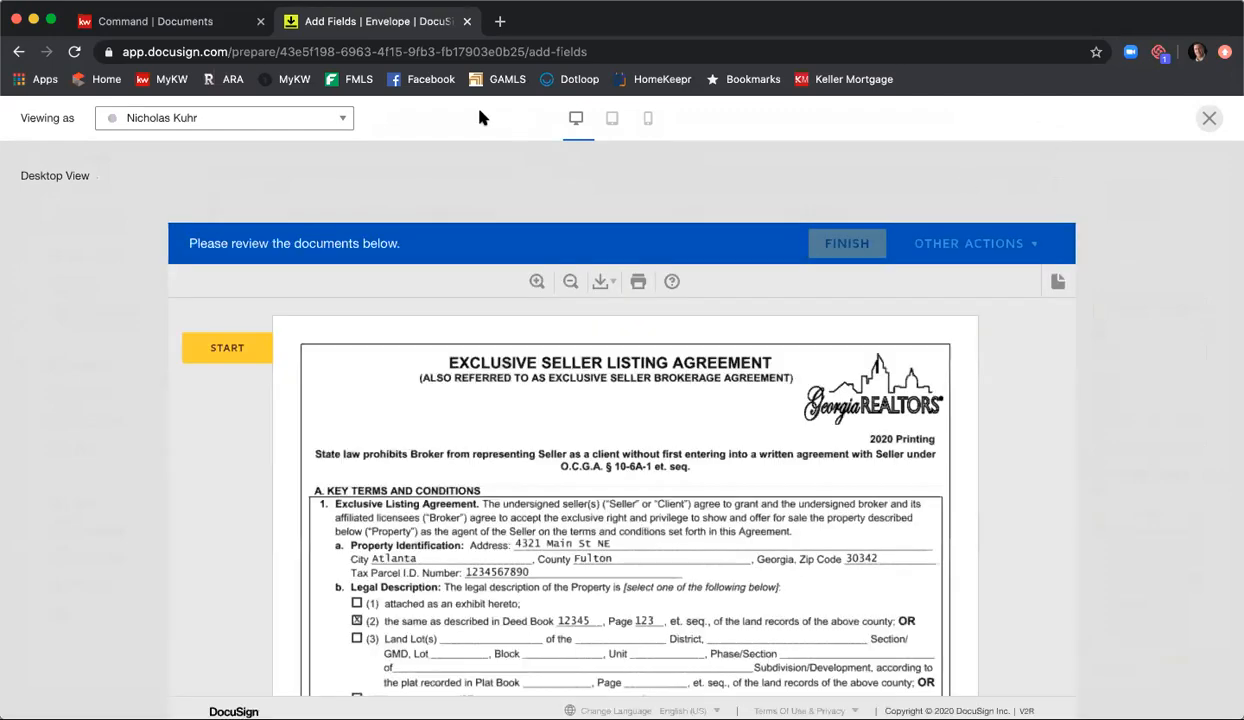
click(346, 119)
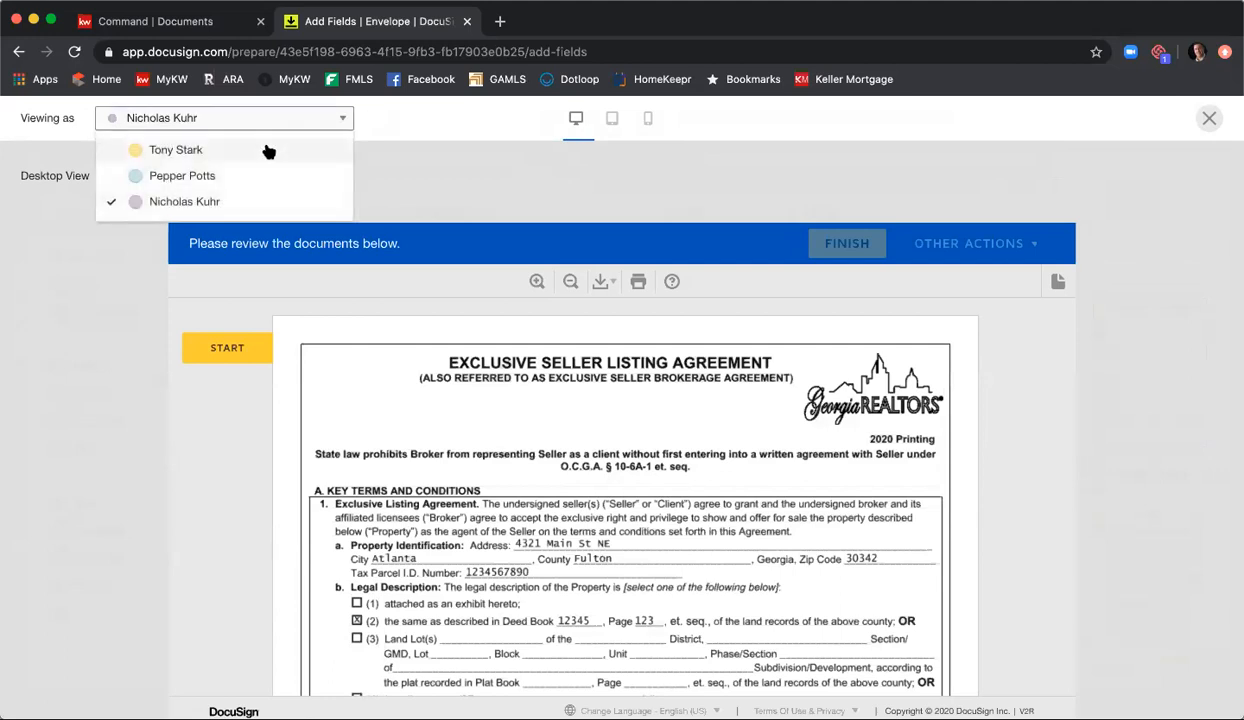
click(268, 150)
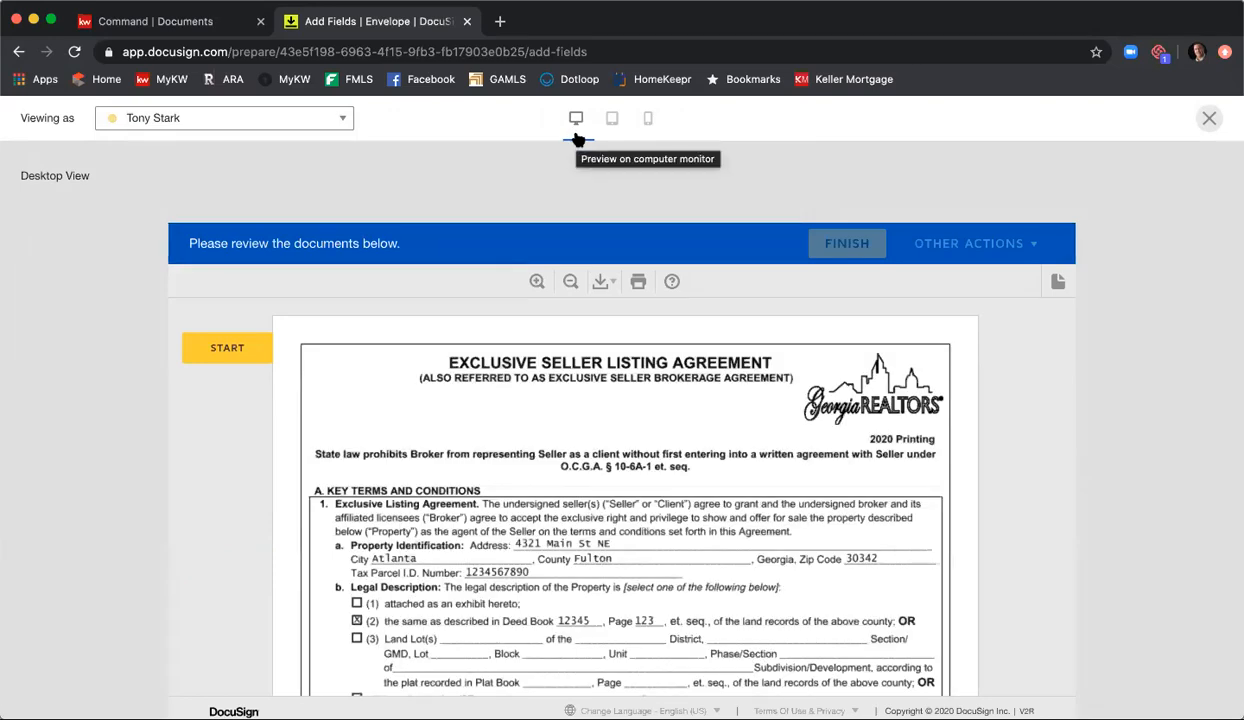
Step: Check the first seller's preview in tablet and mobile views and return to the desktop view
click(610, 122)
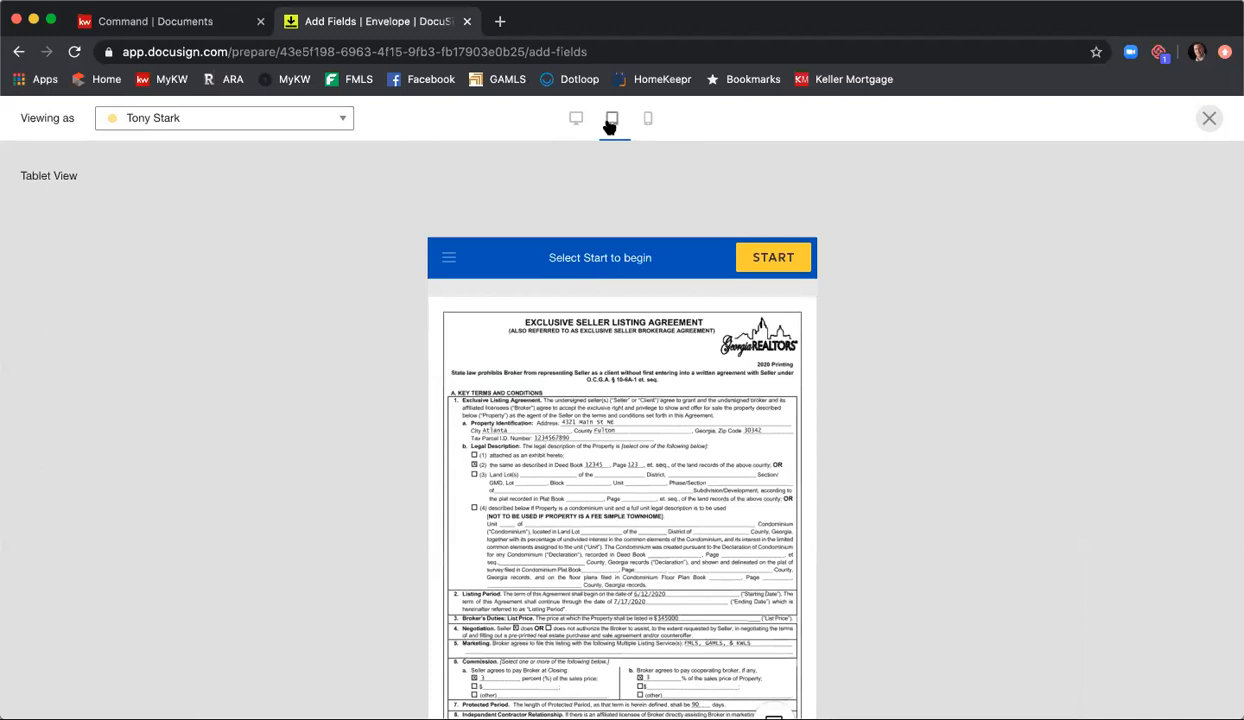
click(648, 121)
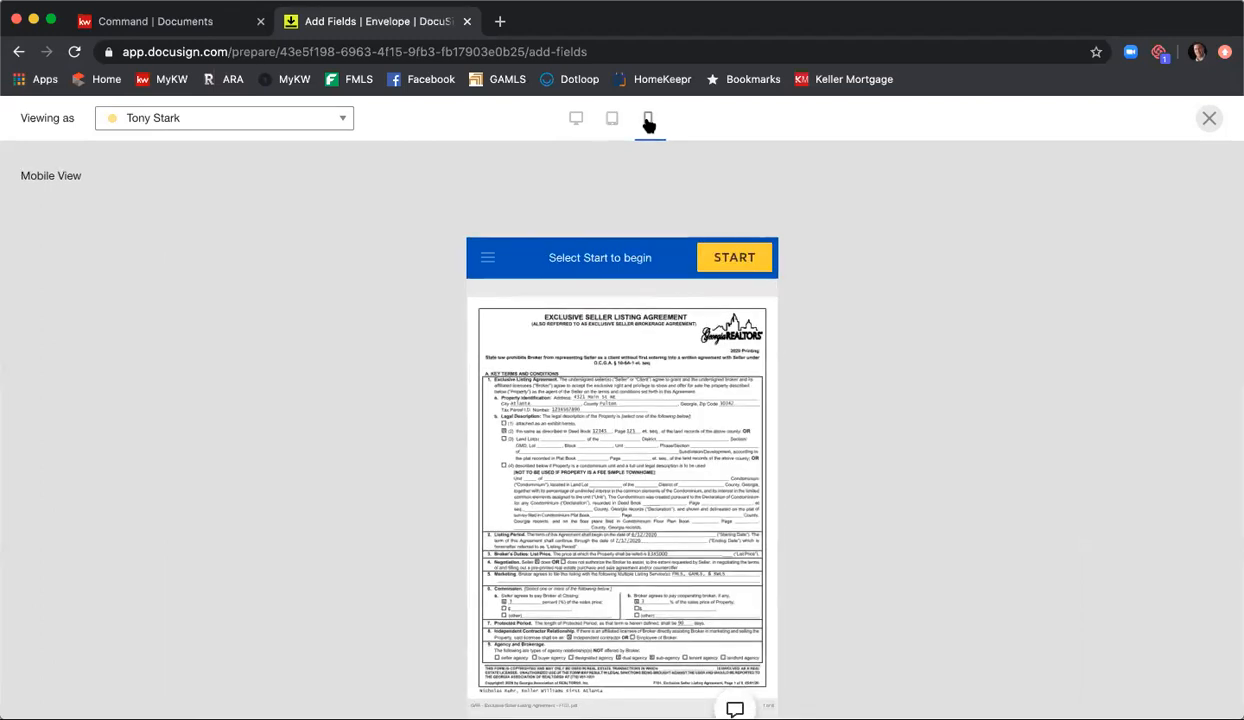
click(574, 120)
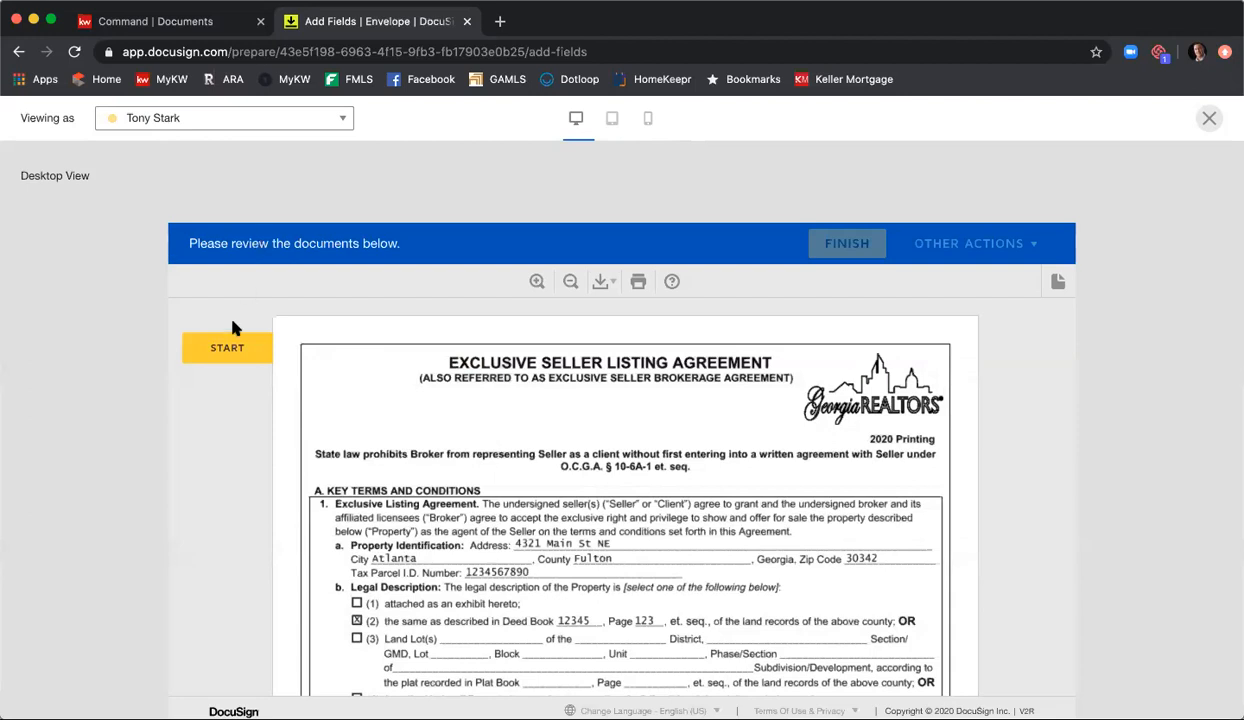
Step: Start signing in the first seller's preview and apply the required seller signature on page 8 of the listing agreement
click(227, 349)
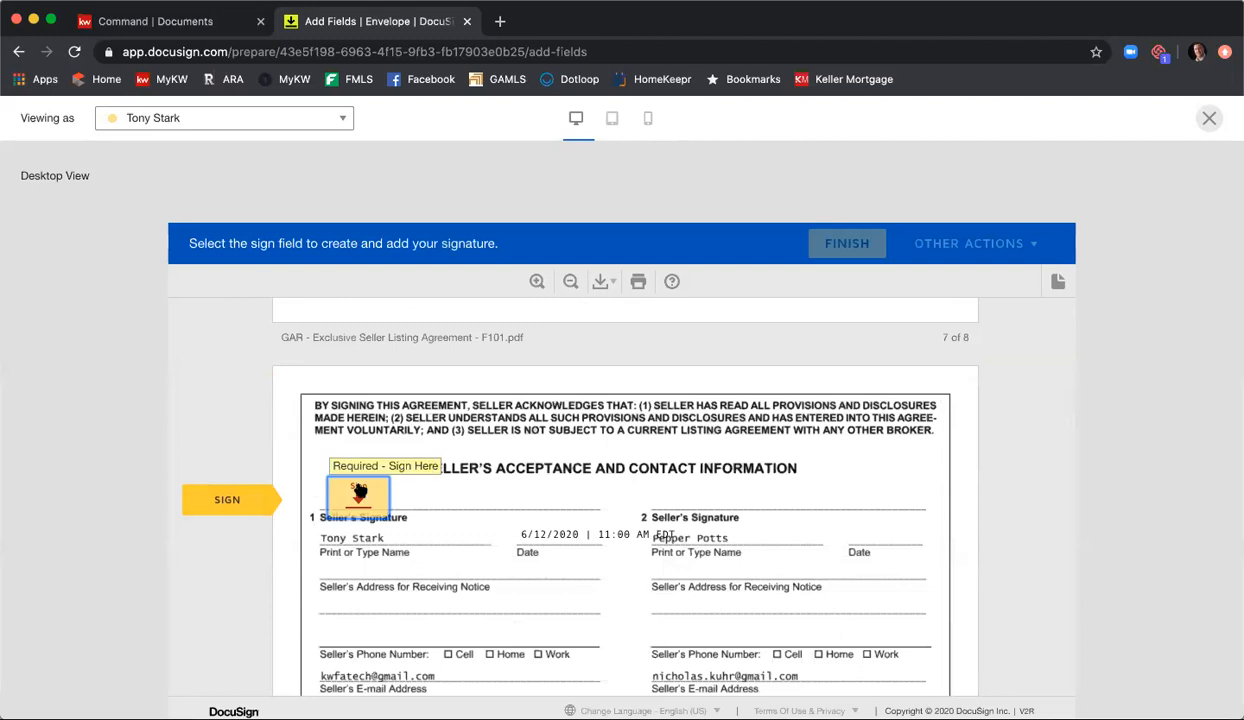
click(359, 490)
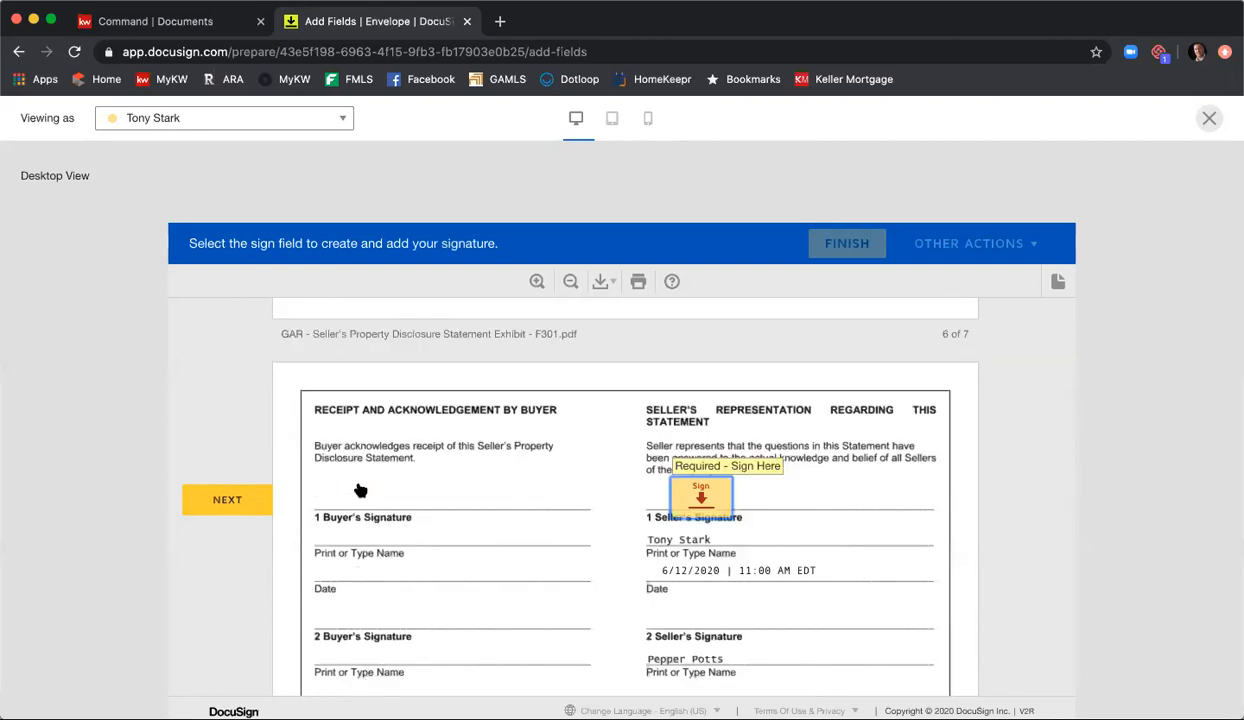
Step: In the disclosure statement's General section, enter "sdfgsdf" for construction year, answer Yes to both vacancy rows and enter "sfgsfg" for occupancy time
scroll(420, 479, up, 10)
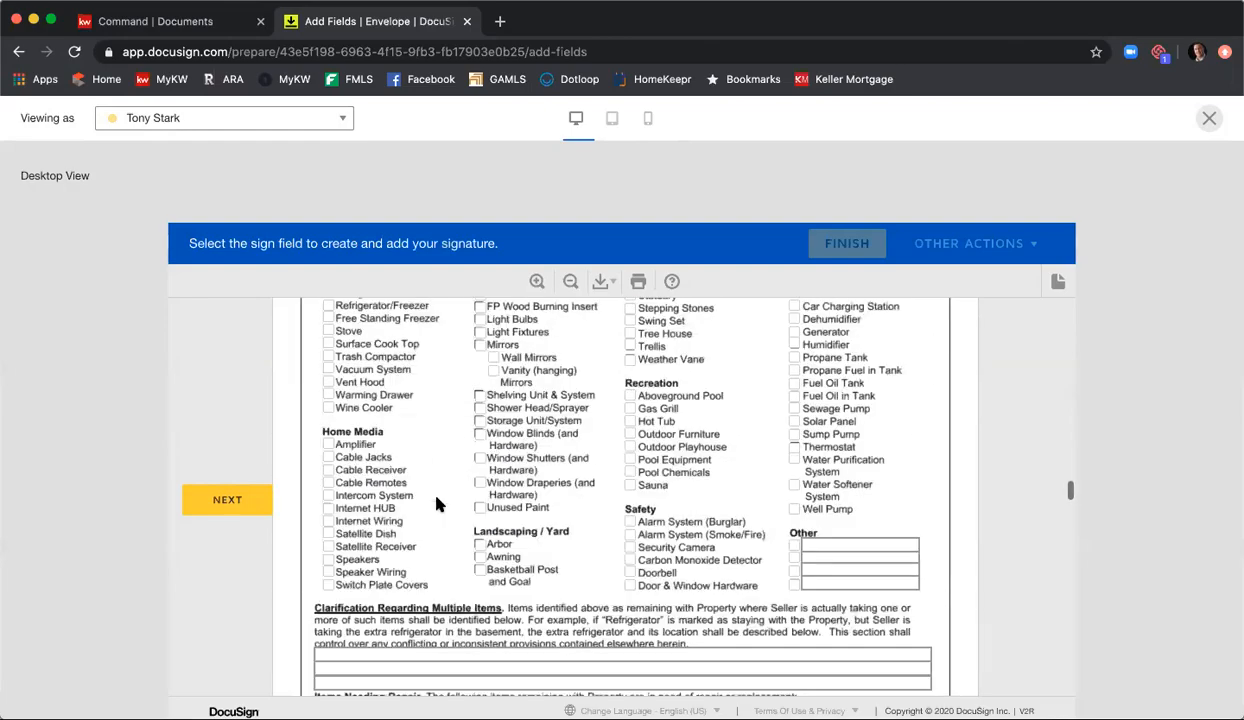
scroll(436, 505, up, 15)
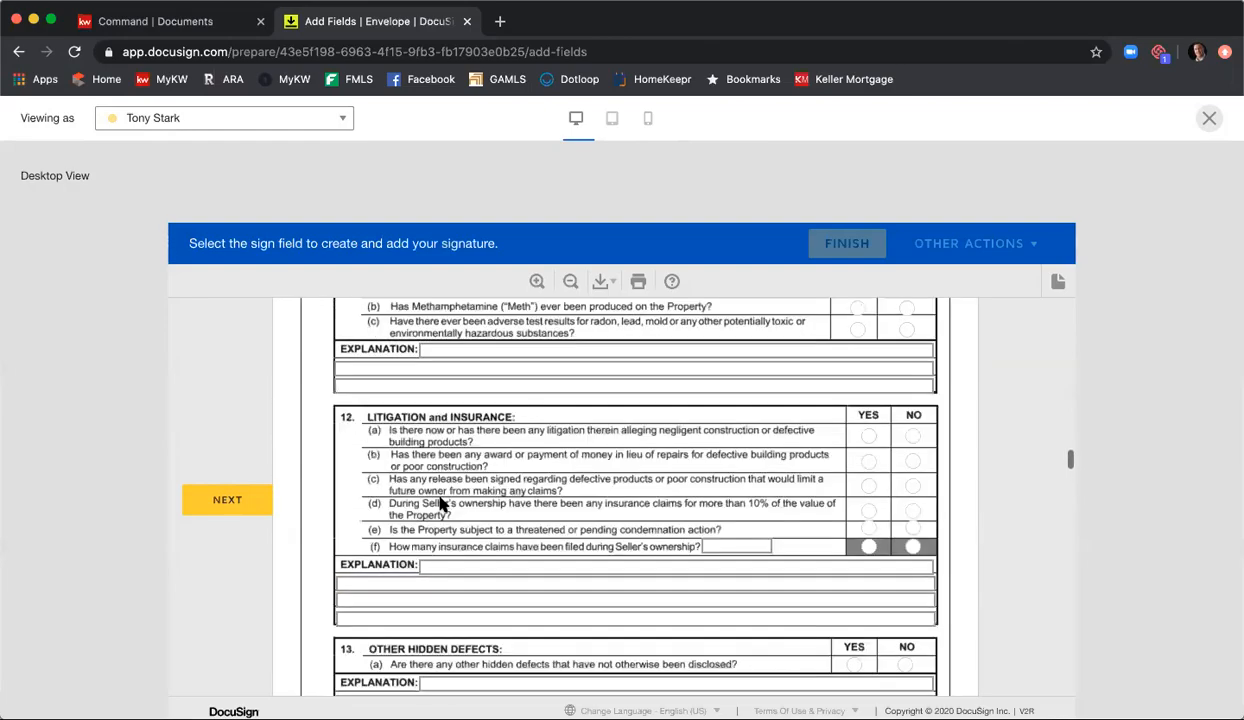
scroll(440, 505, up, 15)
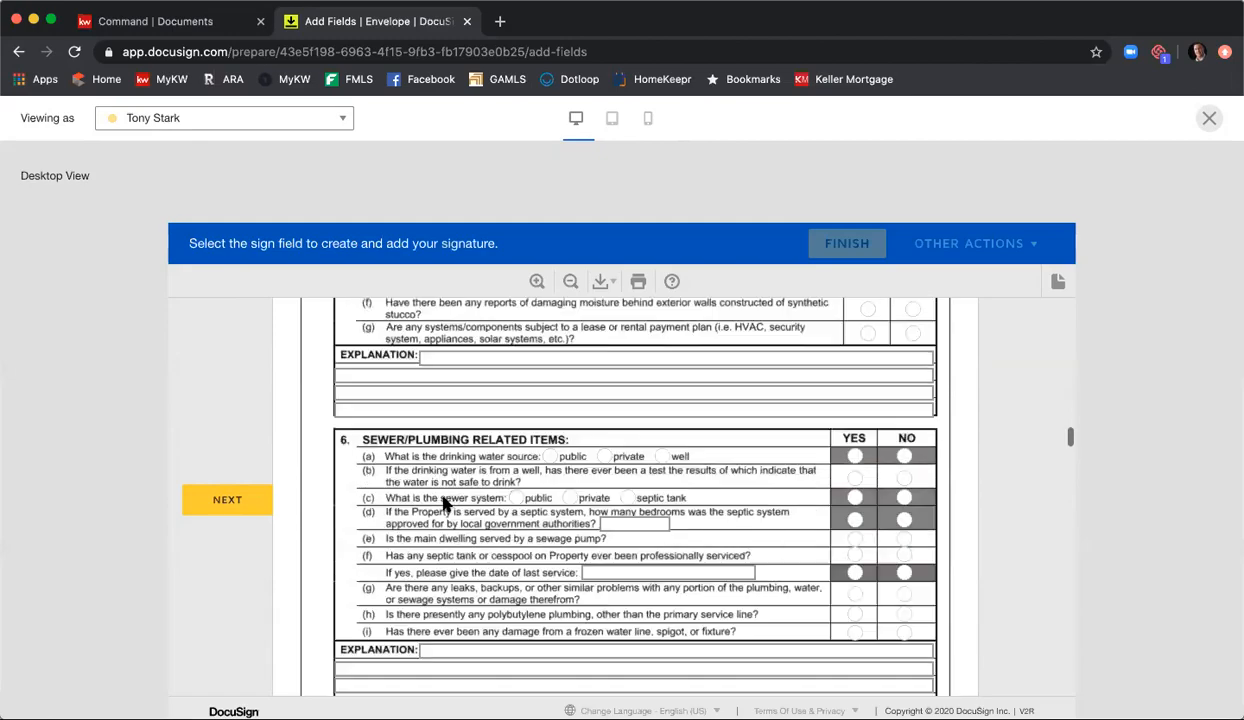
scroll(443, 503, up, 15)
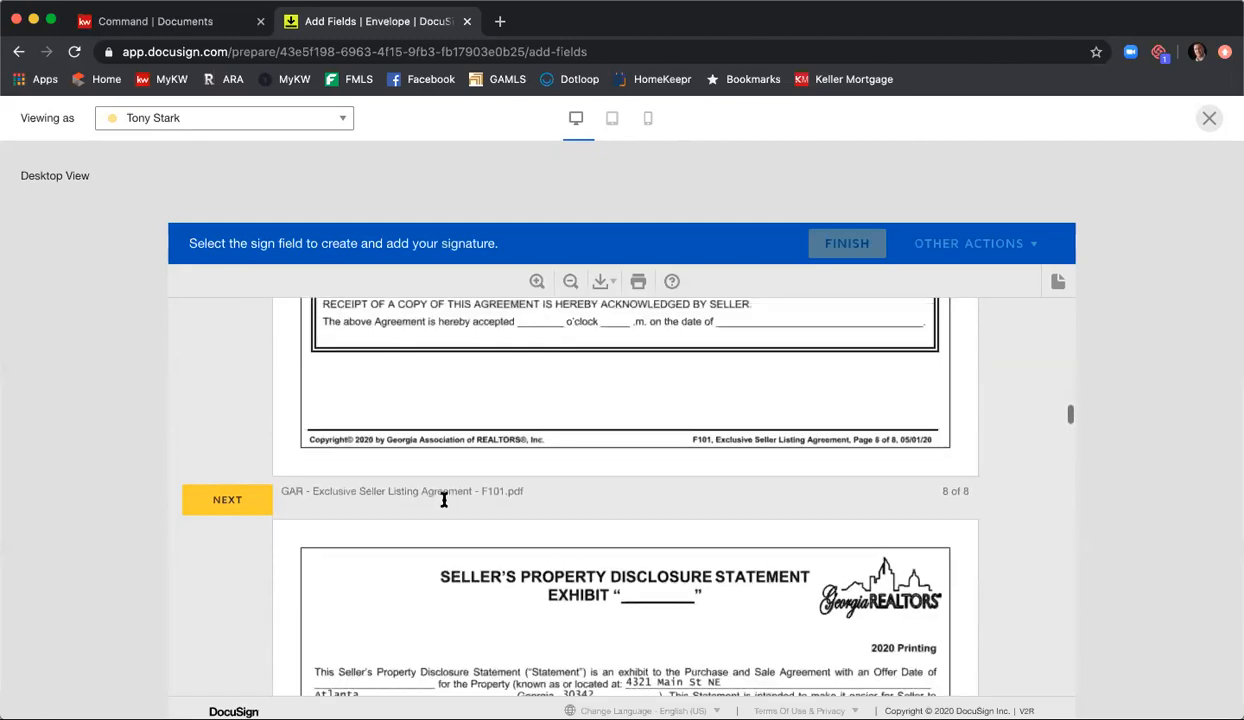
scroll(445, 500, down, 5)
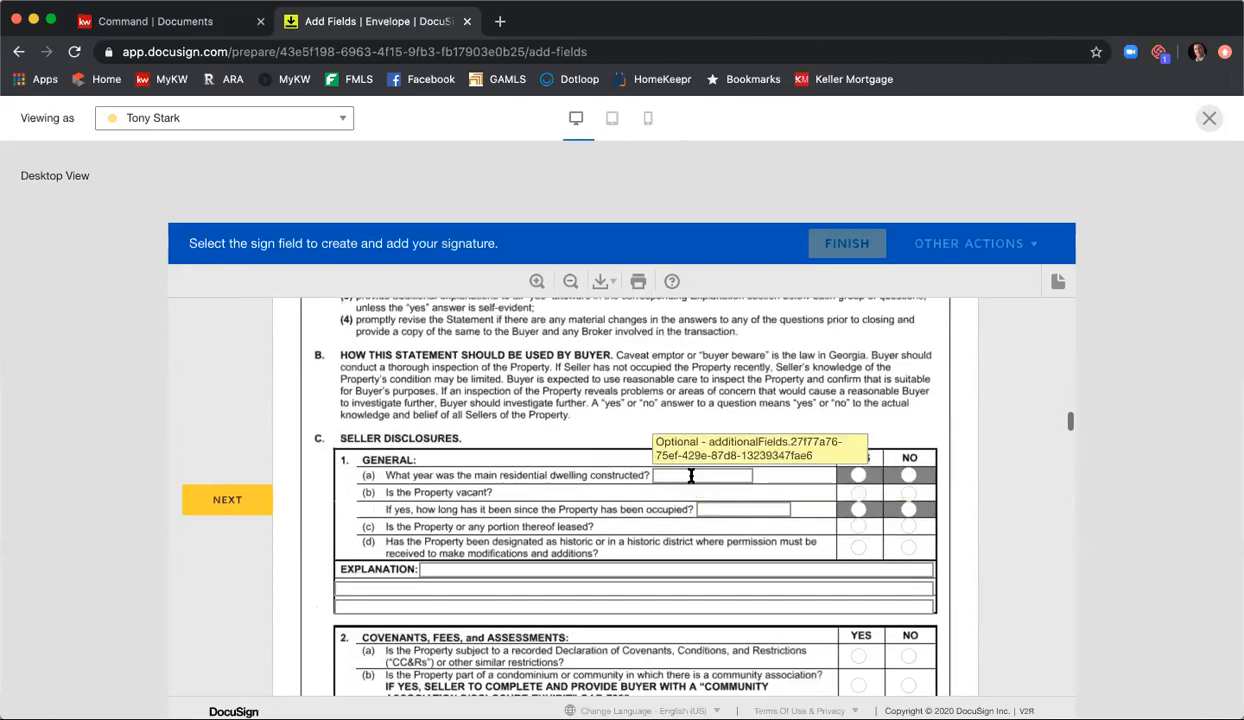
click(690, 475)
text(sdfgsdf)
click(858, 492)
click(858, 509)
click(770, 510)
text(sdfgsdf)
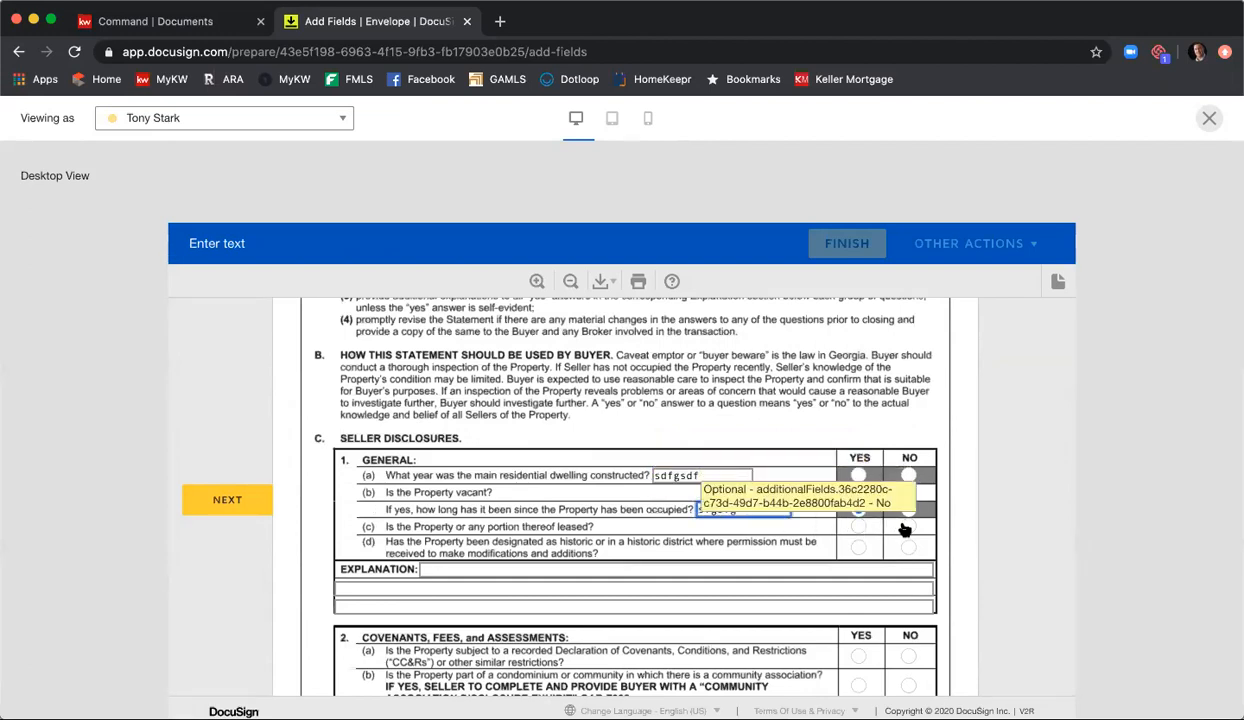
Step: Answer No to General items (c) and (d) and fill the three explanation lines with "dfgdsafg", "dsfgdsfg" and "sdfgsdfg"
click(908, 548)
click(908, 527)
scroll(700, 520, down, 1)
click(466, 503)
text(dfgdsafg)
key(Tab)
key(Tab)
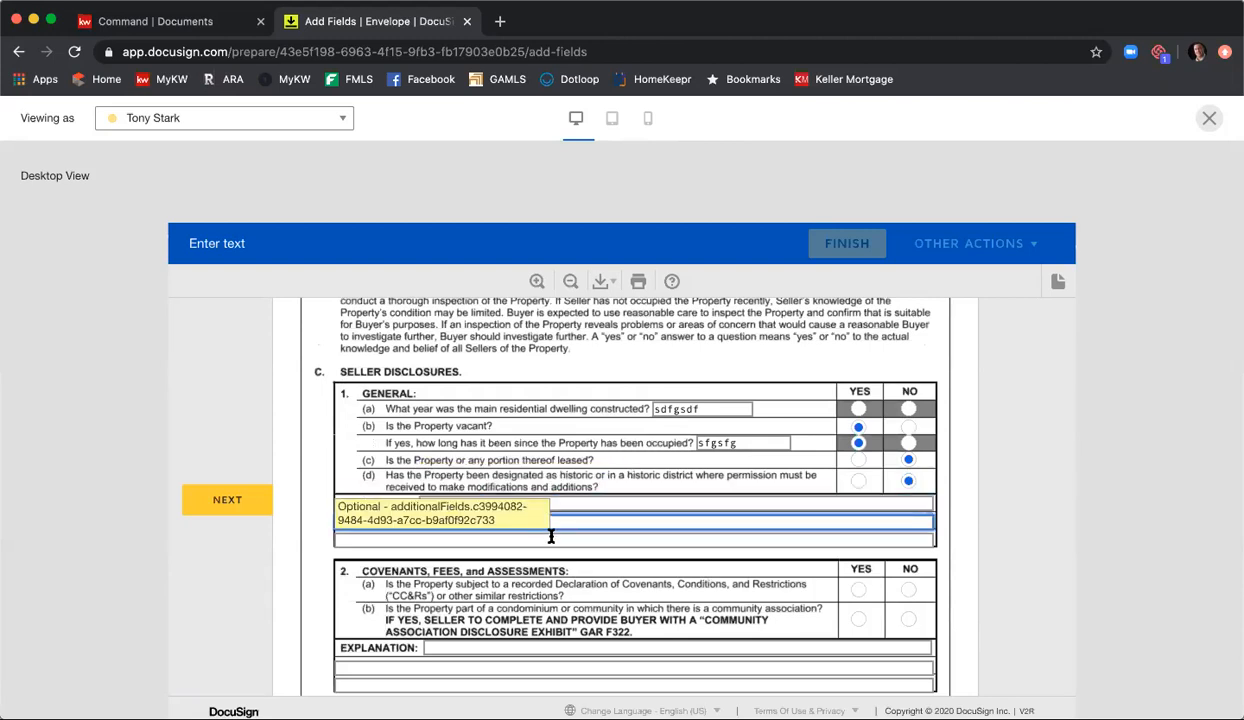
text(sdfgsdfg)
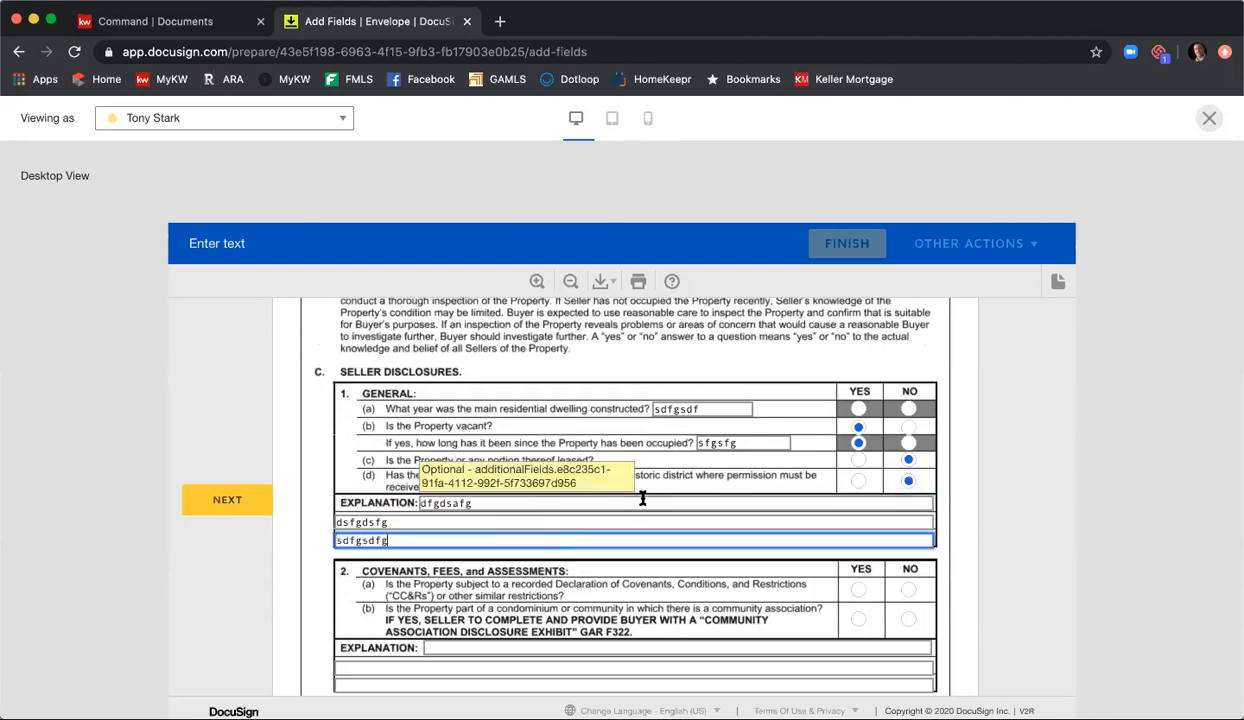
Step: Go to the next required signature, then look back through the fillable questions of the Seller's Property Disclosure Statement
click(230, 500)
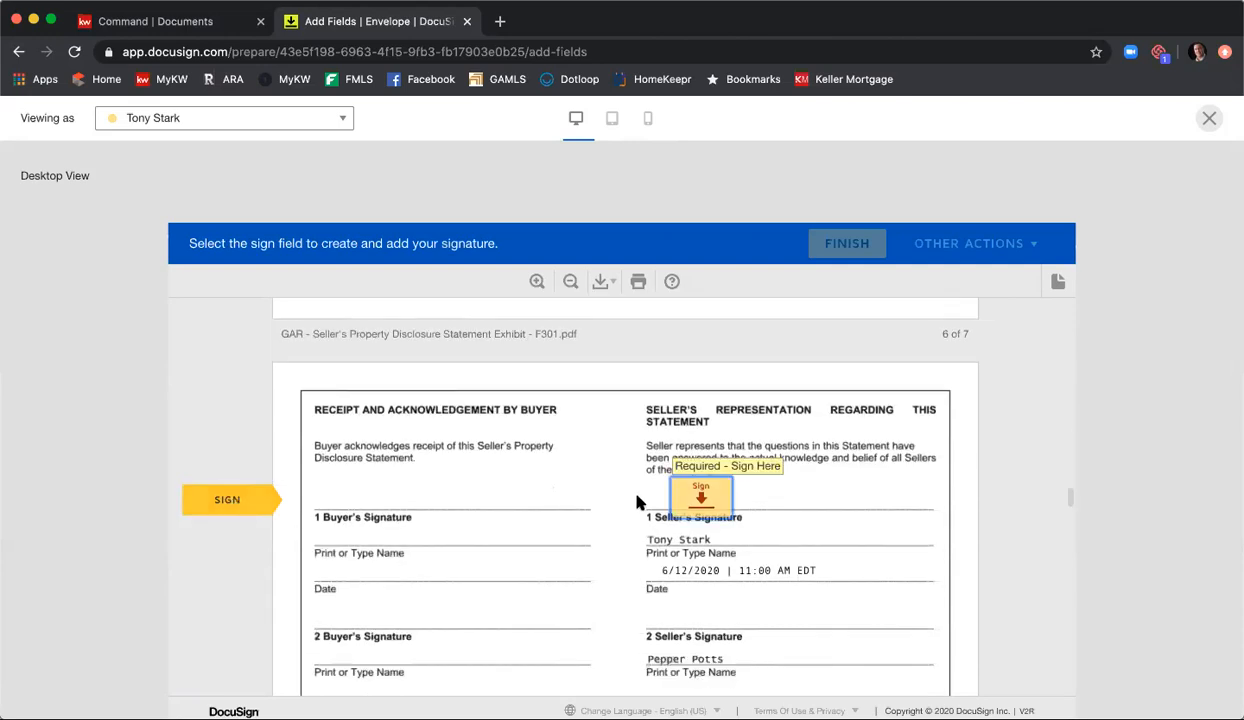
scroll(600, 500, up, 10)
scroll(578, 497, up, 15)
scroll(587, 490, up, 15)
scroll(586, 490, up, 10)
scroll(400, 470, down, 3)
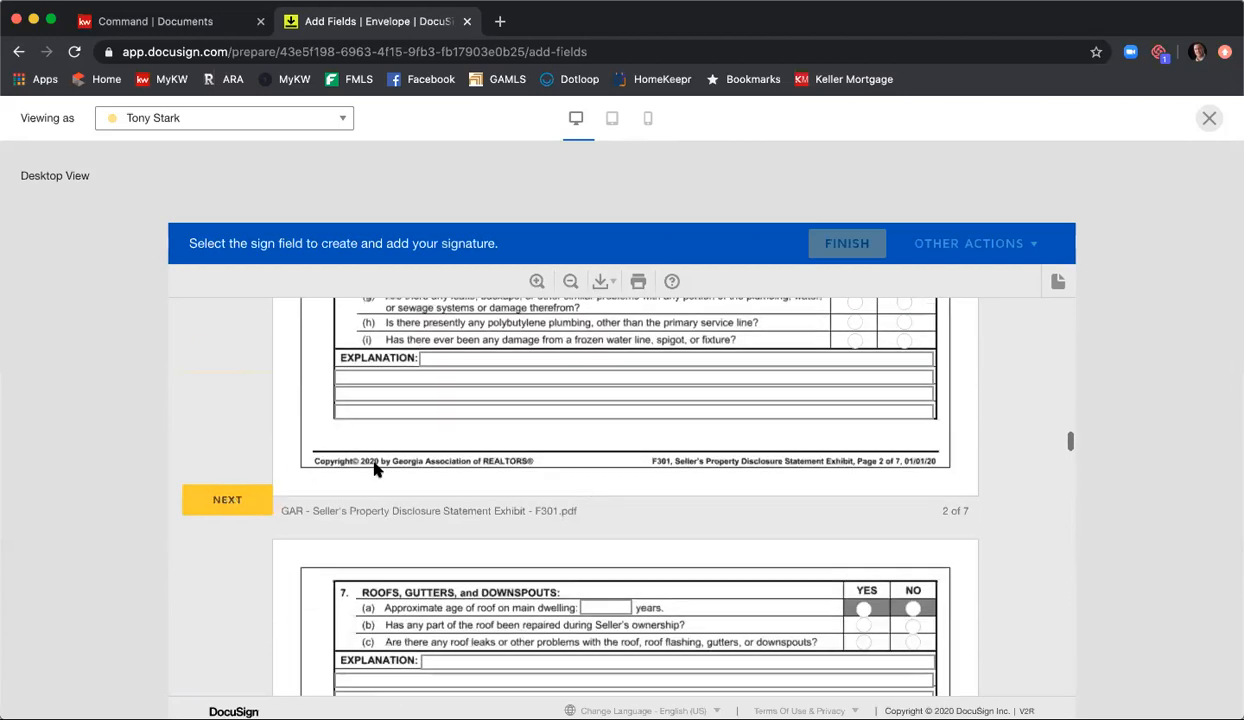
Step: Apply the first seller's remaining required initials and signatures in the preview, ending with the Seller's Property Disclosure Statement signature
click(227, 500)
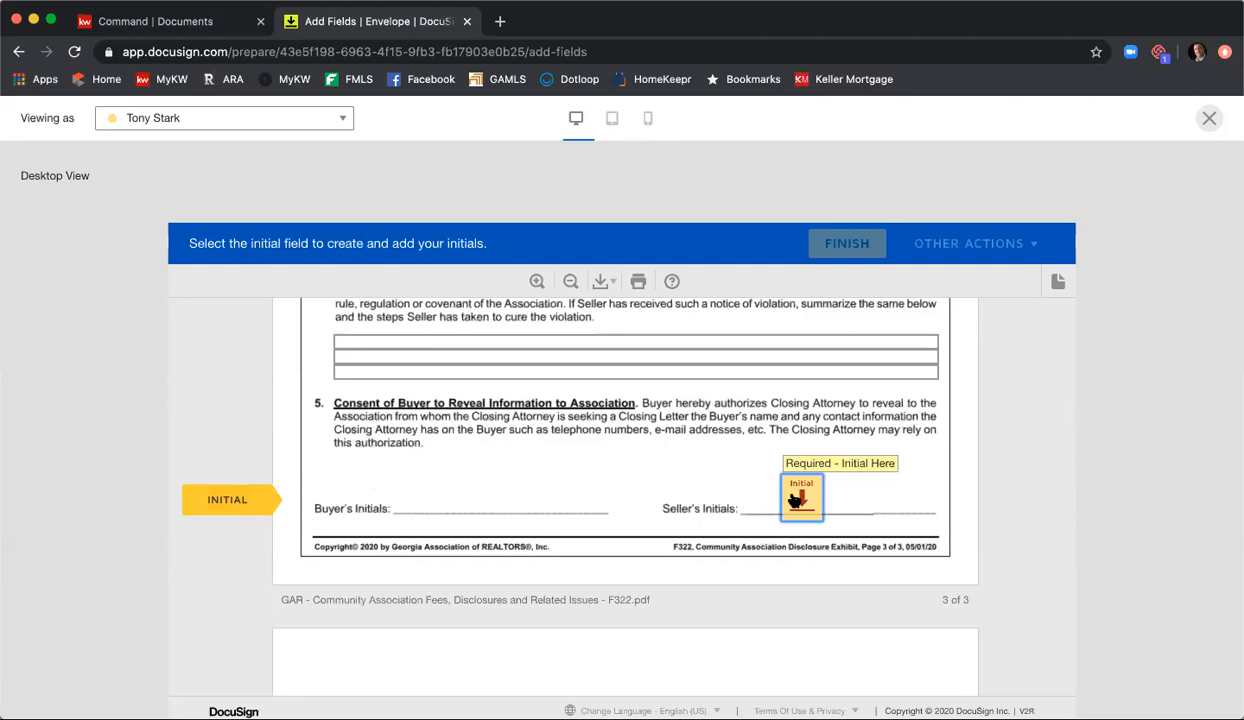
click(797, 500)
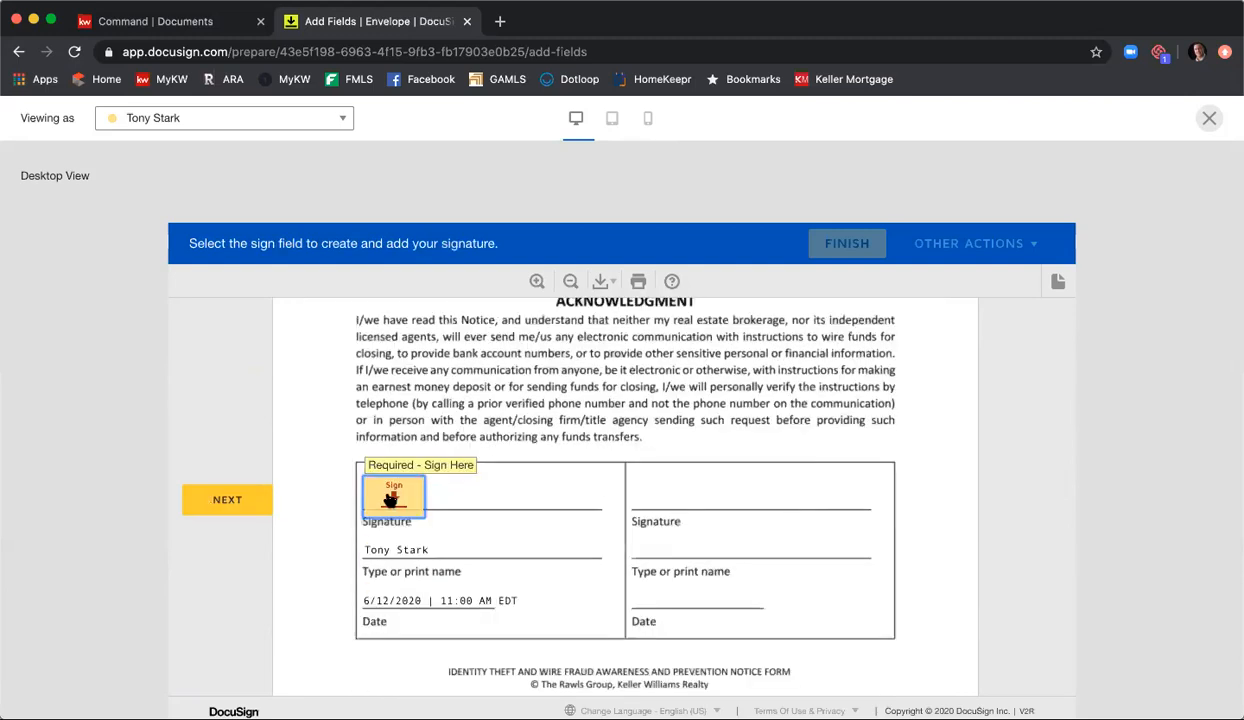
click(390, 498)
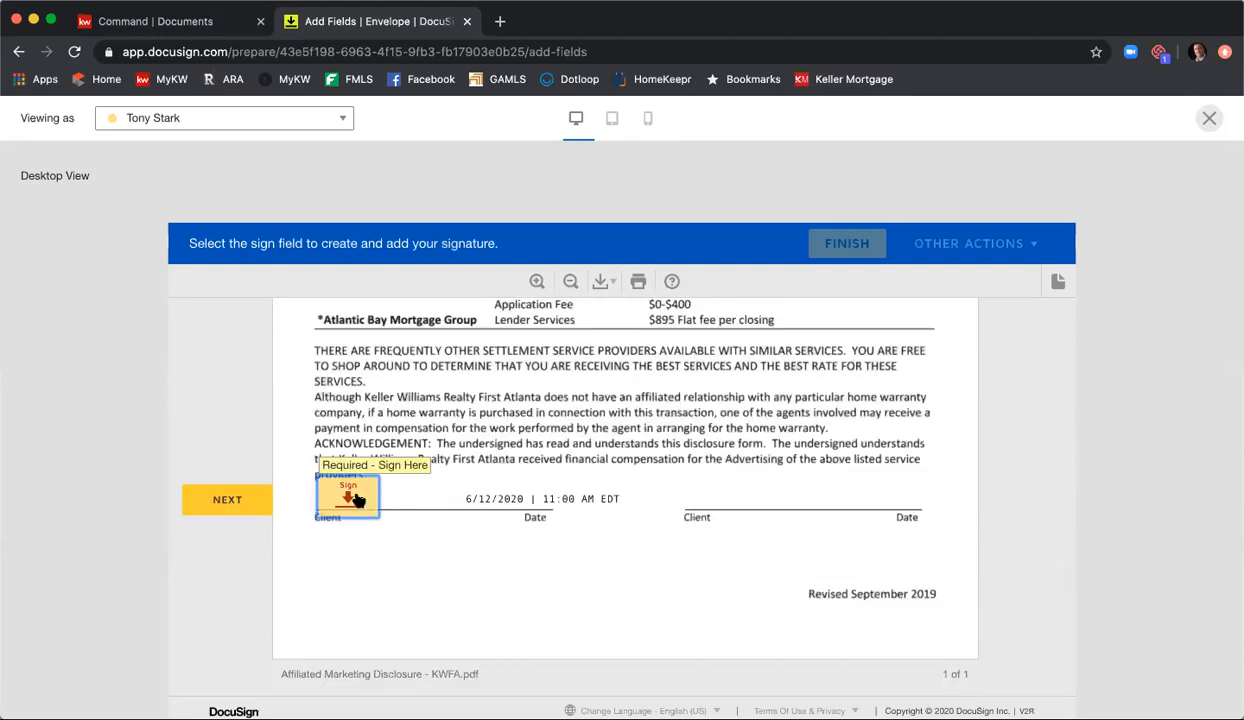
click(358, 497)
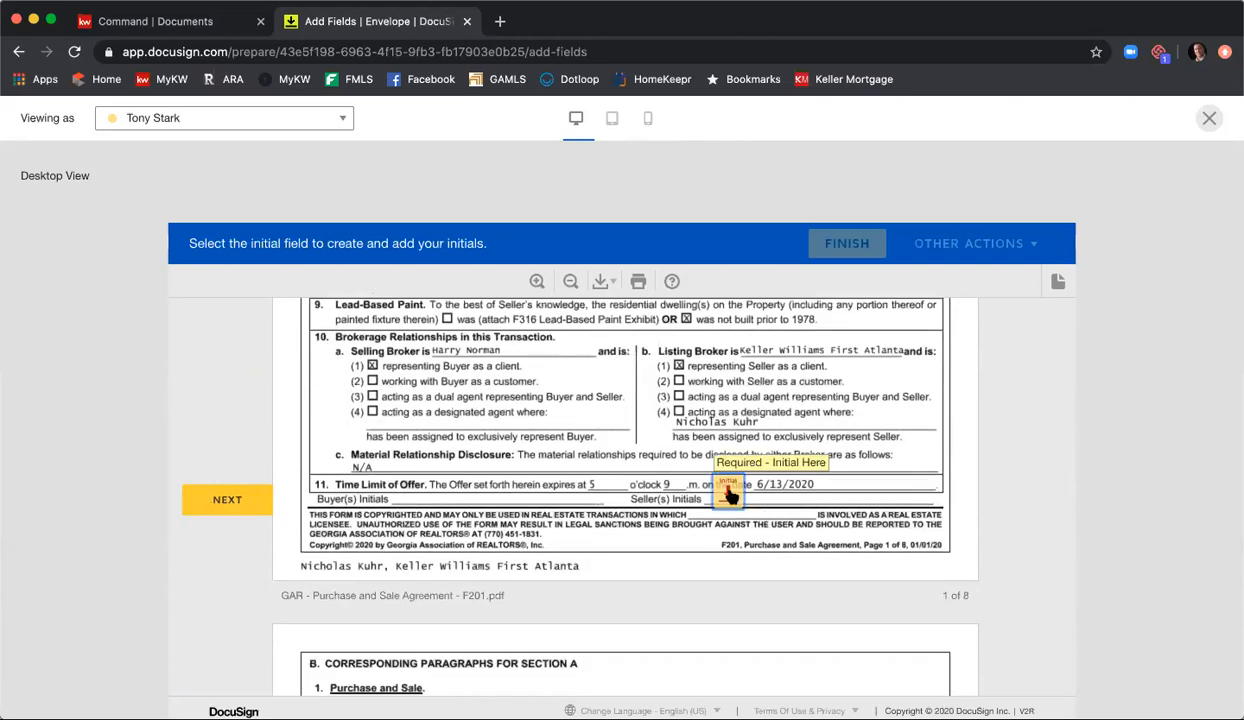
click(729, 494)
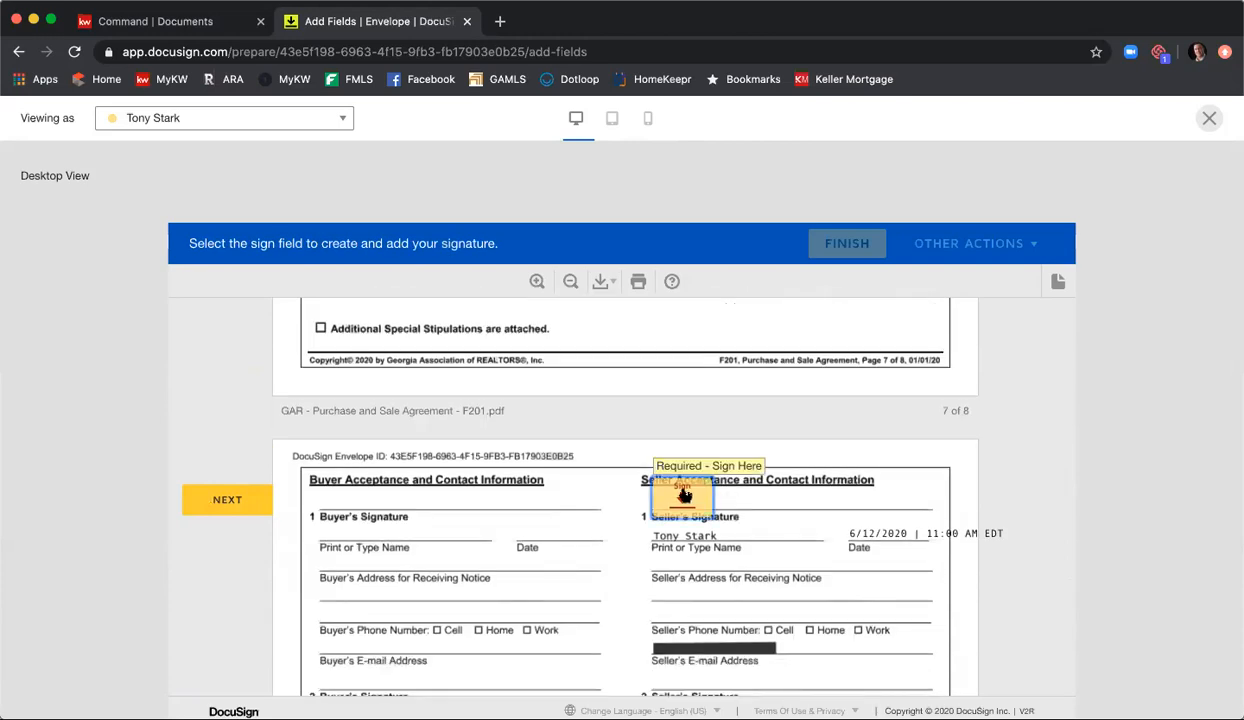
click(682, 494)
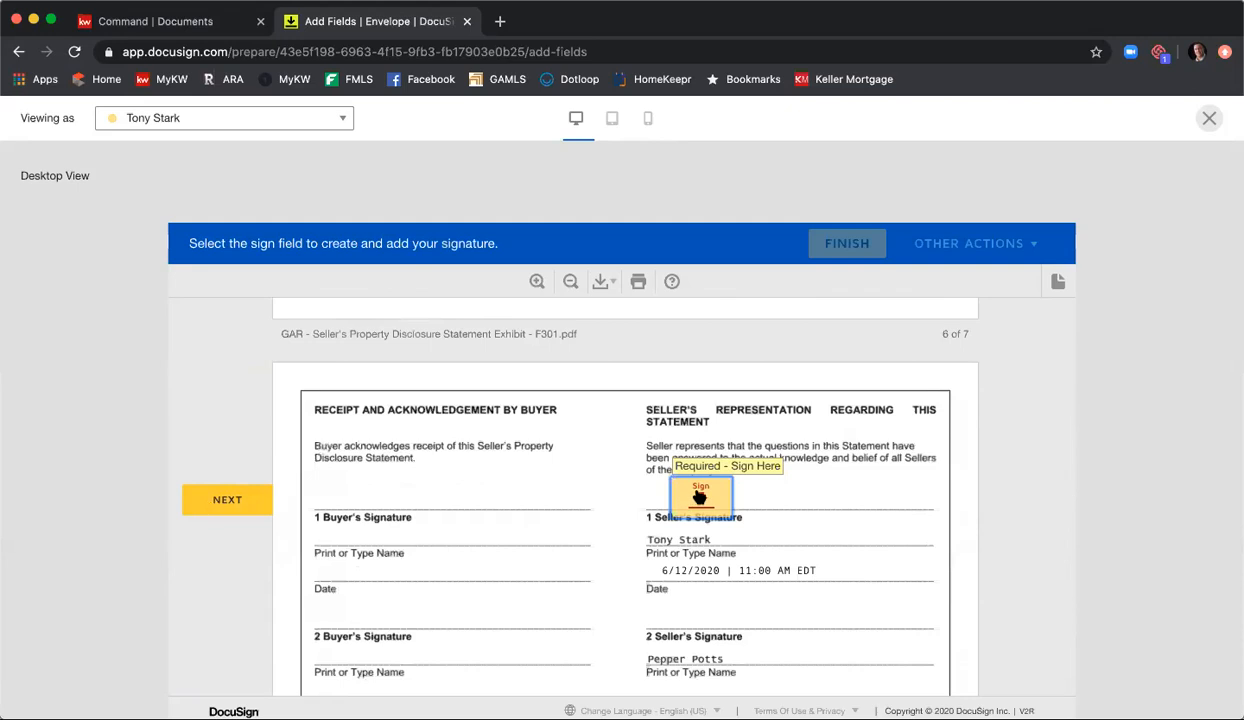
click(698, 498)
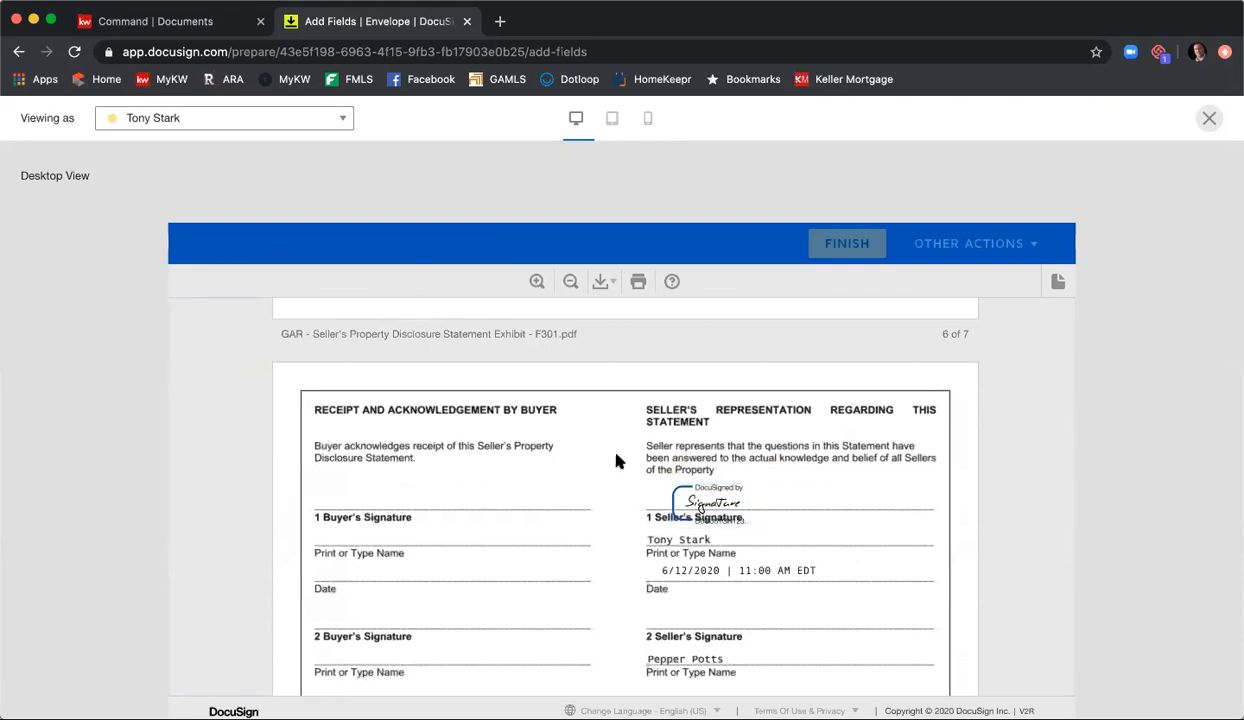
Step: Switch the recipient preview to the second seller and review the first page of the listing agreement
scroll(597, 435, down, 5)
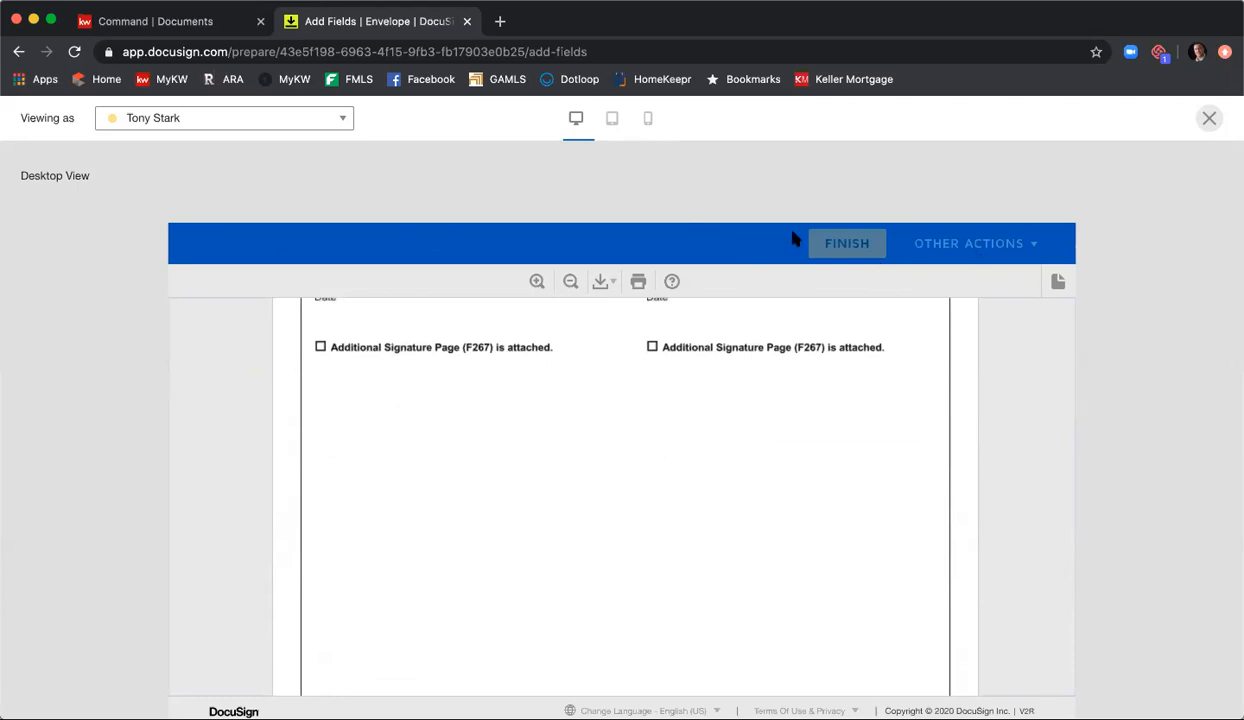
click(303, 120)
click(272, 175)
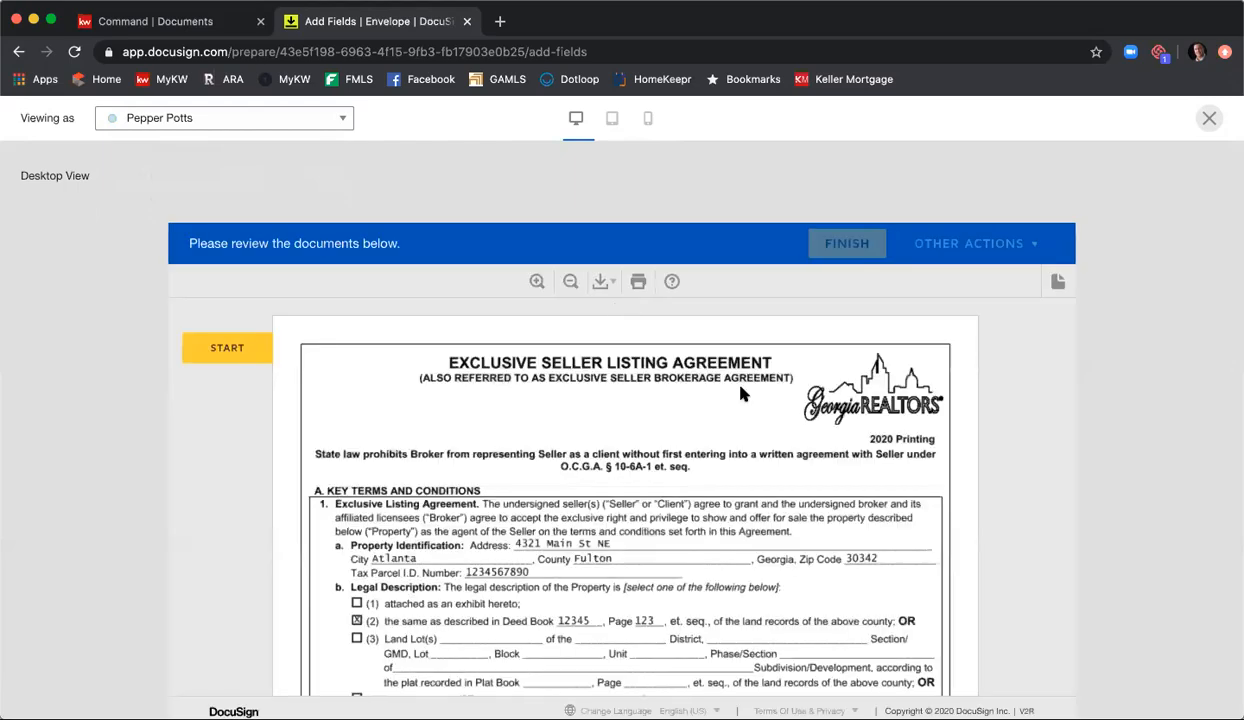
scroll(741, 396, down, 4)
scroll(741, 396, down, 4)
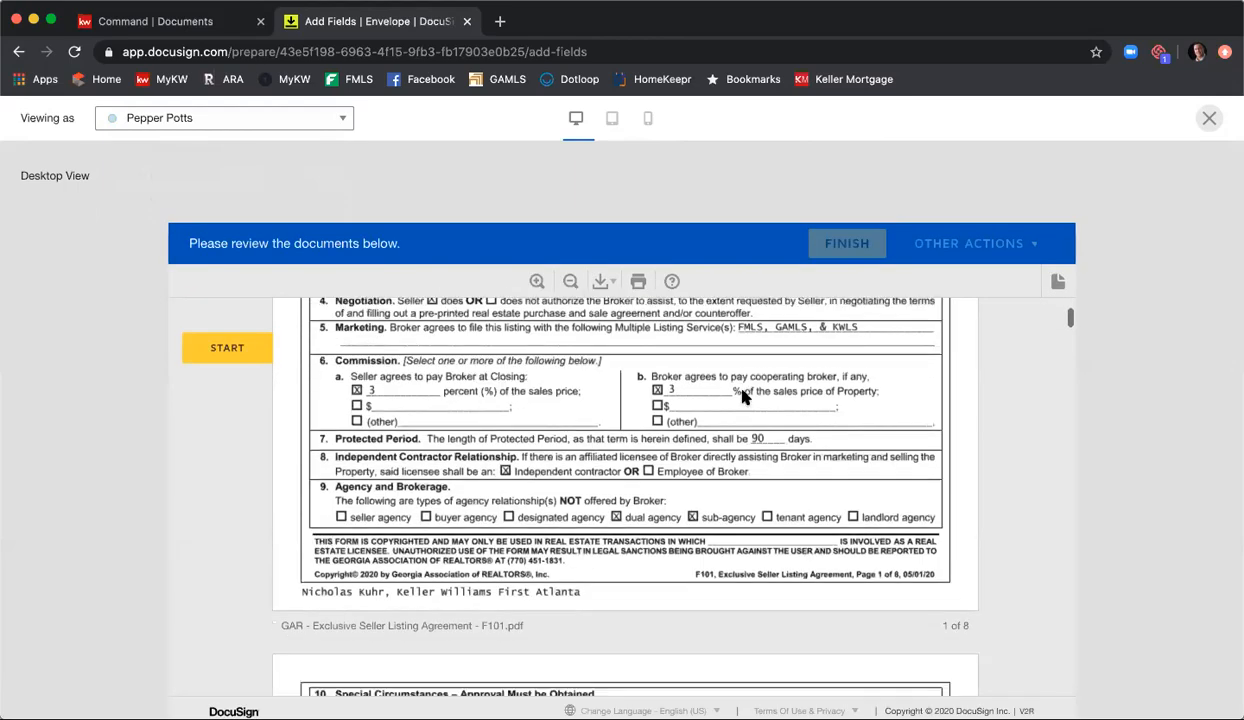
scroll(742, 396, up, 7)
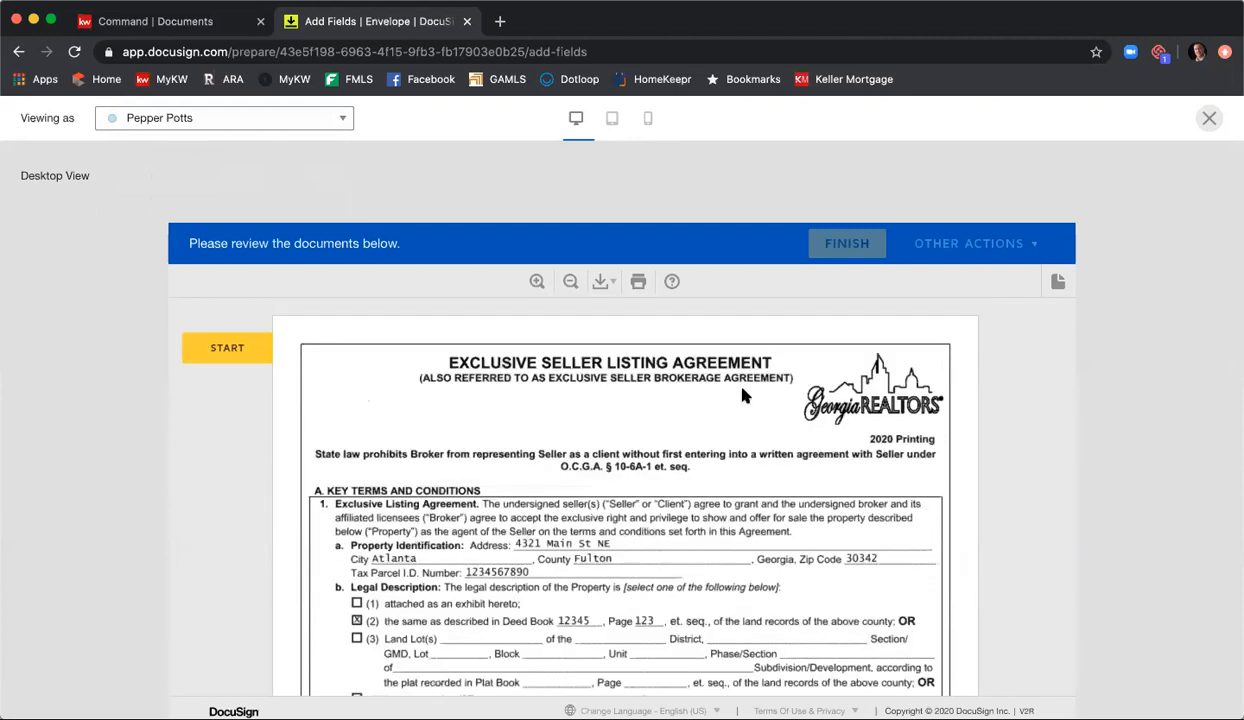
Step: Close the recipient preview and send the envelope for signing
click(1209, 118)
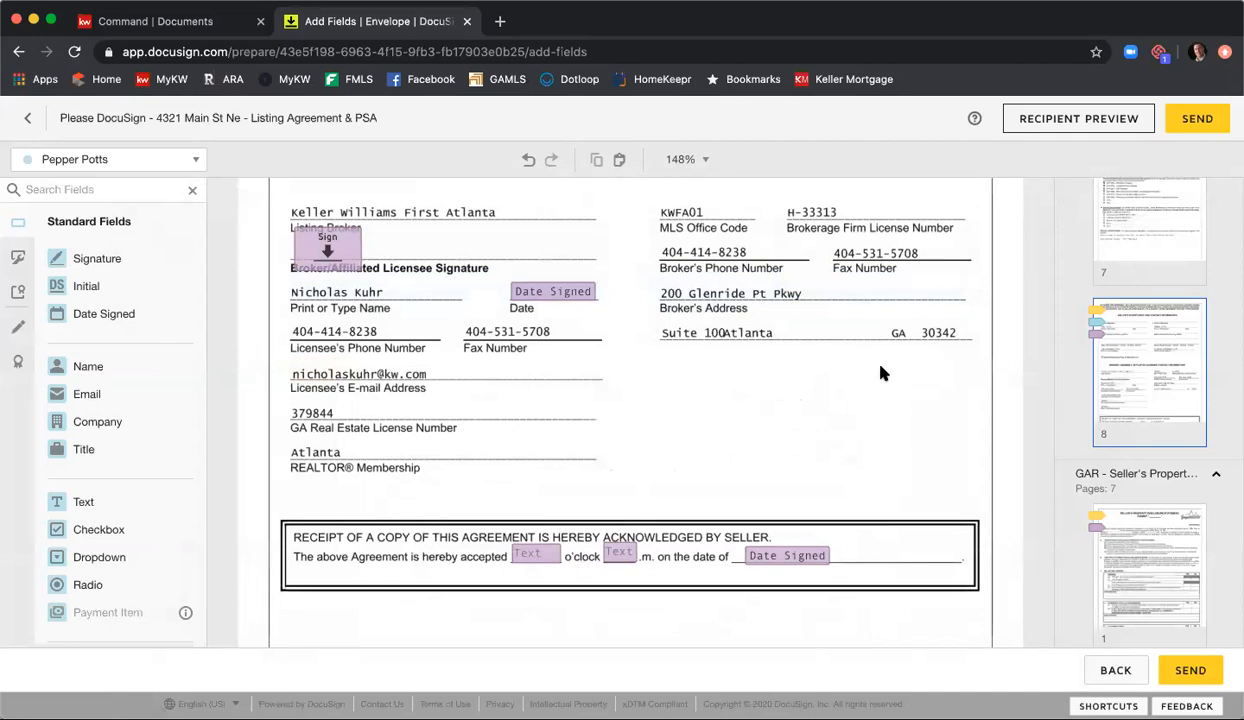
click(1177, 128)
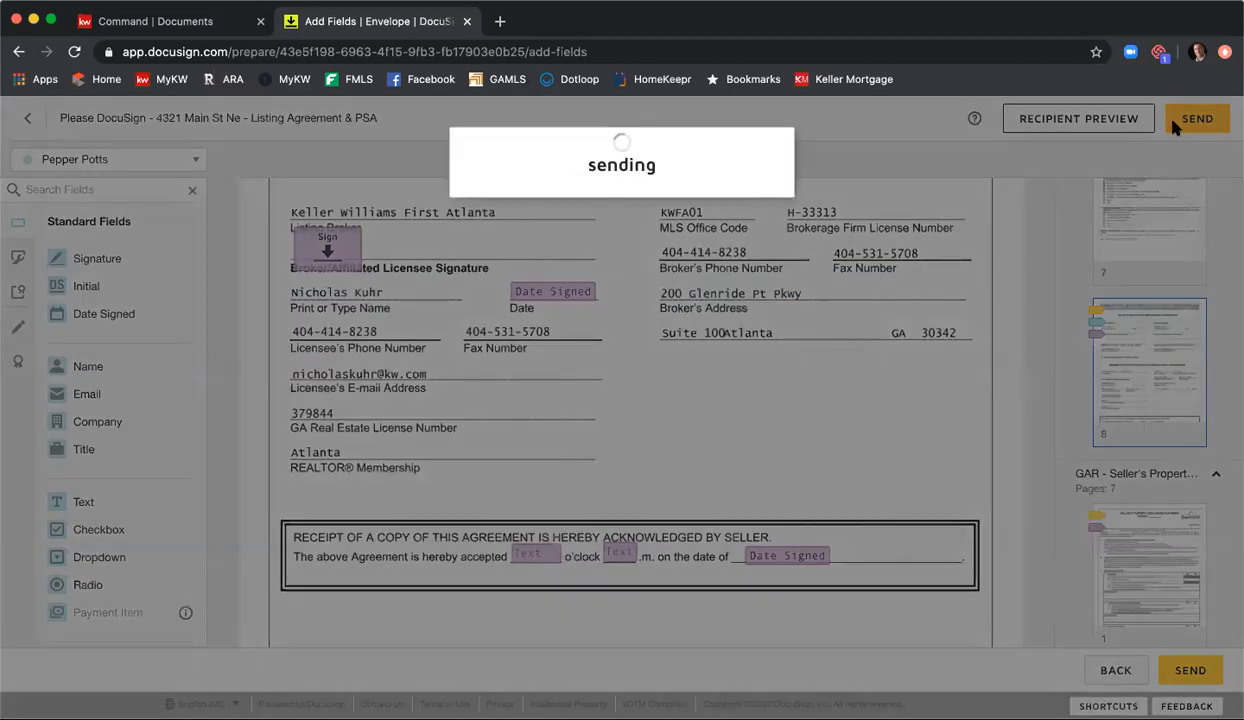
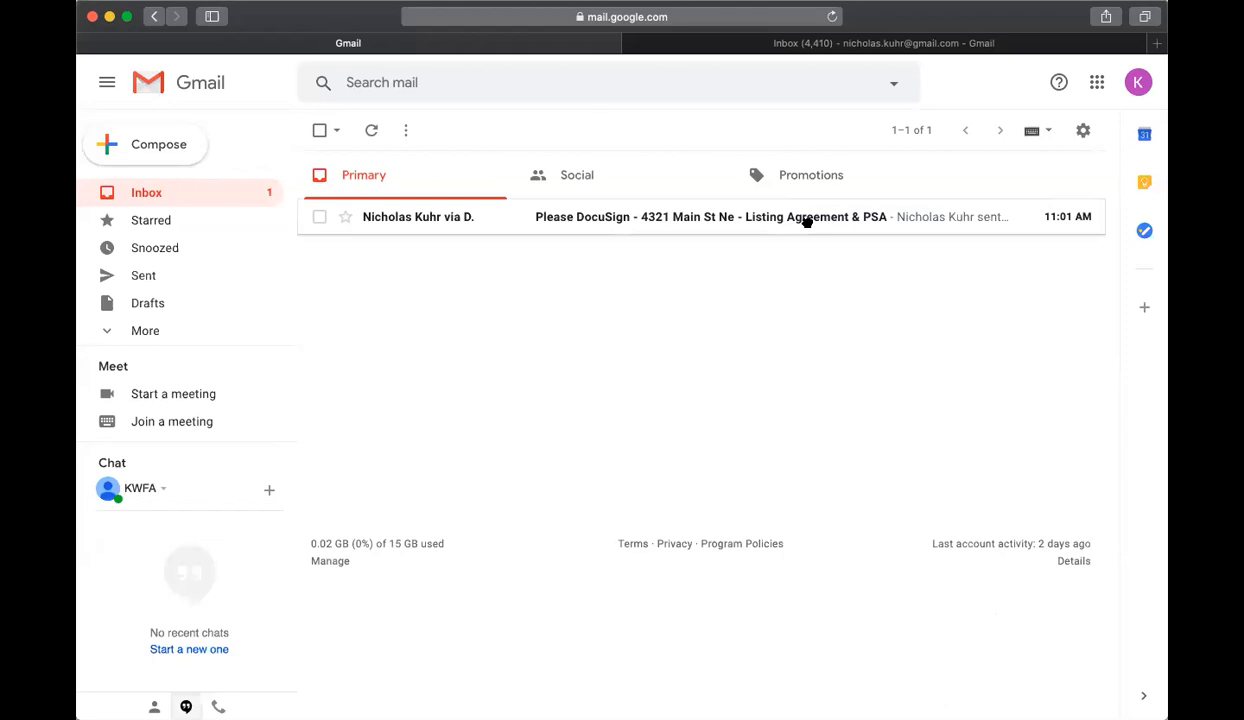
Step: Open the DocuSign request e-mail for 4321 Main St Ne, read its private message, and open the documents for review
click(755, 220)
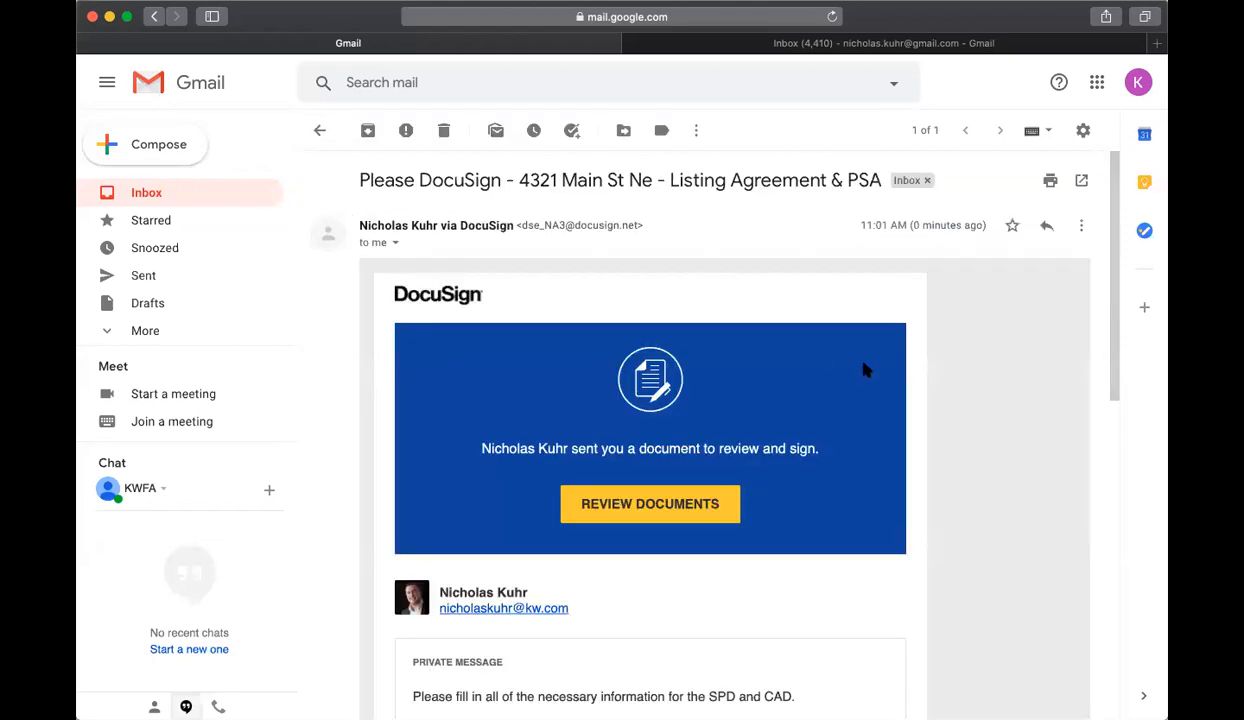
scroll(840, 348, down, 4)
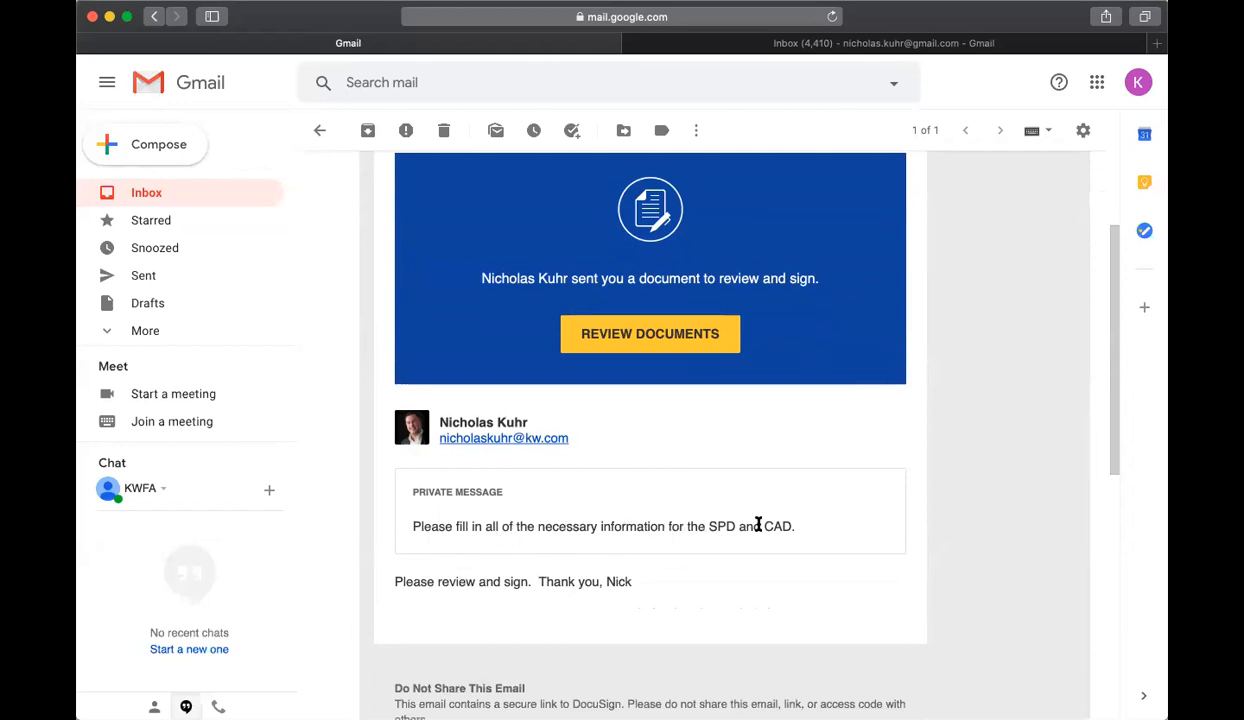
scroll(760, 526, up, 1)
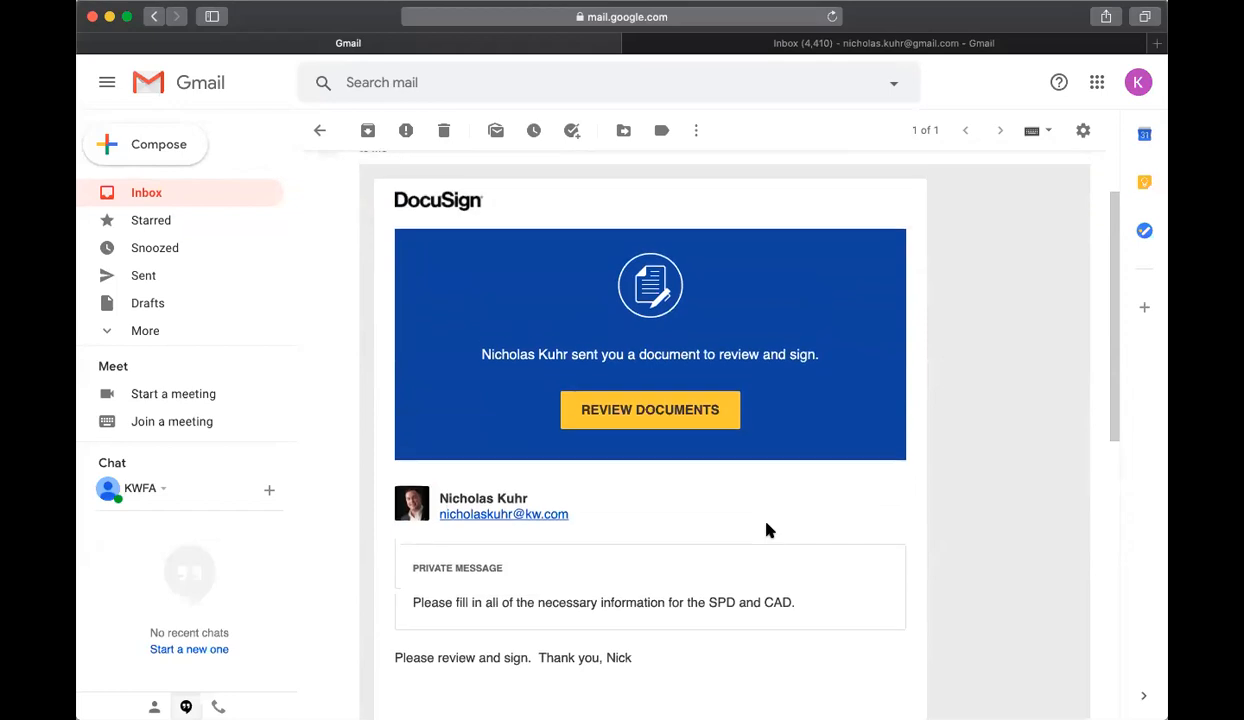
click(702, 410)
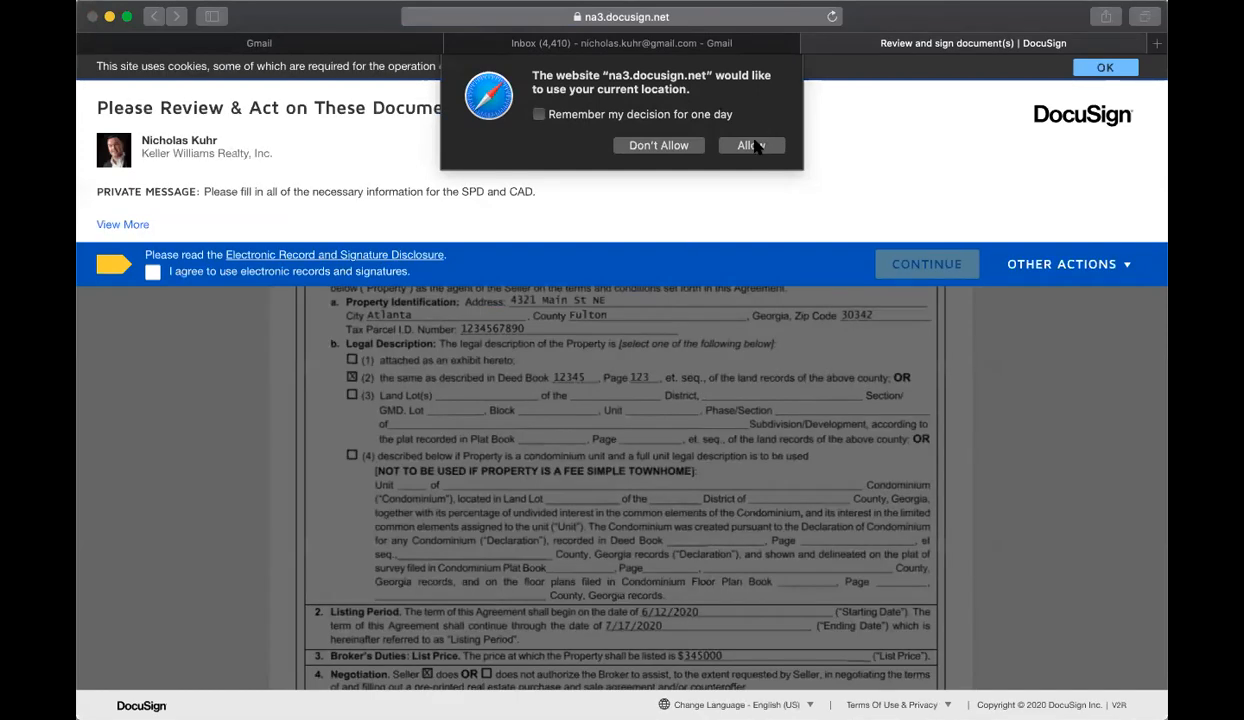
Step: Allow the site to use the current location, agree to use electronic records and signatures, and continue to the documents
click(740, 146)
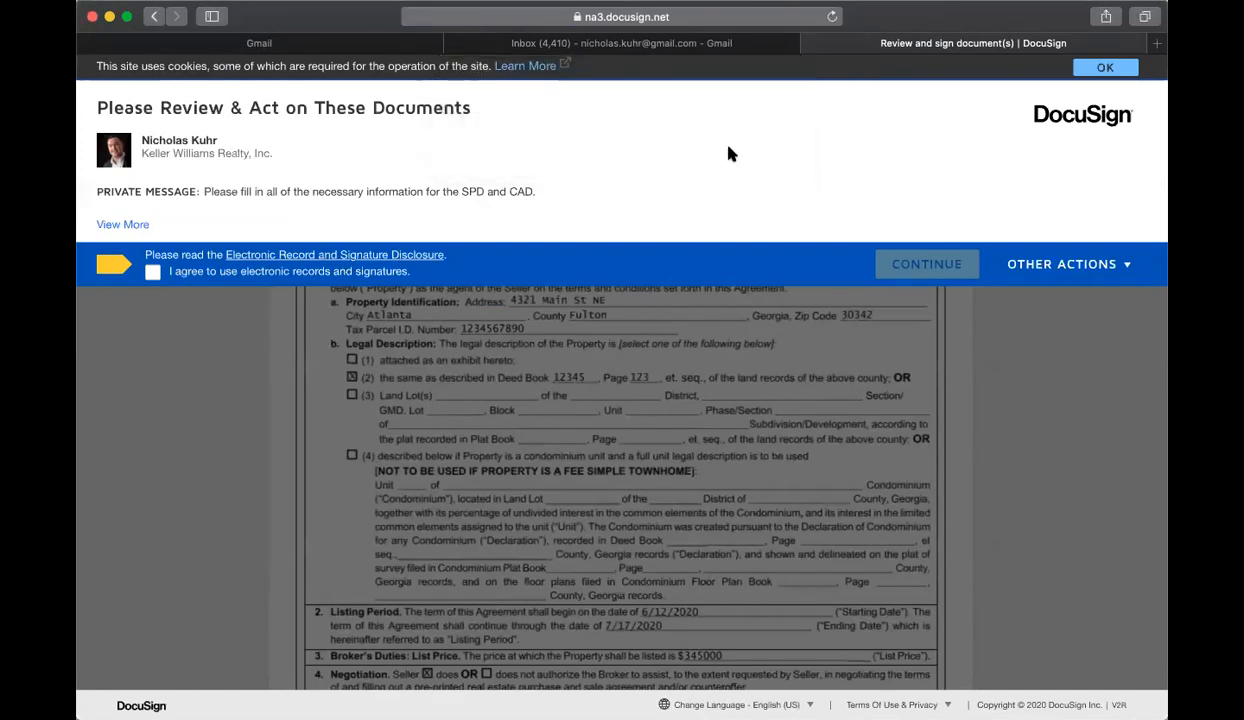
click(153, 273)
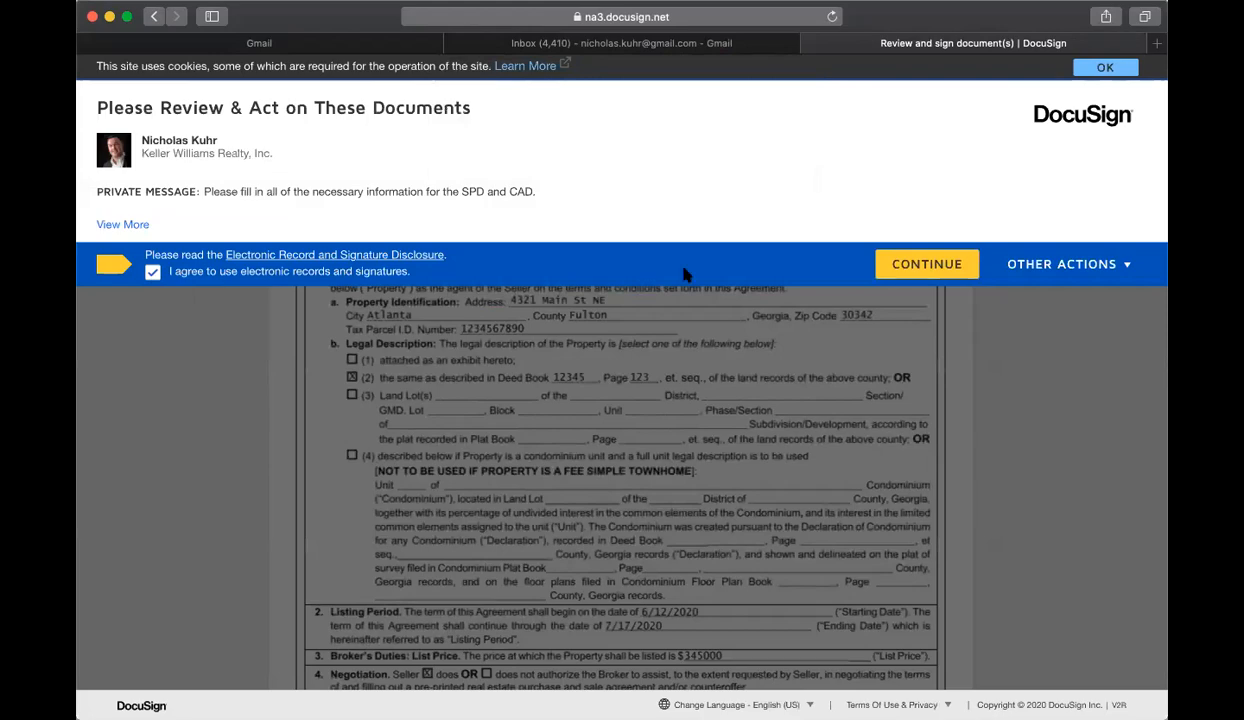
click(903, 267)
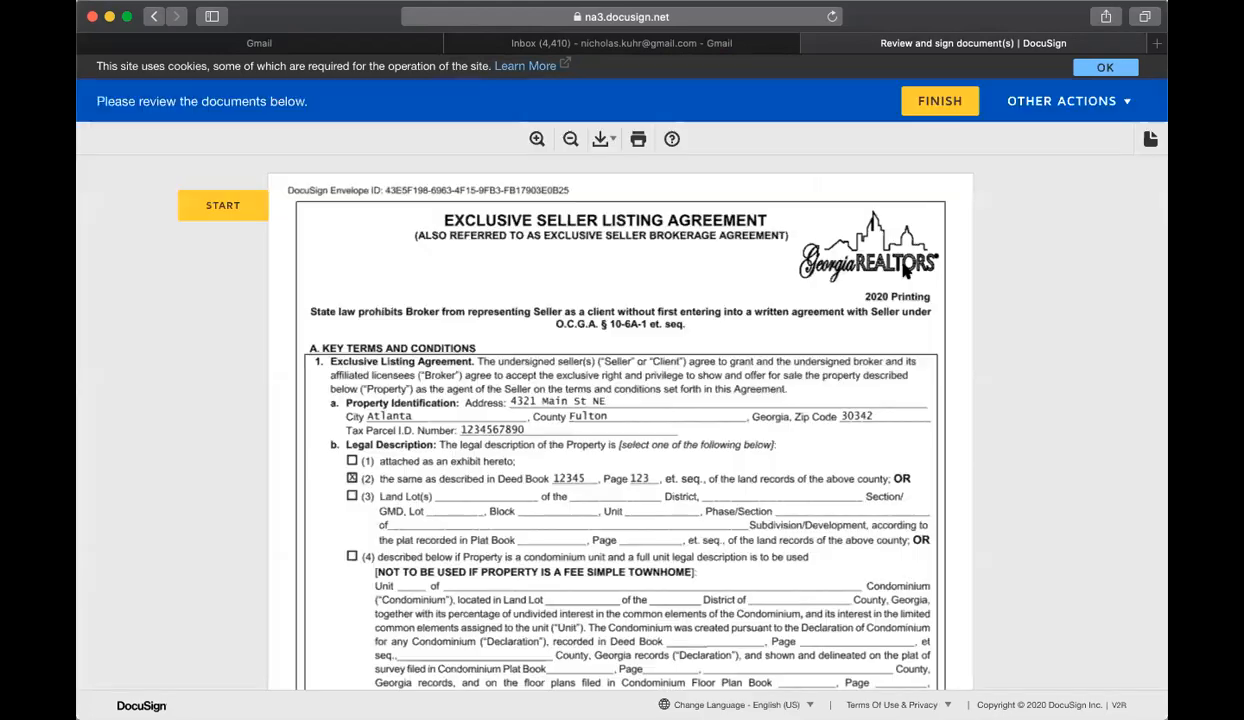
Step: Go to the first required signature on the listing agreement and sign it by adopting the suggested signature and initials
click(211, 203)
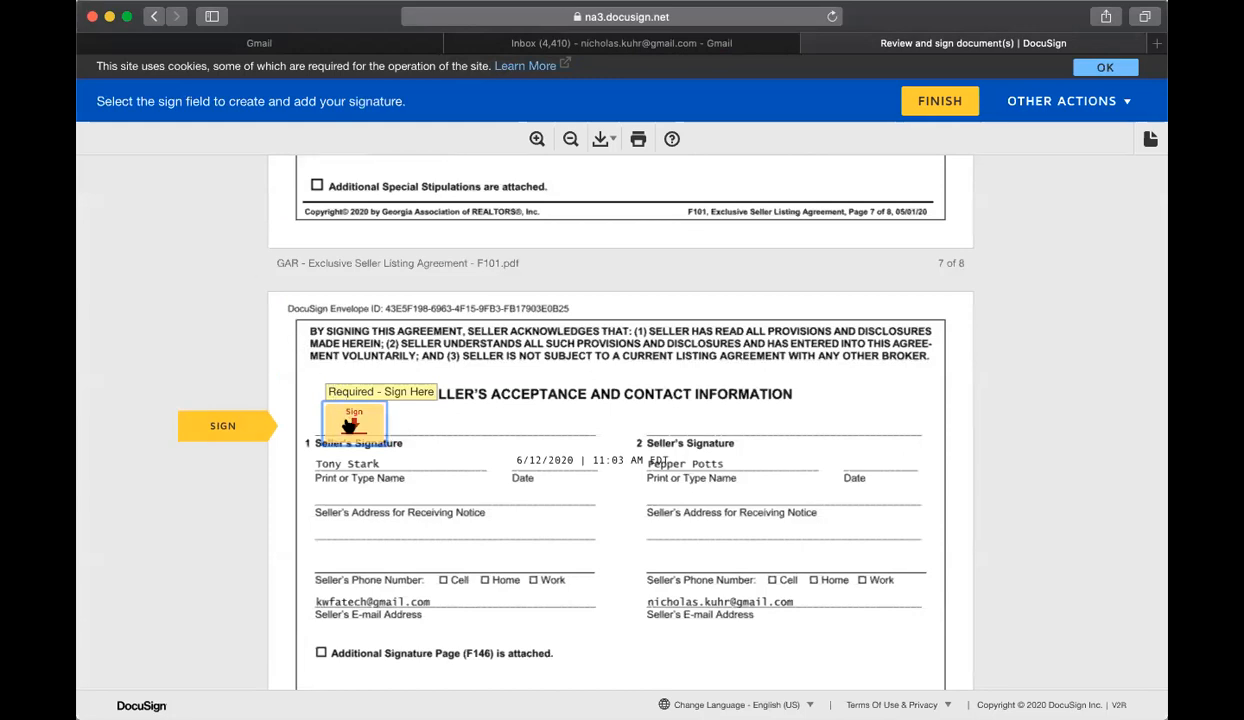
click(352, 420)
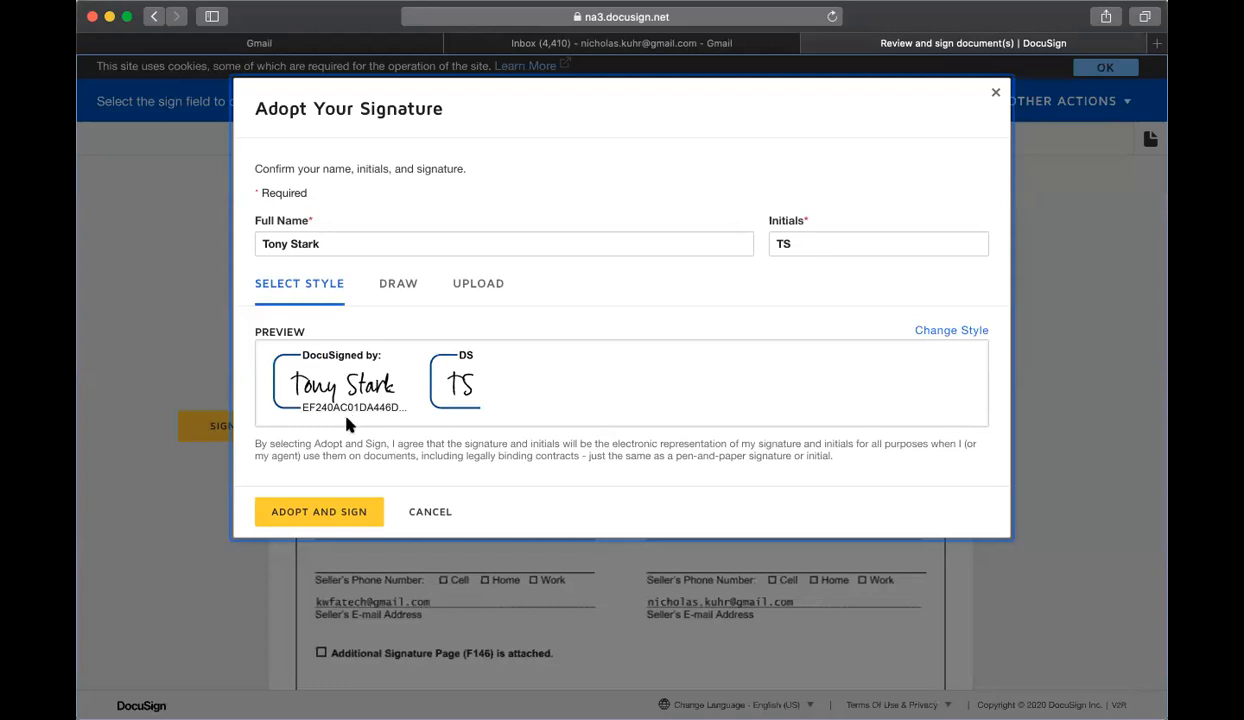
click(343, 512)
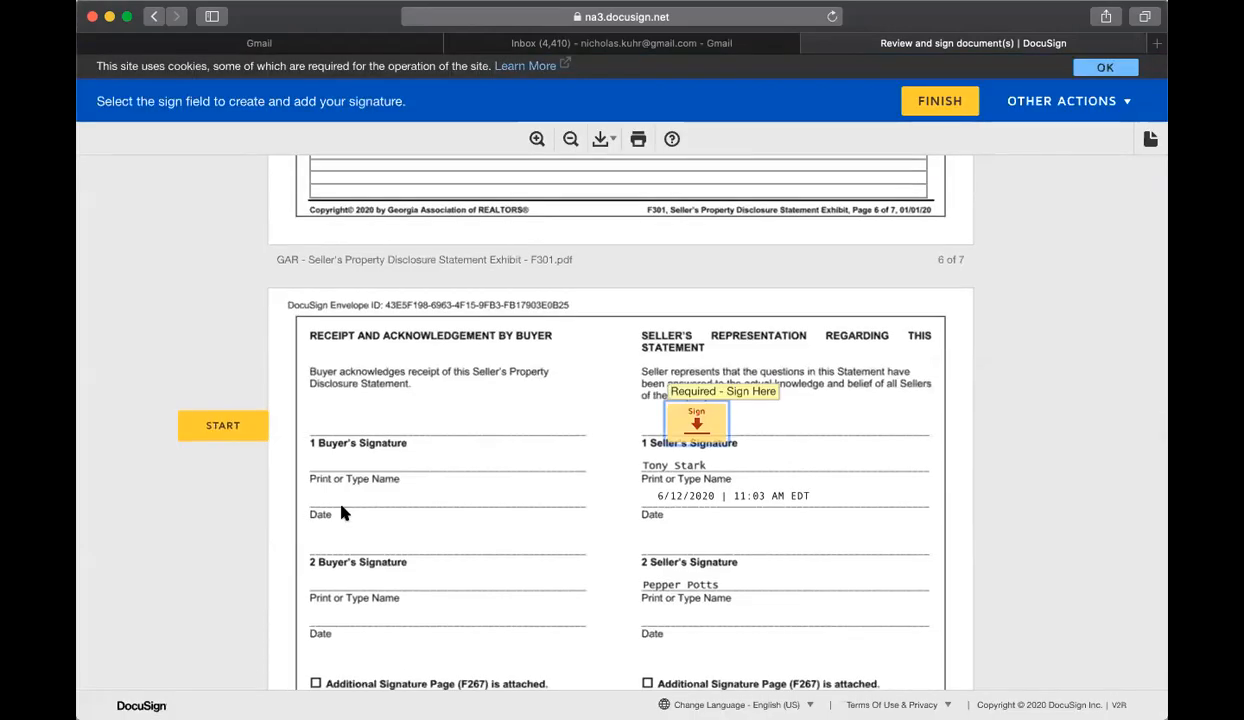
Step: In the disclosure statement's General section, enter 2020 as the construction year and answer Yes for vacancy, its follow-up row, leasing and historic designation
scroll(531, 482, up, 20)
scroll(531, 482, down, 15)
scroll(531, 482, up, 15)
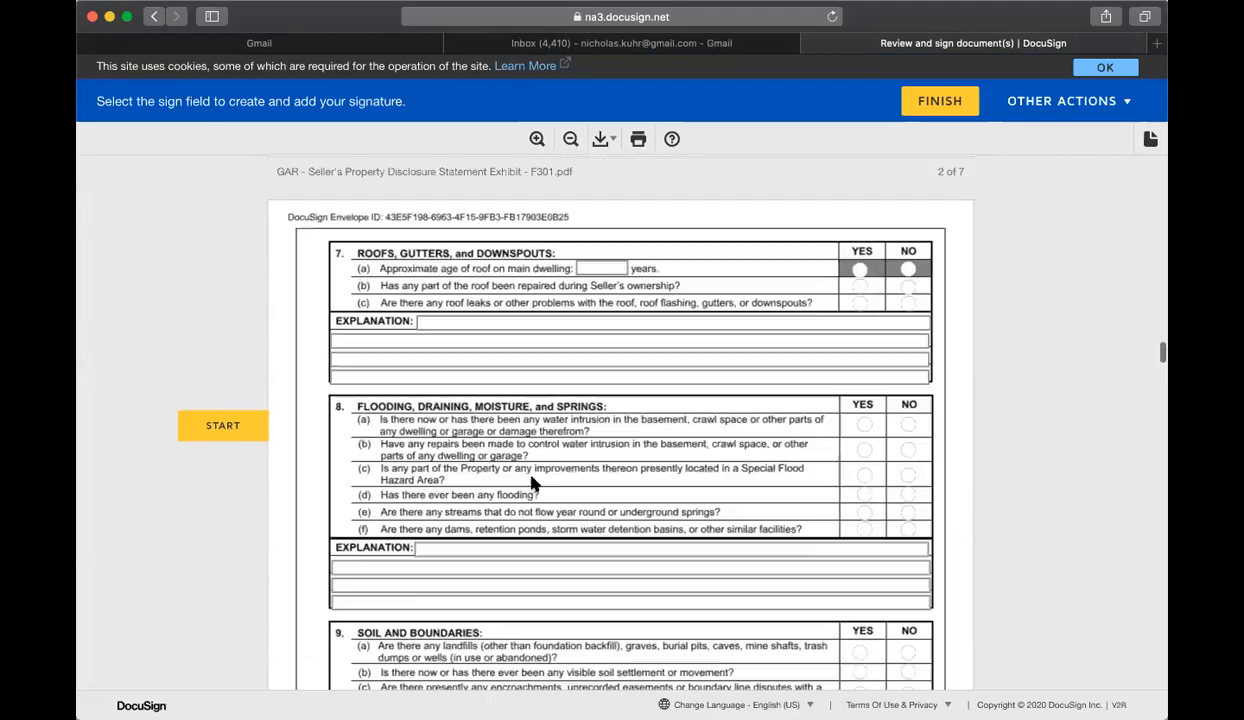
scroll(535, 483, up, 10)
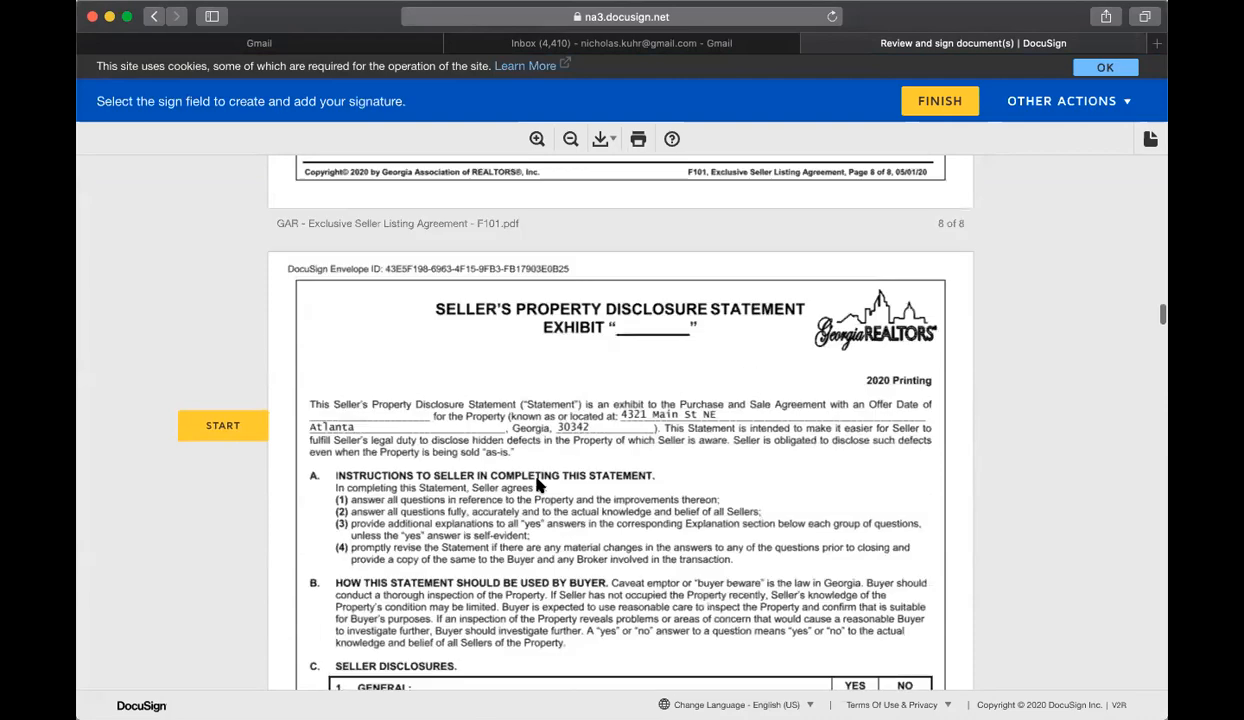
scroll(535, 483, down, 4)
scroll(535, 483, down, 3)
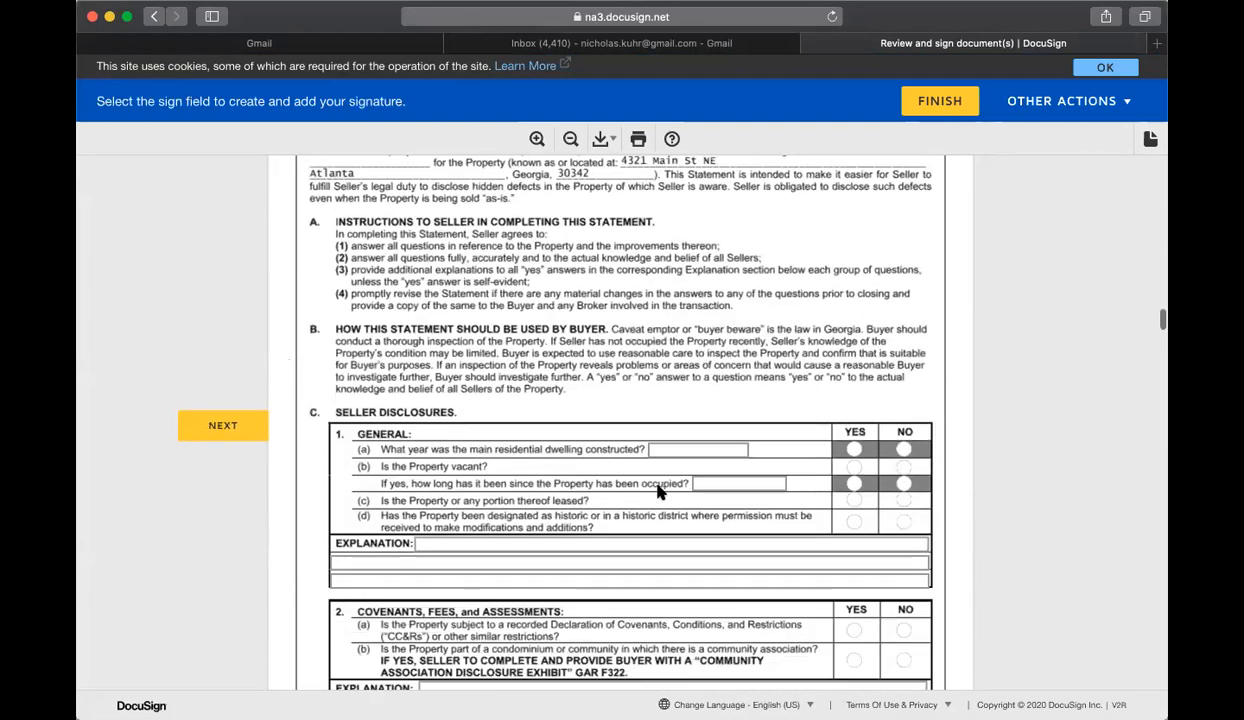
click(684, 409)
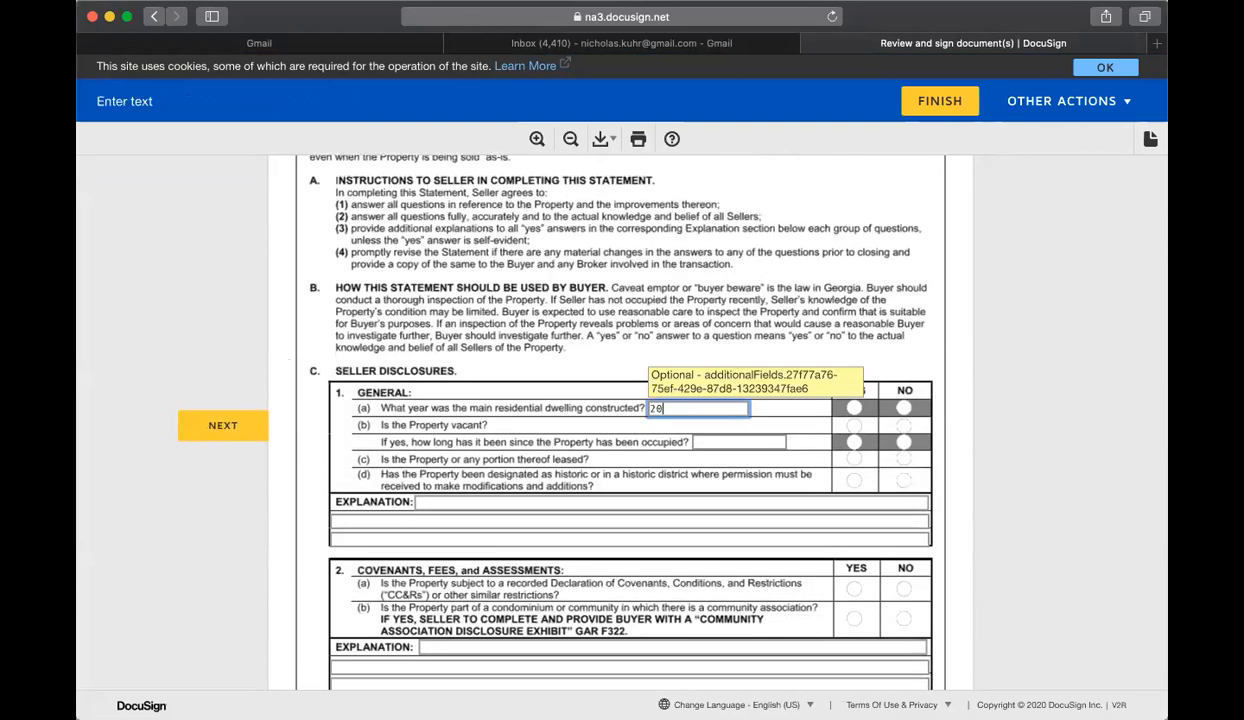
click(853, 441)
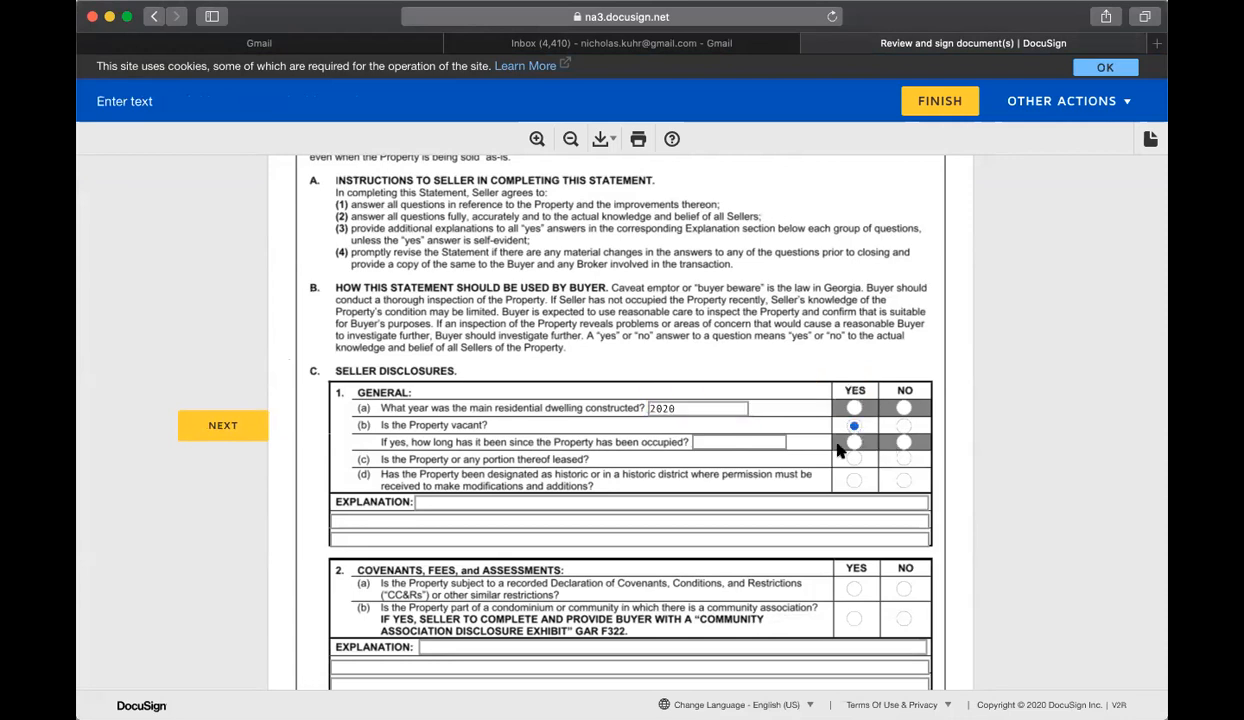
click(853, 425)
click(853, 458)
click(853, 480)
Step: Fill the General section's first two explanation lines with "Type in info" and "here"
click(628, 502)
text(Type in info)
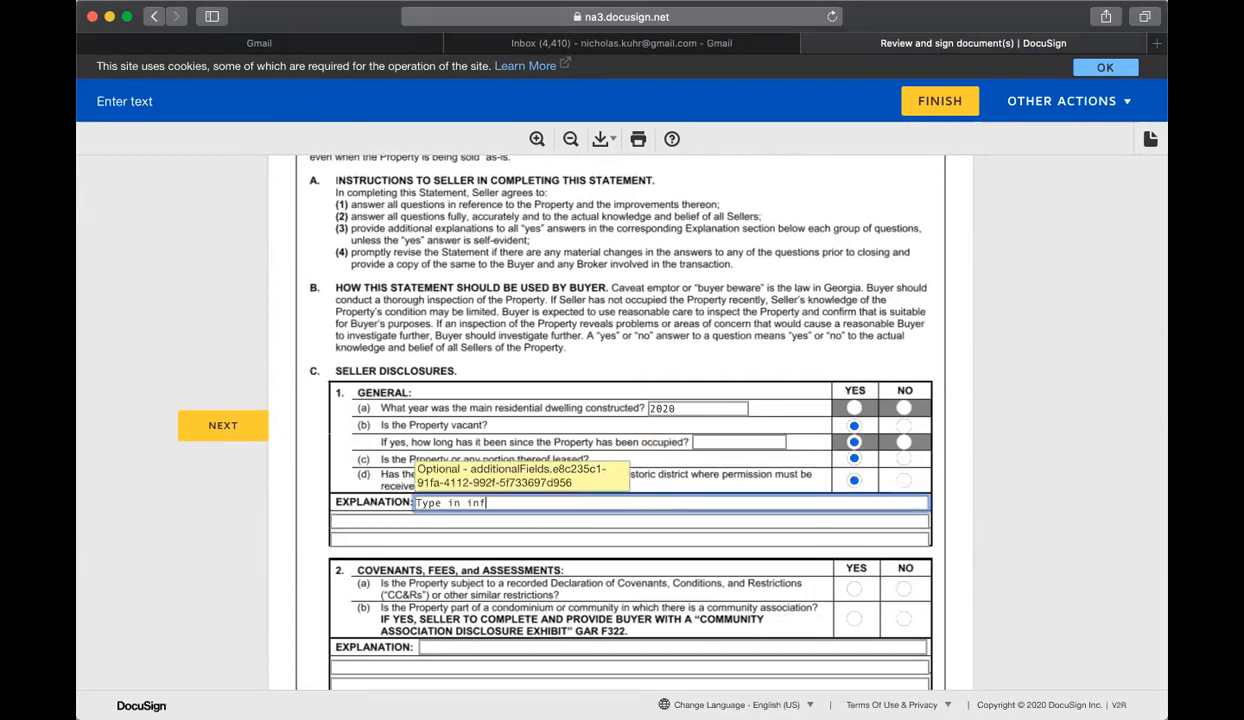
click(628, 520)
text(here)
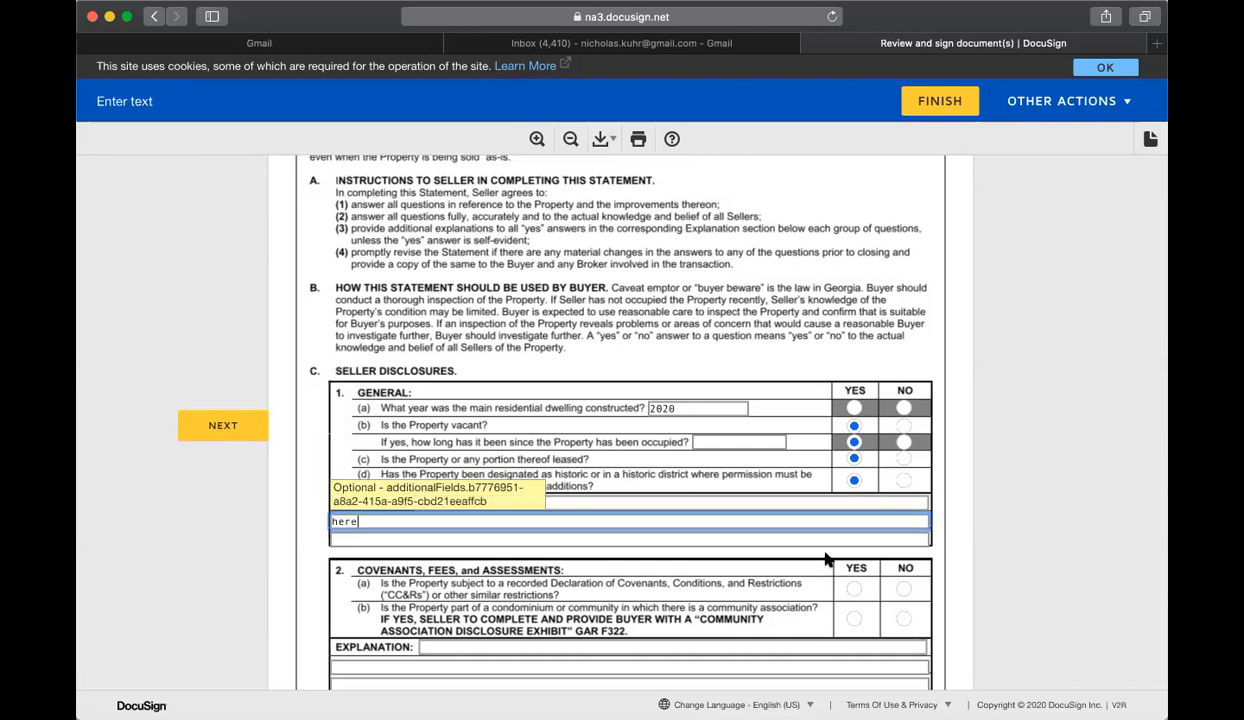
Step: Answer Yes to both Covenants, Fees, and Assessments questions and to the Lead-Based Paint question
click(853, 618)
scroll(860, 628, down, 5)
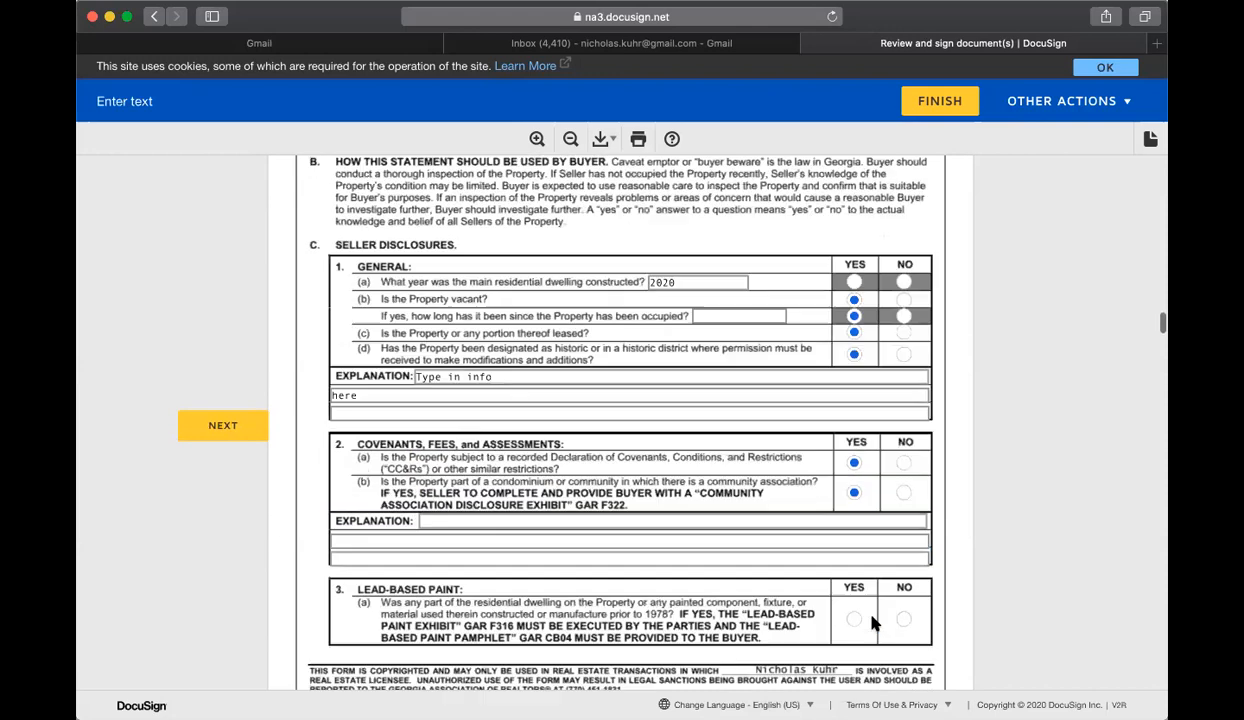
click(853, 469)
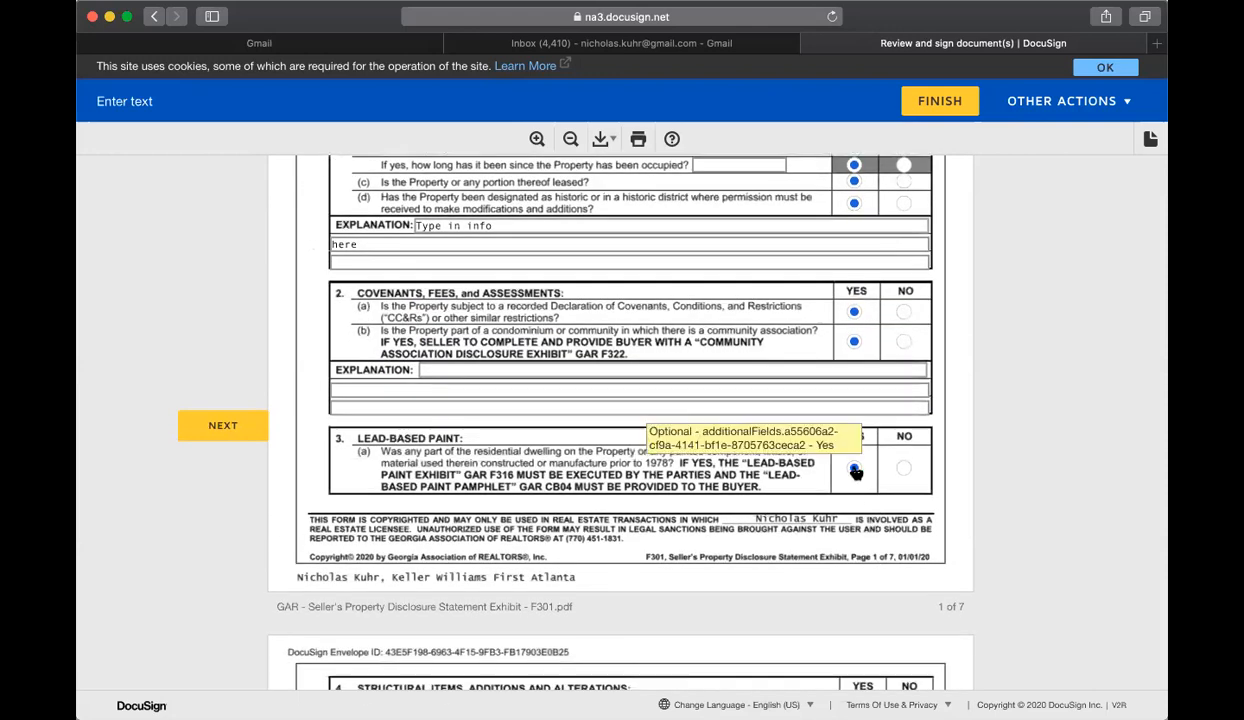
Step: In the Structural Items section, answer Yes to a, c and e and No to b, d, f, g and h, with explanation "Info info info"
scroll(850, 465, down, 4)
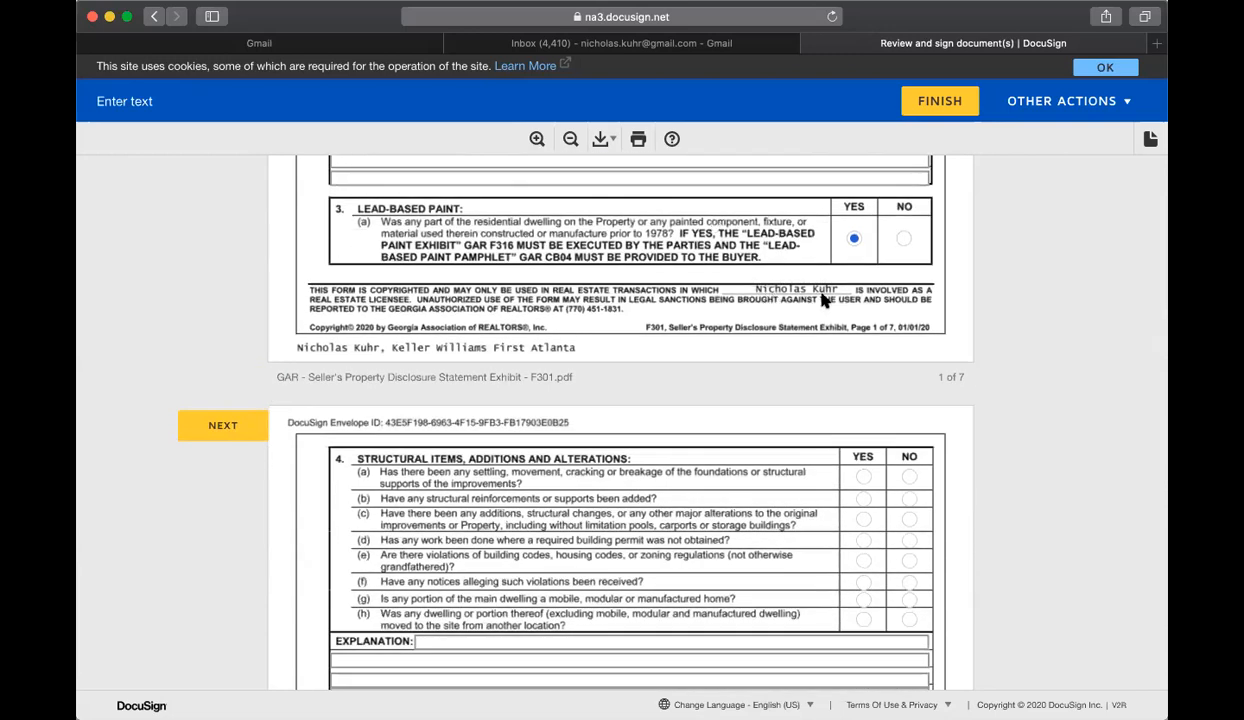
click(863, 476)
click(908, 502)
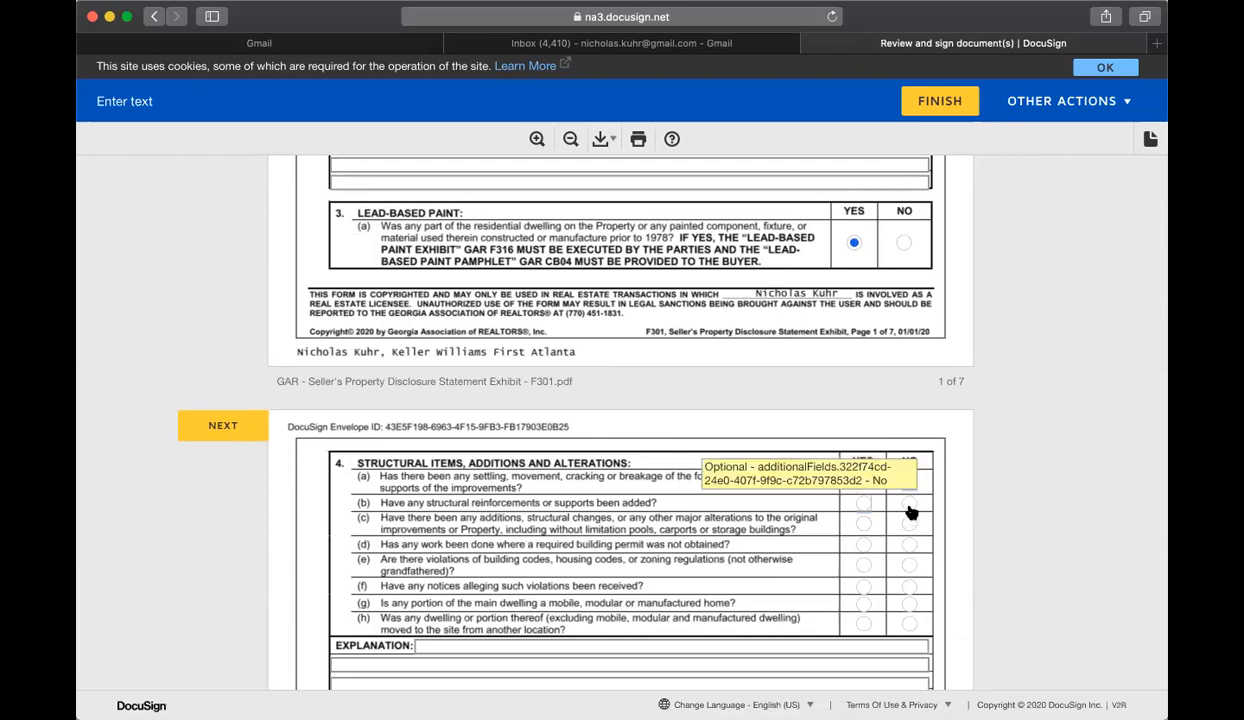
click(863, 523)
click(908, 544)
scroll(880, 568, down, 2)
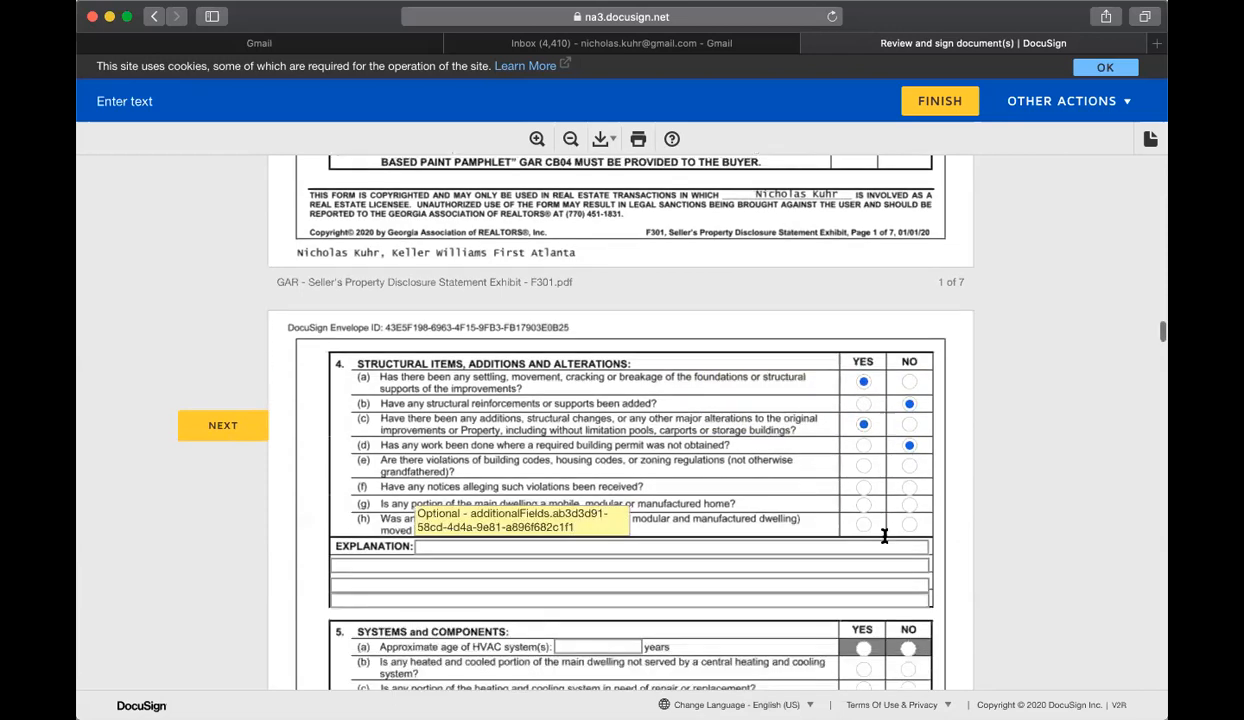
click(862, 466)
click(908, 487)
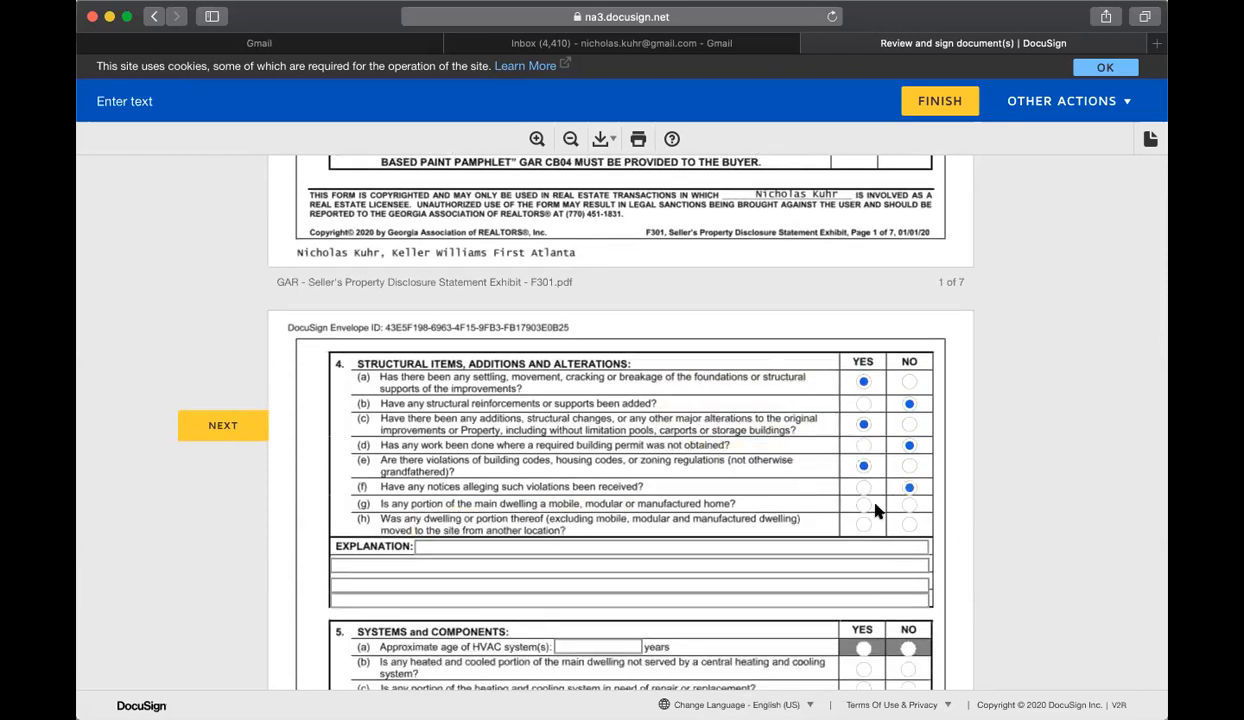
click(908, 504)
click(908, 524)
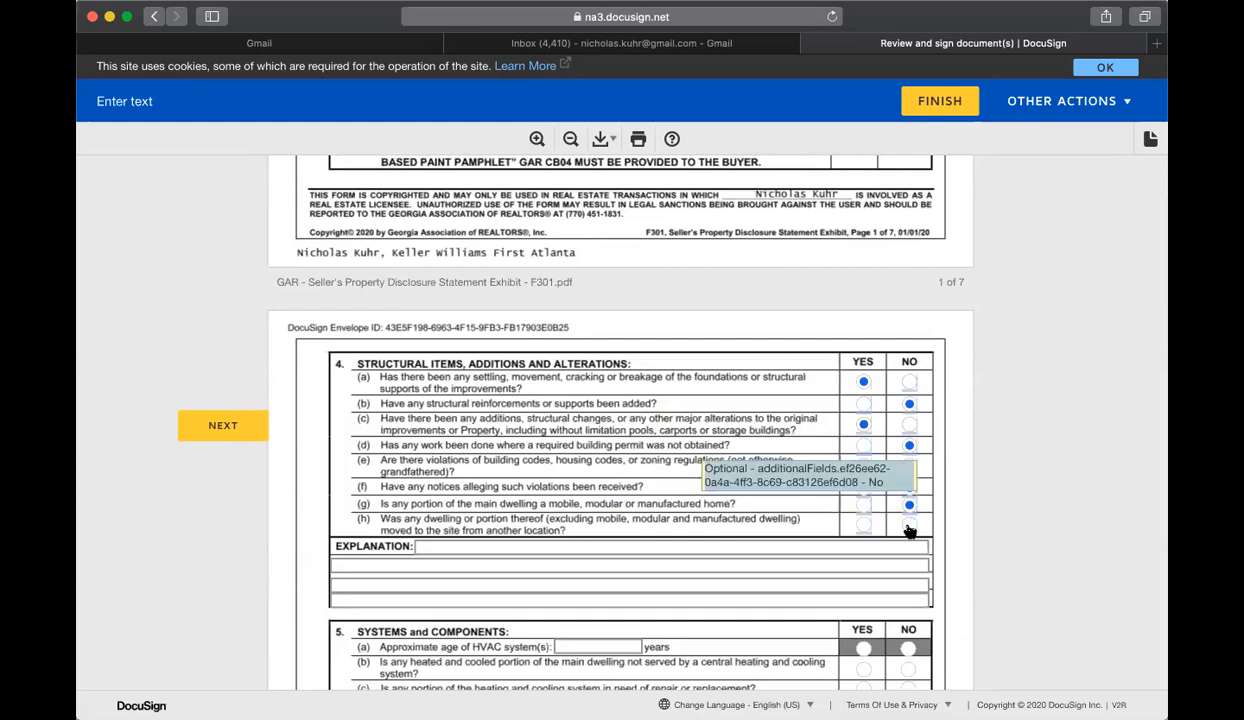
click(554, 548)
text(Info info)
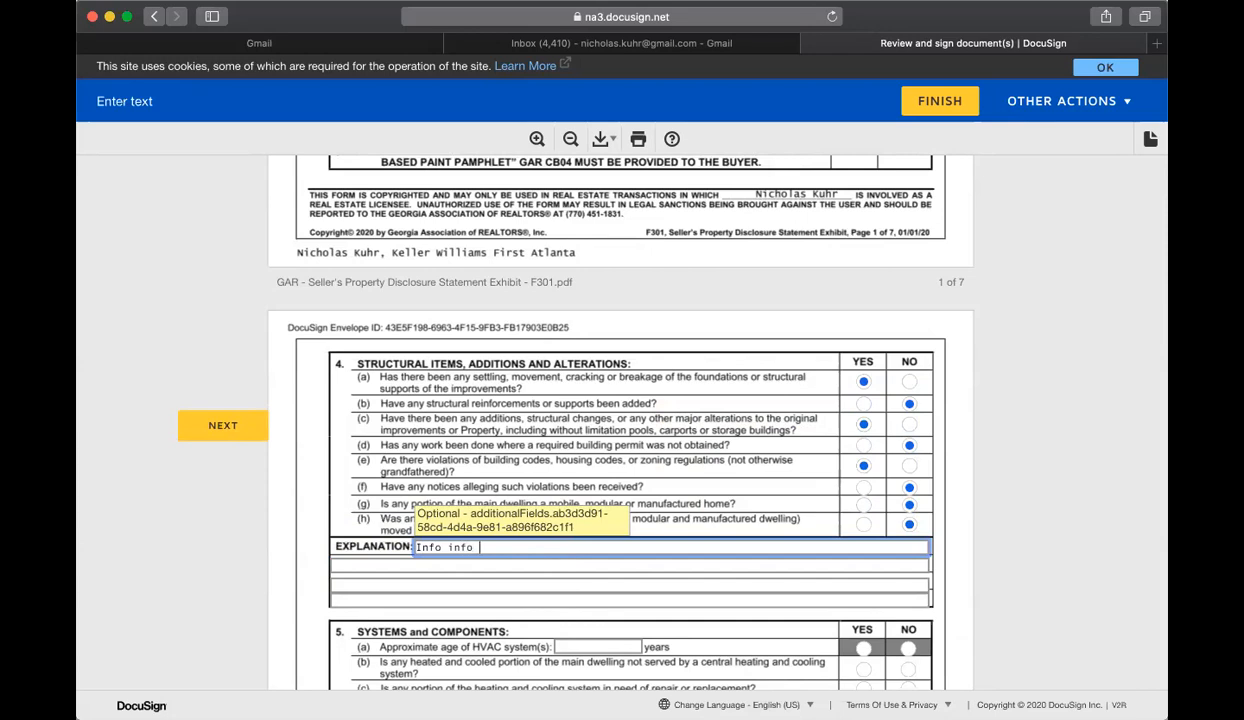
Step: In Systems and Components, enter an HVAC age of 8 years, answer Yes to b, e and f, and No to c, d and g
scroll(556, 558, down, 2)
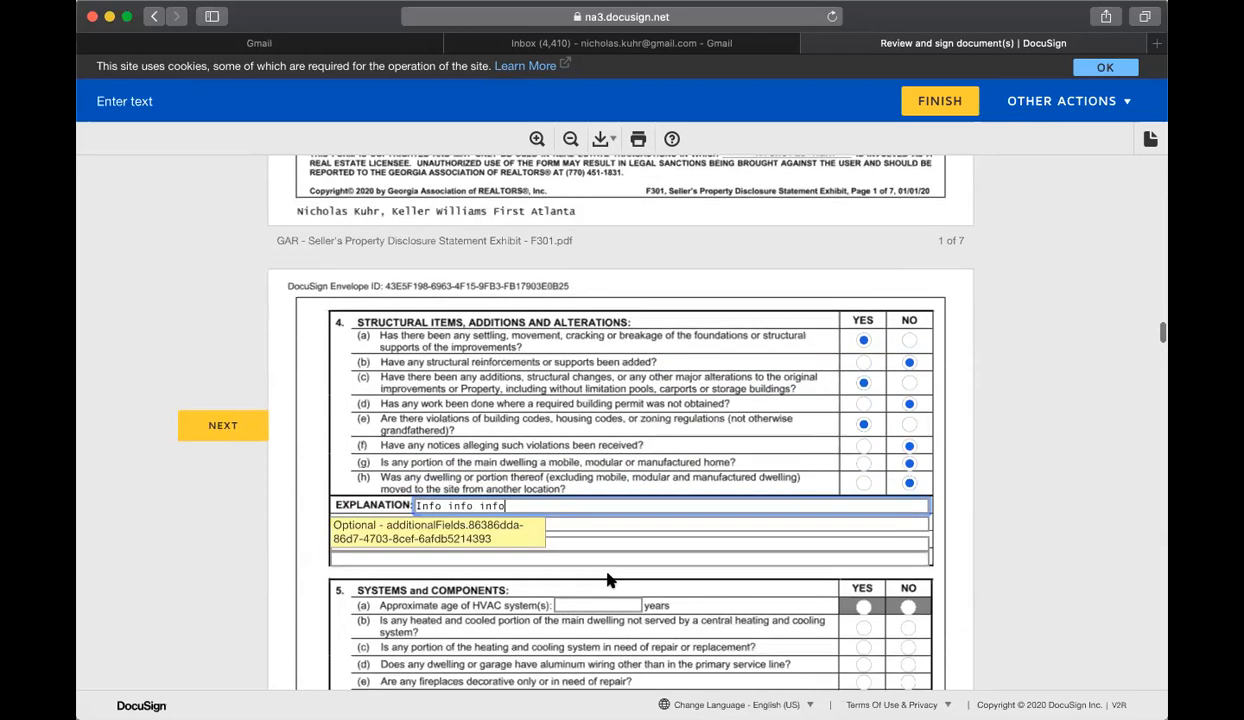
click(613, 581)
text(8)
scroll(814, 550, down, 6)
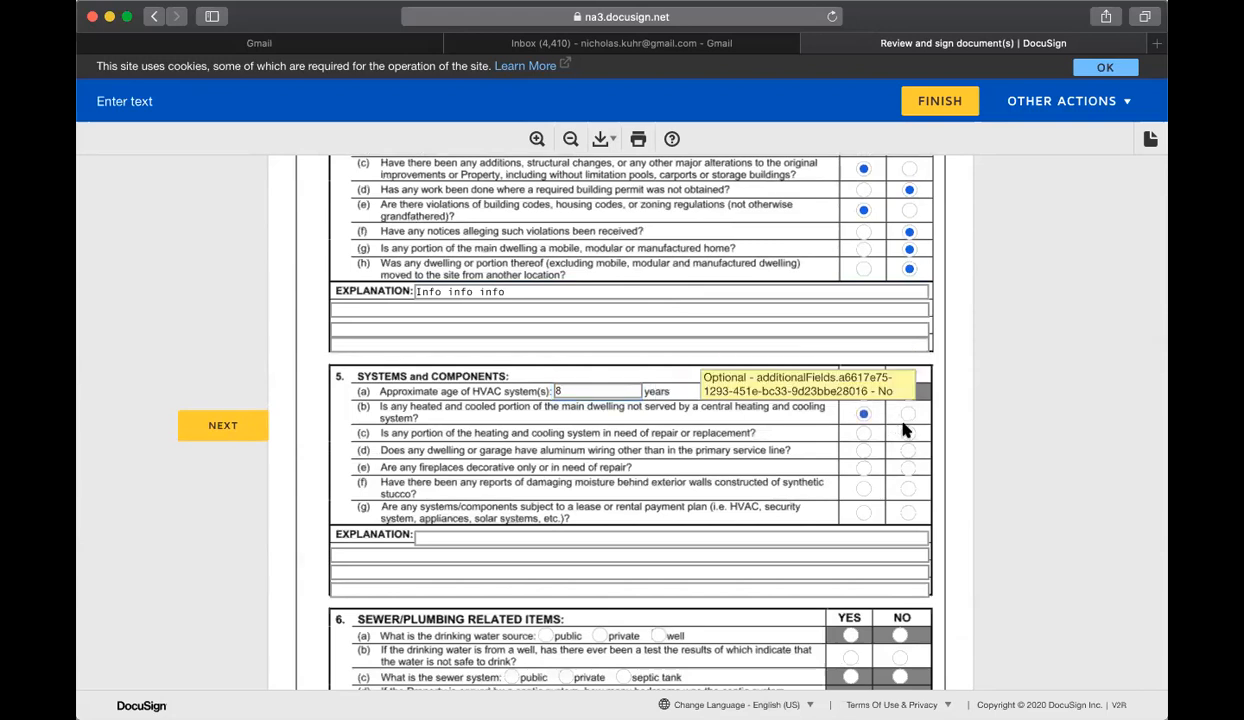
click(863, 413)
click(908, 433)
click(908, 450)
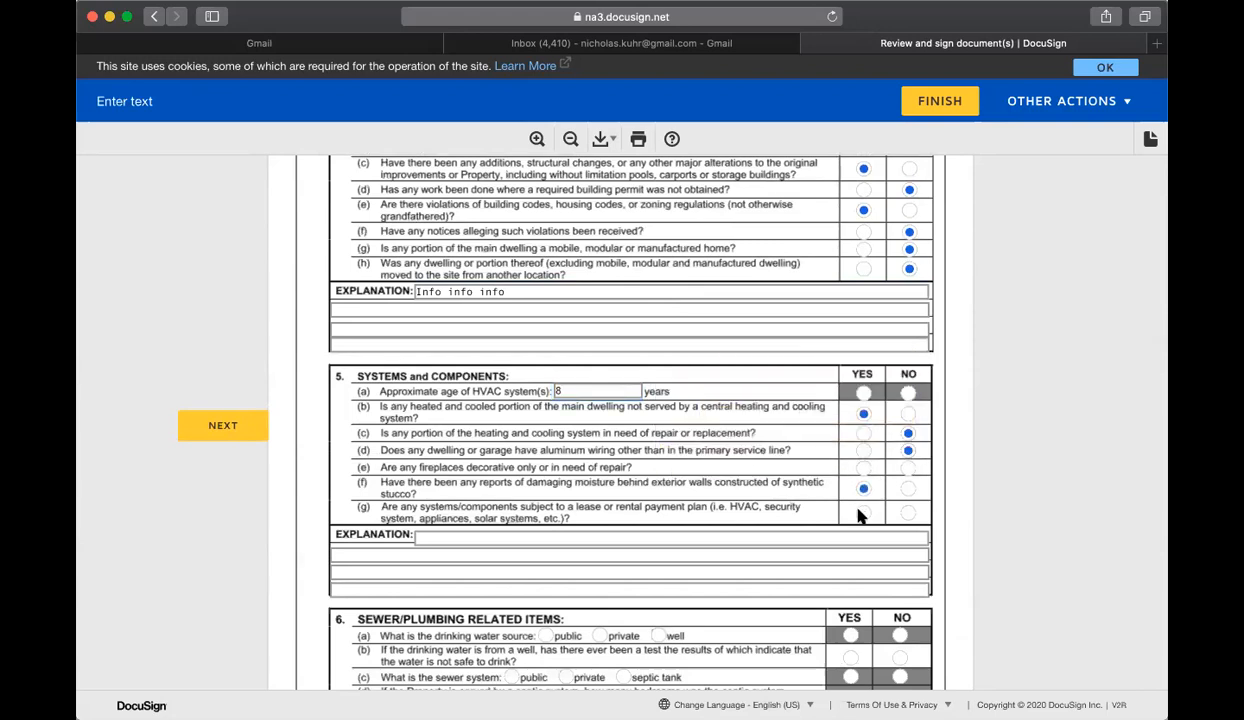
click(863, 467)
click(907, 514)
click(560, 532)
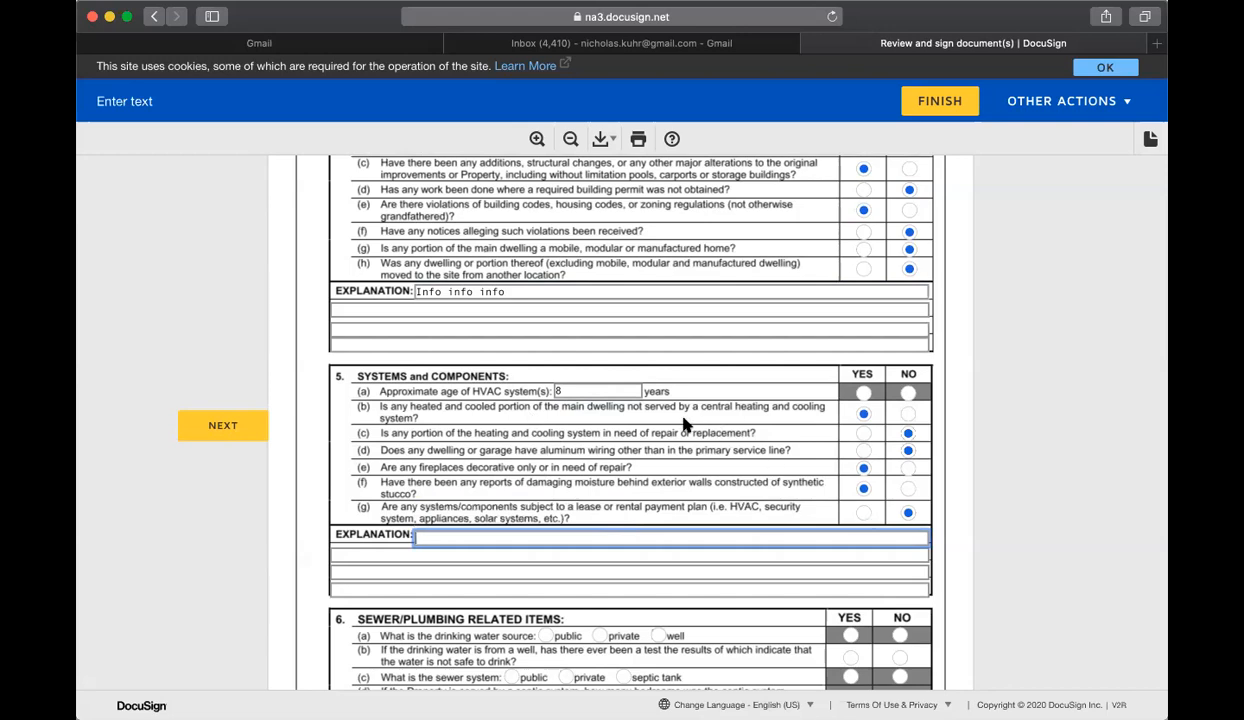
Step: Go to the next required signature and sign the Seller's Property Disclosure Statement as the first seller
click(184, 420)
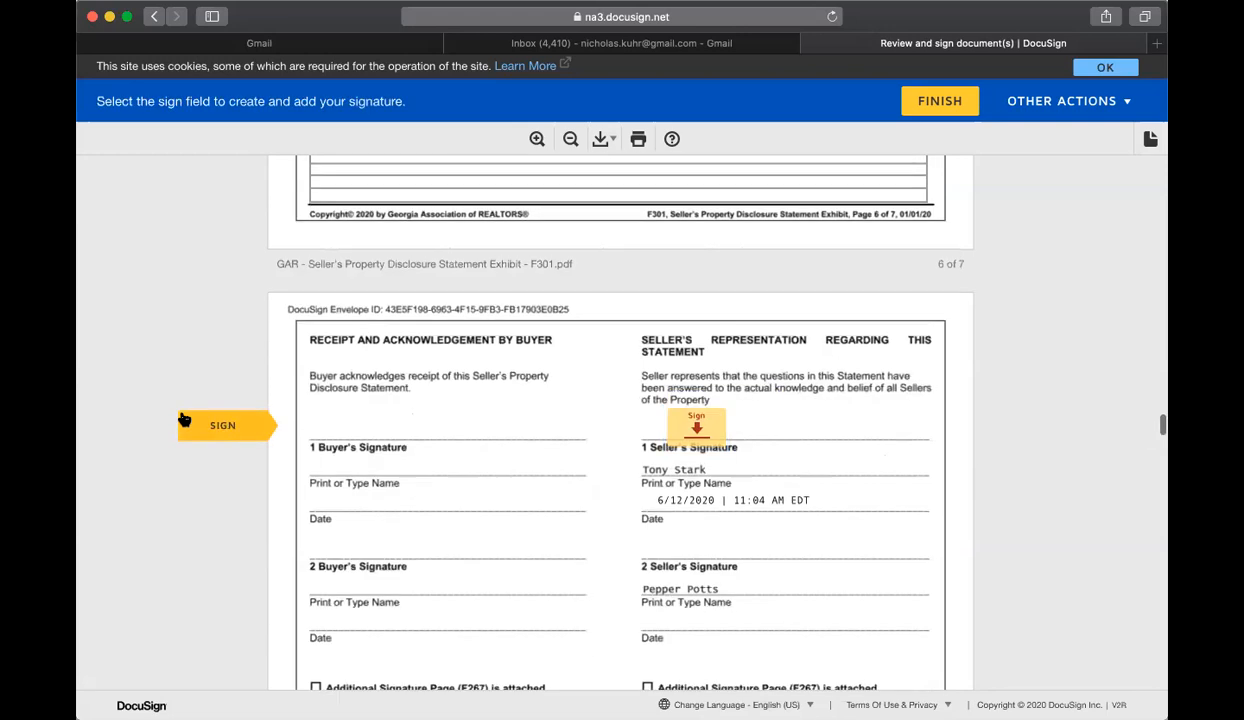
click(717, 410)
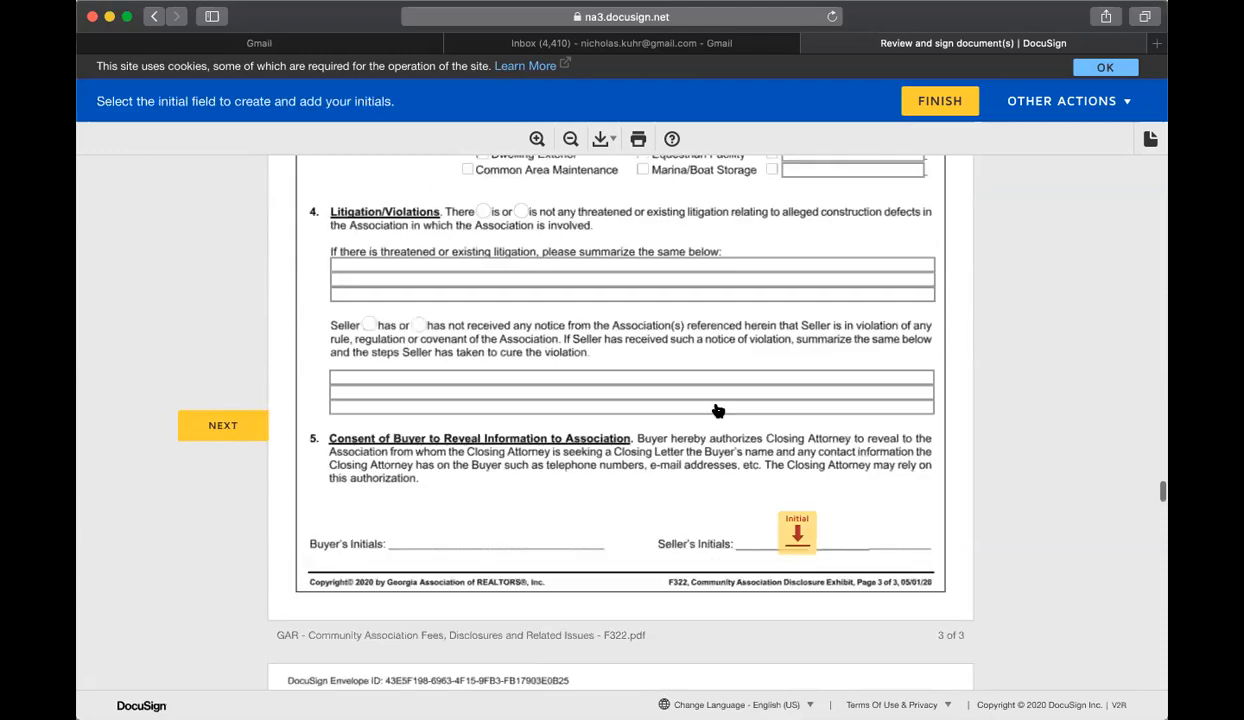
Step: In the Community Association Disclosure, select Voluntary Membership Homeowners Association and enter an estimated annual assessment of $500
scroll(719, 415, up, 15)
scroll(720, 420, up, 10)
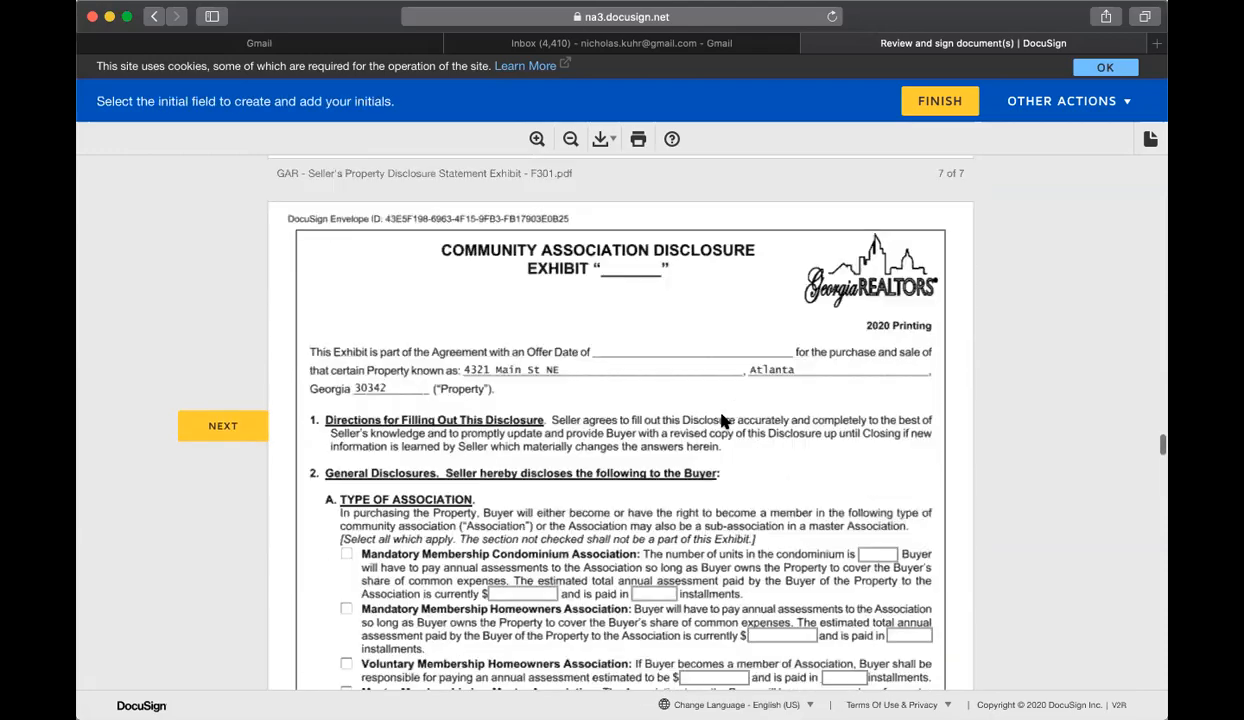
scroll(725, 417, down, 5)
scroll(729, 420, down, 3)
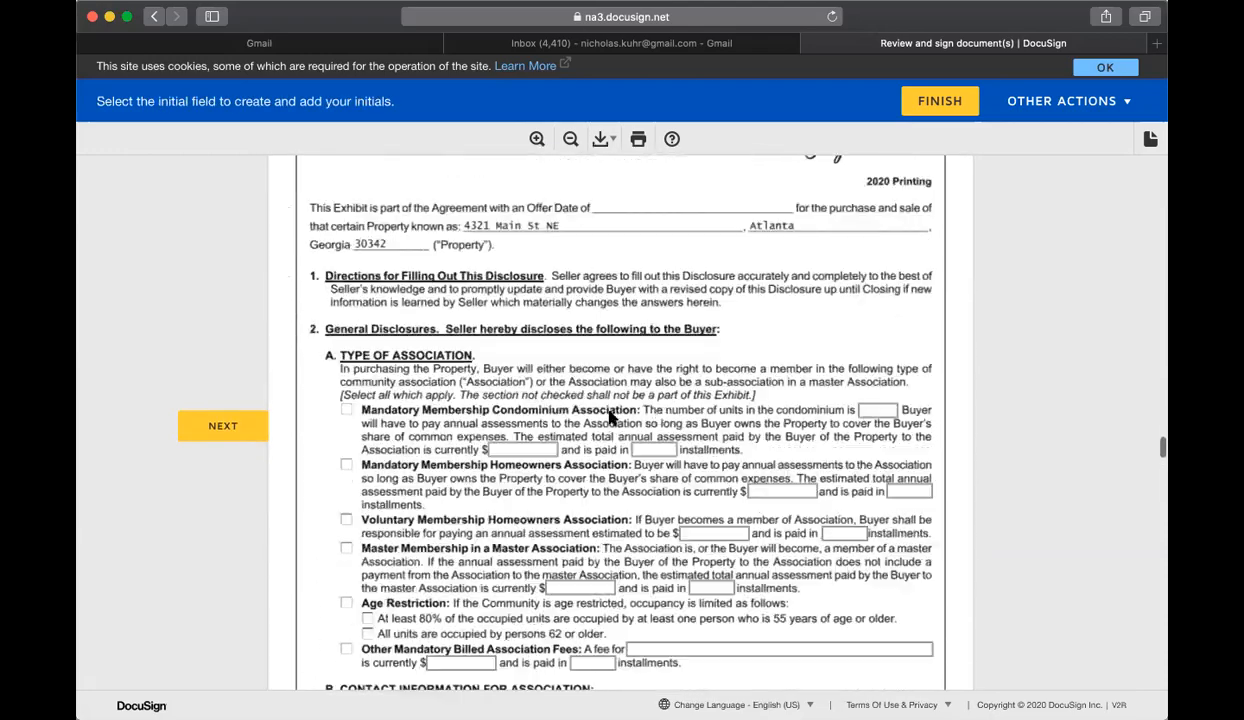
click(346, 494)
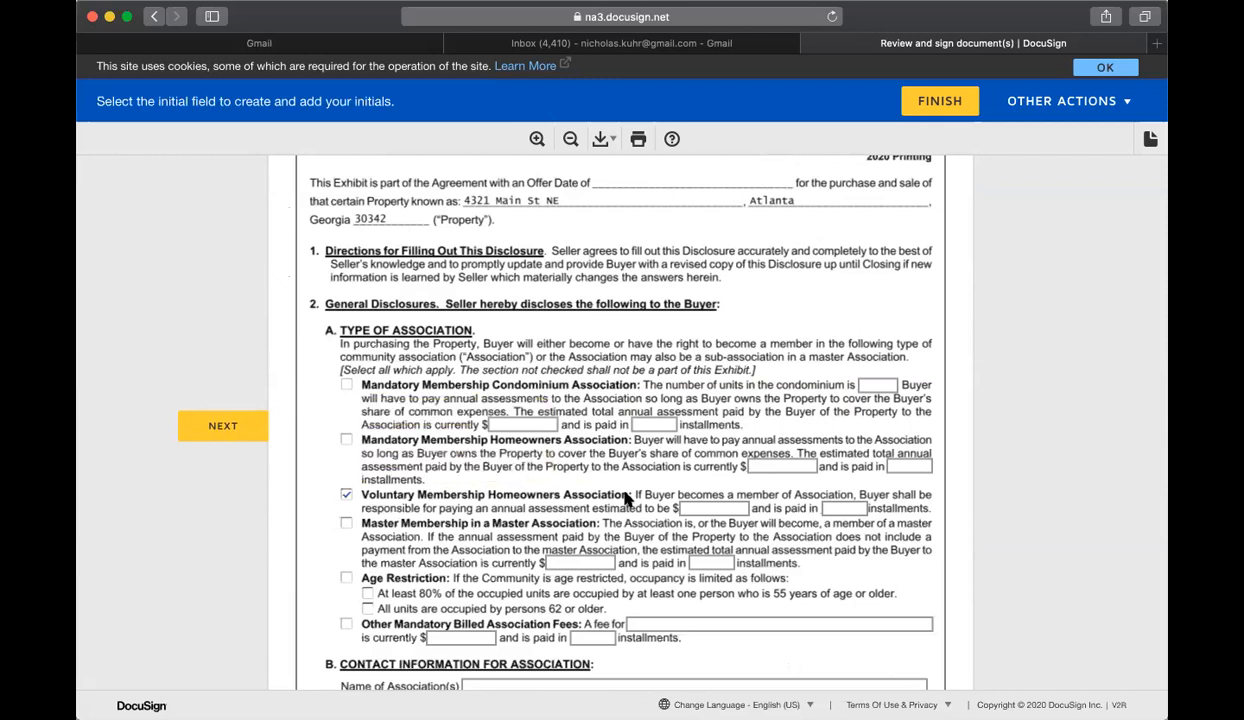
click(692, 500)
text(500)
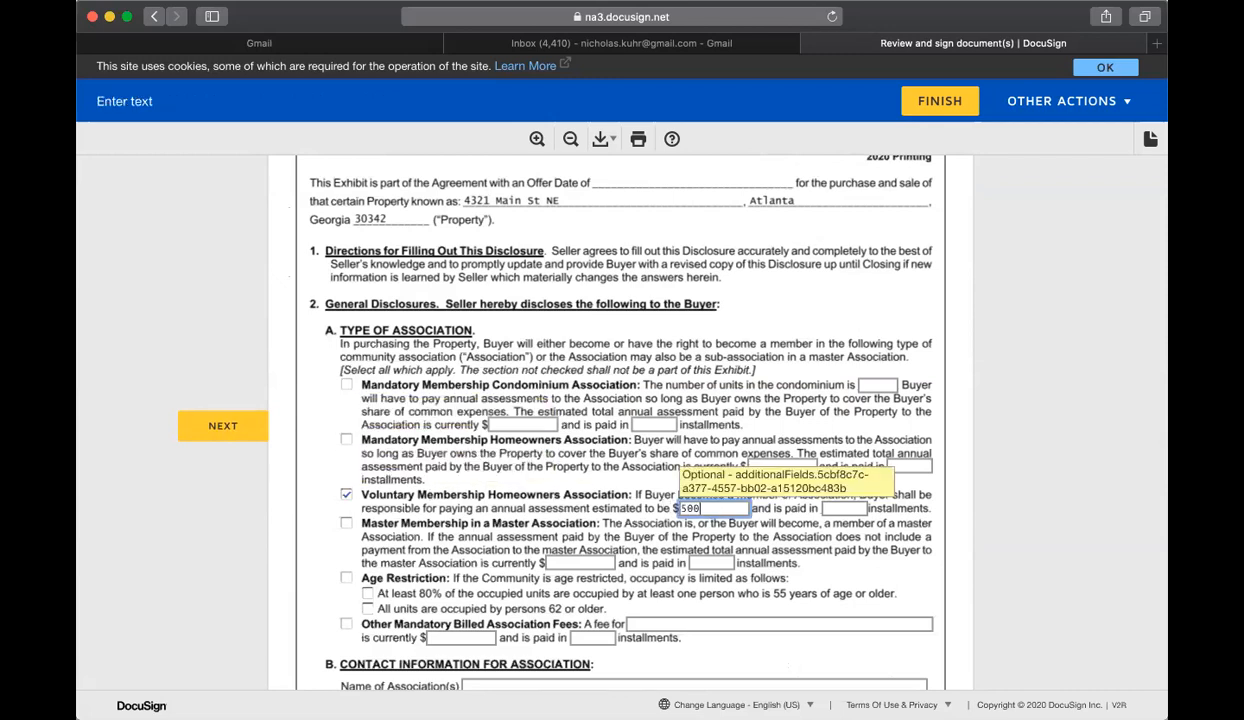
Step: Set the voluntary homeowners association's assessment to 2 installments and enter HOA Name as the association's name
key(Tab)
text(2)
scroll(575, 495, down, 5)
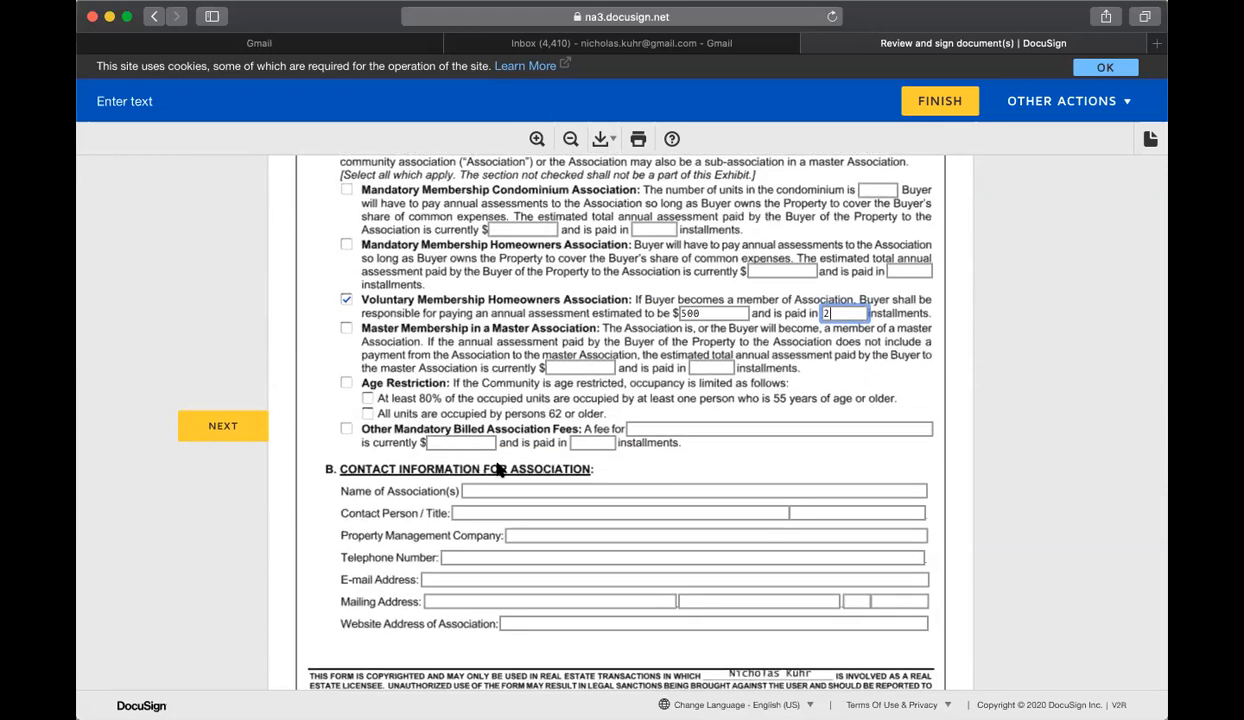
click(527, 490)
text(HOA NA)
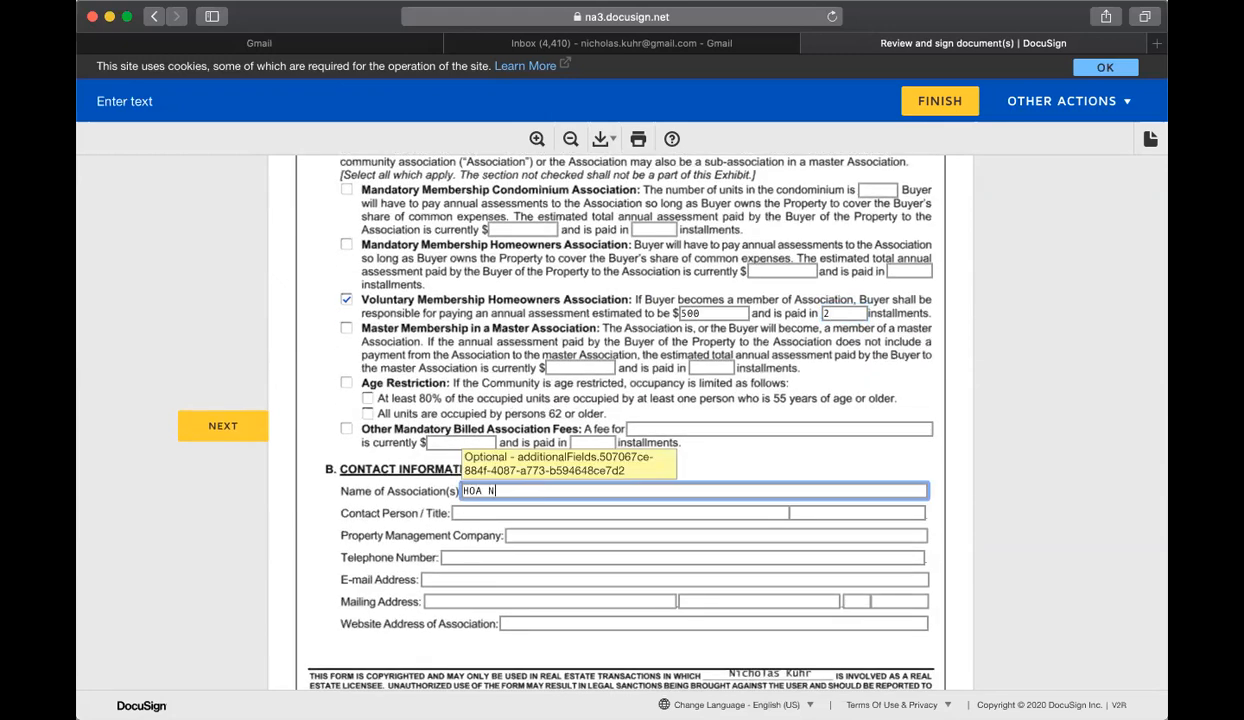
key(BackSpace)
text(\ame)
key(Tab)
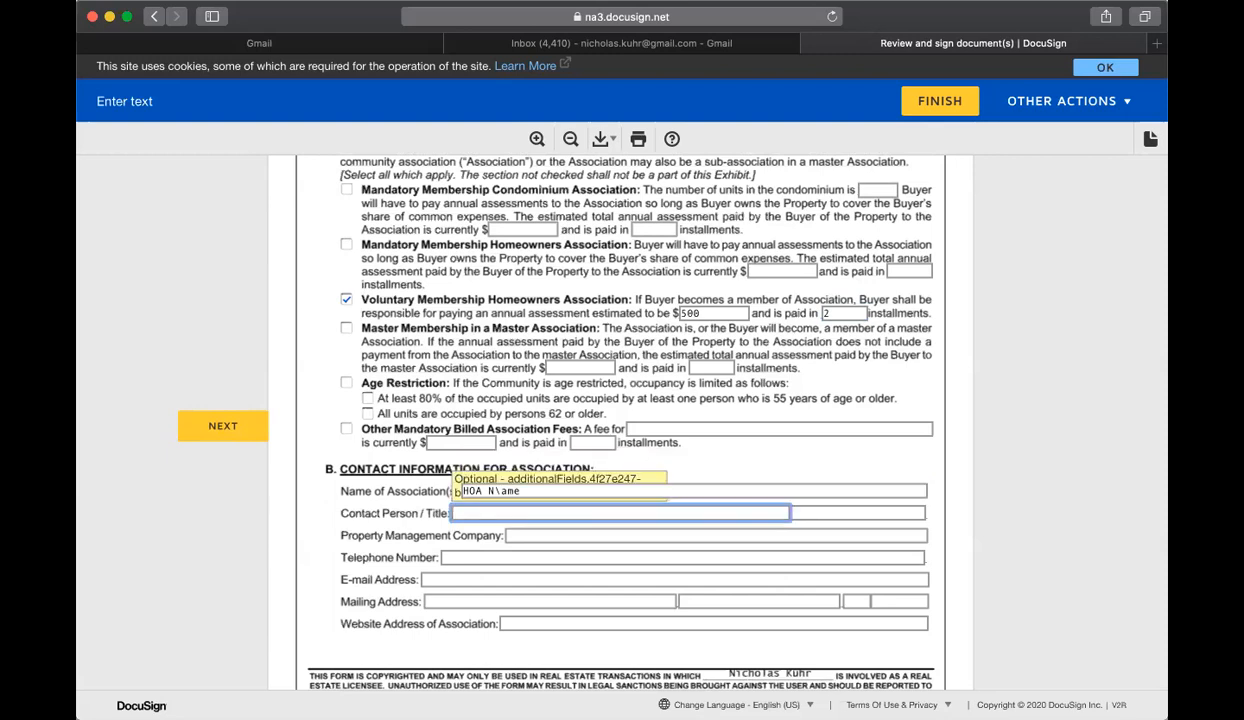
key(shift+Tab)
text(HOA Name)
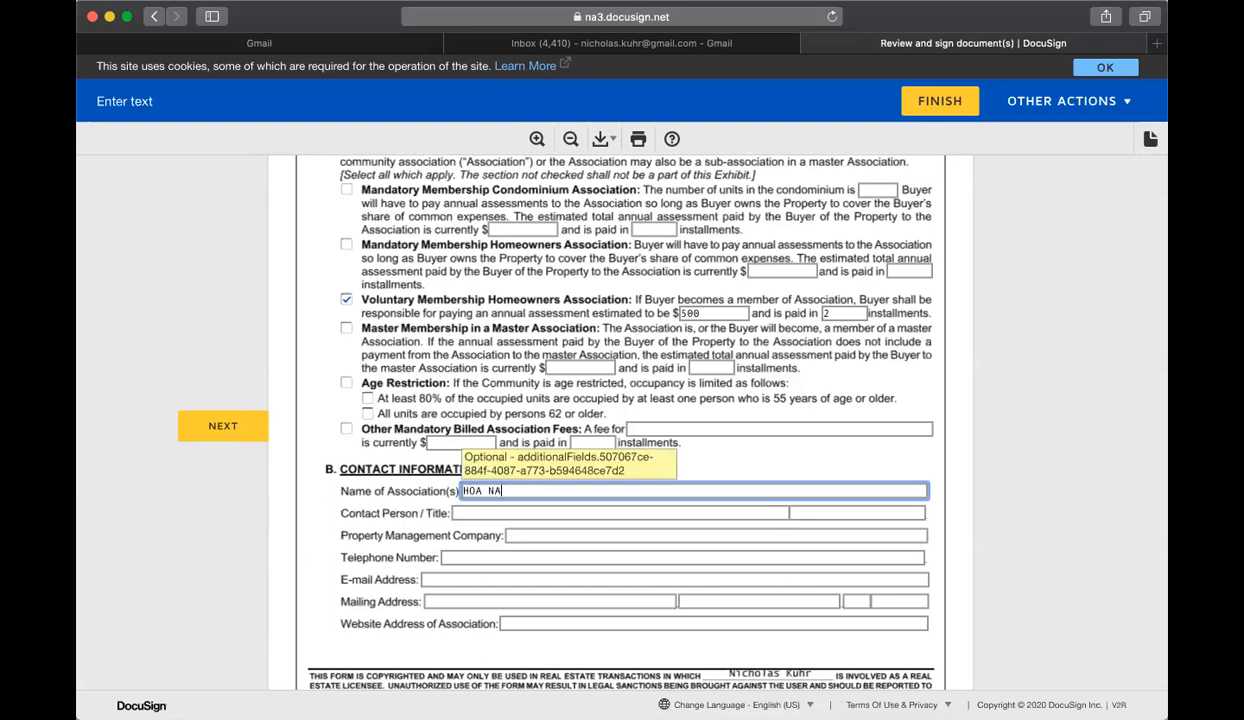
Step: In the association's contact information, enter Person as the contact person and HOA Company as the property management company
key(Tab)
text(Person)
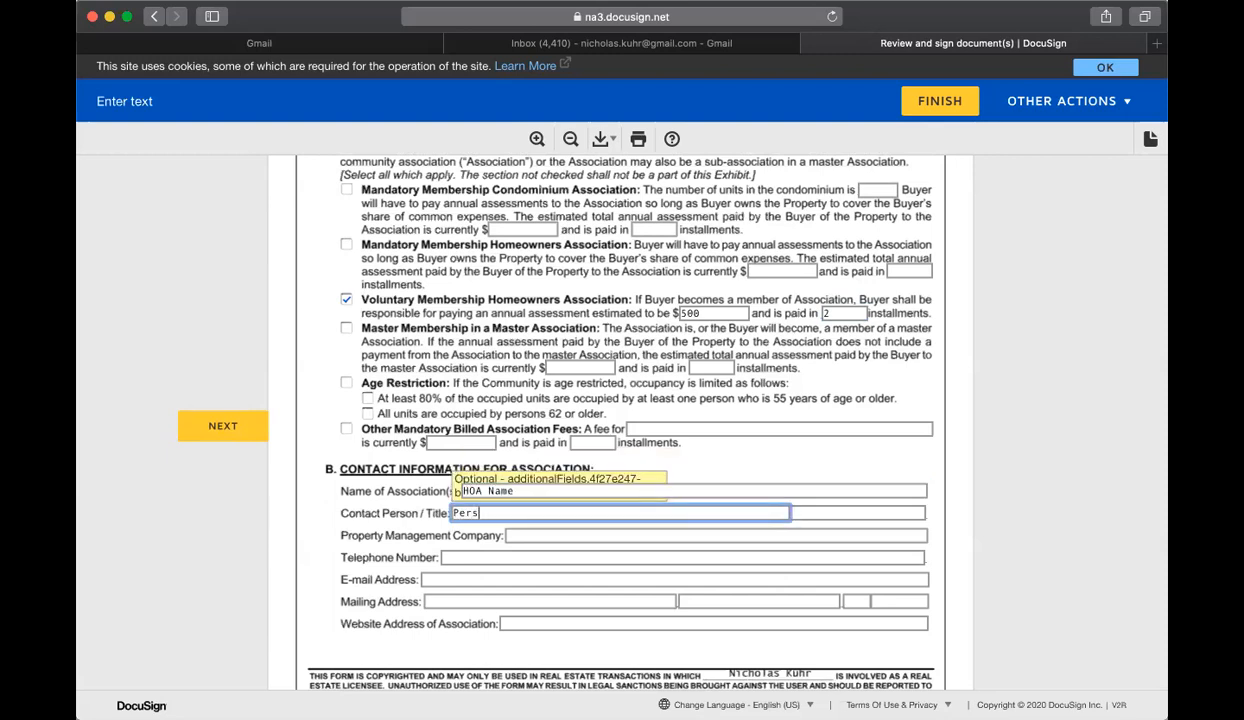
key(Tab)
key(Tab)
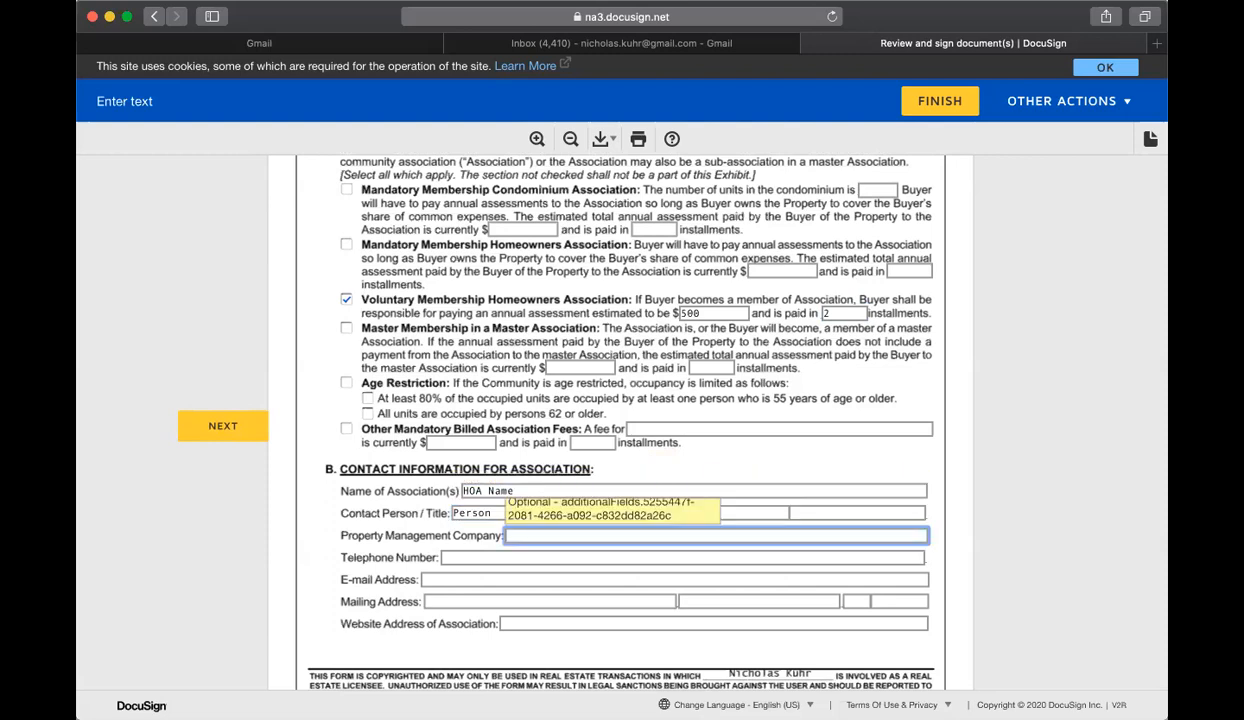
text(HOA Company)
Step: Fill in the association's telephone number and e-mail address in the contact information
key(Tab)
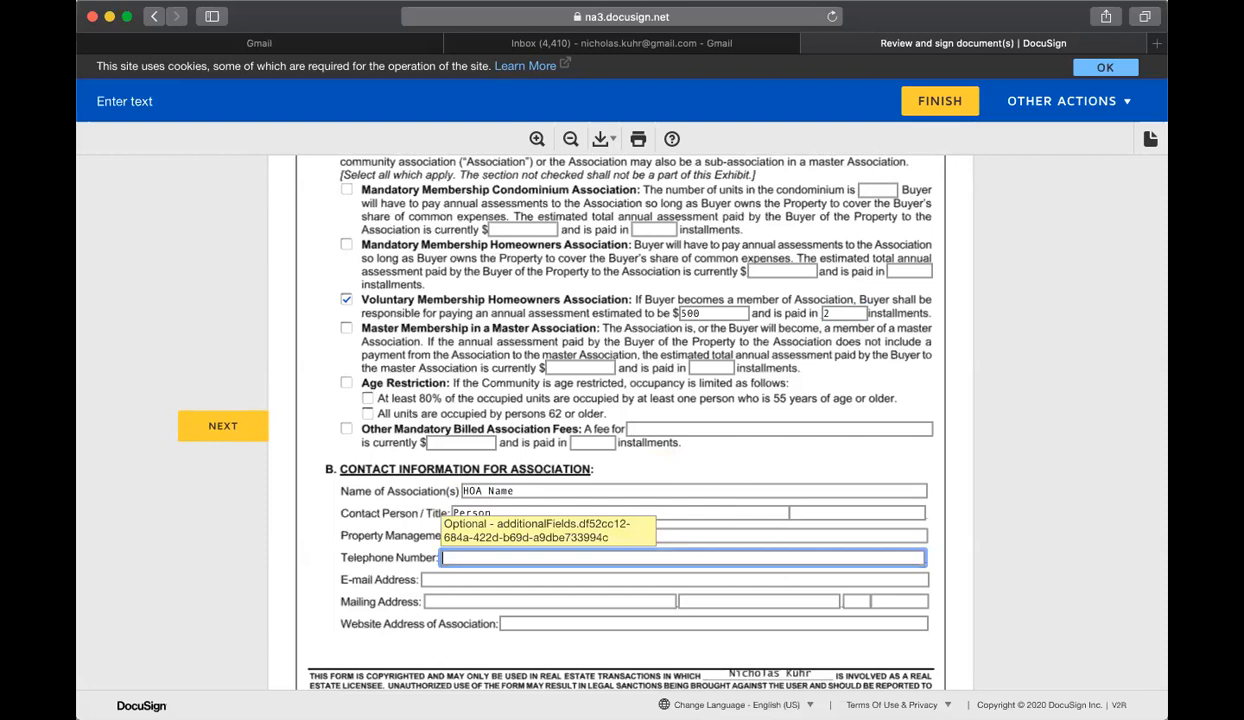
text(404-123-4567)
key(Tab)
text(email@amil.)
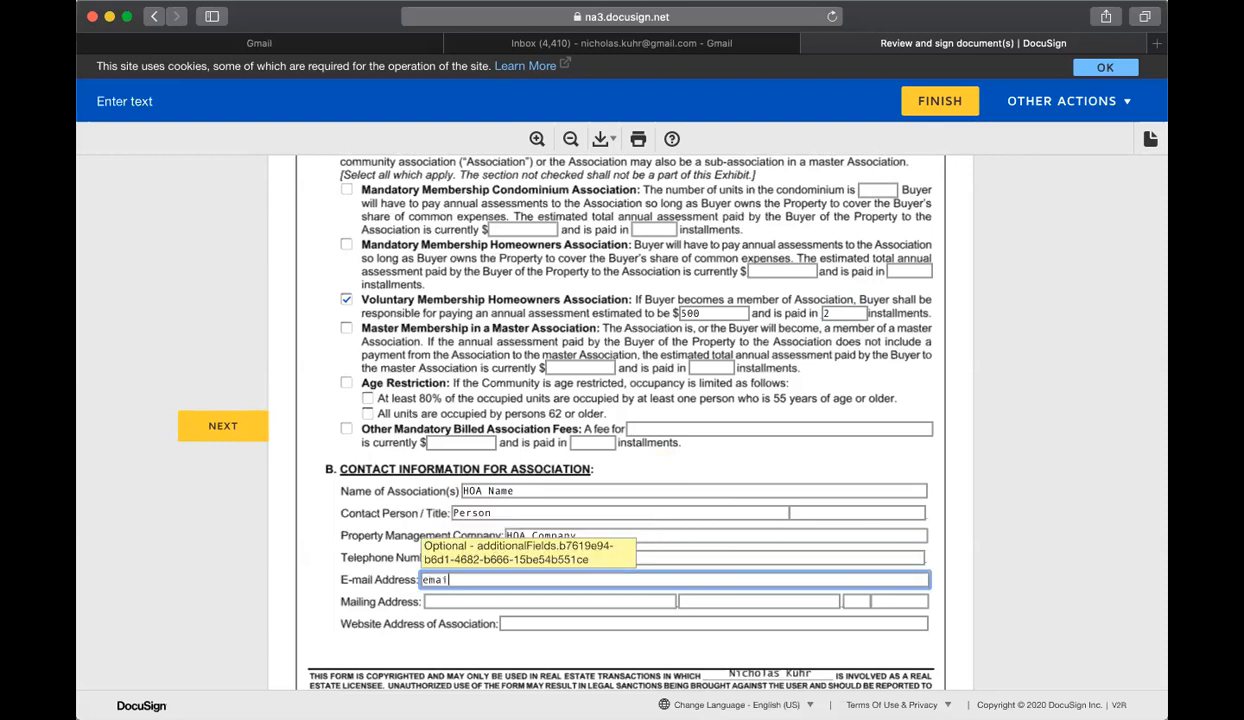
key(BackSpace)
key(BackSpace)
key(BackSpace)
key(BackSpace)
key(BackSpace)
text(email.com)
key(Tab)
scroll(620, 426, down, 3)
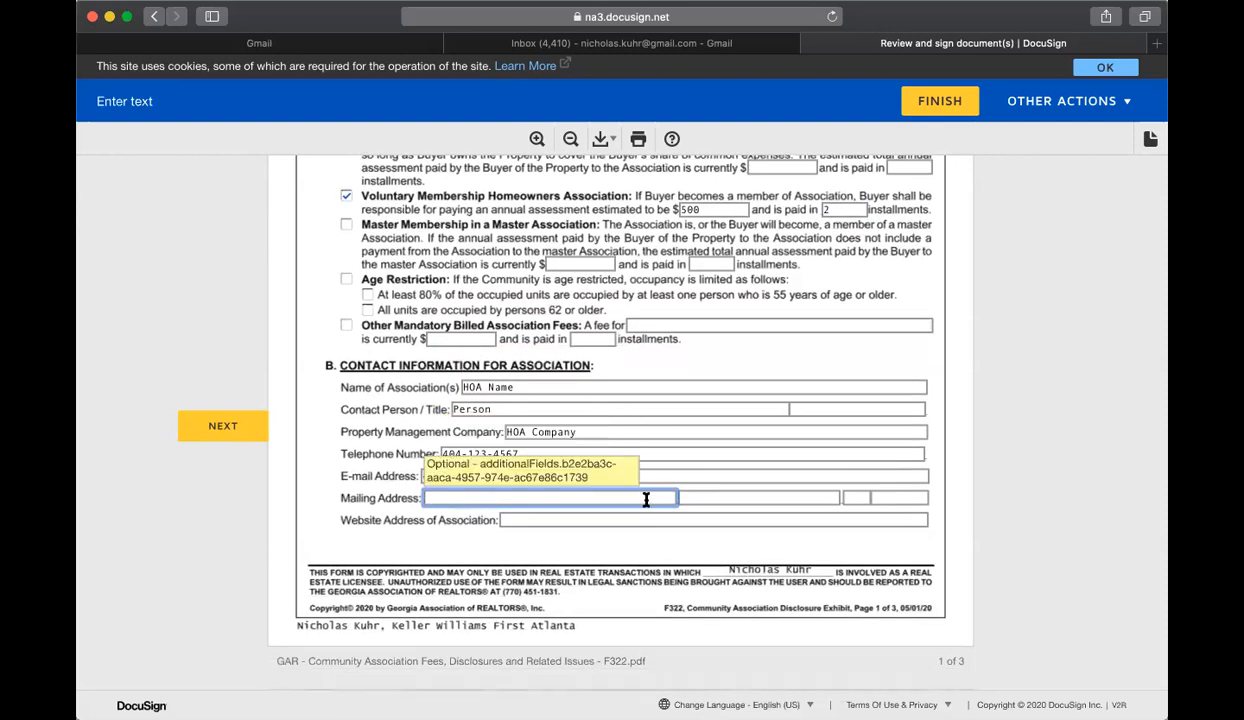
Step: In section E, select Concierge, Gate Attendant, Trash Pickup, Road Maintenance, Clubhouse, Exercise Facility, Flood Insurance, Fire Insurance and Pest Control
scroll(714, 500, down, 10)
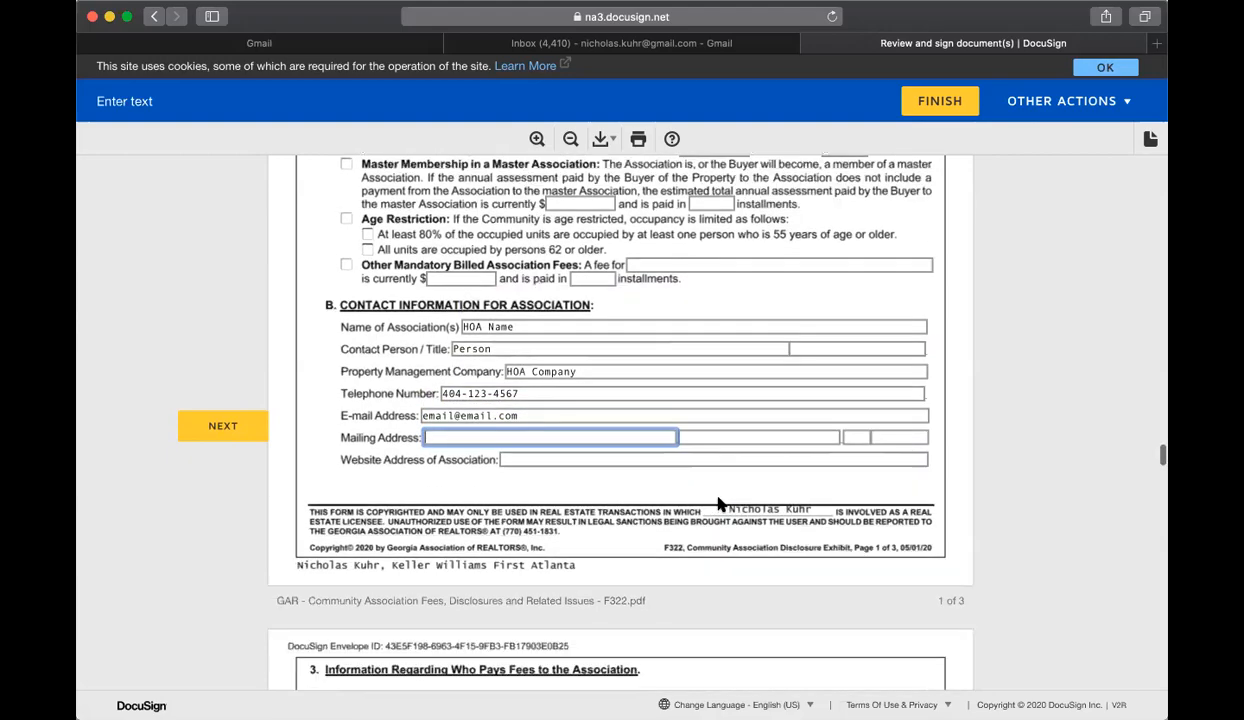
scroll(714, 500, down, 20)
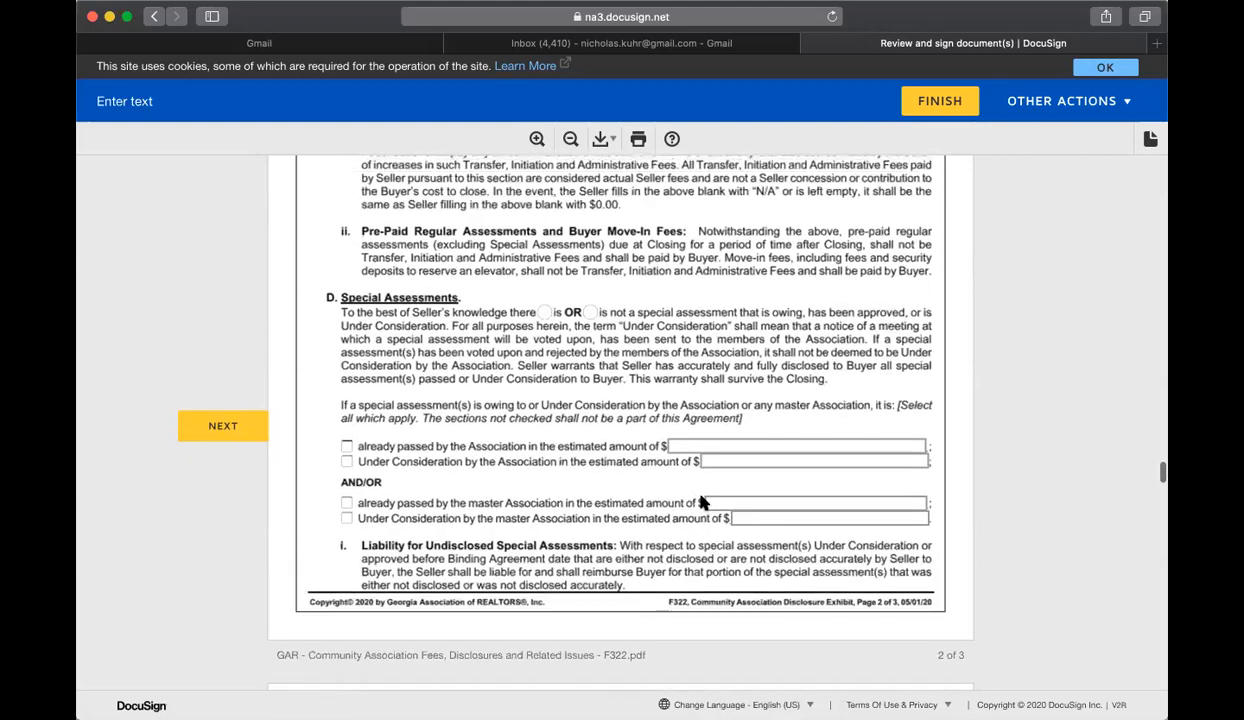
scroll(700, 503, down, 10)
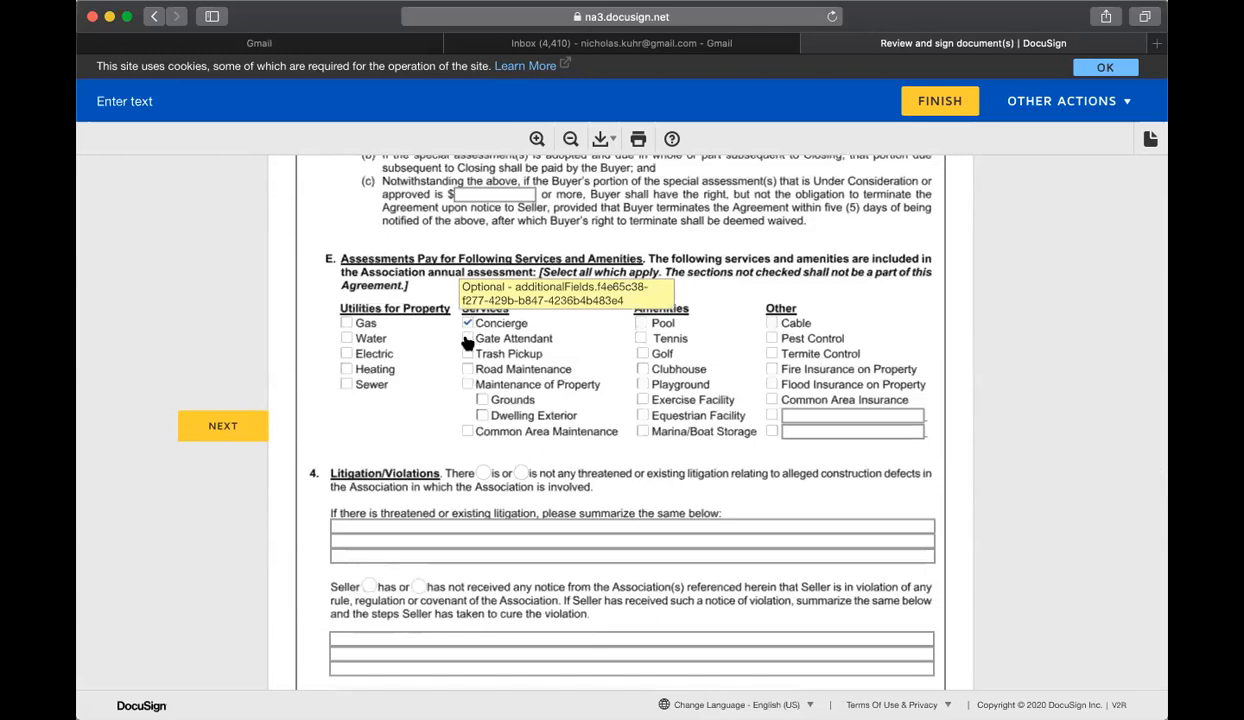
click(467, 354)
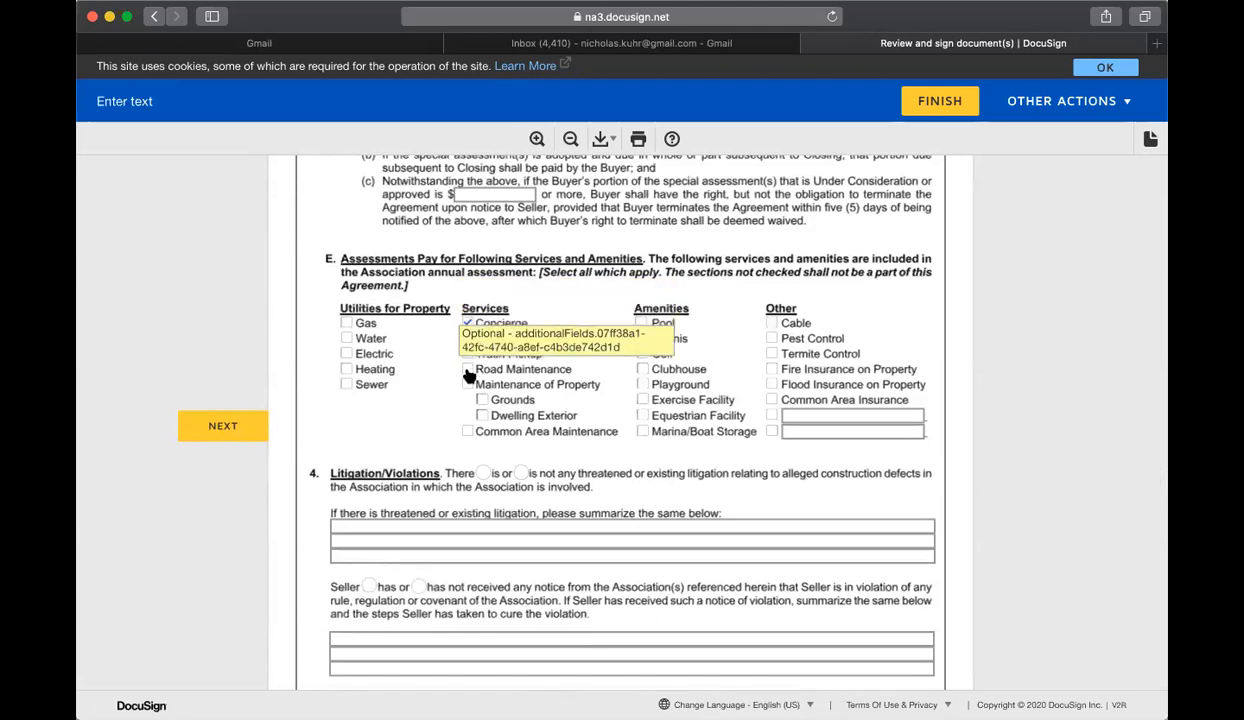
click(642, 400)
click(772, 384)
click(772, 369)
click(772, 338)
Step: As the first seller, complete the required initials and signatures in the Community Association Disclosure, wire fraud notice and Purchase and Sale Agreement
scroll(697, 374, down, 11)
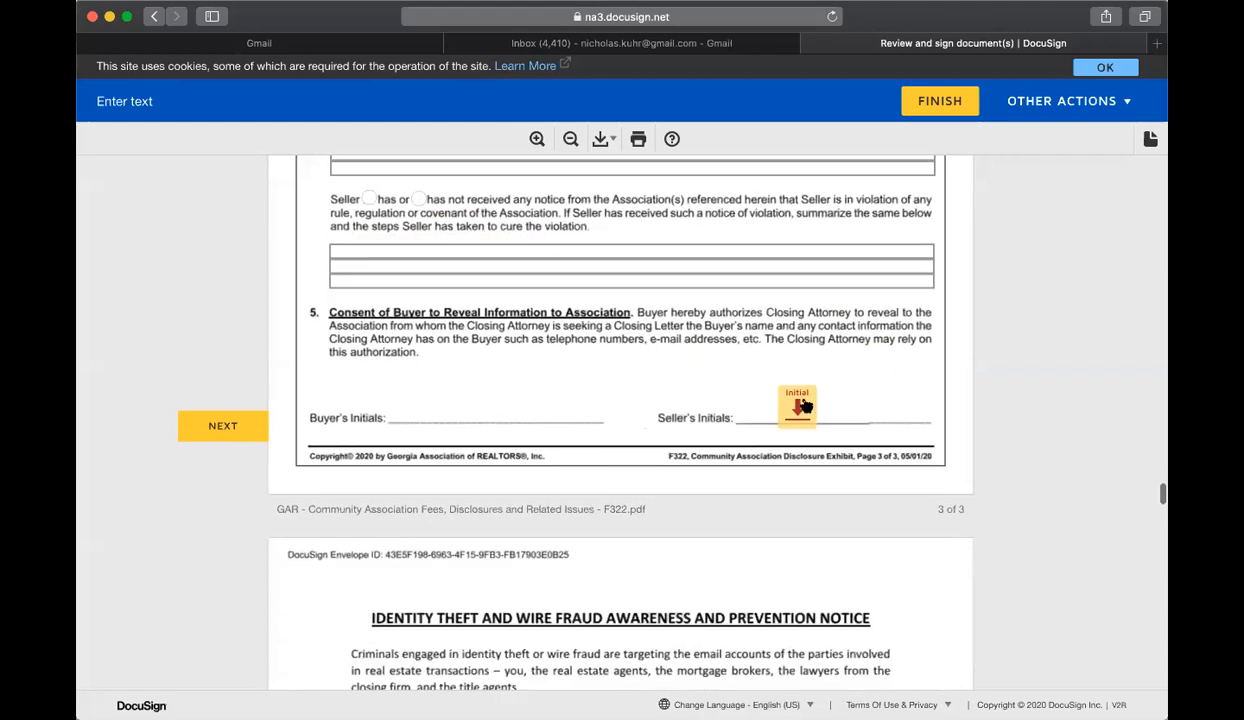
click(790, 405)
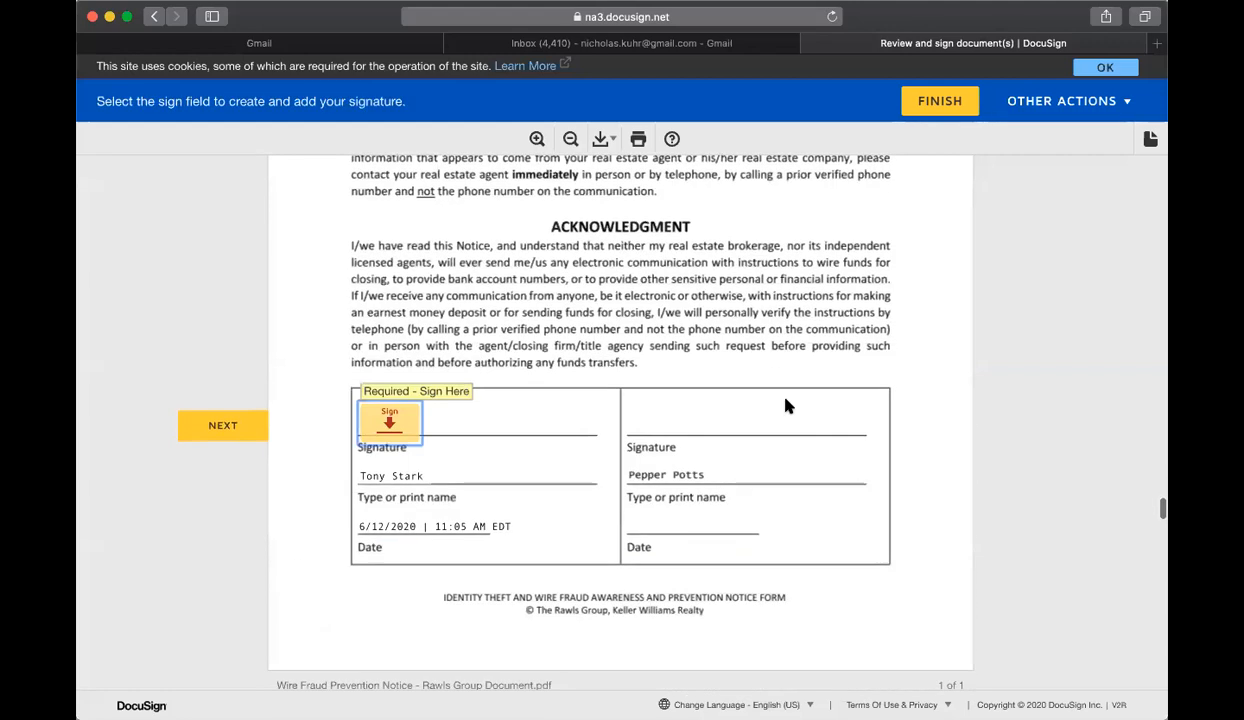
click(400, 420)
click(345, 428)
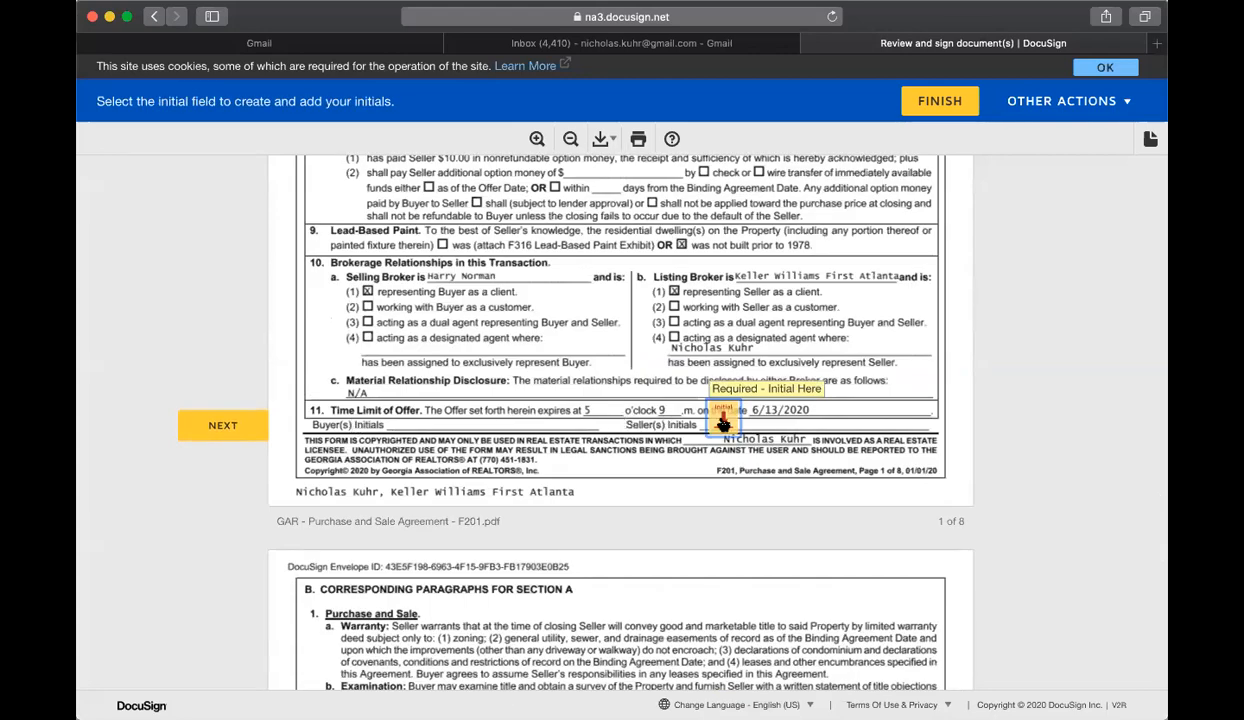
click(723, 424)
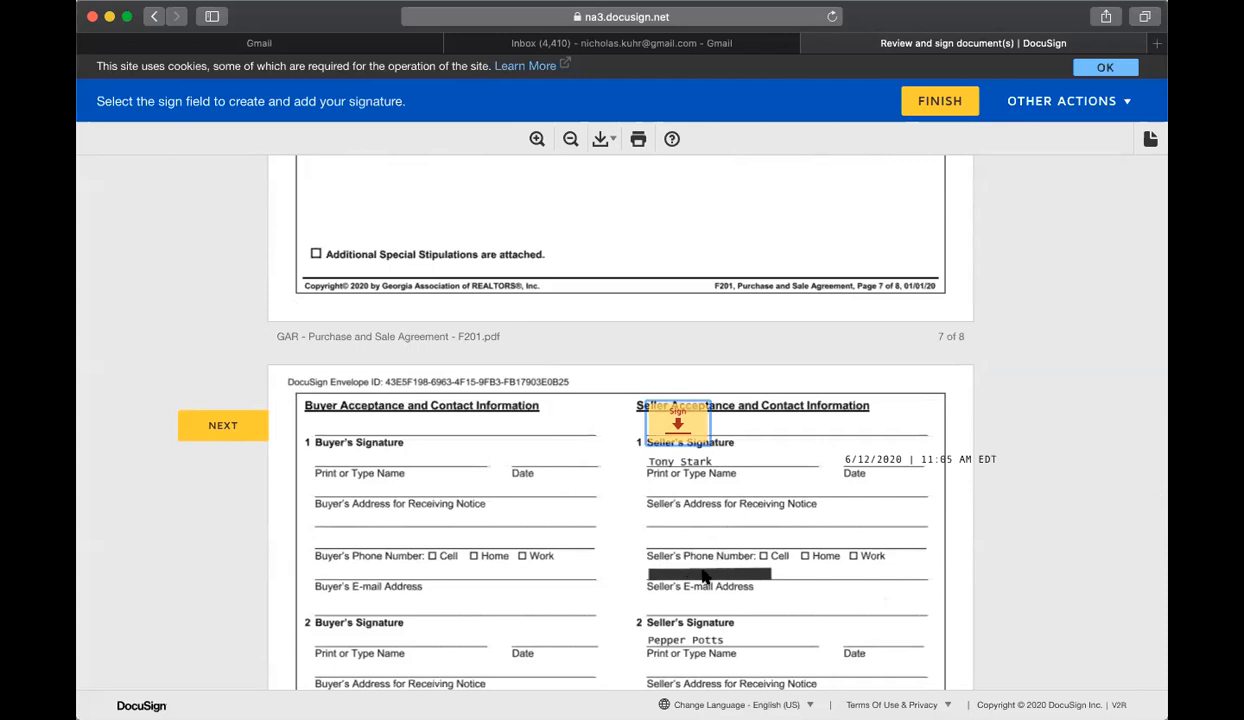
click(680, 424)
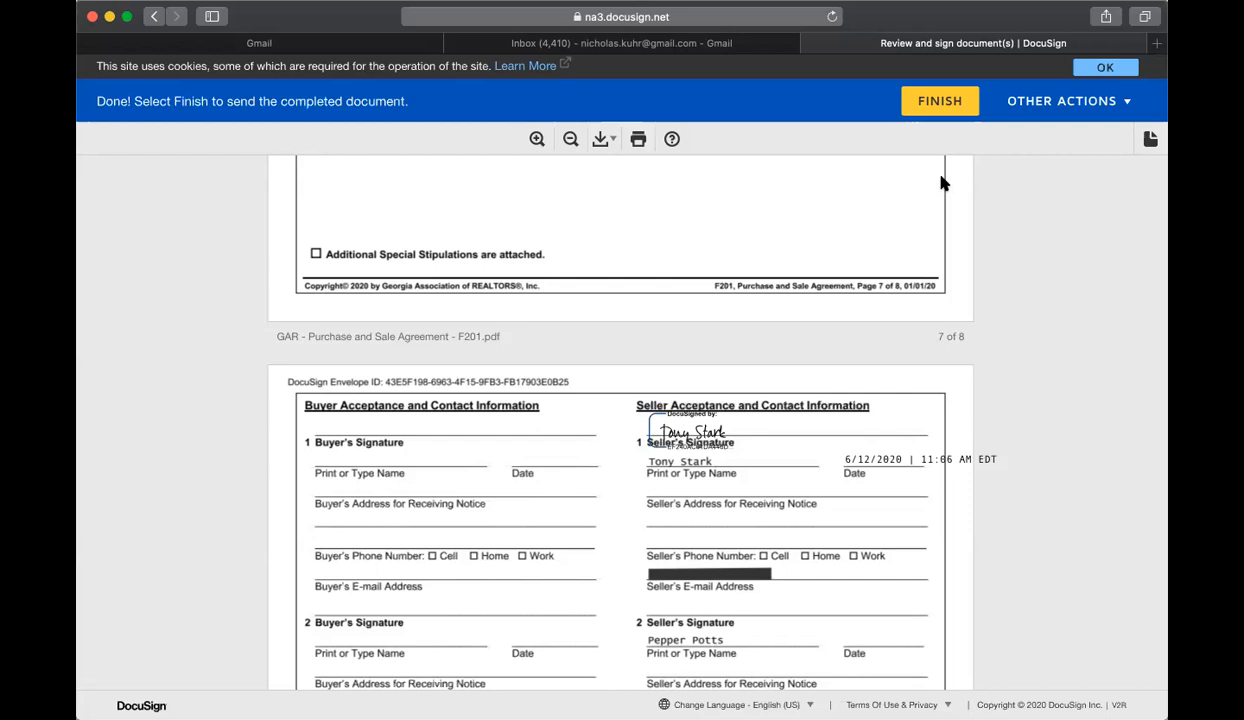
Step: Finish the first seller's signing session without creating a DocuSign account, and close its page
click(930, 110)
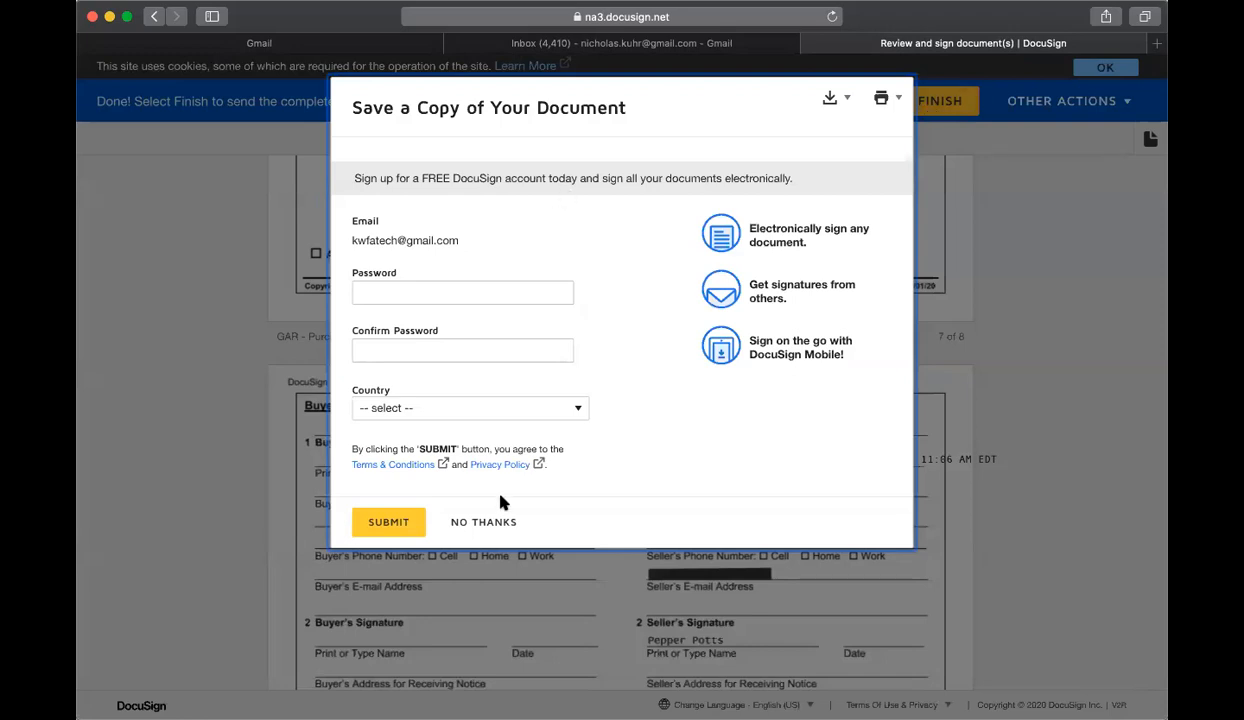
click(484, 522)
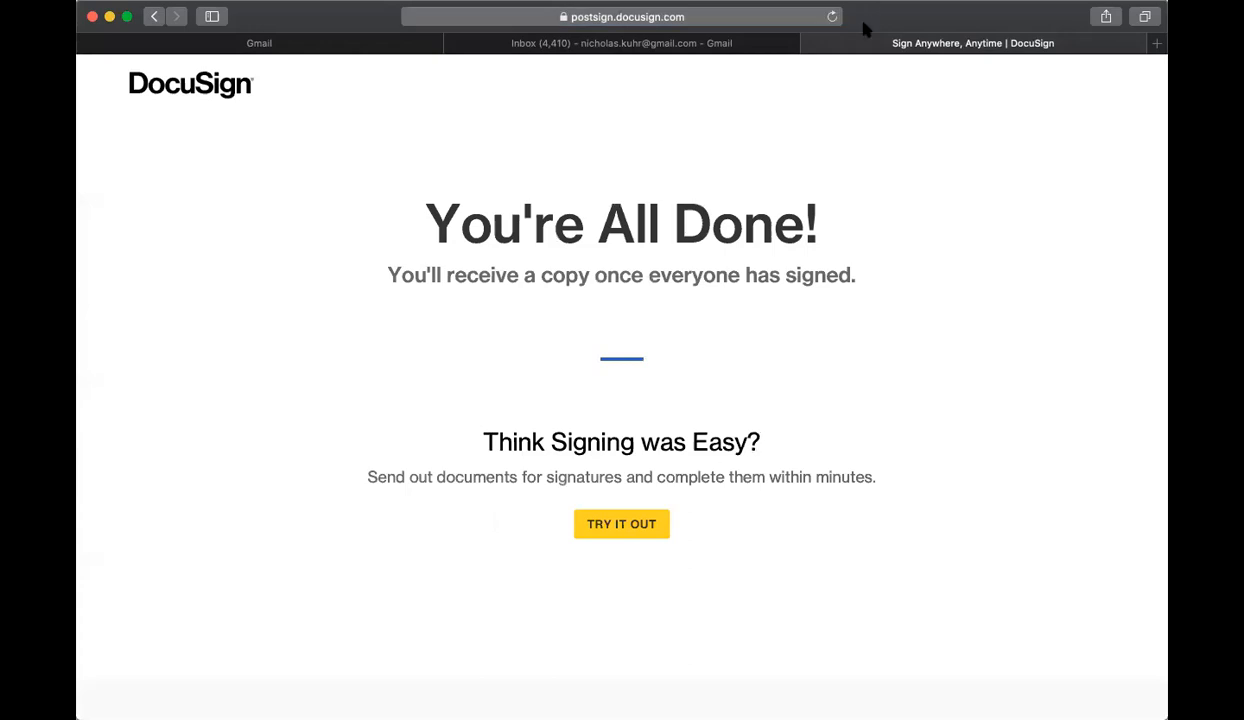
click(811, 44)
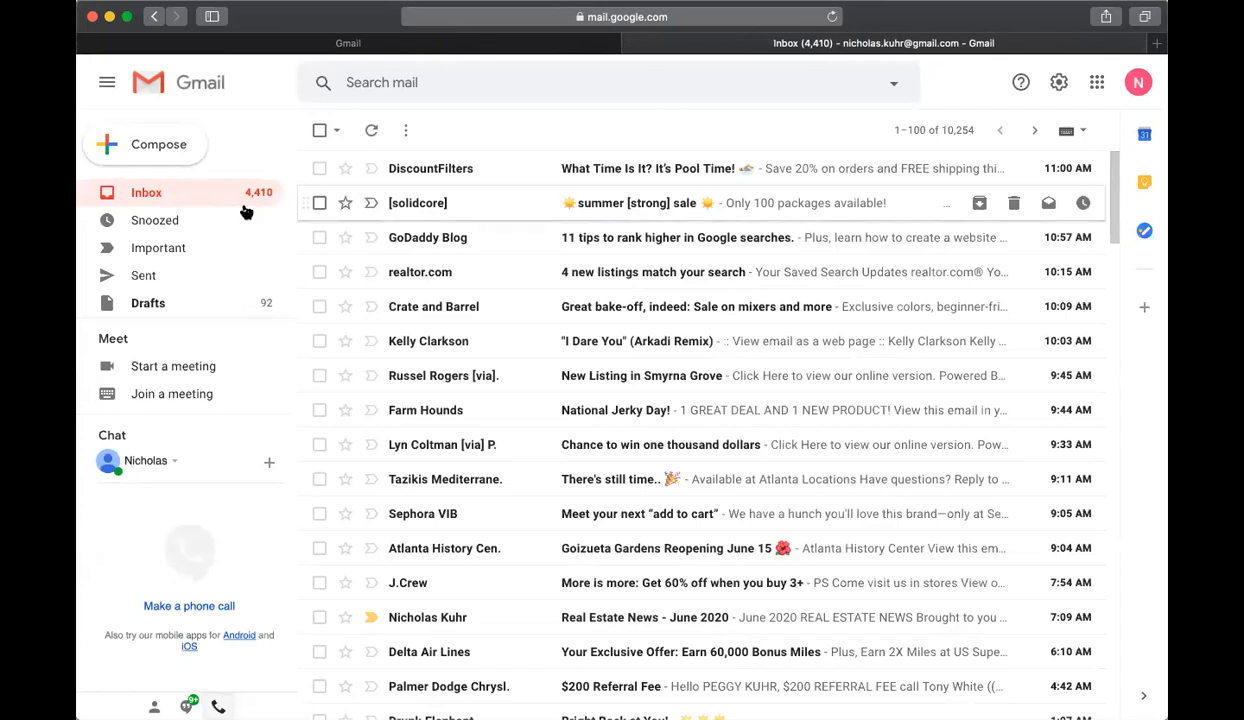
Step: Refresh the Gmail inbox, open the second seller's DocuSign request for review and allow the site to use the location
click(183, 191)
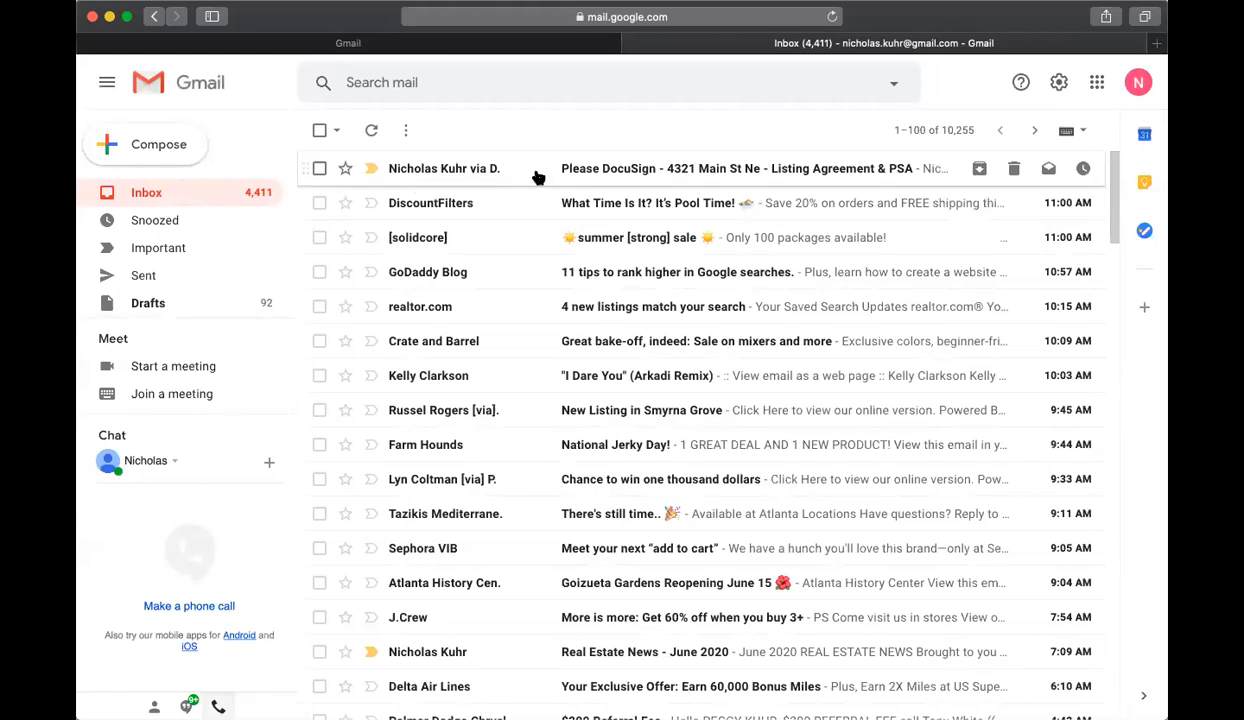
click(614, 177)
scroll(845, 402, down, 2)
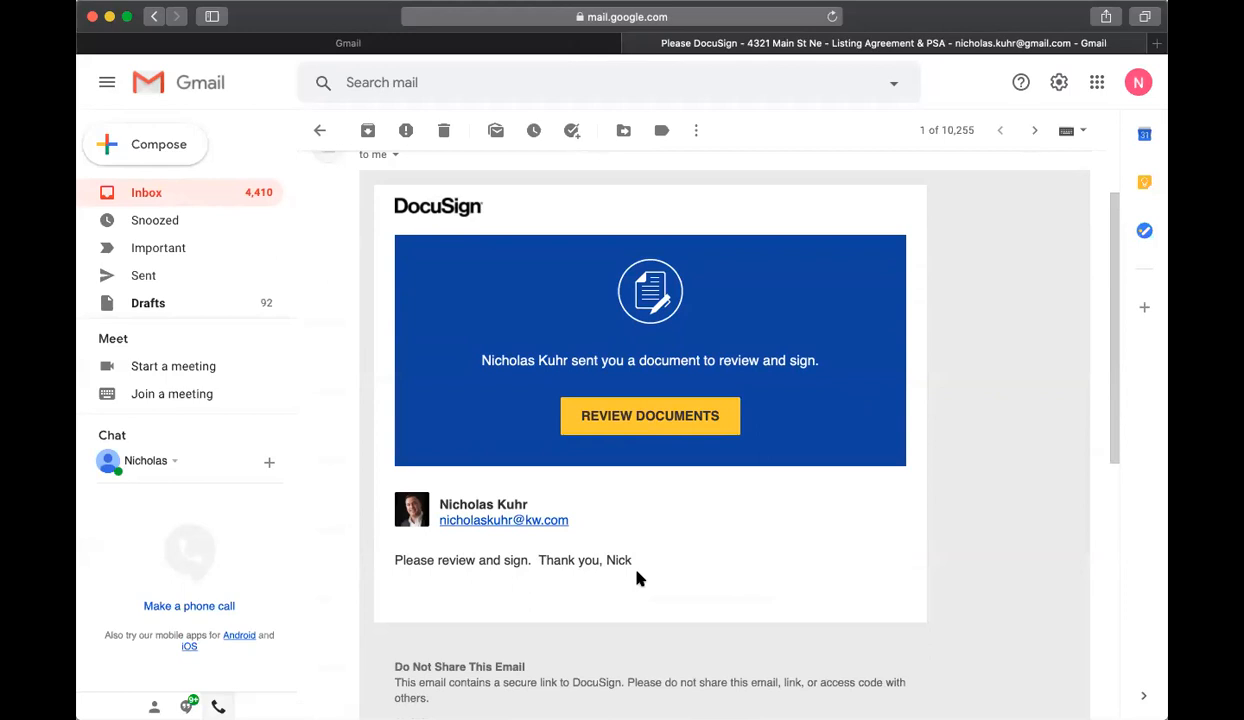
click(642, 428)
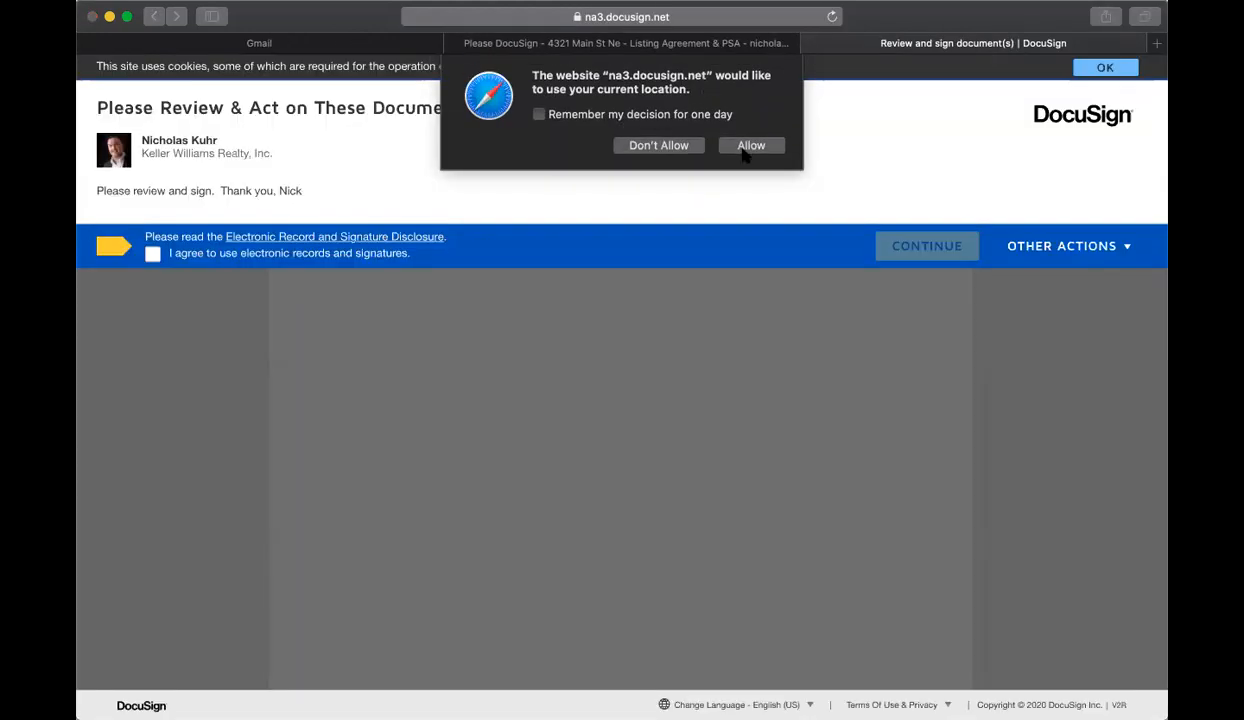
click(750, 146)
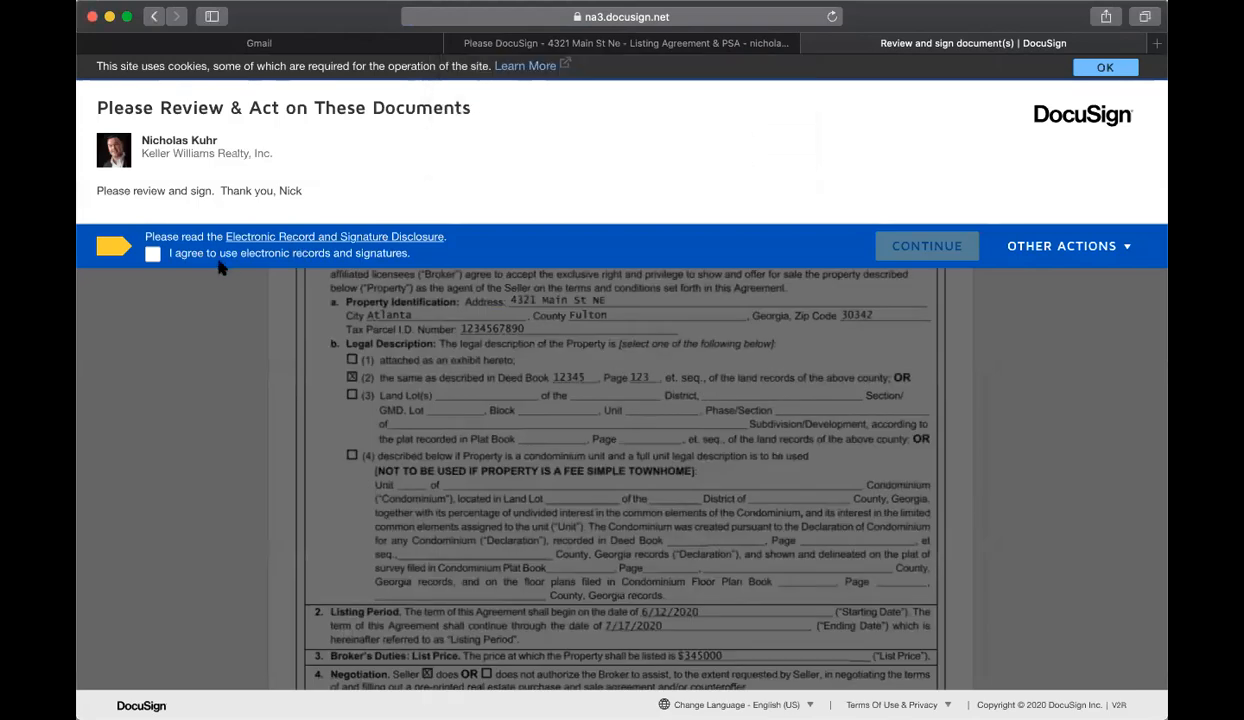
Step: Agree to use electronic records and signatures, and sign the Exclusive Seller Listing Agreement as the second seller
click(152, 254)
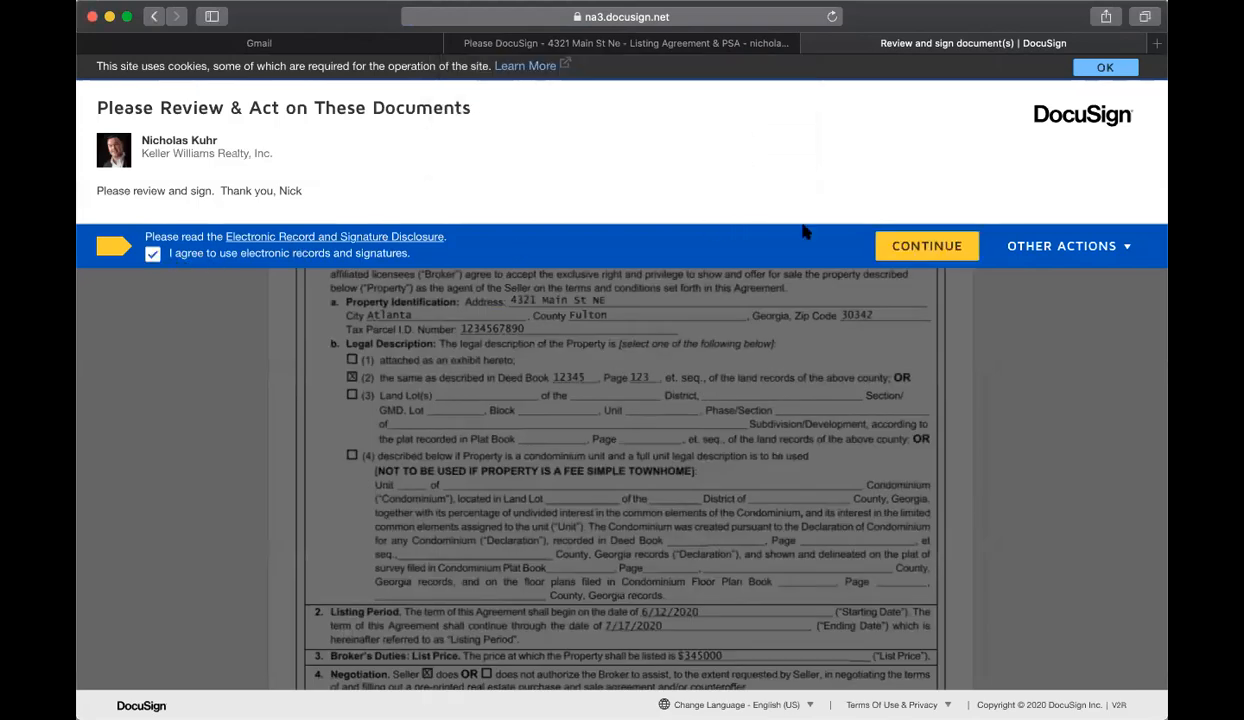
click(886, 245)
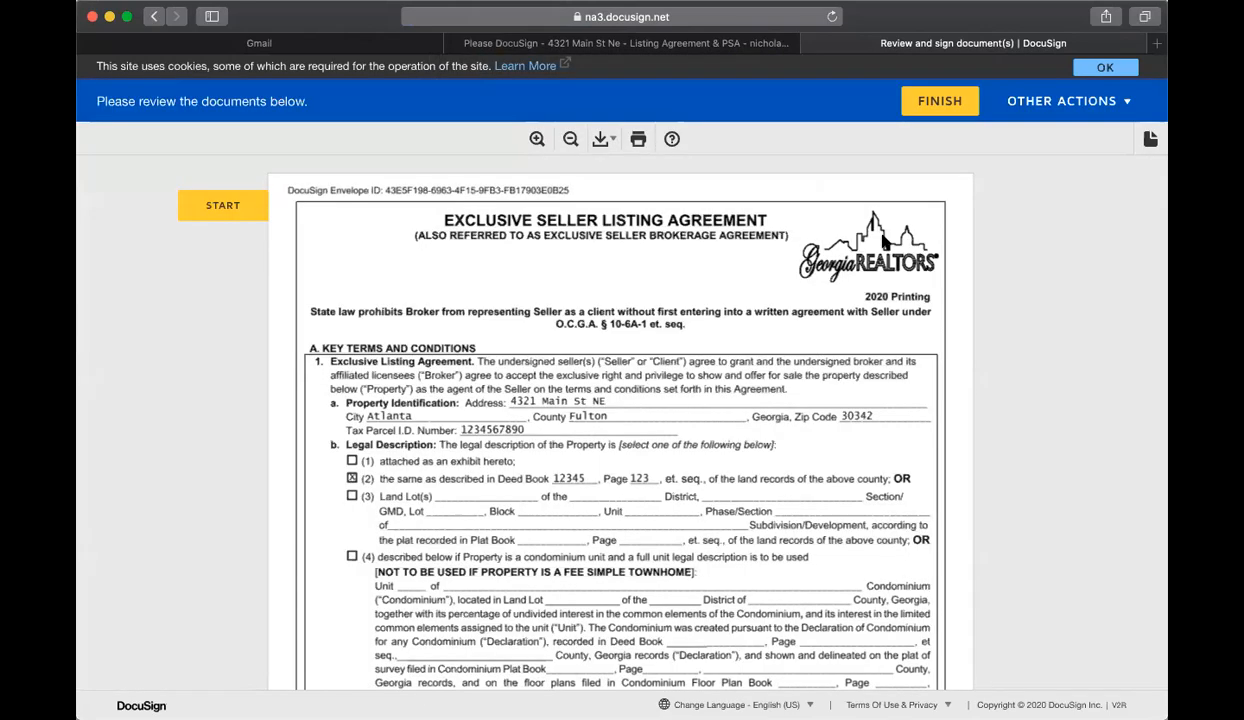
click(222, 207)
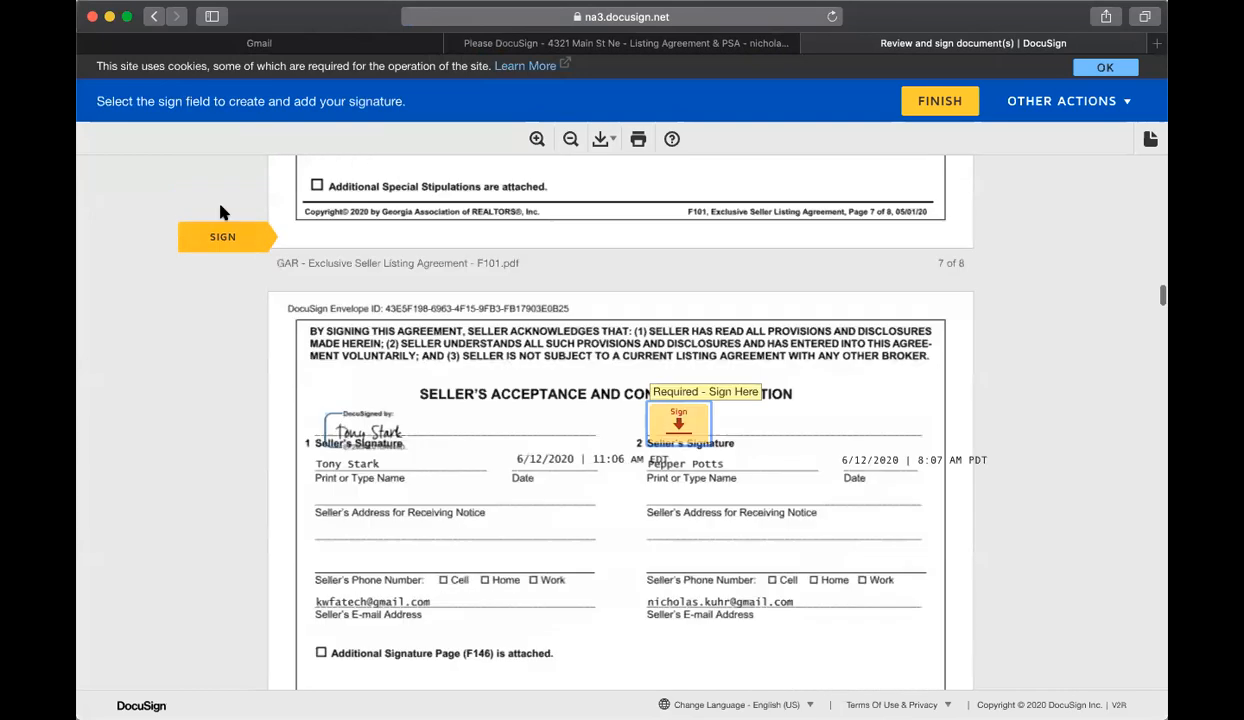
click(680, 412)
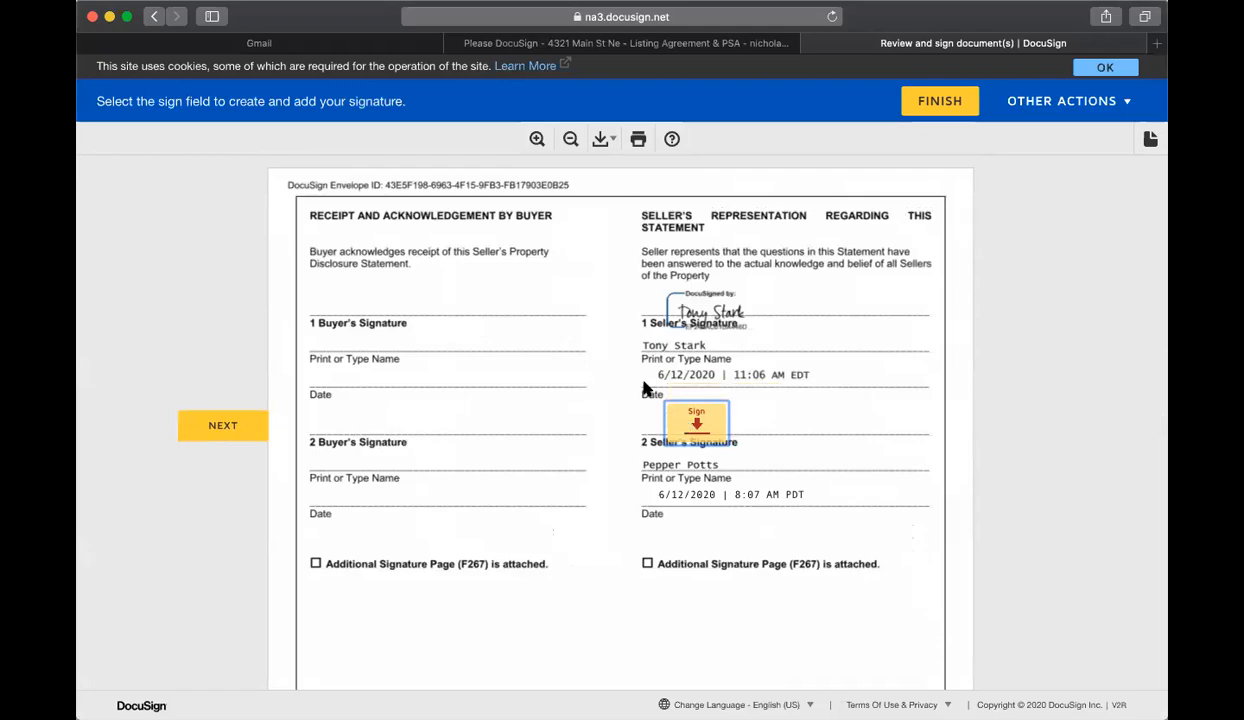
Step: Review the answers in the Seller's Property Disclosure Statement as the second seller, from the general disclosures to the structural items
scroll(645, 390, up, 15)
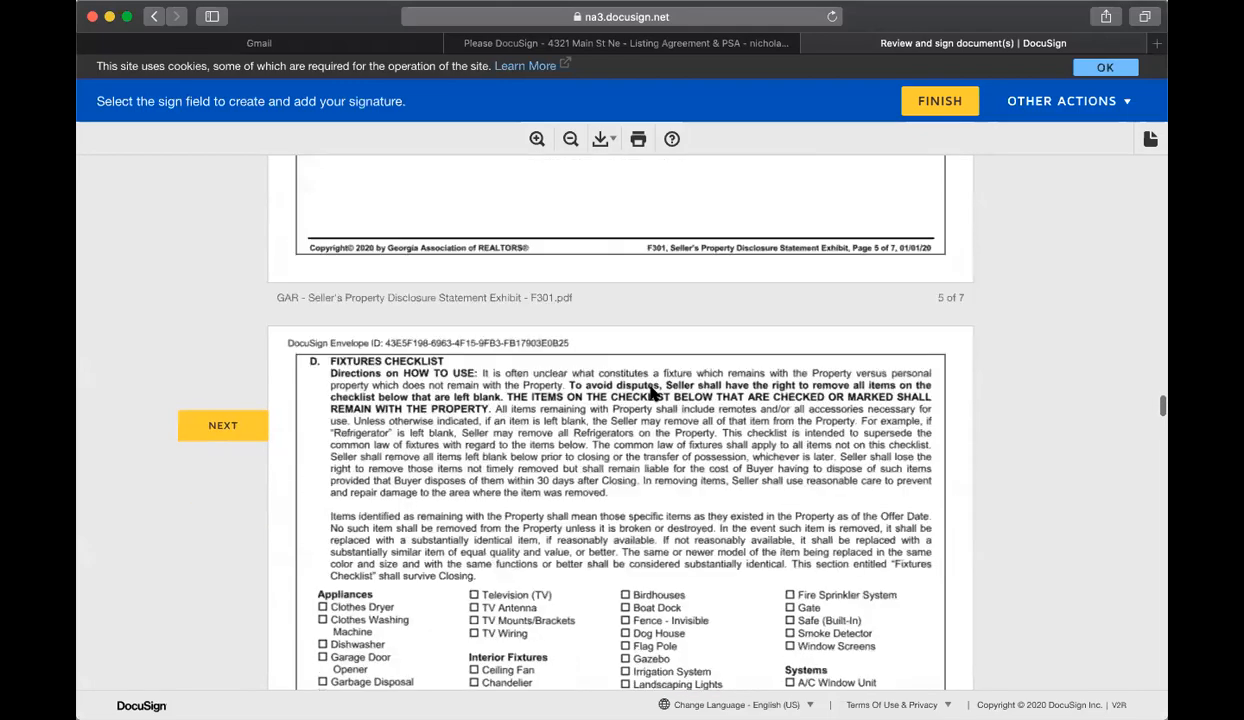
scroll(651, 387, up, 15)
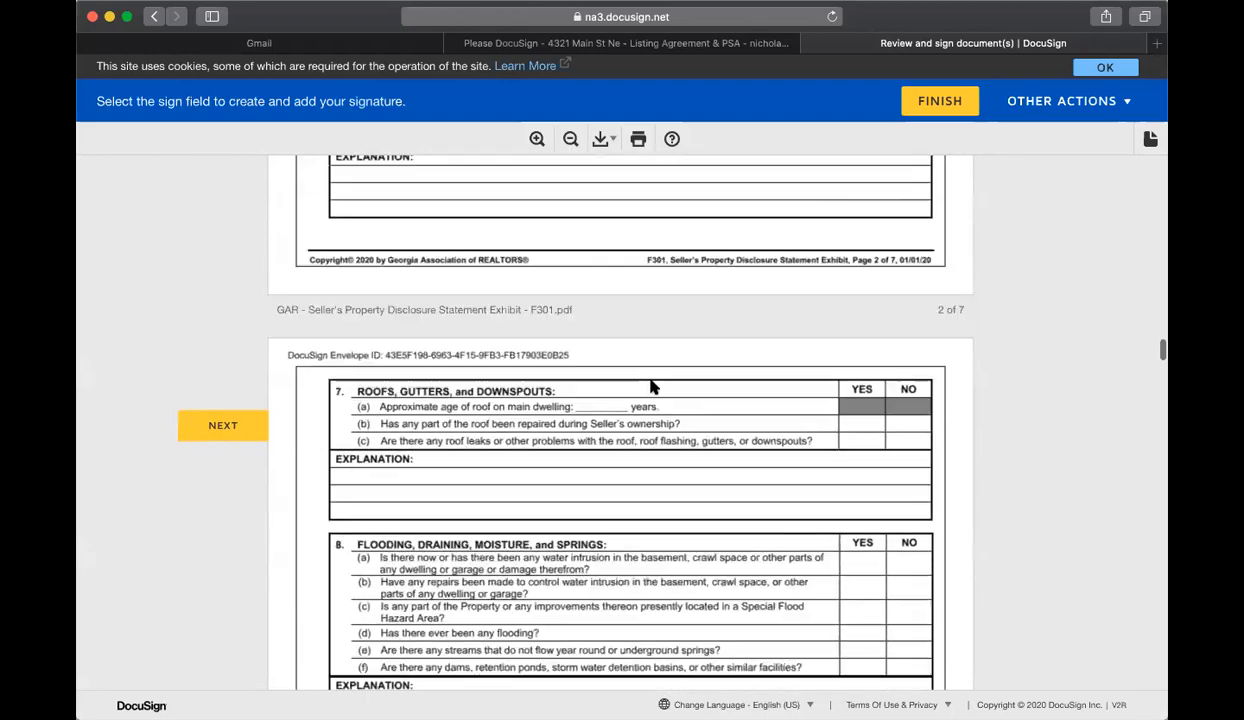
scroll(651, 387, up, 15)
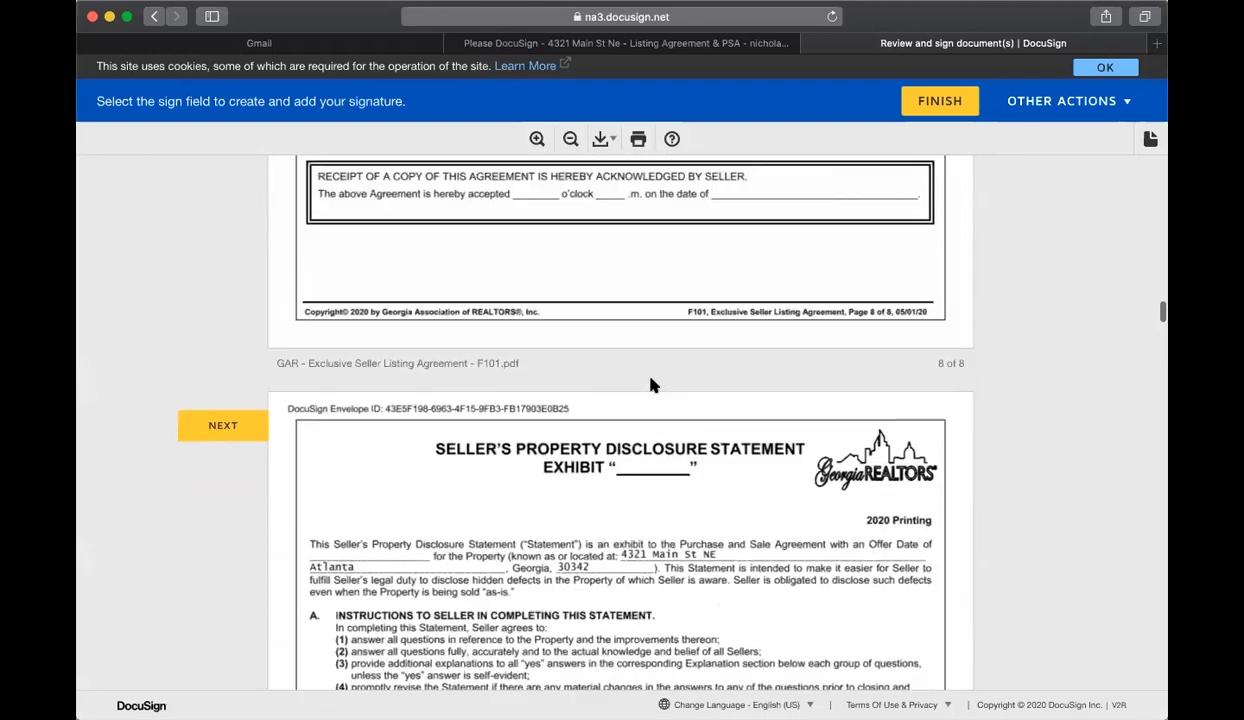
scroll(651, 383, down, 3)
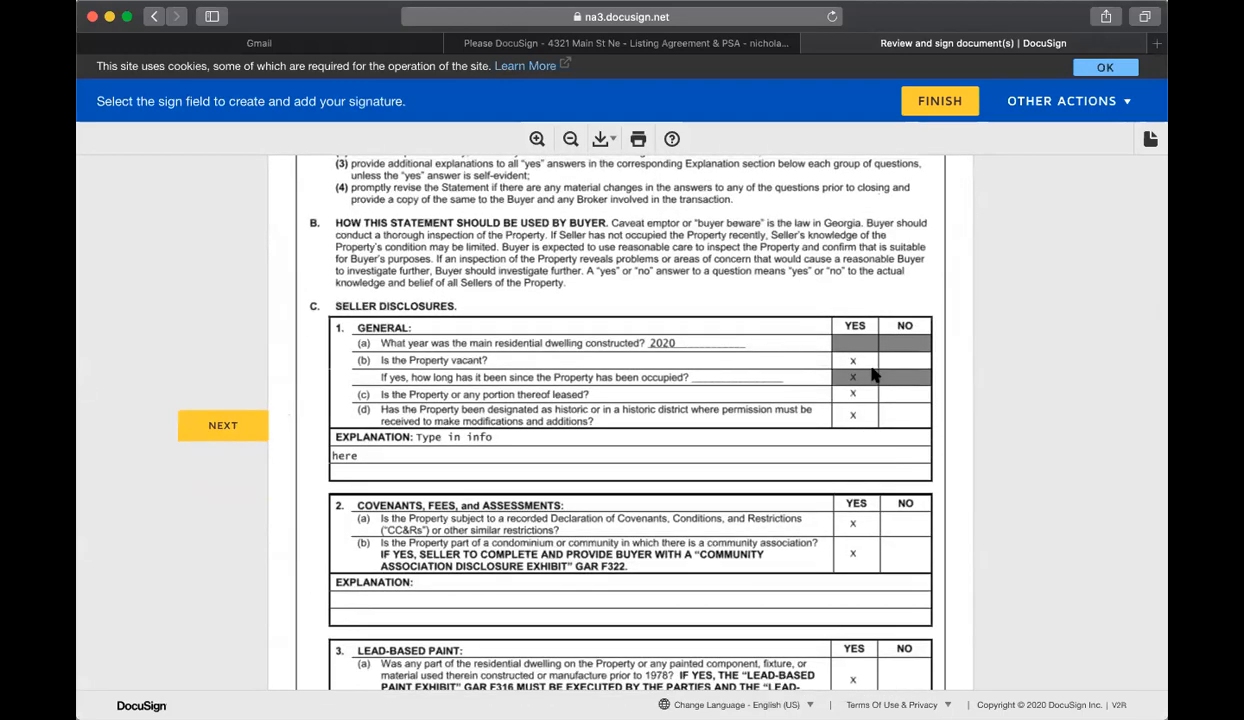
scroll(868, 370, down, 5)
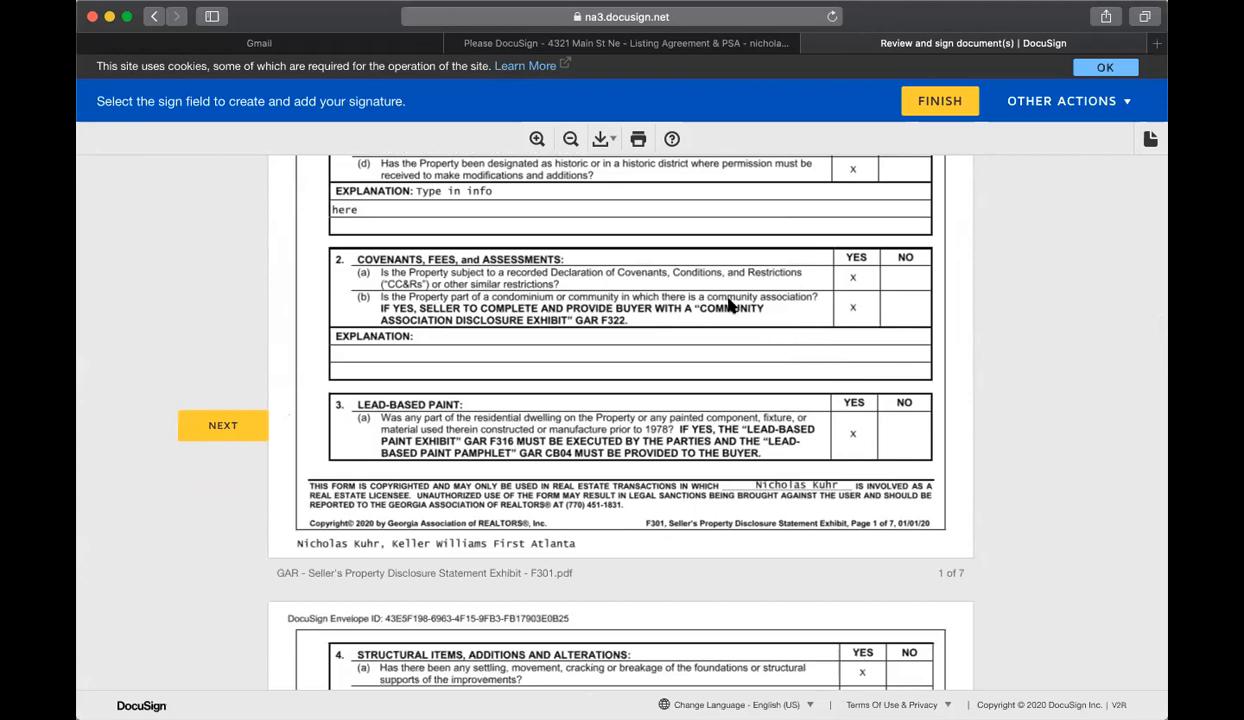
scroll(765, 302, down, 3)
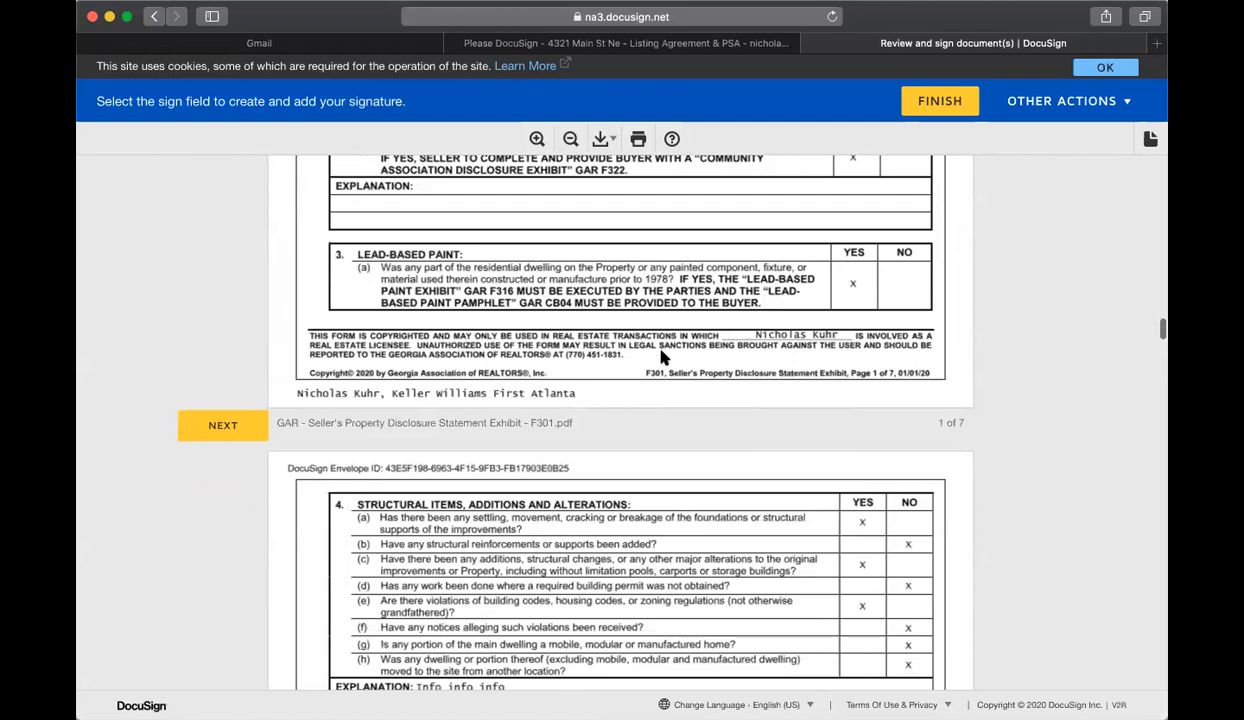
Step: As the second seller, complete all remaining required initials and signatures, and finish the signing session without logging in to DocuSign
click(223, 425)
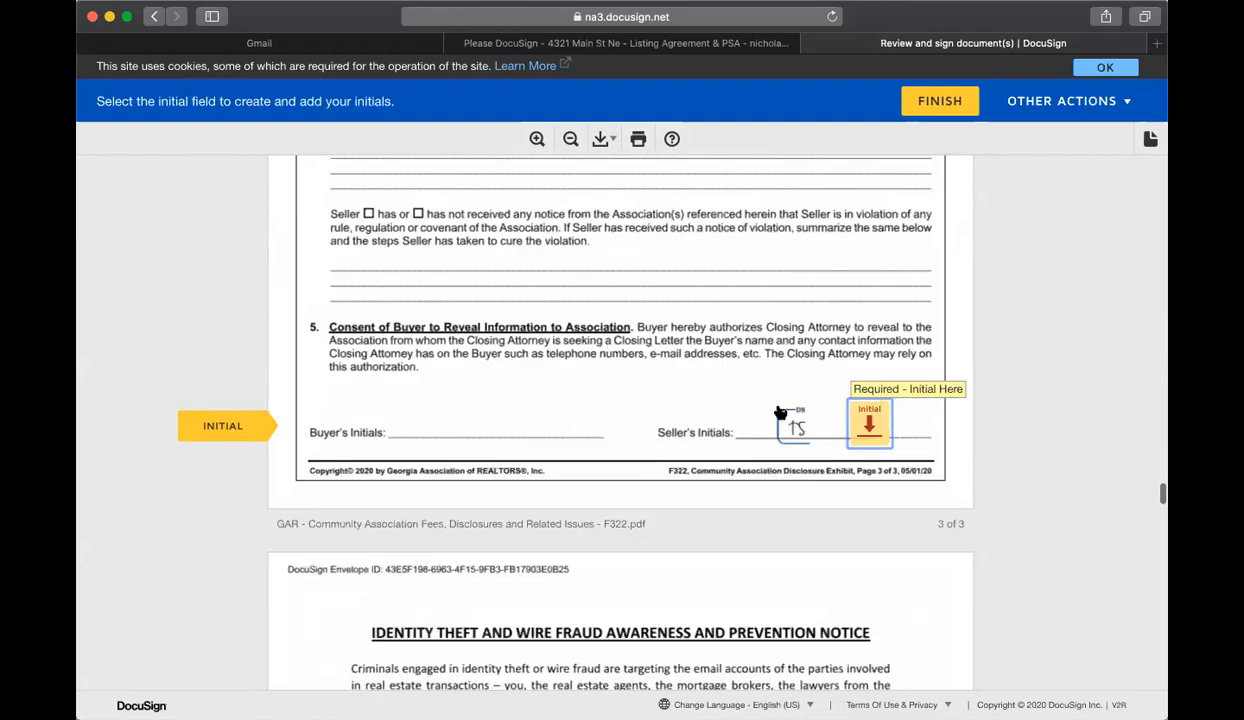
click(869, 422)
click(656, 418)
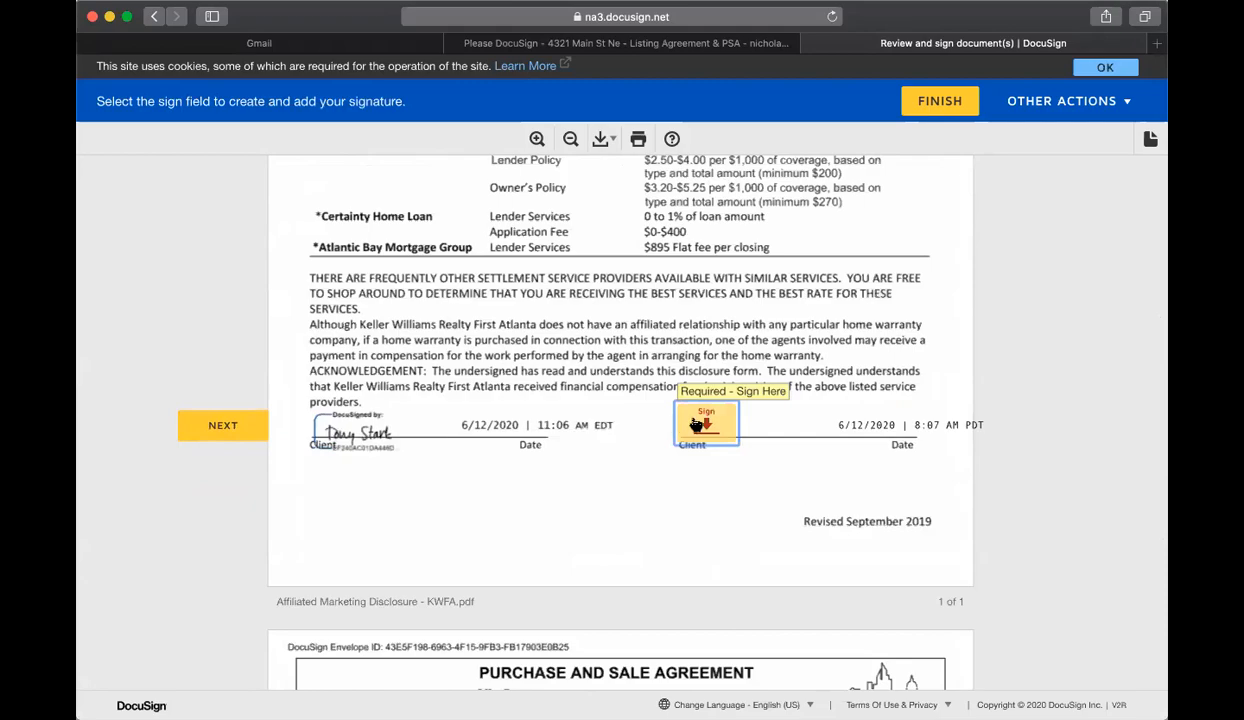
click(697, 425)
click(750, 416)
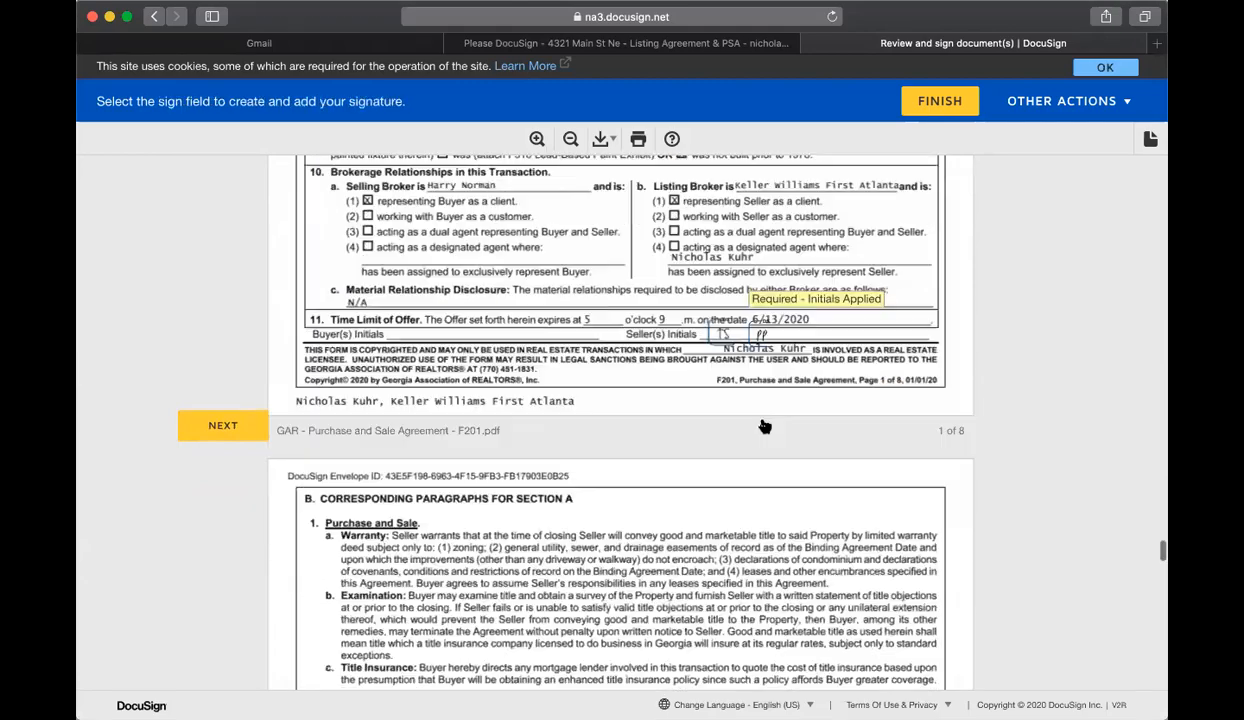
click(685, 418)
click(700, 425)
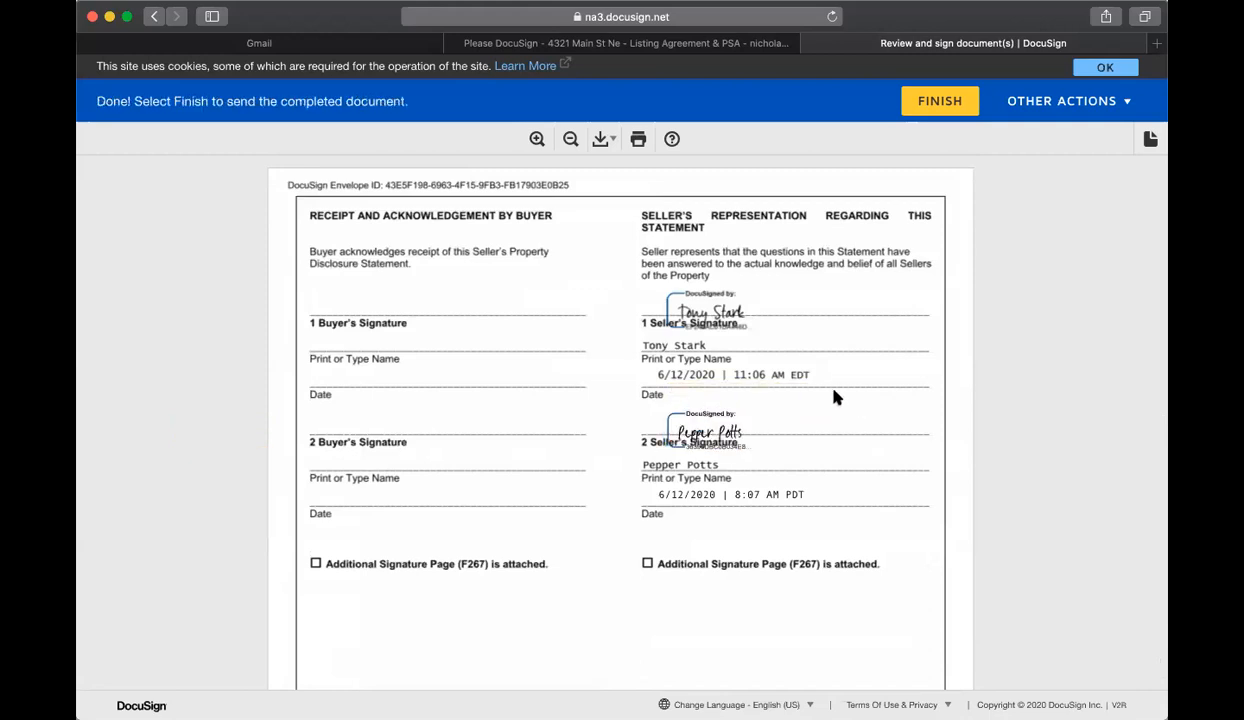
click(918, 104)
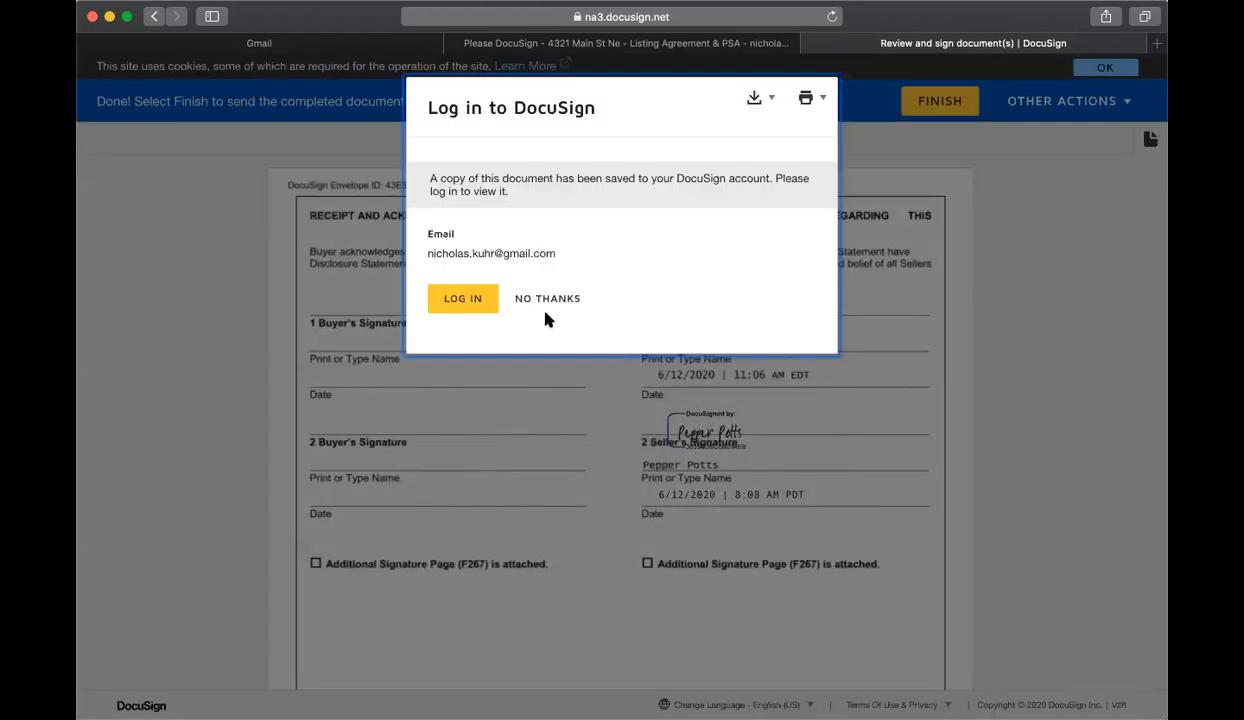
click(543, 300)
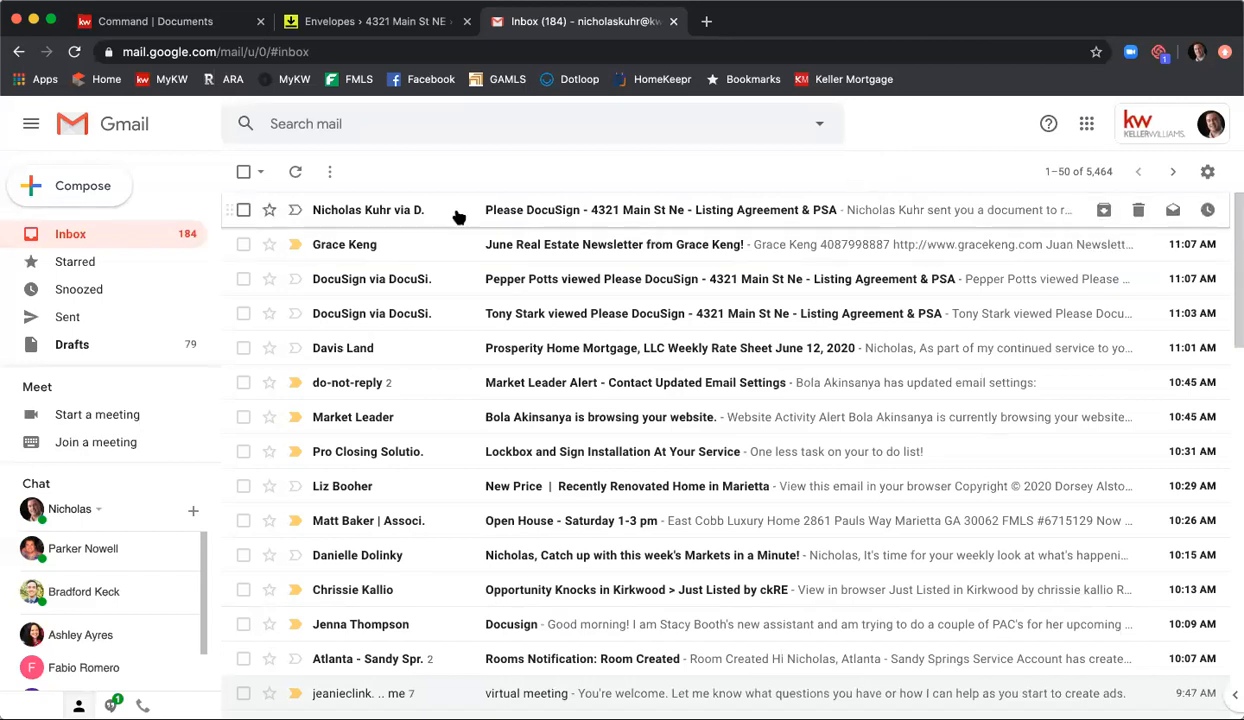
Step: In Gmail, open the listing agent's DocuSign request for 4321 Main St Ne, and continue to the first required signature field
click(535, 212)
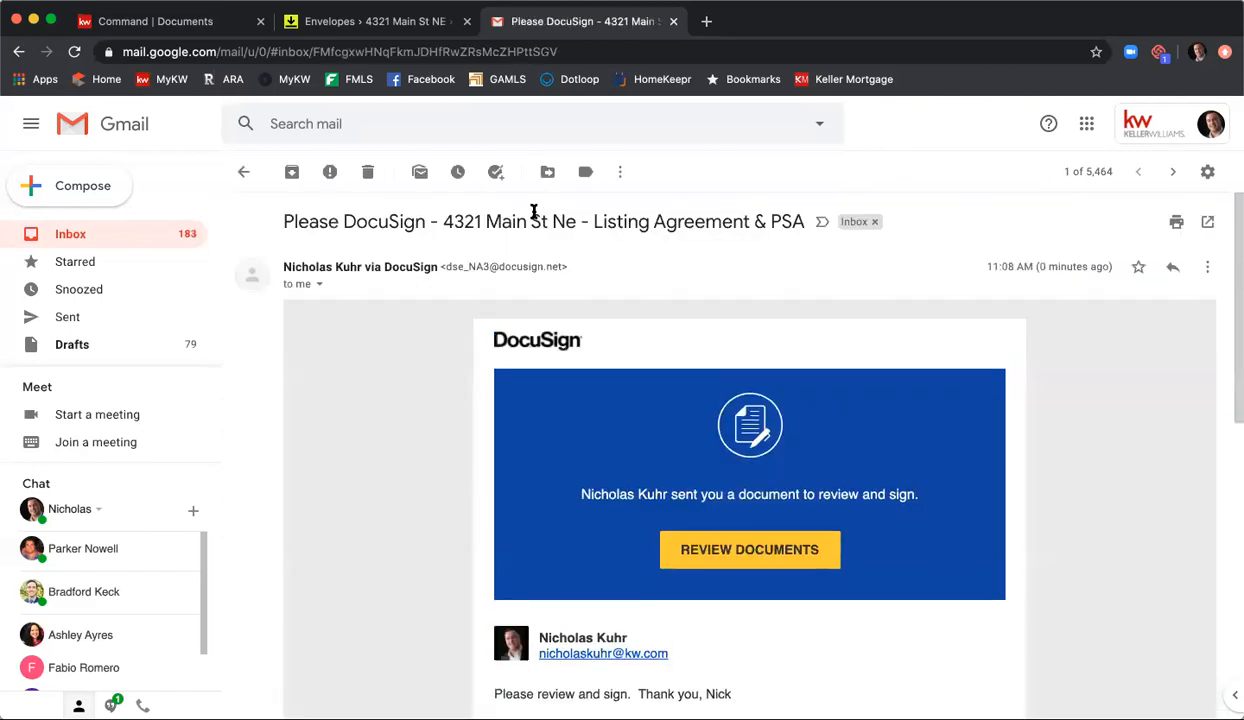
scroll(517, 212, down, 3)
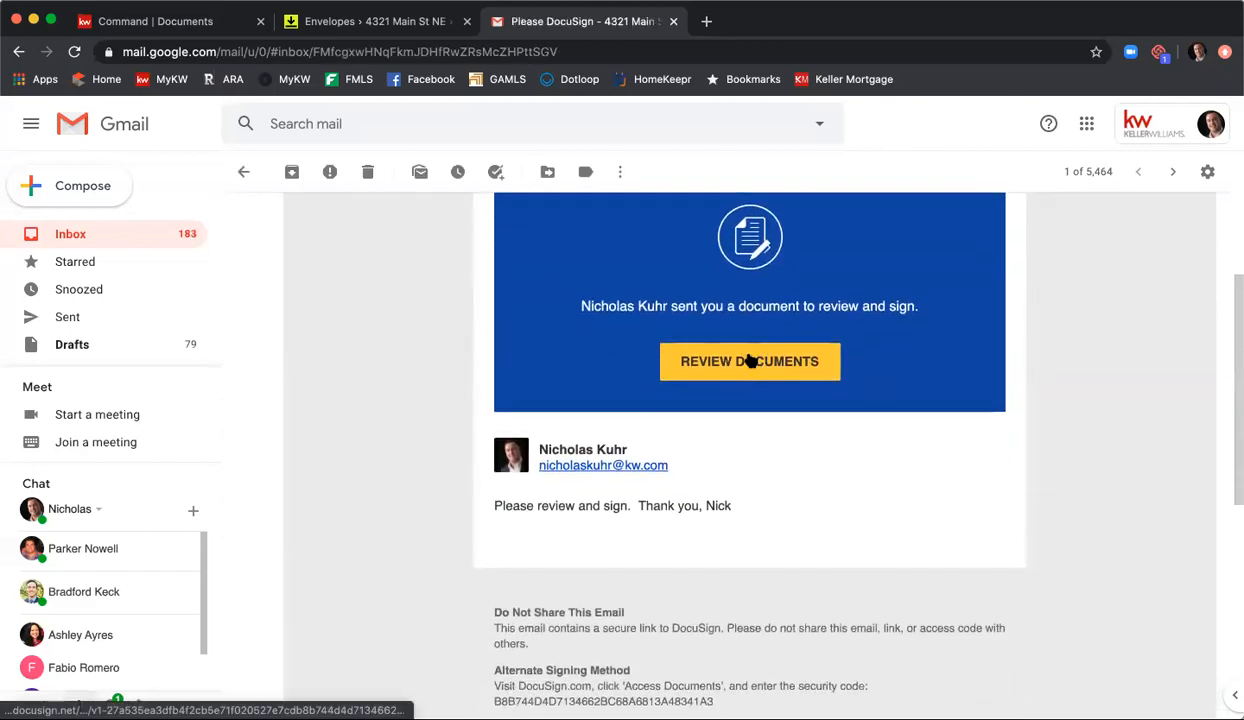
click(752, 362)
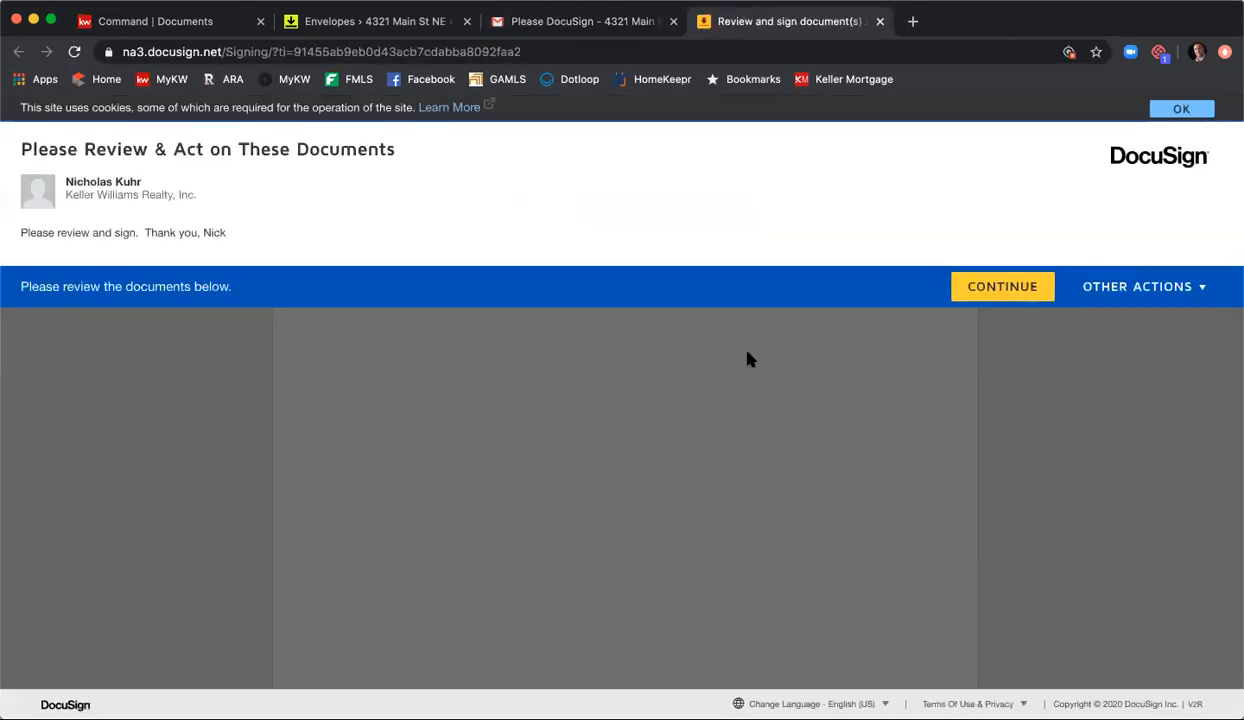
click(1005, 289)
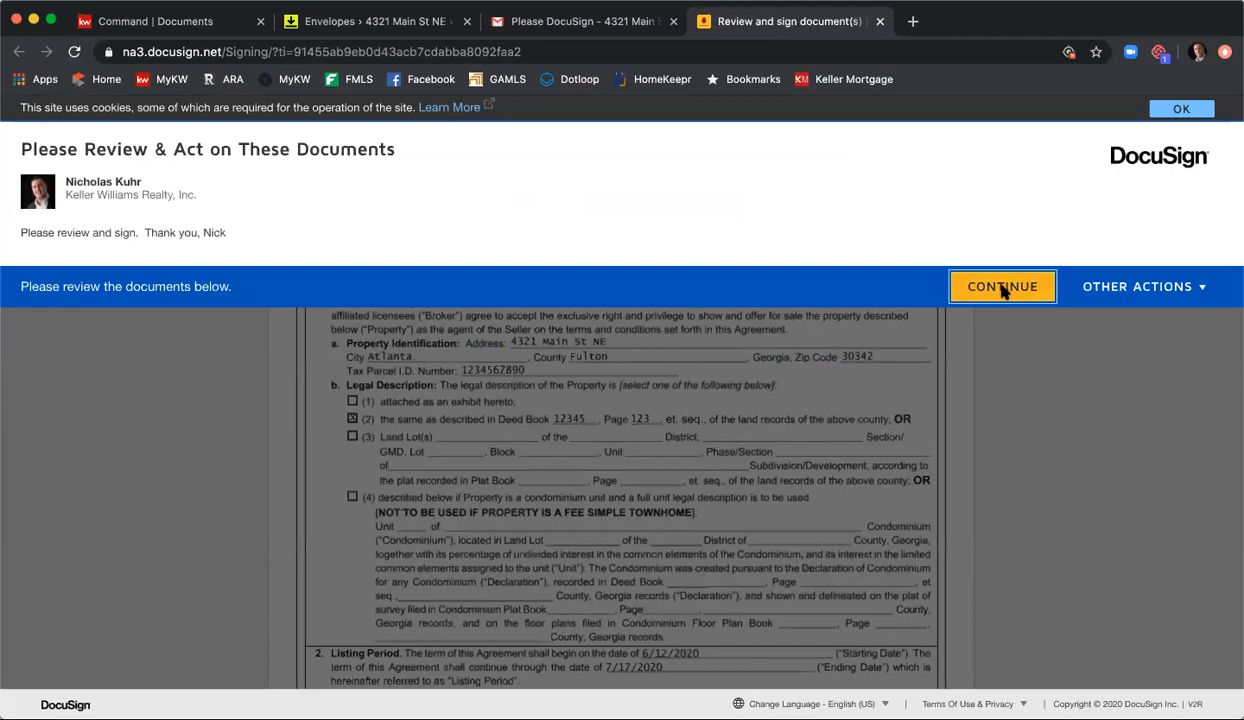
click(200, 258)
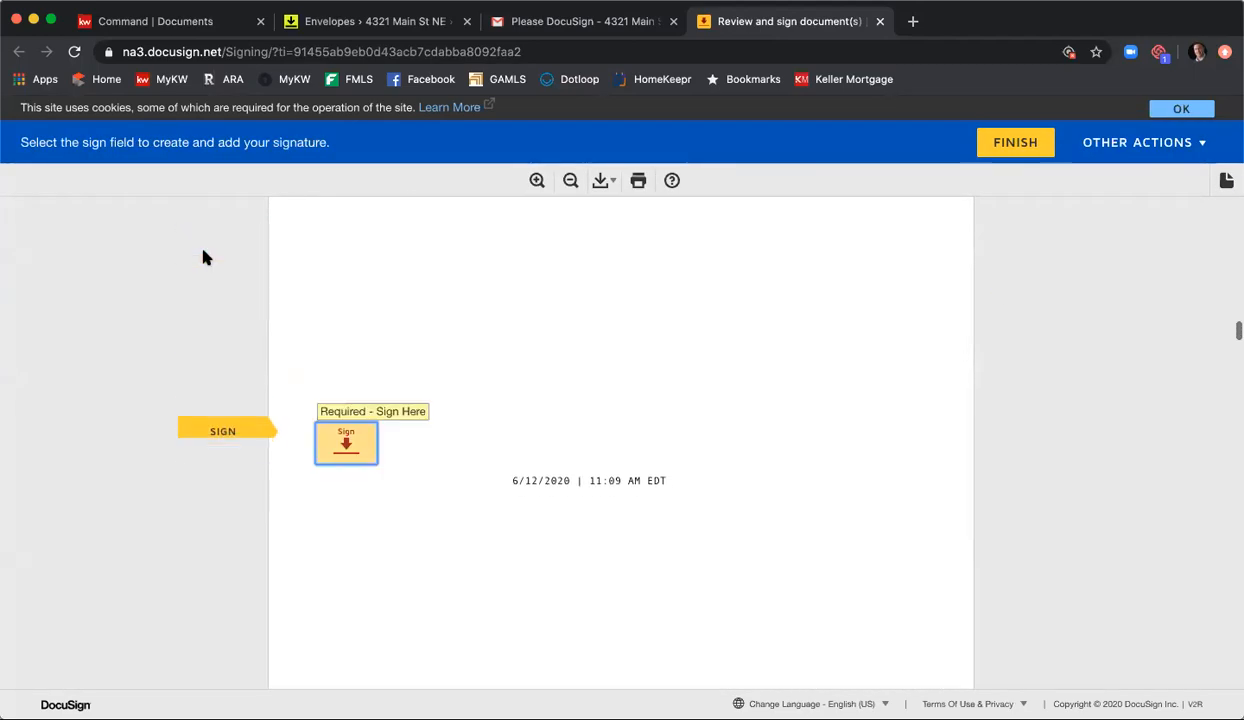
Step: As the listing agent, sign the Exclusive Seller Listing Agreement with acceptance at 12 o'clock p.m., and sign the Purchase and Sale Agreement
click(361, 446)
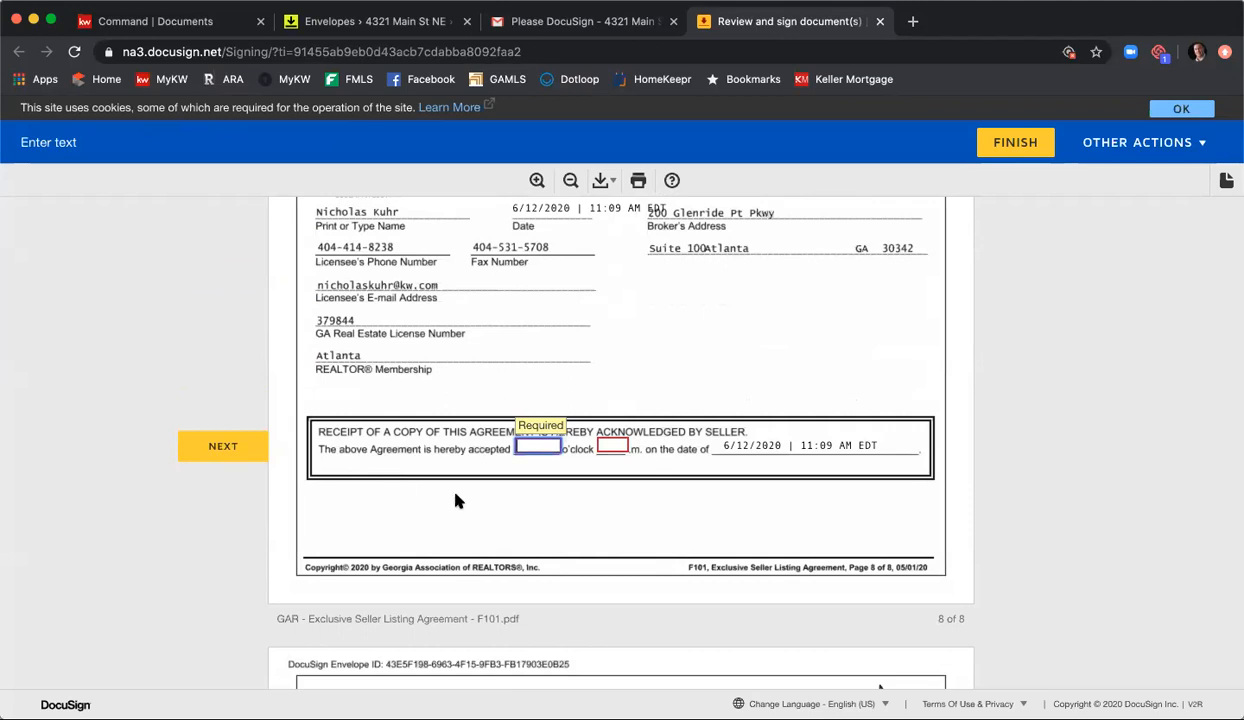
text(12)
key(Tab)
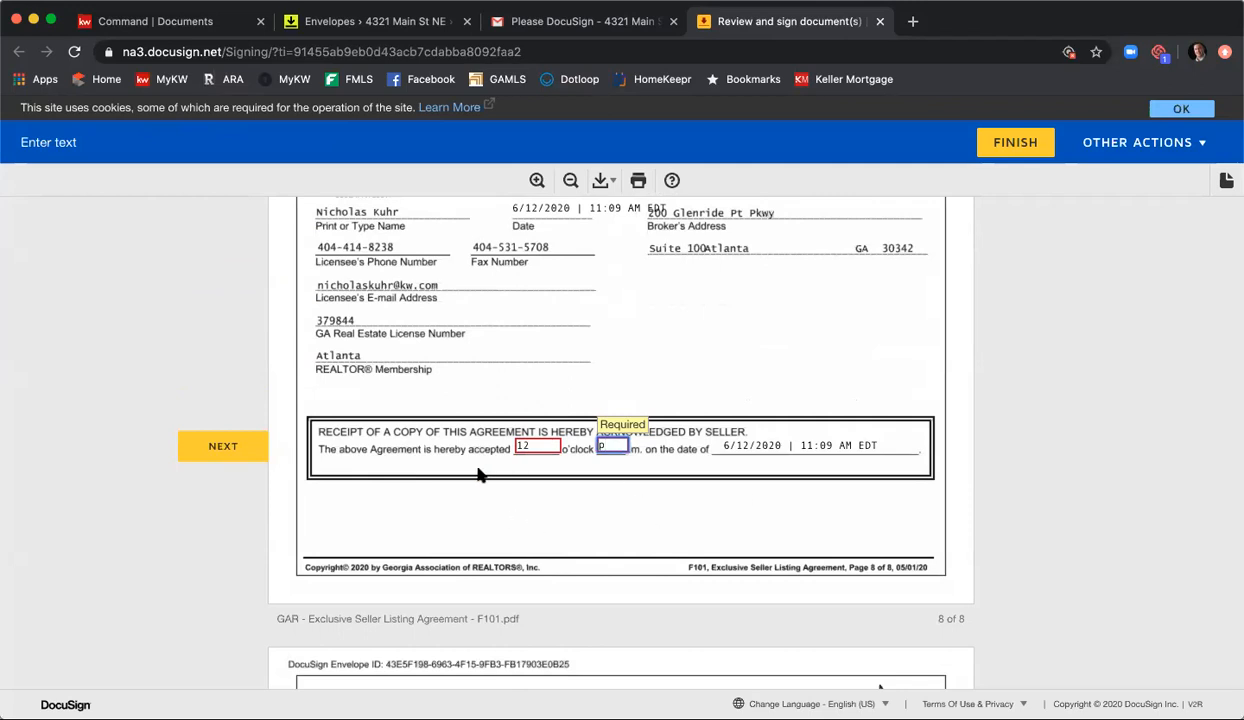
click(249, 450)
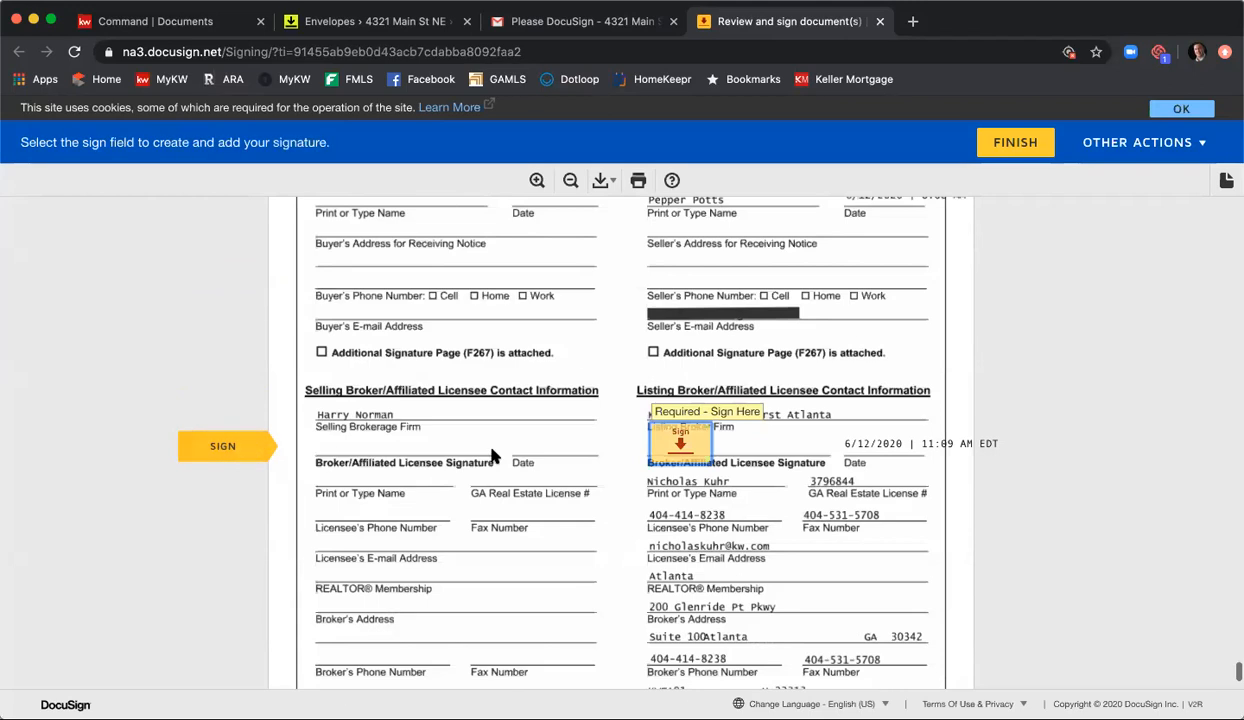
click(695, 443)
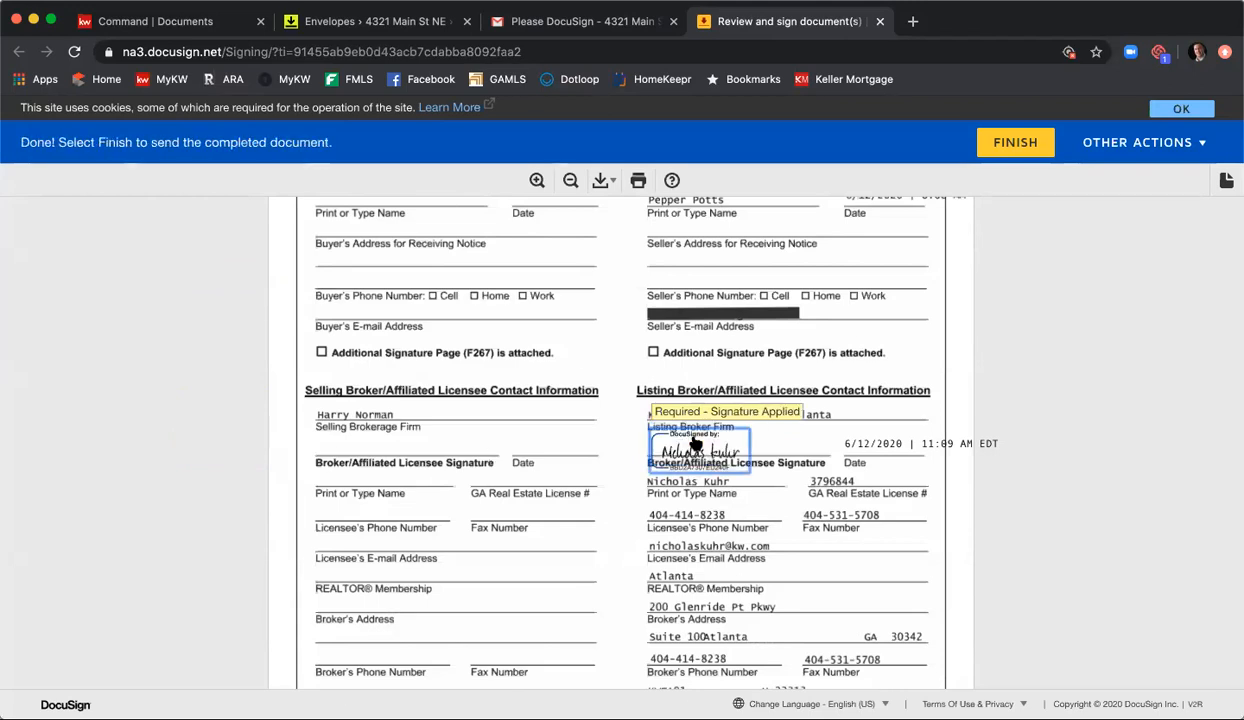
Step: Finish the listing agent's signing session and close its DocuSign page
click(1016, 152)
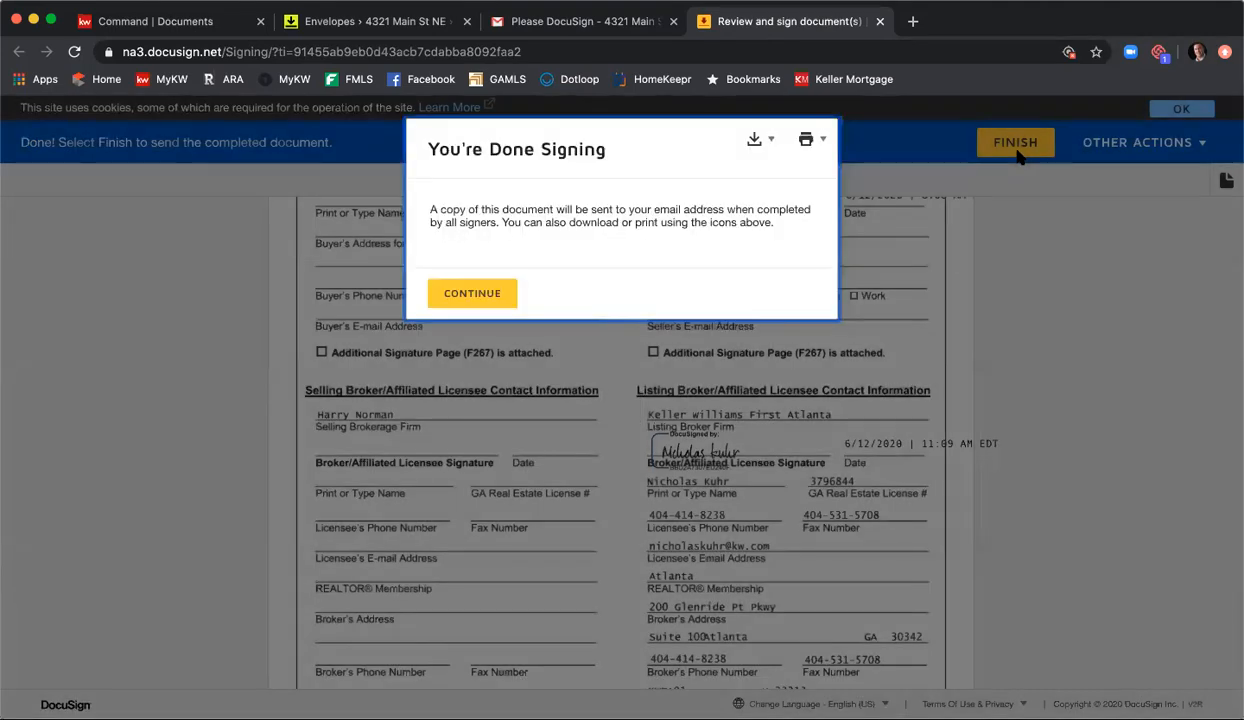
click(484, 295)
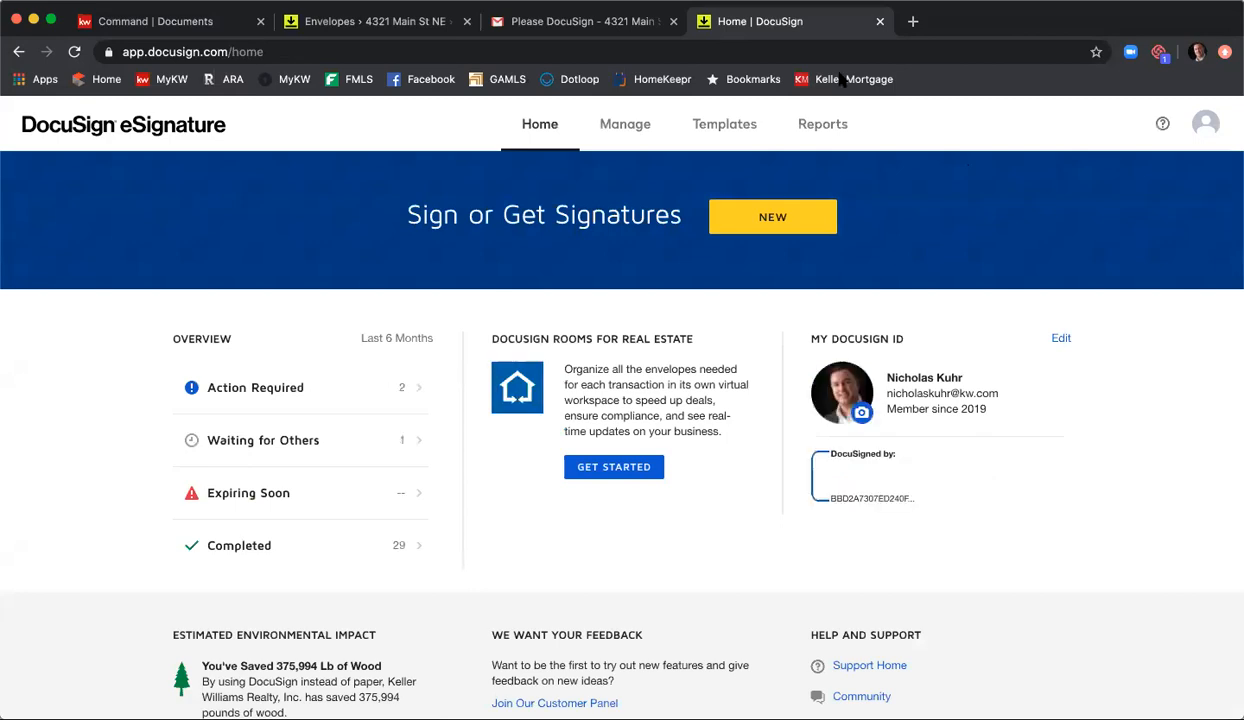
click(879, 22)
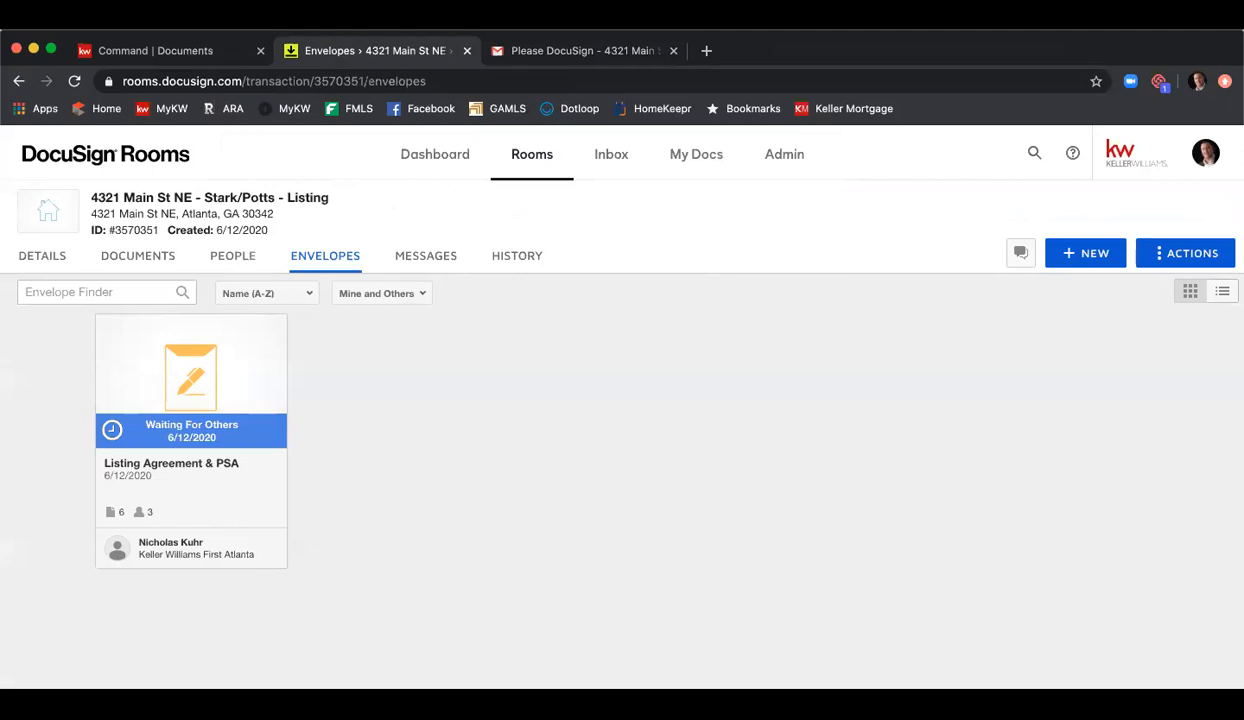
Step: Refresh the room's envelopes in DocuSign Rooms and check each recipient's signing status in the Listing Agreement & PSA envelope details
drag(975, 47, 955, 18)
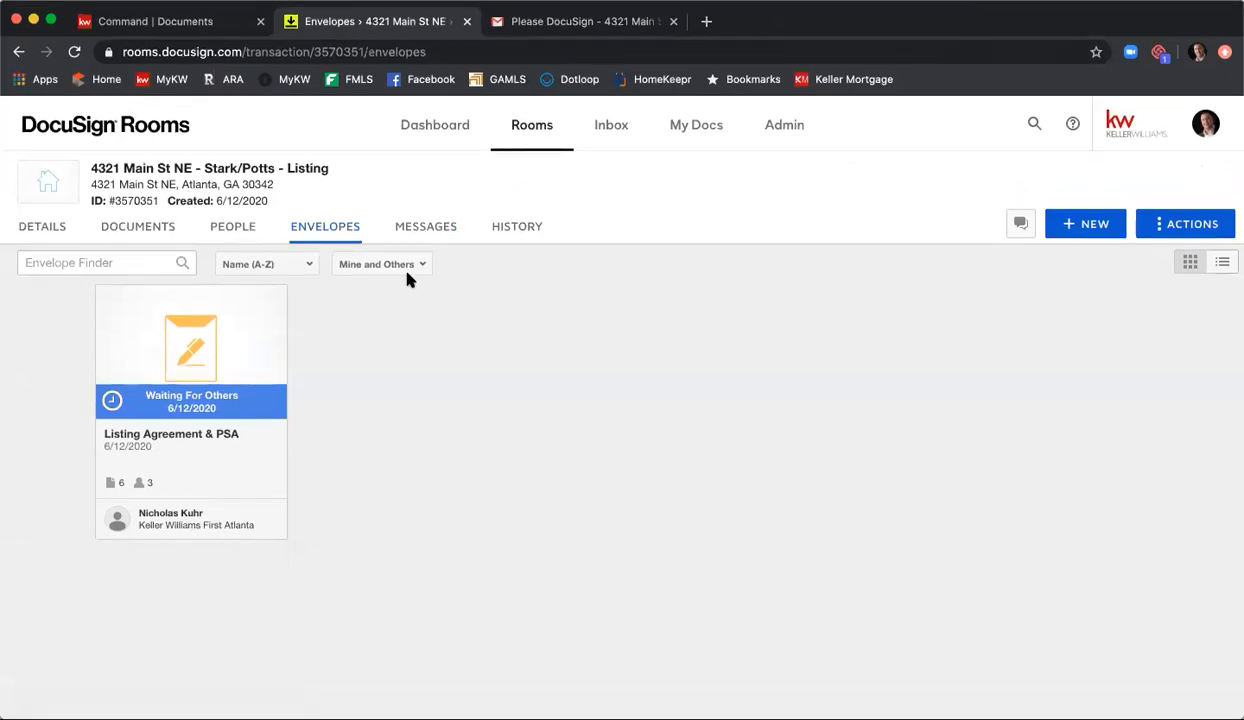
click(74, 51)
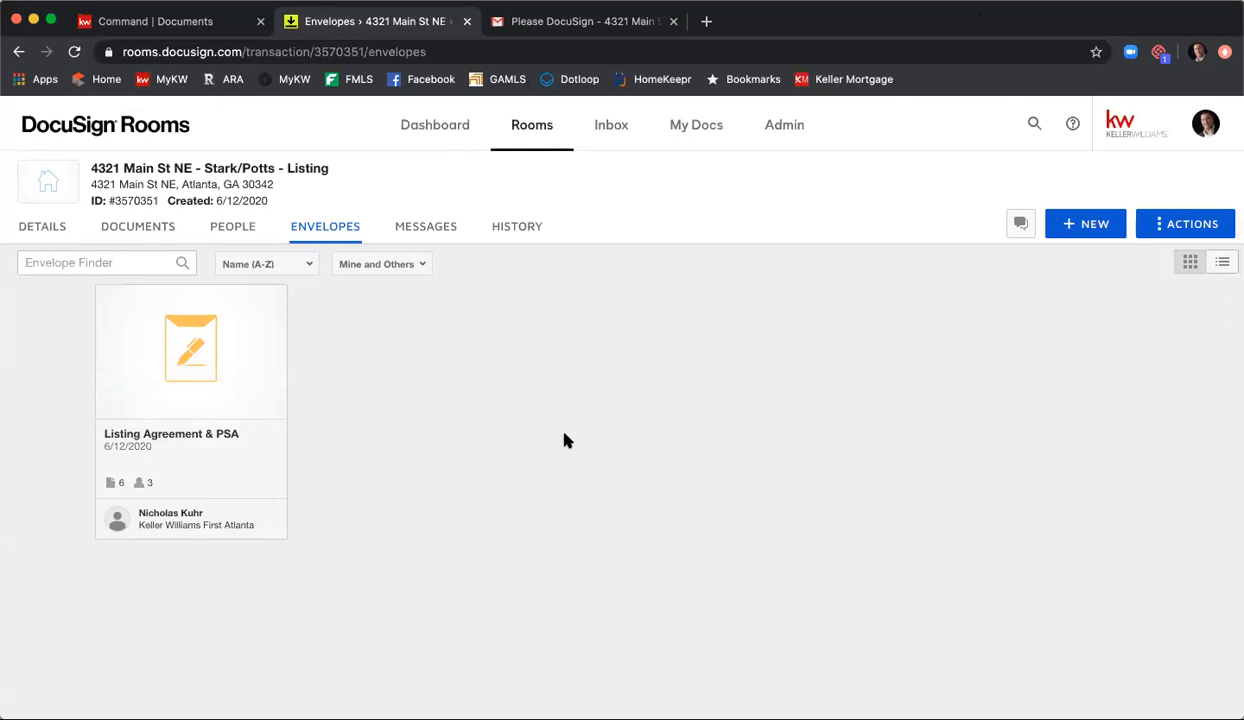
click(198, 359)
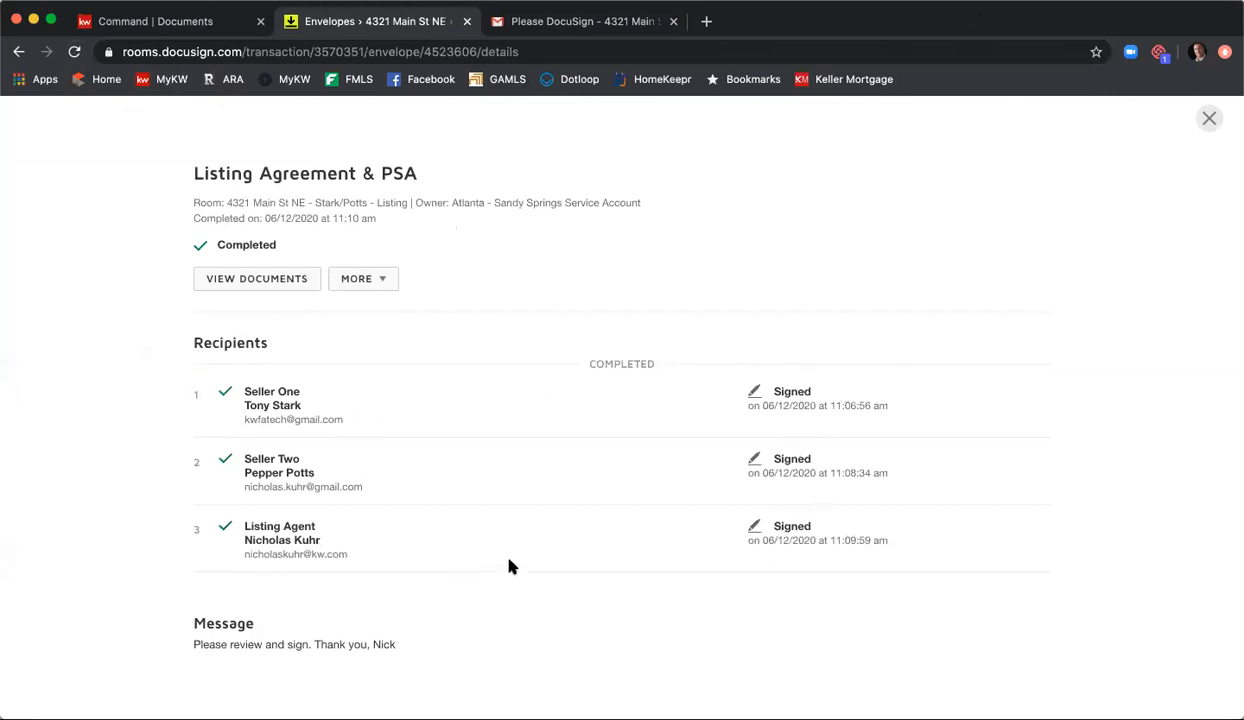
click(1209, 118)
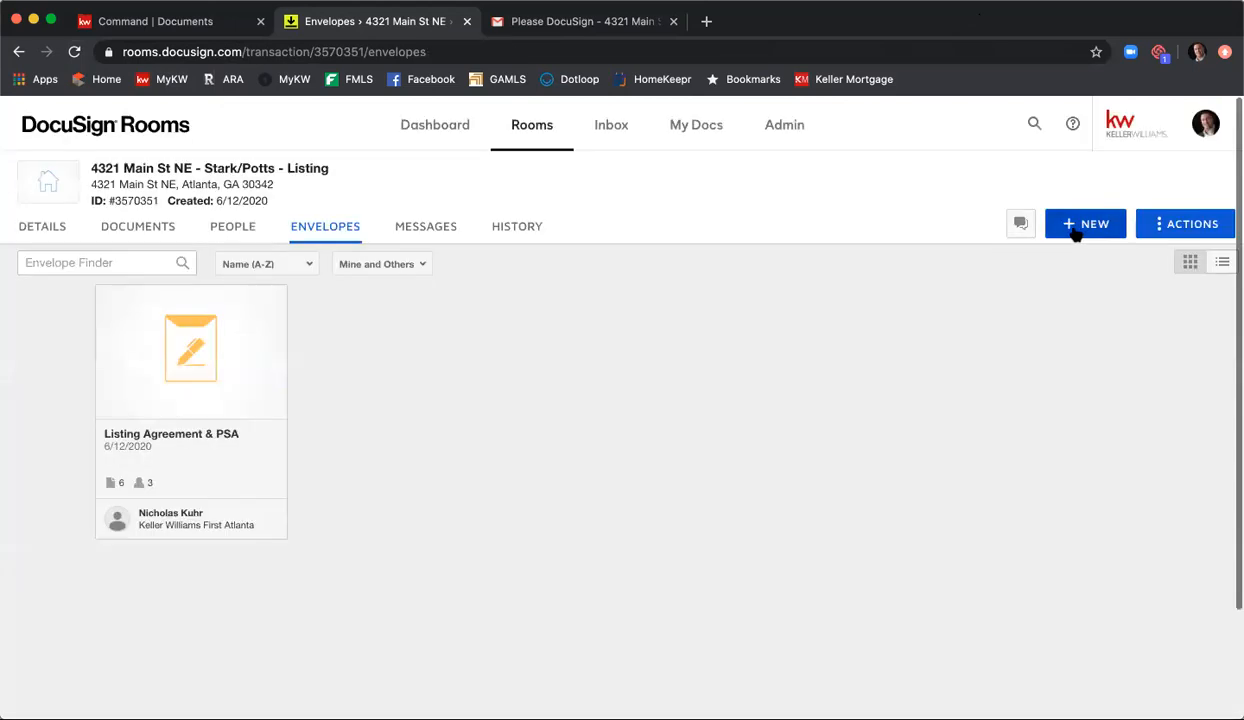
Step: Return to the Gmail inbox, open the DocuSign completion email for the Listing Agreement & PSA, and view the completed documents
click(608, 32)
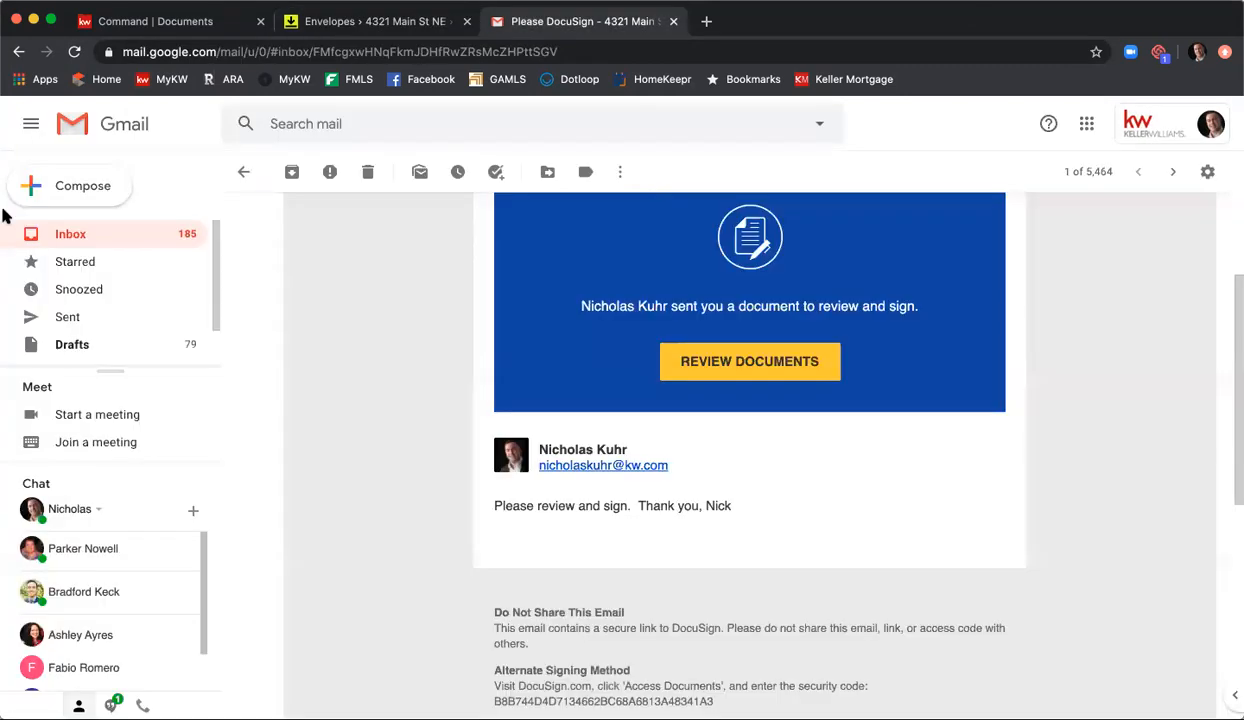
click(80, 238)
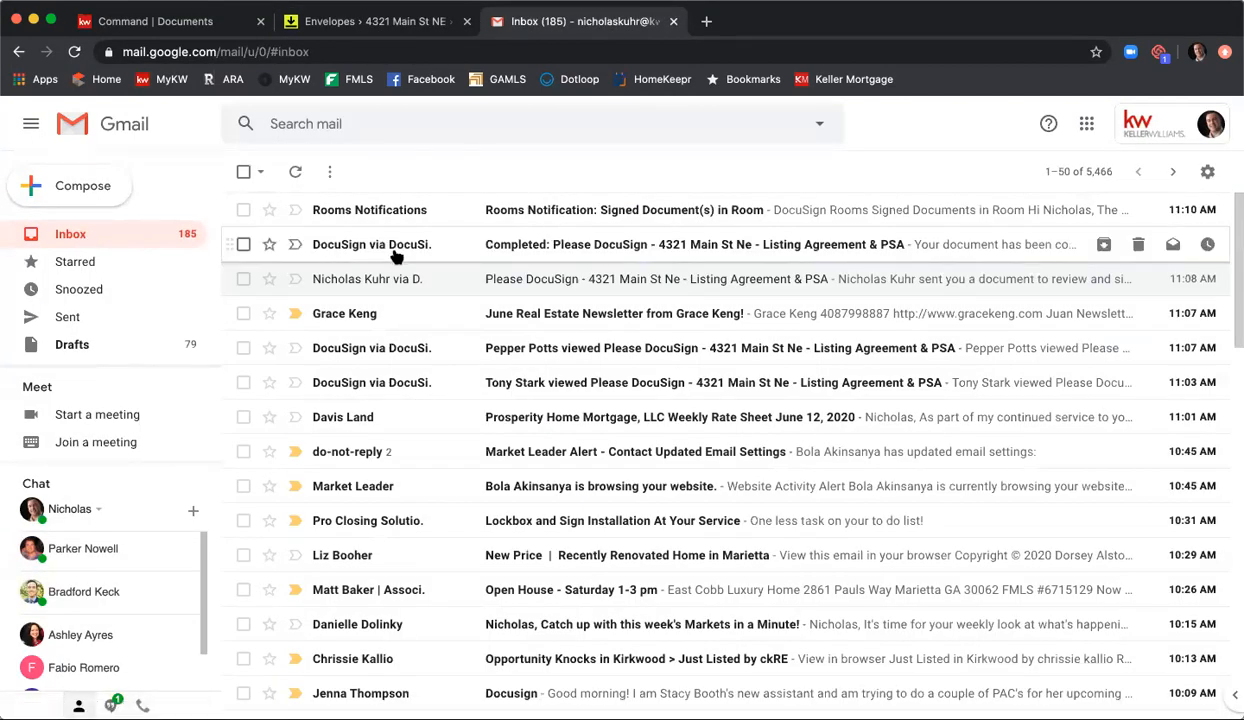
click(614, 252)
scroll(490, 348, down, 2)
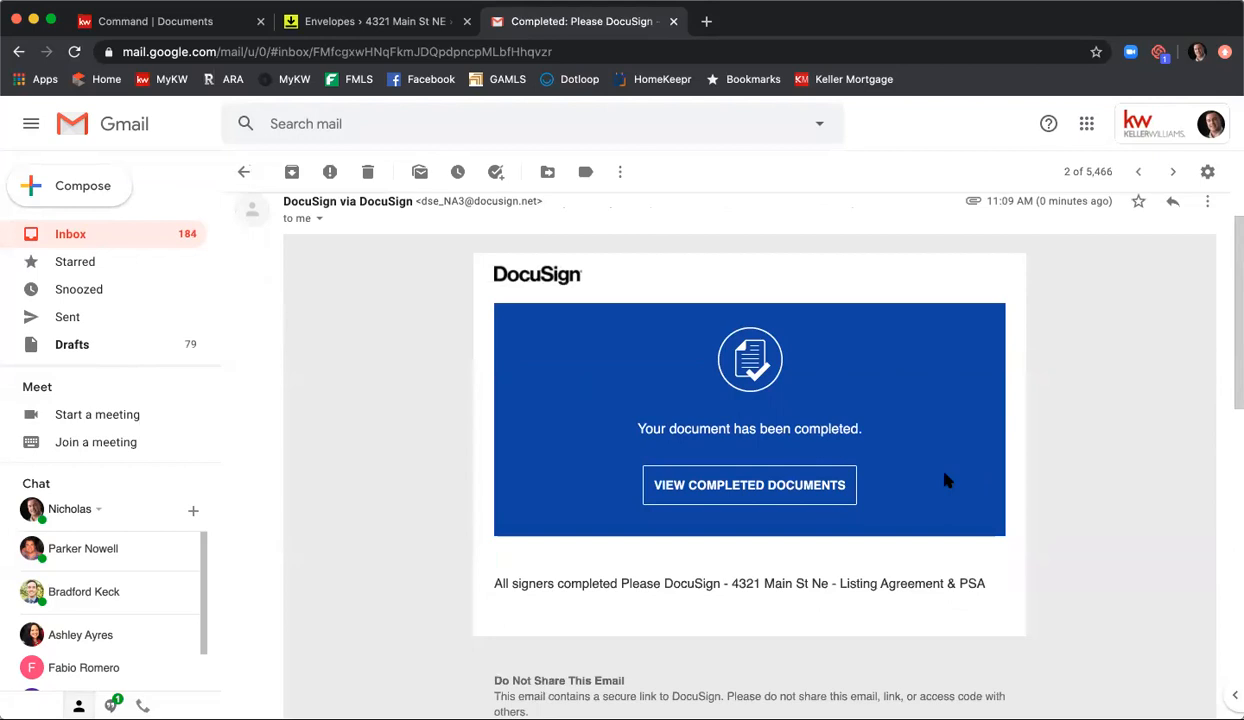
click(768, 492)
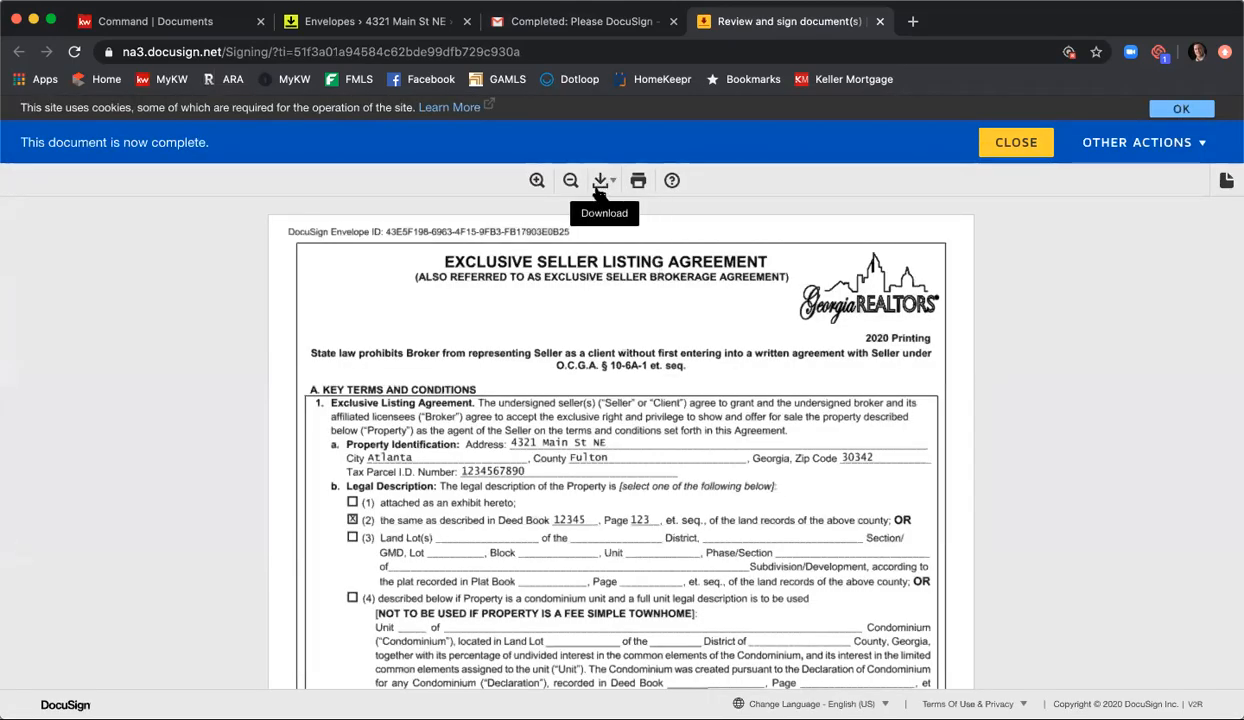
Step: Switch back to DocuSign Rooms and examine the signed forms and certification in the room's Room Docs folder
click(361, 28)
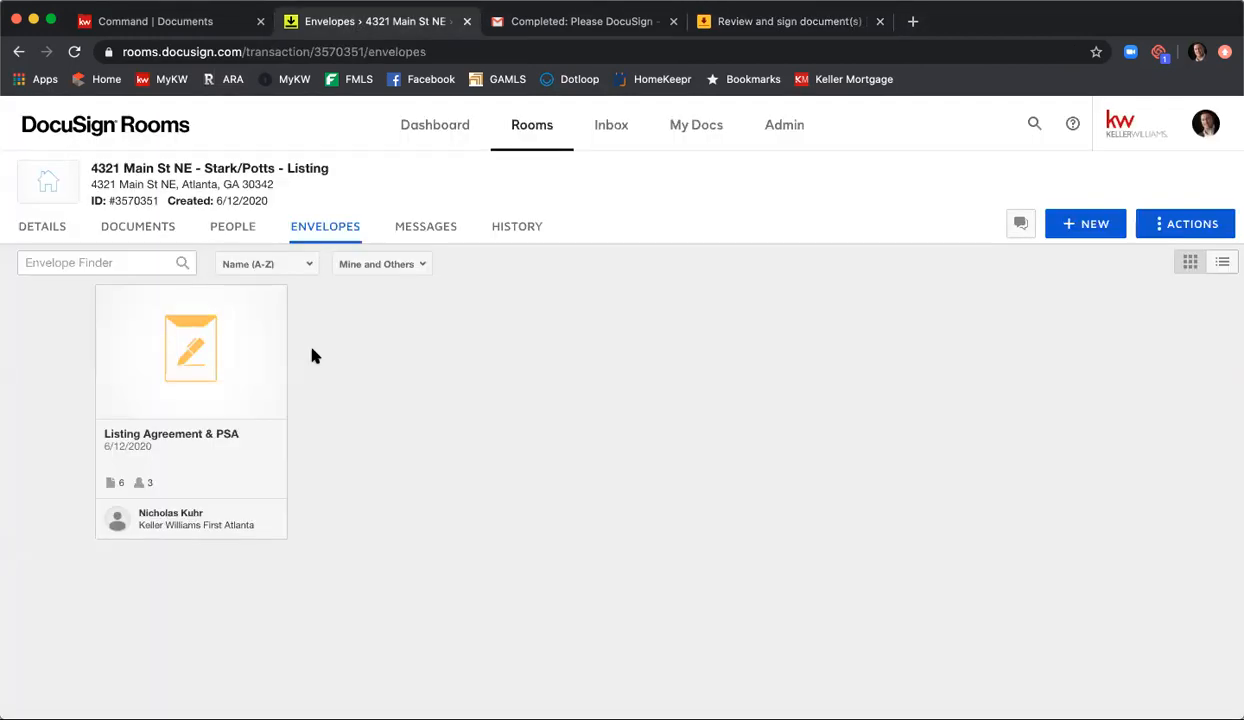
click(155, 238)
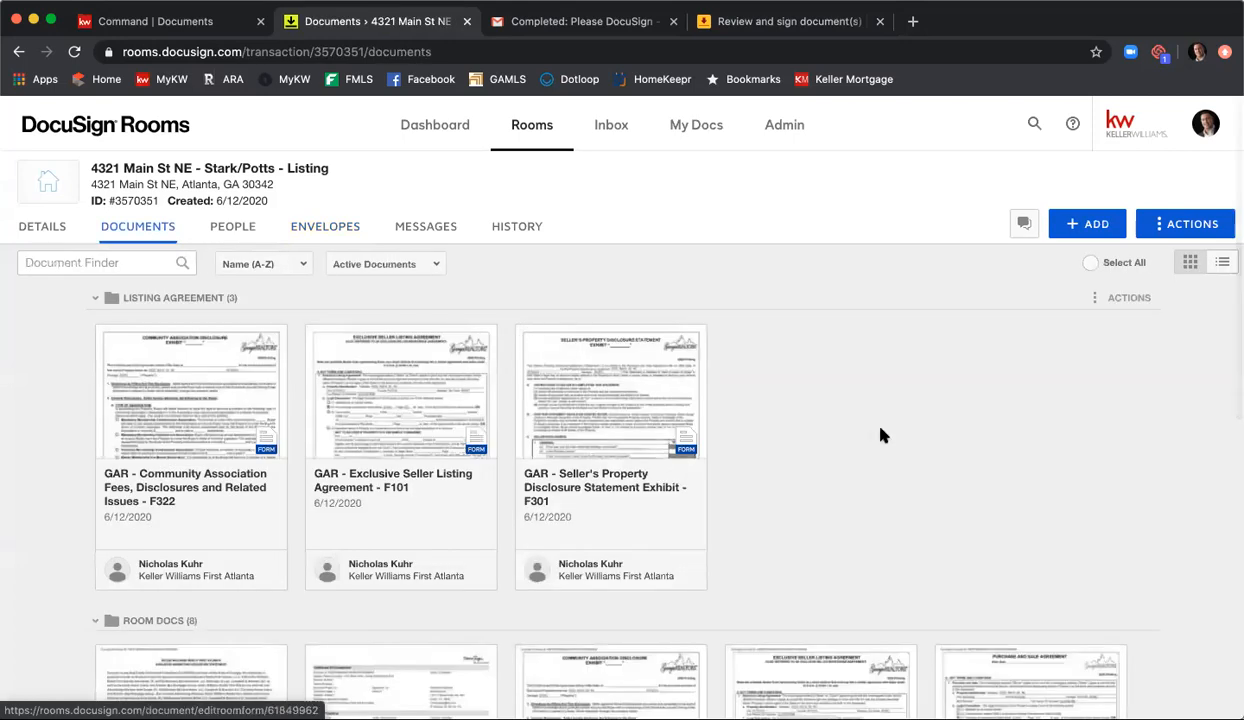
scroll(880, 433, down, 1)
scroll(882, 430, down, 5)
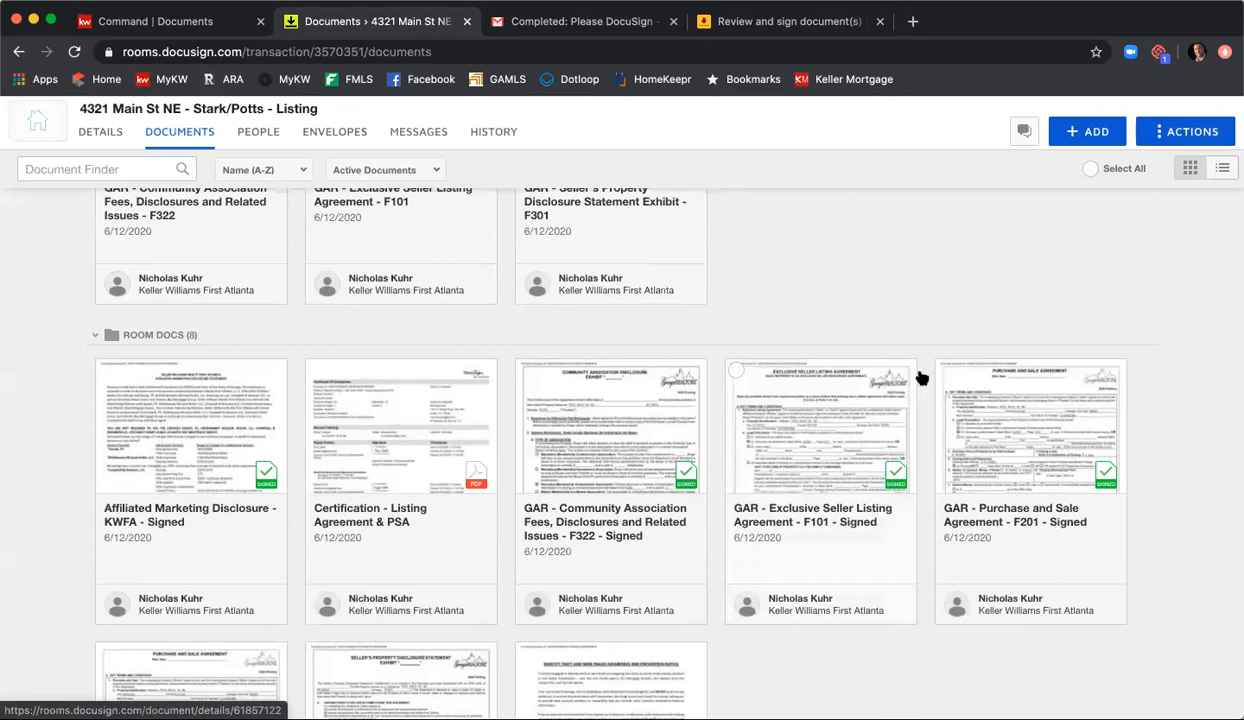
Step: Move the signed Affiliated Marketing Disclosure, F322 Community Association form and F101 Exclusive Seller Listing Agreement from Room Docs into the Listing Agreement folder
scroll(937, 310, down, 1)
scroll(900, 330, down, 2)
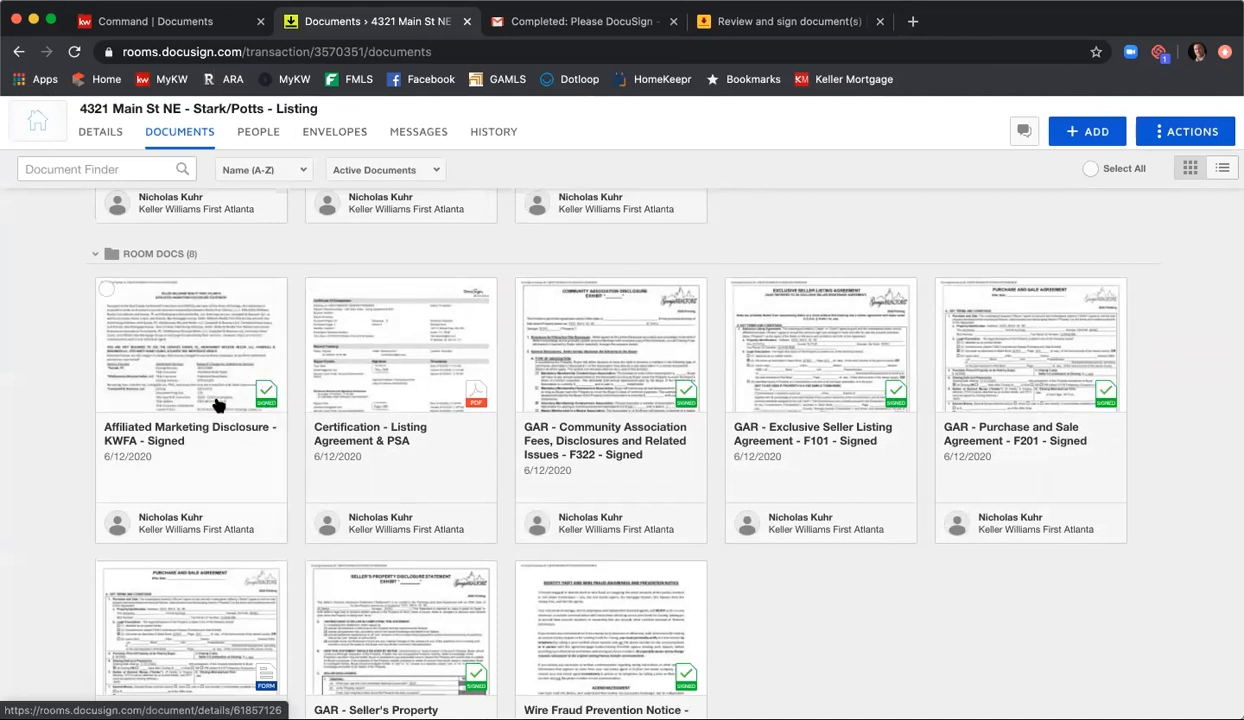
scroll(243, 400, down, 1)
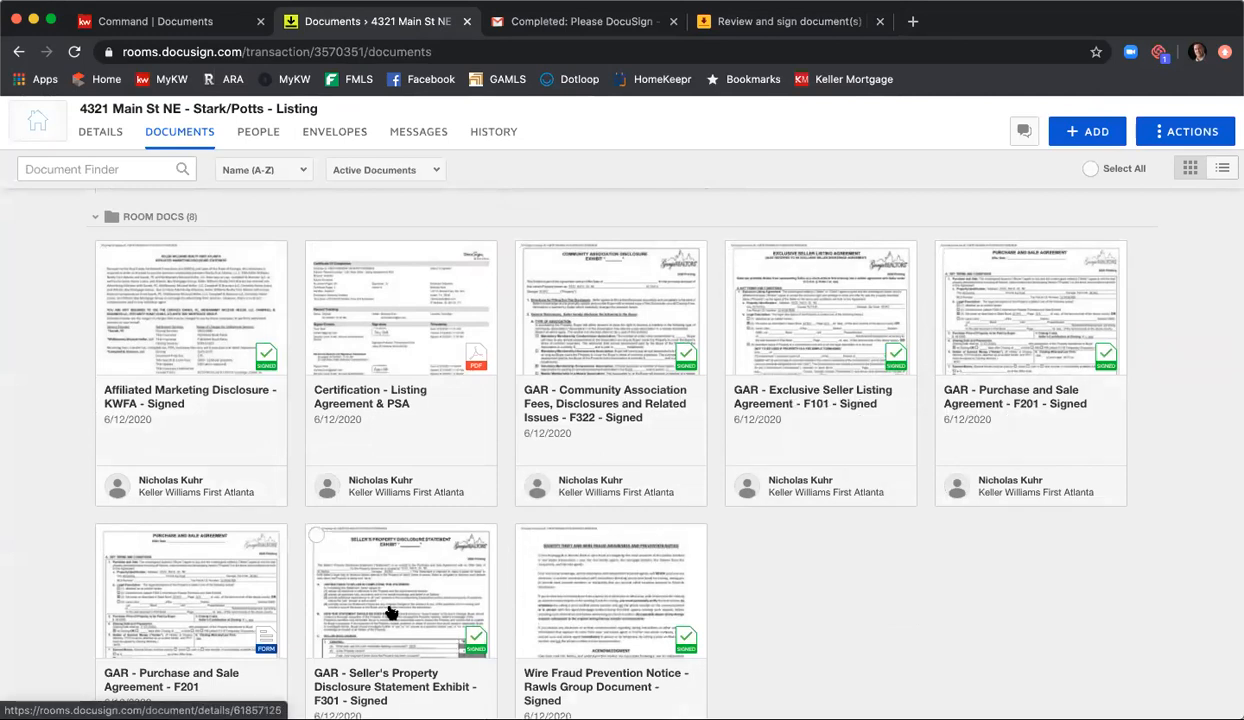
scroll(855, 622, up, 3)
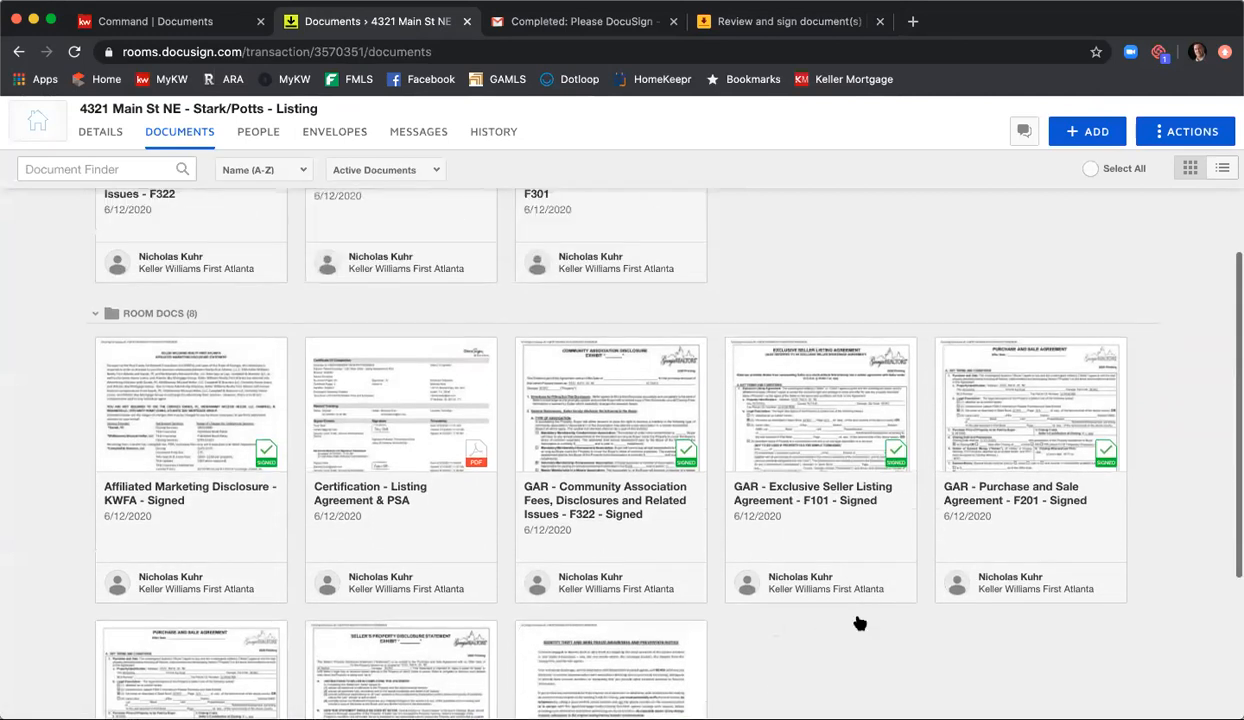
drag(180, 498, 725, 200)
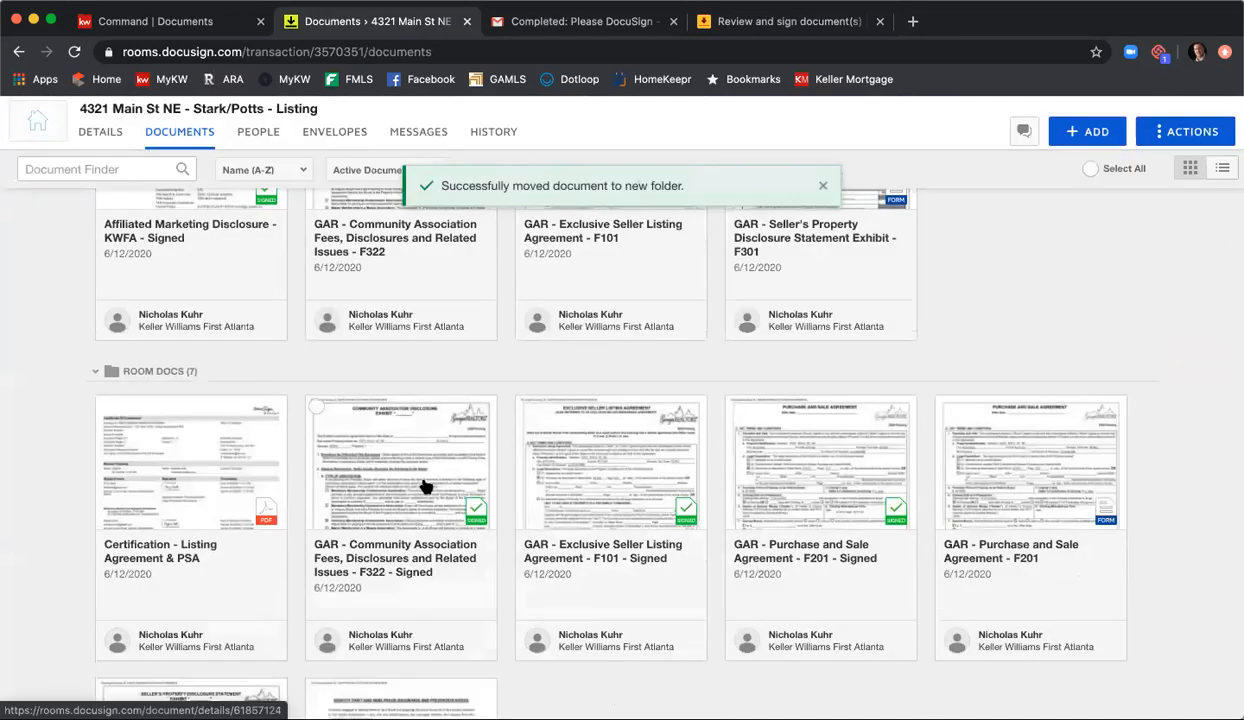
drag(319, 417, 900, 198)
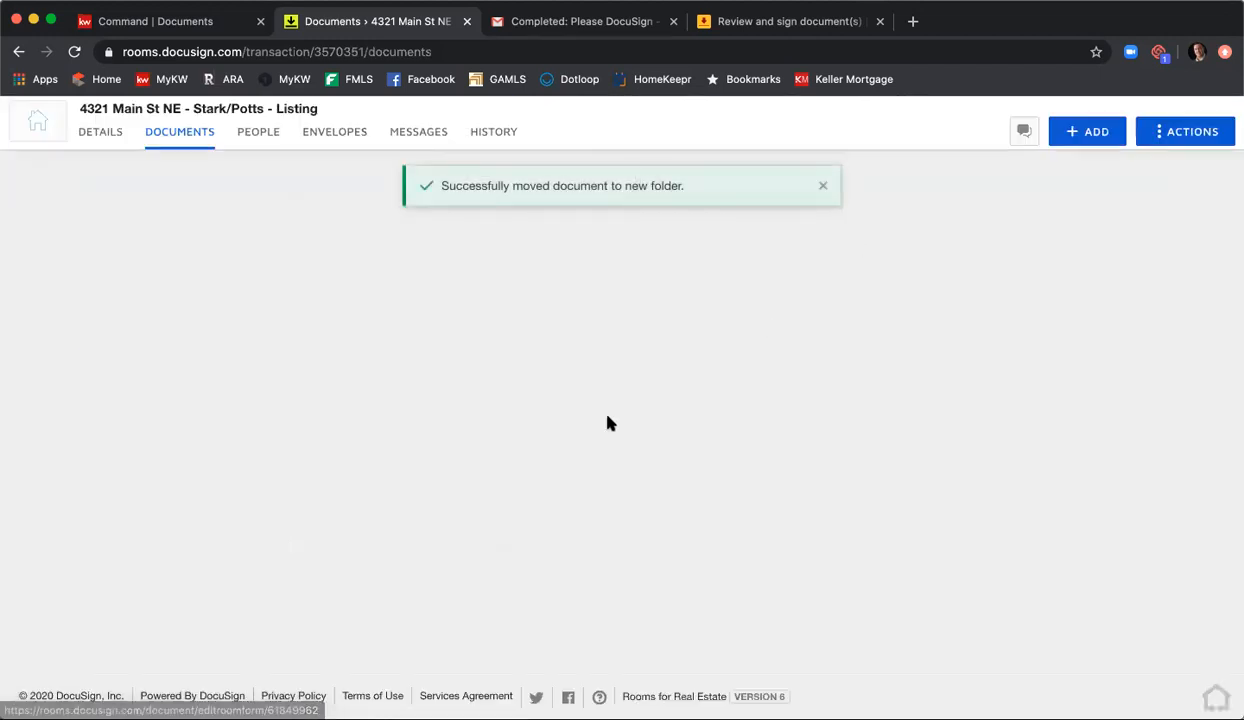
drag(380, 494, 480, 161)
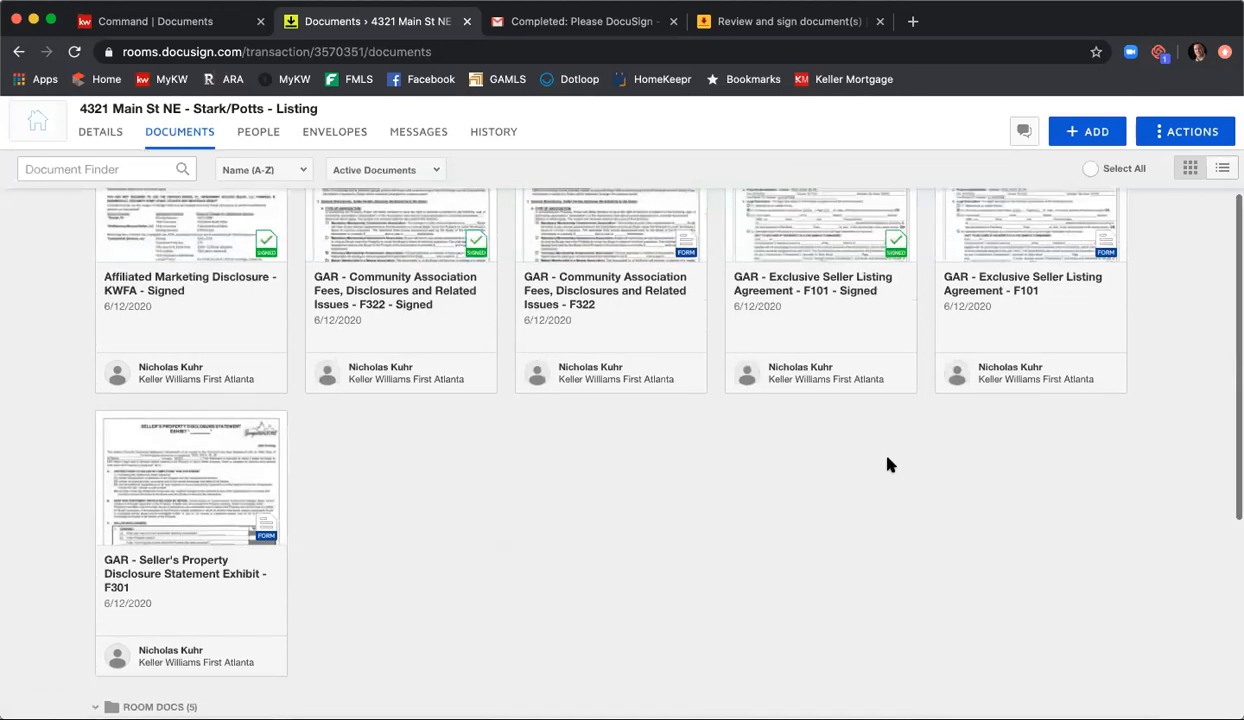
Step: Move the signed F301 Seller's Property Disclosure Statement Exhibit and signed Wire Fraud Prevention Notice from Room Docs into the Listing Agreement folder
scroll(890, 465, up, 3)
scroll(887, 475, down, 5)
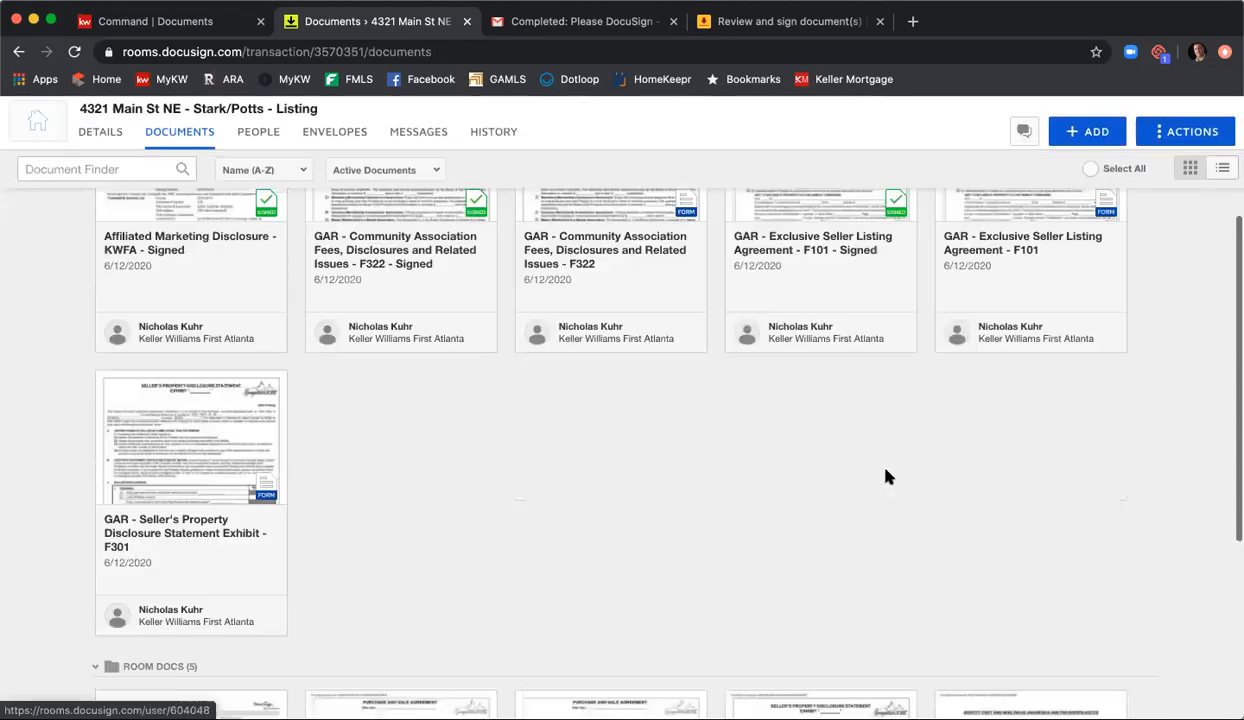
scroll(886, 468, down, 1)
drag(886, 468, 639, 212)
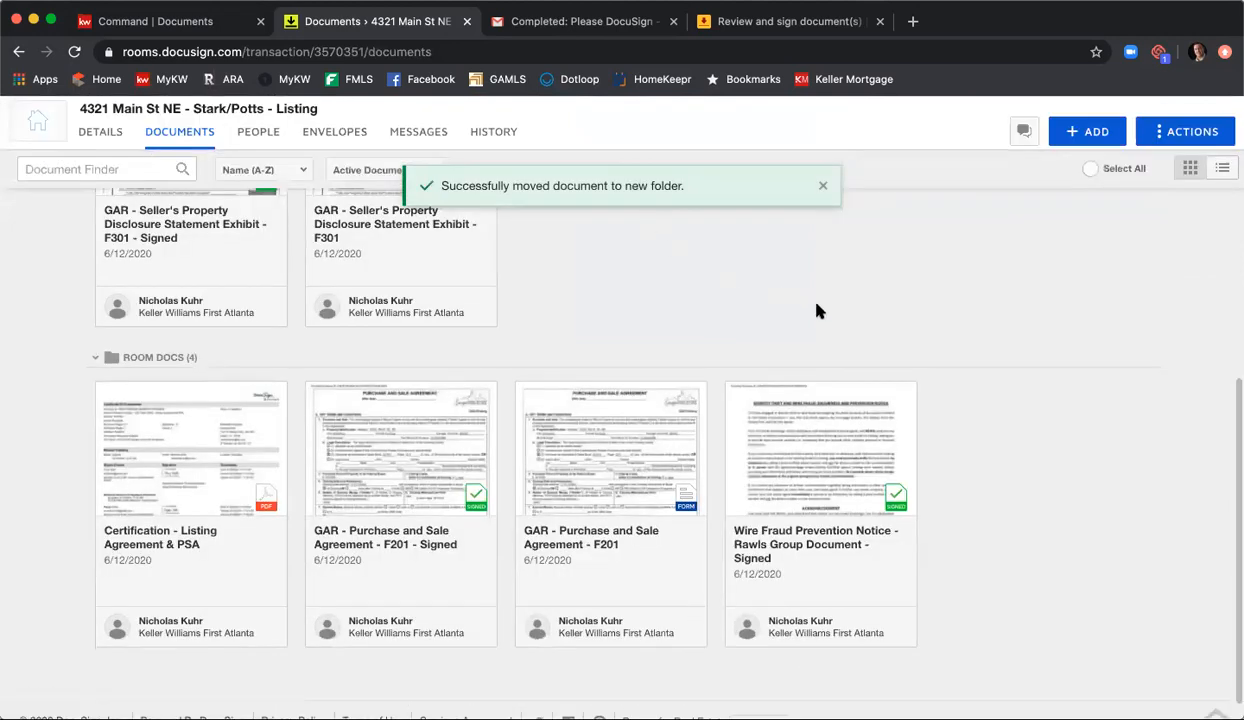
drag(825, 389, 648, 169)
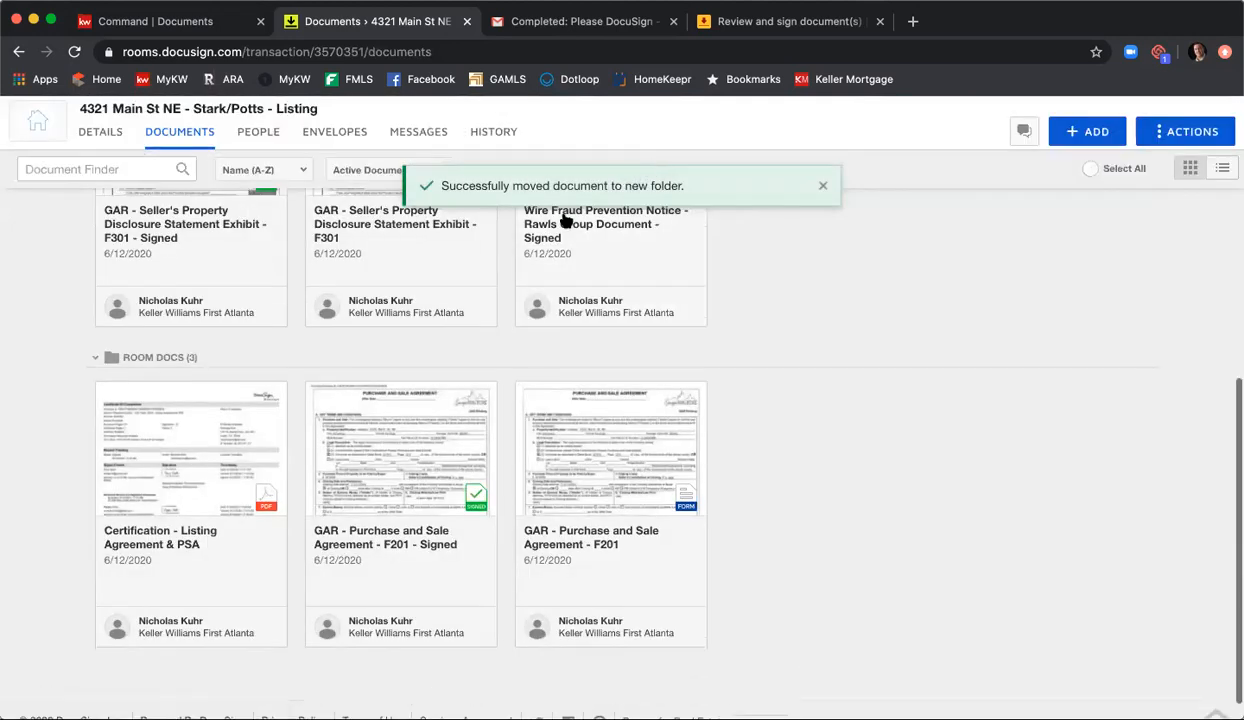
Step: Open the Certification - Listing Agreement & PSA document, review its signer events, signatures and timestamps, and close it
click(197, 440)
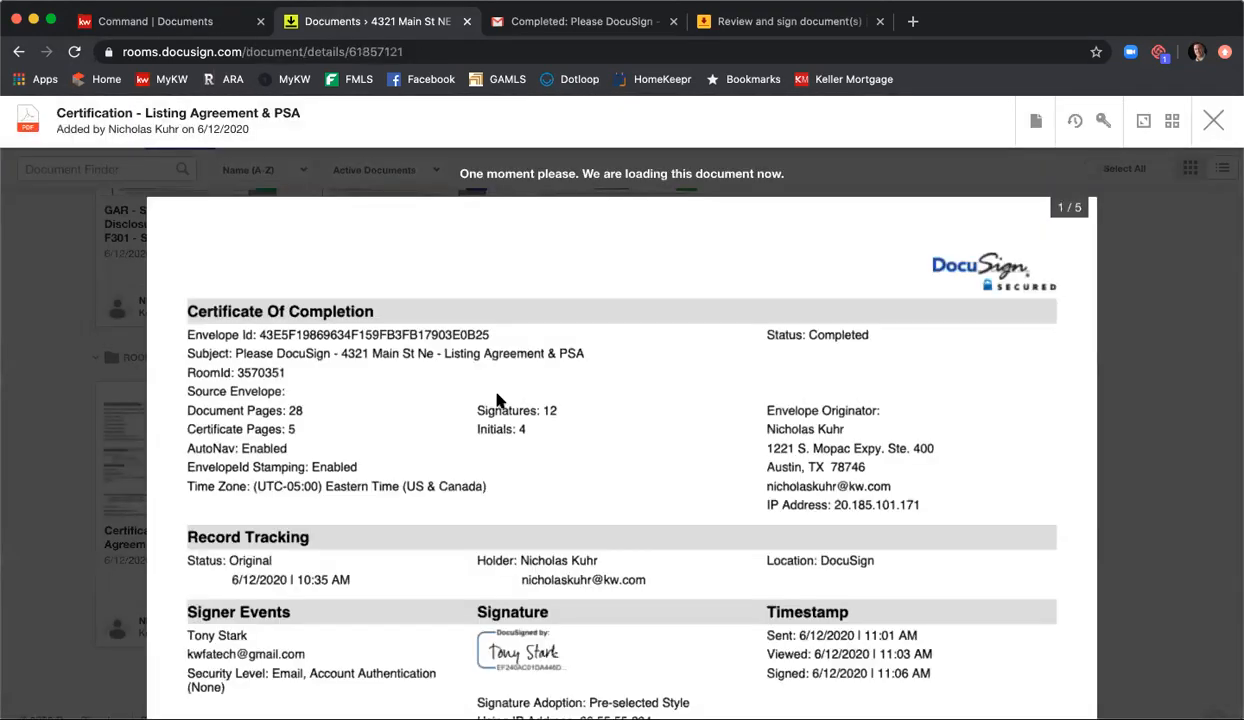
scroll(689, 392, down, 3)
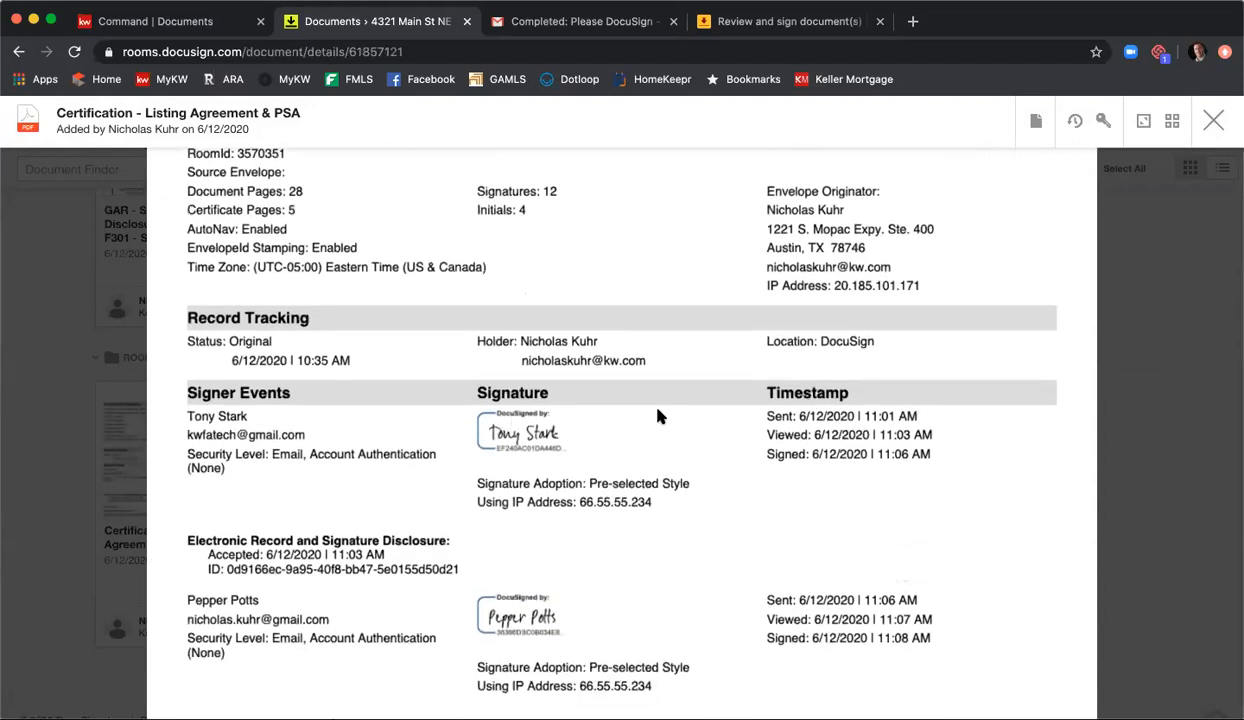
scroll(665, 410, down, 5)
scroll(665, 410, down, 5)
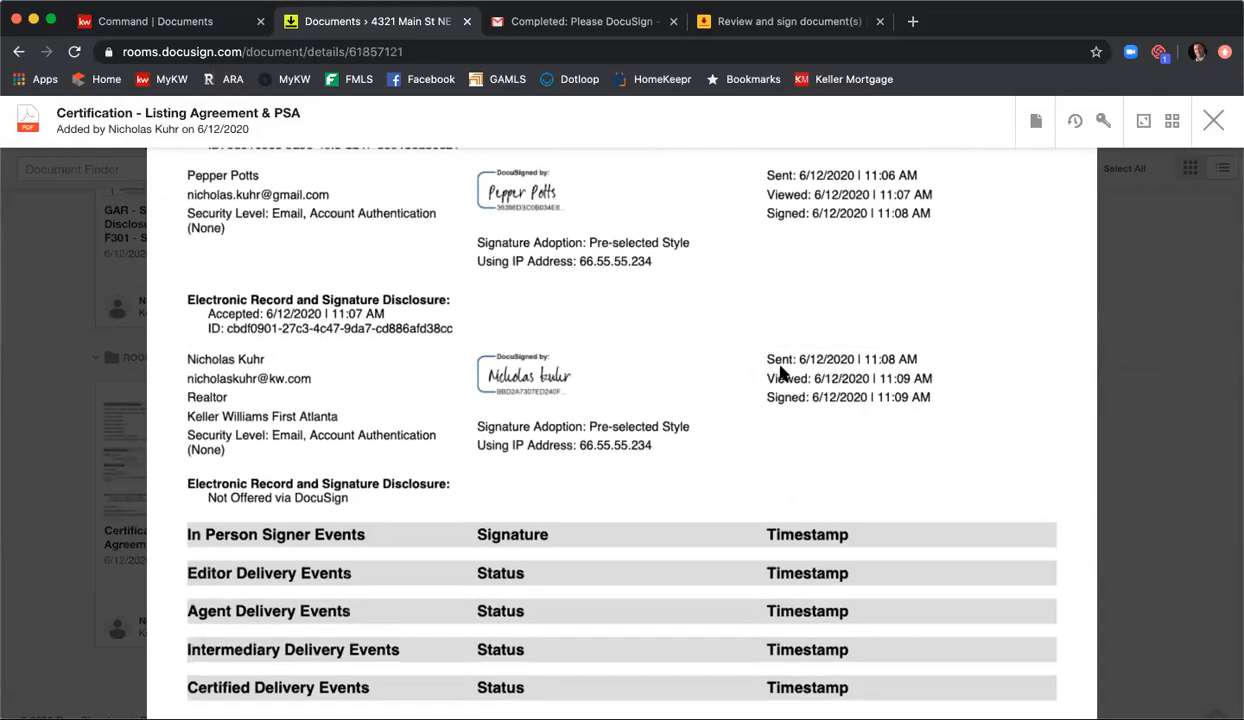
scroll(800, 331, up, 2)
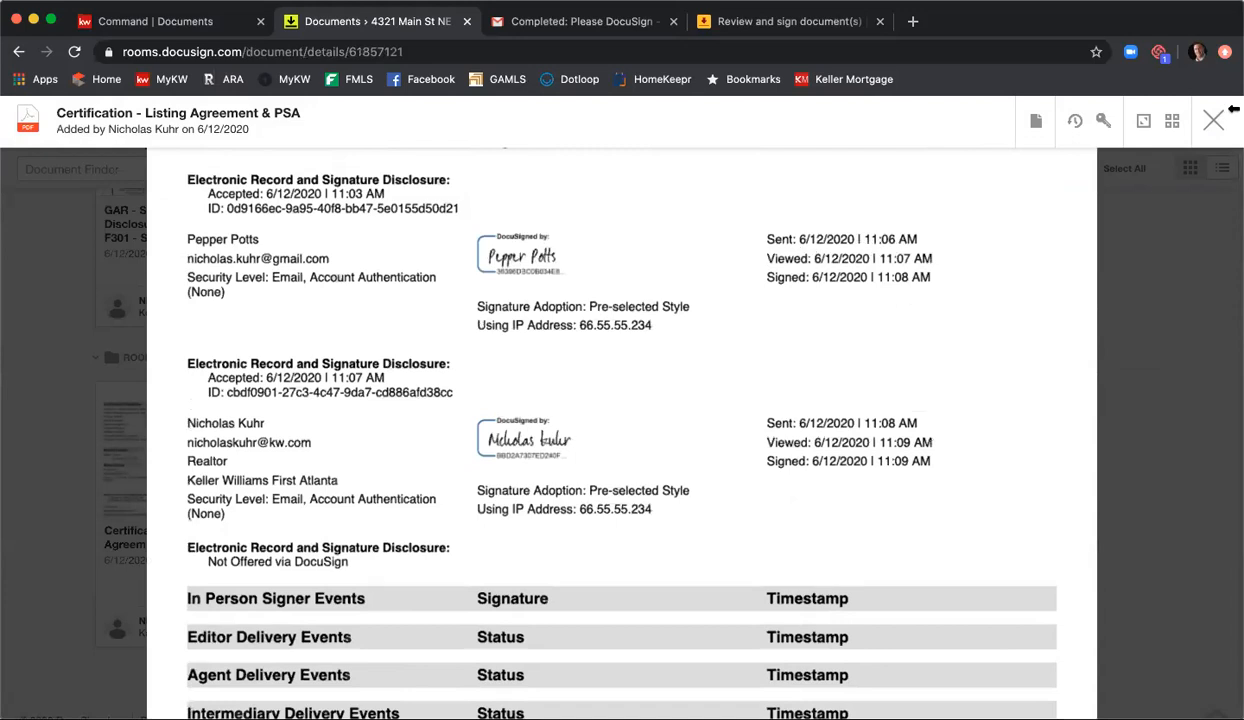
click(1213, 120)
Step: Review the Listing Agreement folder's contents, then switch to KW Command and reload the listing's Documents page
scroll(786, 494, up, 8)
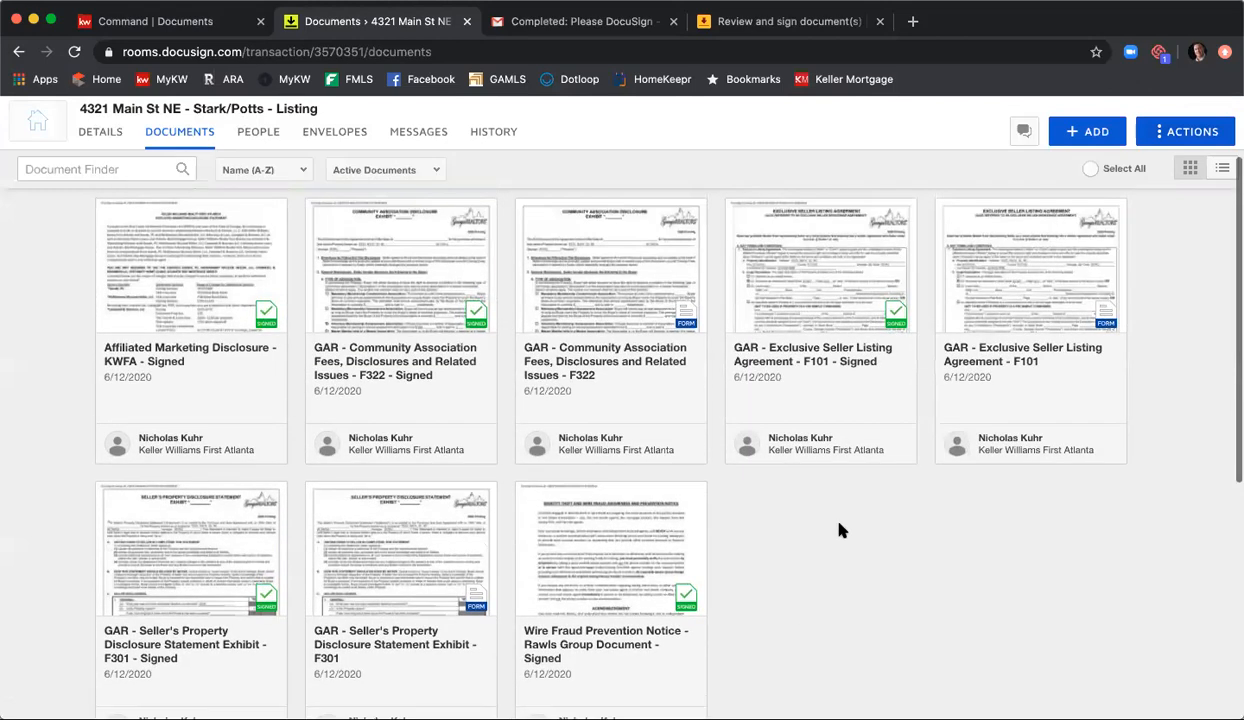
scroll(840, 535, up, 3)
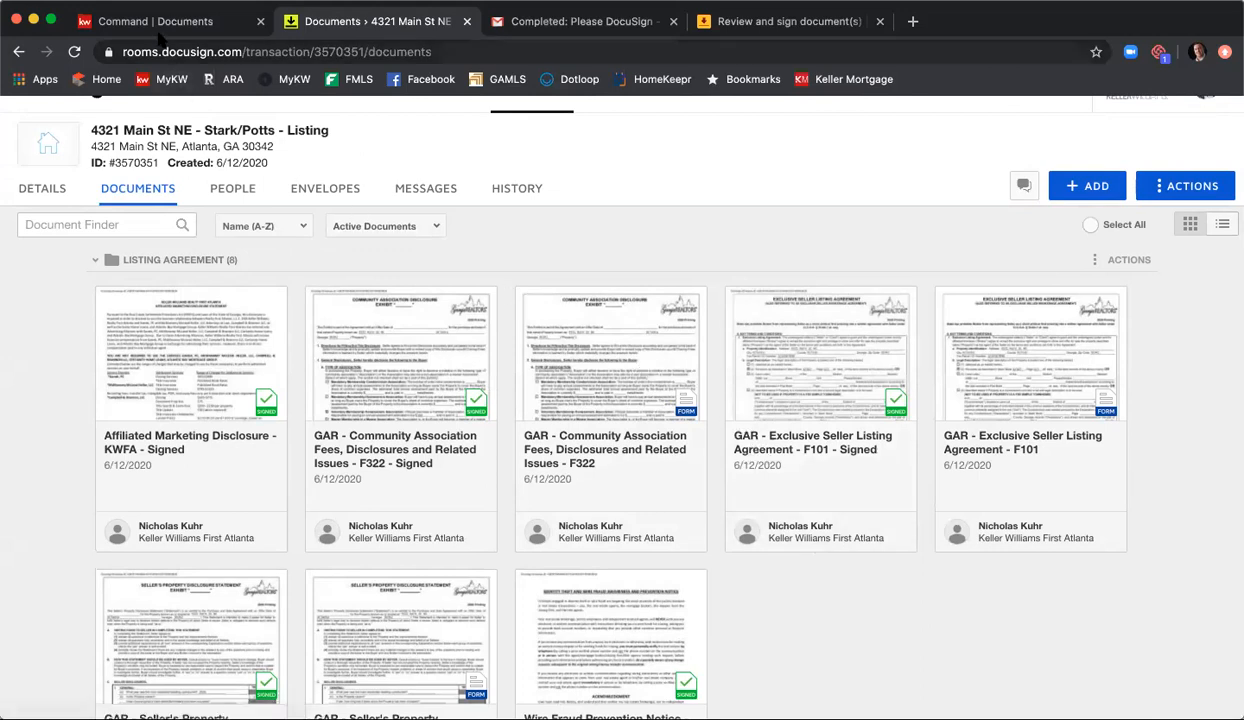
click(156, 24)
click(74, 51)
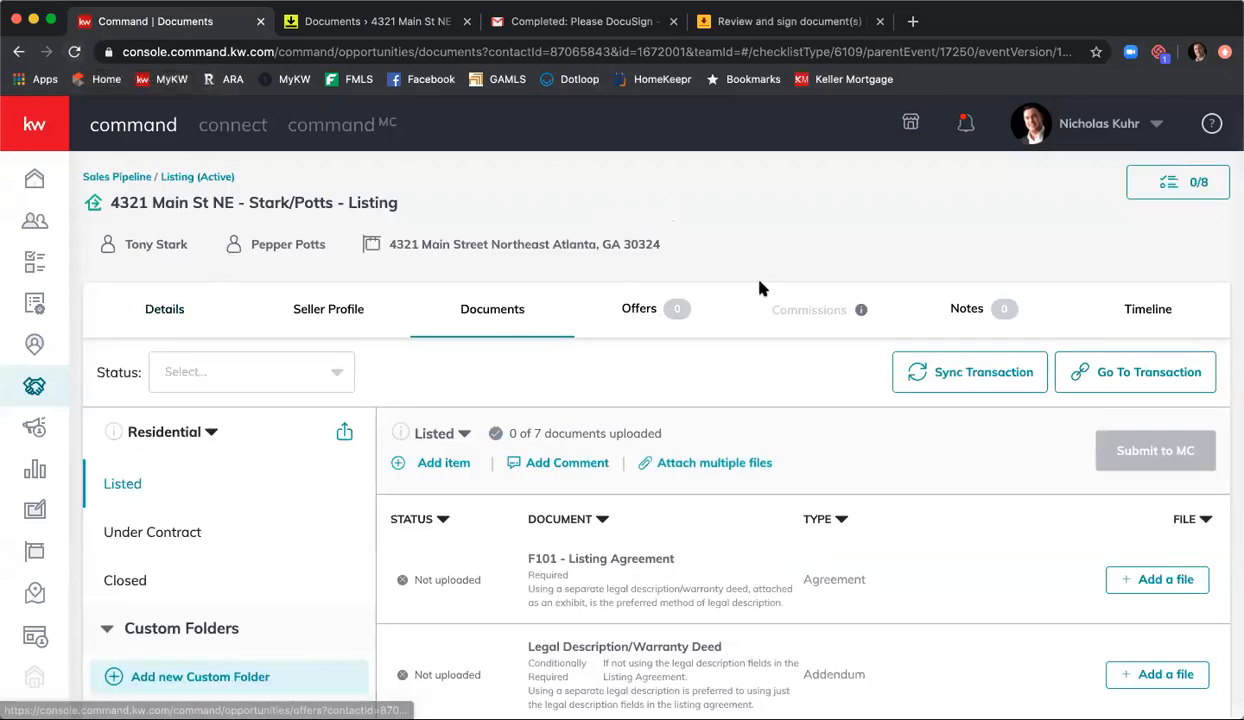
Step: Assign GAR - Exclusive Seller Listing Agreement - F101 - Signed.pdf from DocuSign's Listing Agreement folder to the F101 - Listing Agreement checklist item
scroll(765, 295, down, 1)
scroll(768, 303, down, 2)
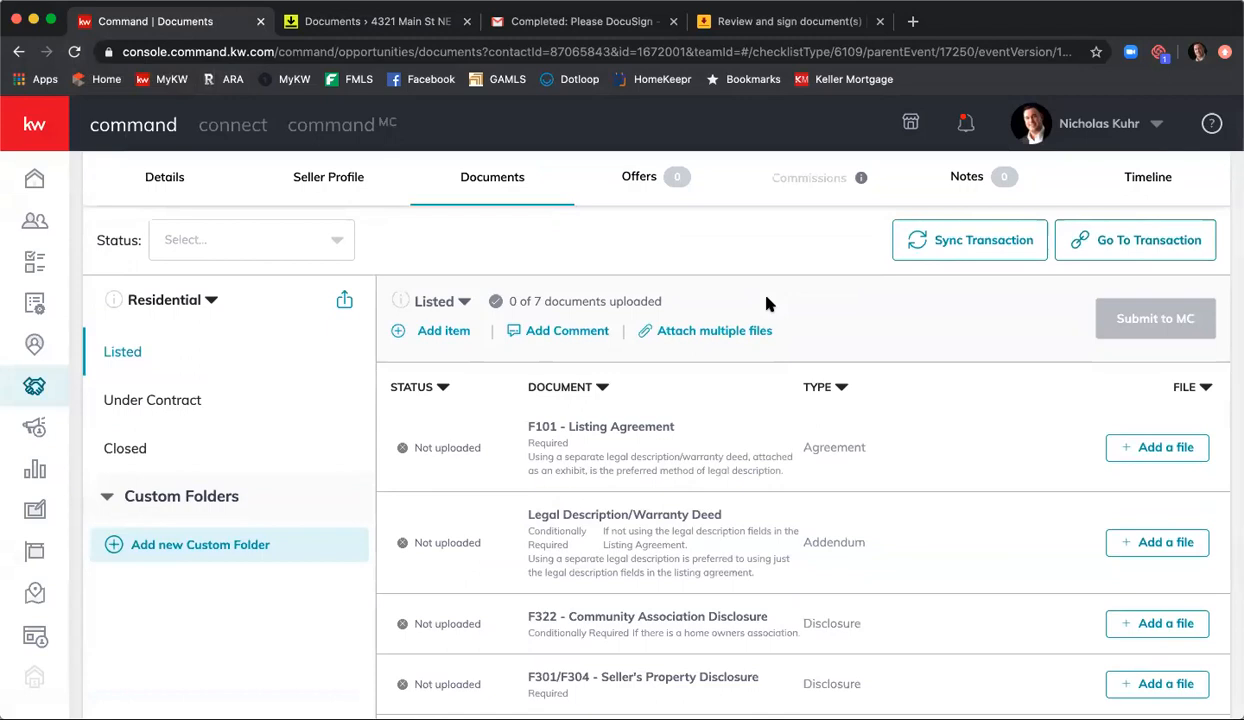
click(1143, 454)
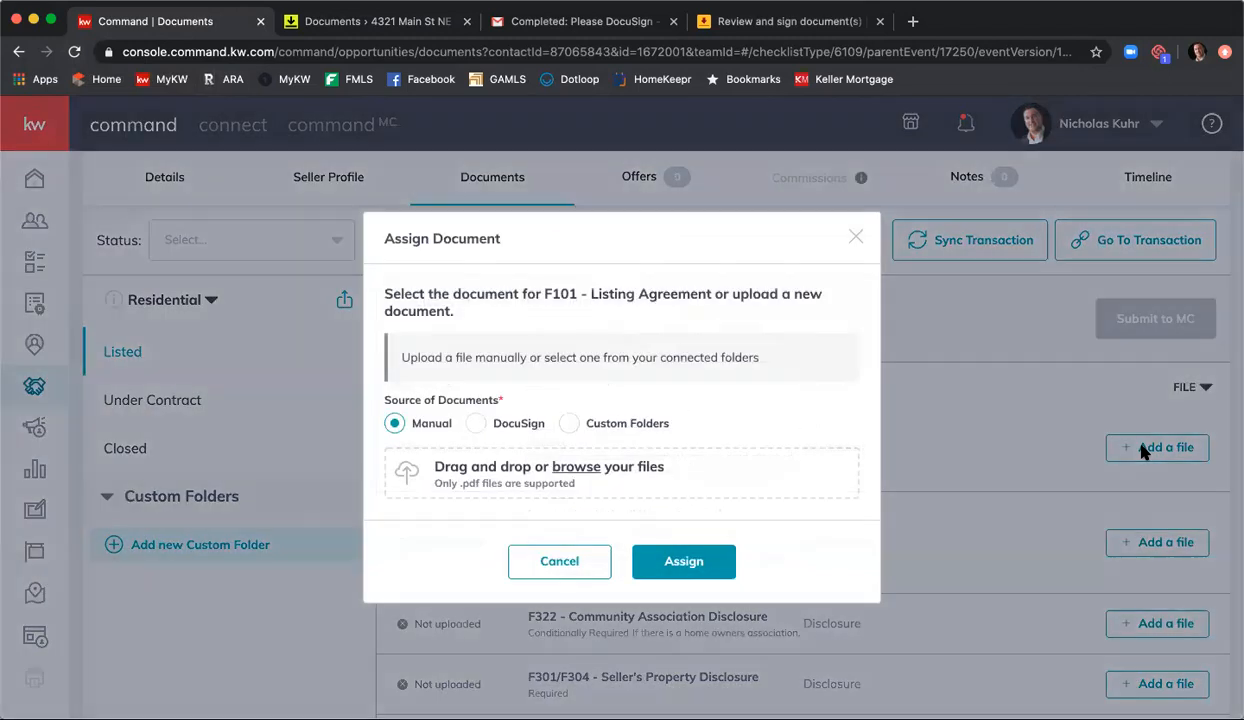
click(476, 424)
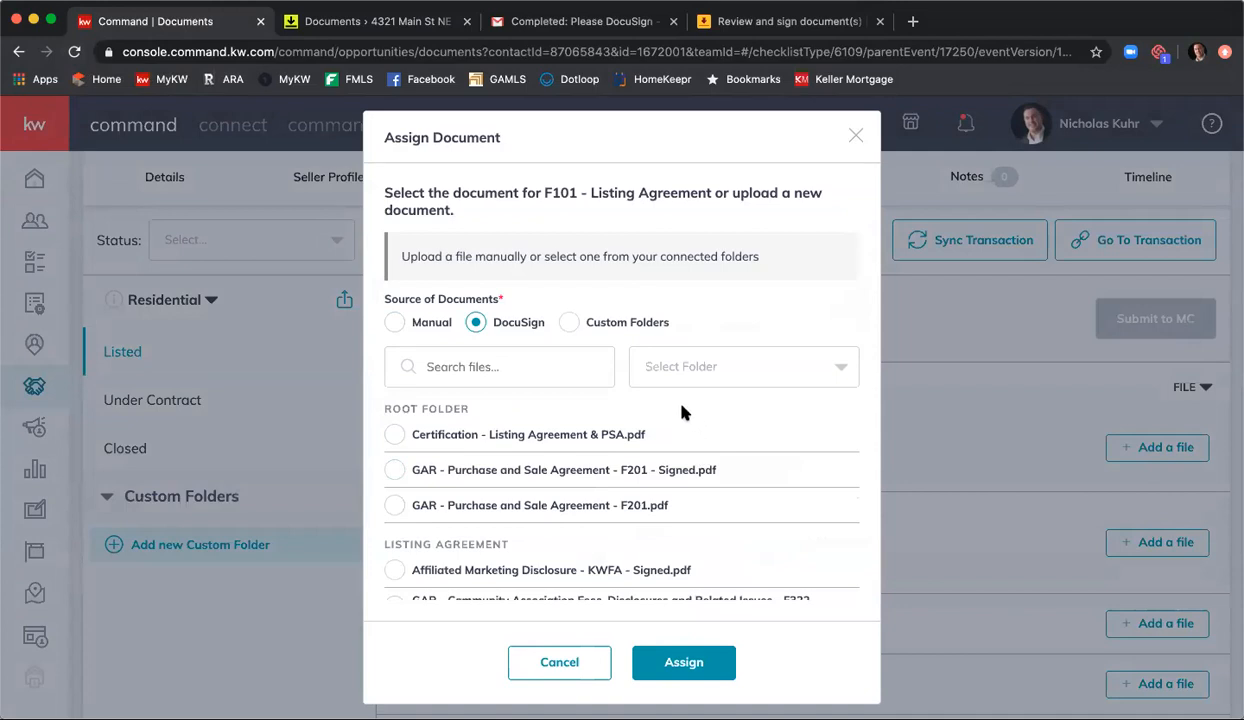
click(757, 372)
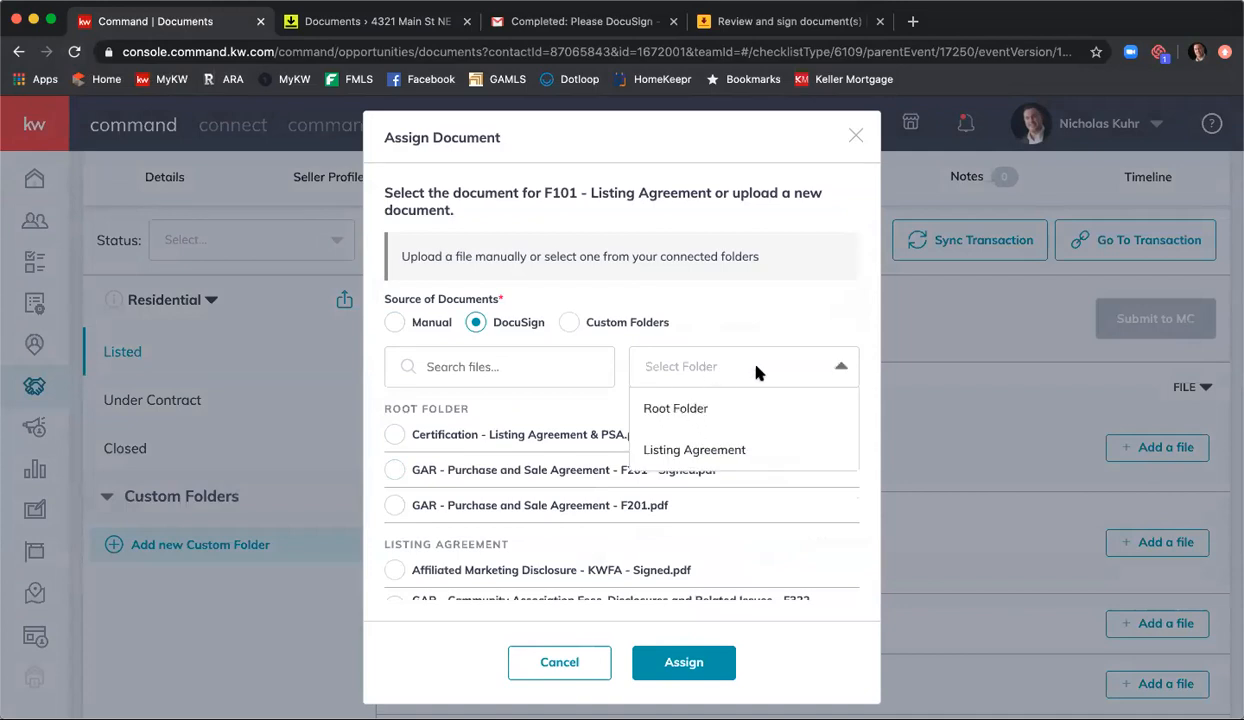
click(721, 448)
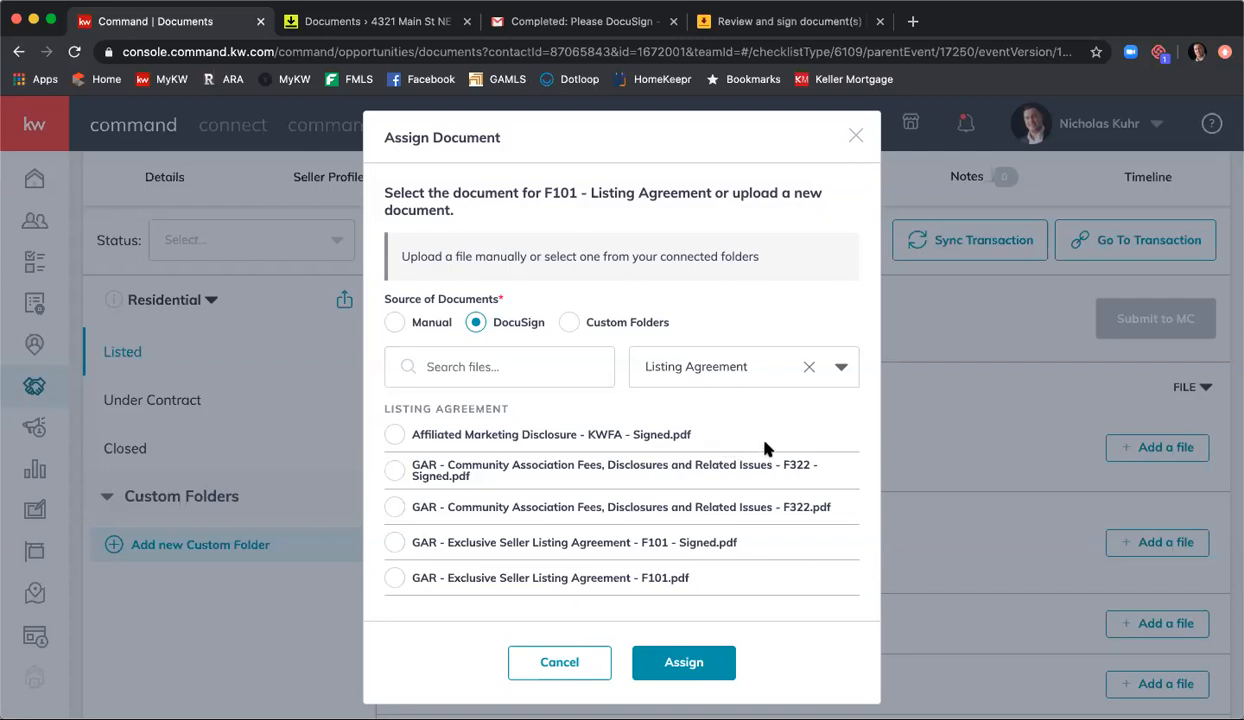
scroll(764, 442, down, 1)
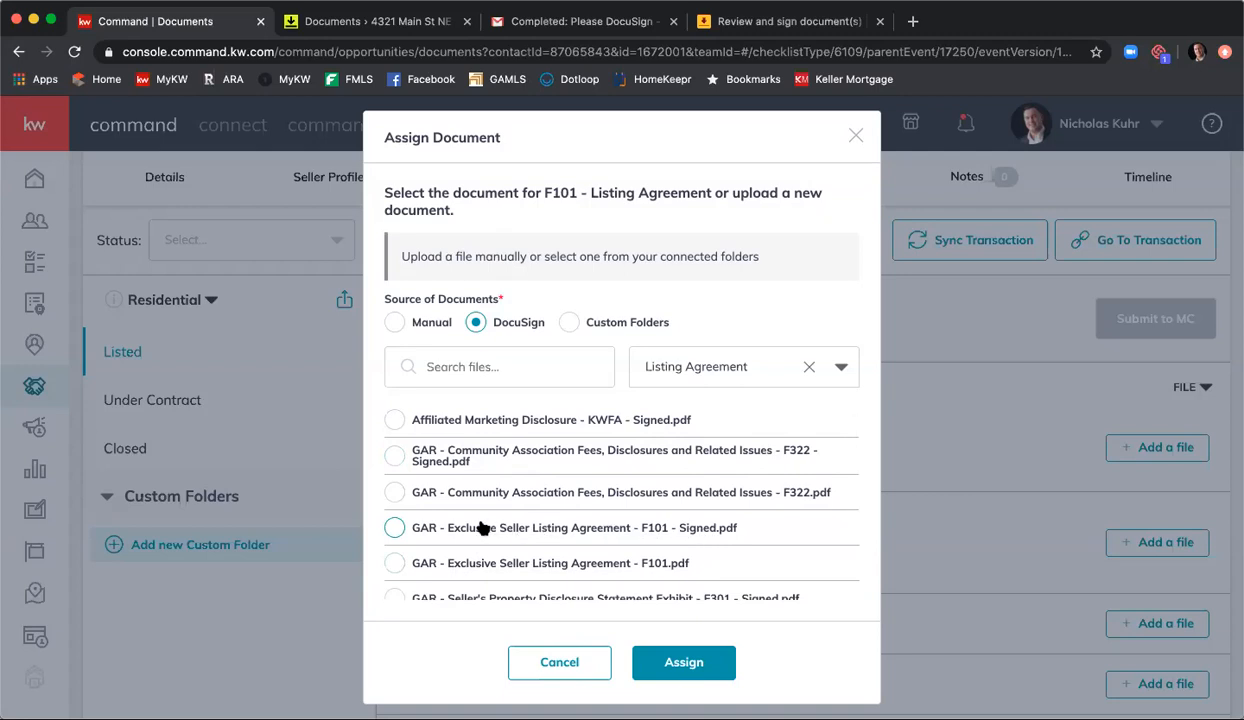
click(397, 529)
click(692, 663)
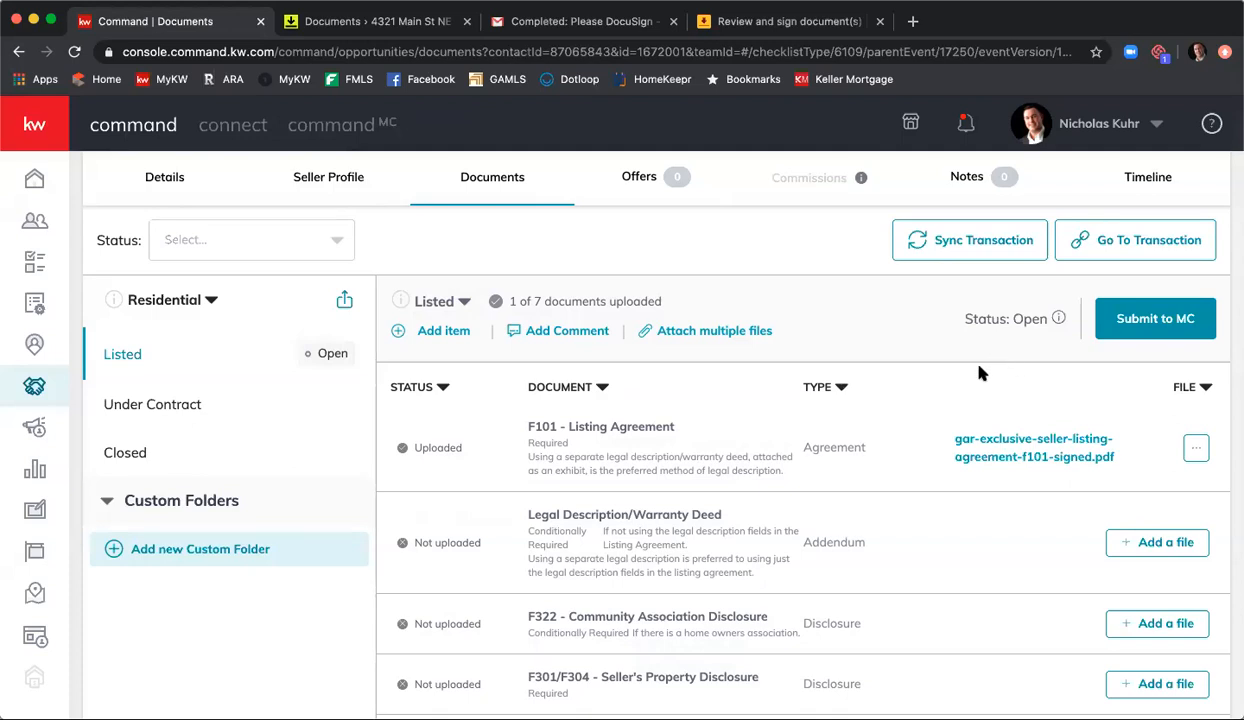
Step: Start attaching multiple files to the Listed checklist with DocuSign as the document source
click(741, 331)
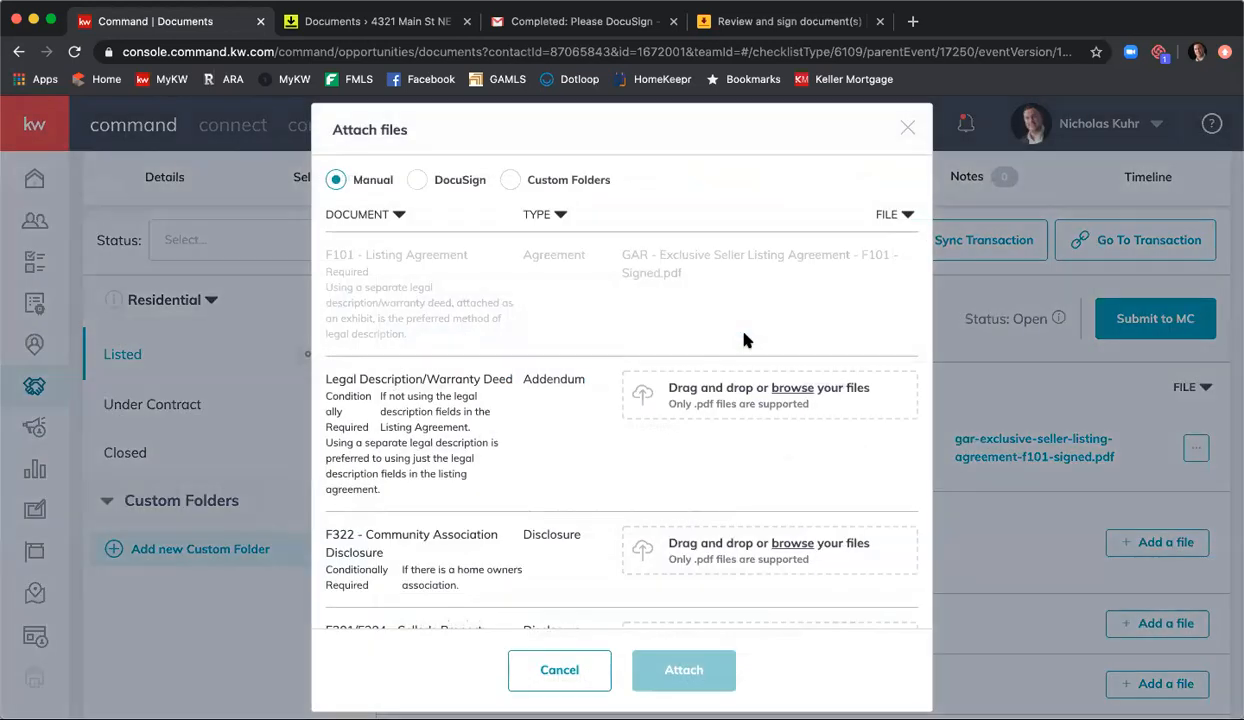
scroll(585, 324, down, 2)
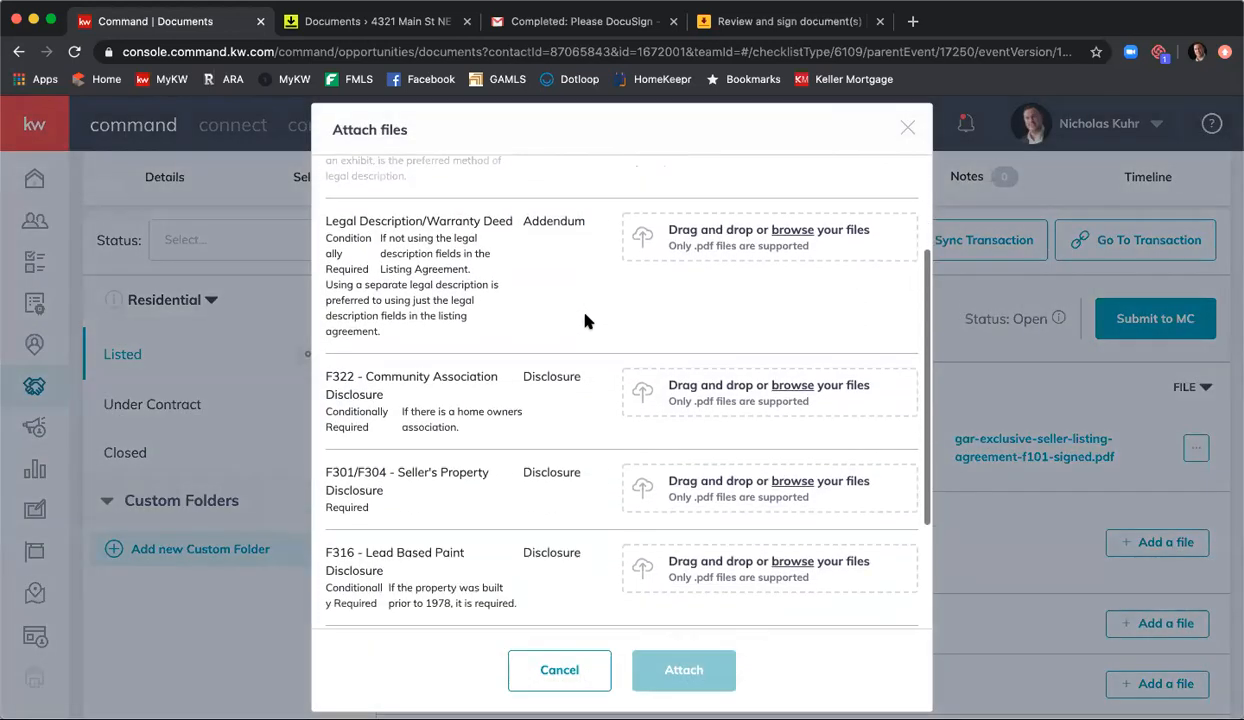
scroll(578, 324, up, 4)
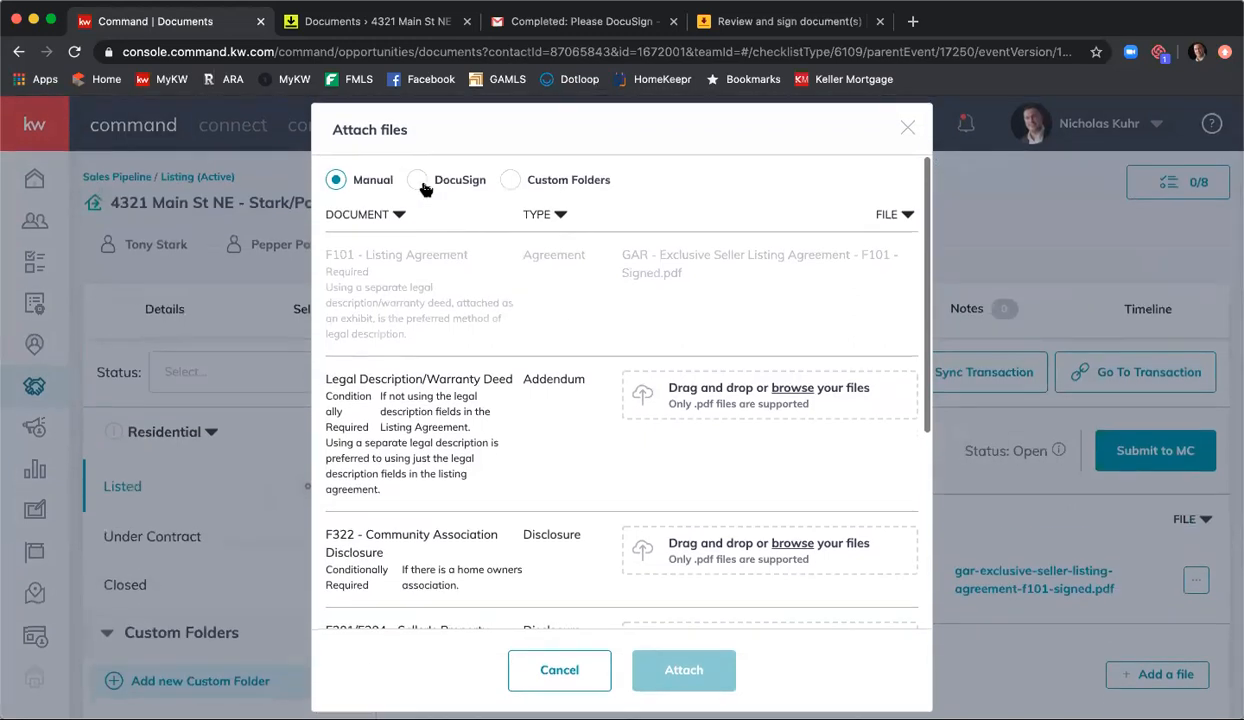
click(416, 182)
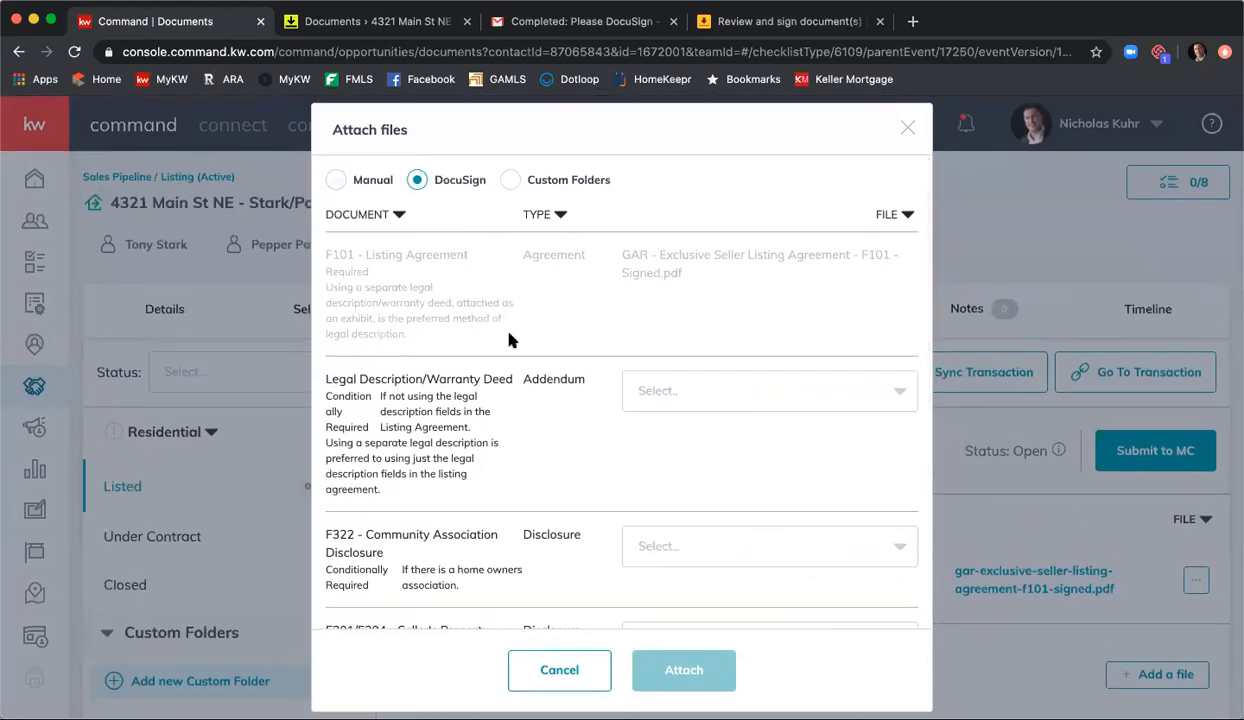
Step: Choose GAR - Community Association Fees, Disclosures and Related Issues - F322 - Signed.pdf for the F322 - Community Association Disclosure item
scroll(508, 340, down, 3)
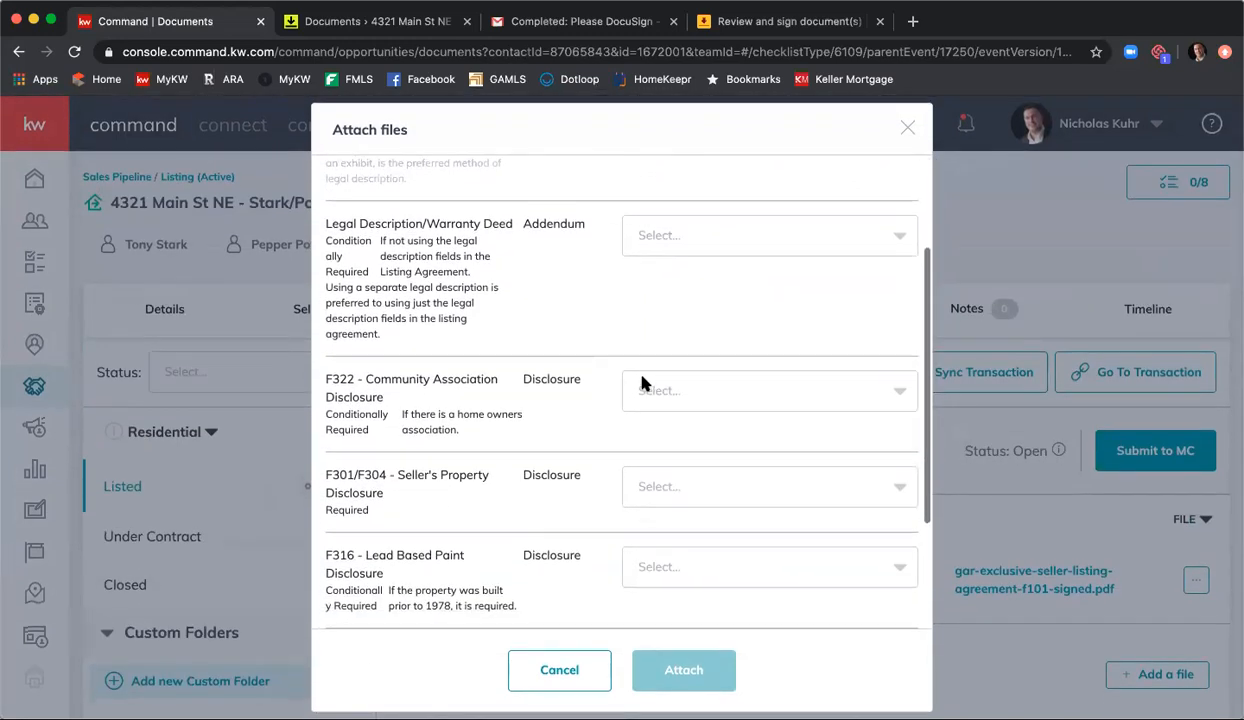
click(714, 400)
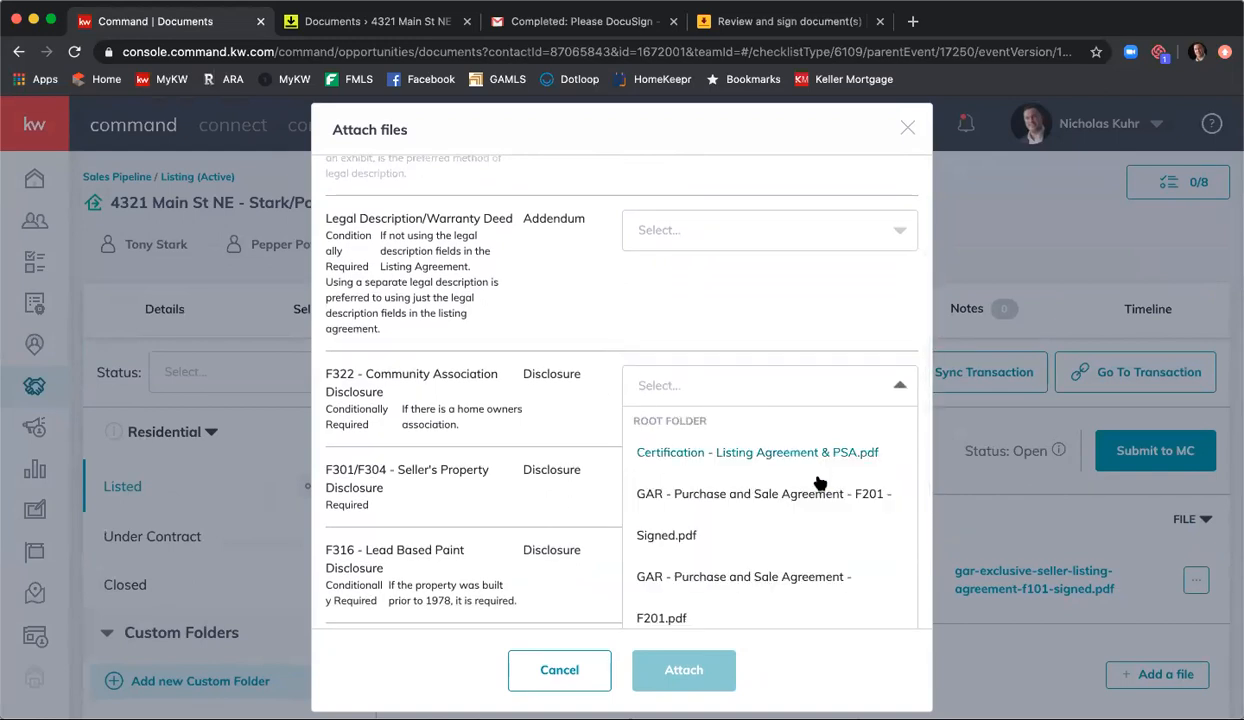
scroll(819, 484, down, 5)
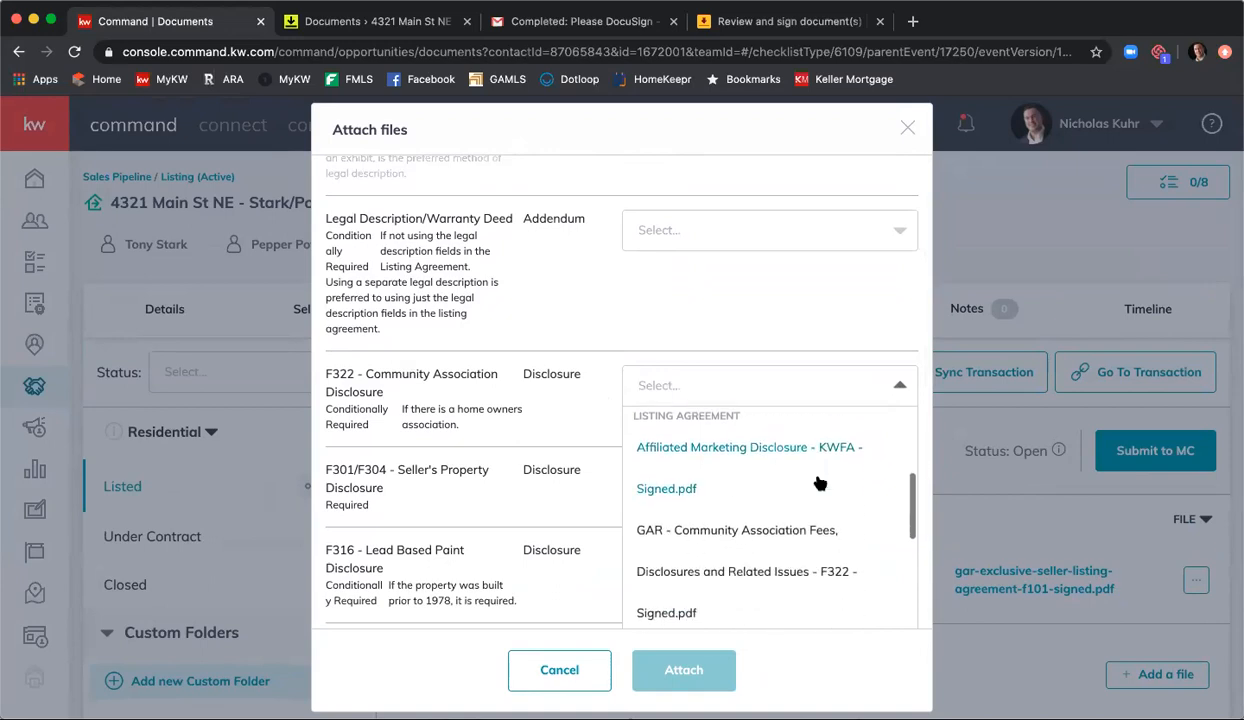
scroll(833, 486, down, 1)
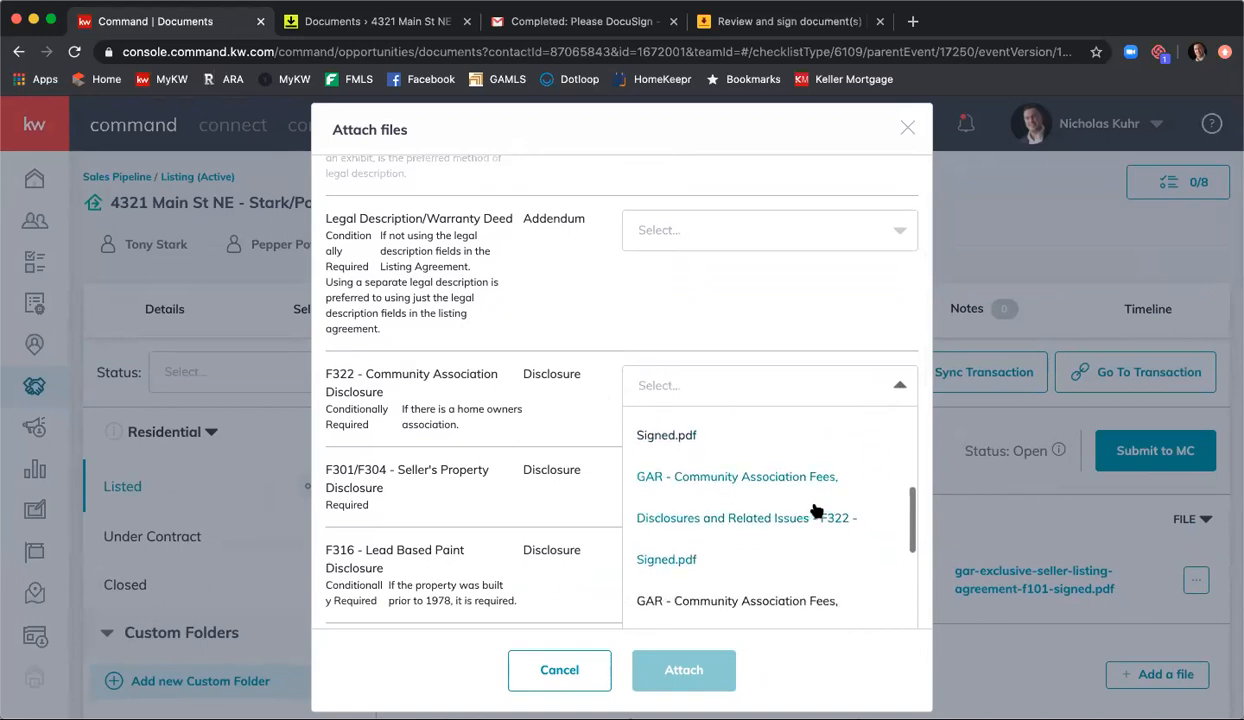
click(710, 515)
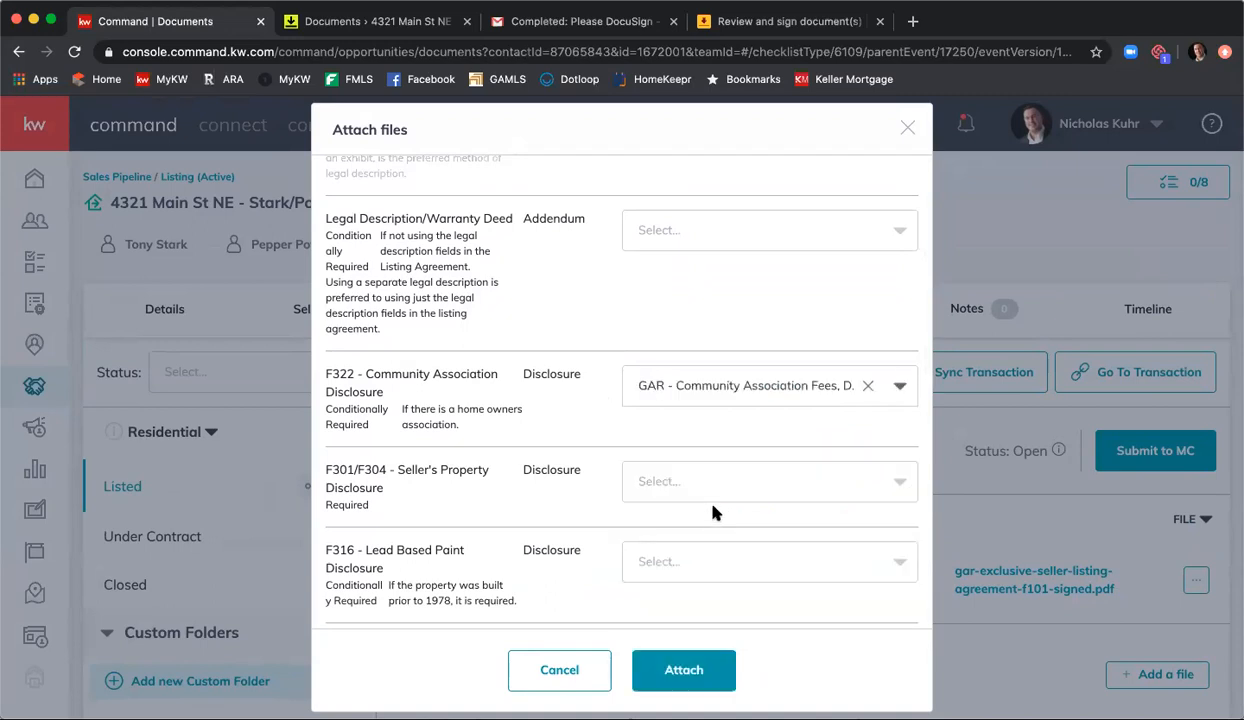
Step: Choose GAR - Seller's Property Disclosure Statement Exhibit - F301 - Signed.pdf for the F301/F304 - Seller's Property Disclosure item
click(735, 485)
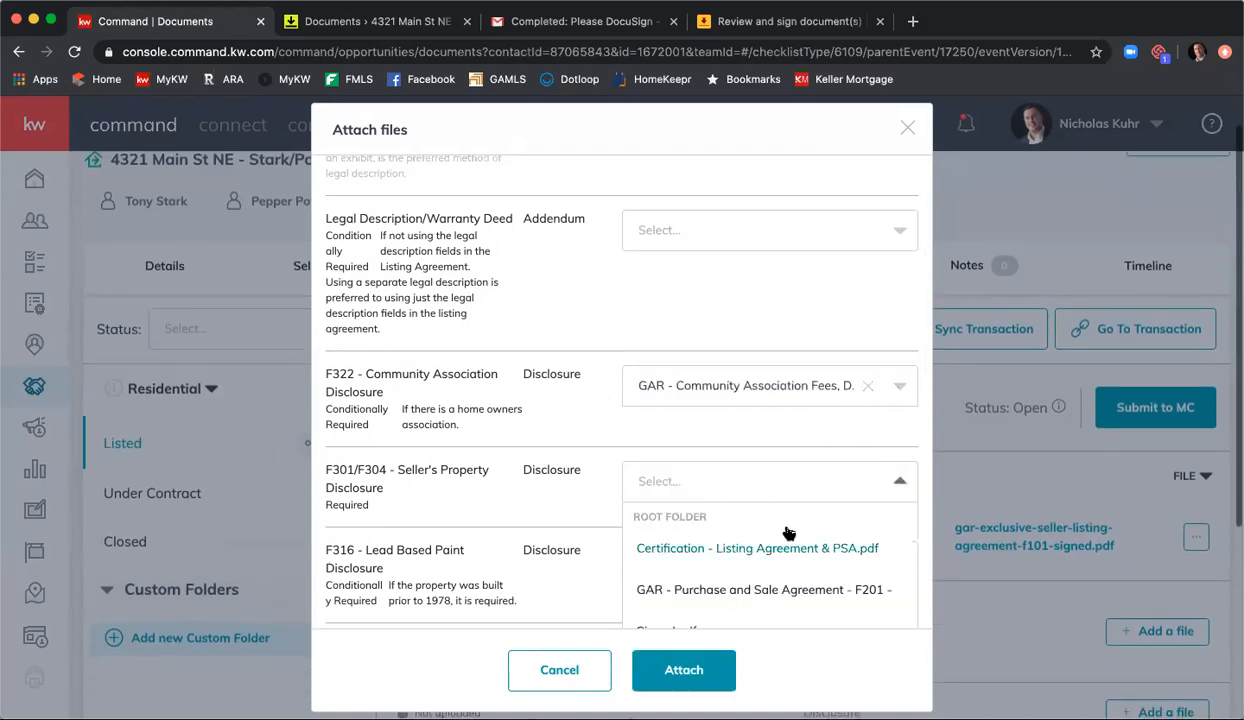
scroll(566, 446, down, 2)
scroll(719, 436, down, 3)
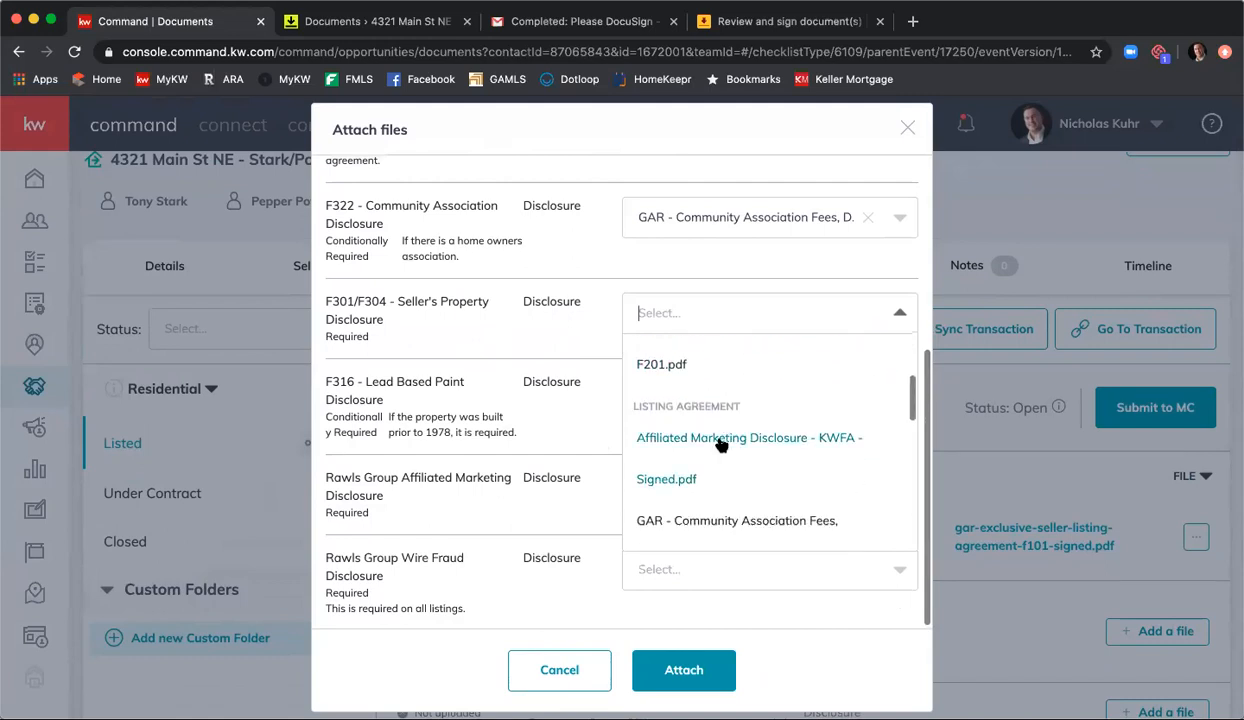
scroll(742, 445, down, 2)
scroll(770, 445, down, 4)
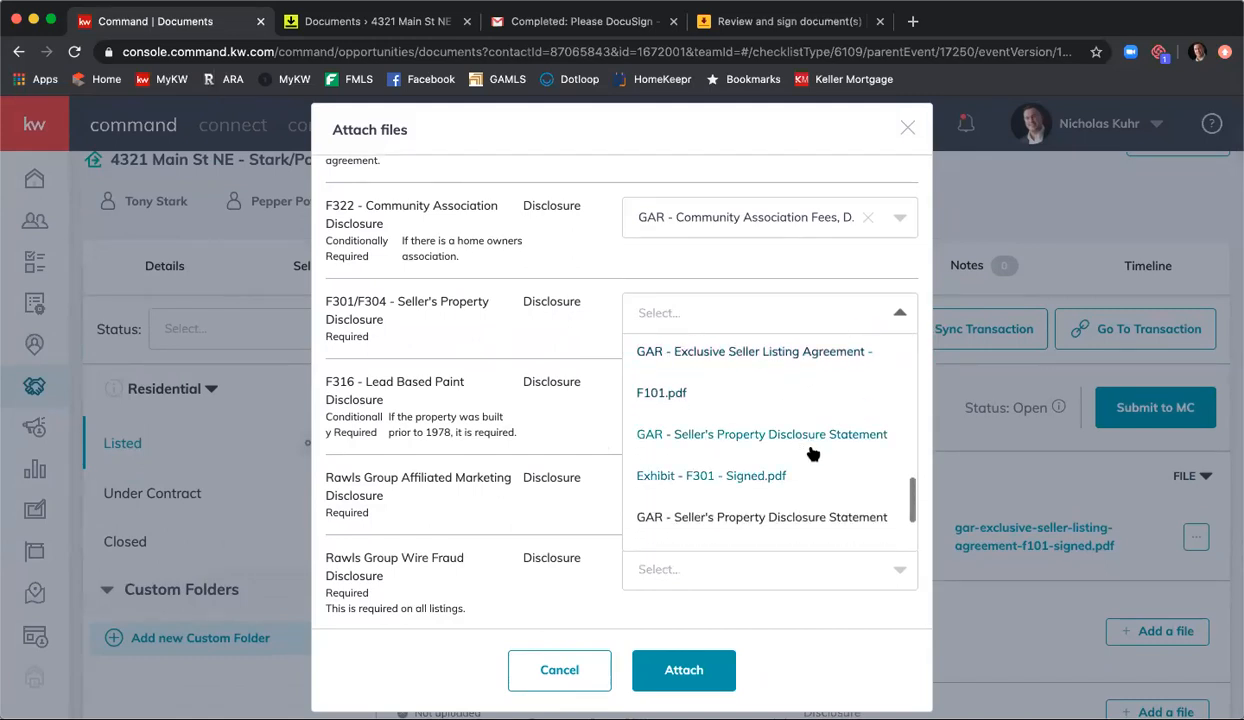
click(752, 457)
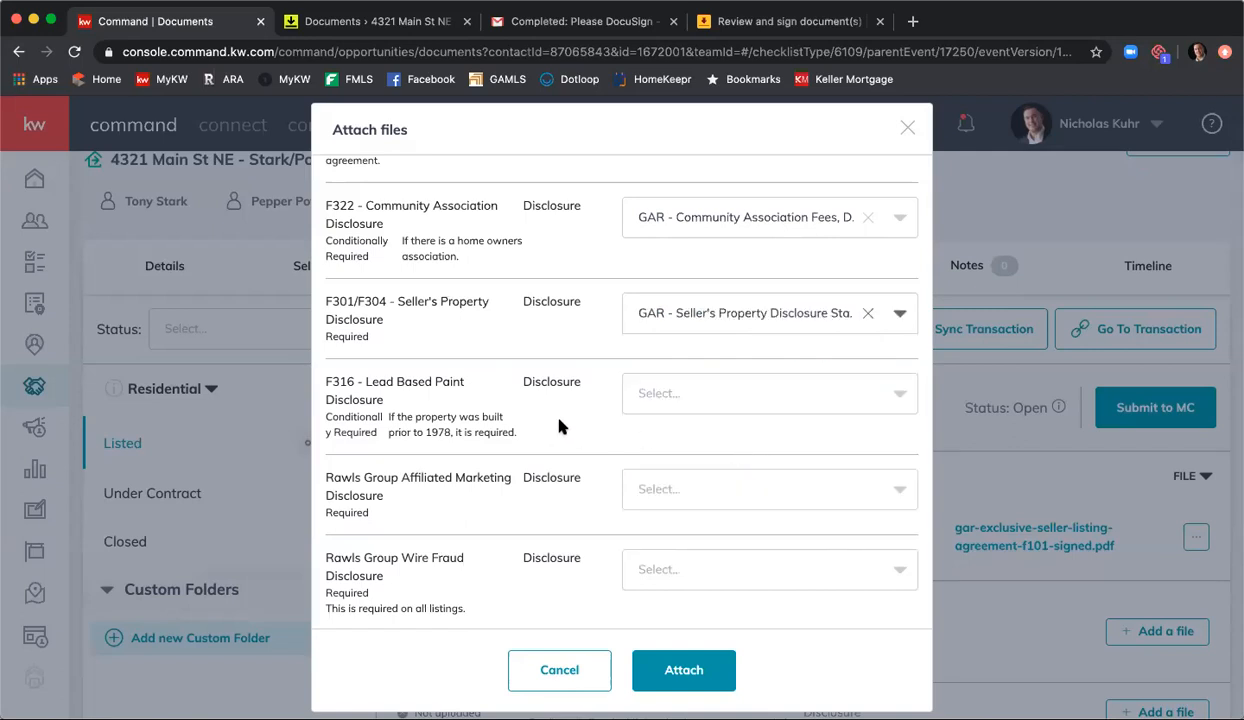
Step: Choose Affiliated Marketing Disclosure - KWFA - Signed.pdf for the Rawls Group Affiliated Marketing Disclosure item
click(700, 486)
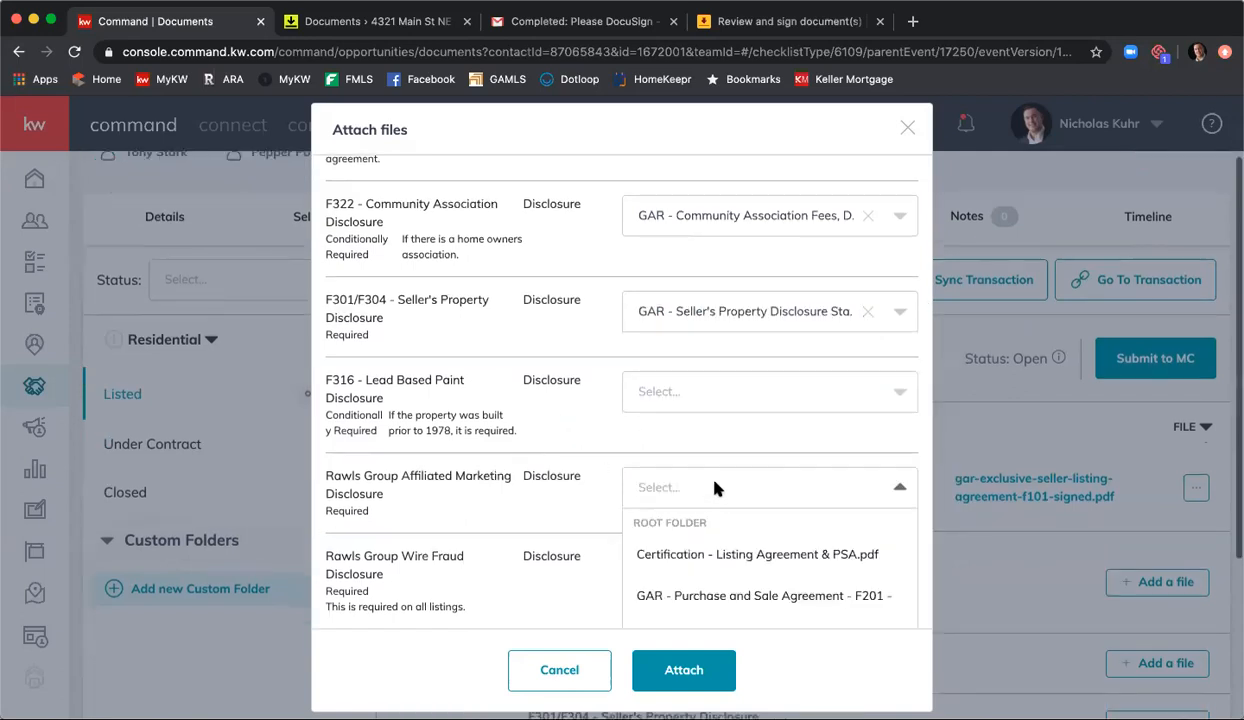
scroll(742, 530, down, 3)
scroll(745, 531, up, 1)
click(746, 531)
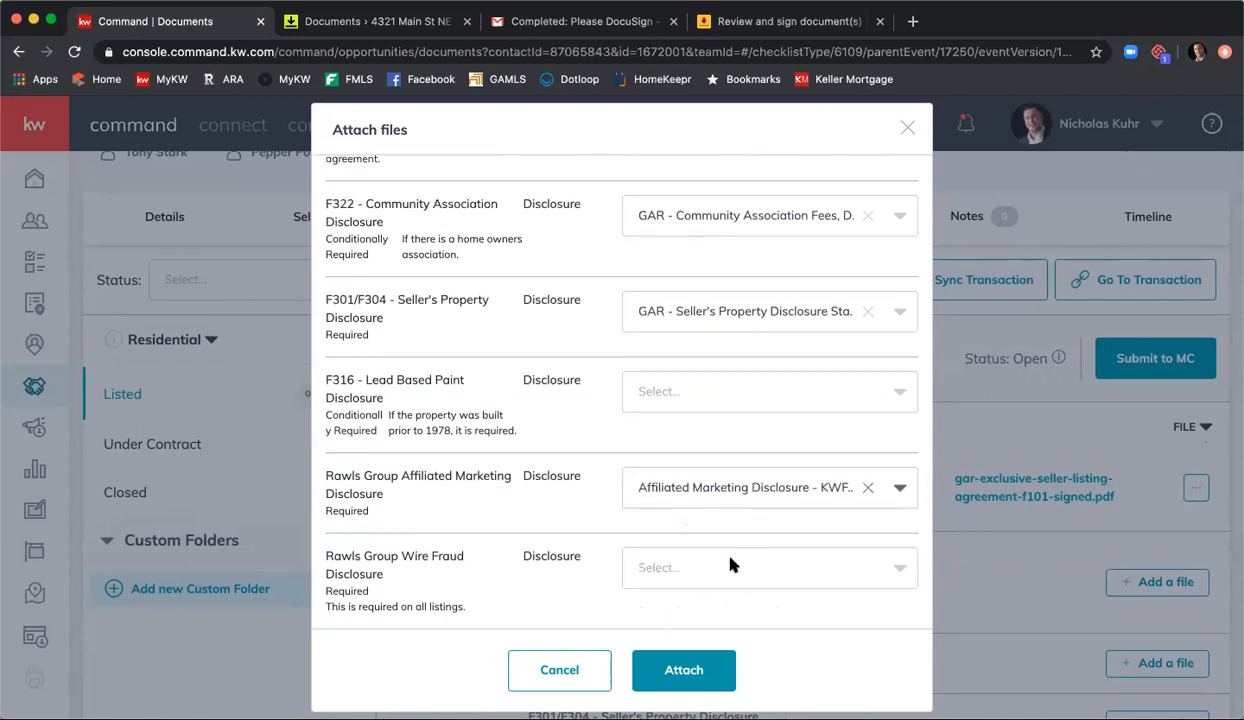
Step: Choose the signed Wire Fraud Prevention Notice - Rawls Group Document for the Rawls Group Wire Fraud Disclosure item and attach all chosen files
click(730, 566)
scroll(750, 563, down, 3)
scroll(765, 570, up, 4)
scroll(765, 570, down, 2)
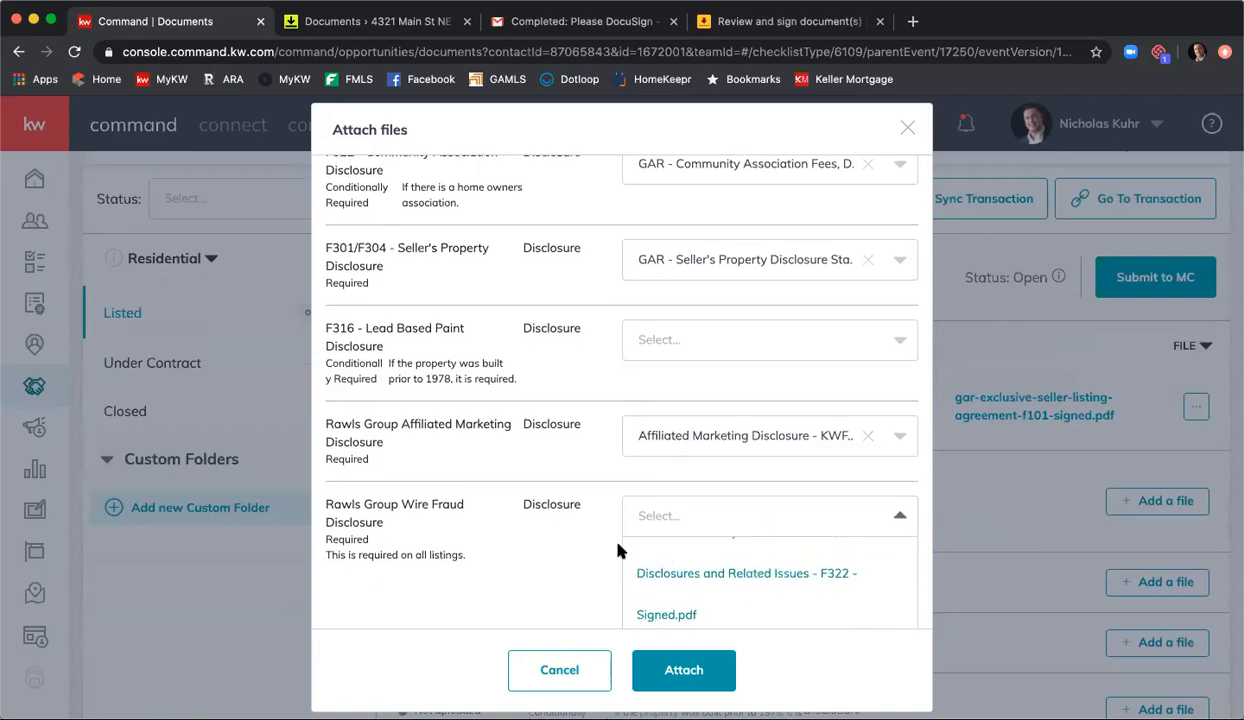
scroll(602, 545, down, 2)
scroll(744, 537, down, 4)
scroll(789, 539, down, 3)
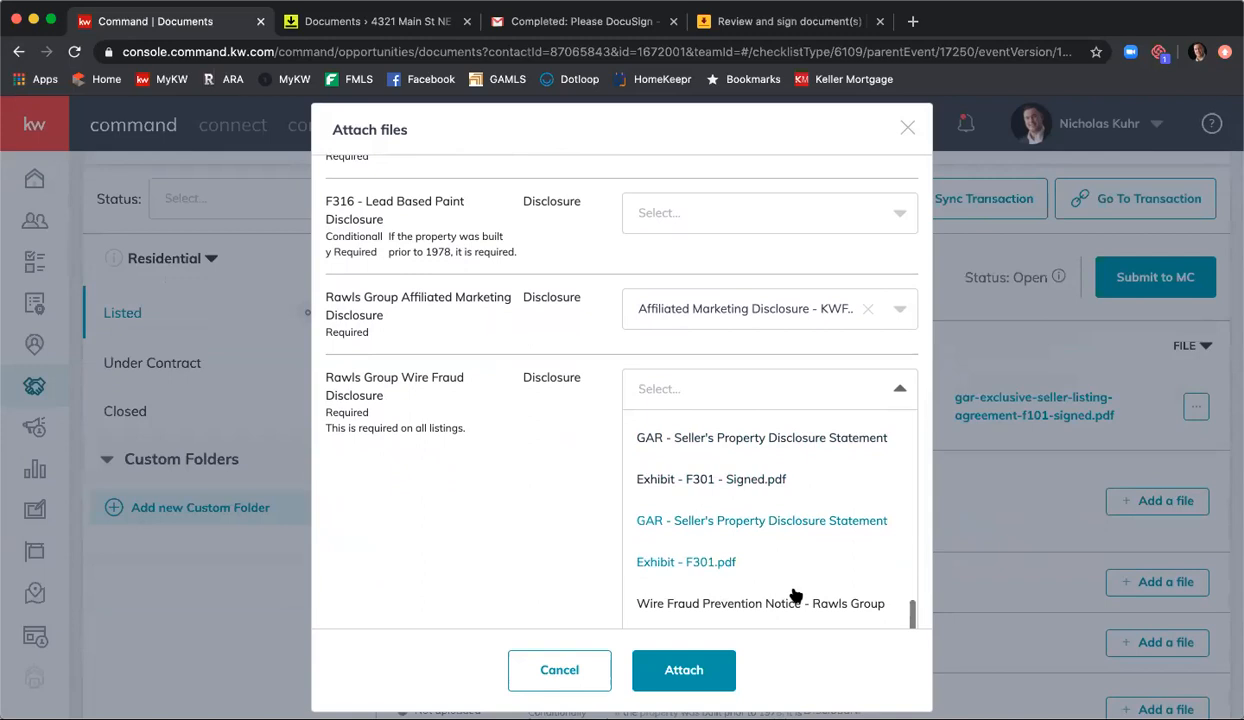
click(775, 599)
click(690, 667)
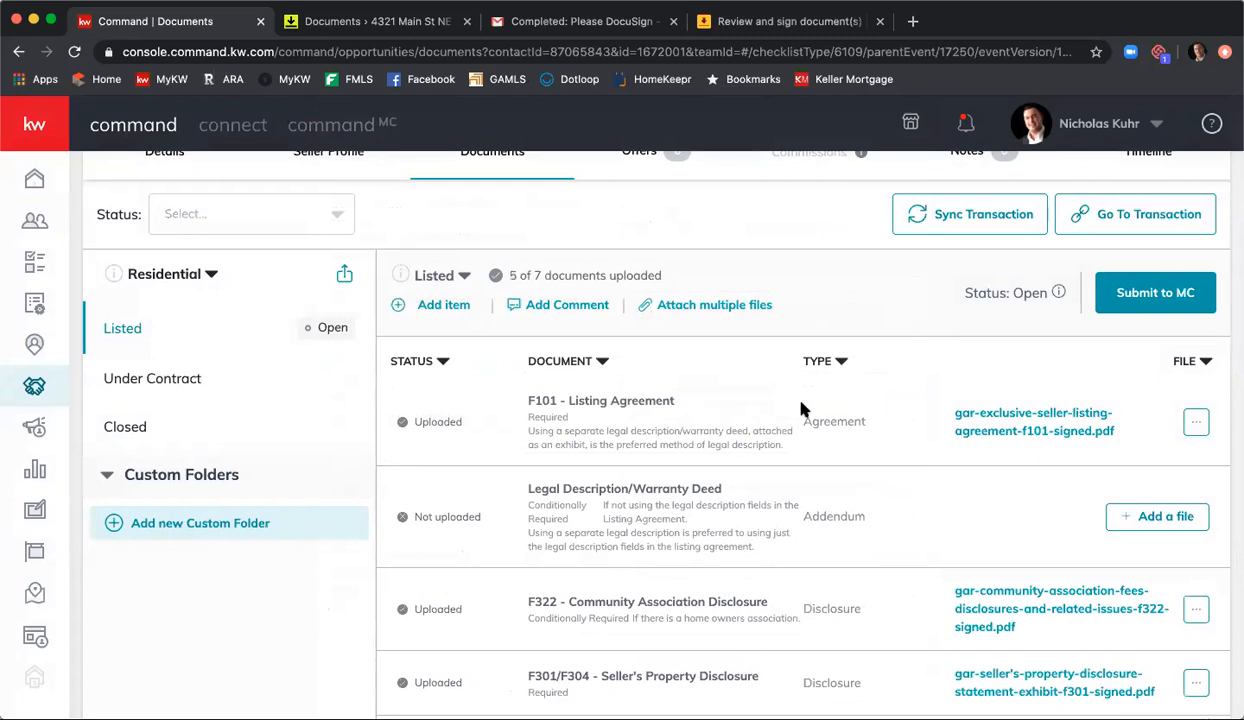
Step: Review the upload status of the Listed checklist's documents and check the notifications for compliance event messages
scroll(781, 397, down, 5)
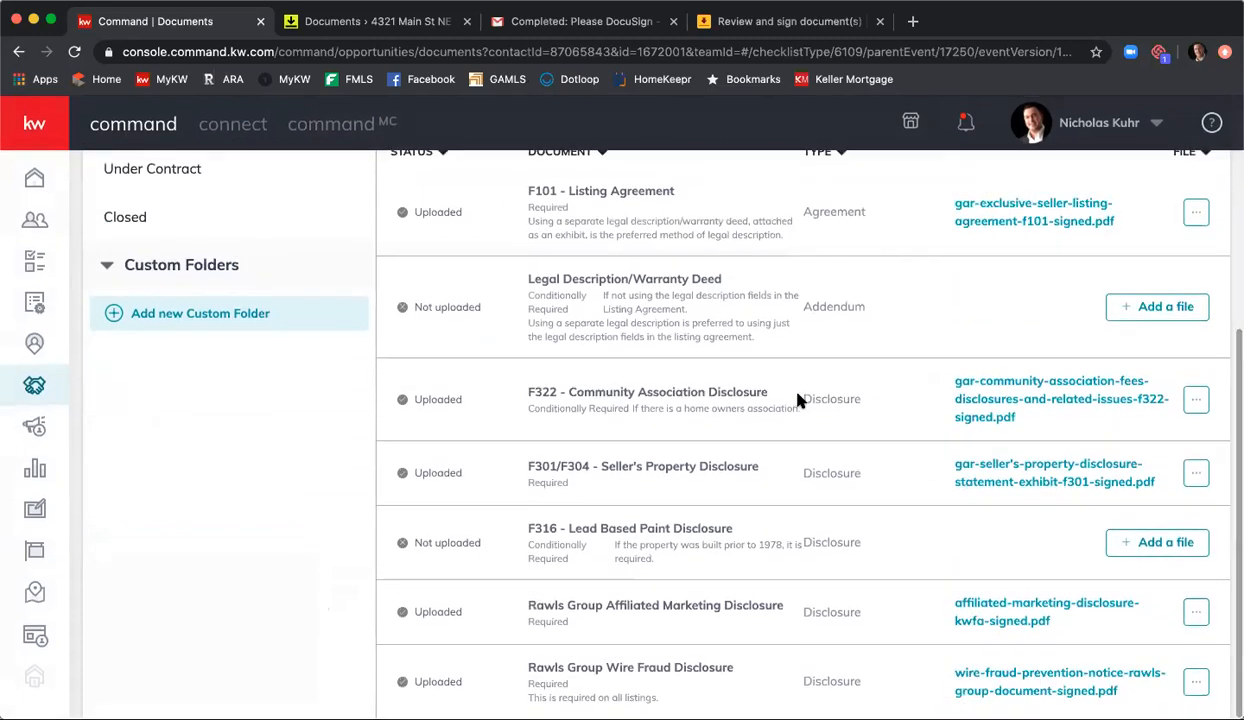
scroll(797, 397, up, 8)
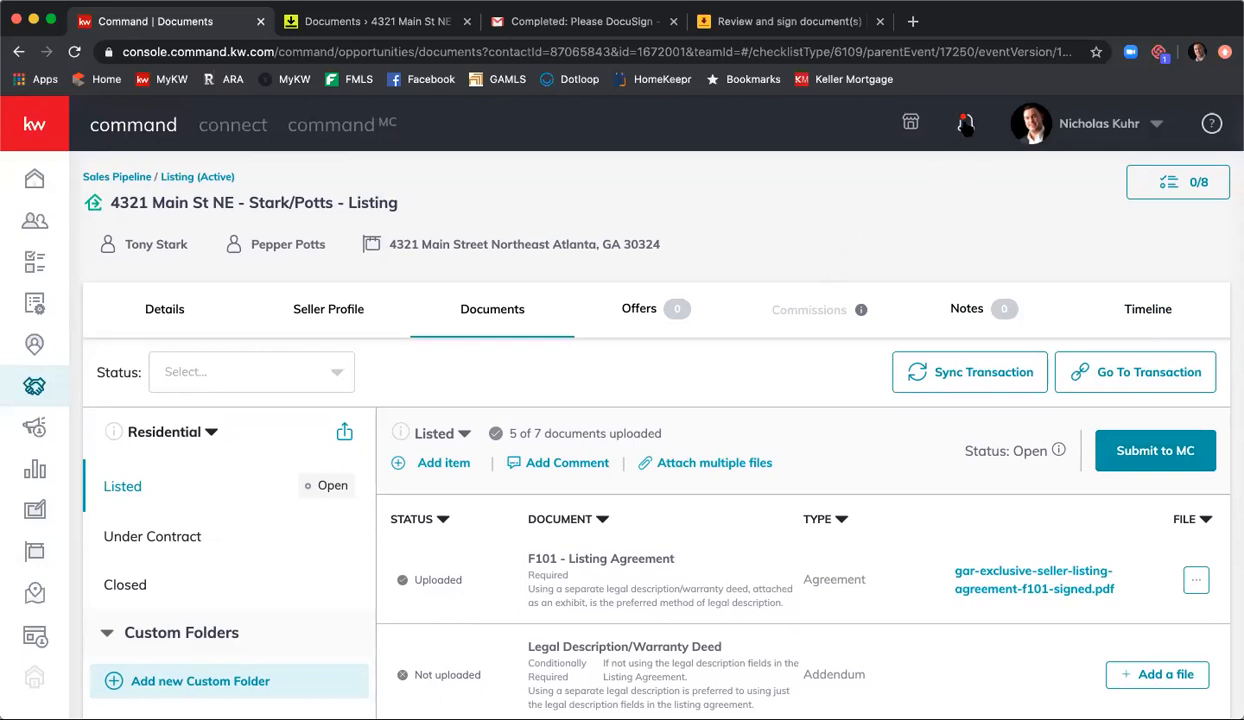
click(966, 125)
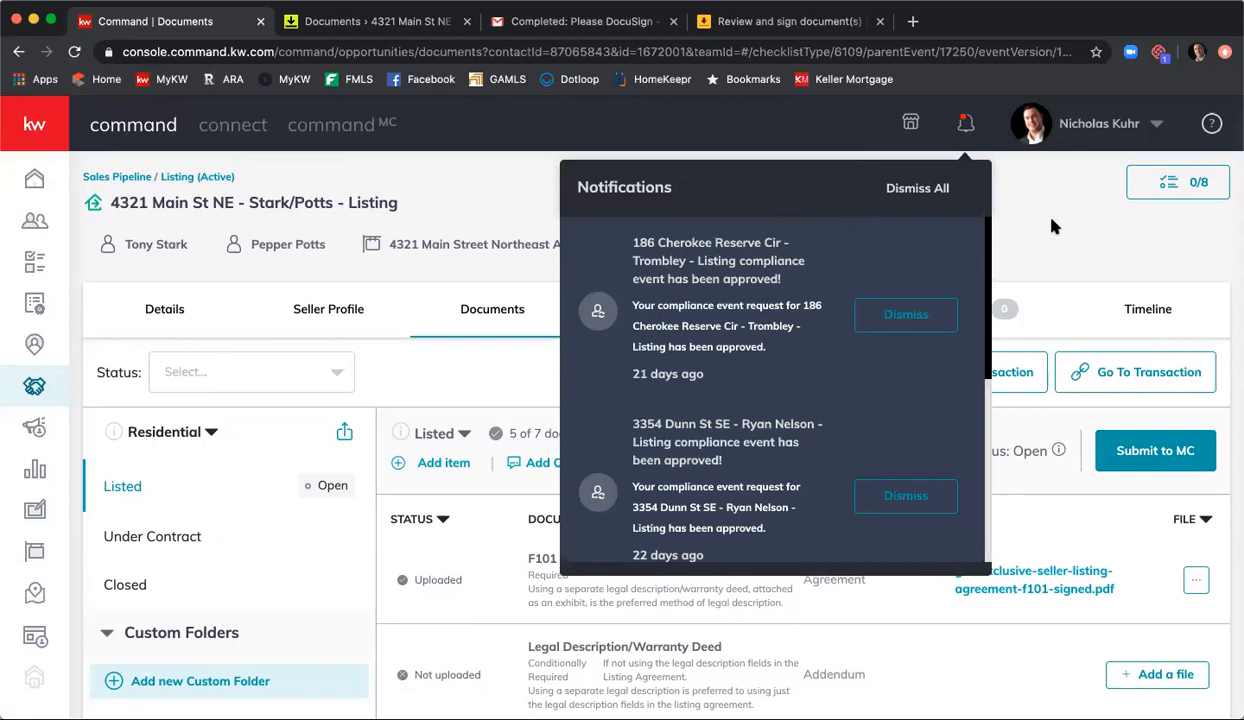
click(1019, 207)
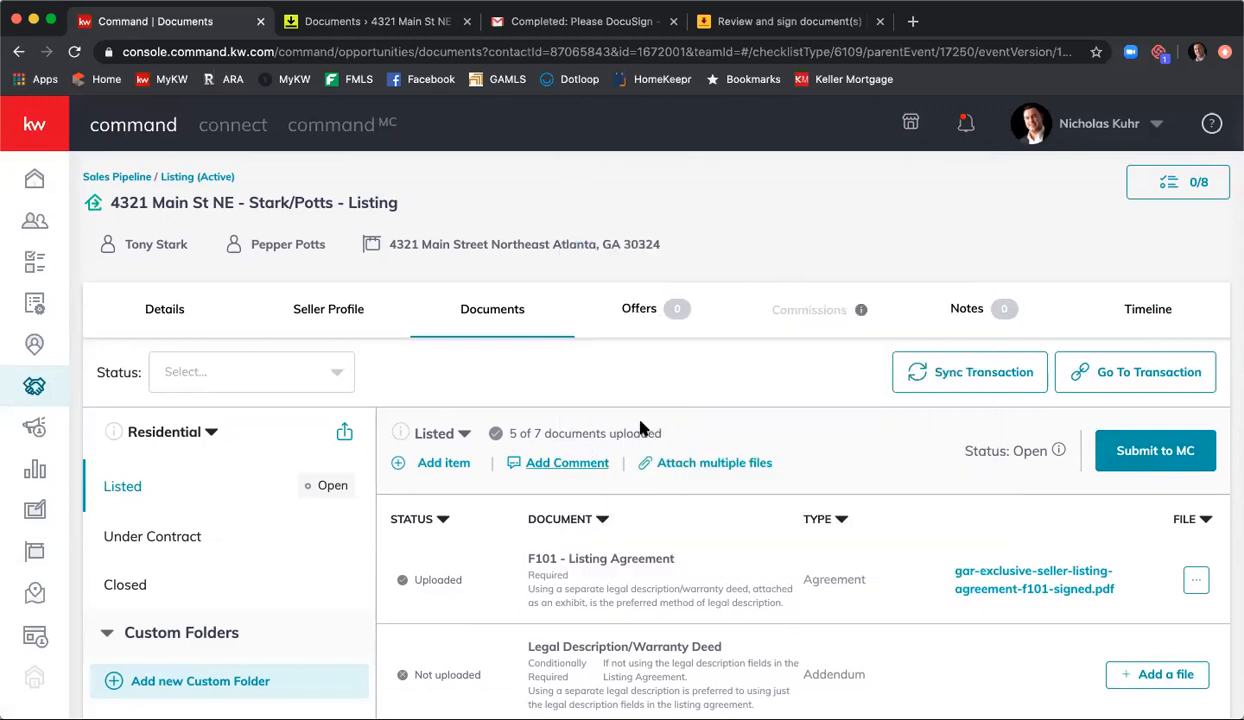
scroll(640, 400, down, 2)
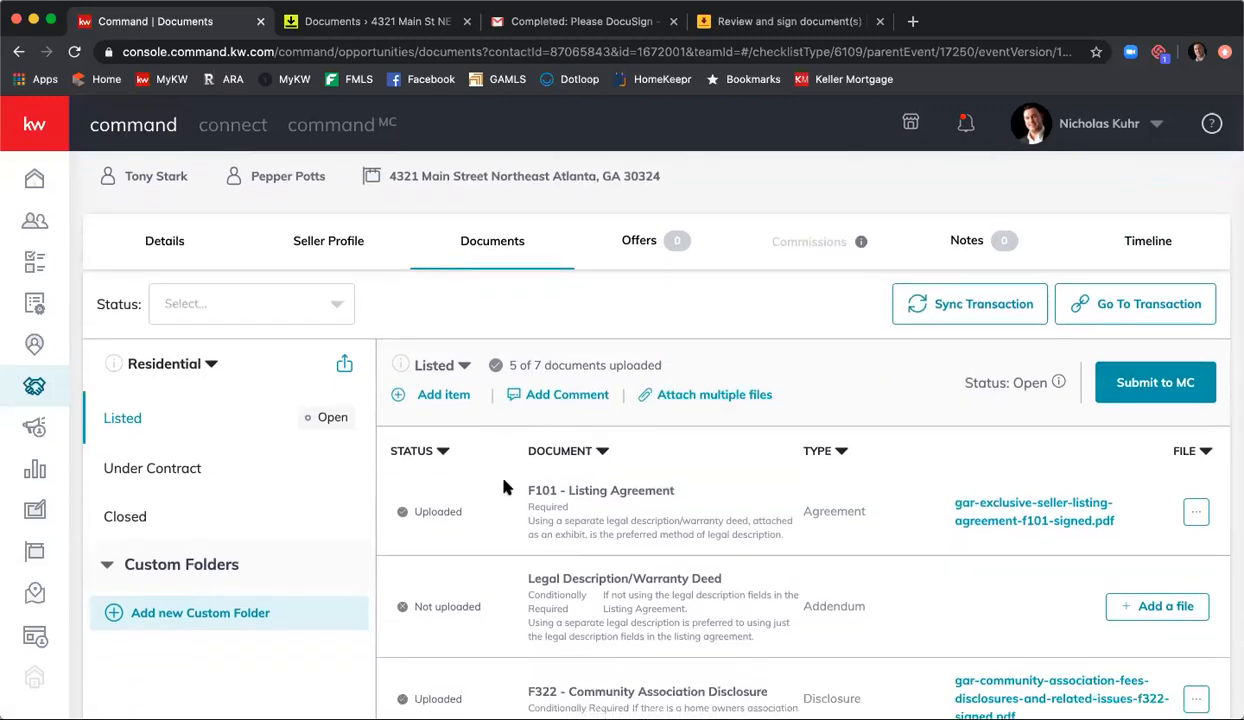
scroll(505, 487, down, 2)
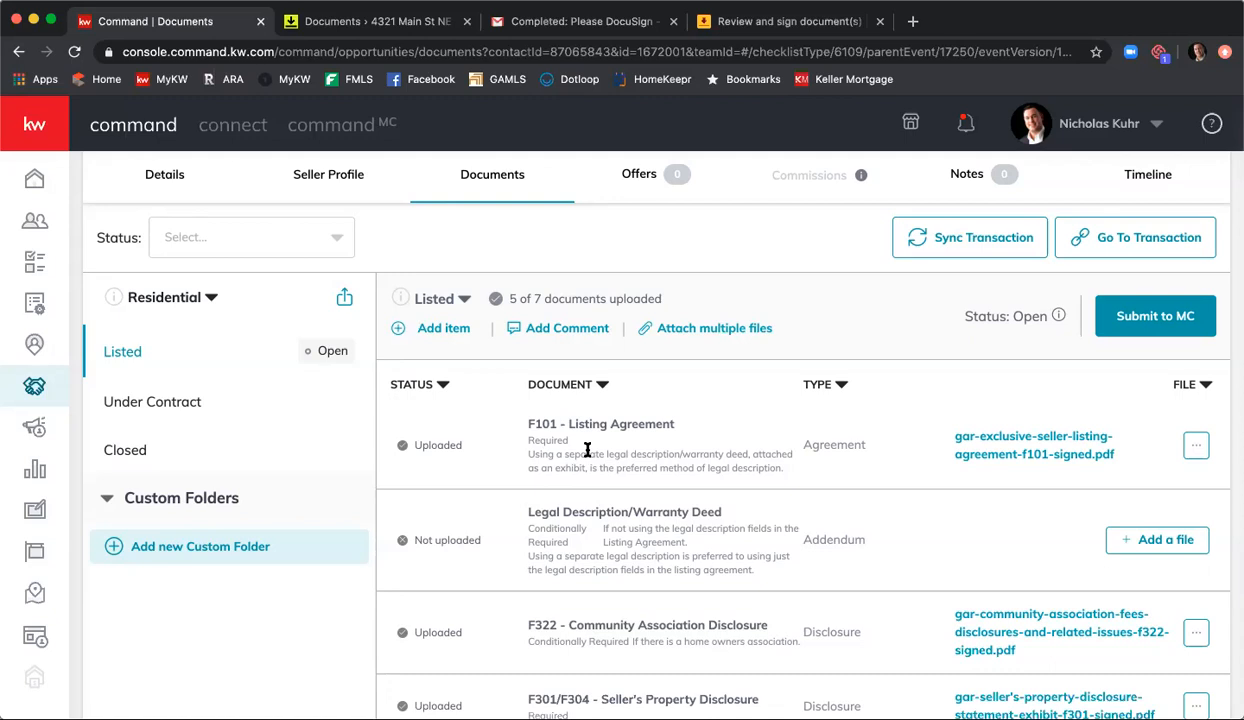
Step: Switch to the DocuSign room and select the signed Affiliated Marketing, F322, F101, F301 and Wire Fraud documents in the Listing Agreement folder
click(393, 28)
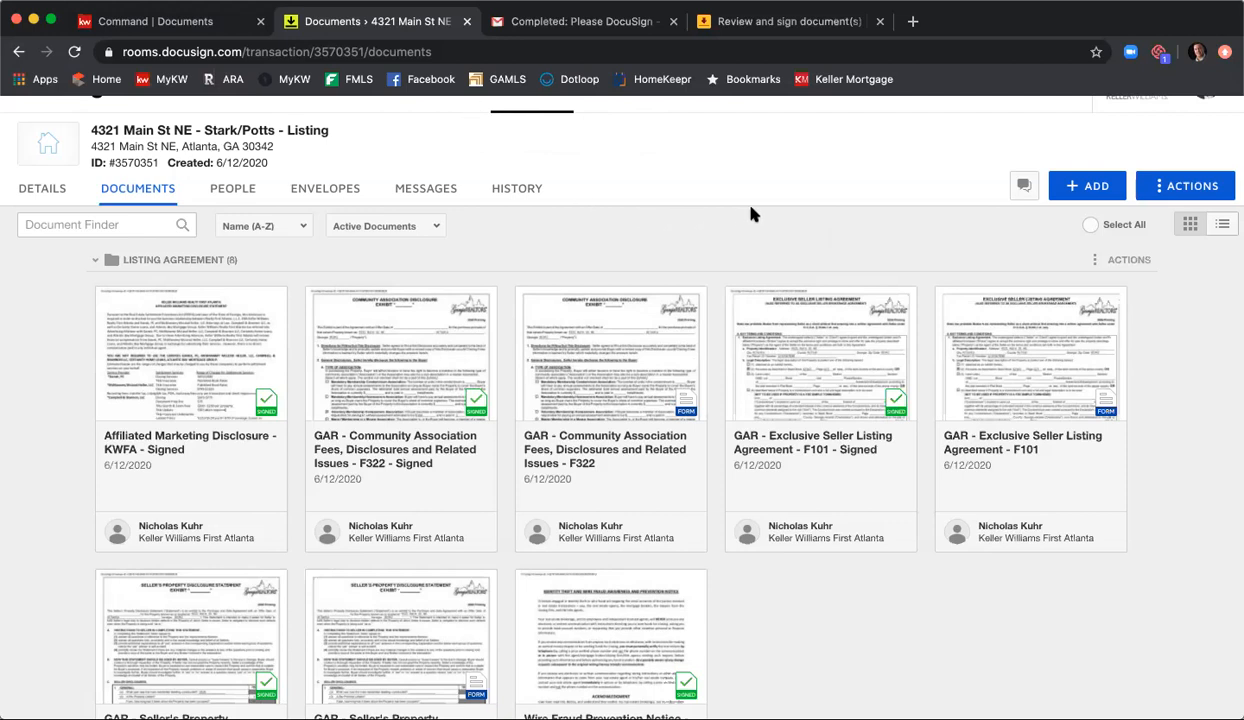
scroll(752, 214, down, 1)
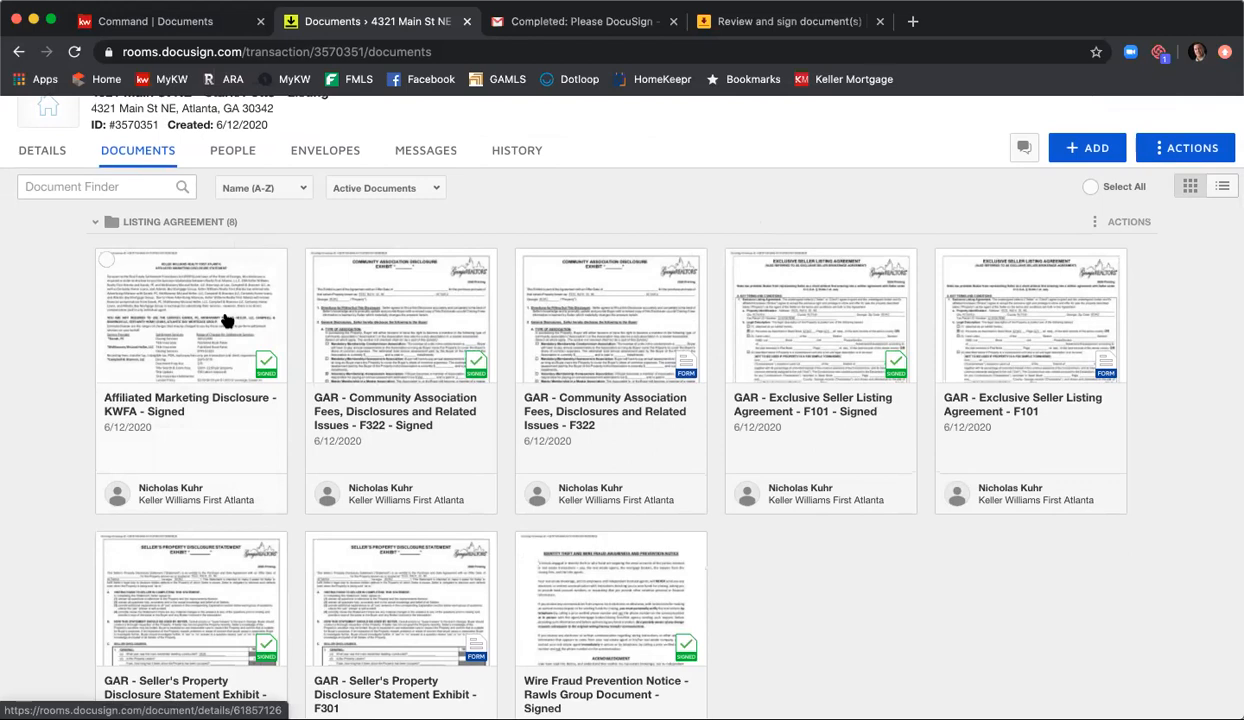
click(106, 261)
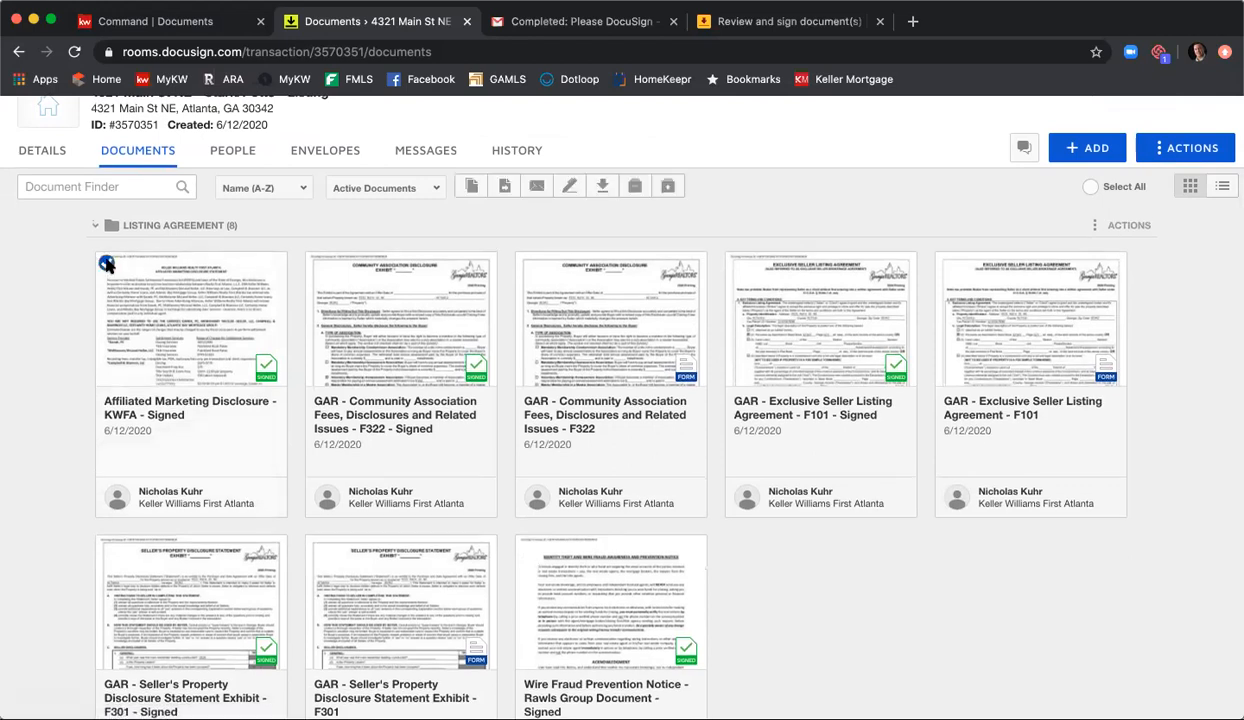
click(318, 267)
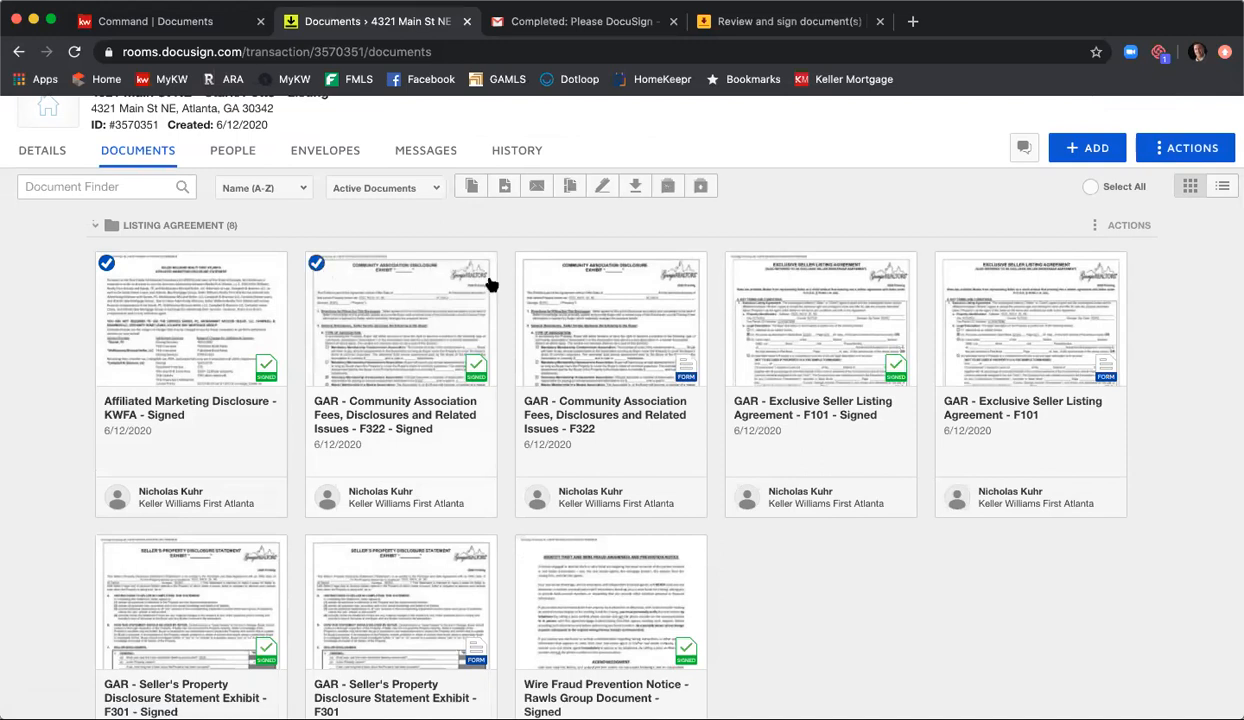
click(736, 265)
scroll(734, 272, down, 1)
scroll(444, 486, down, 2)
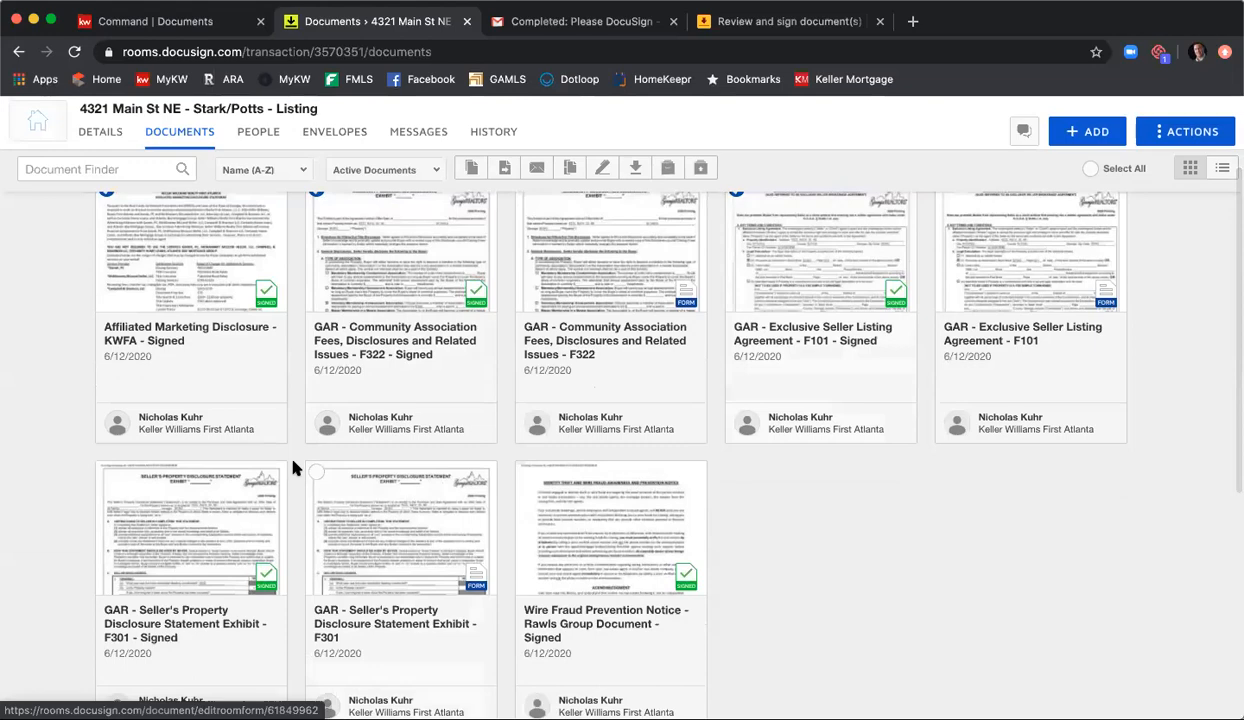
click(112, 470)
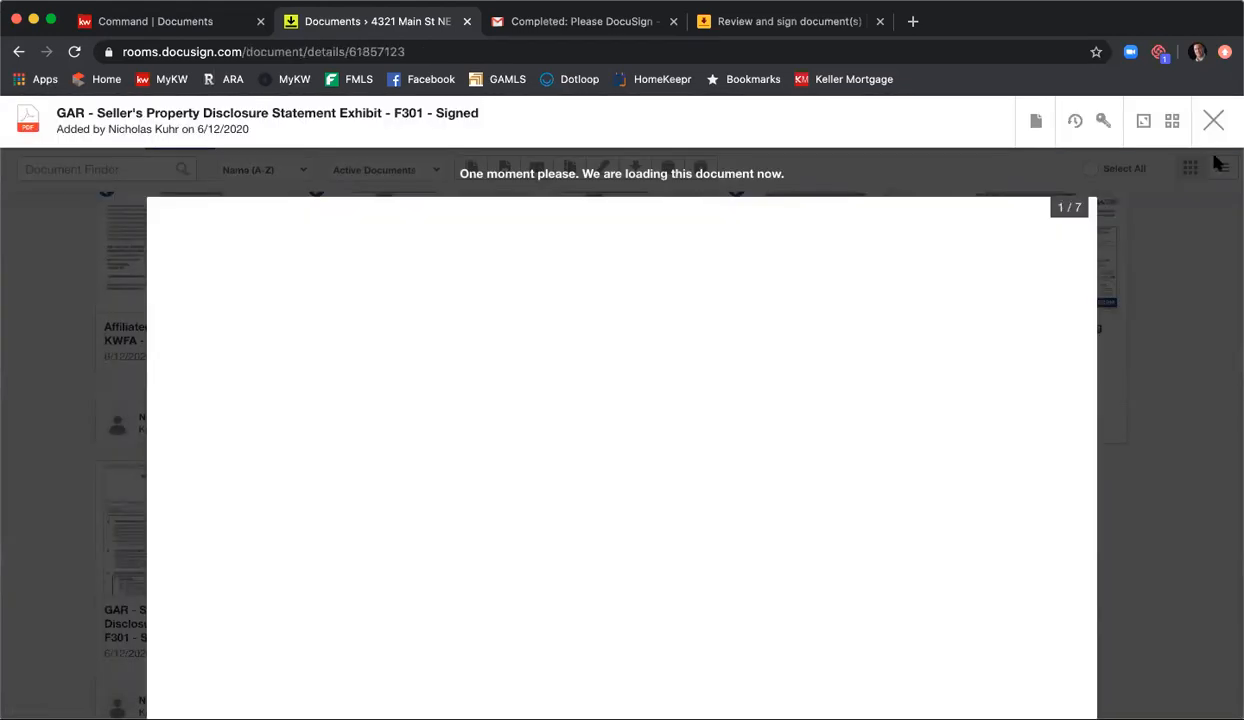
click(1213, 121)
click(104, 472)
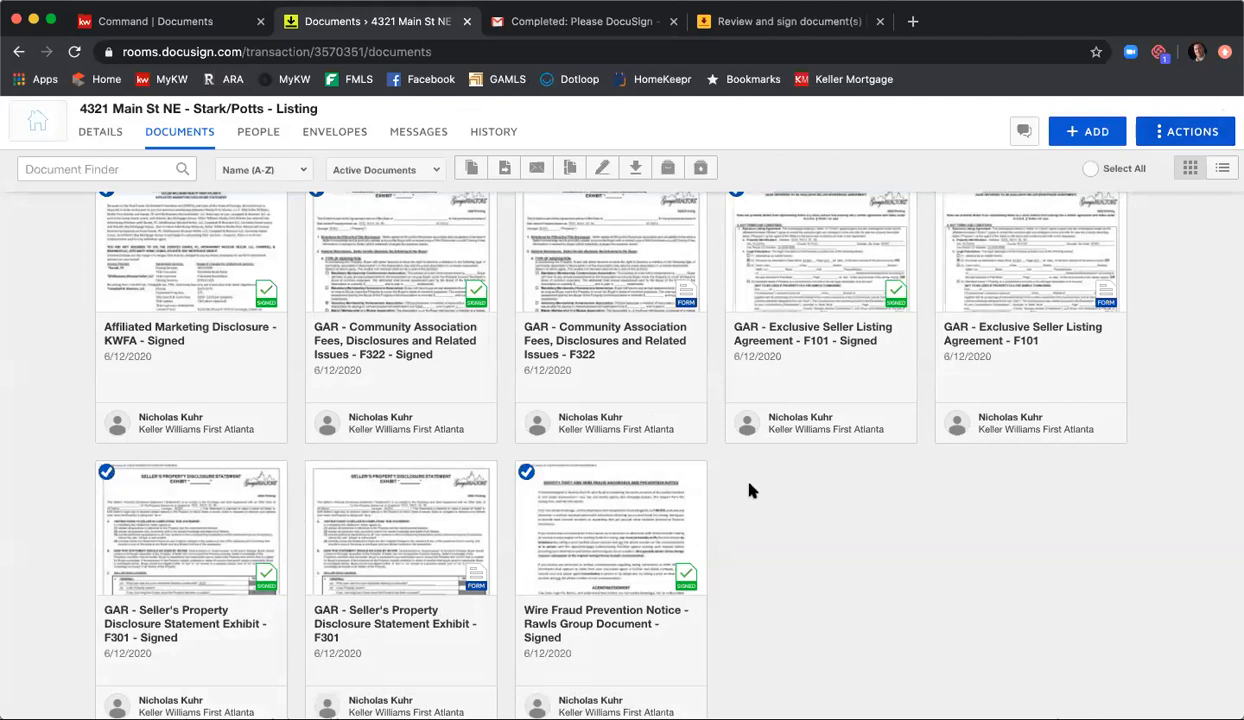
Step: Start combining the selected documents, naming the new PDF with the listing's street address followed by "- Signed Listing Agreement Documents"
scroll(765, 540, up, 3)
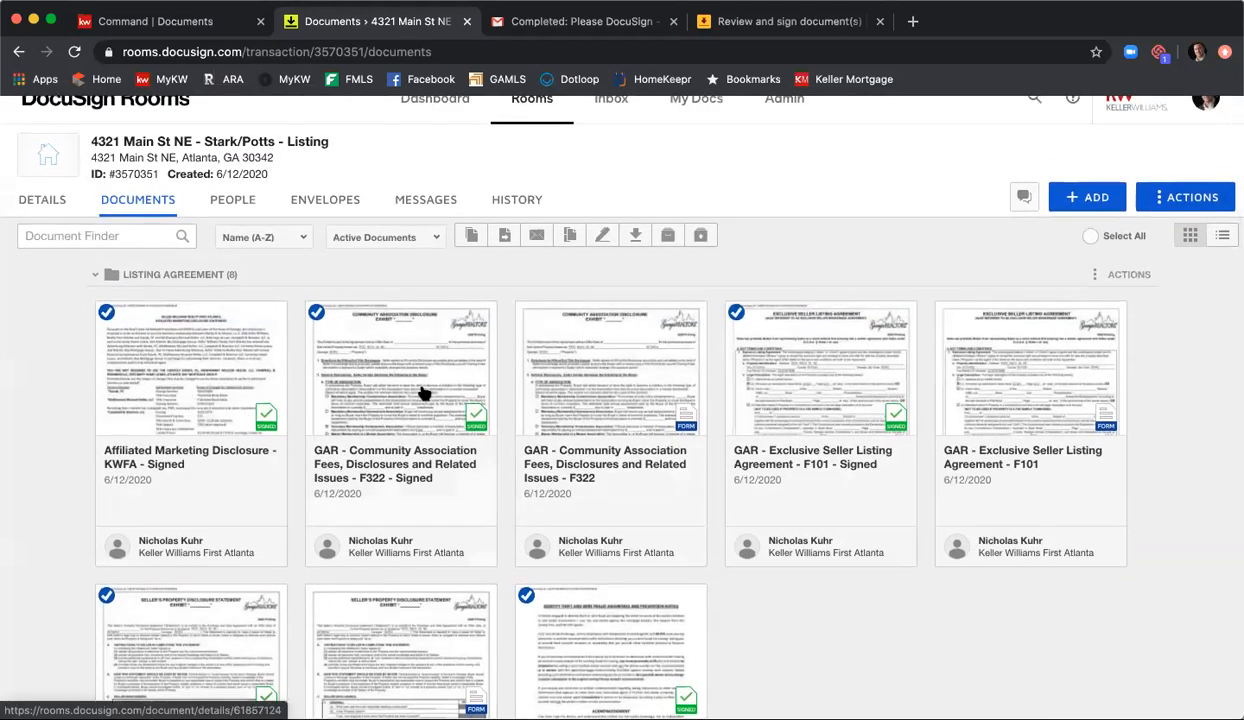
click(570, 237)
click(556, 328)
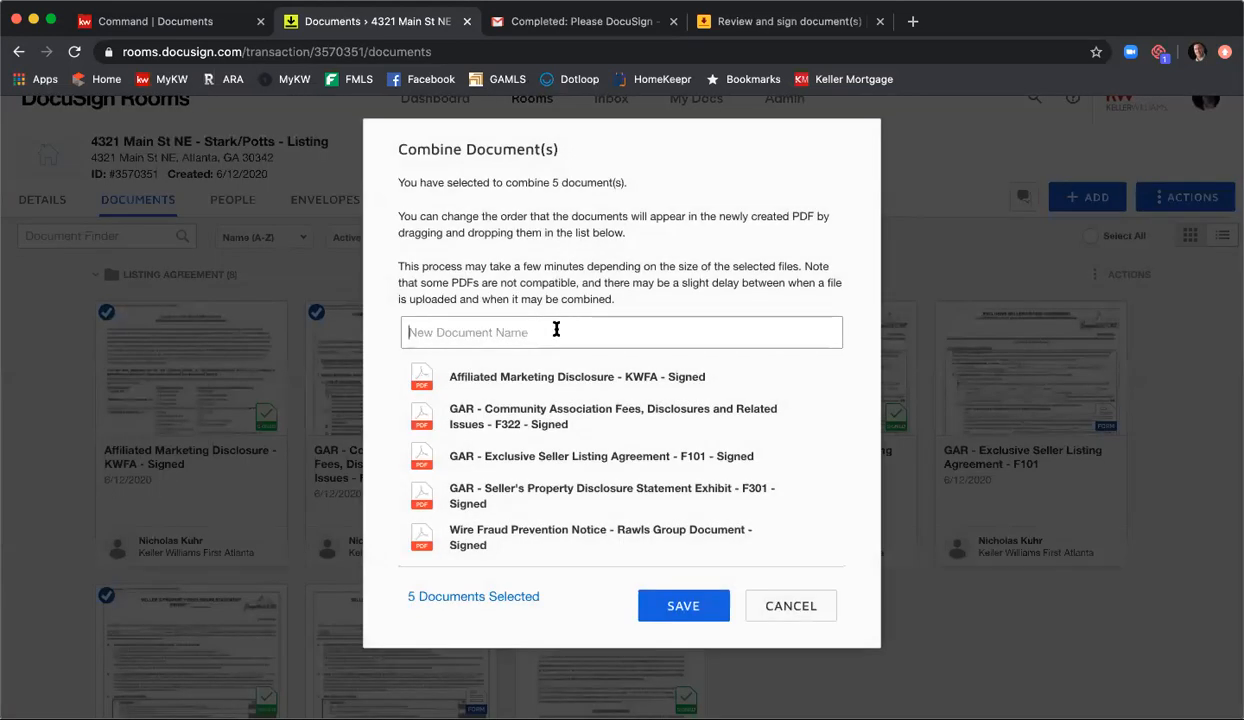
text(43)
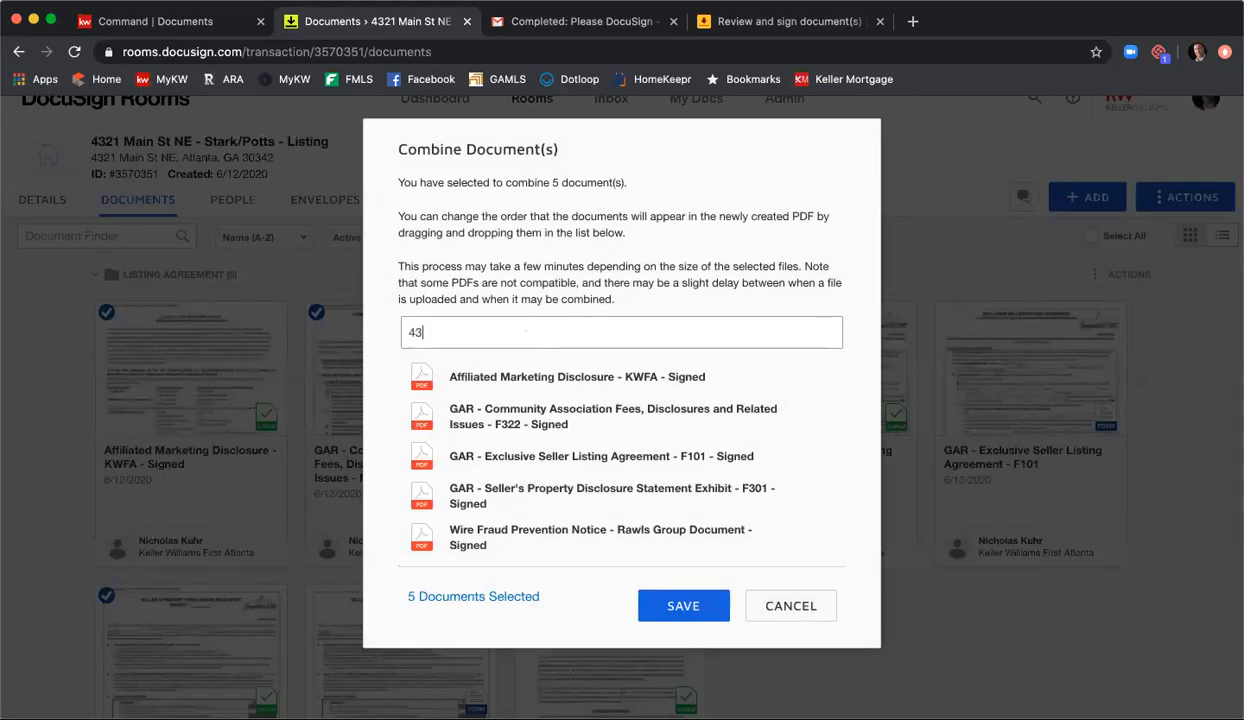
text(21 Main St NE - Signed Listing Agre)
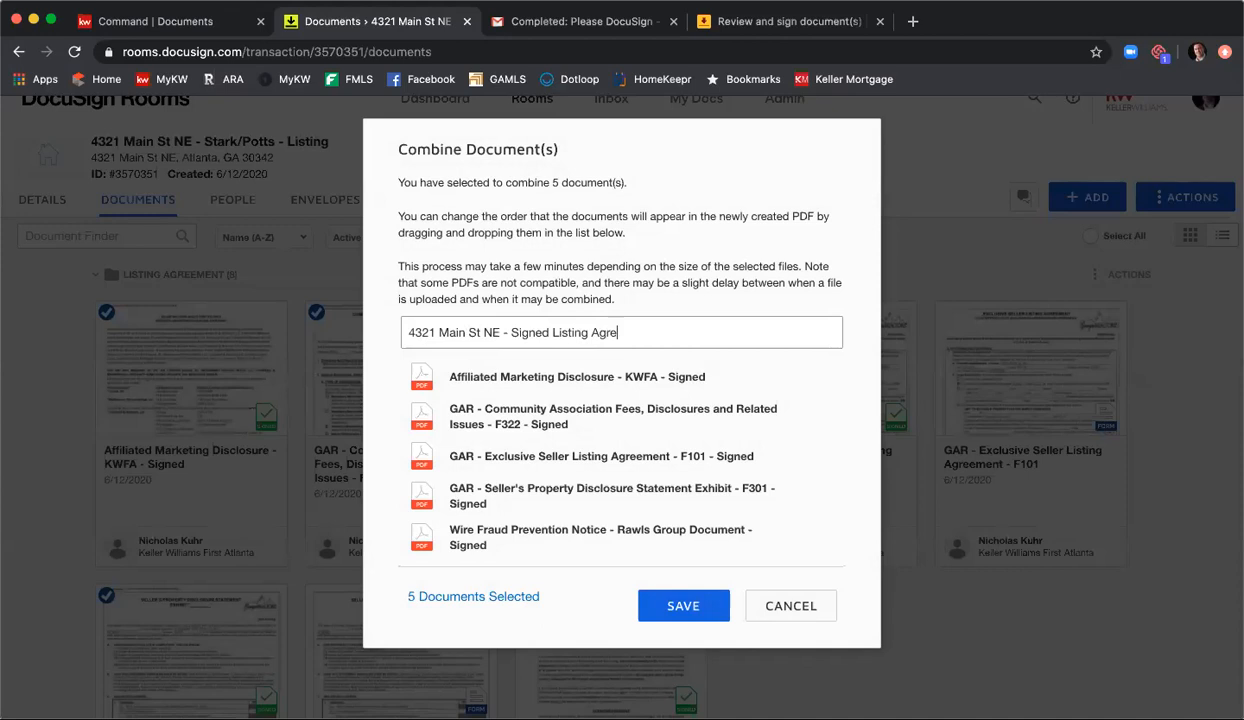
text(ement Documents)
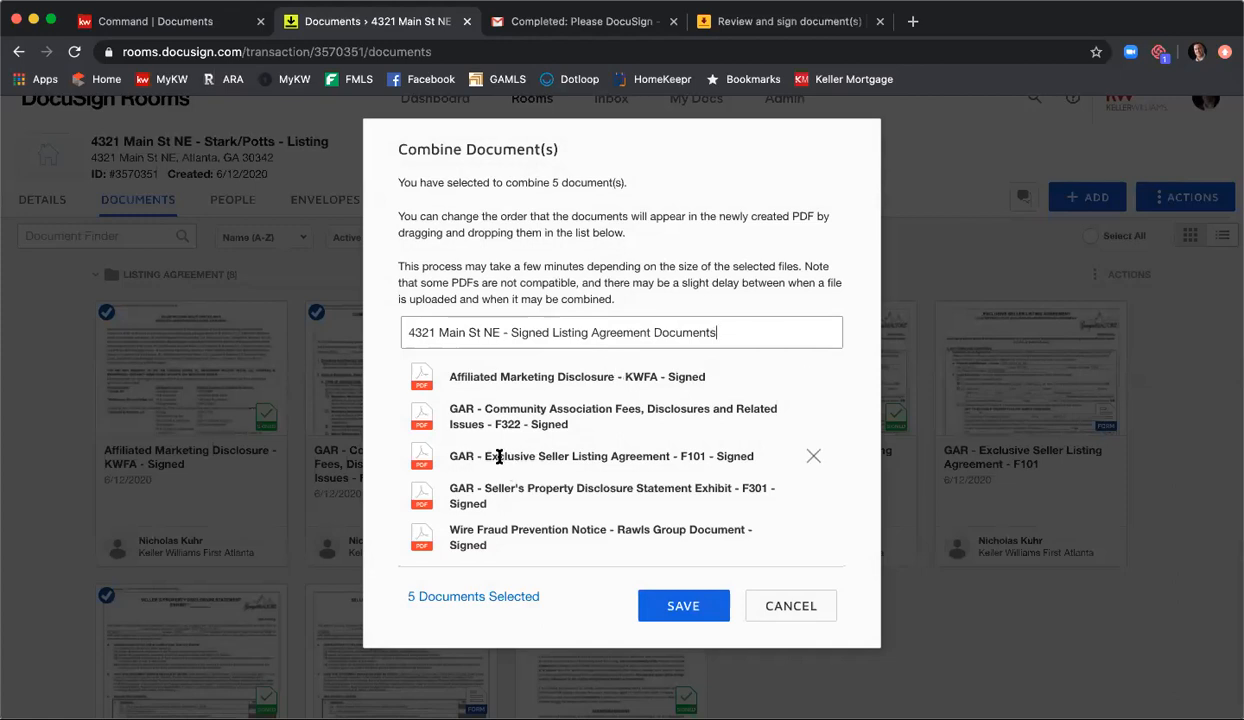
Step: Order the combined PDF as F101, F301, F322, Affiliated Marketing Disclosure and Wire Fraud Prevention Notice, and save it
drag(498, 455, 495, 376)
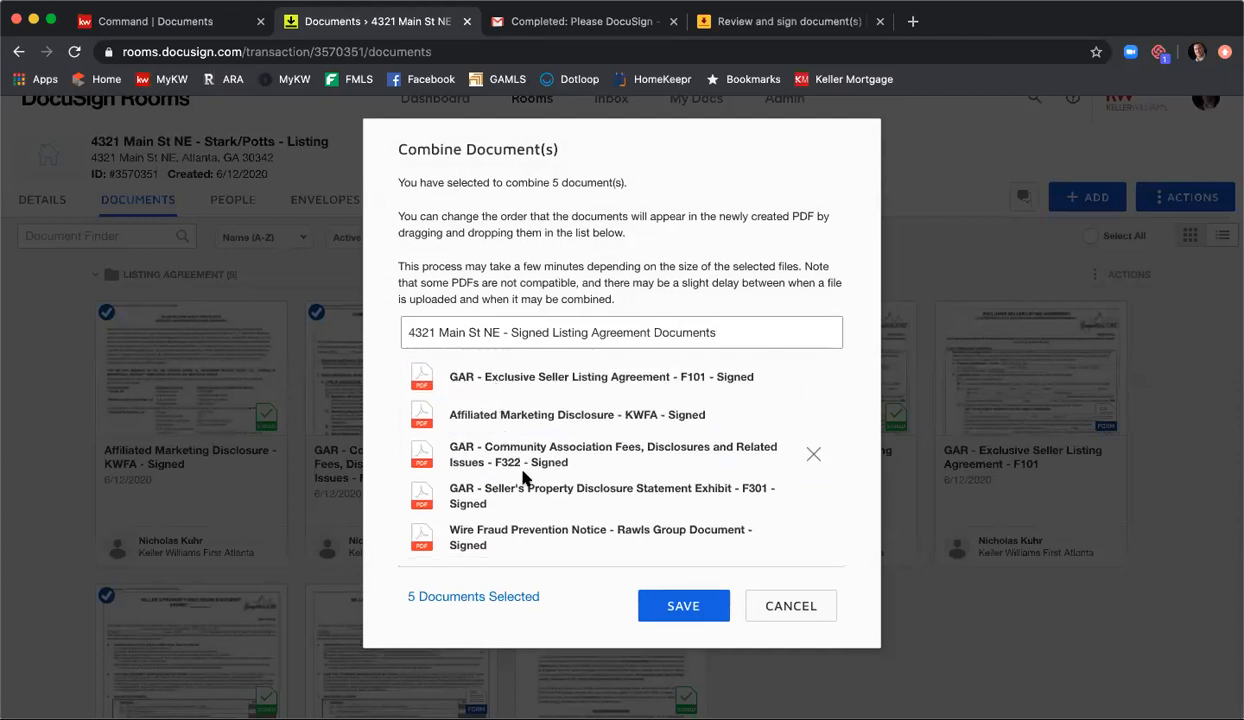
drag(514, 483, 490, 455)
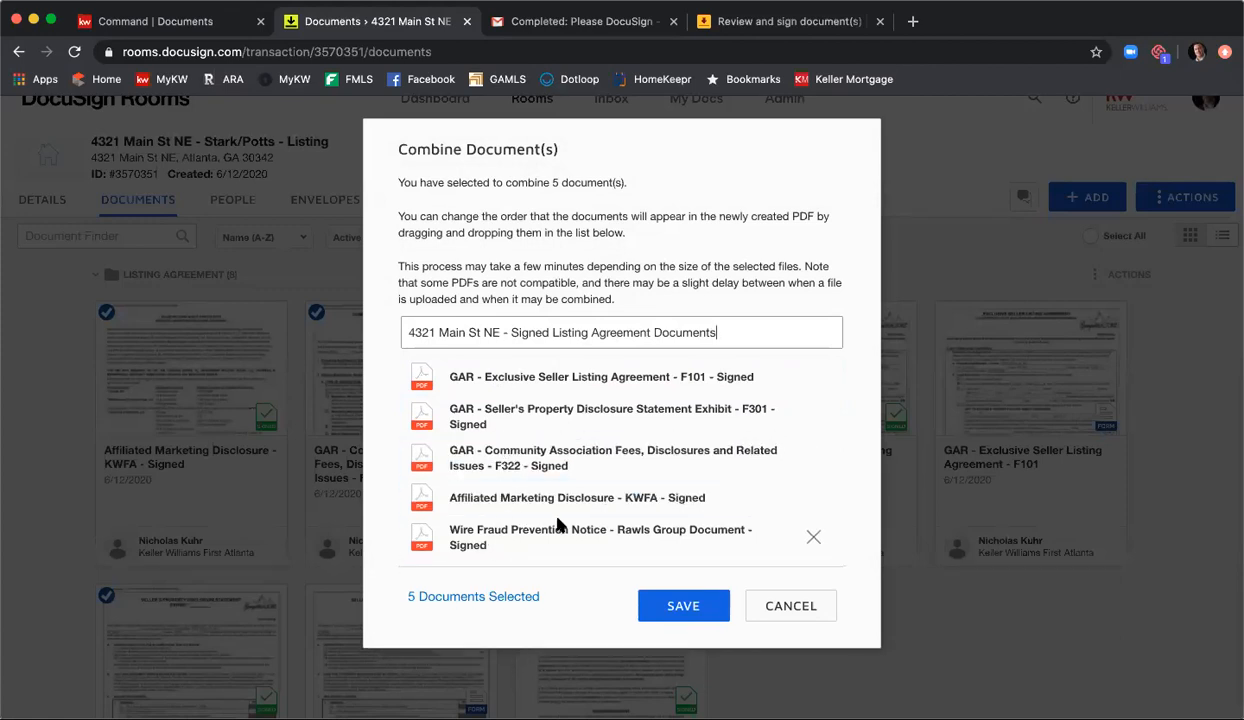
click(662, 609)
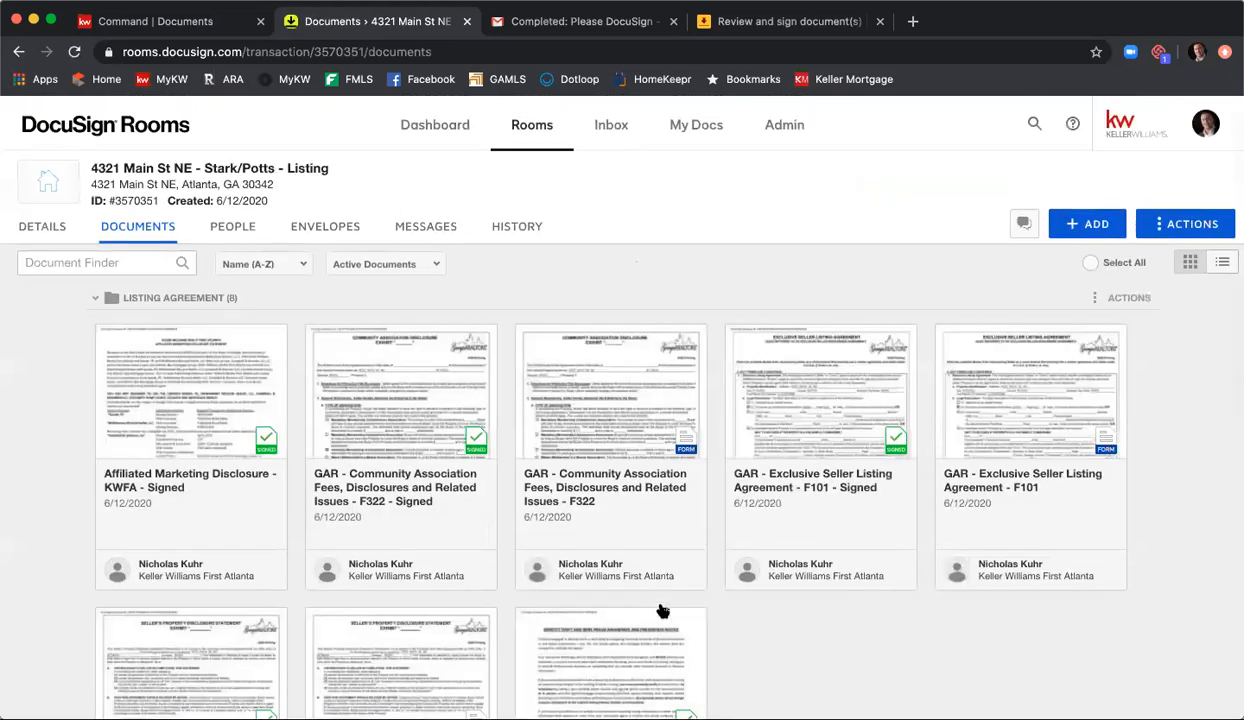
Step: Move the combined Signed Listing Agreement Documents PDF from Room Docs into the Listing Agreement folder
scroll(802, 463, down, 5)
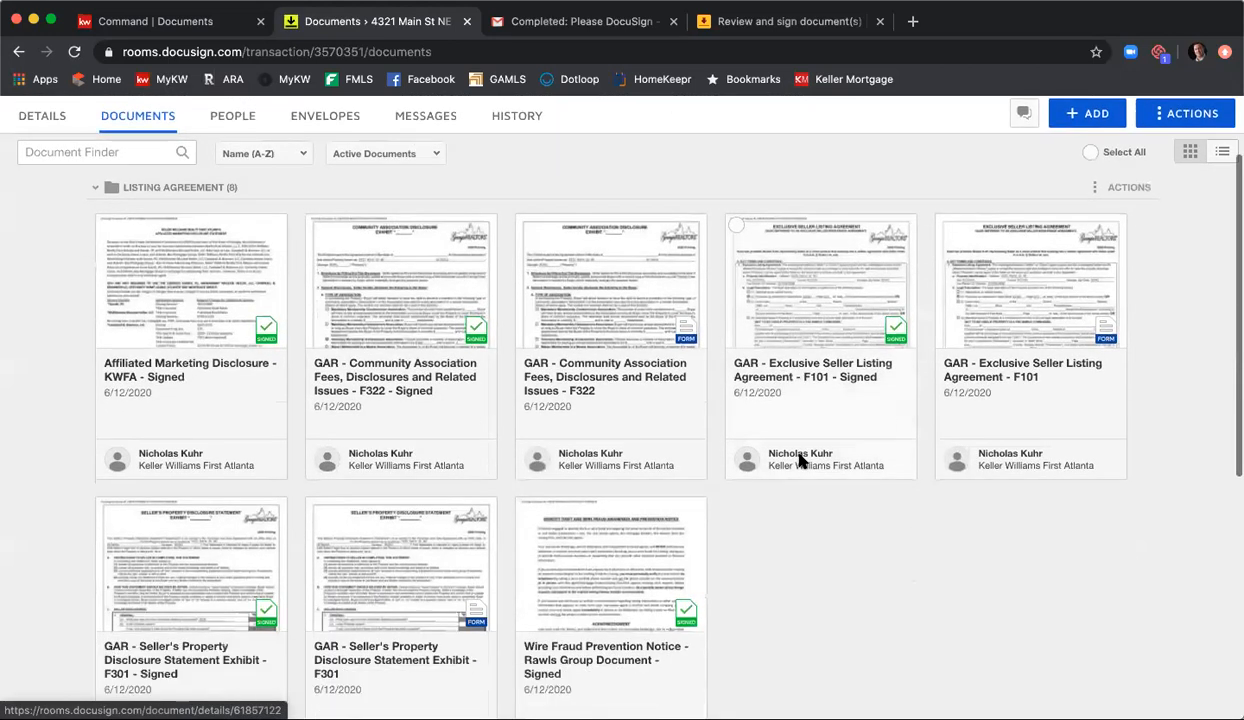
scroll(801, 455, down, 4)
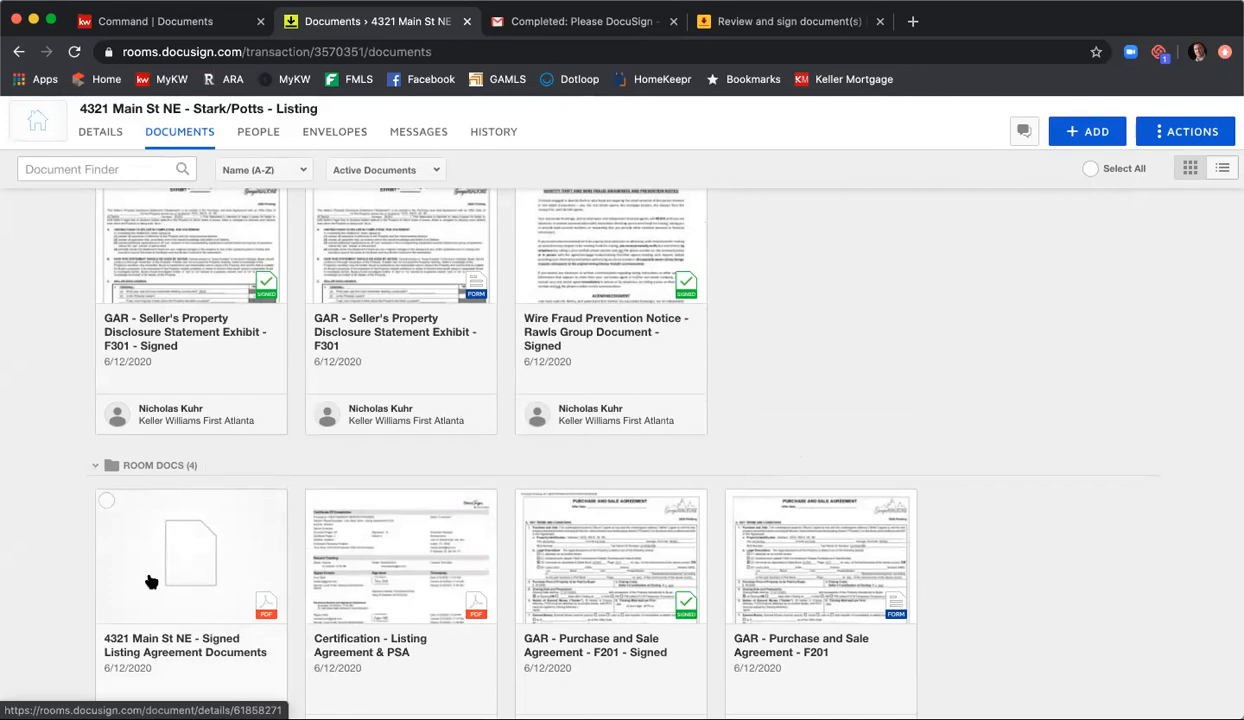
drag(150, 582, 692, 376)
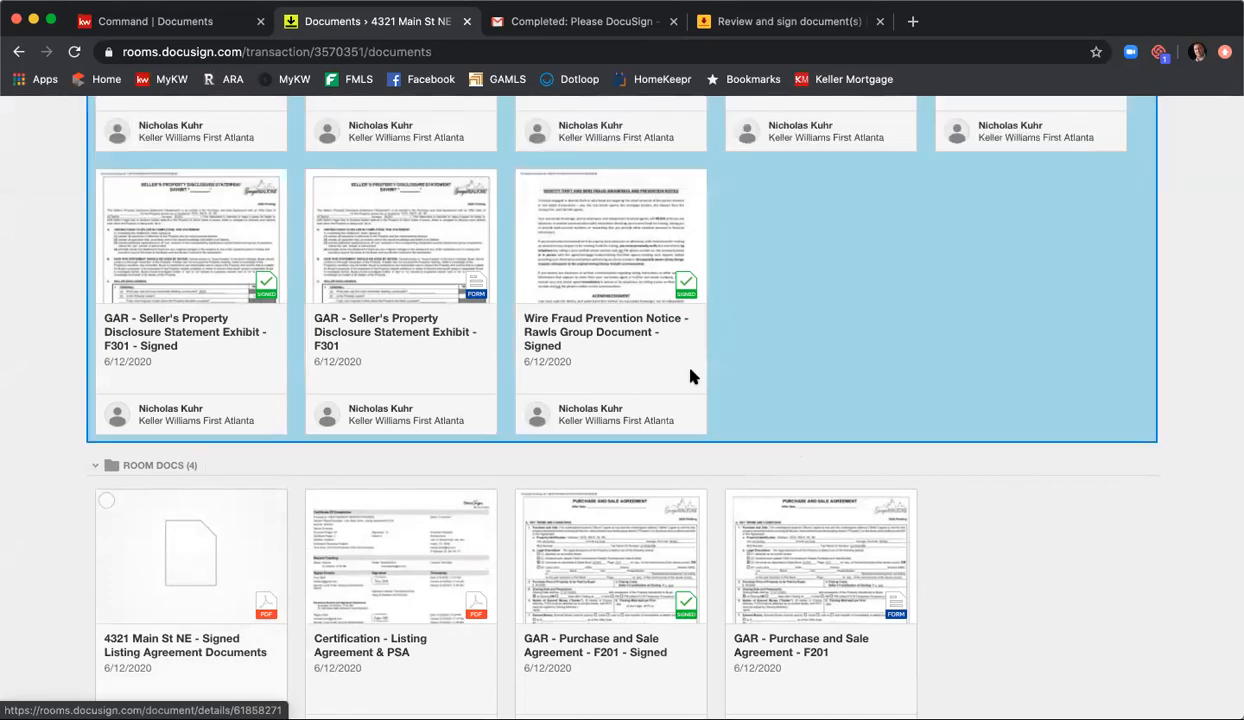
drag(781, 268, 786, 258)
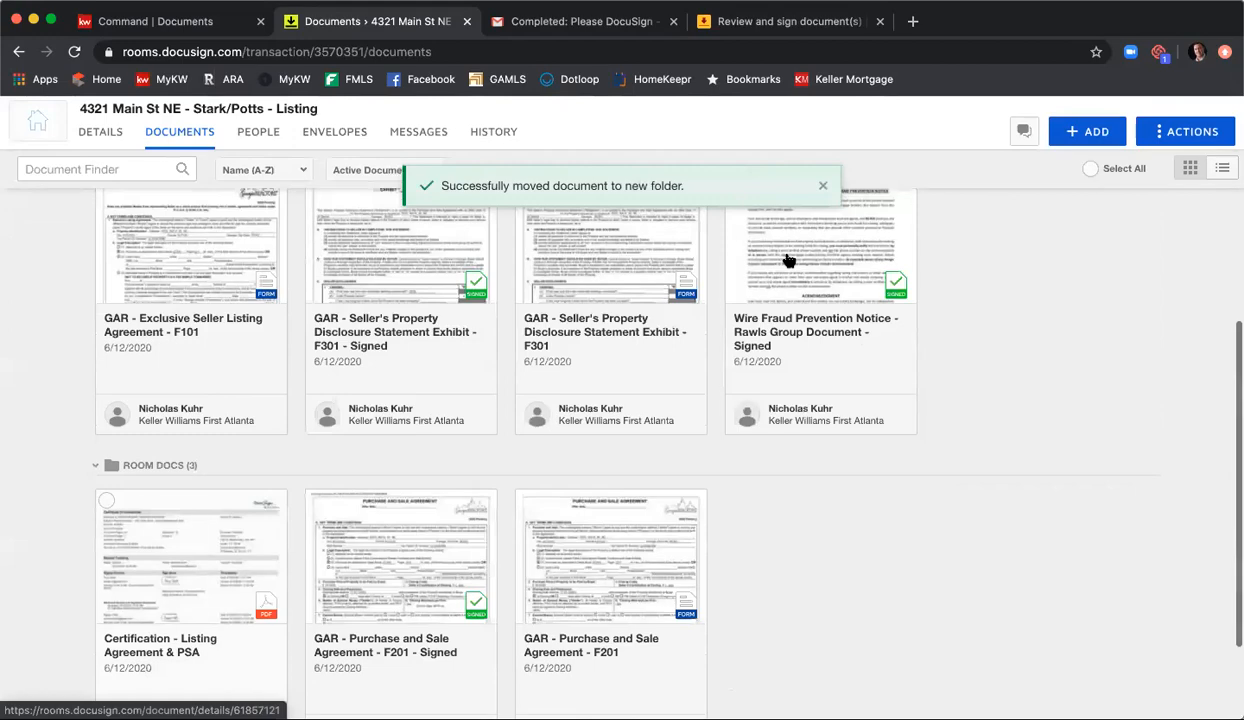
scroll(822, 374, up, 5)
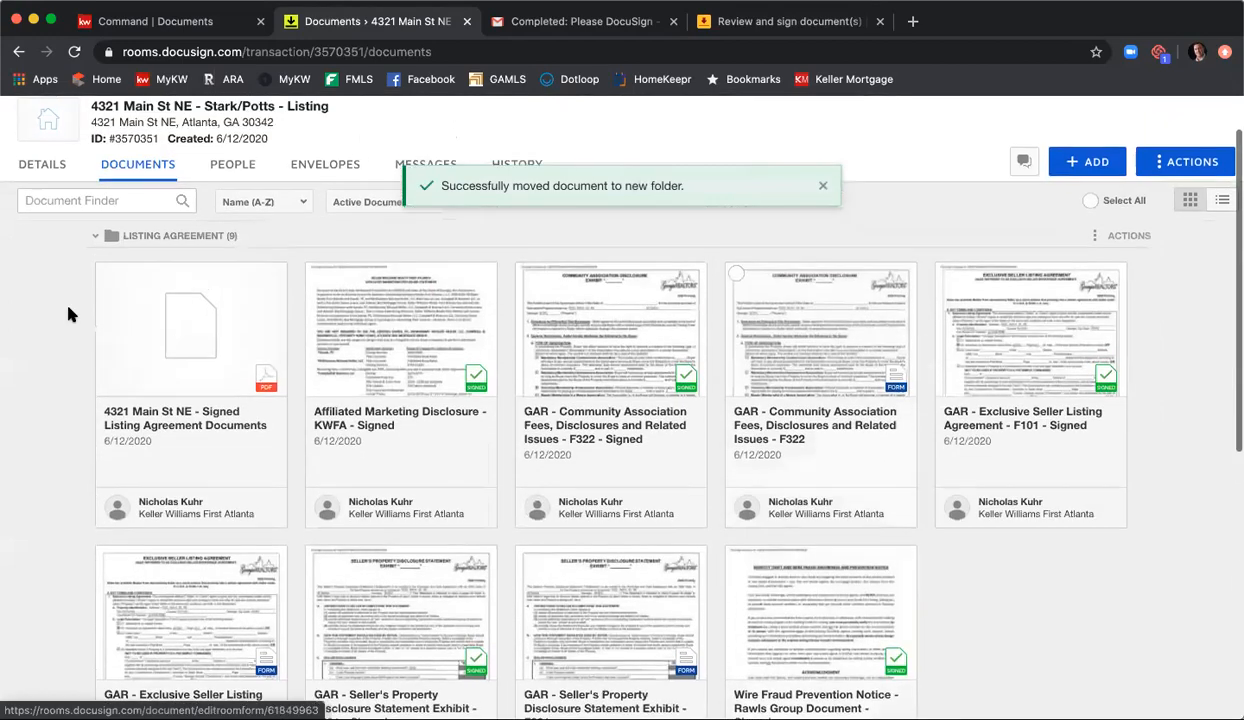
Step: Open the combined Signed Listing Agreement Documents PDF and review its pages through the seller and broker signature sections
click(202, 351)
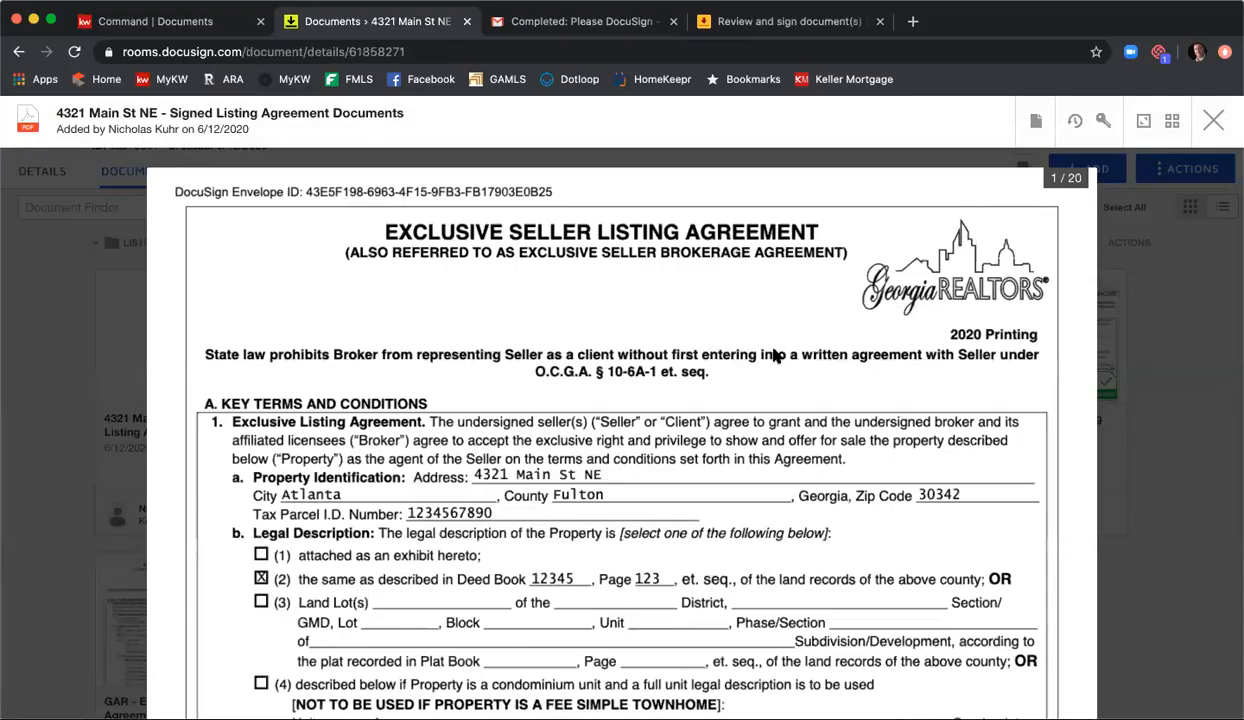
scroll(775, 356, down, 15)
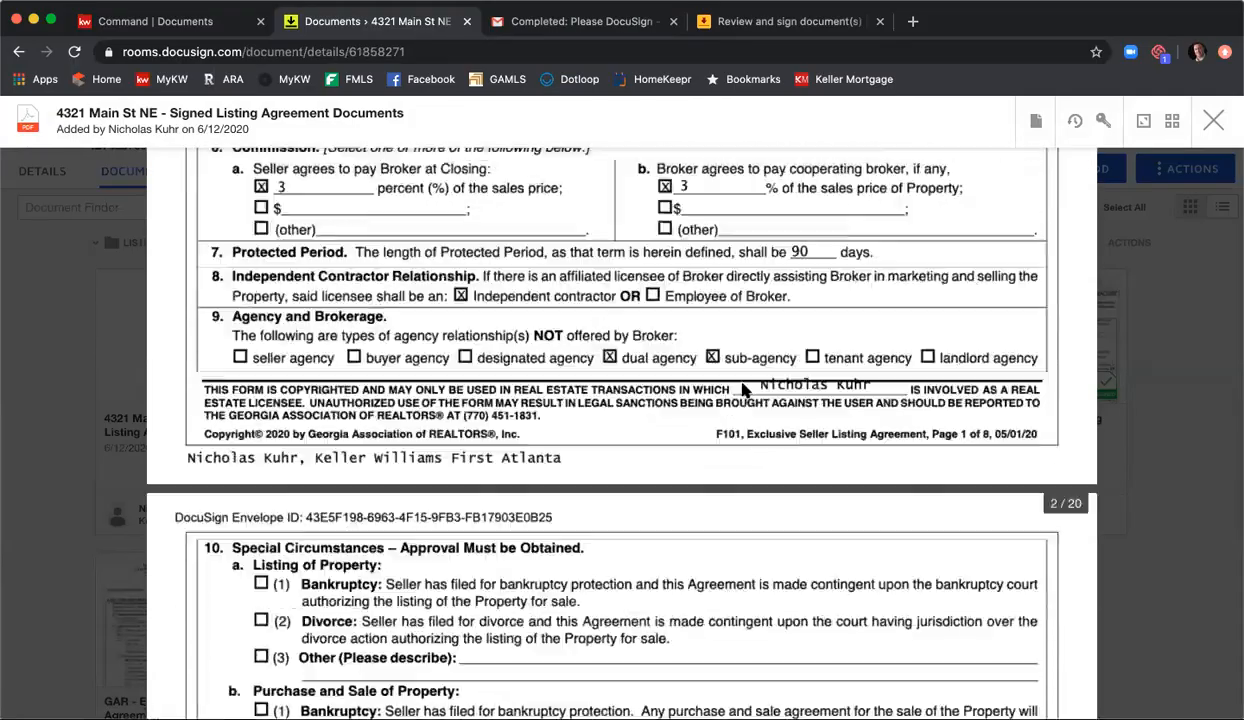
scroll(742, 390, down, 15)
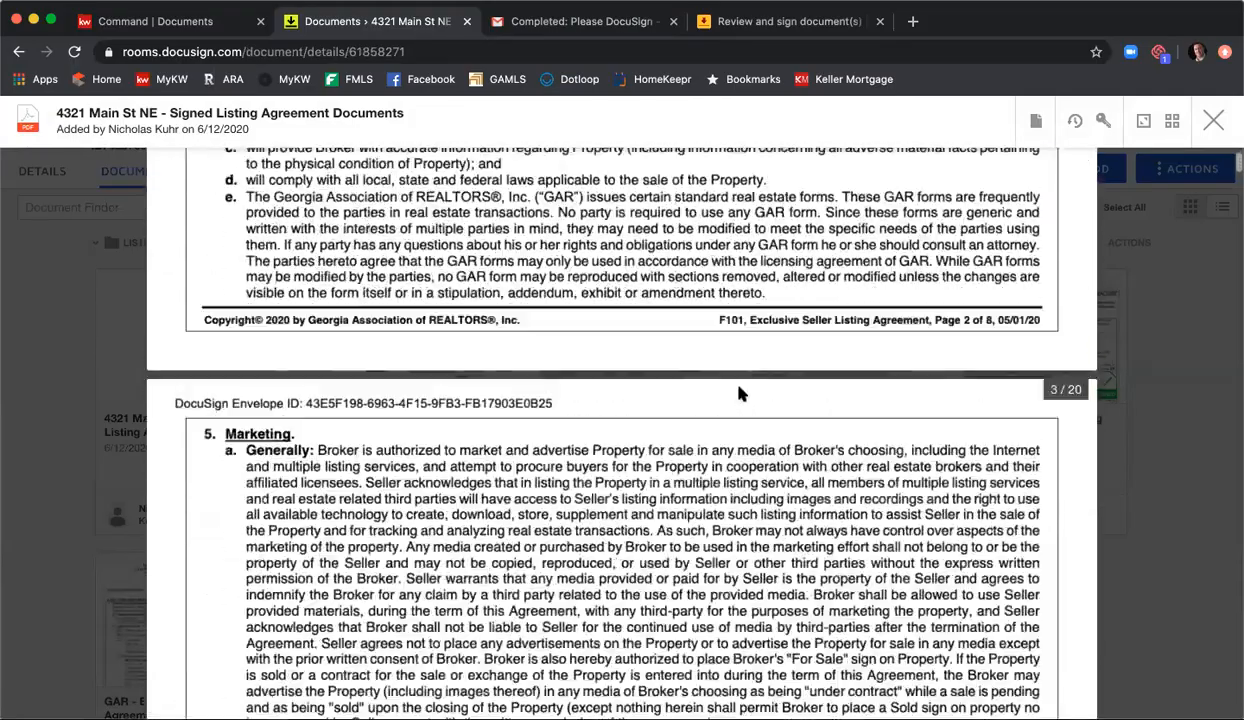
scroll(742, 396, down, 20)
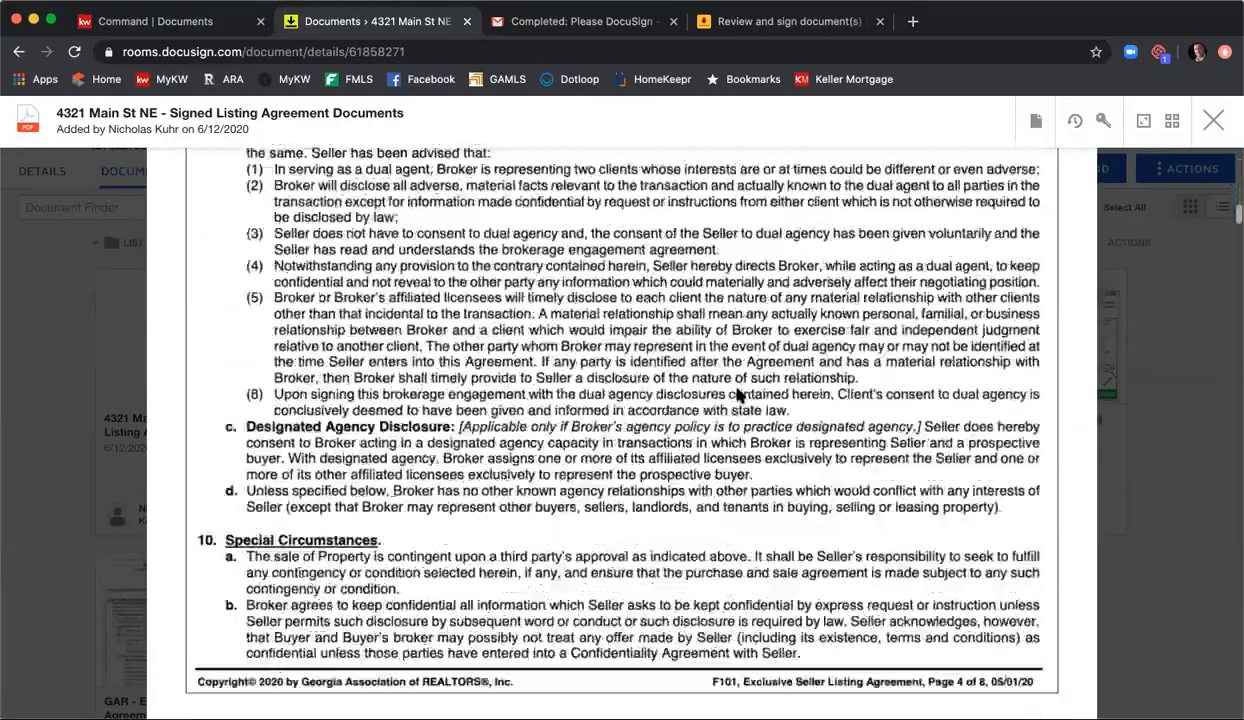
scroll(738, 396, down, 20)
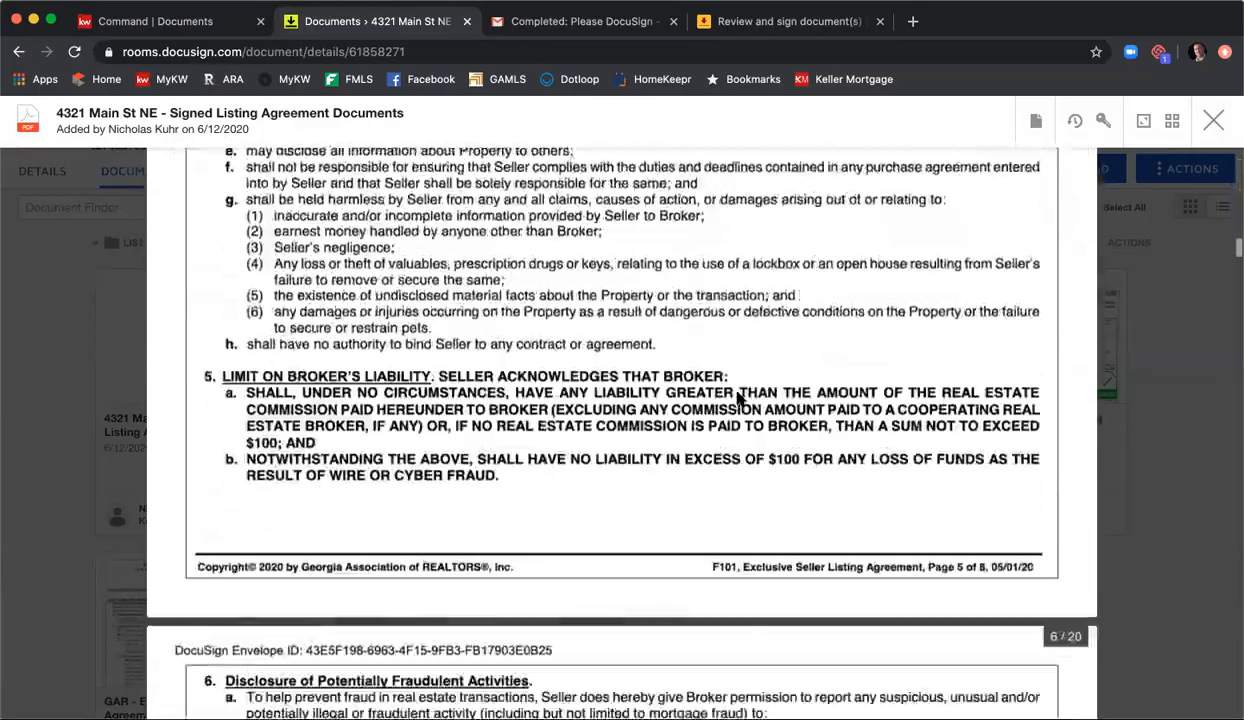
scroll(738, 398, down, 20)
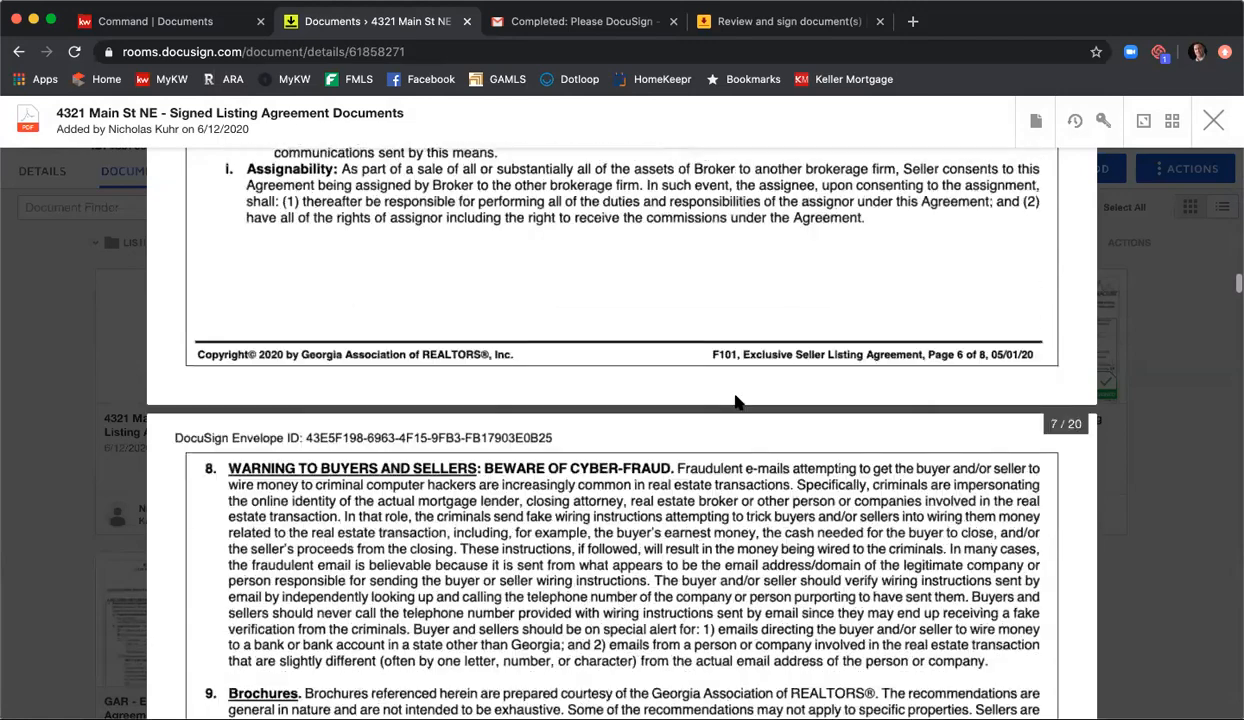
scroll(738, 402, down, 20)
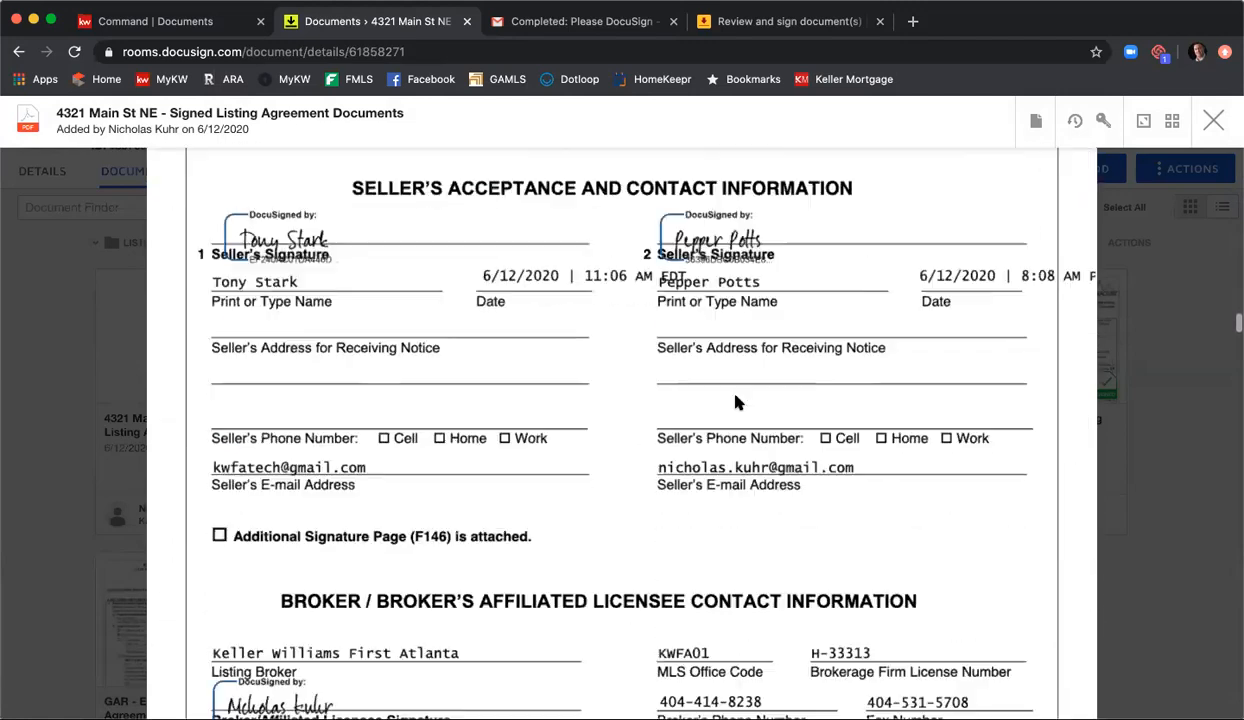
scroll(736, 400, up, 3)
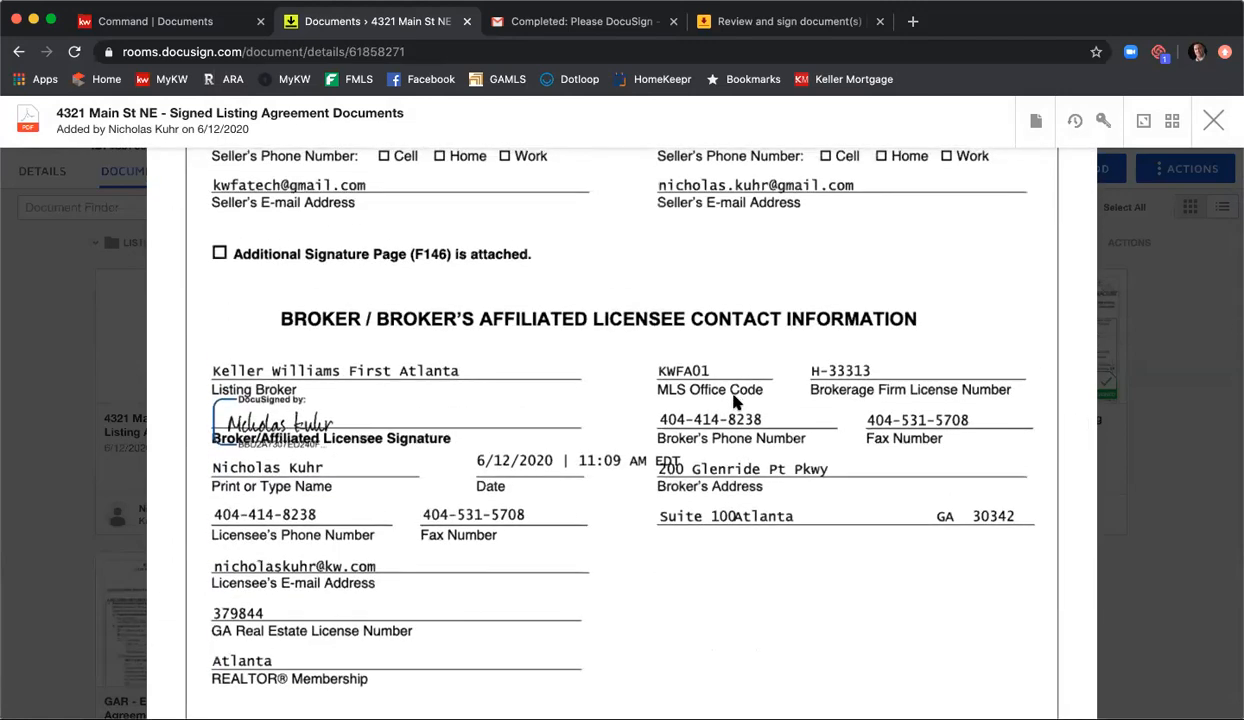
scroll(735, 395, up, 4)
scroll(733, 393, up, 10)
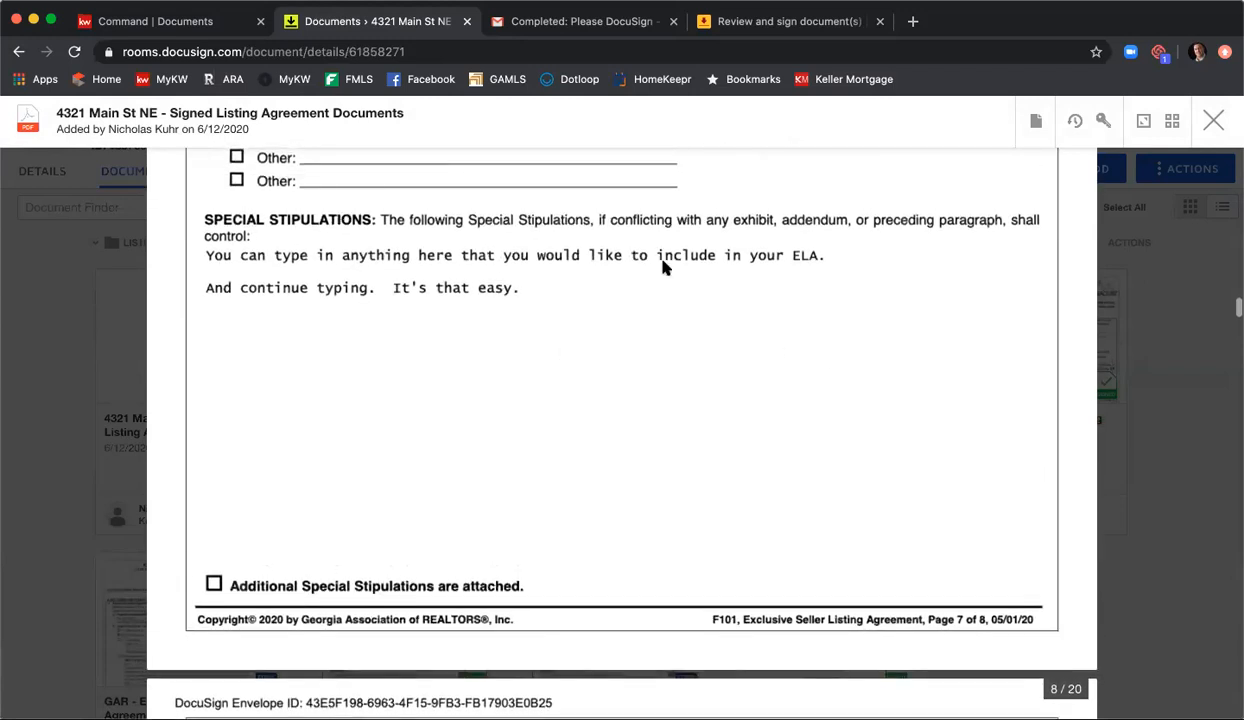
Step: Download the combined Signed Listing Agreement Documents PDF and close its preview
click(1037, 122)
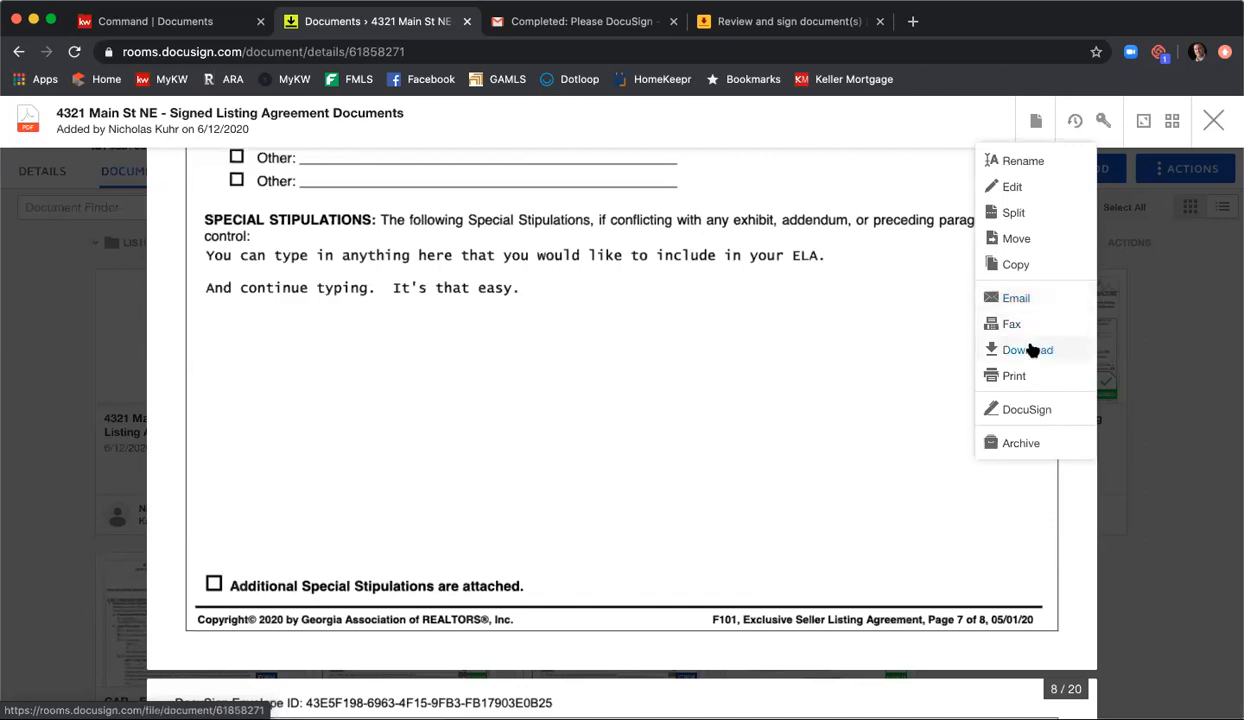
click(1027, 350)
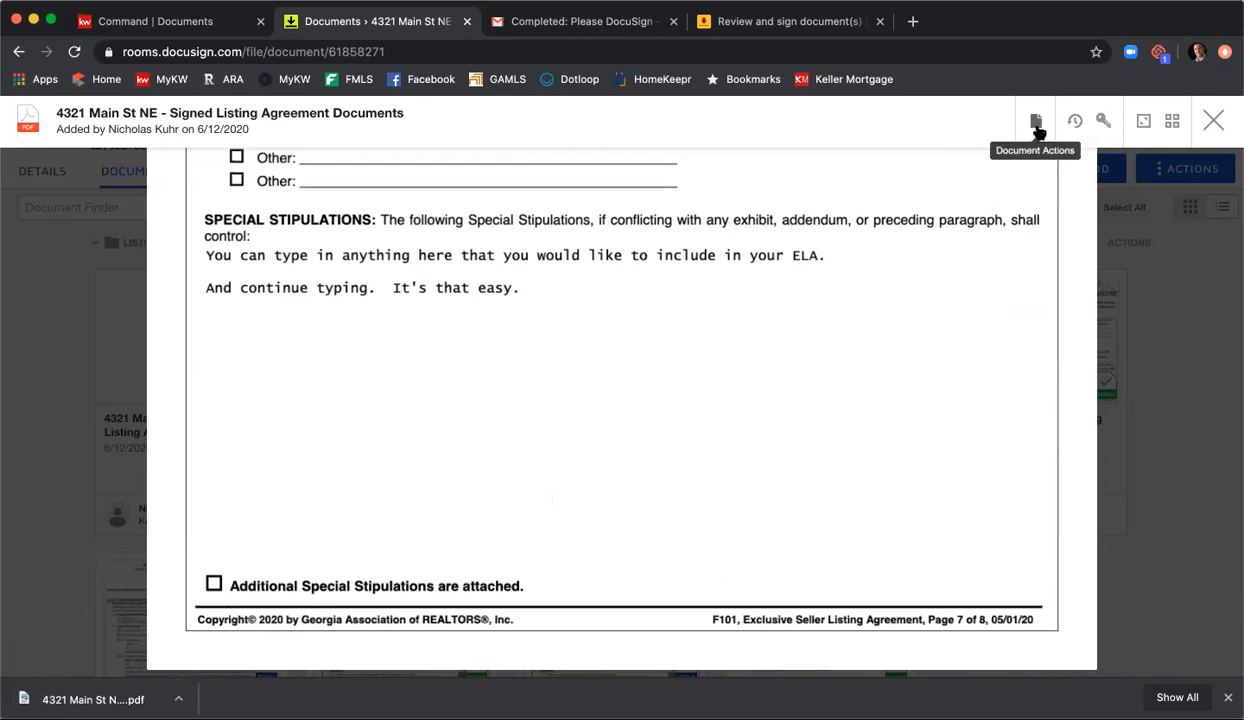
click(1213, 120)
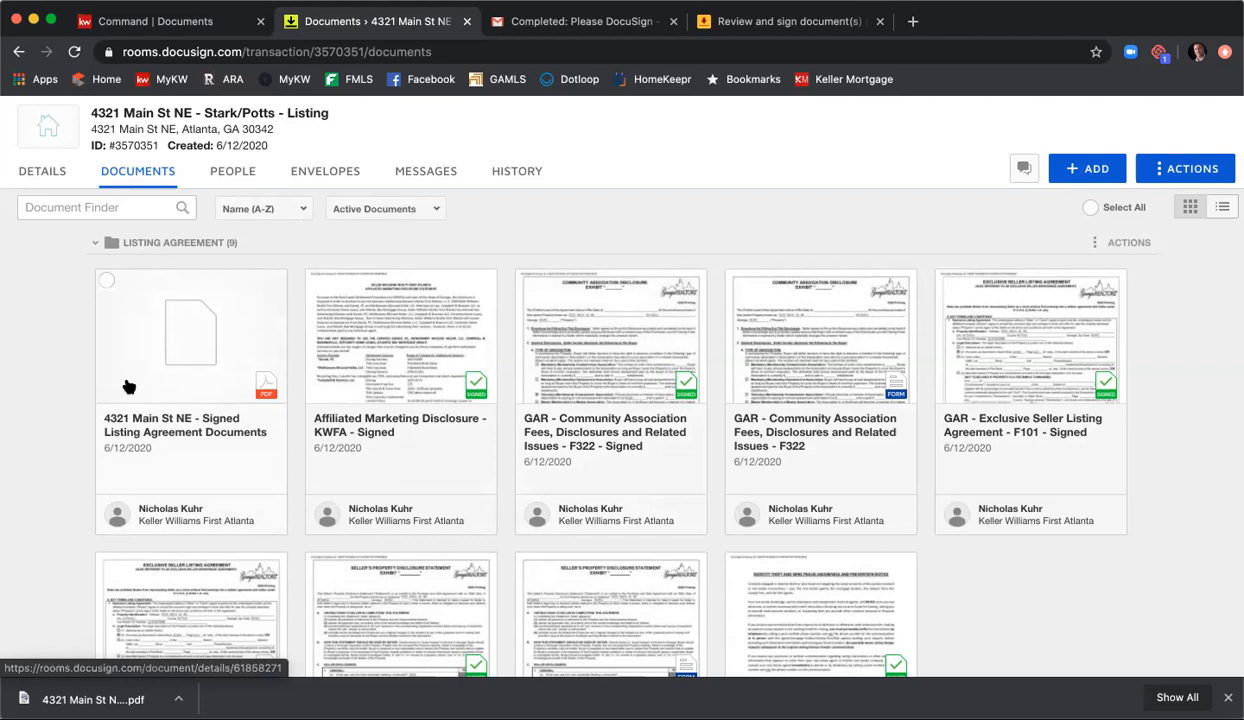
Step: Reopen the combined PDF for splitting and define pages 1-8 as a document named "Signed ELA 6/6/20"
click(224, 387)
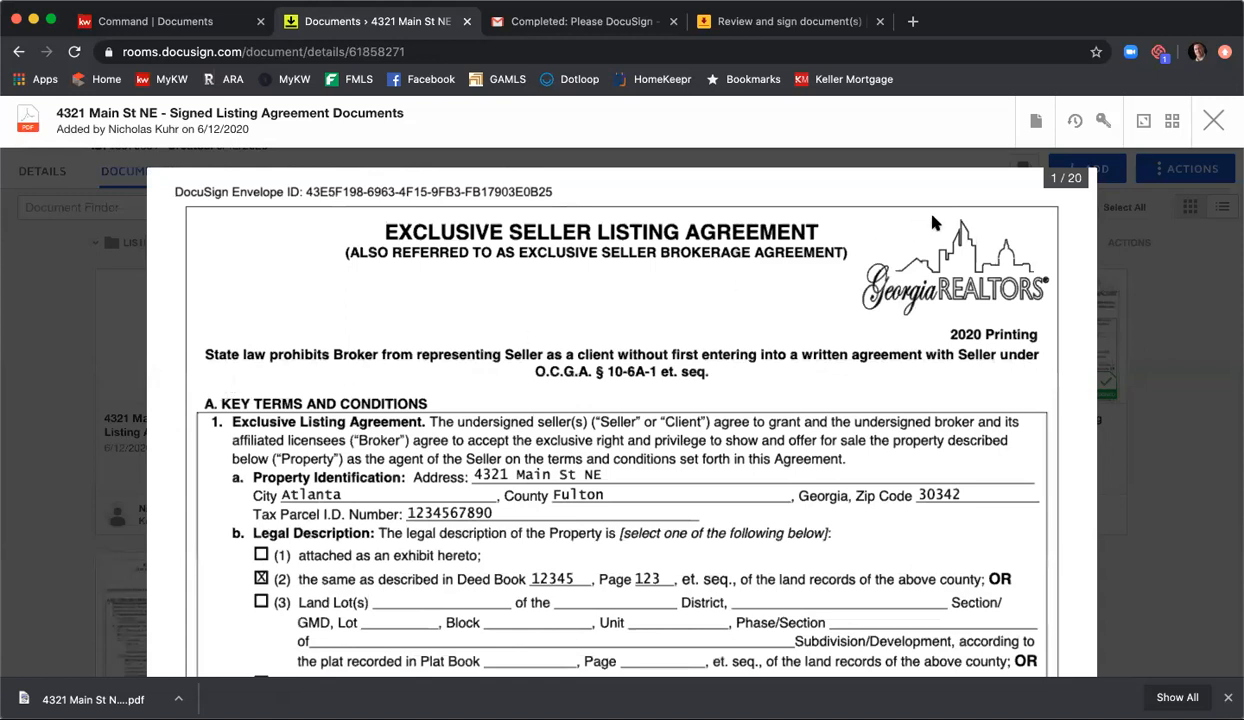
click(1036, 124)
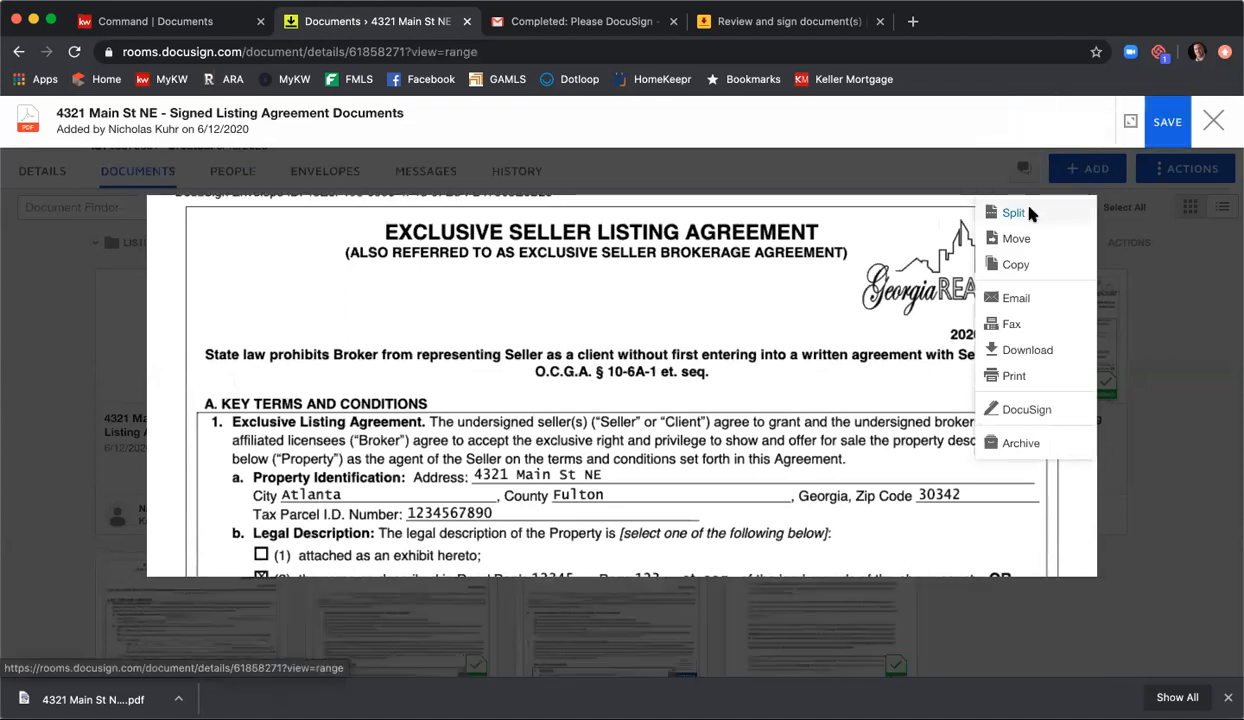
click(1030, 215)
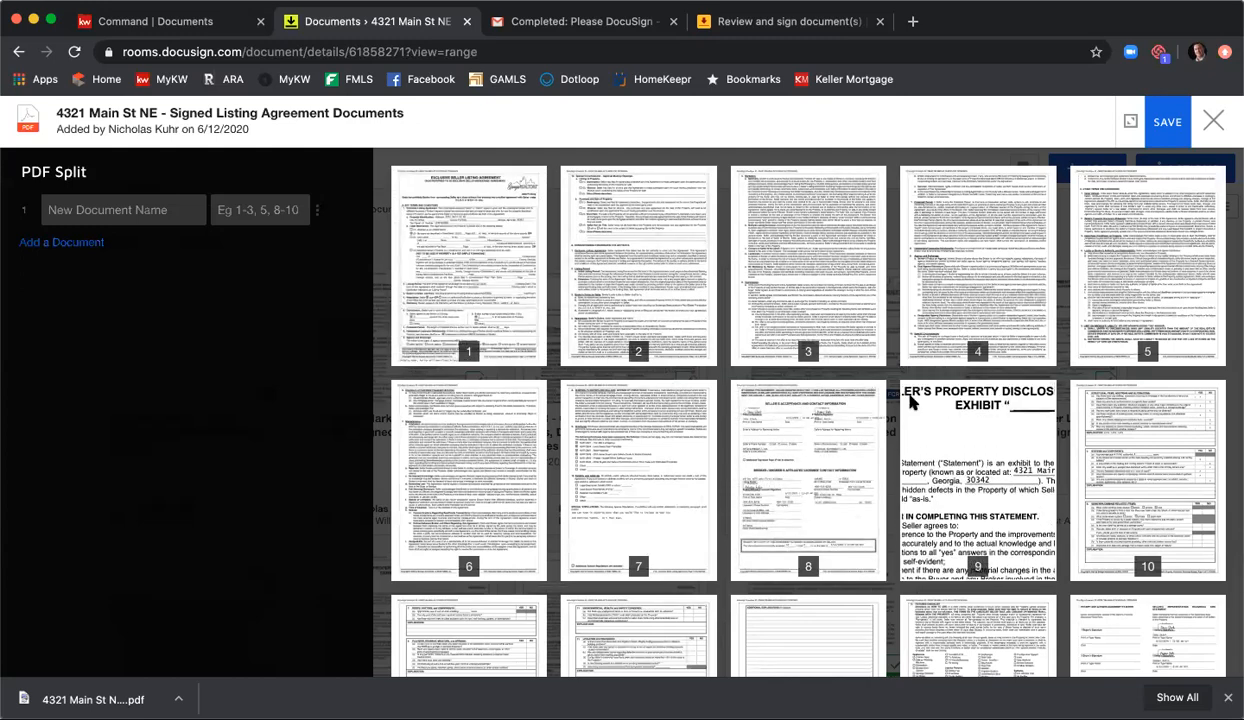
click(263, 210)
text(1-8)
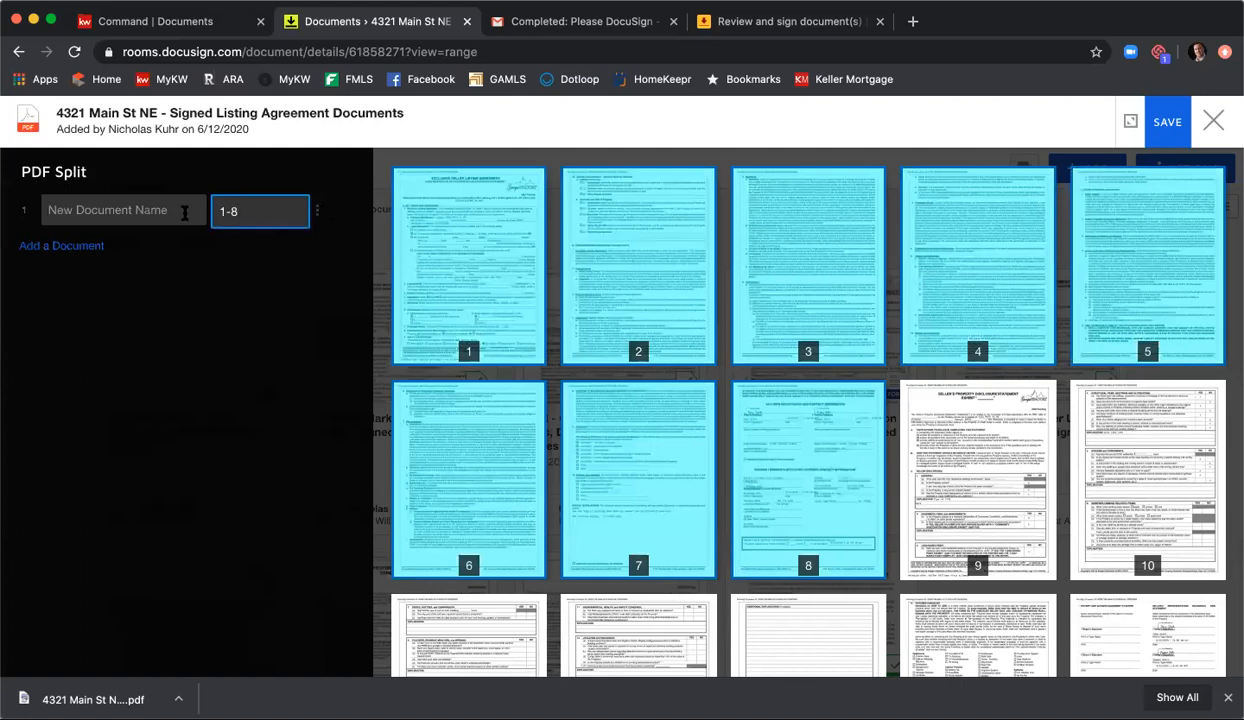
text(Signed E)
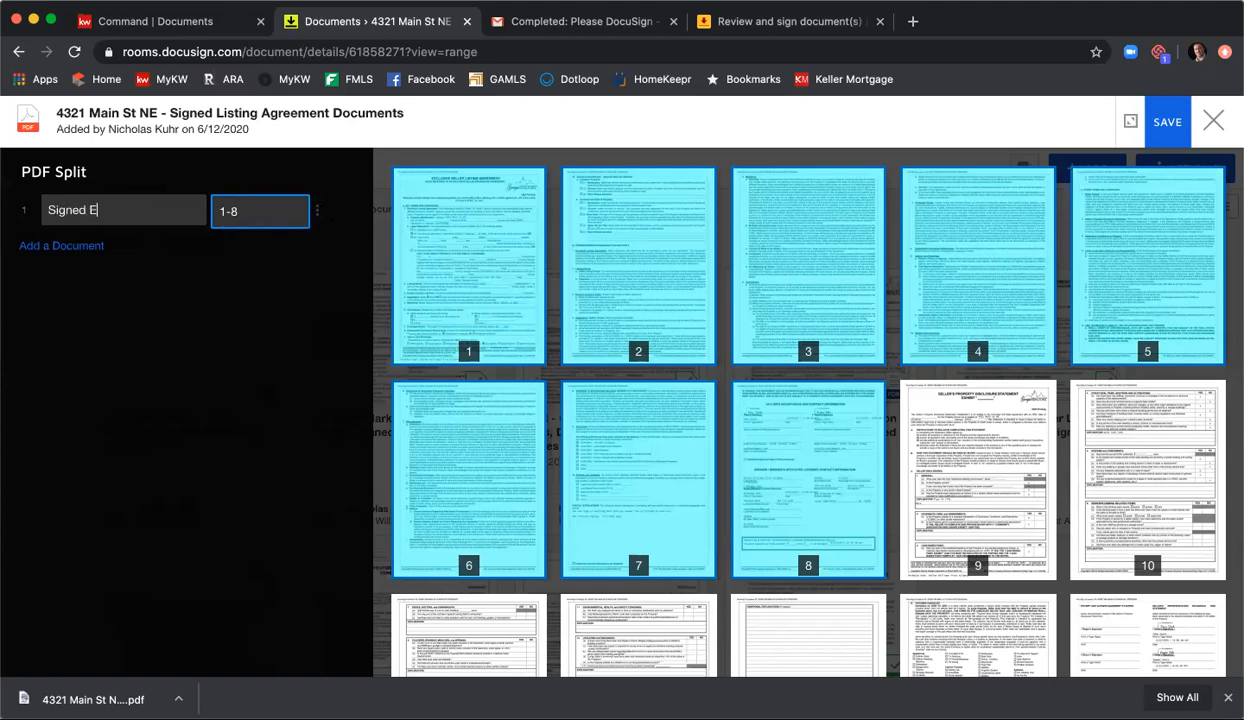
text(LA 6/6/20)
Step: Add a second split document covering pages 9-15, named "Signed SPD 6/12/20"
click(83, 250)
scroll(610, 355, down, 3)
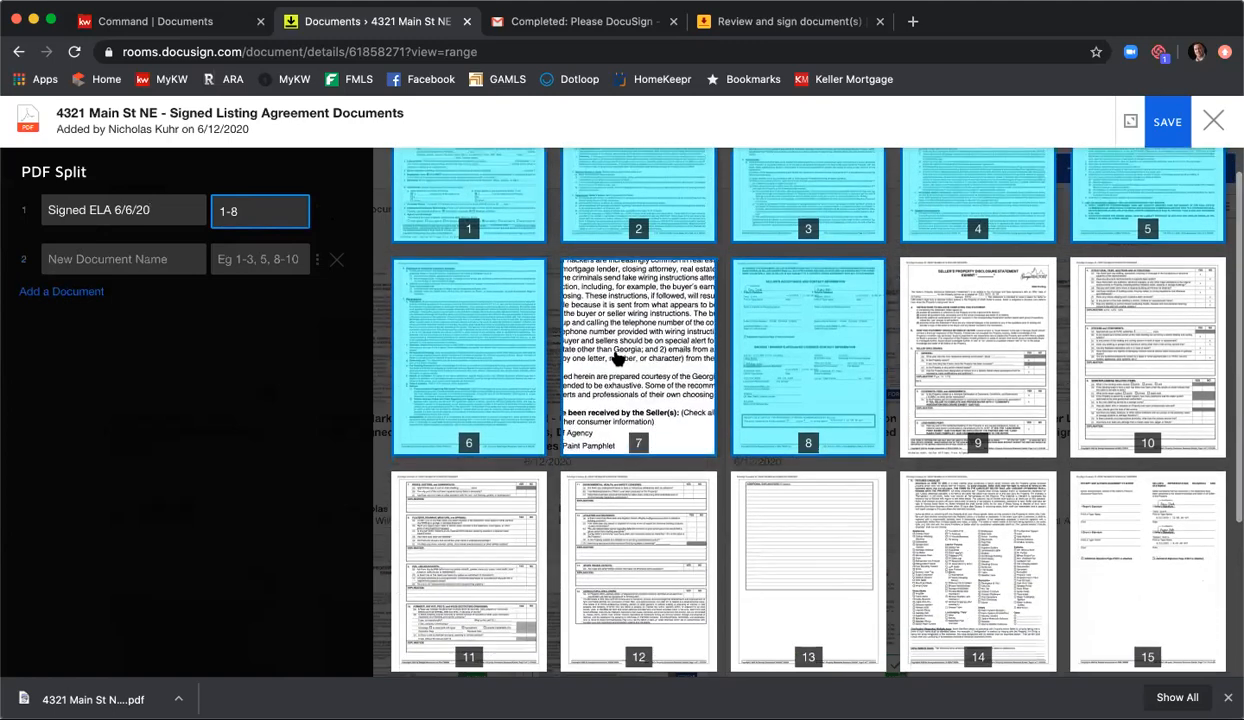
scroll(618, 358, down, 2)
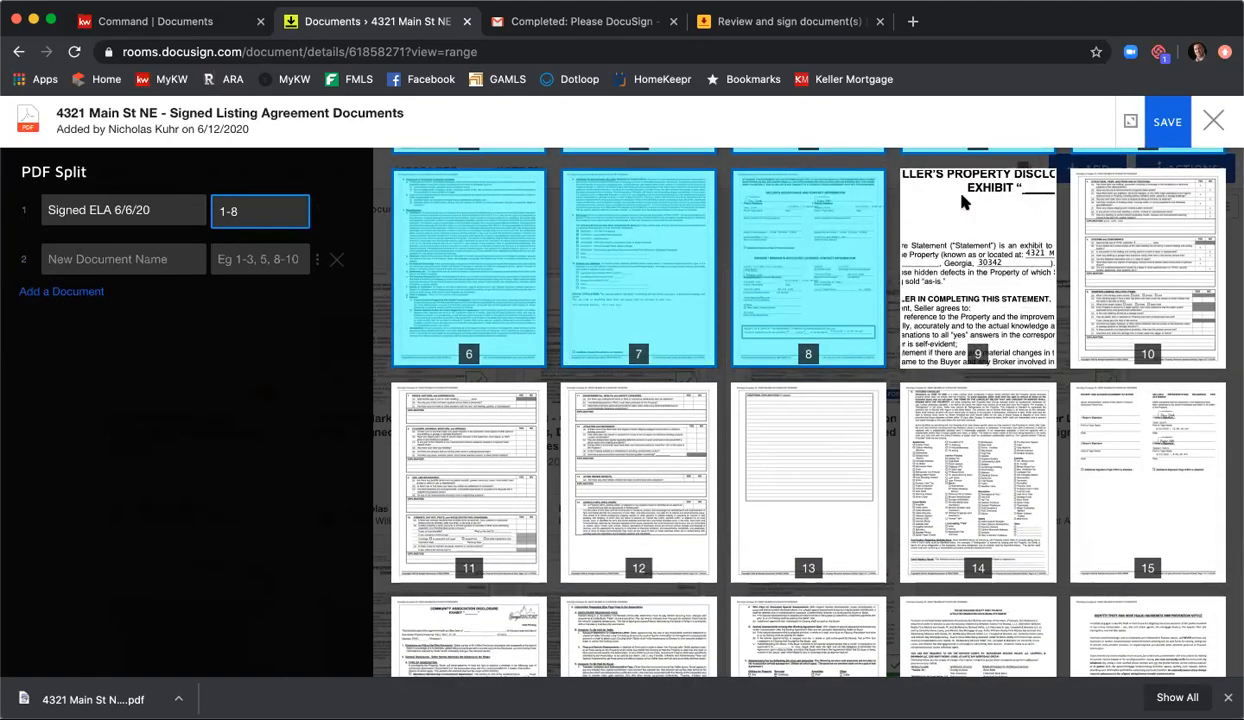
click(282, 261)
text(9-15)
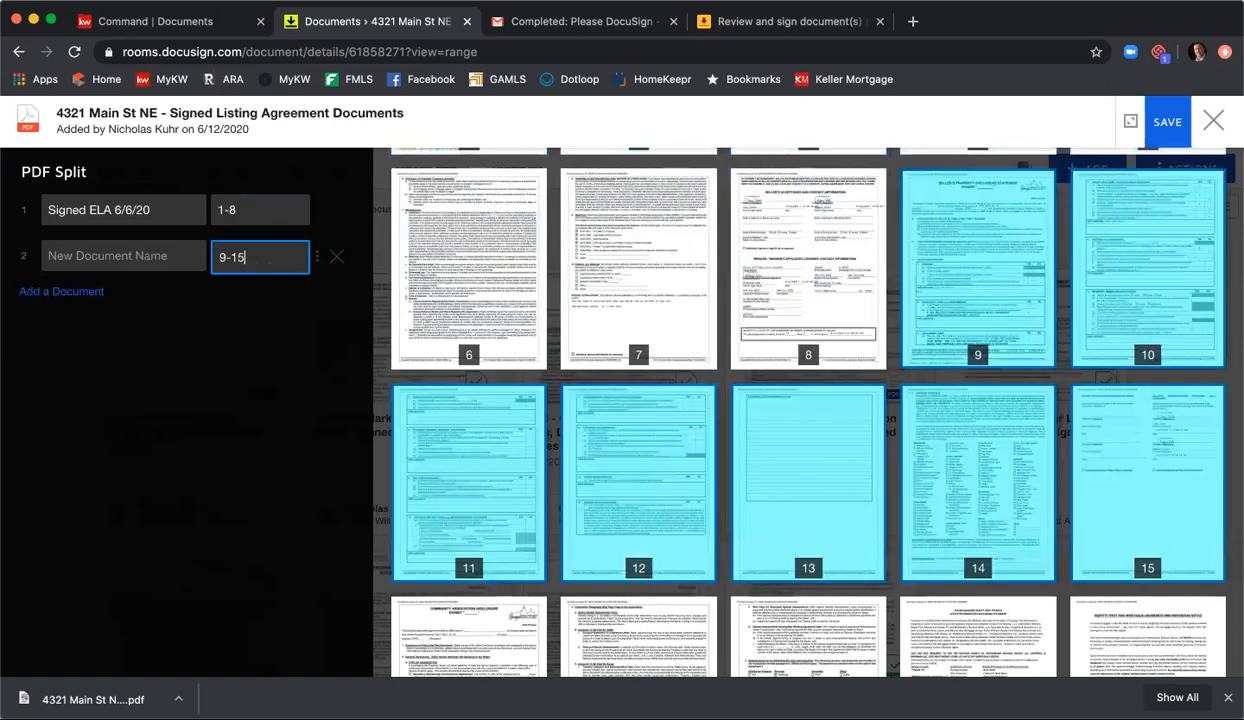
click(140, 246)
text(Signed SPD 6)
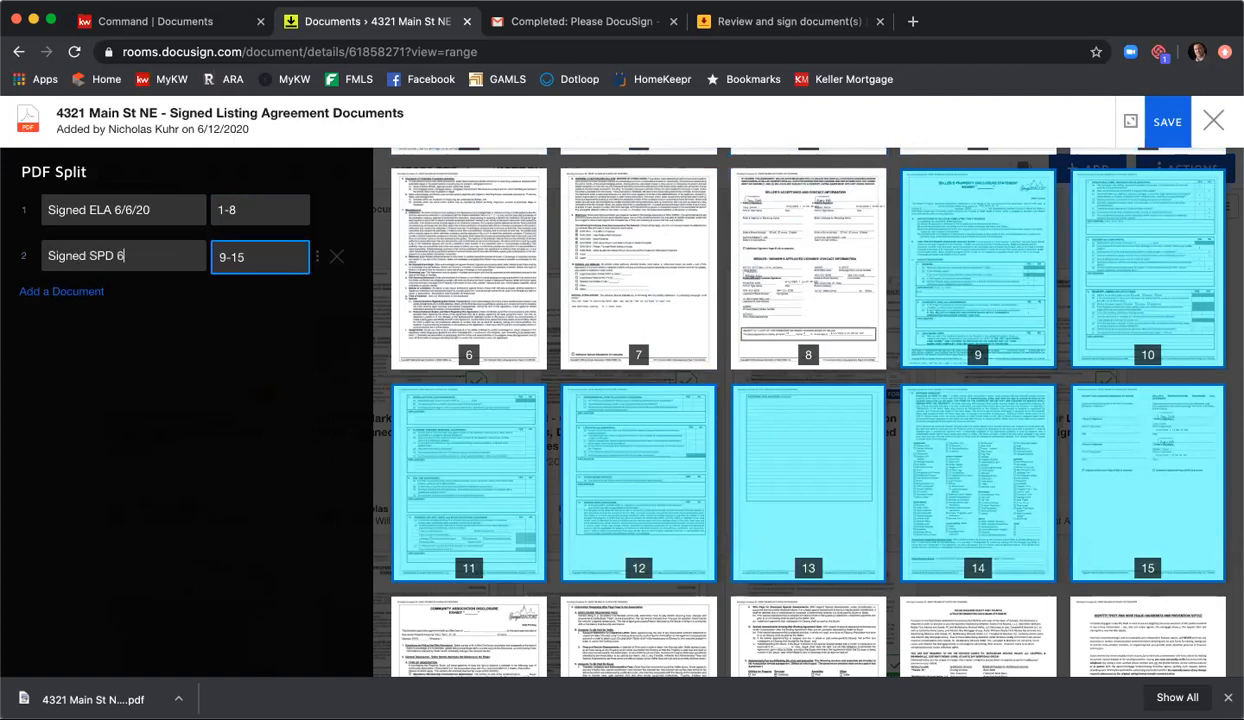
text(/6/23)
key(BackSpace)
text(/12/20)
Step: Correct the date in the first split document's name to 6/12/20
click(132, 210)
key(BackSpace)
text(12)
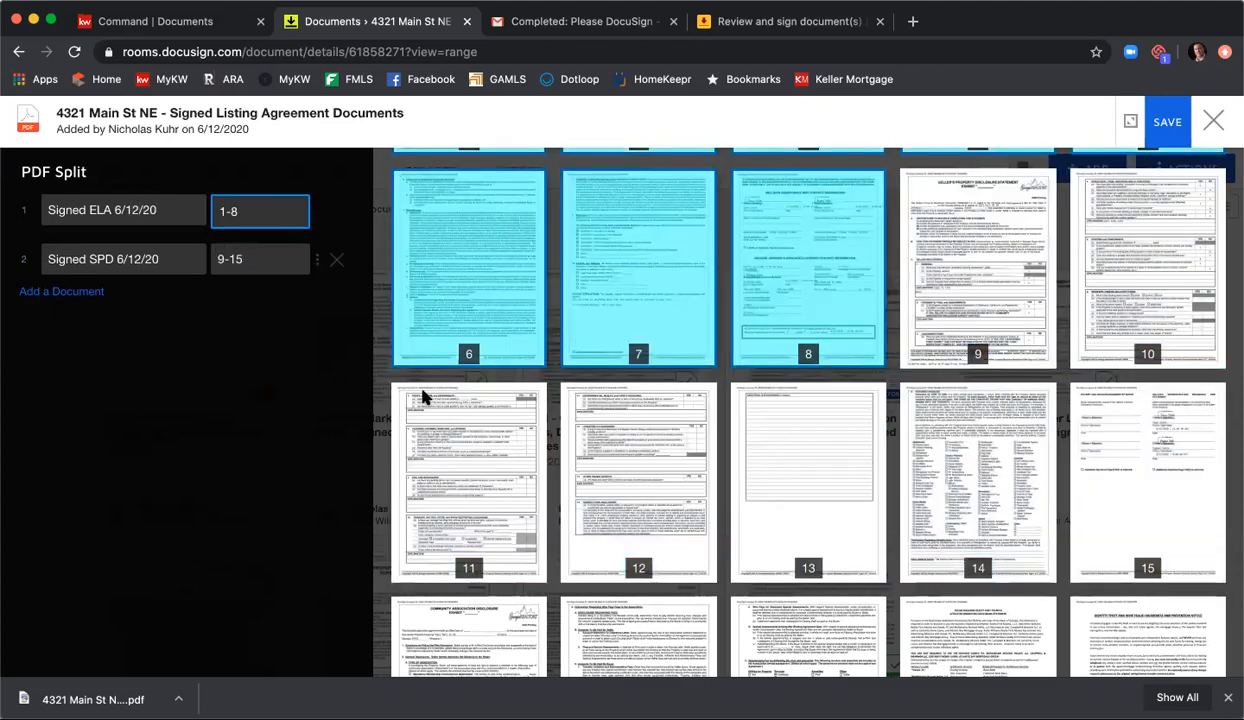
Step: Add a third split document covering pages 16-18, named "Signed CAD 6/12/20"
click(87, 292)
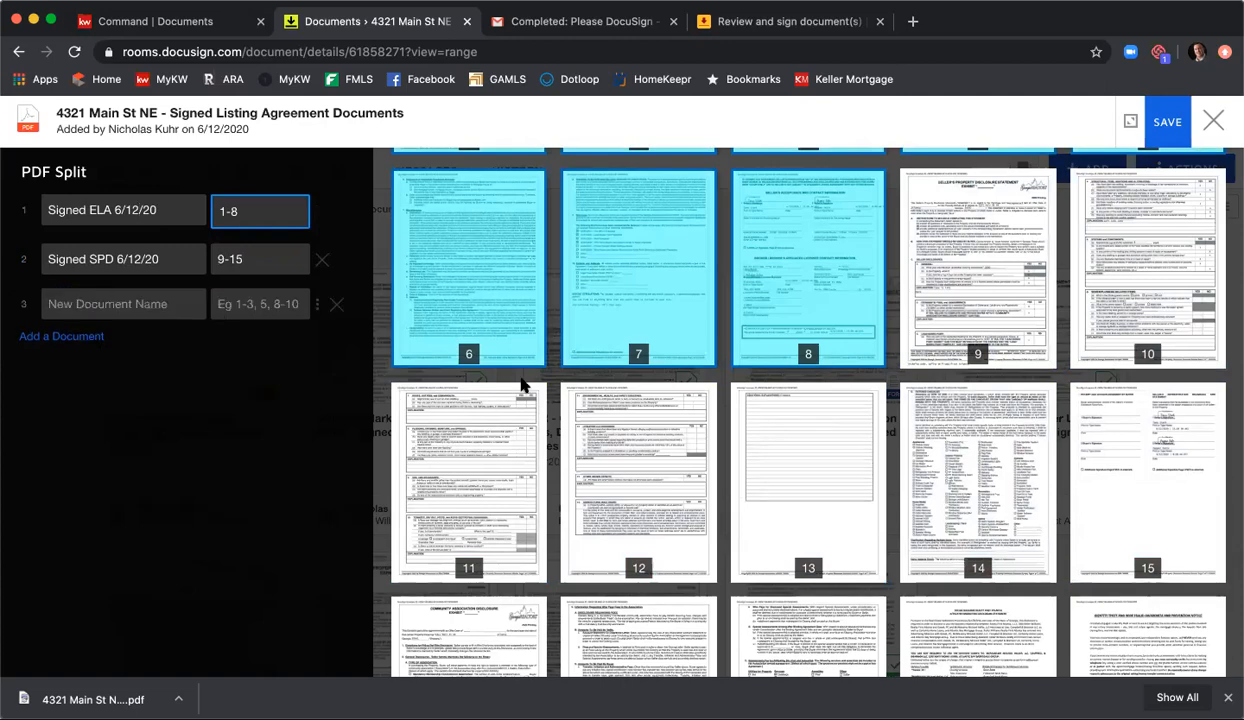
scroll(760, 405, down, 3)
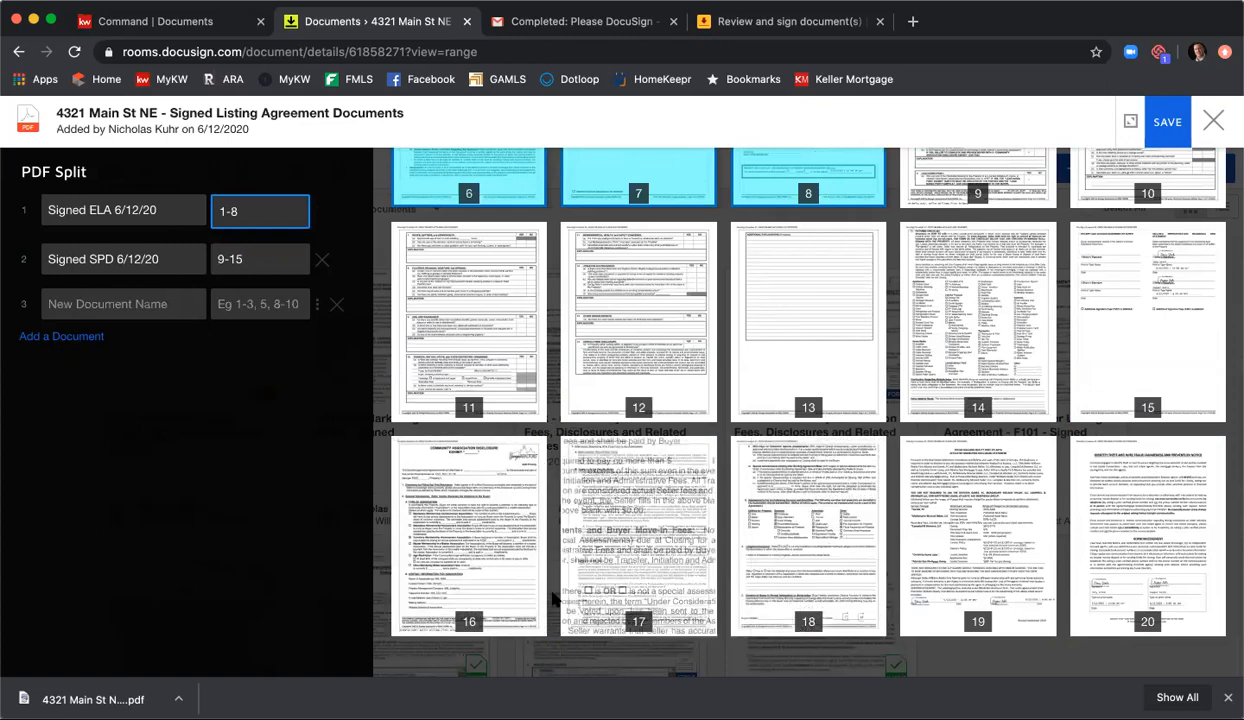
click(266, 302)
text(6-18)
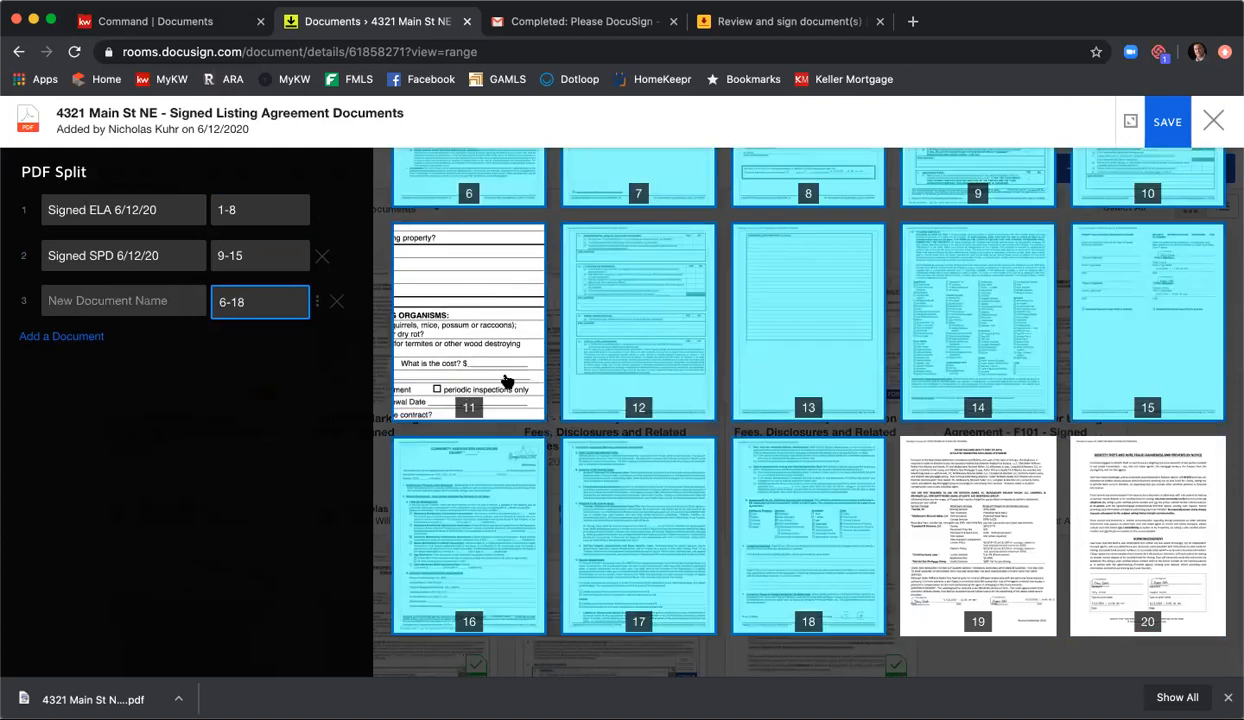
click(216, 303)
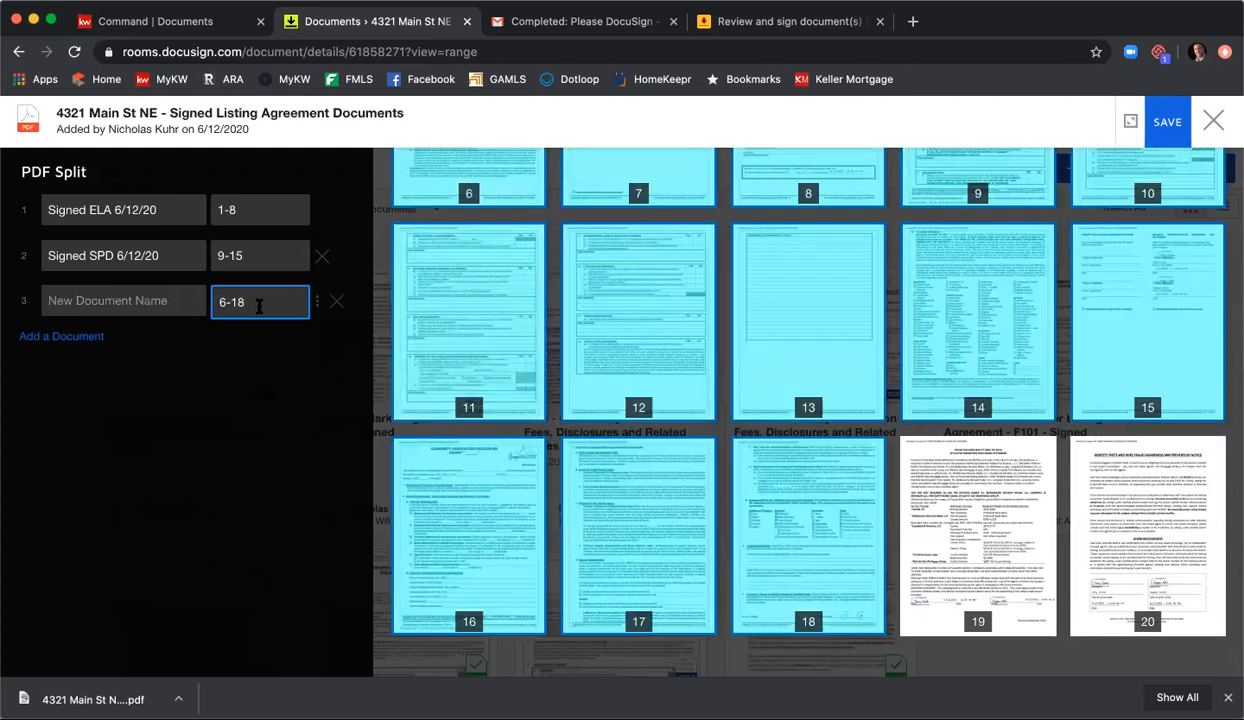
text(1)
click(148, 292)
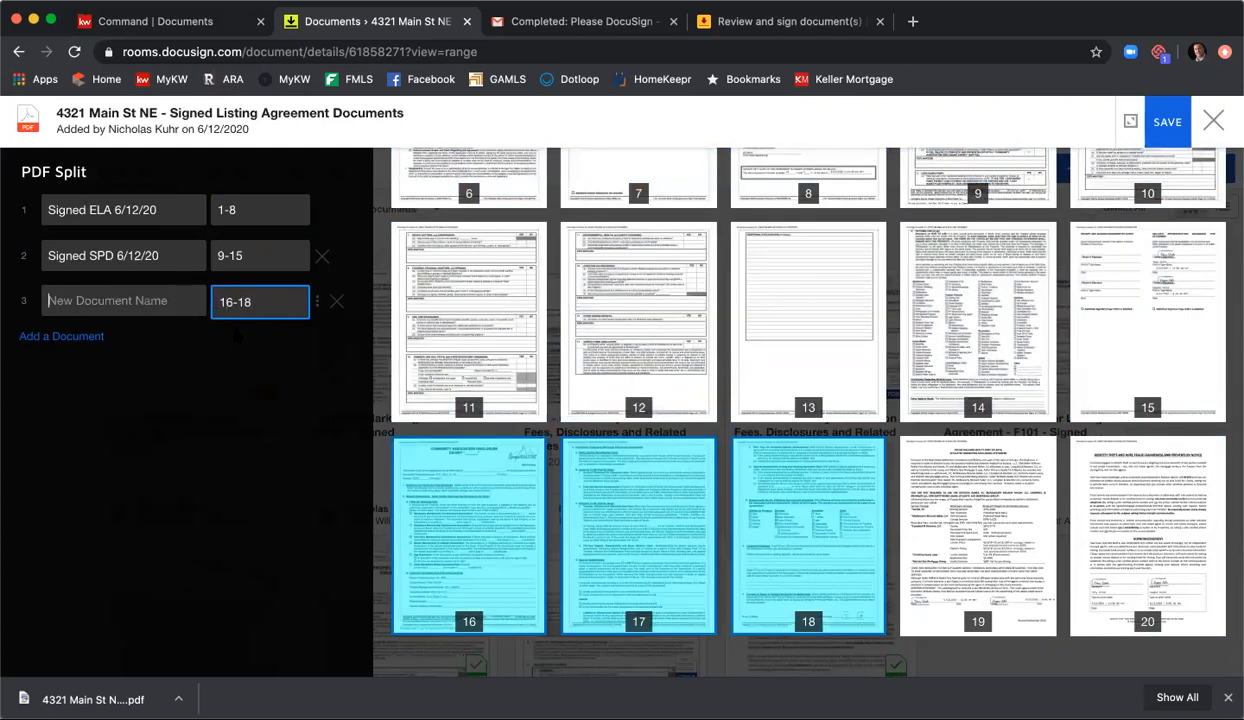
text(Signed CA)
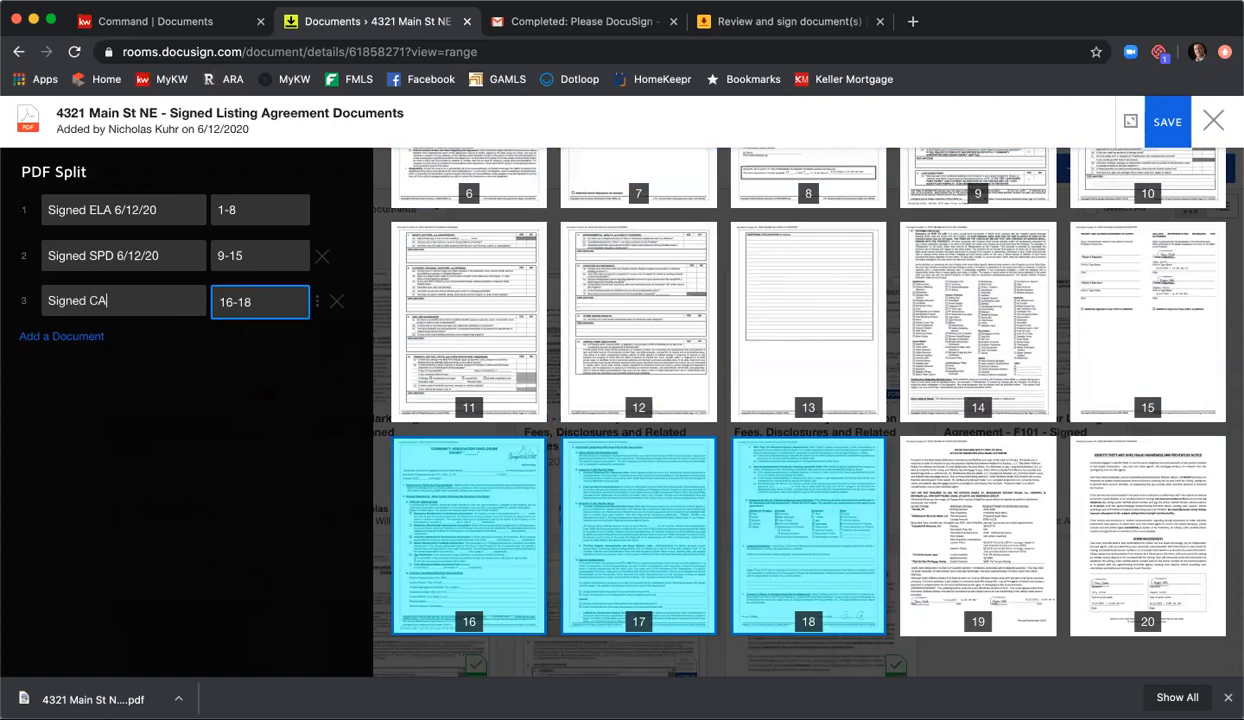
text(D 6//12/20)
Step: Add a fourth split document for page 19, named "Signed AMD"
click(94, 335)
click(252, 352)
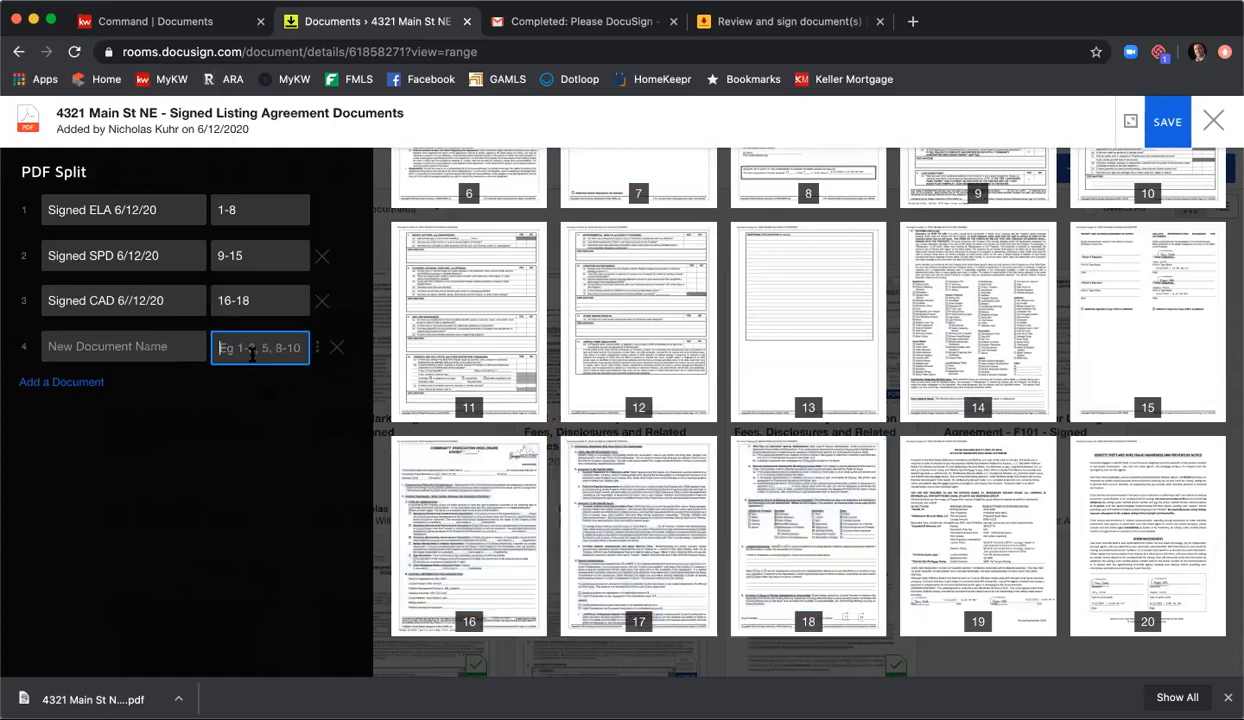
text(19)
click(130, 346)
text(Signed AMD)
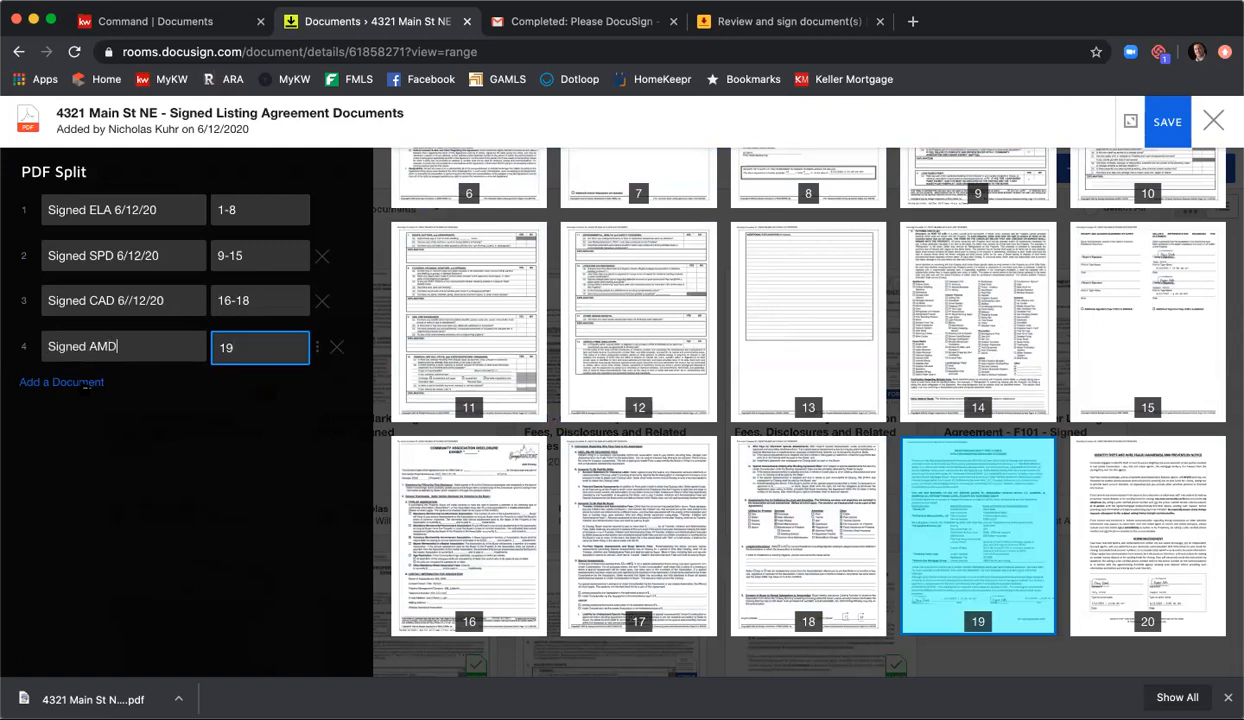
Step: Add a fifth split document for page 20, named "Signed WFPD 6/12/20"
click(86, 384)
click(224, 393)
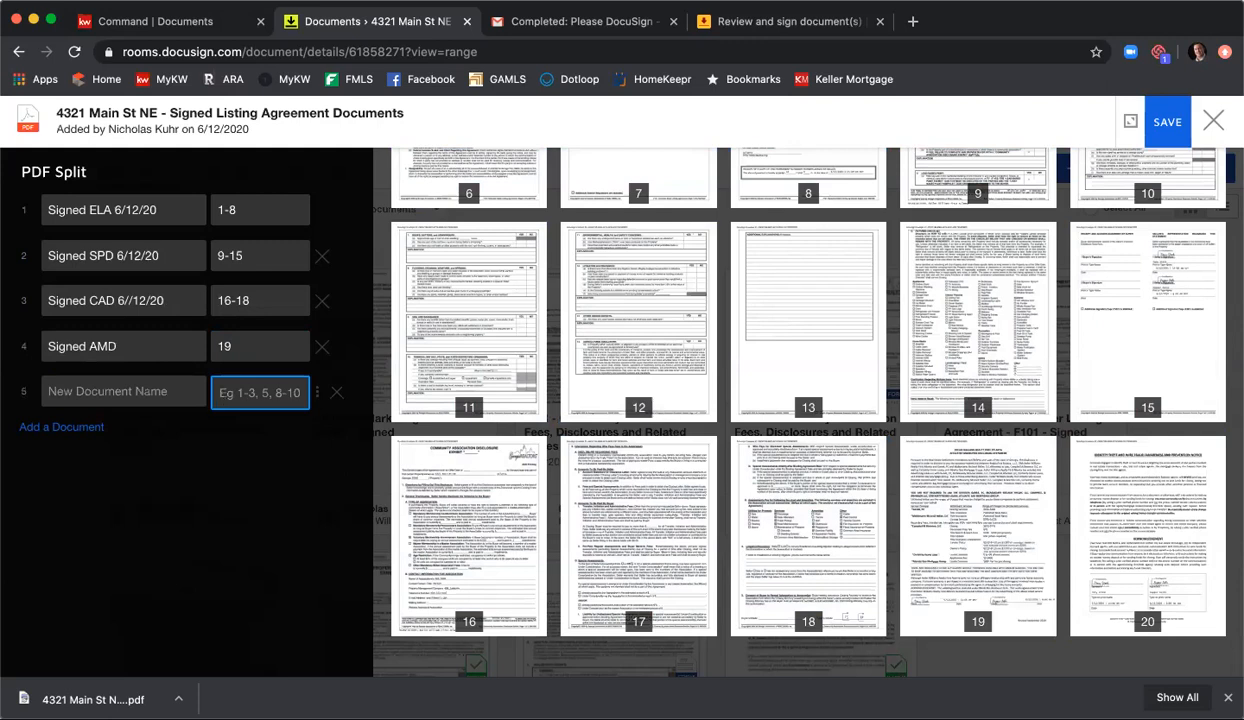
text(20)
click(141, 380)
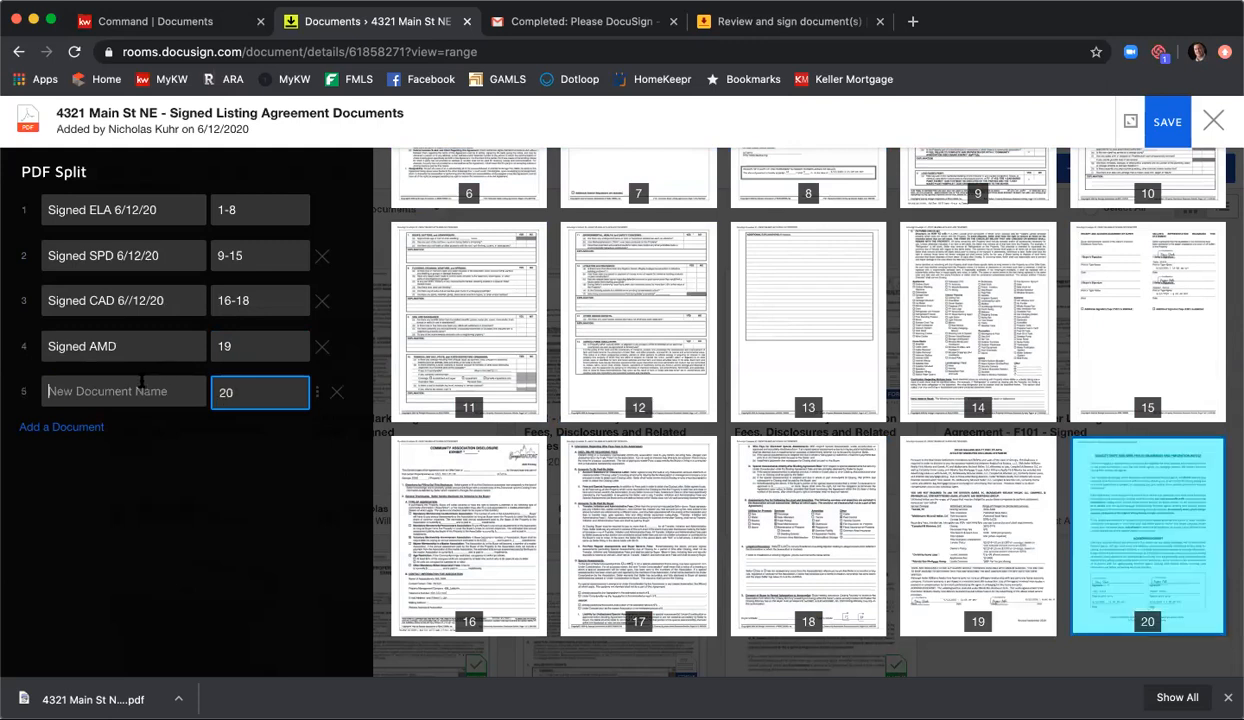
text(Signed WFPD 6/12/20)
Step: Append 6/12/20 to the Signed AMD document name and try to save the PDF split
click(138, 344)
text(6/12/20)
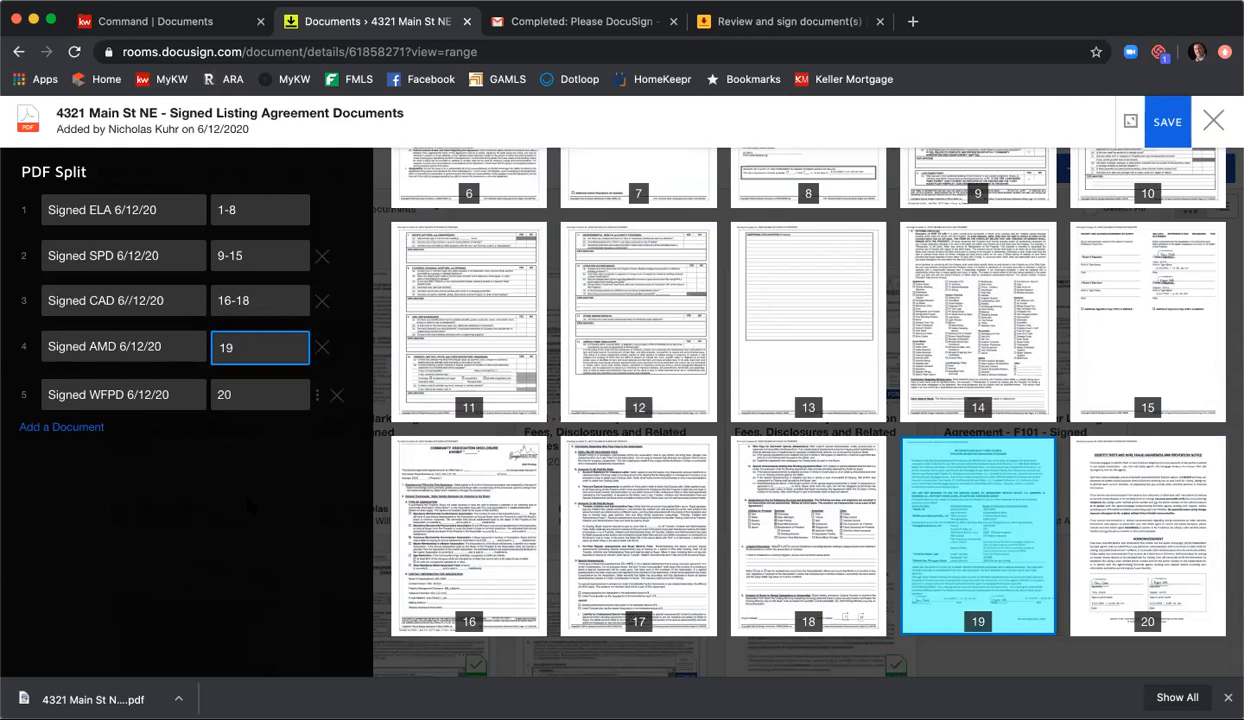
click(1169, 122)
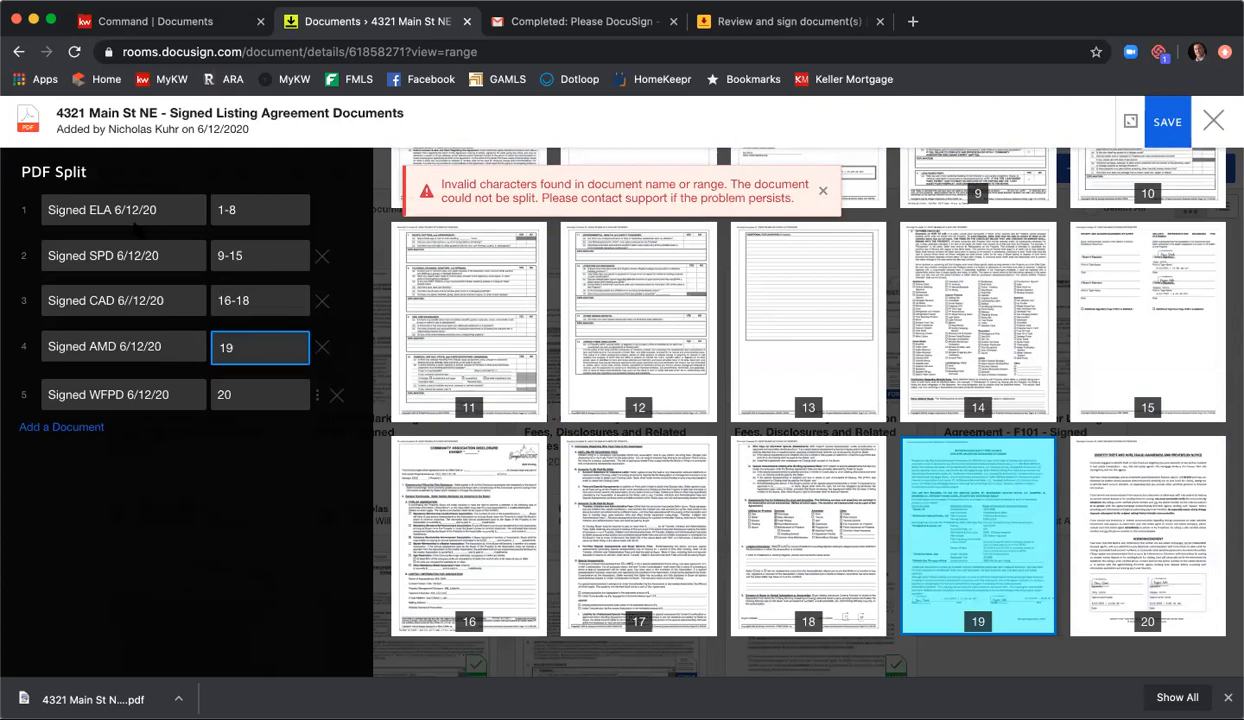
Step: Remove the date from the first split document's name, leaving "Signed ELA"
drag(121, 209, 46, 209)
drag(170, 209, 111, 209)
key(BackSpace)
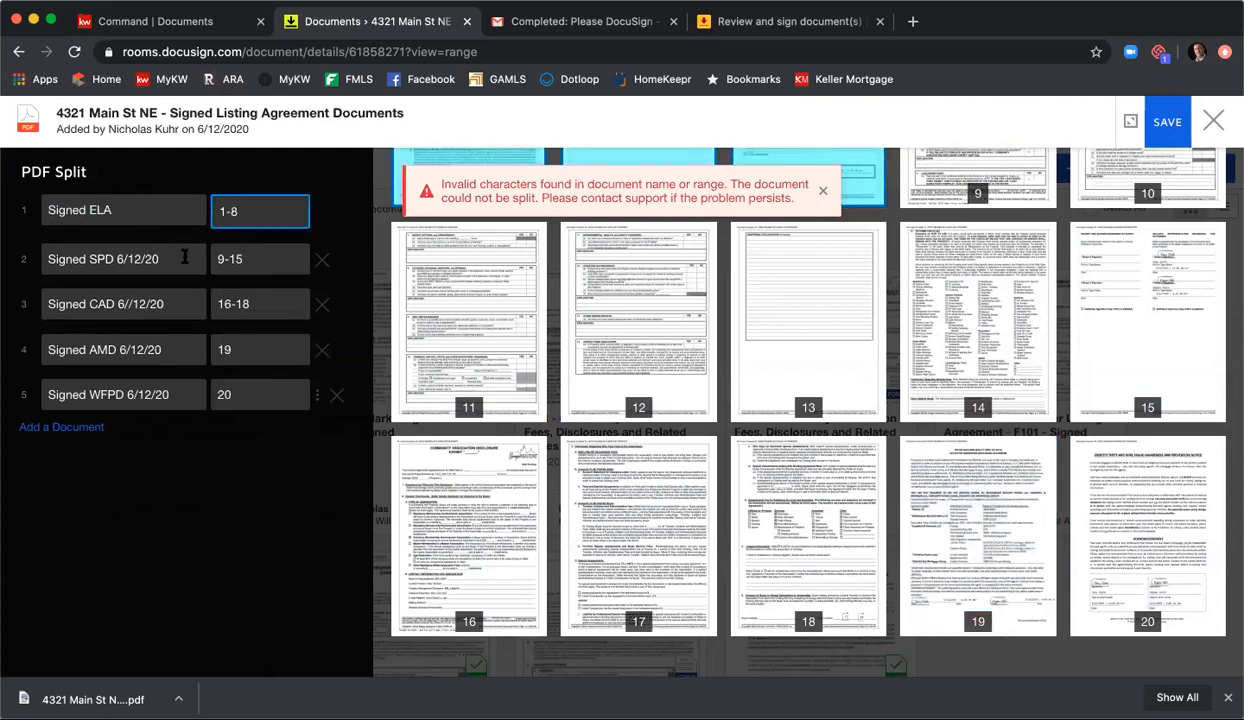
Step: Remove the date from the second and third split documents' names, leaving "Signed SPD" and "Signed CAD"
drag(170, 257, 116, 257)
key(BackSpace)
click(167, 300)
drag(165, 300, 118, 300)
key(BackSpace)
Step: Shorten the fourth and fifth split documents' names to "Signed AMD" and "Signed WFPD", and save the PDF split
click(175, 347)
drag(170, 349, 116, 349)
key(BackSpace)
click(168, 392)
drag(168, 392, 134, 392)
key(BackSpace)
key(BackSpace)
key(BackSpace)
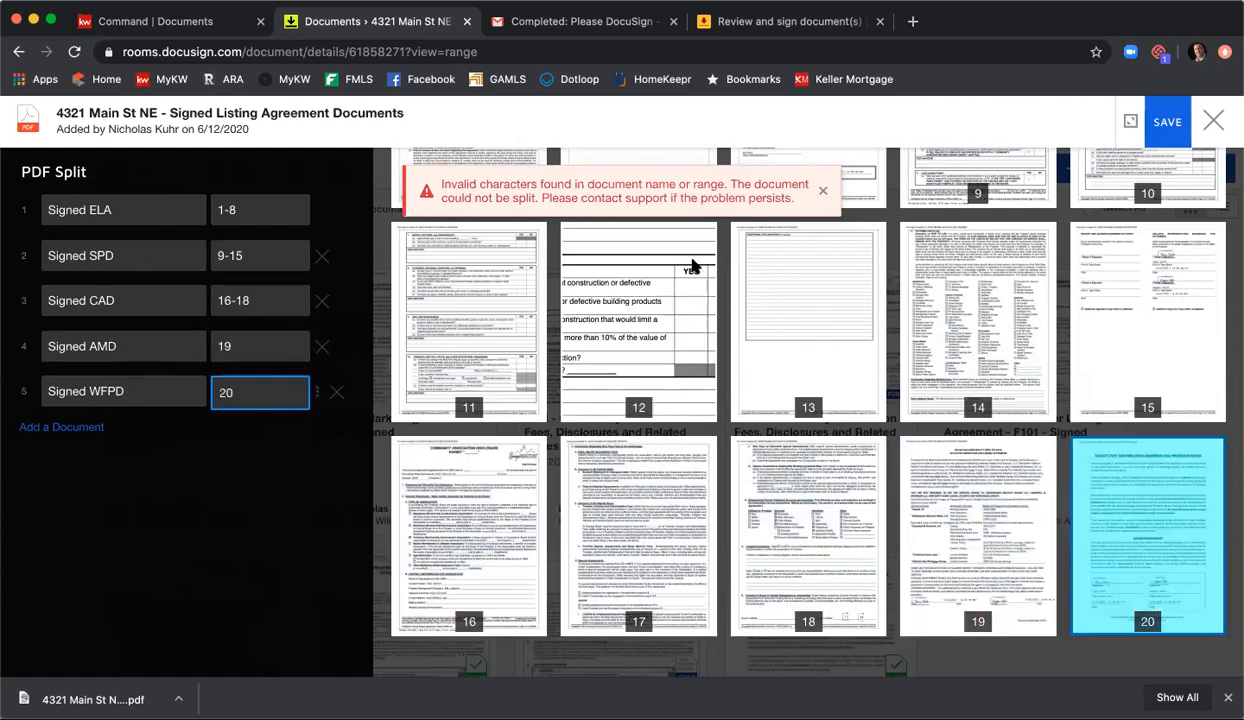
click(1170, 125)
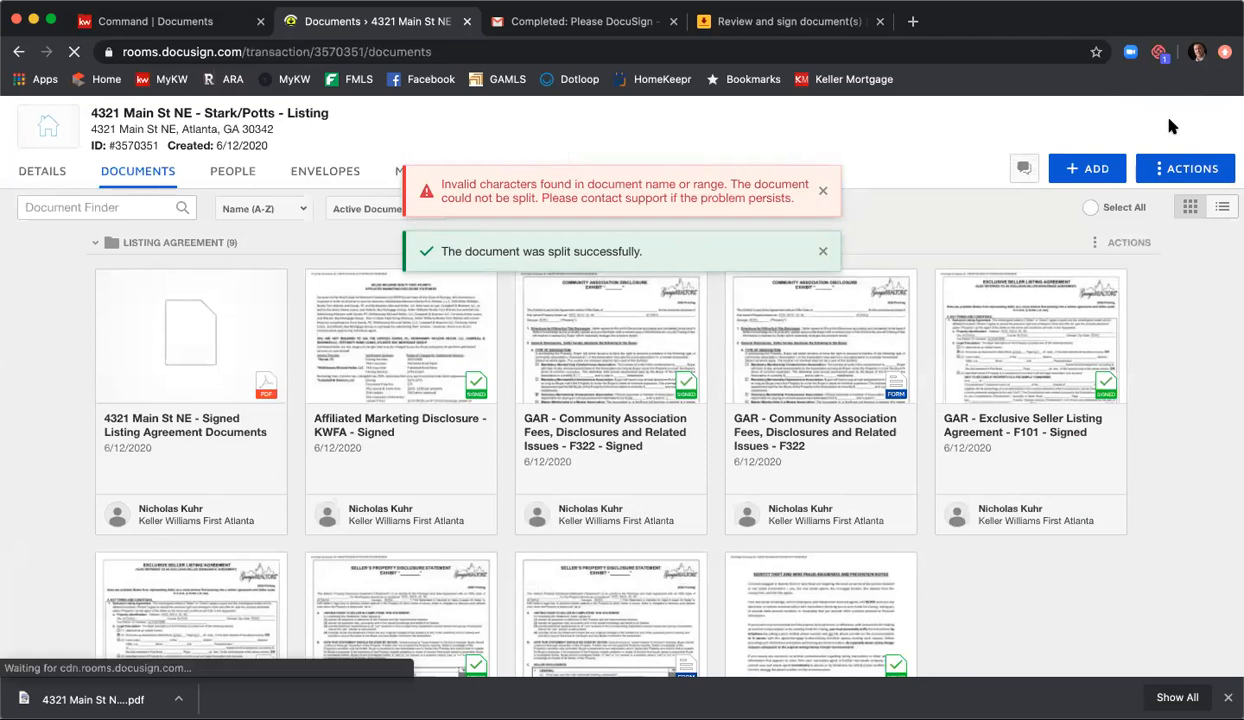
Step: Examine the Listing Agreement and Room Docs folders in the room to check the newly split signed documents
scroll(1166, 125, down, 1)
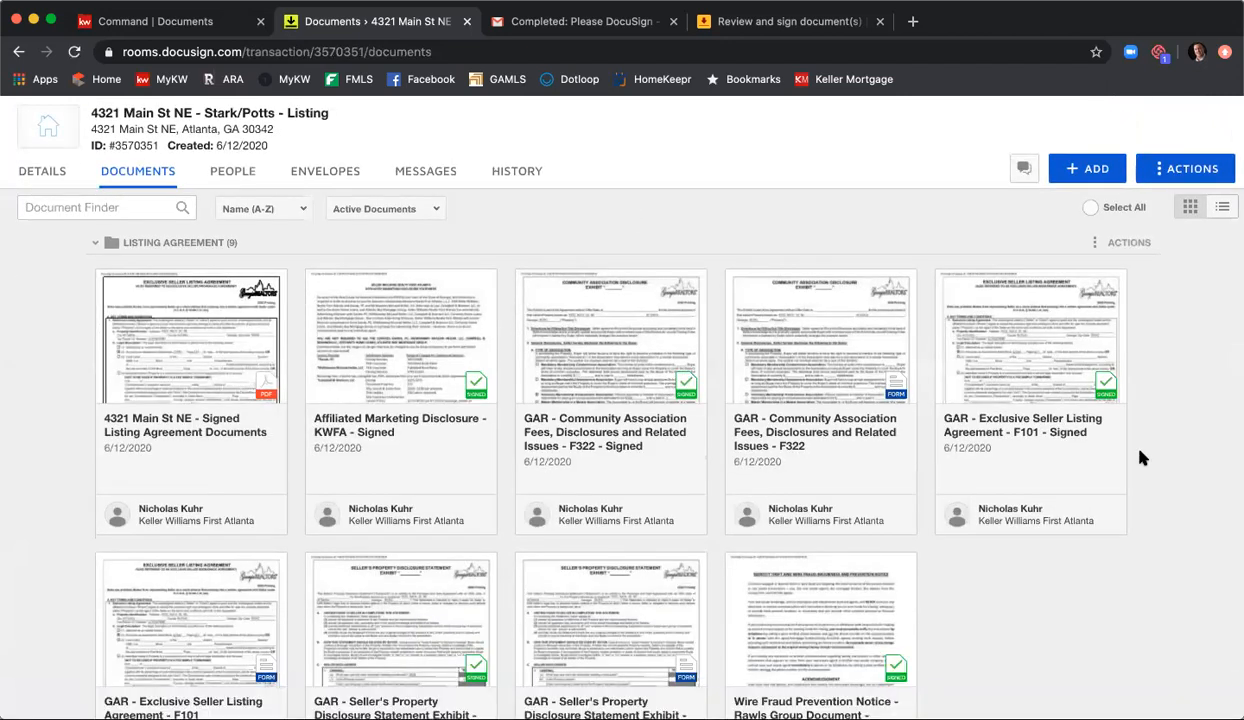
scroll(1140, 458, down, 5)
scroll(1143, 460, down, 6)
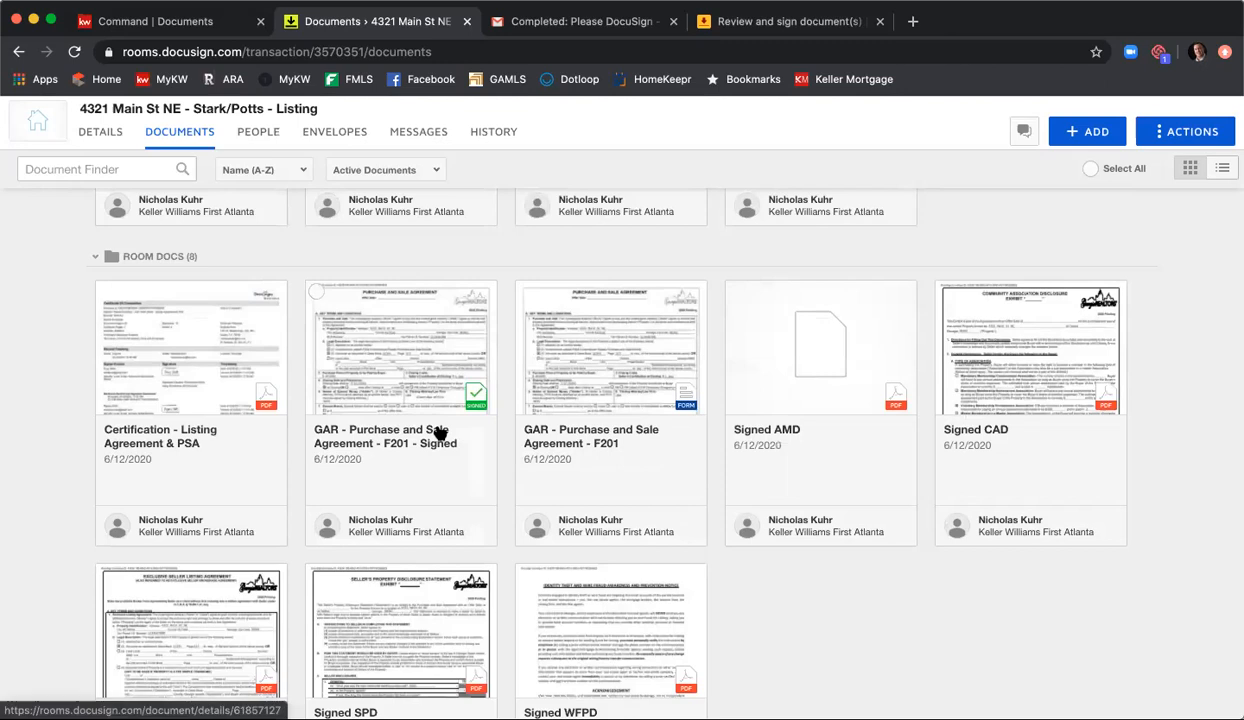
scroll(238, 378, down, 3)
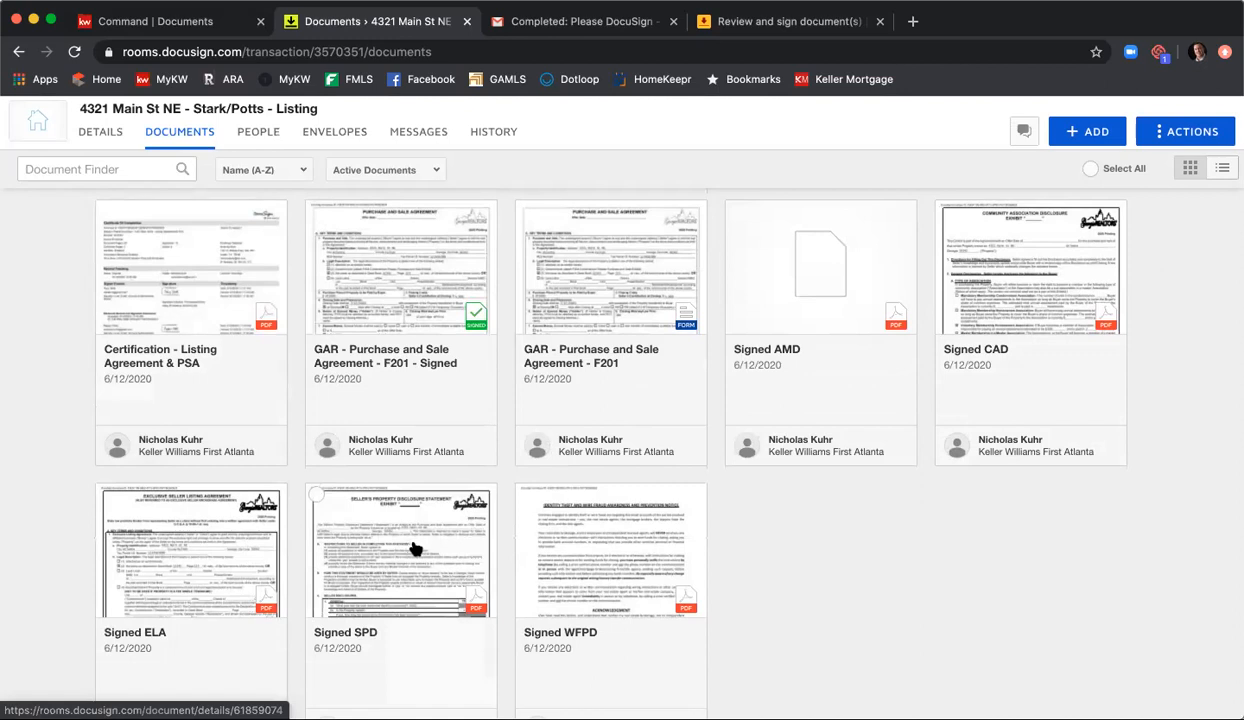
scroll(565, 540, down, 1)
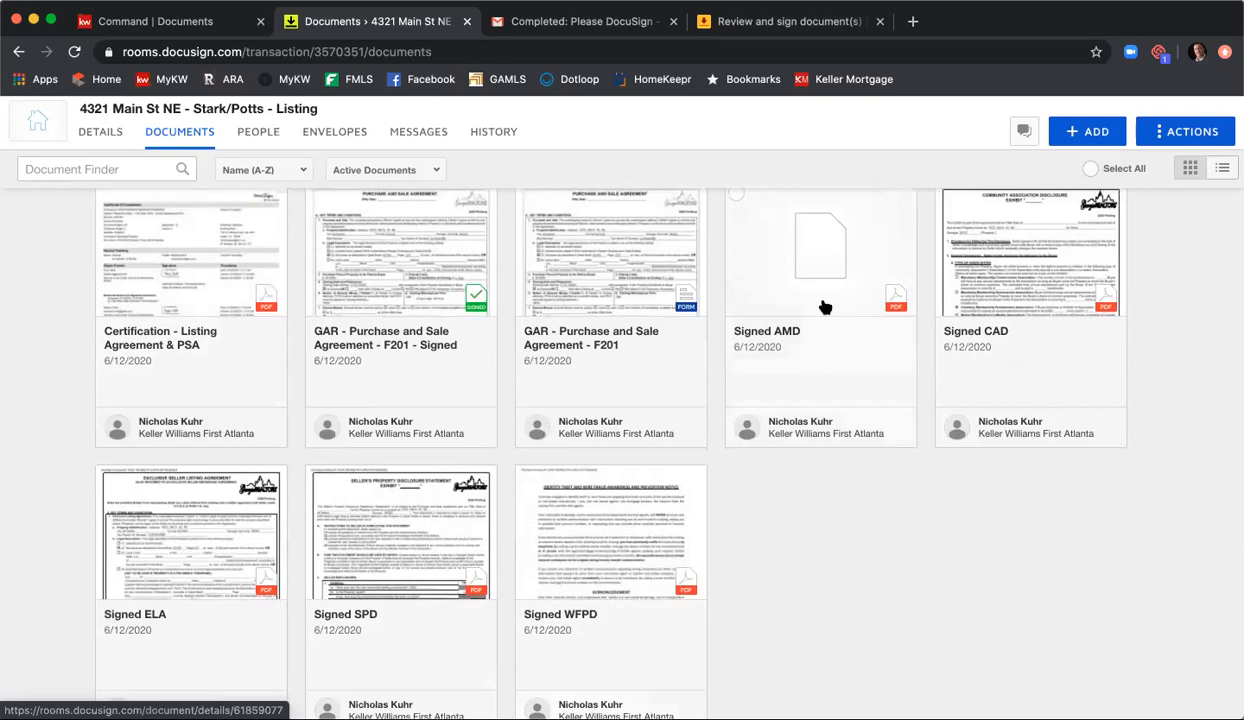
scroll(940, 545, down, 3)
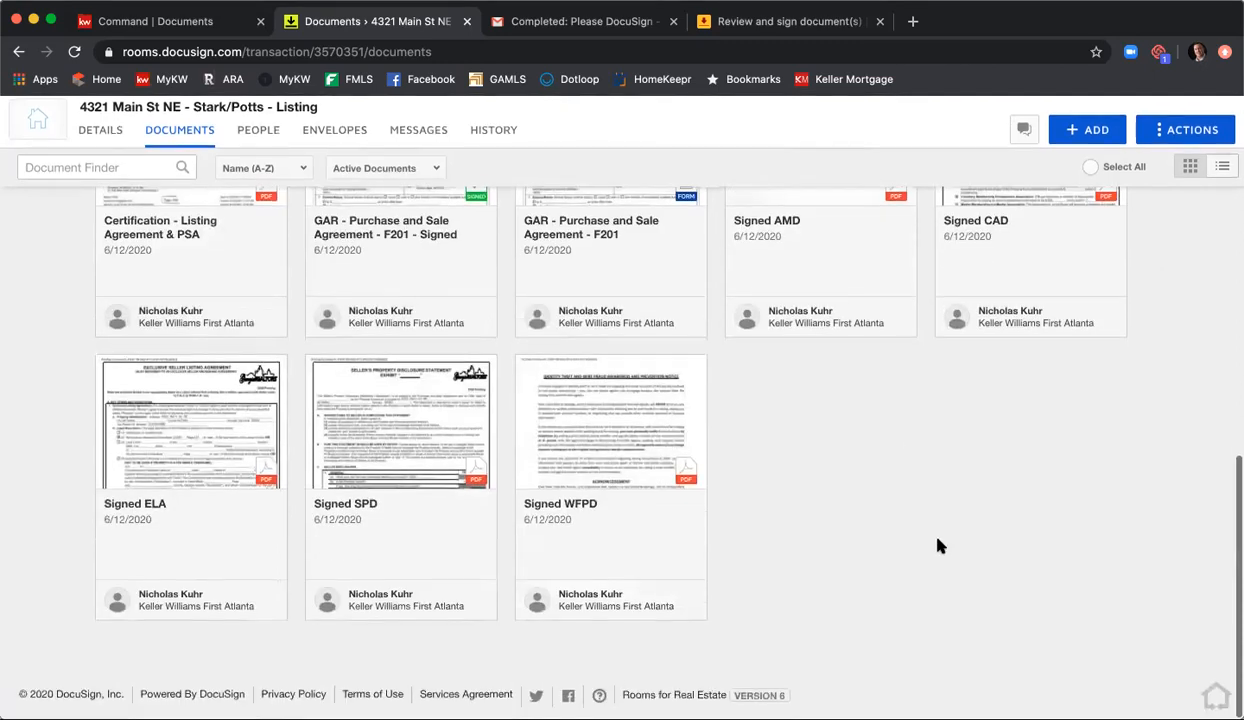
scroll(940, 545, up, 2)
scroll(940, 545, up, 2)
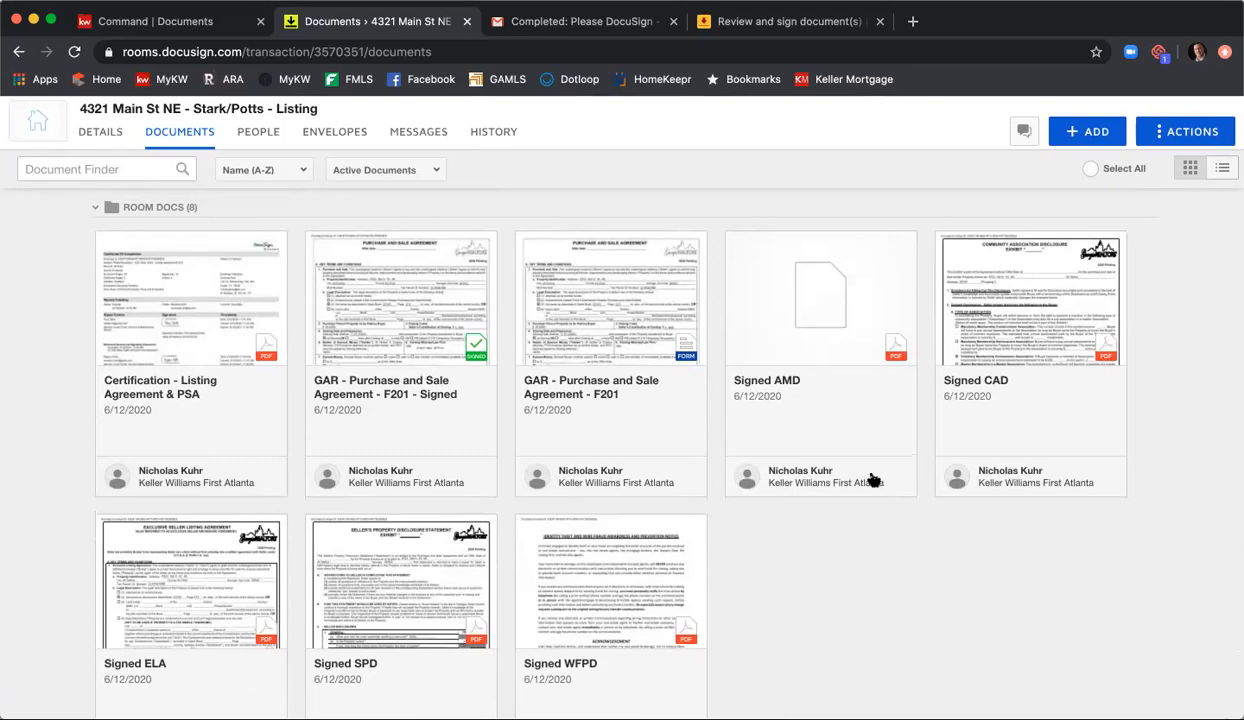
scroll(868, 513, up, 3)
scroll(871, 516, up, 7)
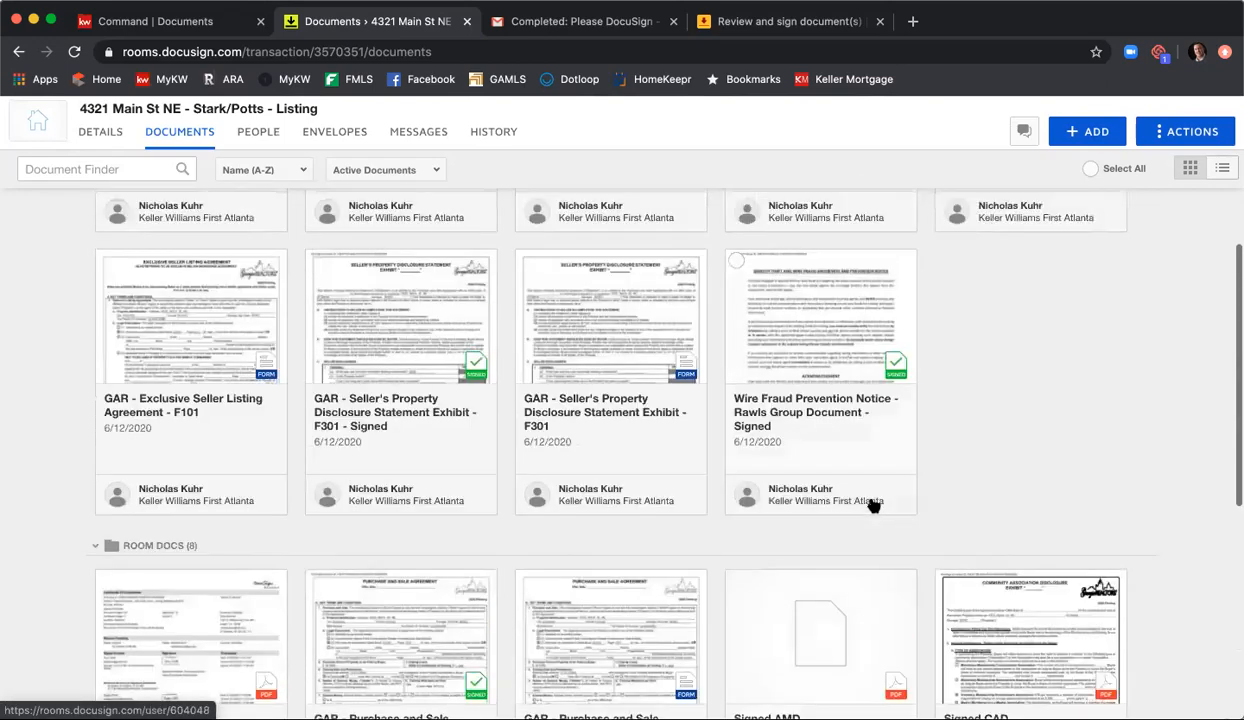
scroll(880, 508, up, 3)
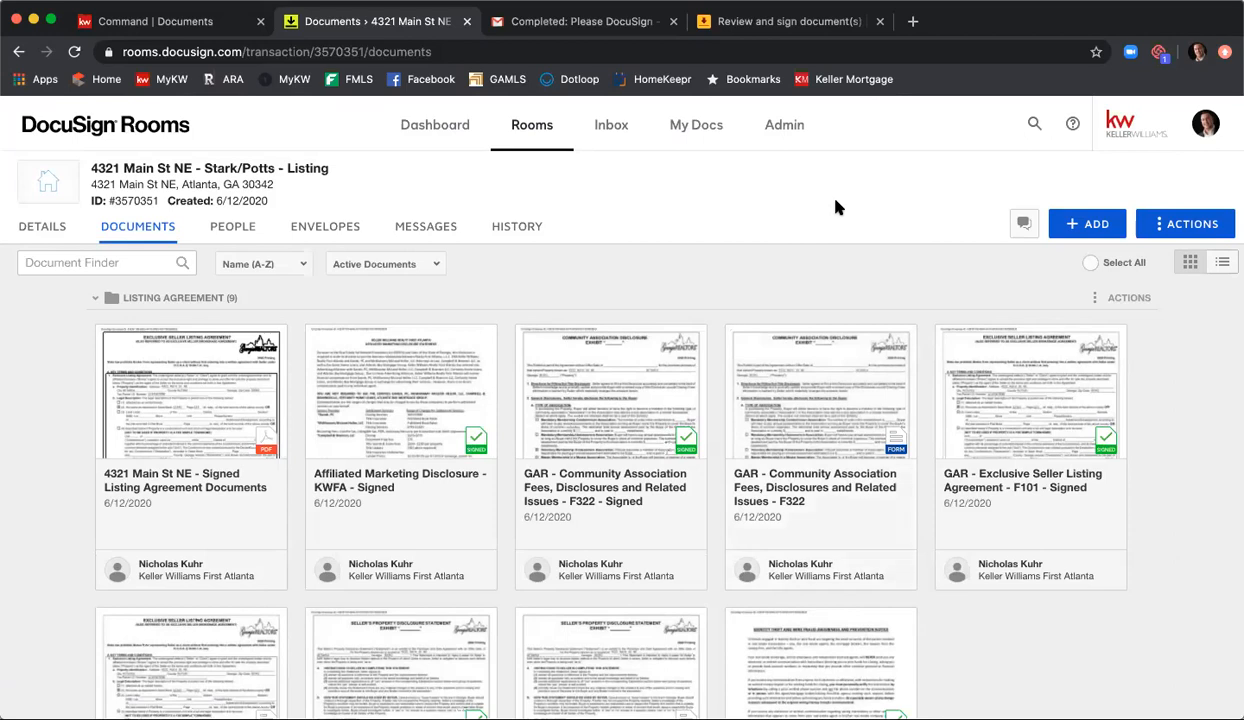
Step: Open the Rooms preferences, choose Eastern as the profile's time zone, and save the changes
click(1215, 132)
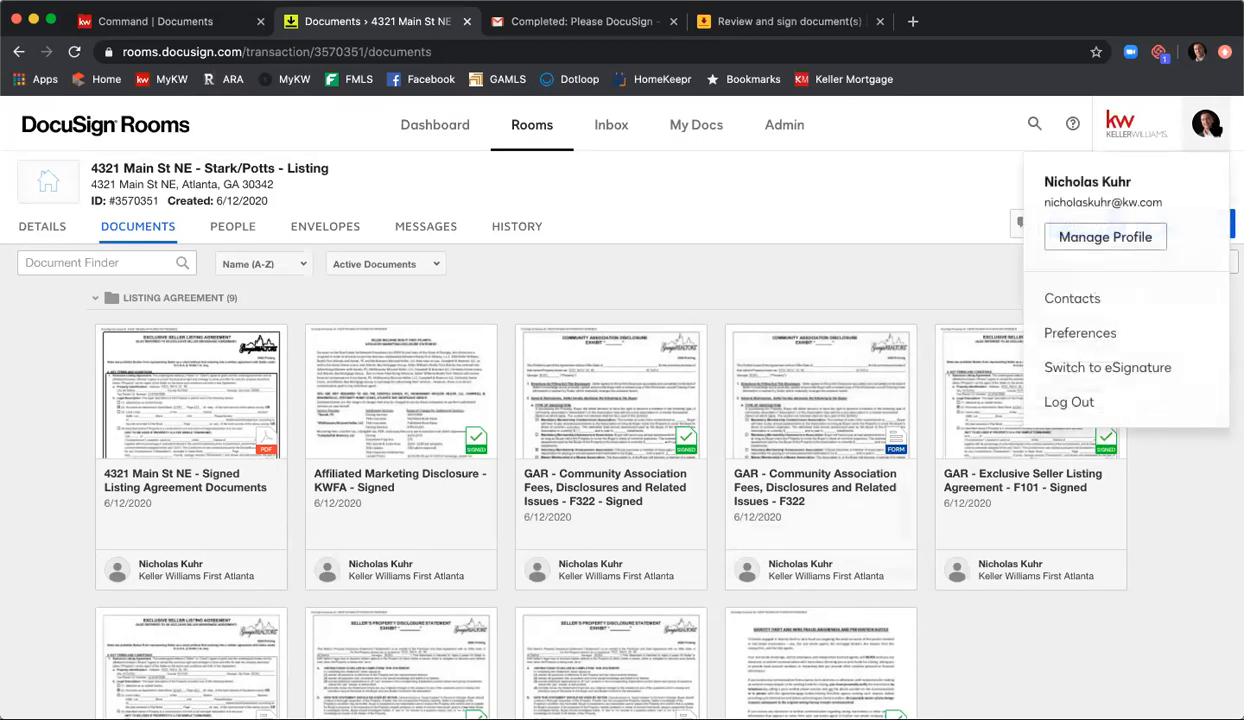
click(1100, 334)
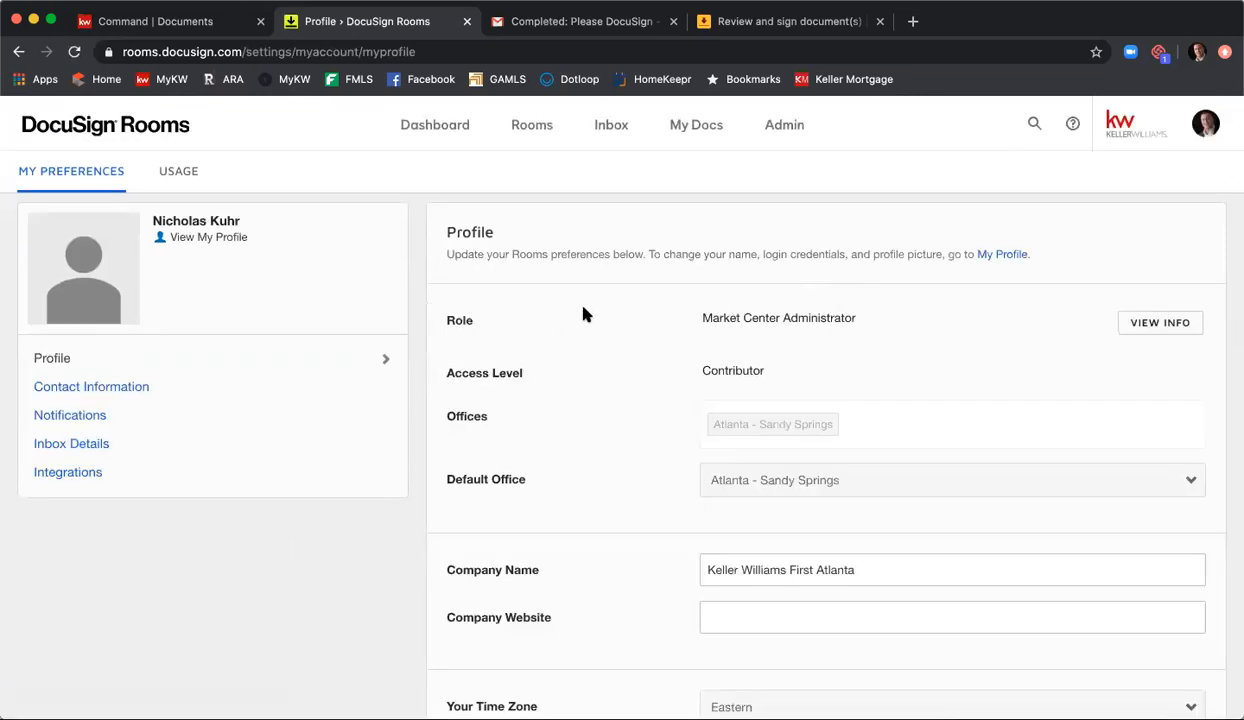
scroll(584, 314, down, 3)
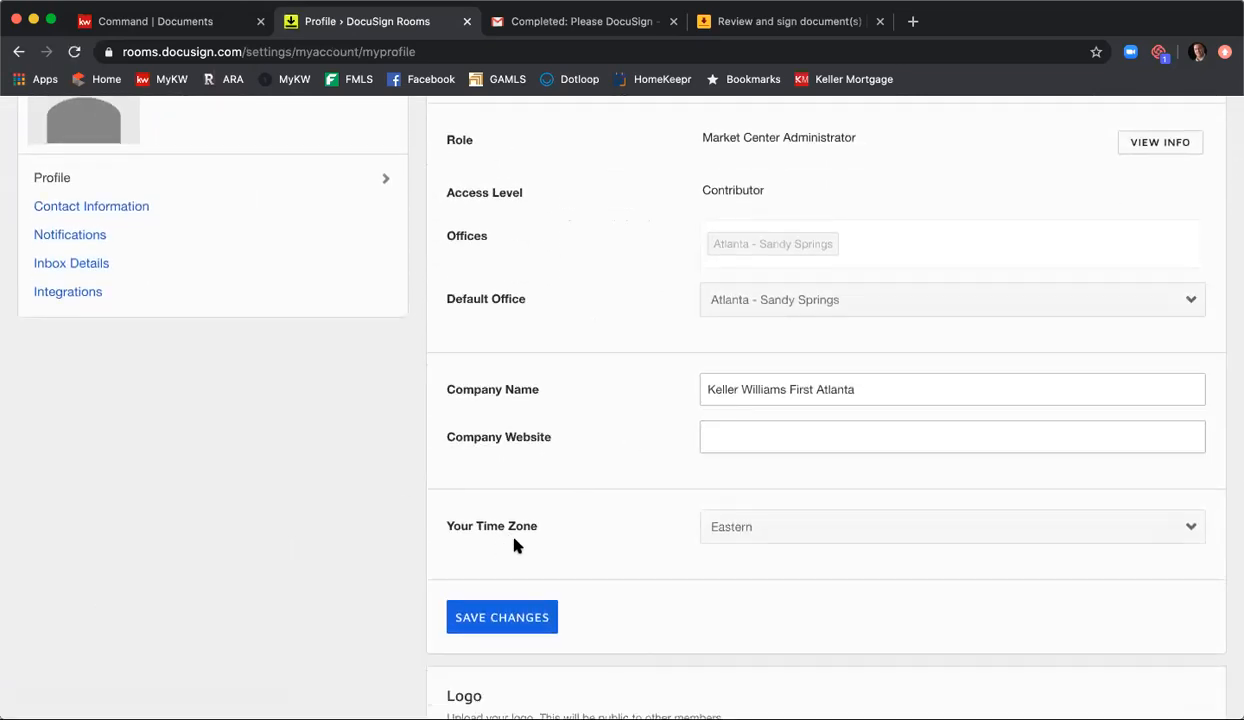
click(730, 527)
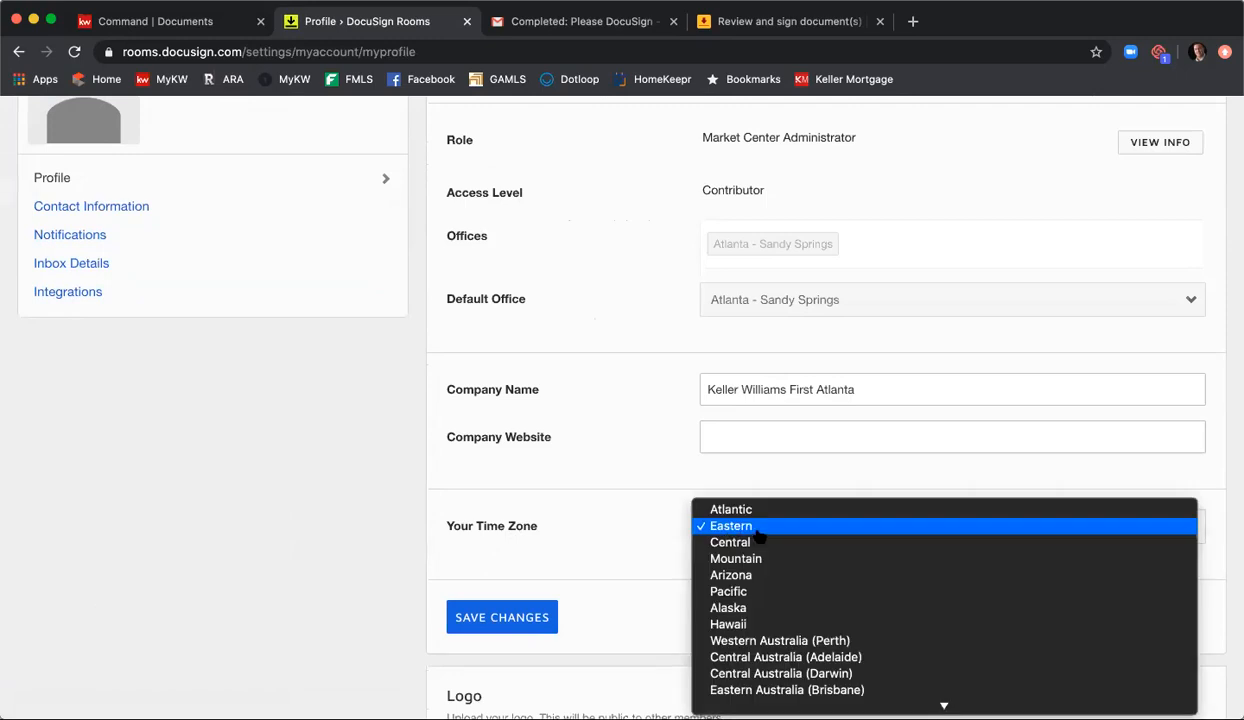
click(758, 537)
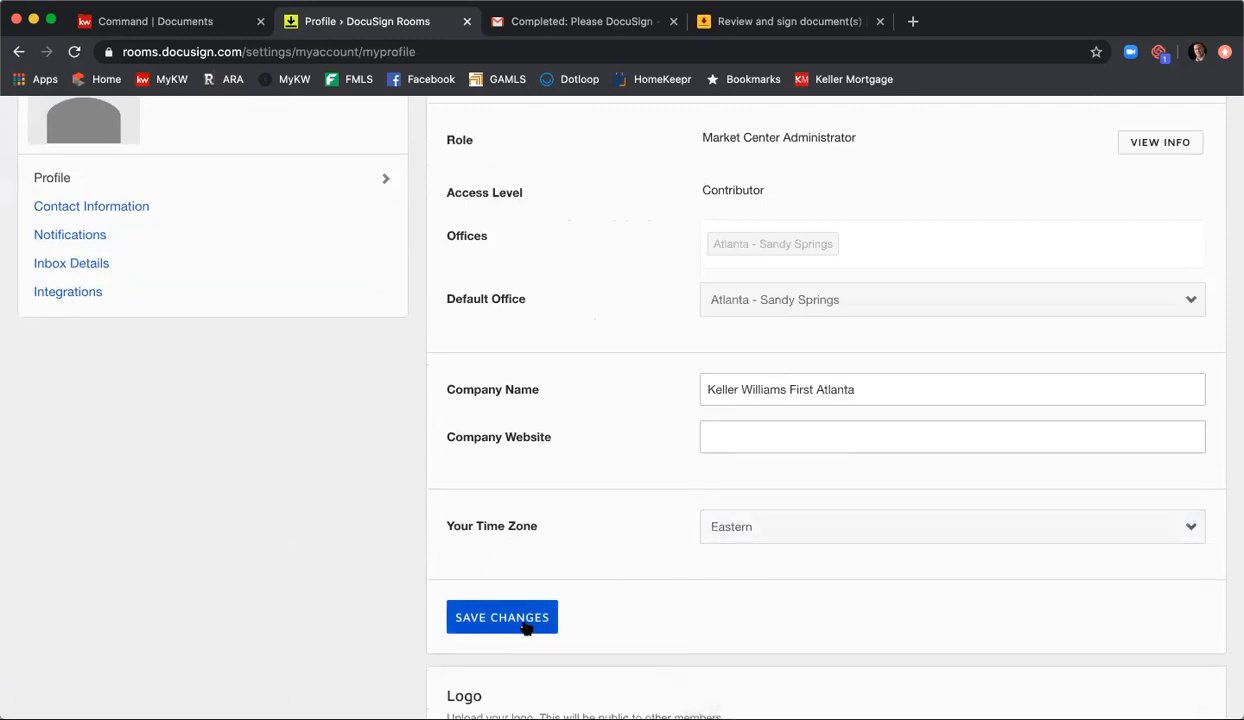
click(527, 620)
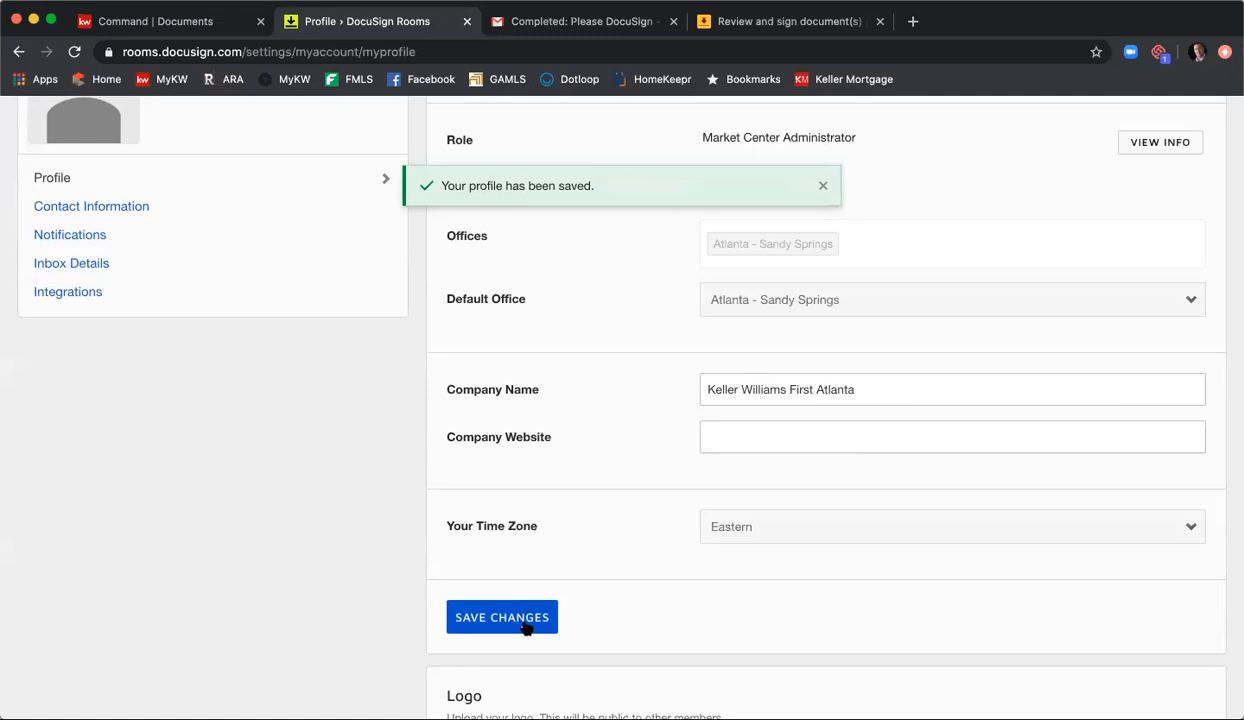
Step: Open the DocuSign account's profile management page and reload it so that it displays
scroll(590, 525, up, 4)
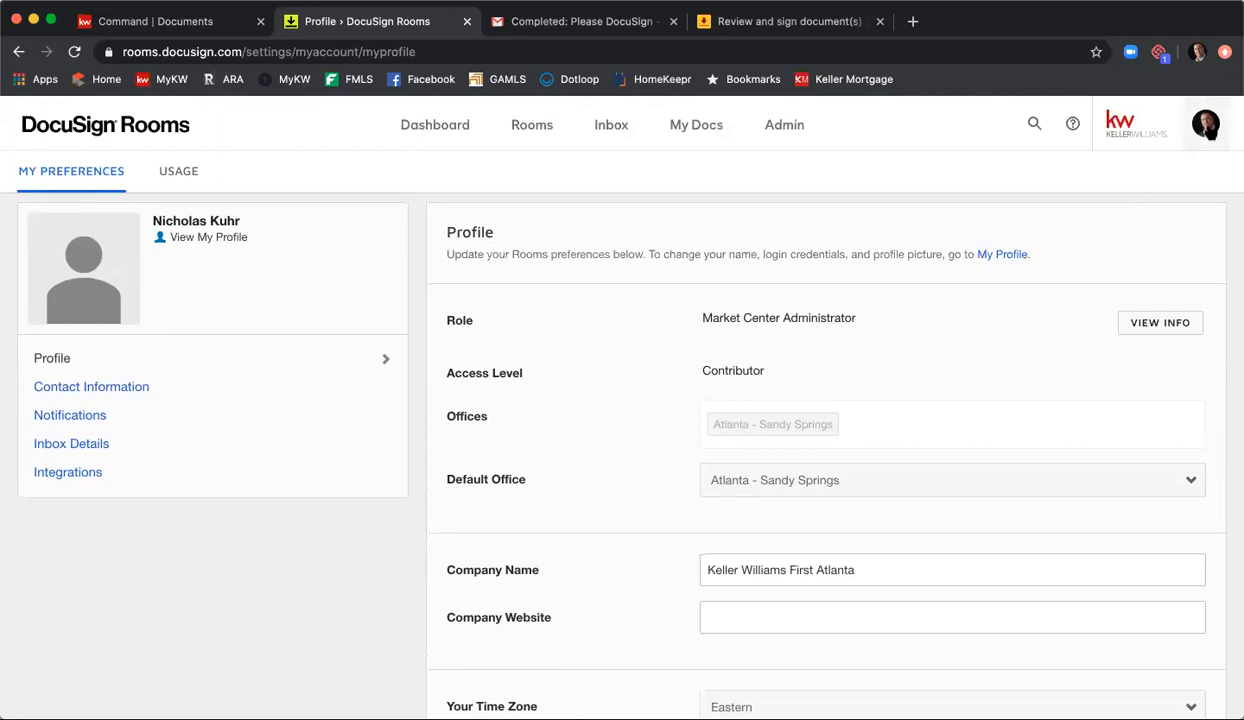
click(1209, 132)
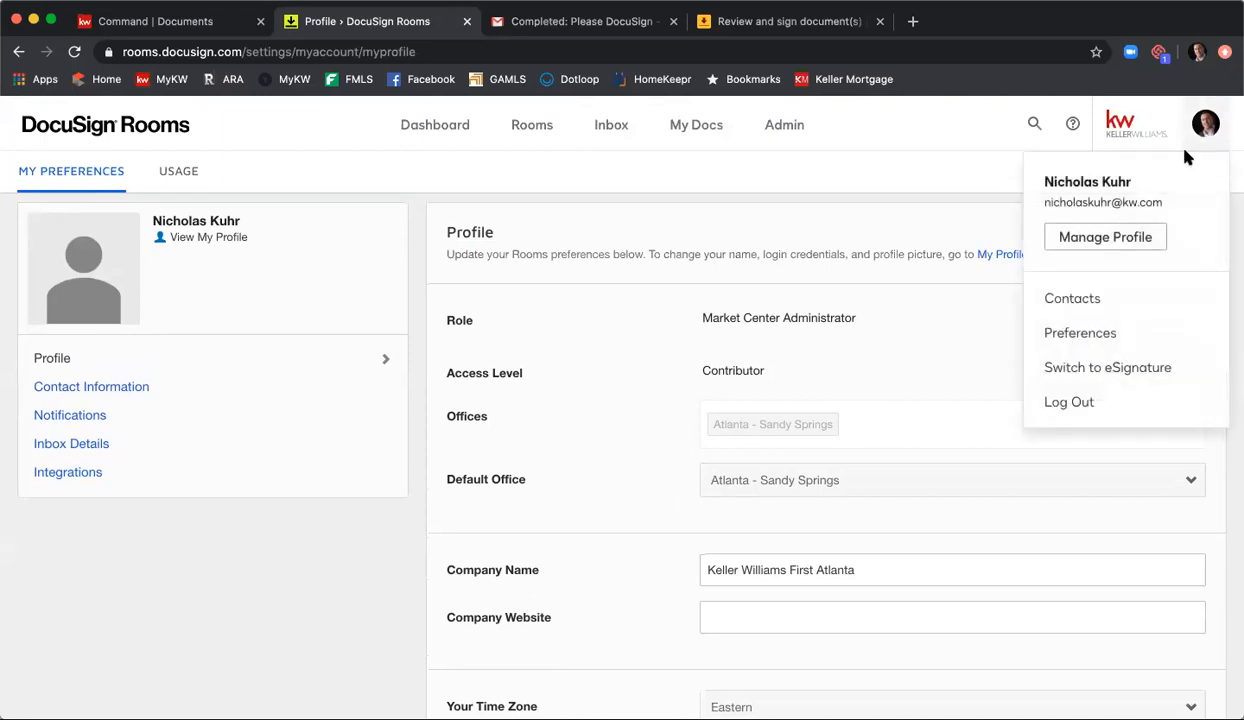
click(1106, 237)
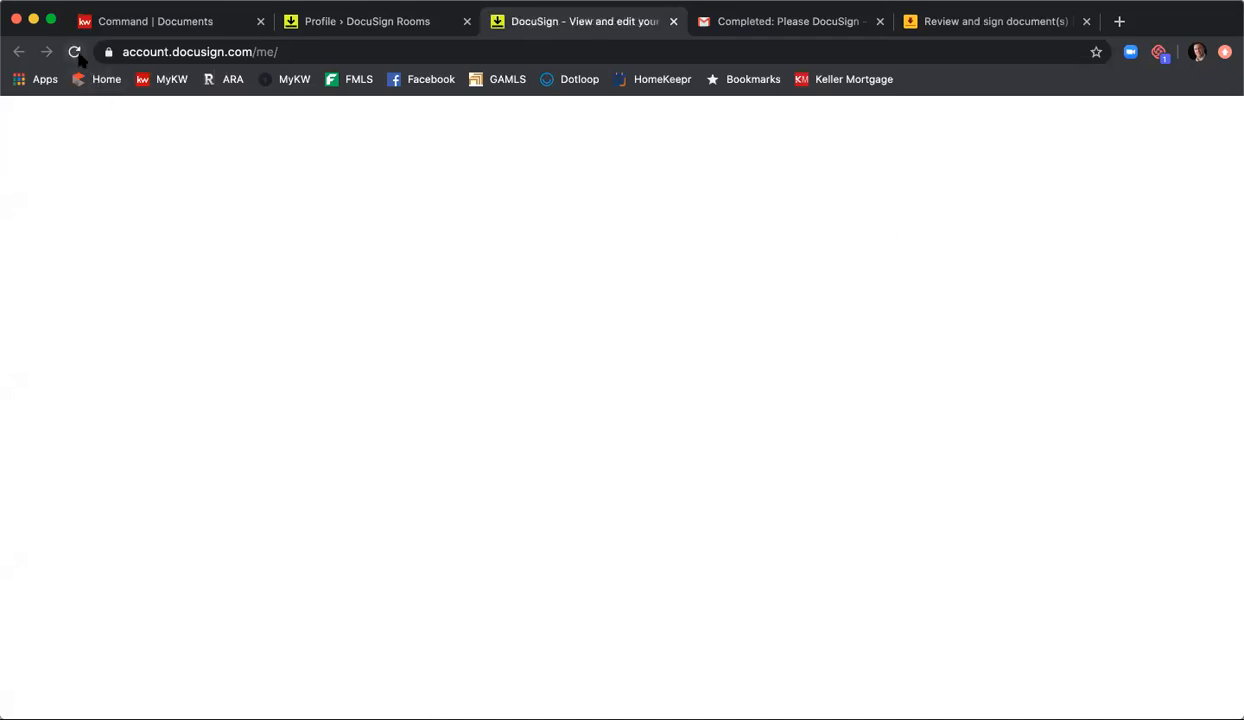
click(74, 52)
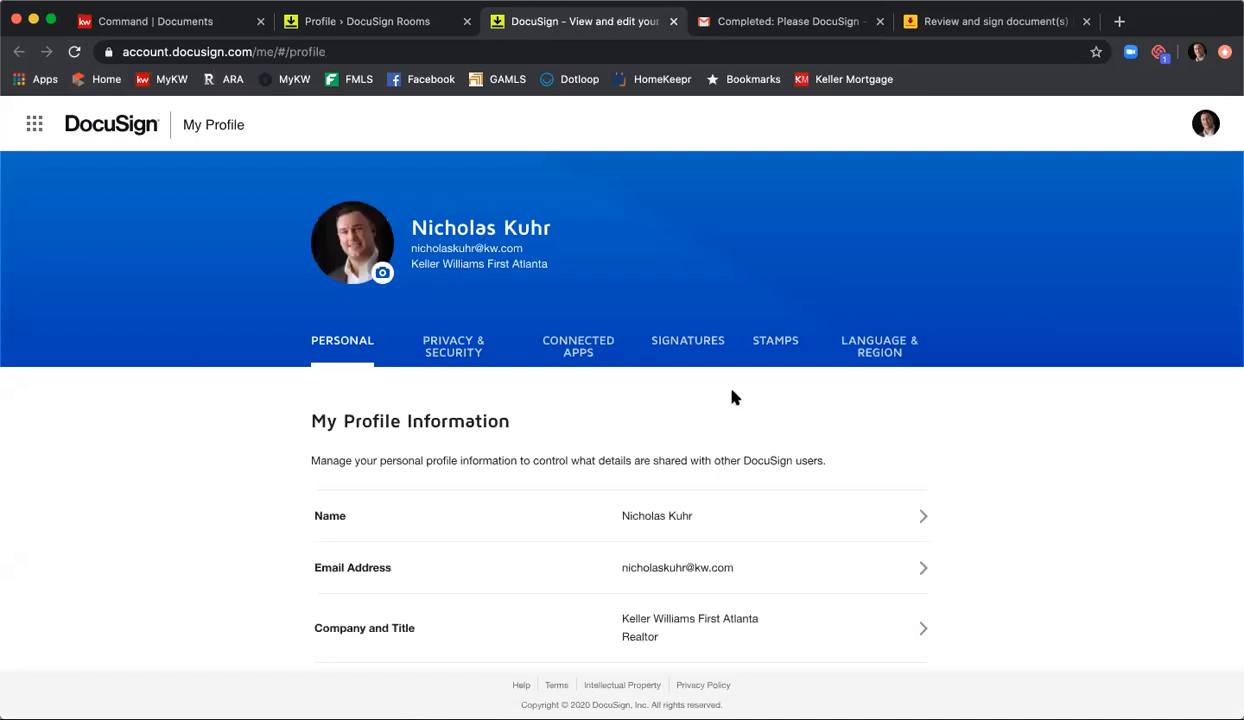
Step: Select (UTC-05:00) Eastern Time (US & Canada) as the default timezone in the account's regional settings, and close the profile page
click(880, 352)
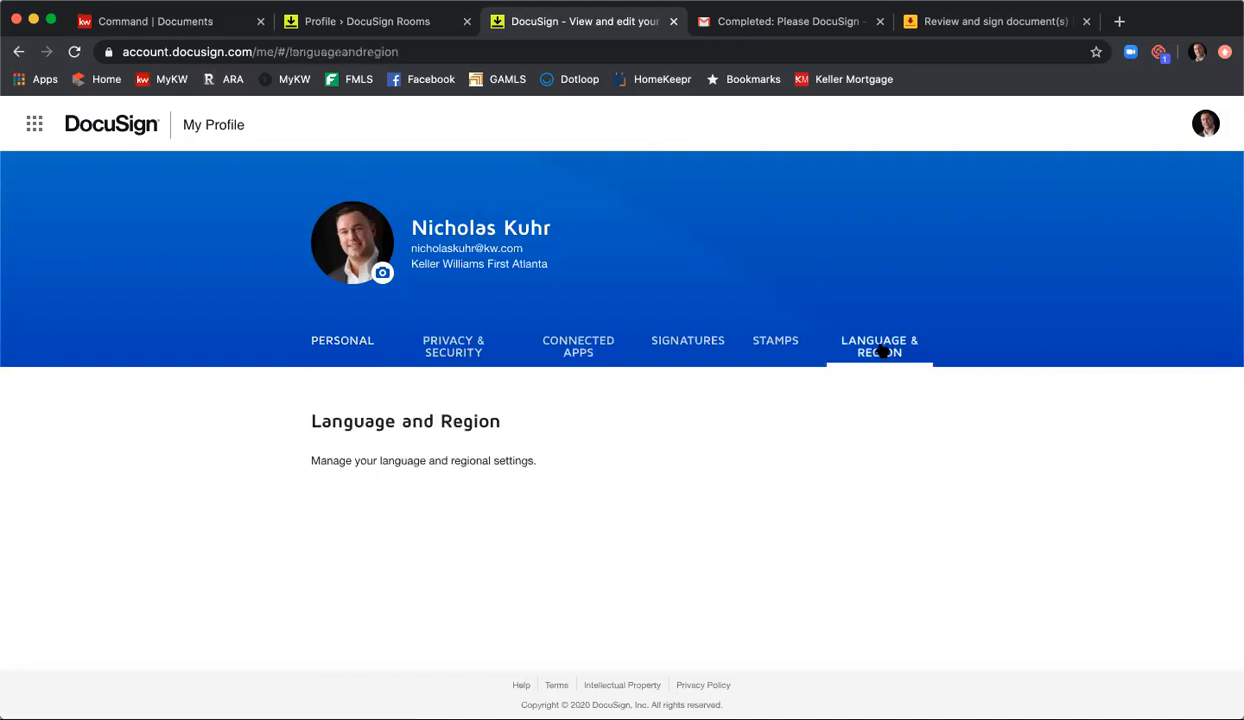
scroll(955, 368, down, 1)
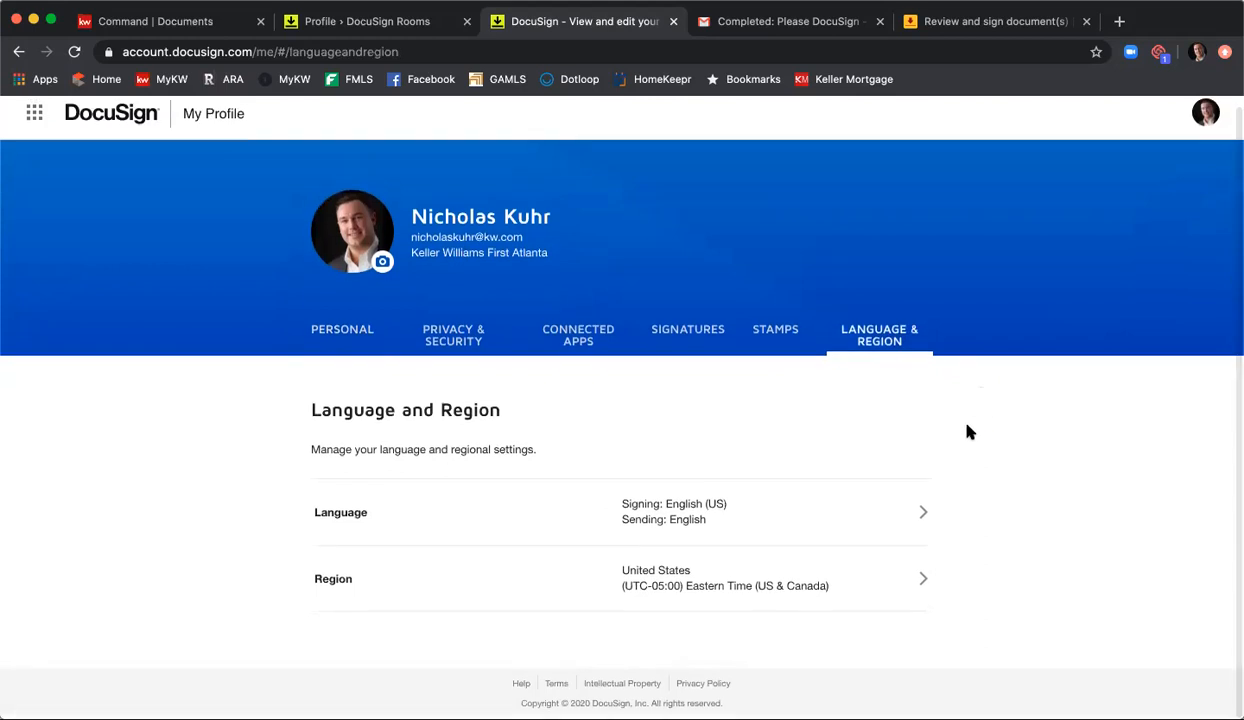
click(405, 587)
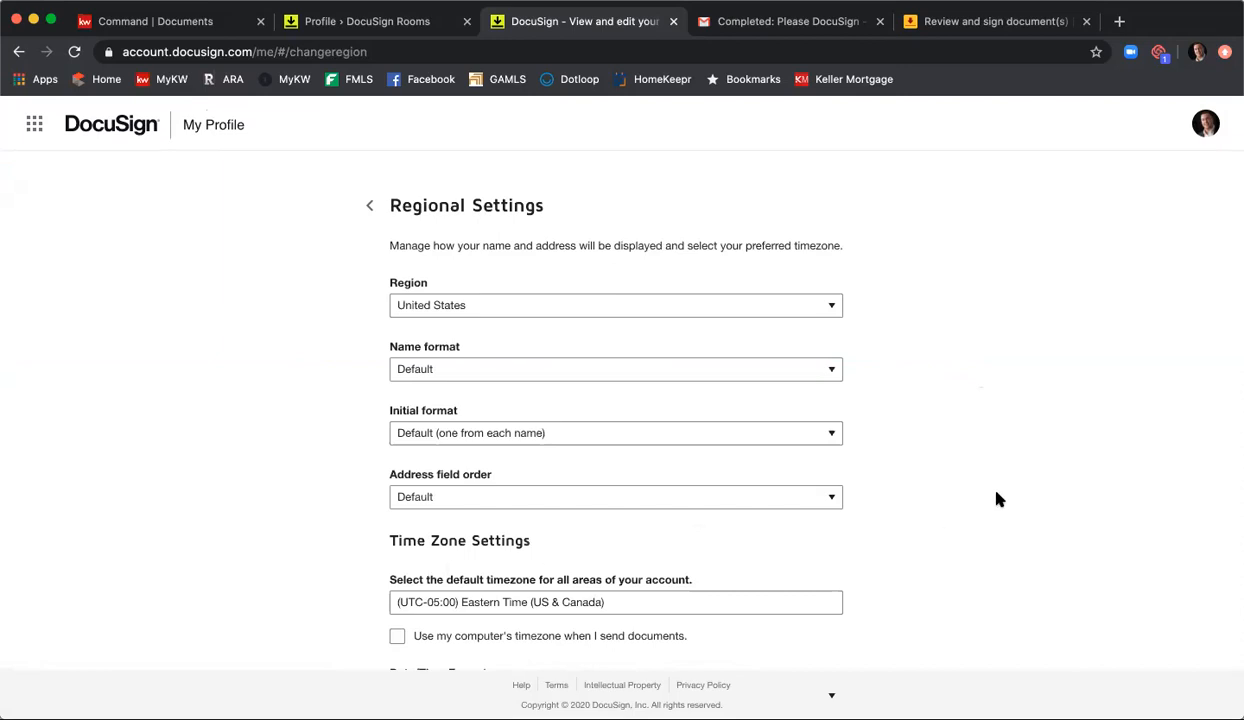
scroll(996, 498, down, 3)
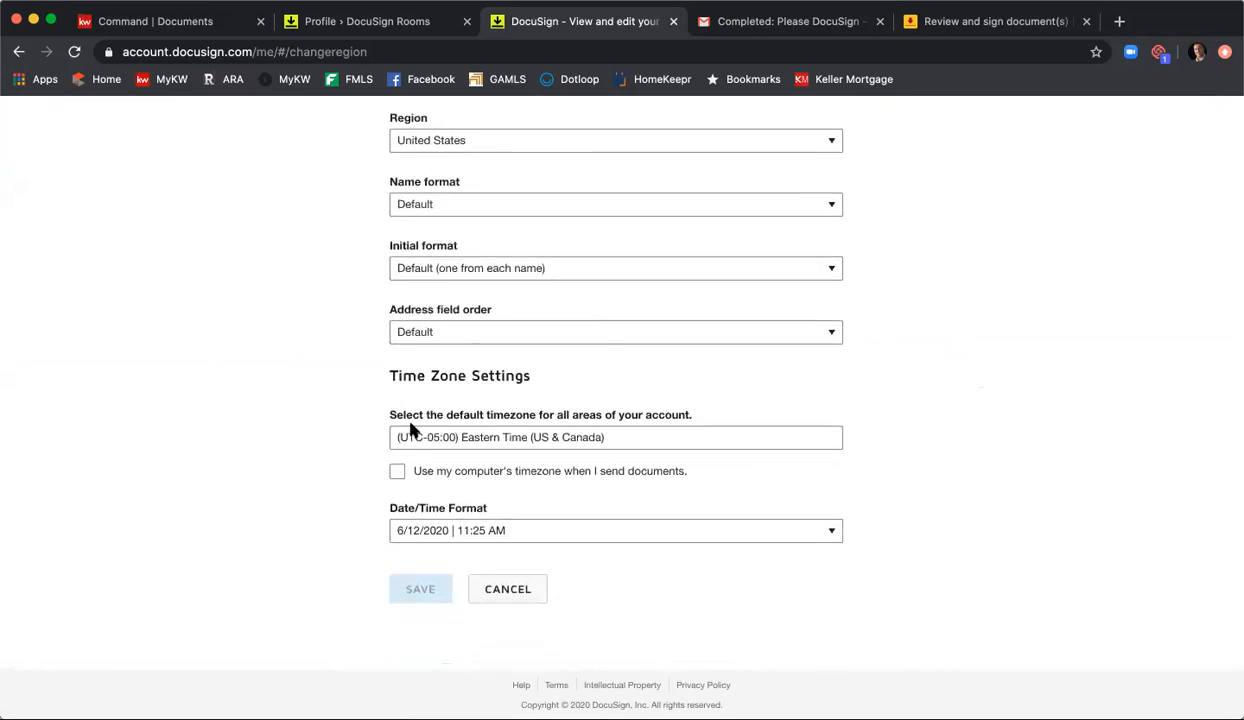
click(625, 437)
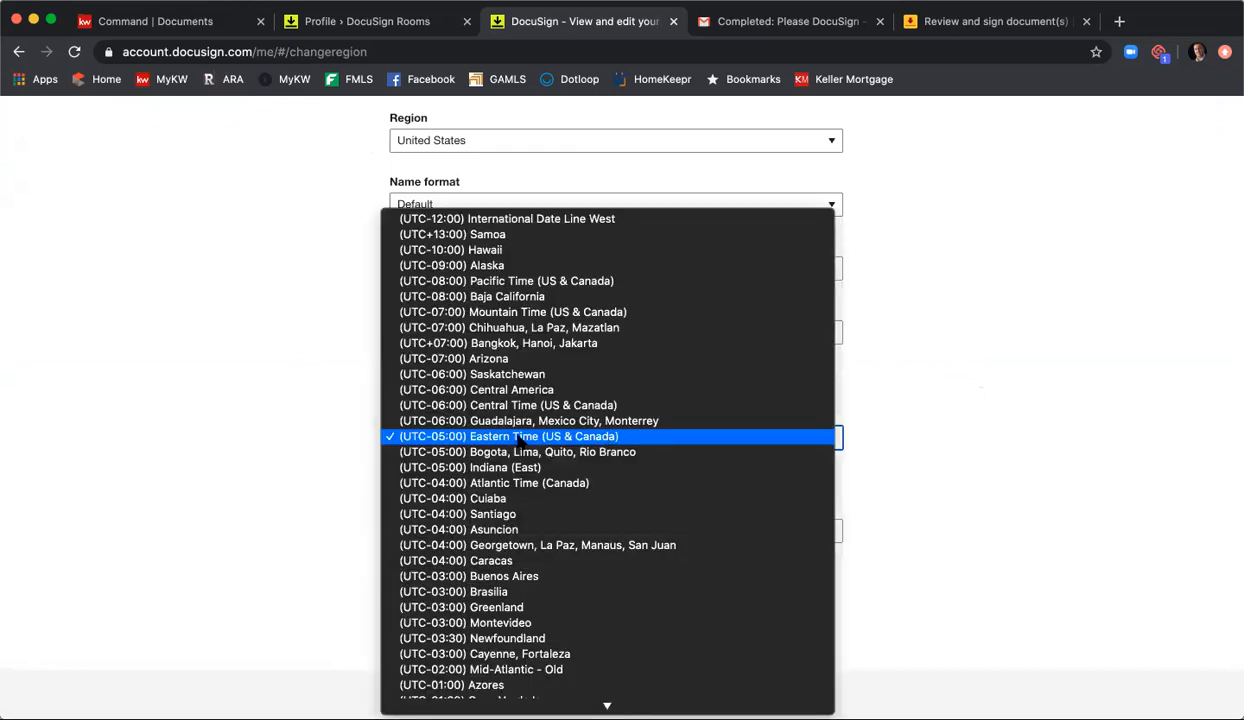
click(551, 437)
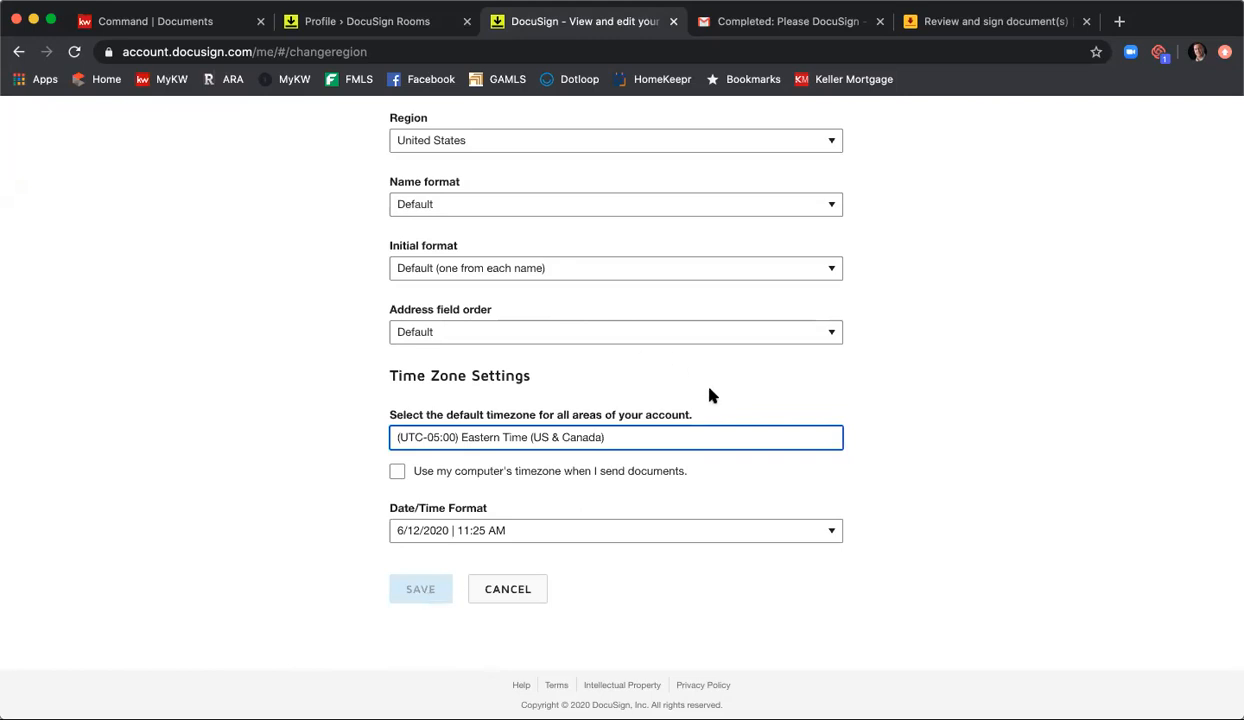
click(673, 21)
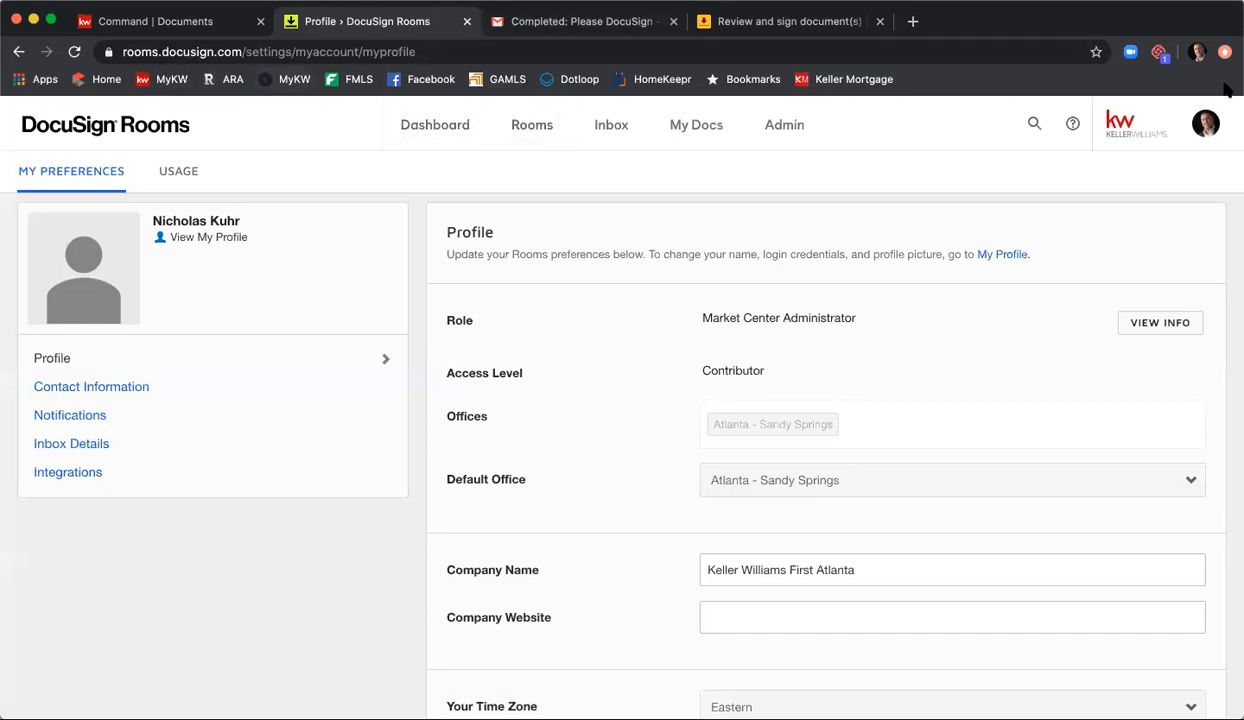
Step: Log out of DocuSign Rooms and switch to the documents page of the 4321 Main St NE listing in Command
click(1206, 123)
click(1096, 402)
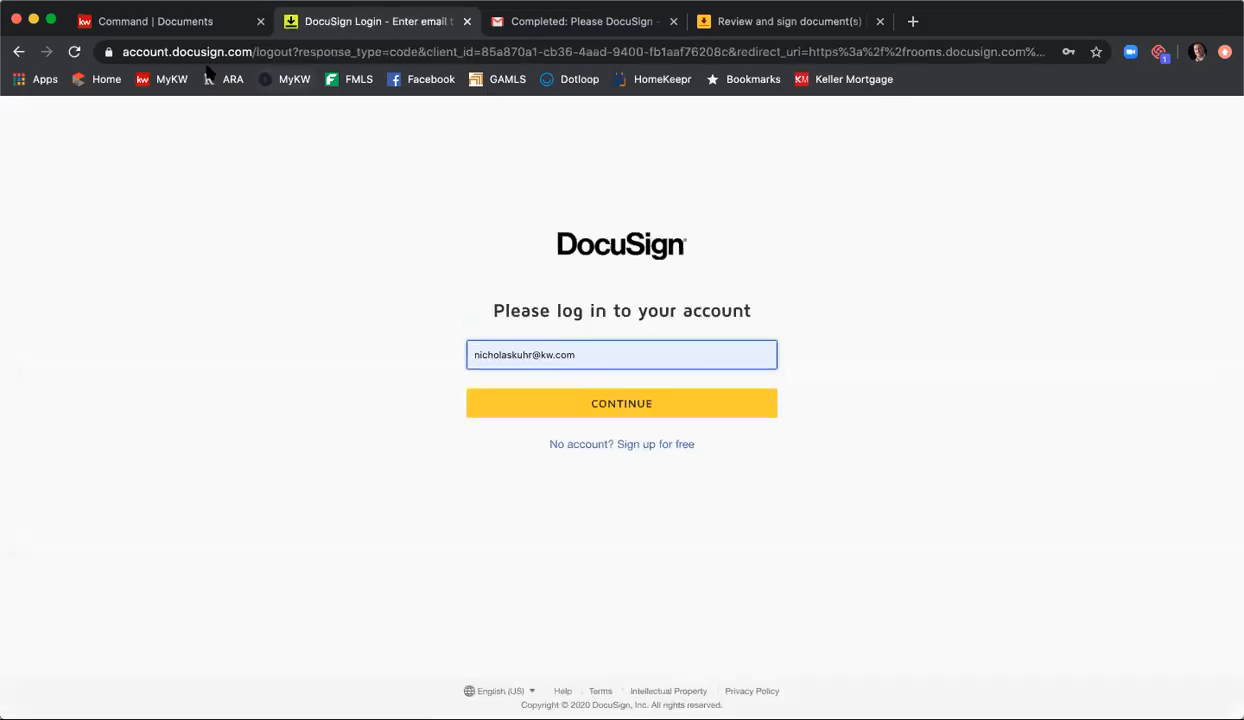
click(114, 24)
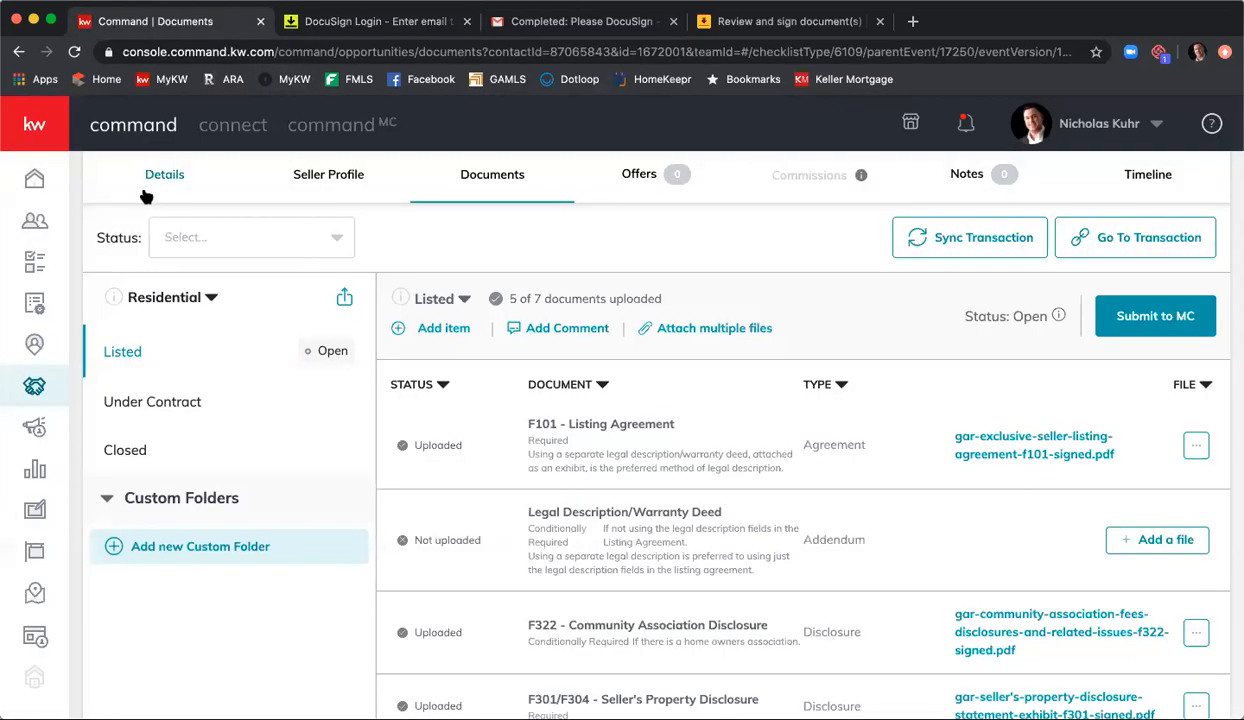
click(470, 178)
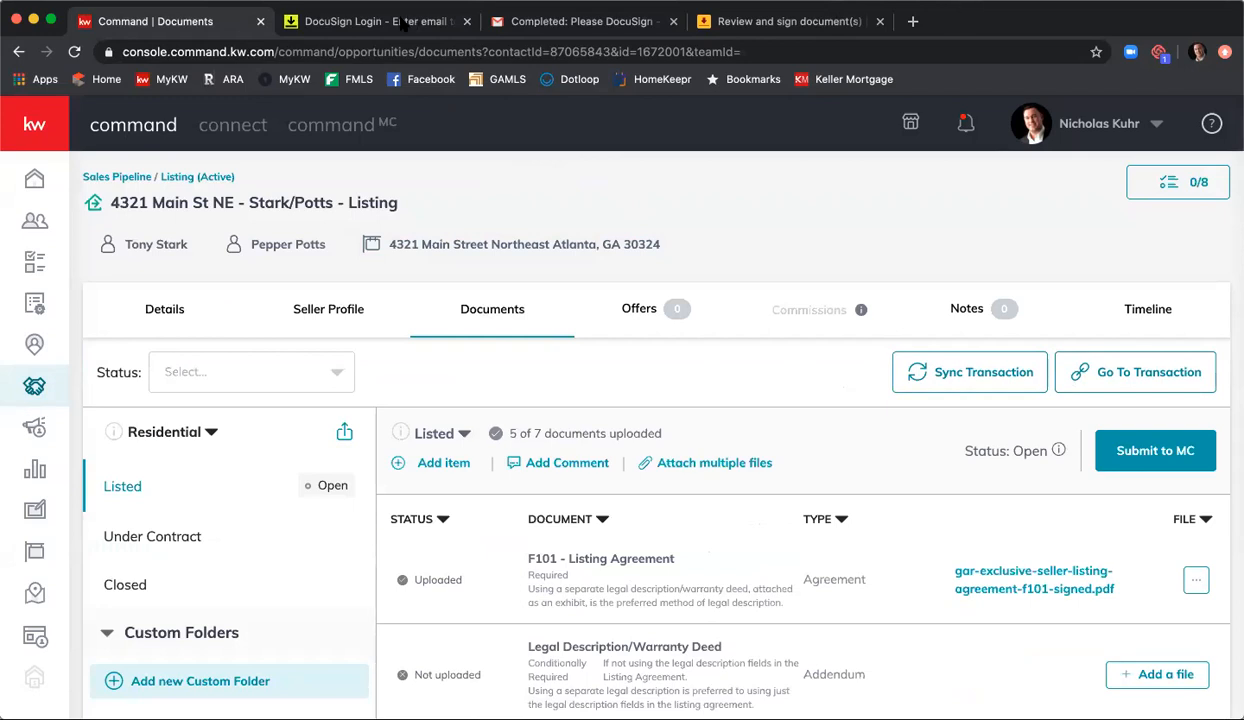
Step: Return to the DocuSign login page and load the docusign.com home page in its place
click(350, 24)
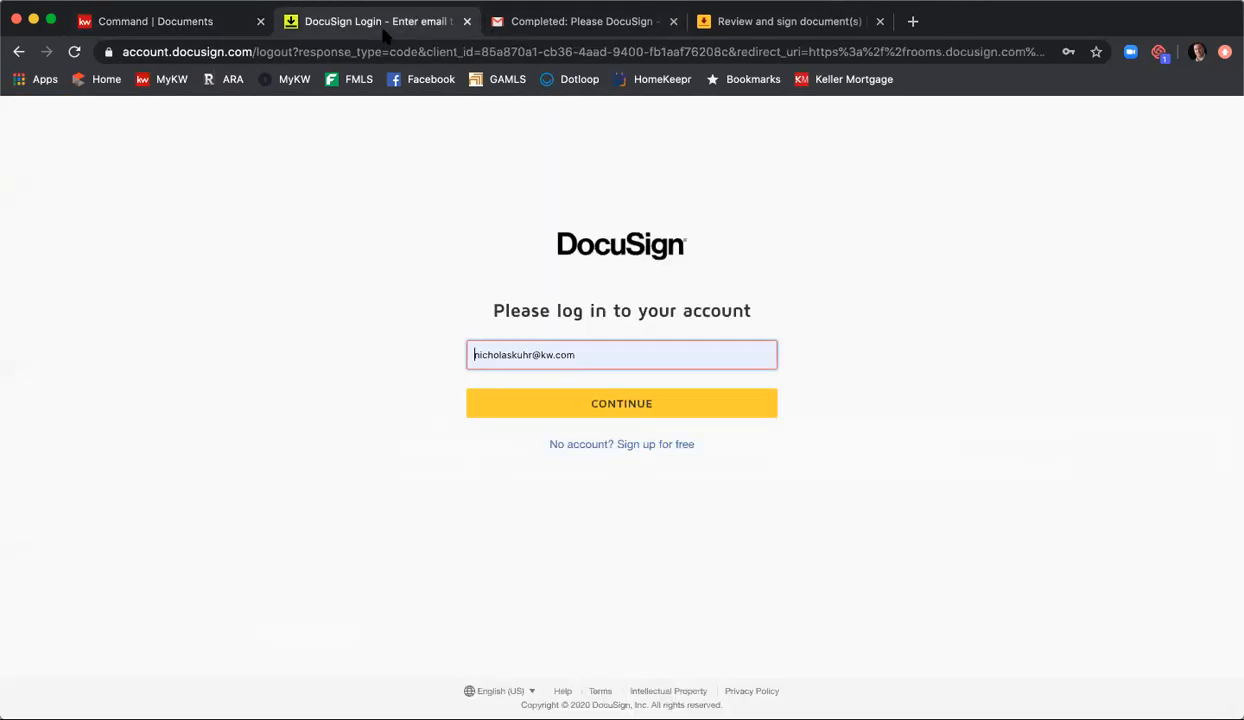
click(845, 46)
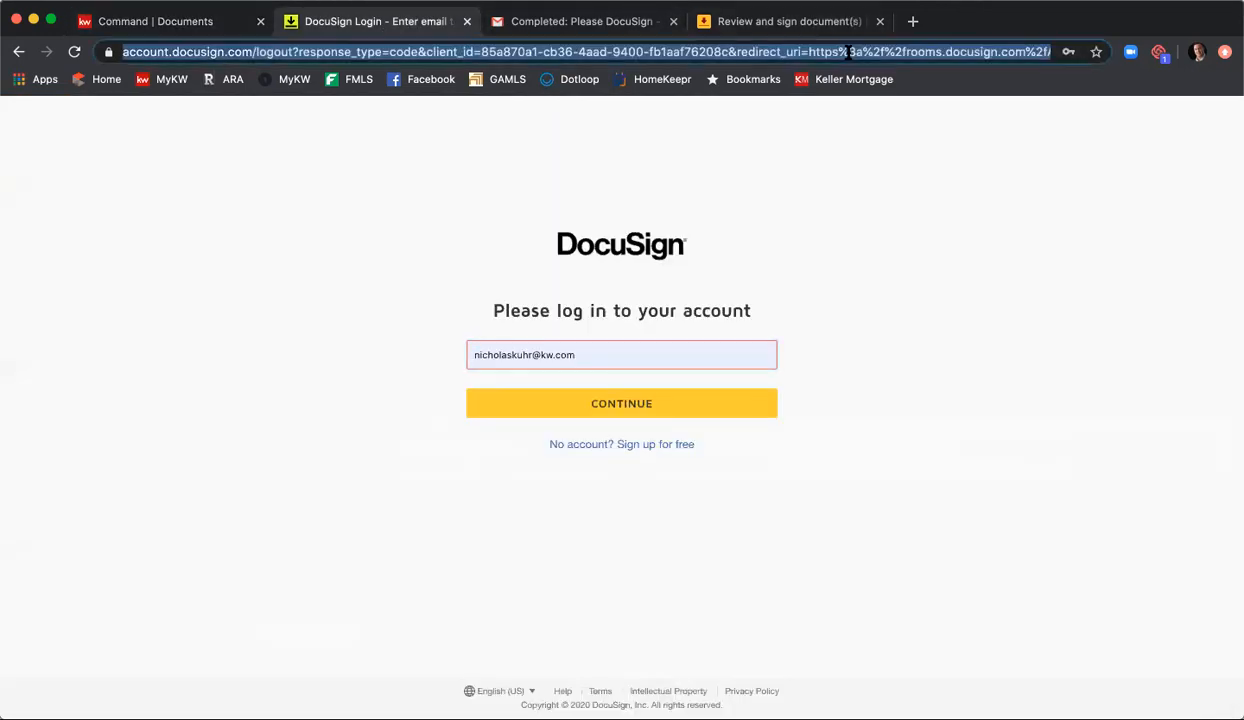
text(docusign.)
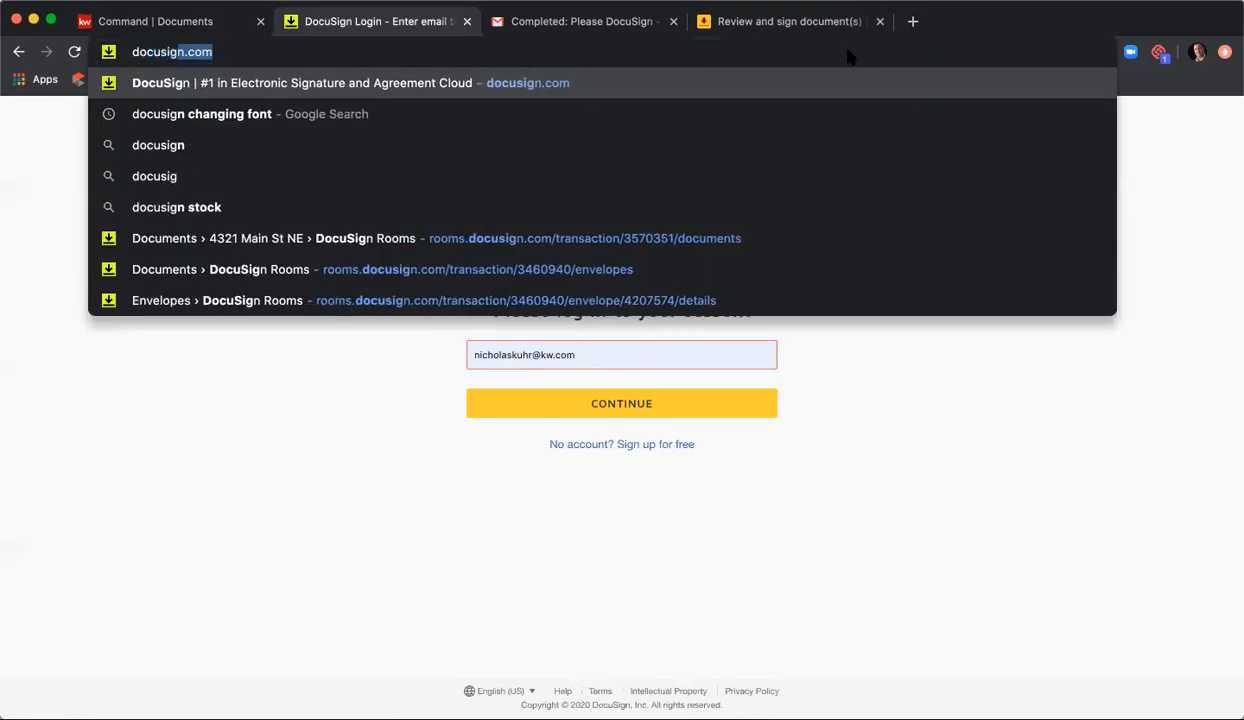
key(BackSpace)
key(BackSpace)
text(n.vom)
key(BackSpace)
key(BackSpace)
key(BackSpace)
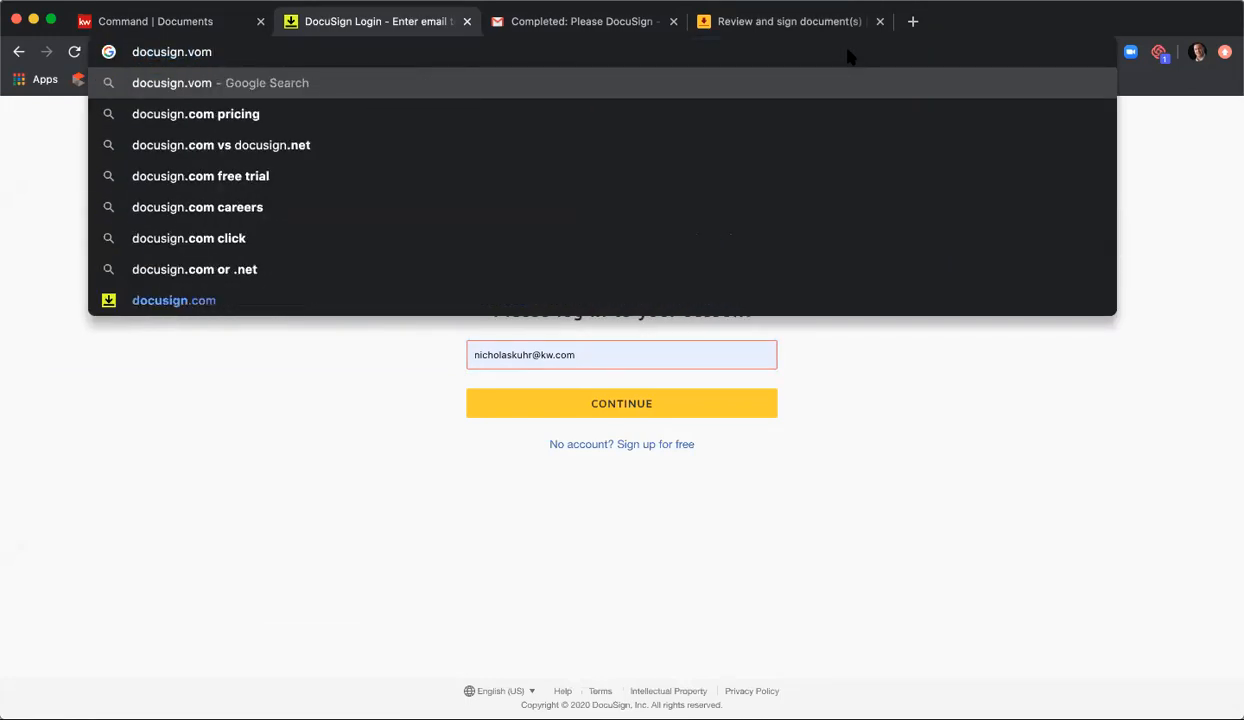
text(com)
key(Return)
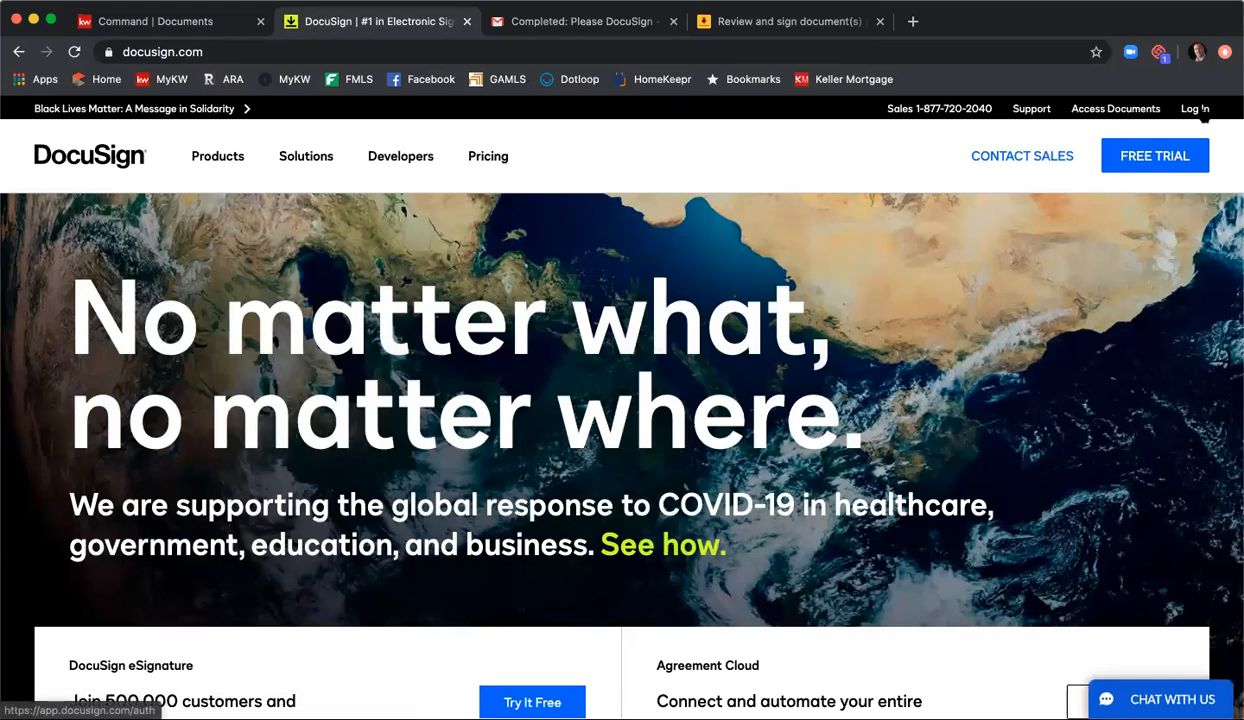
Step: Log in to the DocuSign account from the docusign.com home page using the saved credentials
click(1198, 110)
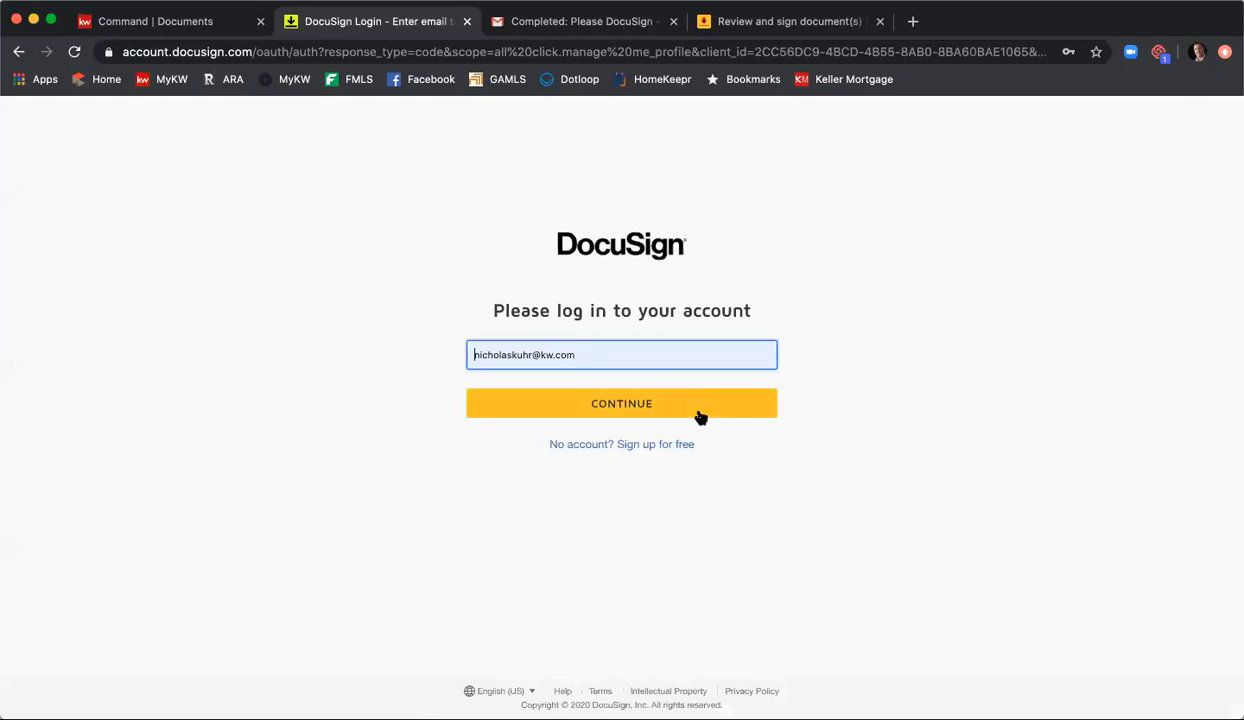
click(689, 411)
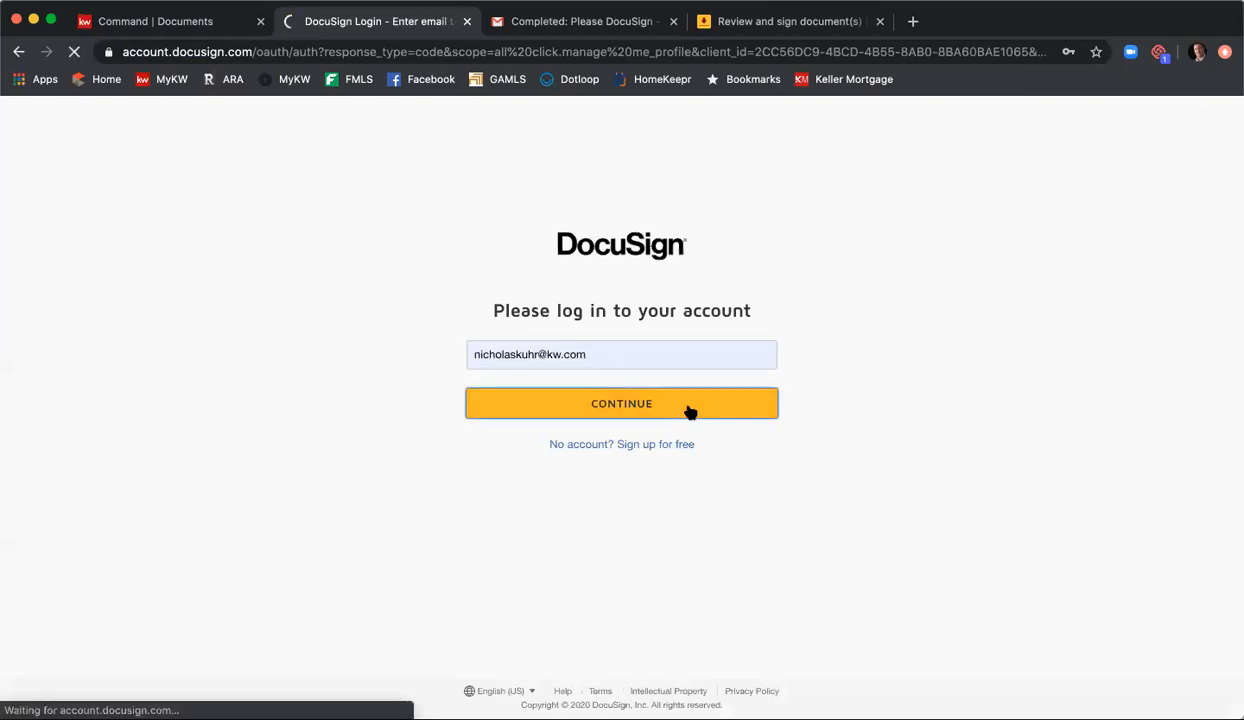
click(676, 436)
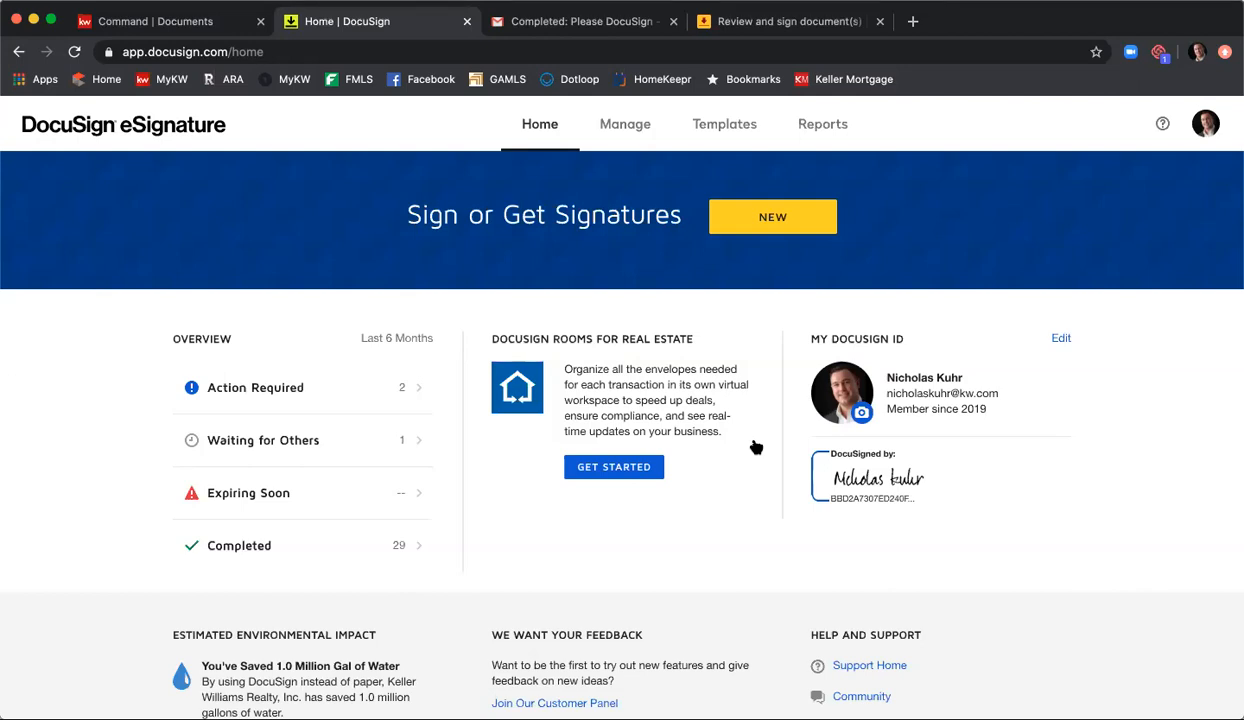
Step: Switch the account from DocuSign eSignature to DocuSign Rooms and dismiss the authorization pop-up on the dashboard
click(614, 467)
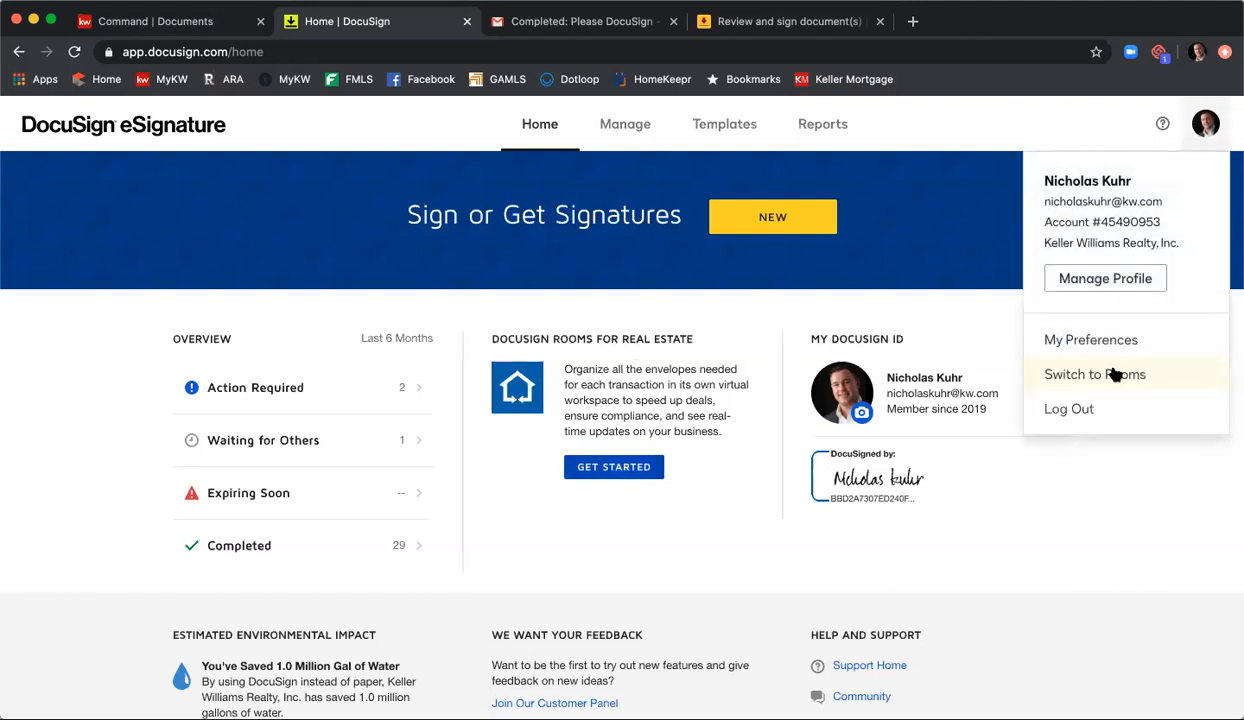
click(1072, 528)
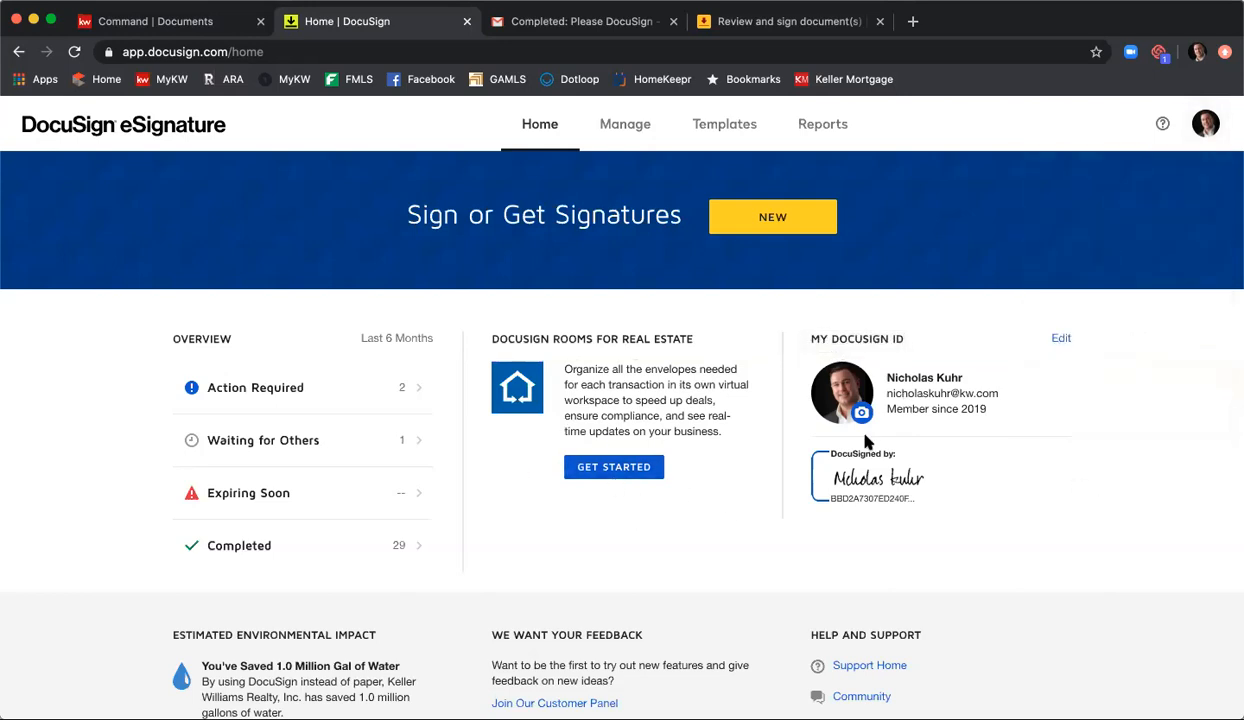
click(1207, 135)
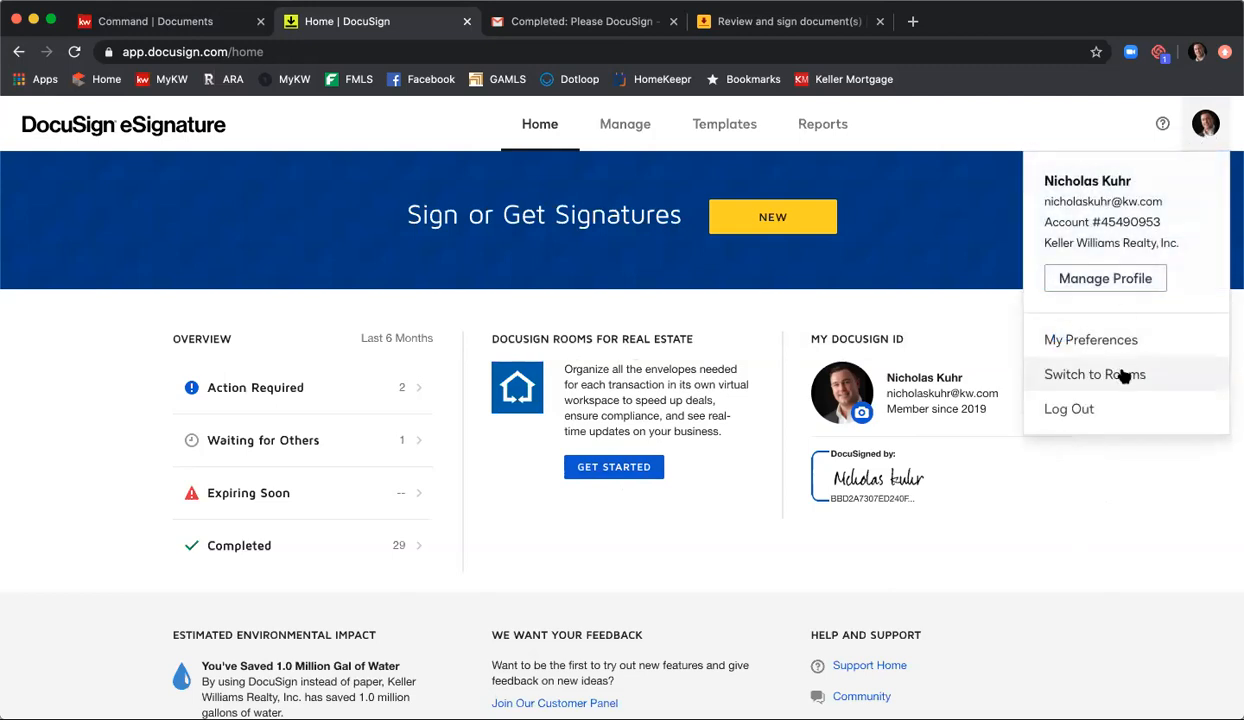
click(1125, 375)
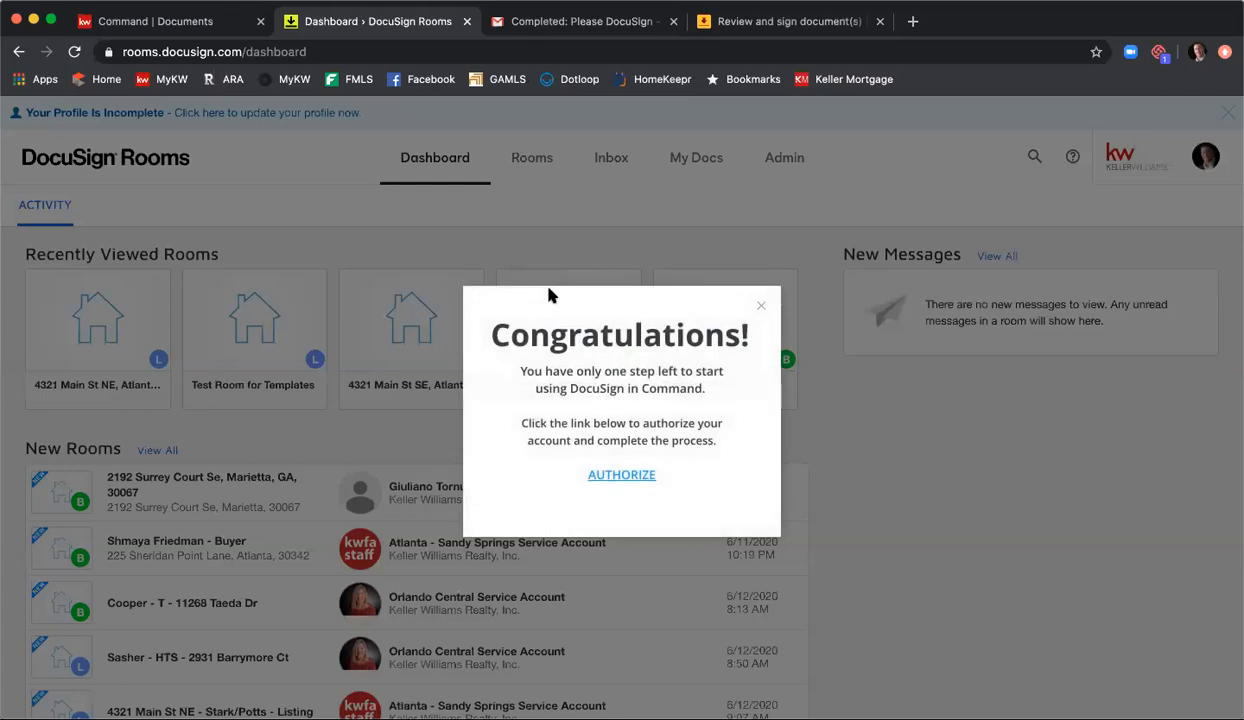
click(764, 311)
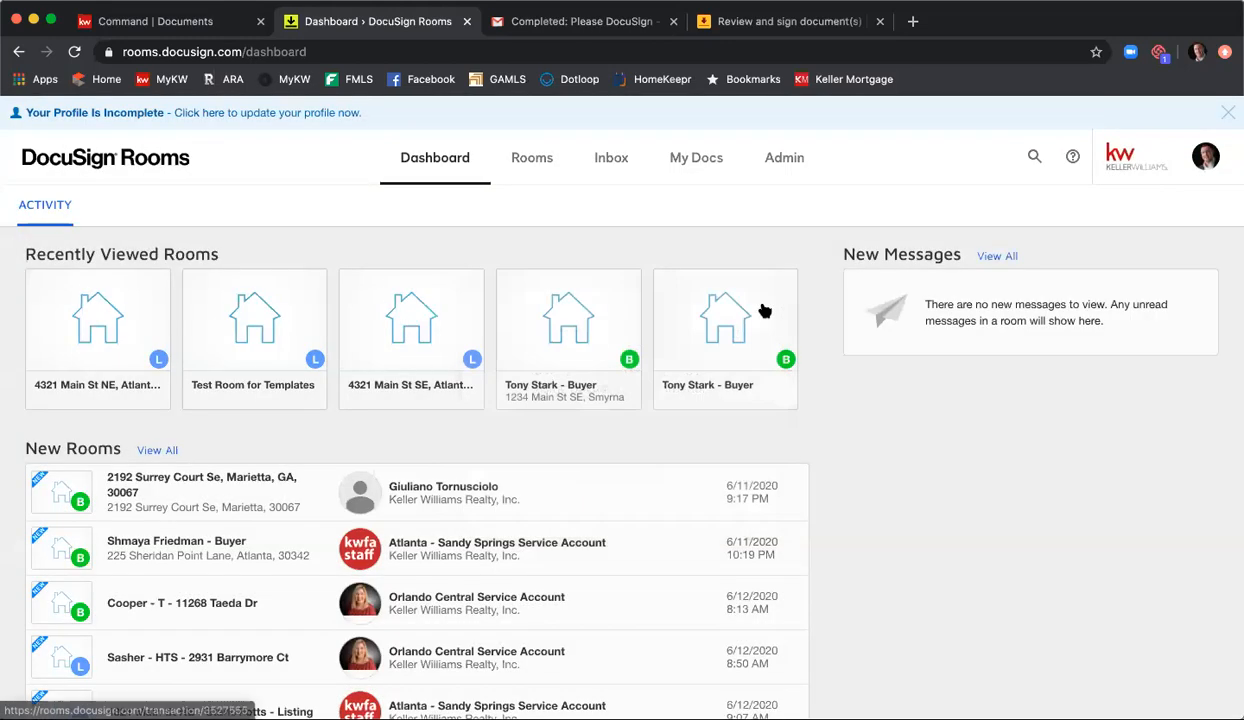
Step: Open the recently viewed 4321 Main St NE room and look through its Listing Agreement and Room Docs folders
click(113, 329)
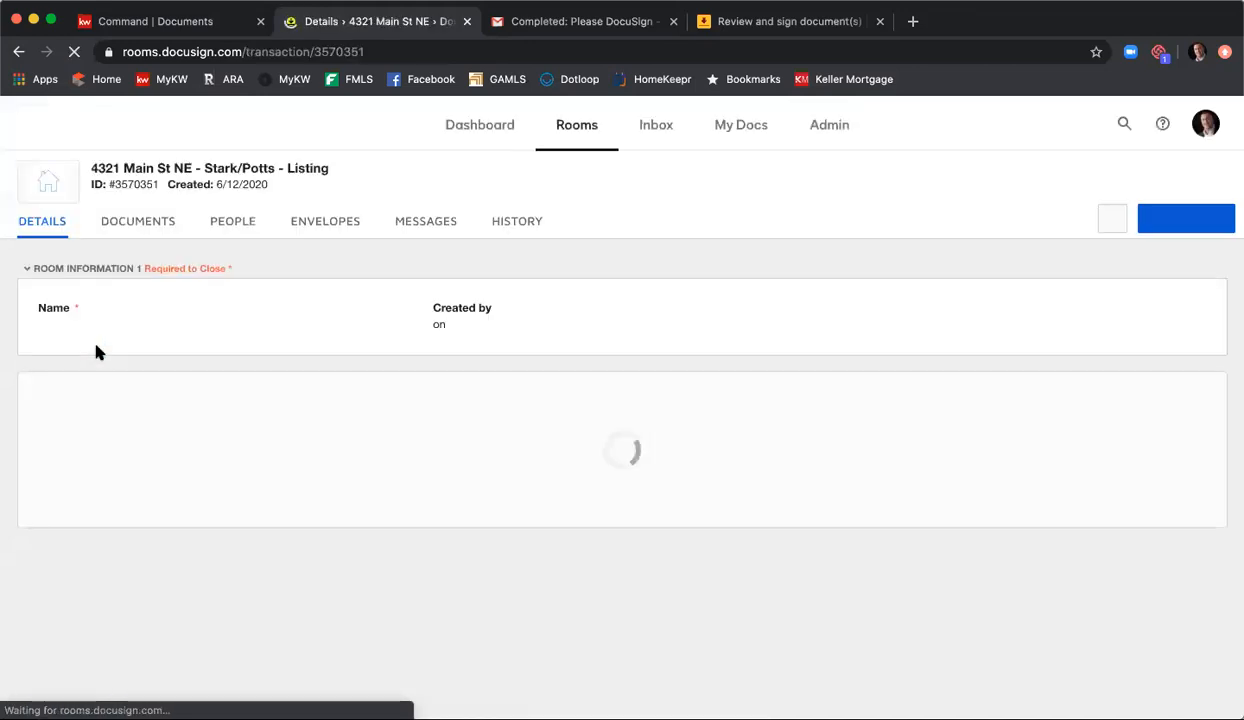
click(138, 240)
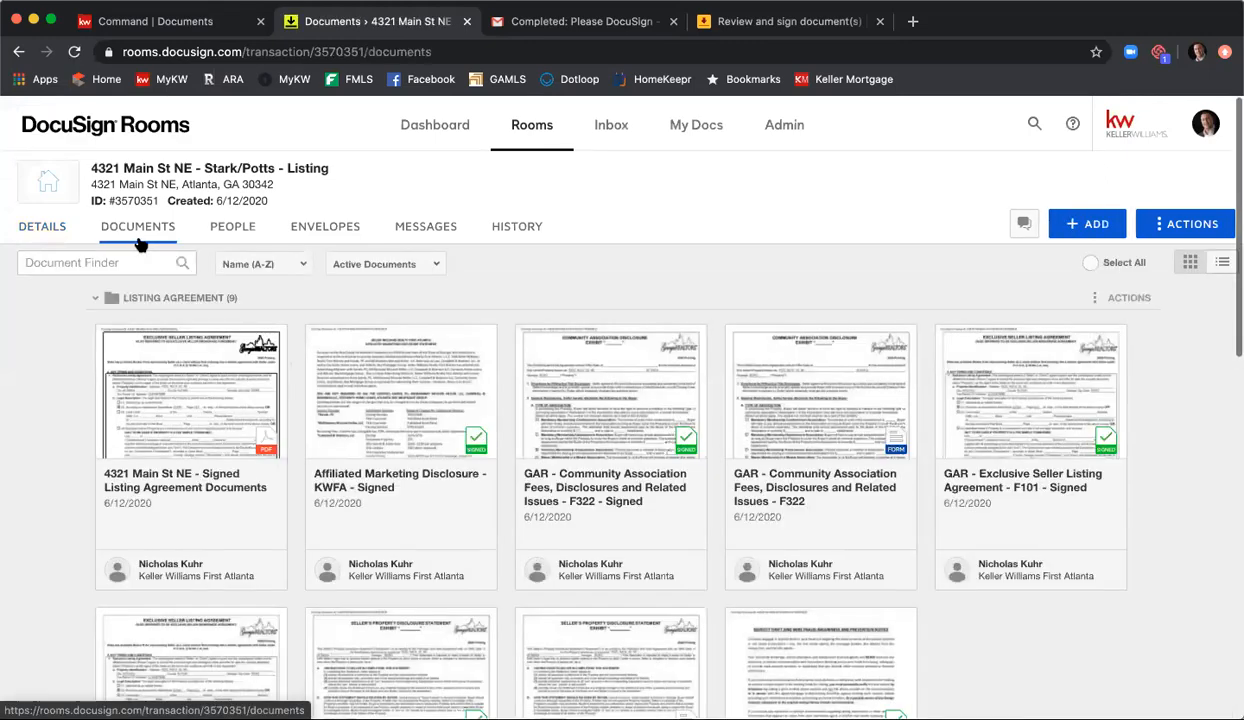
scroll(870, 395, down, 2)
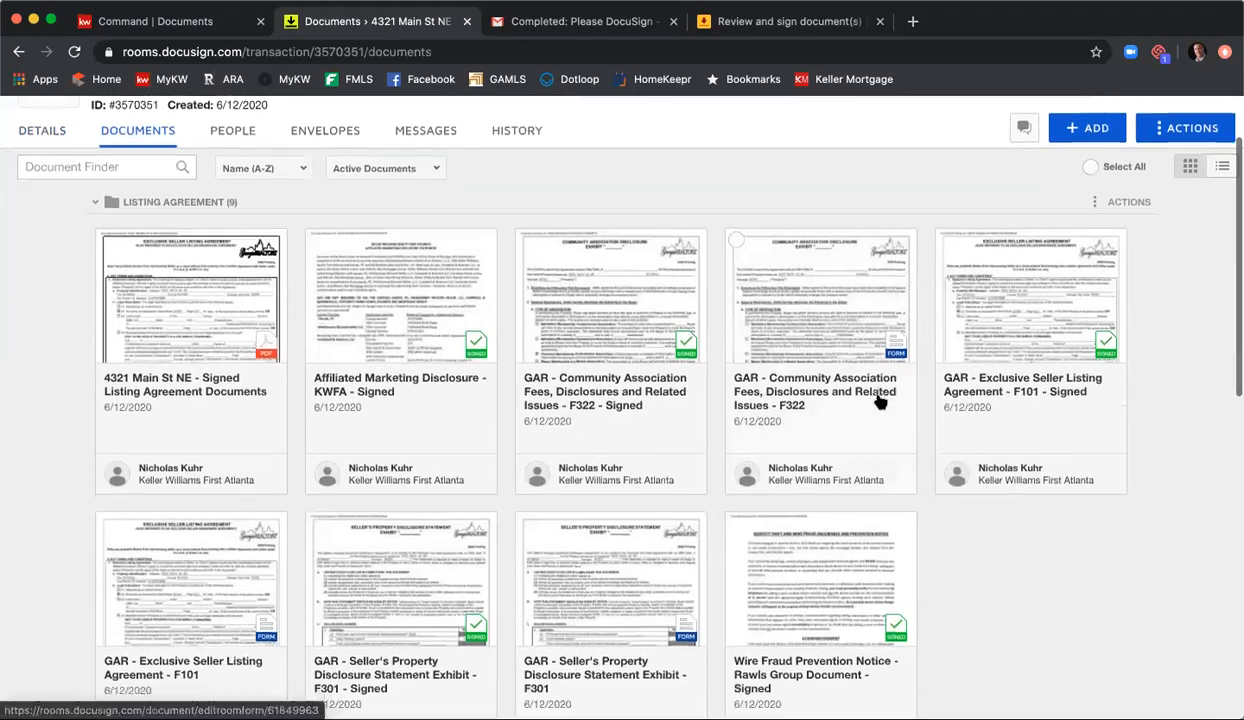
scroll(878, 400, down, 10)
scroll(813, 516, down, 5)
scroll(808, 561, up, 8)
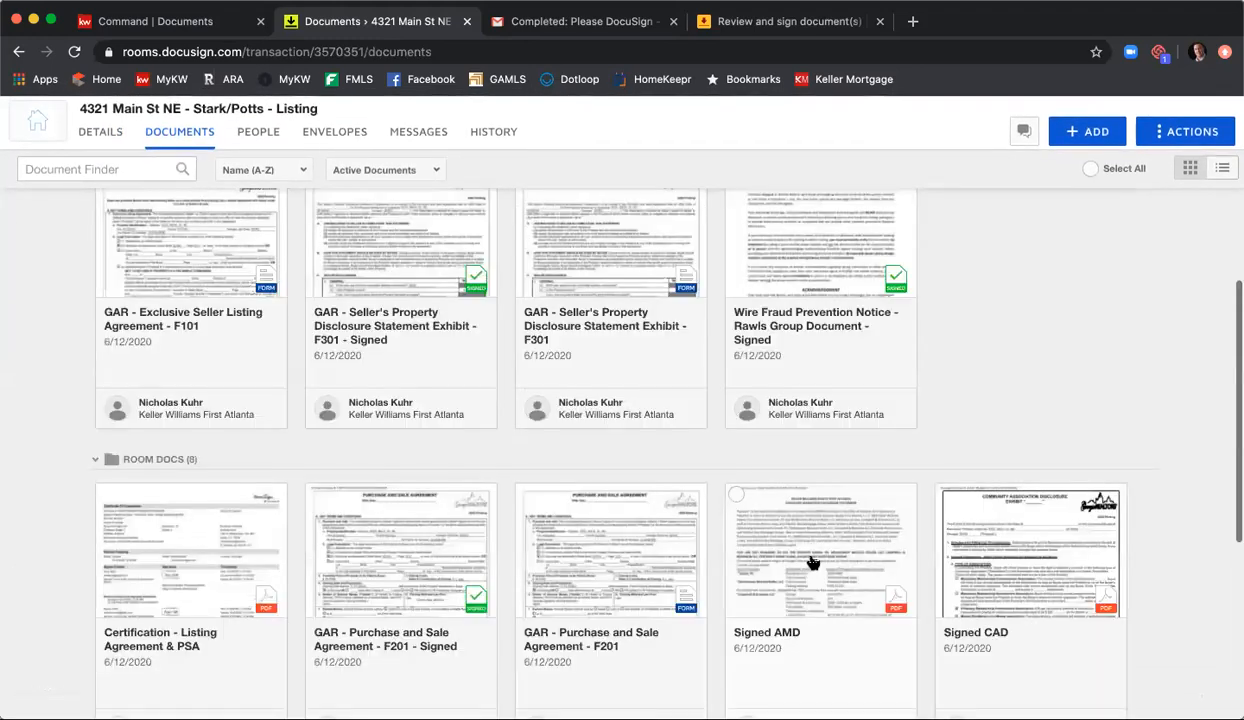
scroll(813, 563, up, 8)
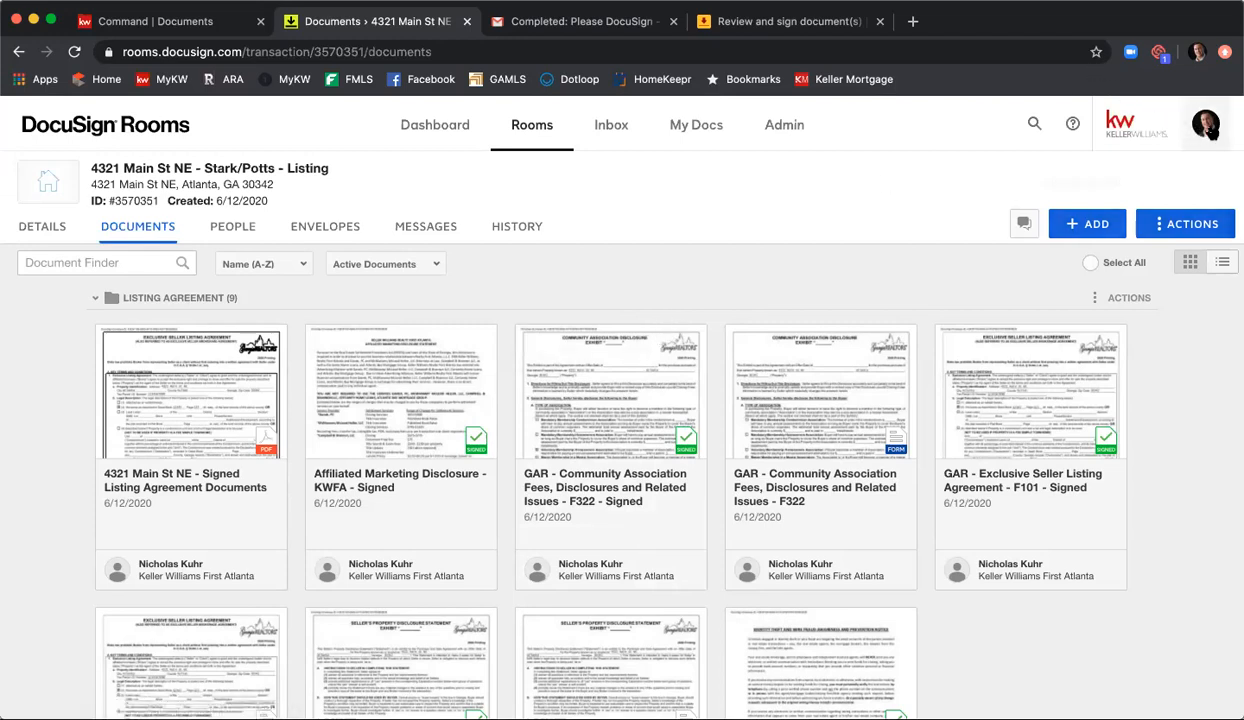
Step: Open the Inbox Details section of the Rooms account preferences to examine the inbound email address
click(1203, 125)
click(1105, 332)
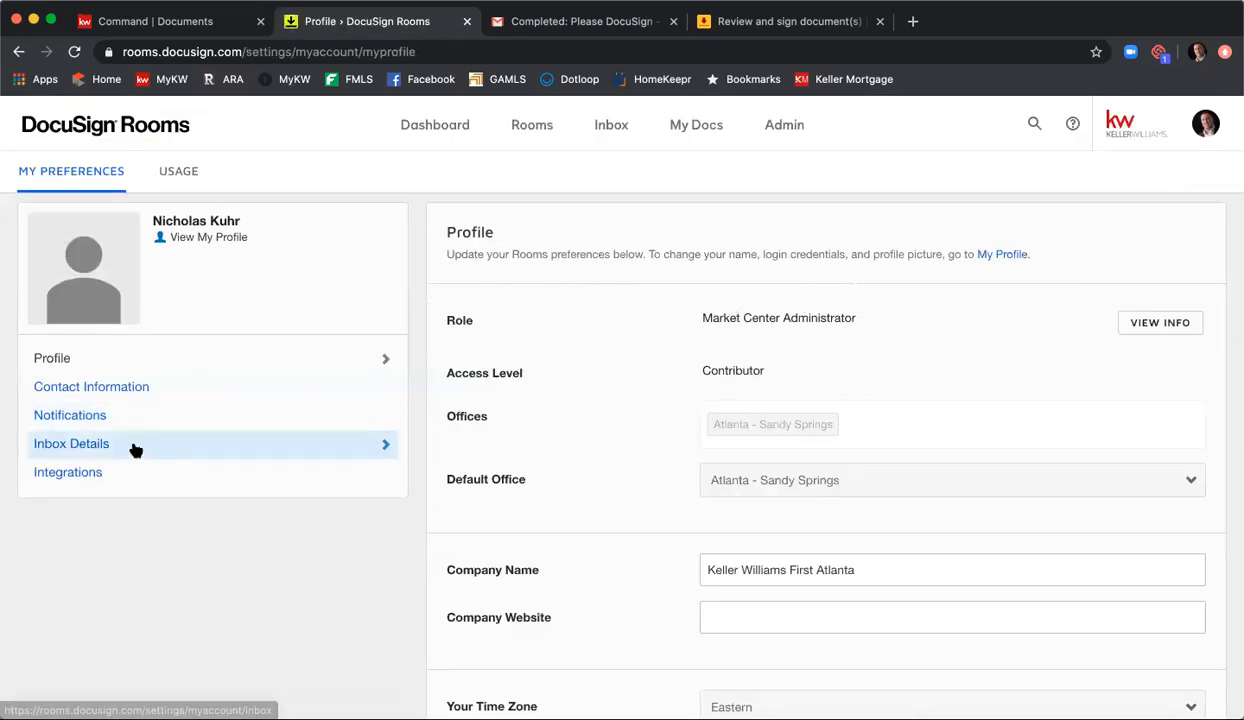
click(133, 445)
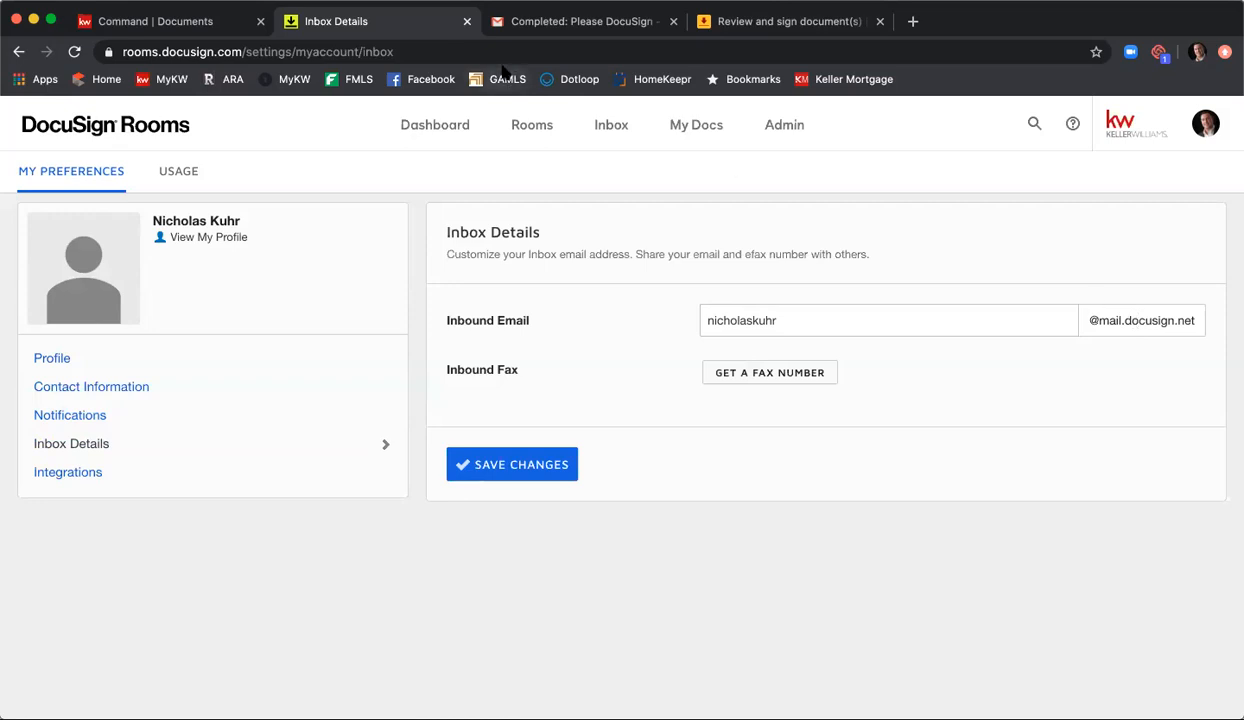
Step: Return to the dashboard, reopen the 4321 Main St NE room and view its messages page
click(435, 127)
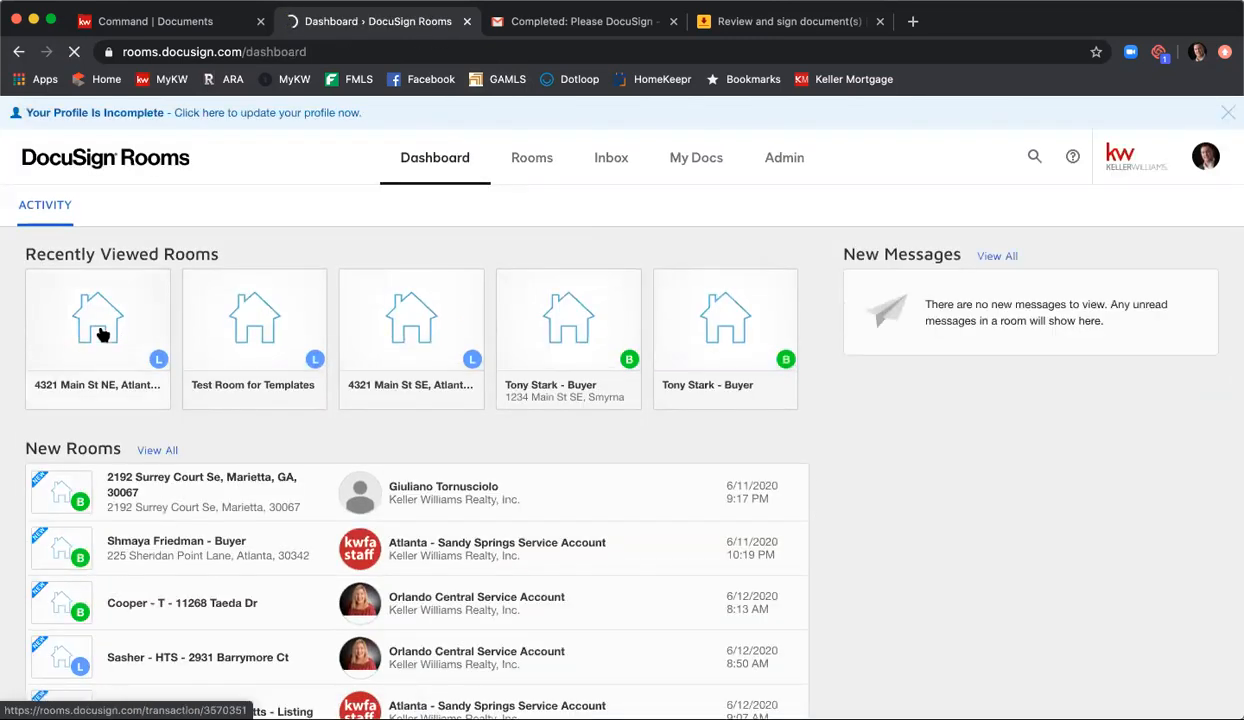
click(94, 333)
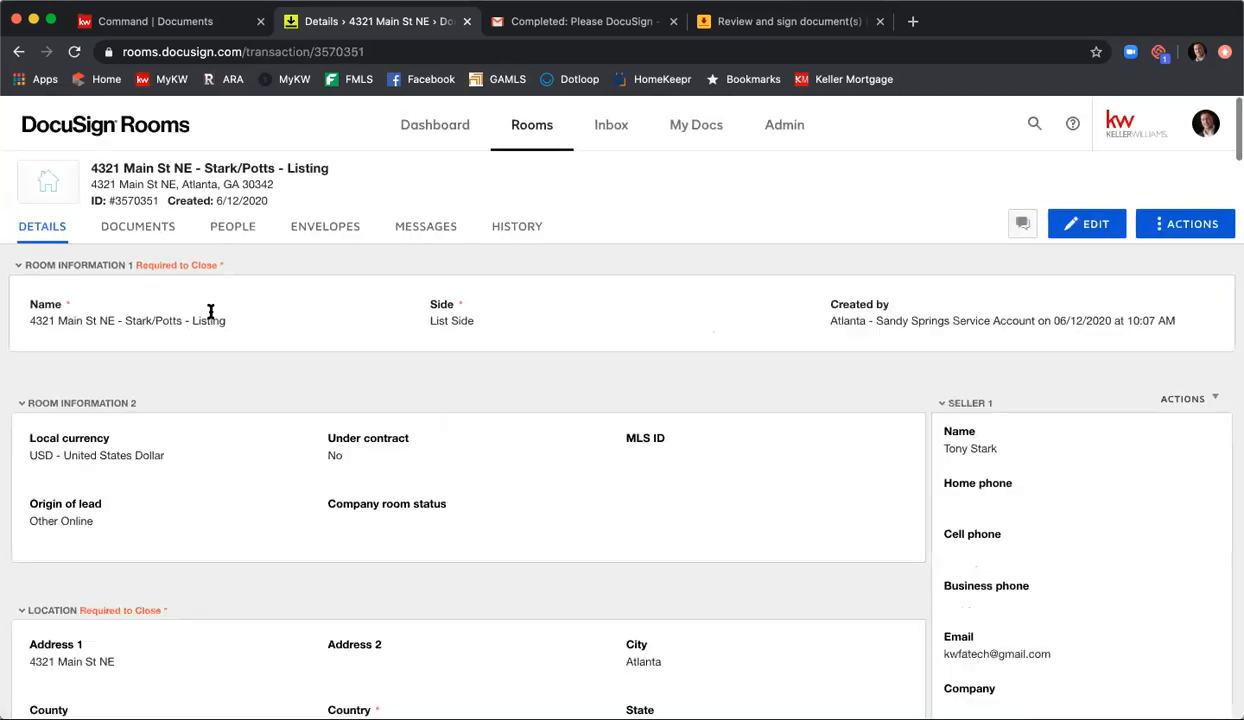
click(426, 228)
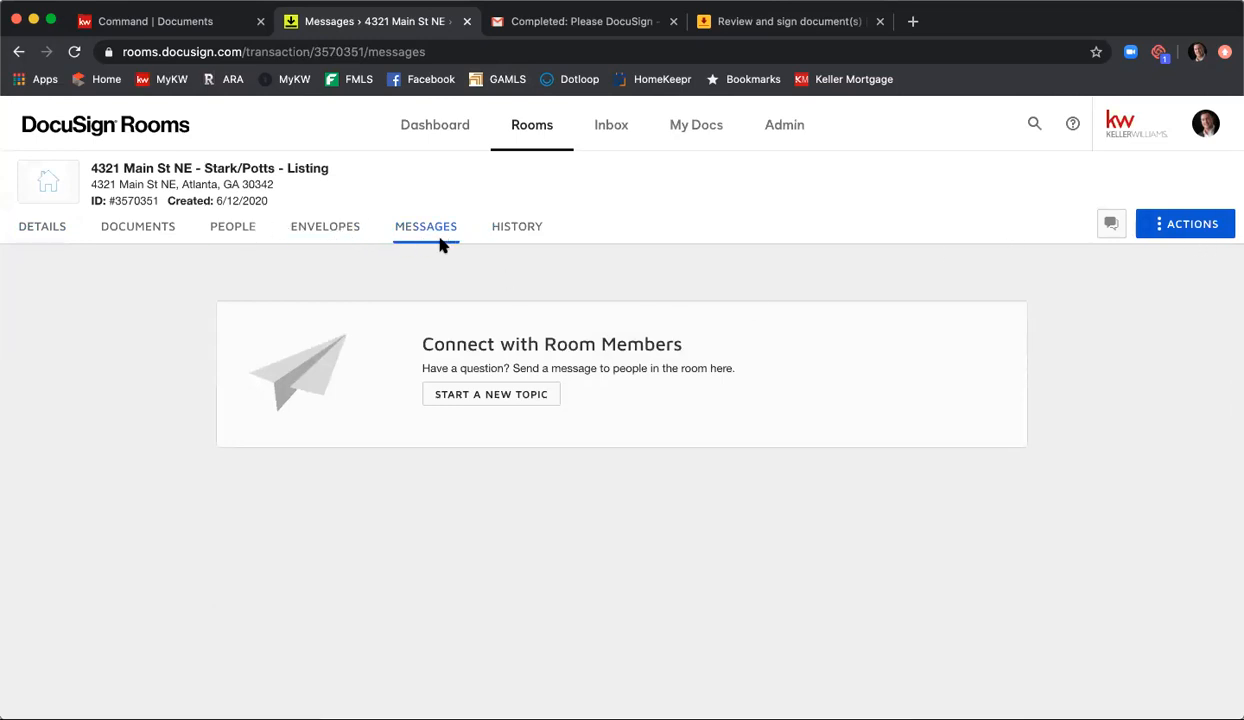
Step: Open the Rooms inbox and copy its inbound email address
click(610, 128)
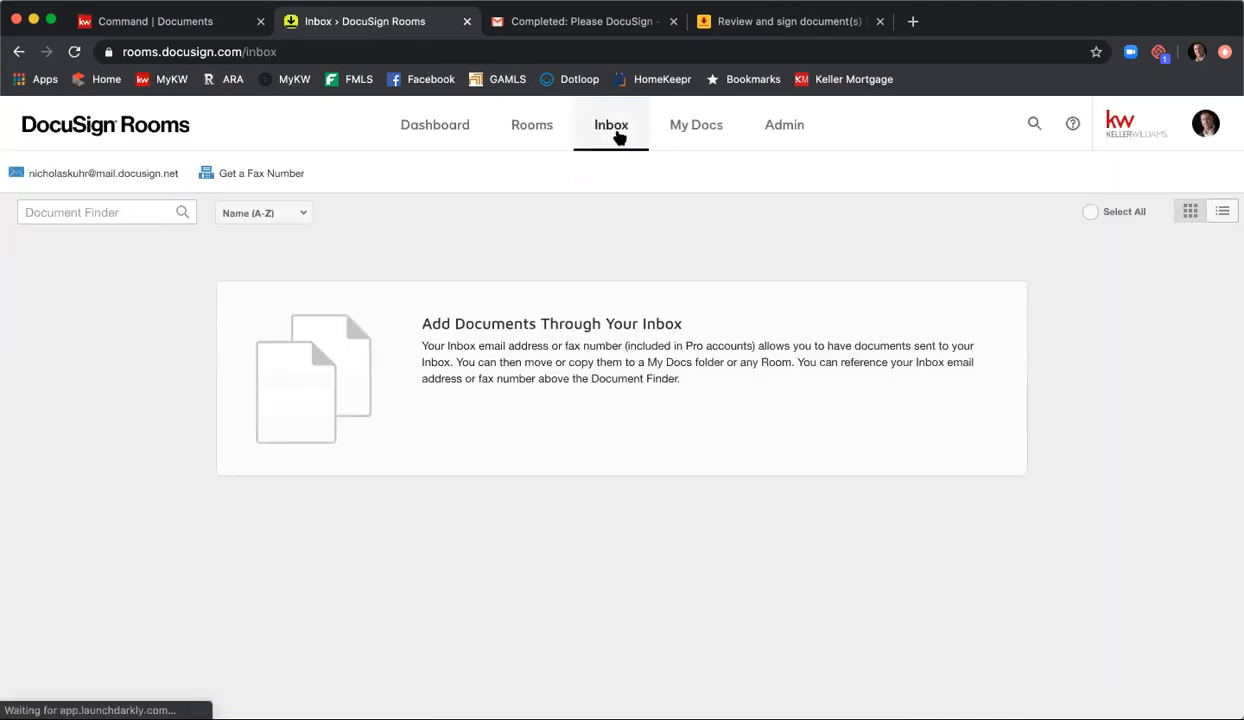
mouse_move(183, 177)
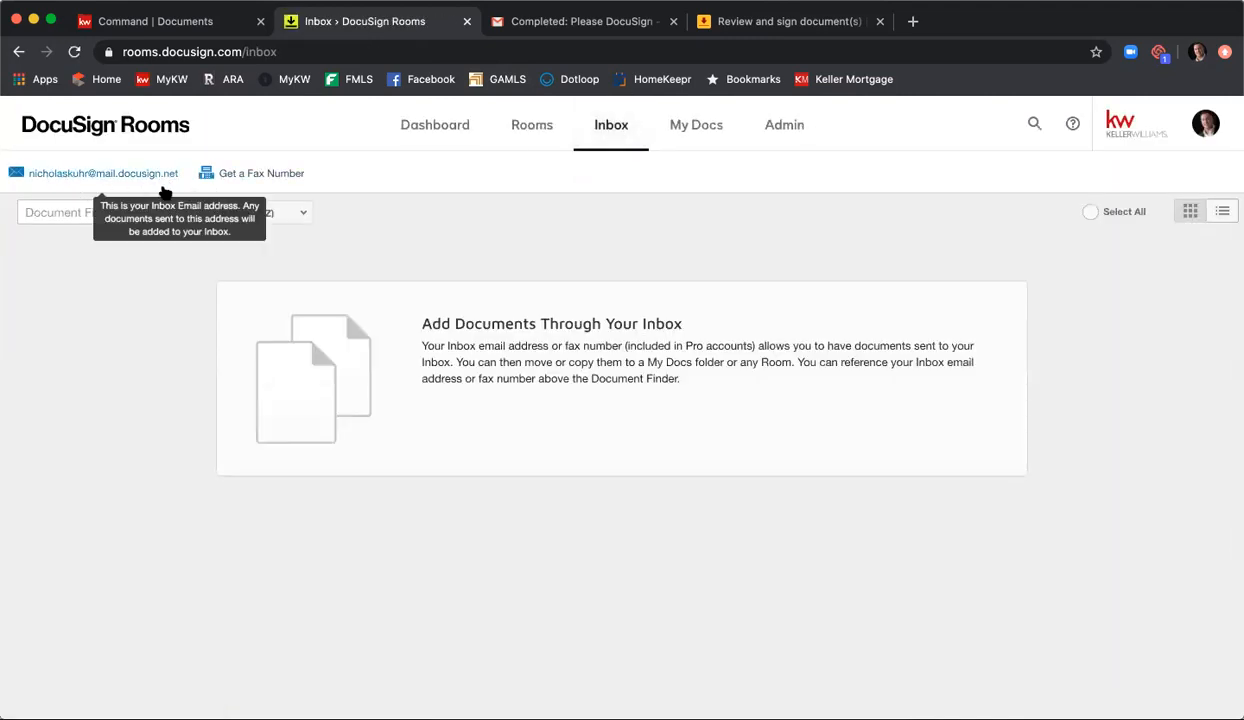
drag(179, 175, 28, 186)
key(ctrl+c)
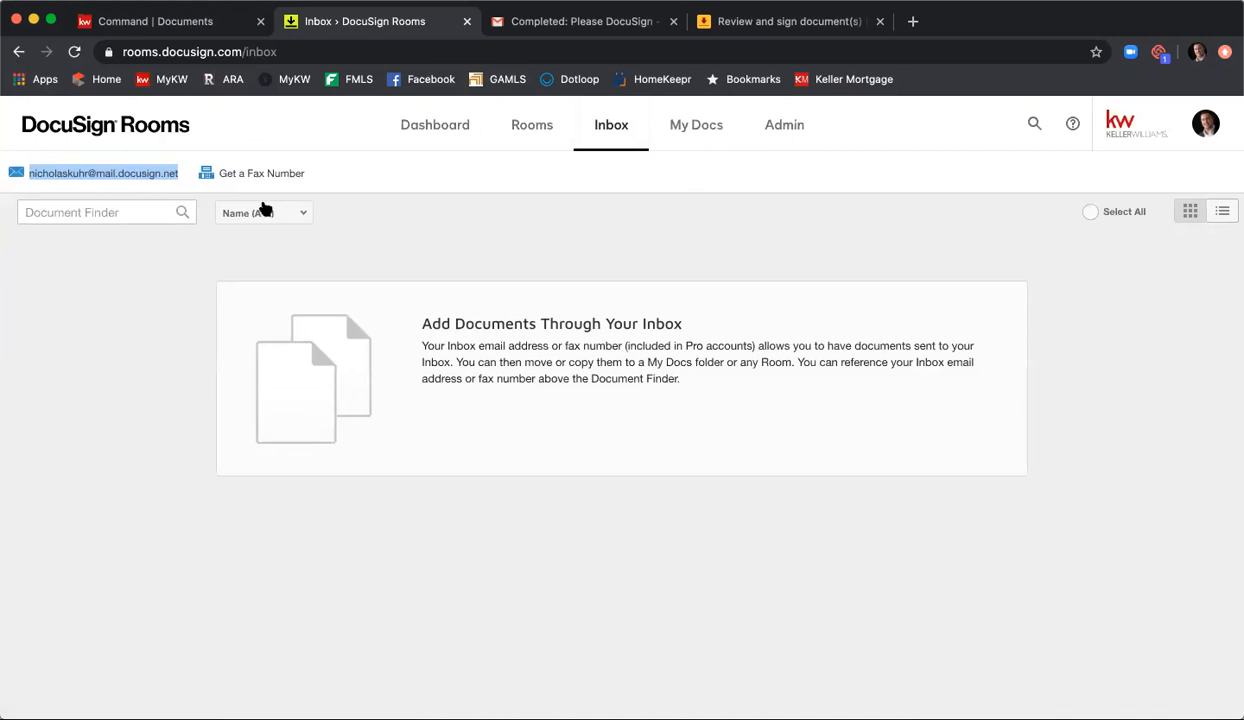
Step: Open the details of the 4321 Main St NE listing room that has no address filled in, from the rooms list
click(528, 133)
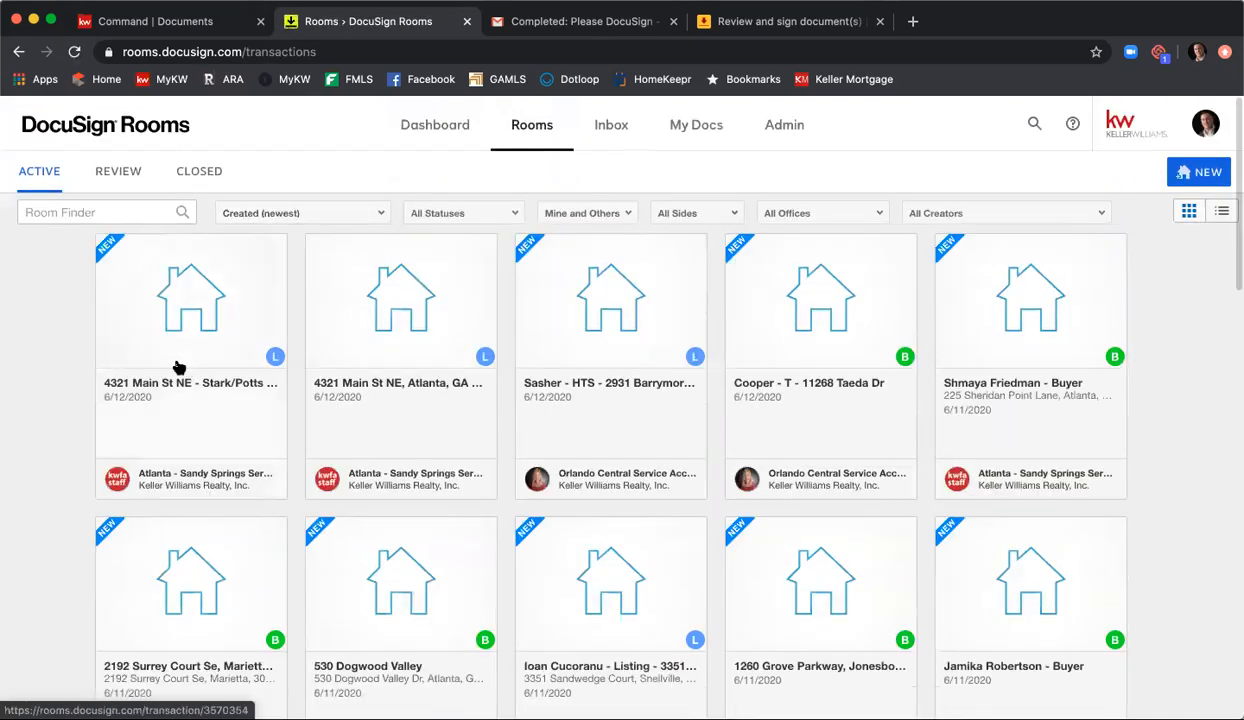
click(189, 319)
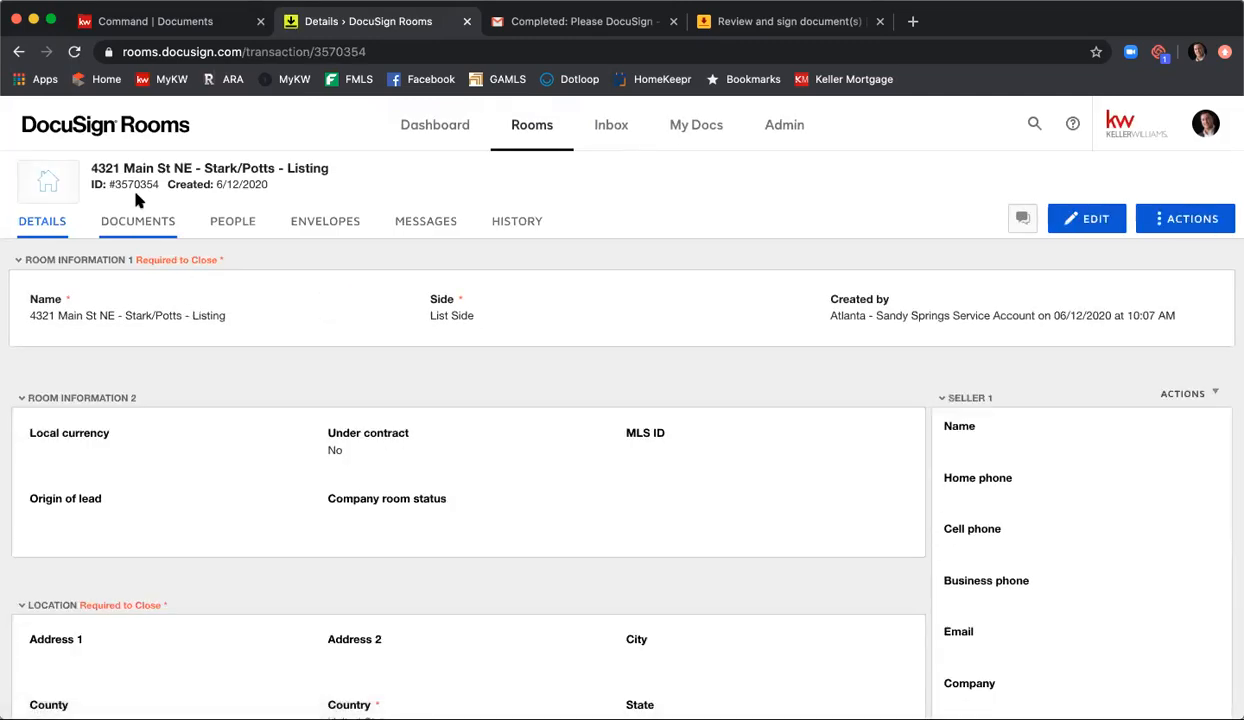
mouse_move(105, 186)
Step: Switch to Gmail and start a new message addressed to the copied DocuSign inbox email
click(583, 22)
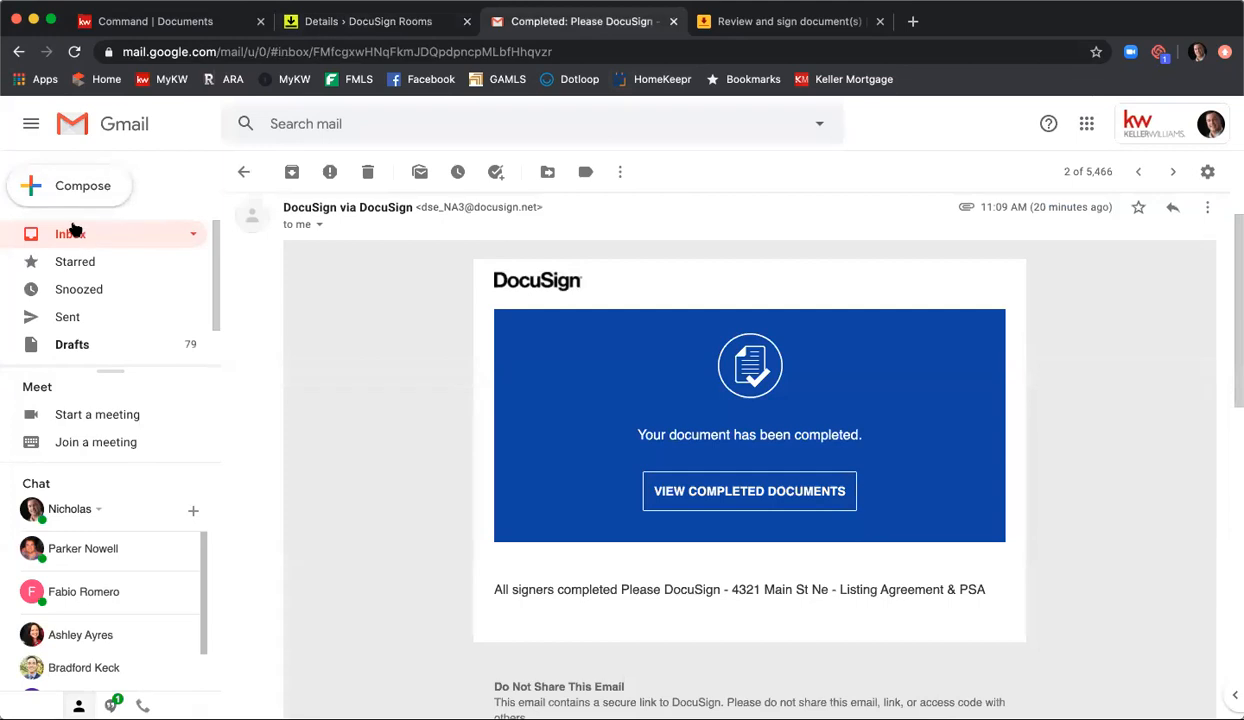
click(82, 185)
click(810, 340)
key(ctrl+v)
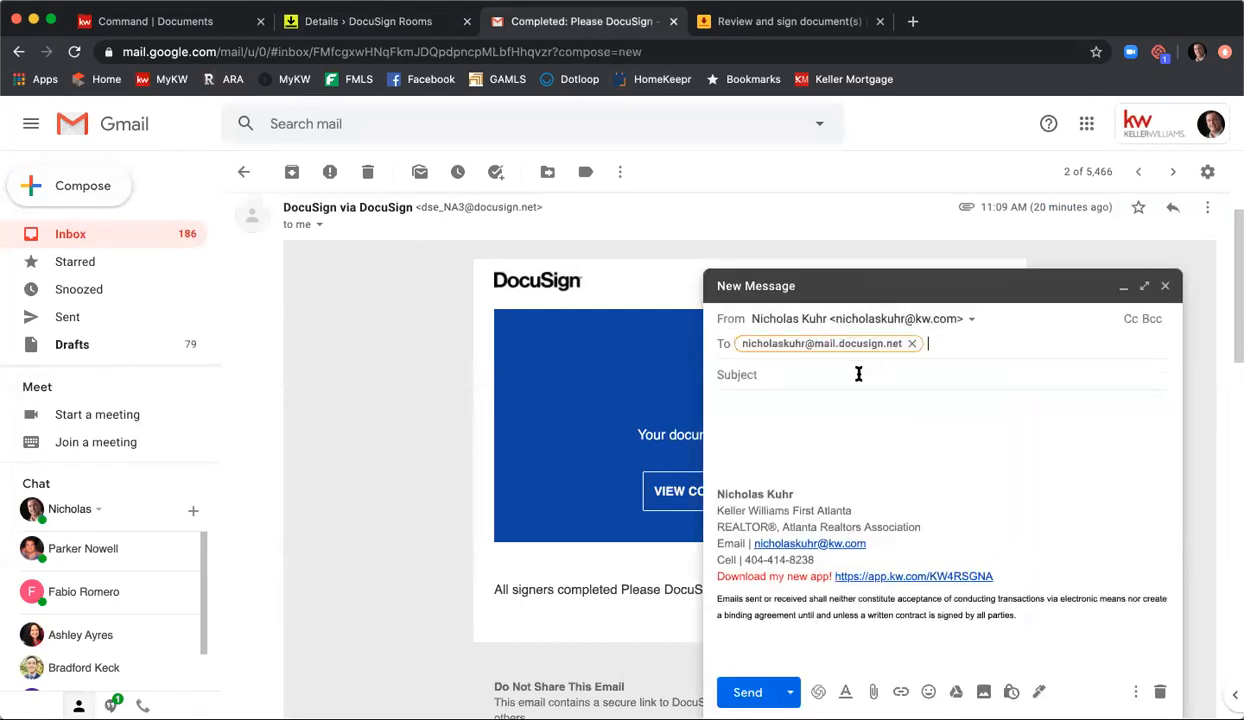
Step: Copy the open DocuSign room's ID number and paste it as the subject of the Gmail message
click(362, 22)
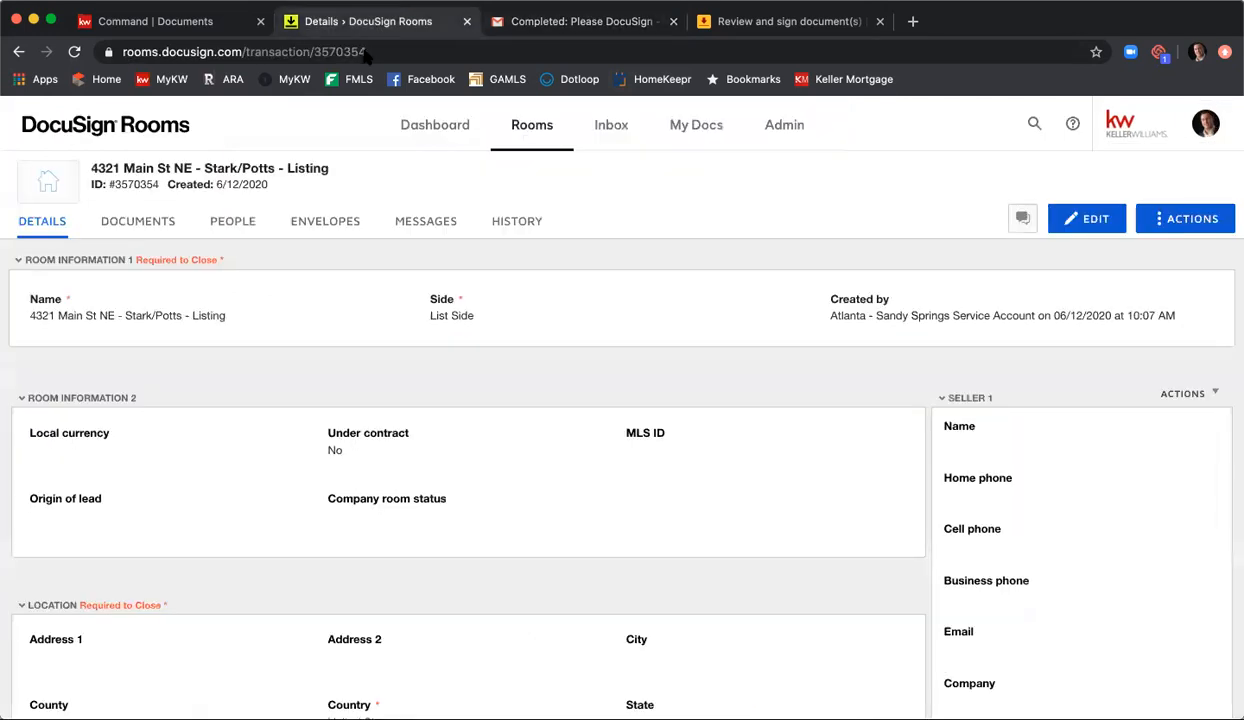
mouse_move(157, 184)
drag(157, 184, 107, 184)
key(super+c)
click(530, 21)
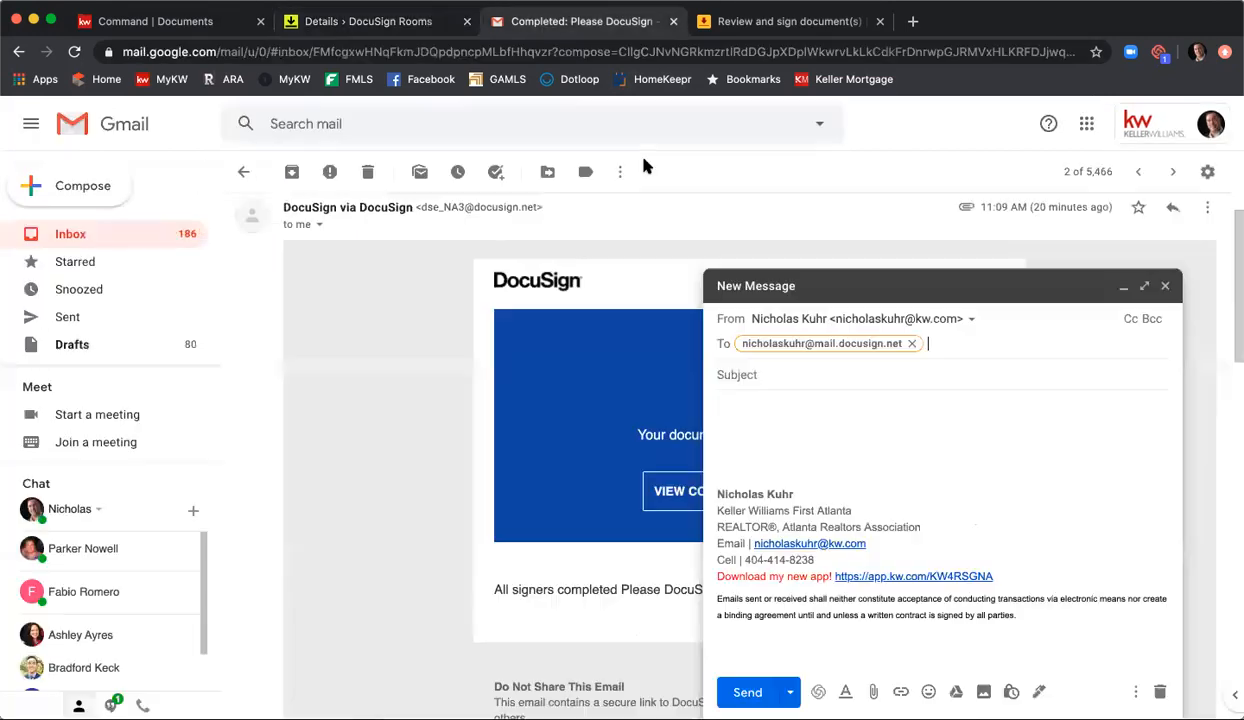
click(798, 372)
key(super+v)
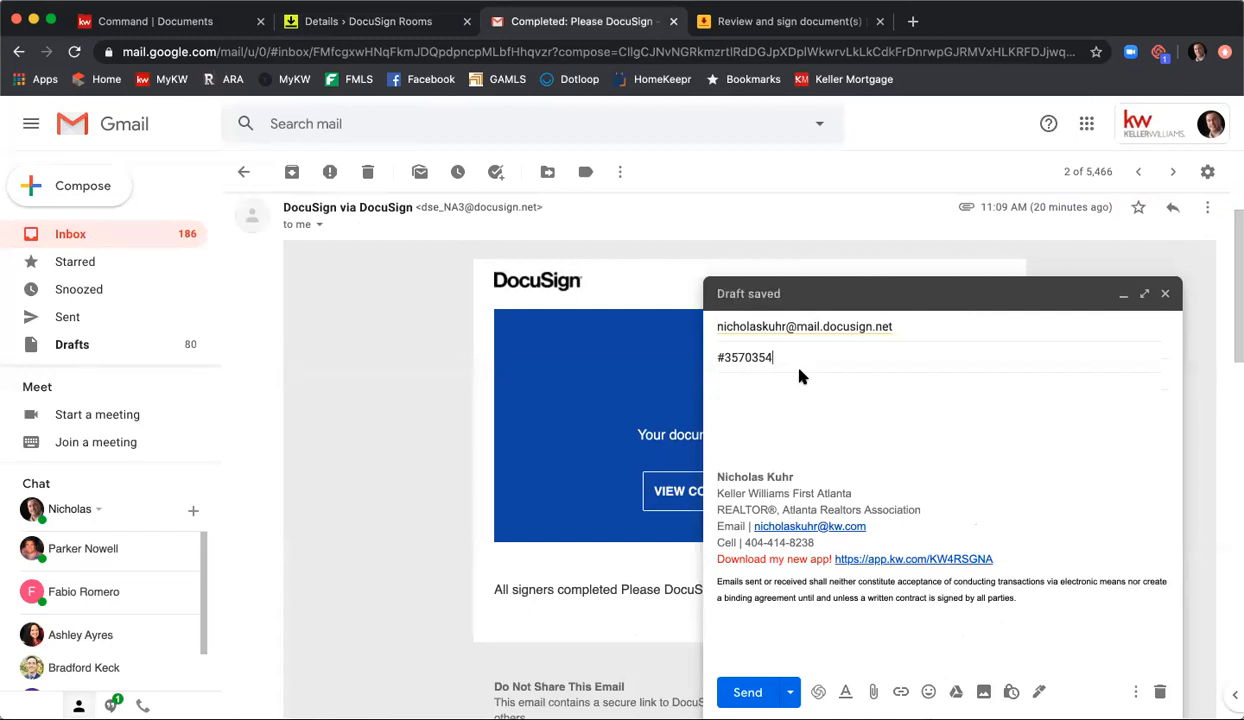
click(873, 692)
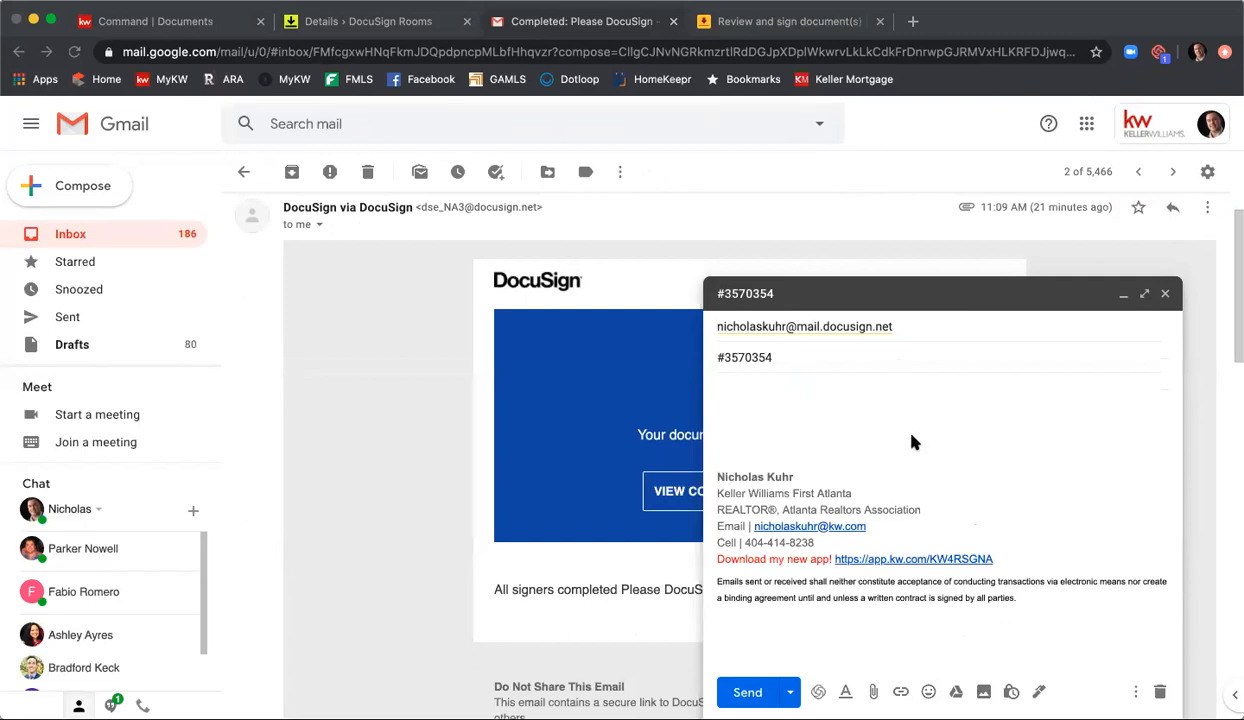
drag(910, 441, 910, 441)
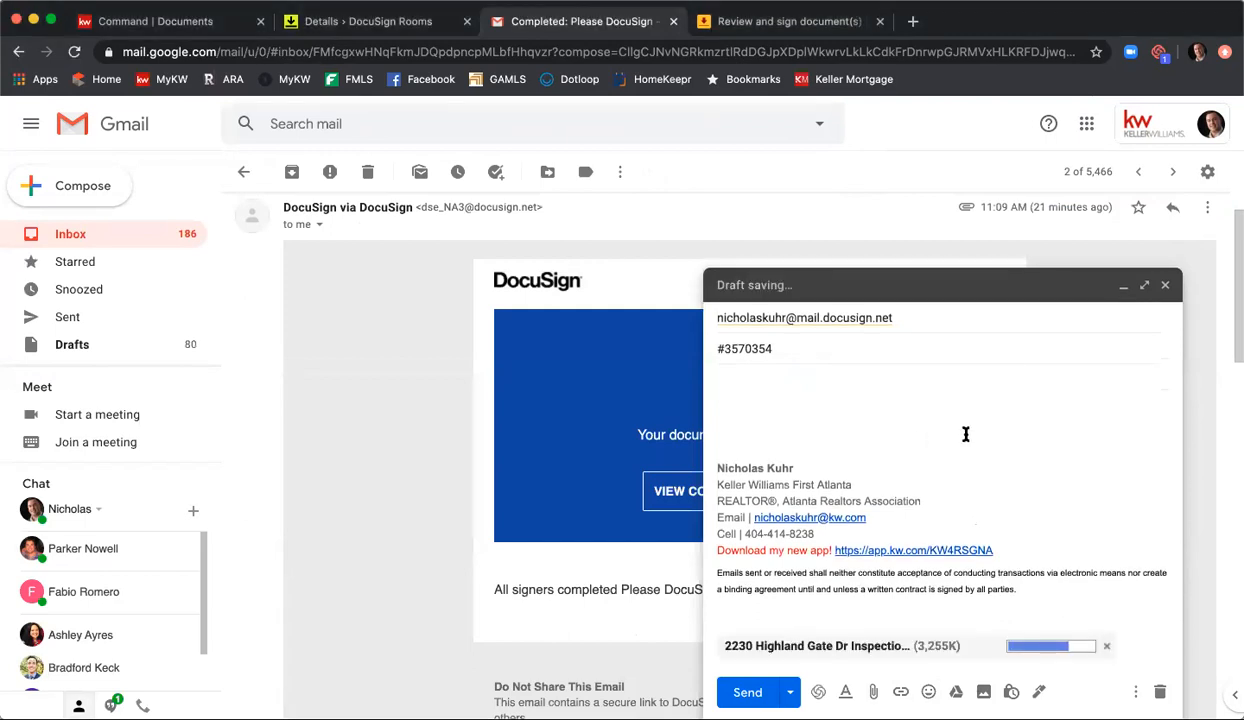
click(745, 690)
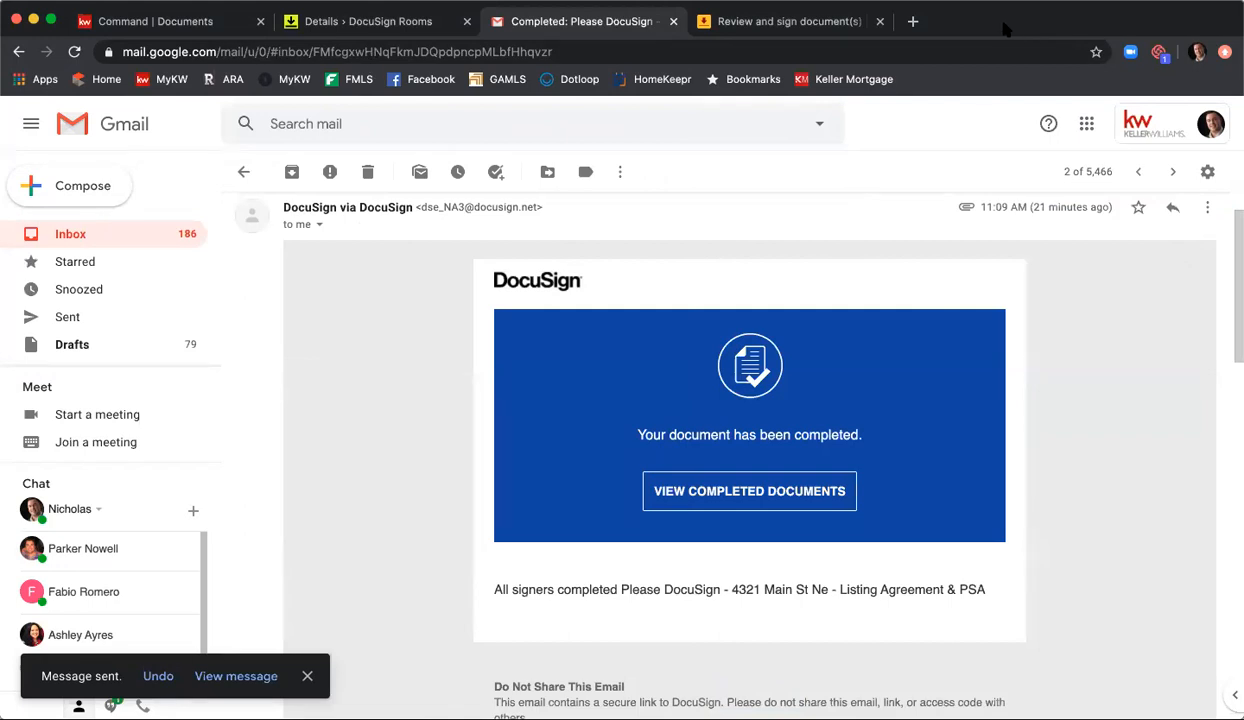
Step: Switch back to DocuSign Rooms and check the listing room's documents page for the emailed PDF, reloading it
click(357, 28)
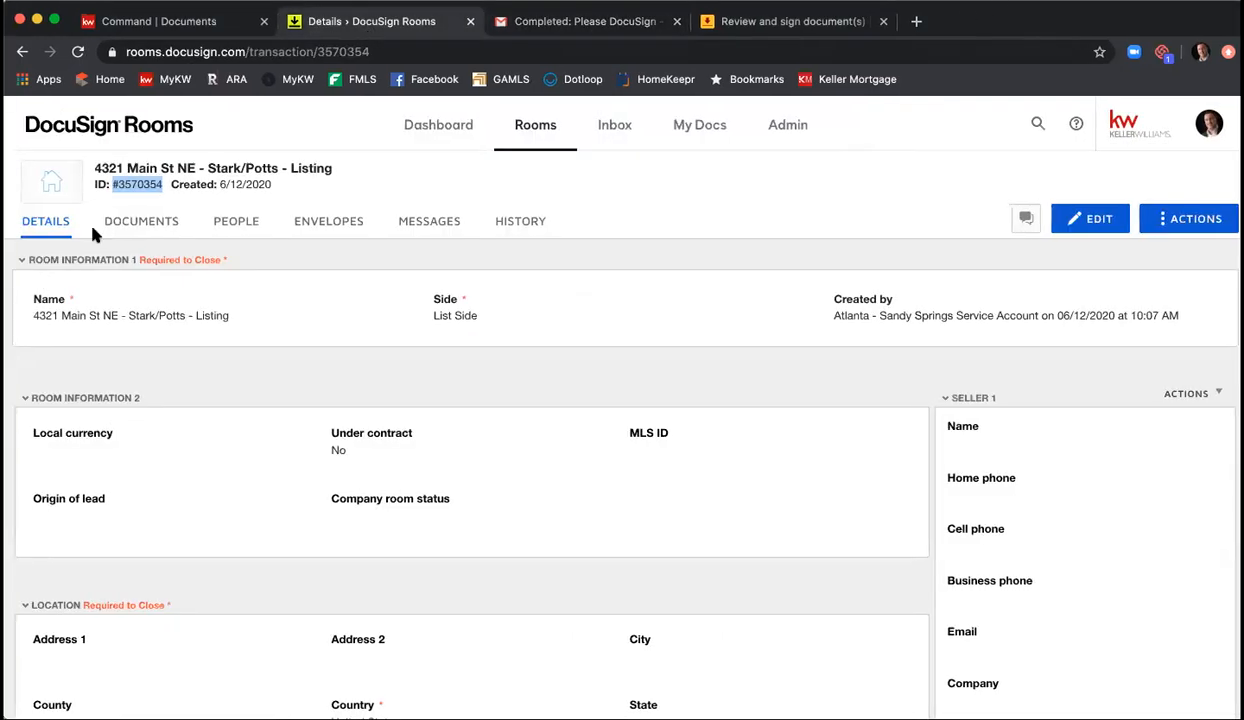
click(119, 226)
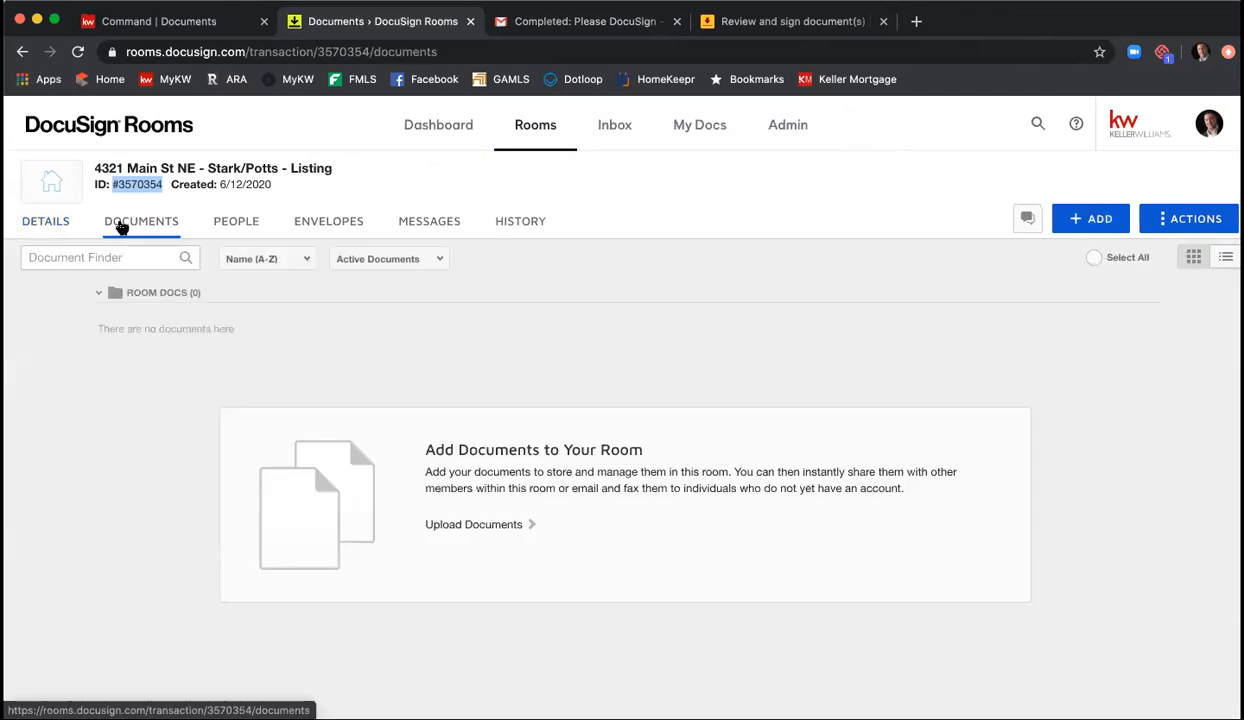
scroll(450, 325, down, 2)
click(66, 222)
click(118, 225)
click(77, 52)
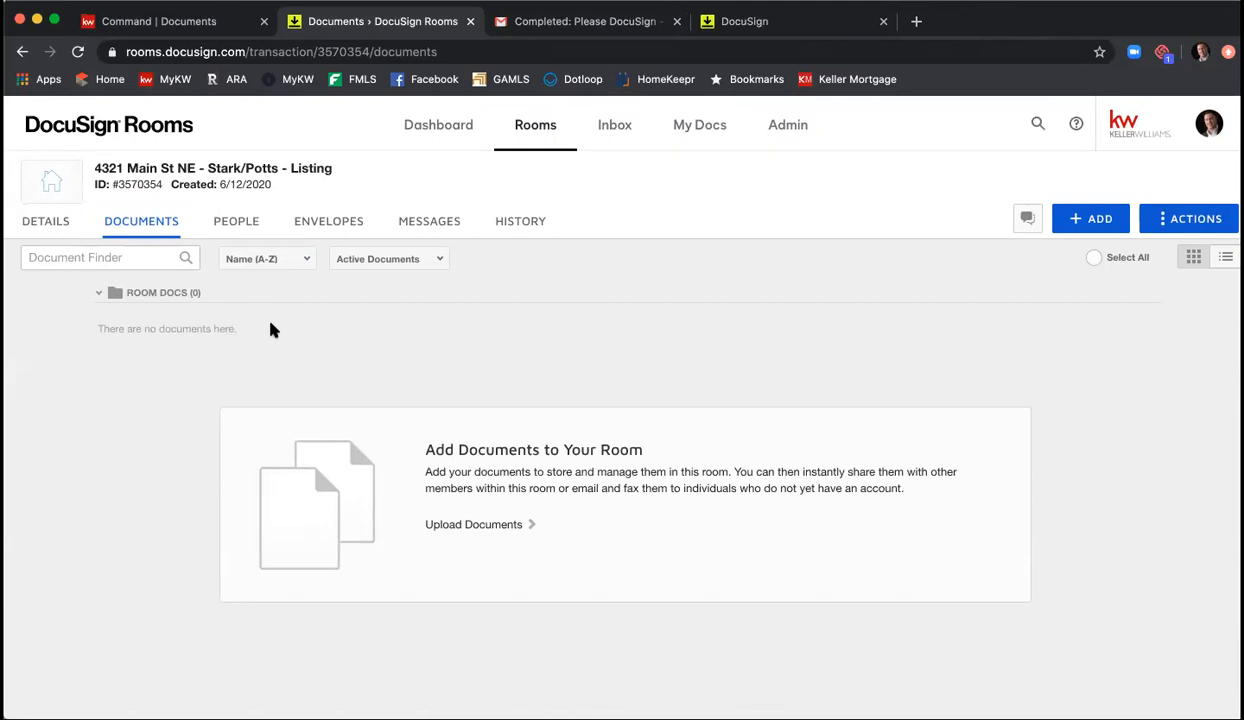
click(78, 52)
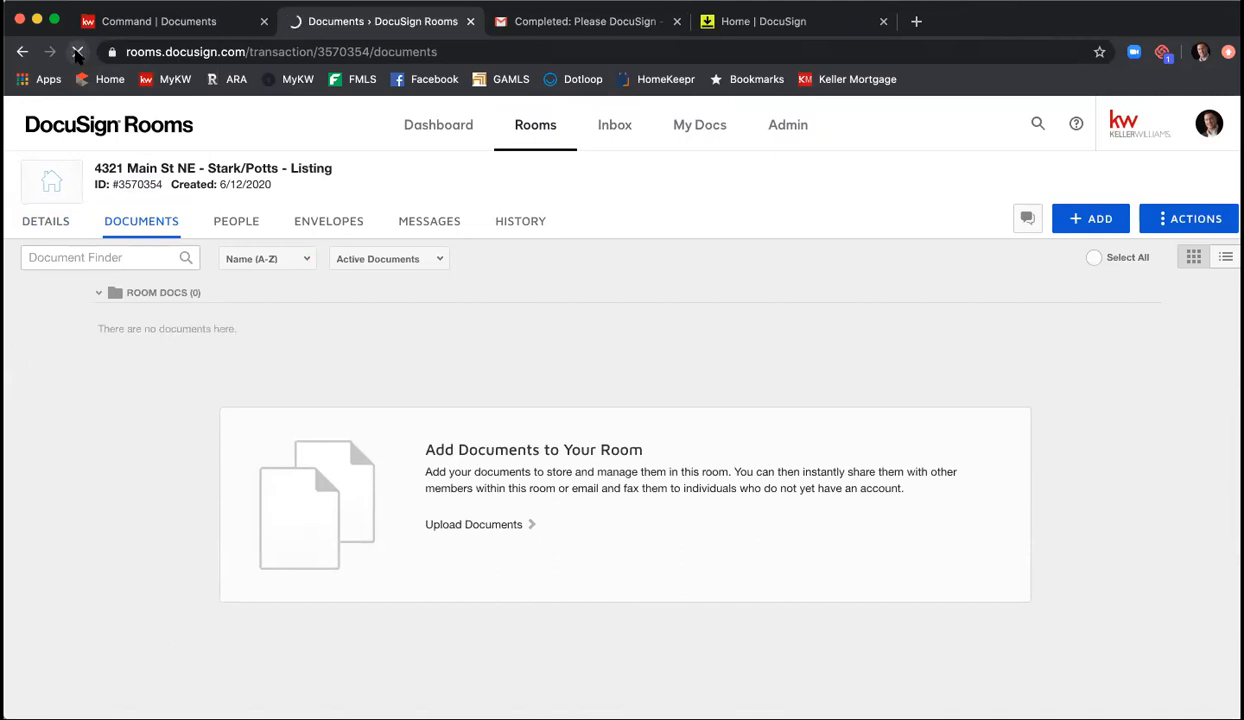